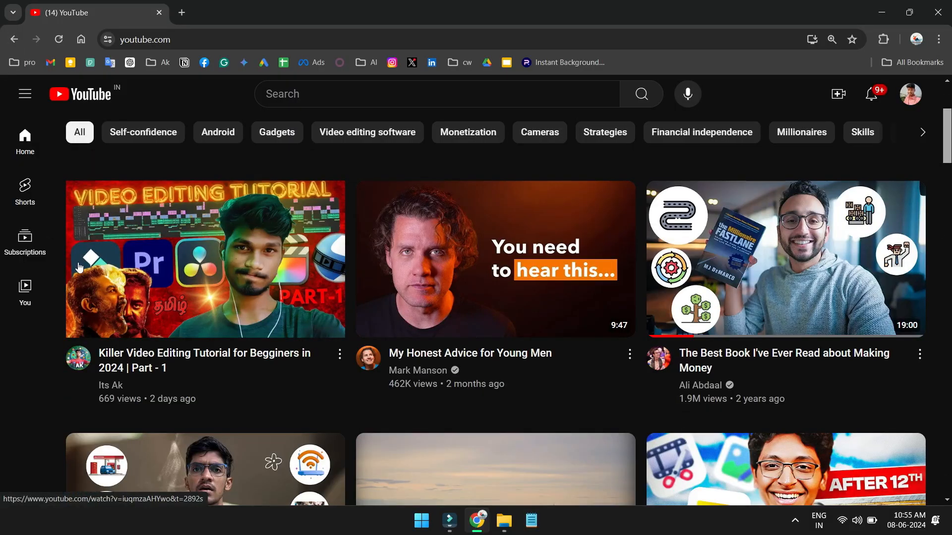
scroll(34, 387, up, 5)
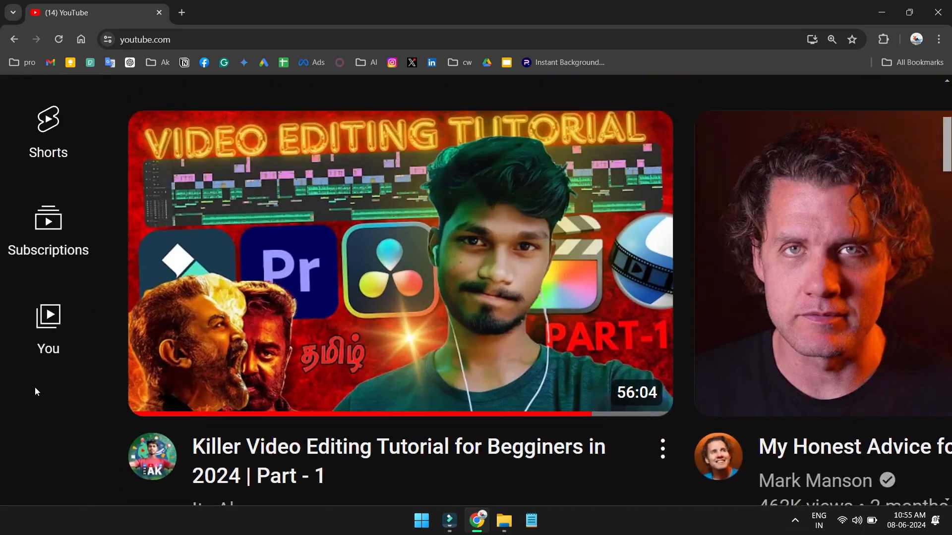
scroll(35, 387, up, 3)
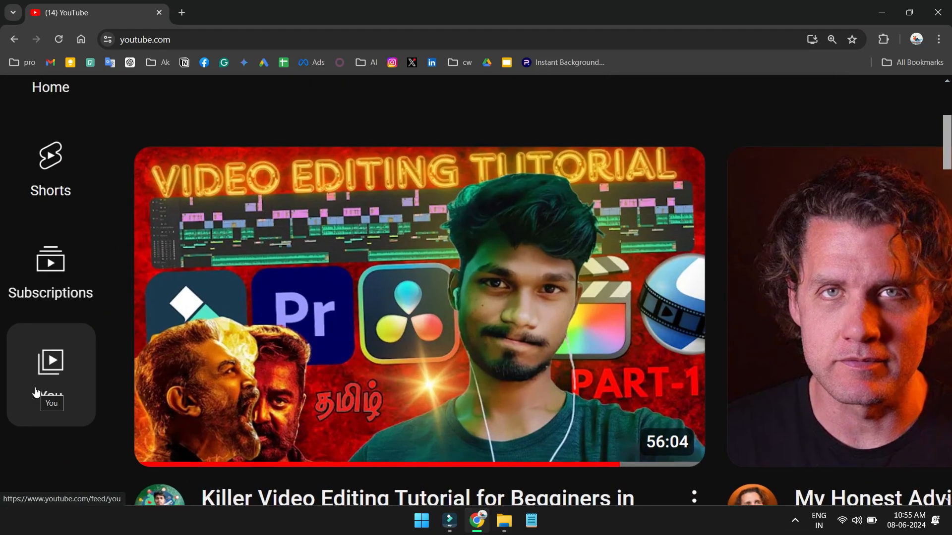
scroll(35, 387, down, 3)
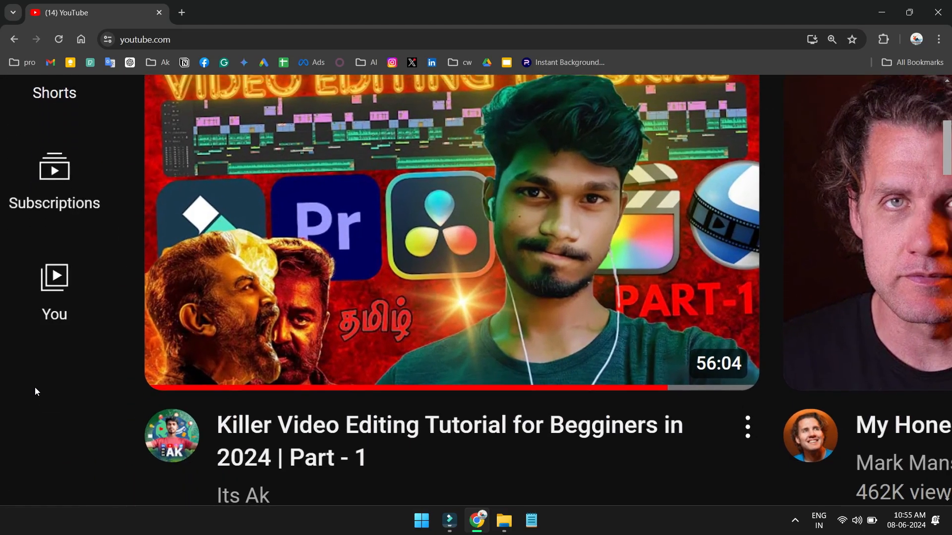
scroll(34, 388, down, 3)
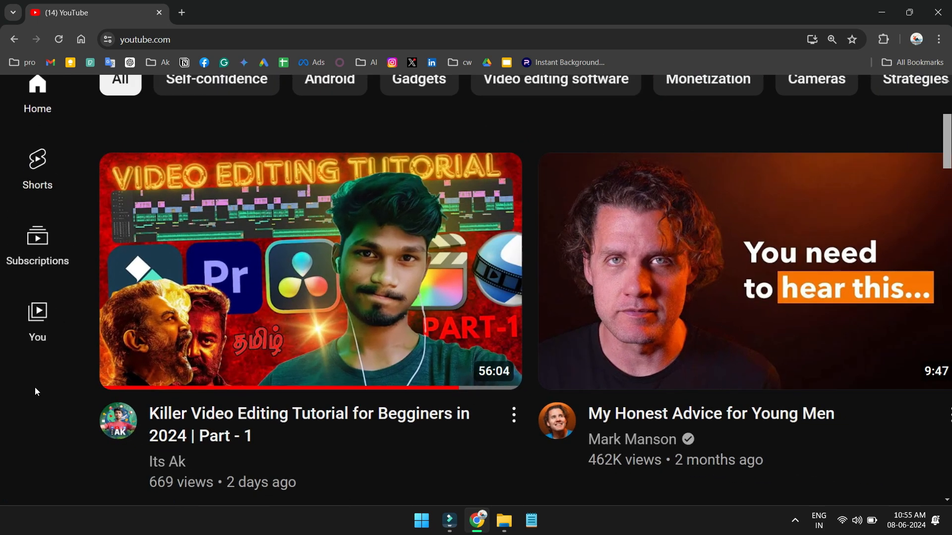
scroll(34, 392, down, 2)
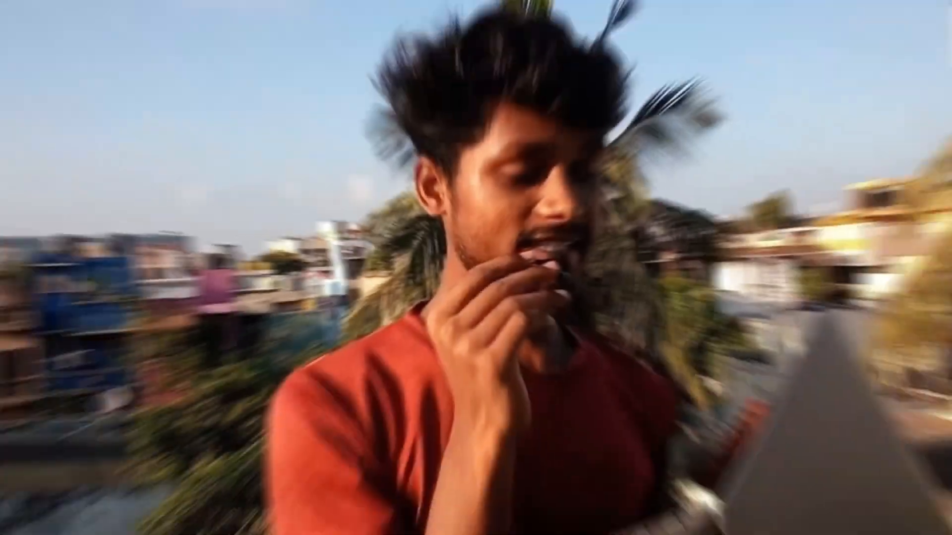
- Pause the silicon valley test final video, leave full screen and close the media player
key(space)
double_click(836, 307)
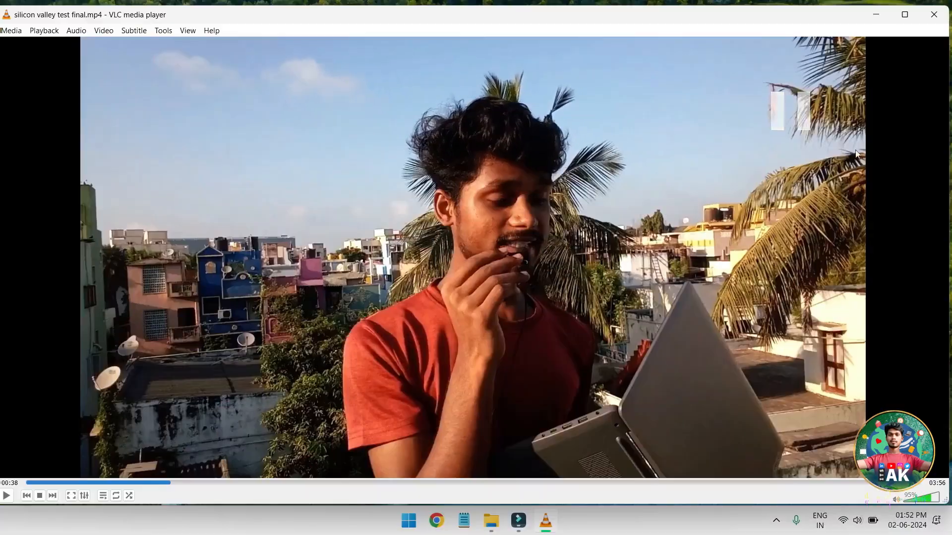
click(937, 10)
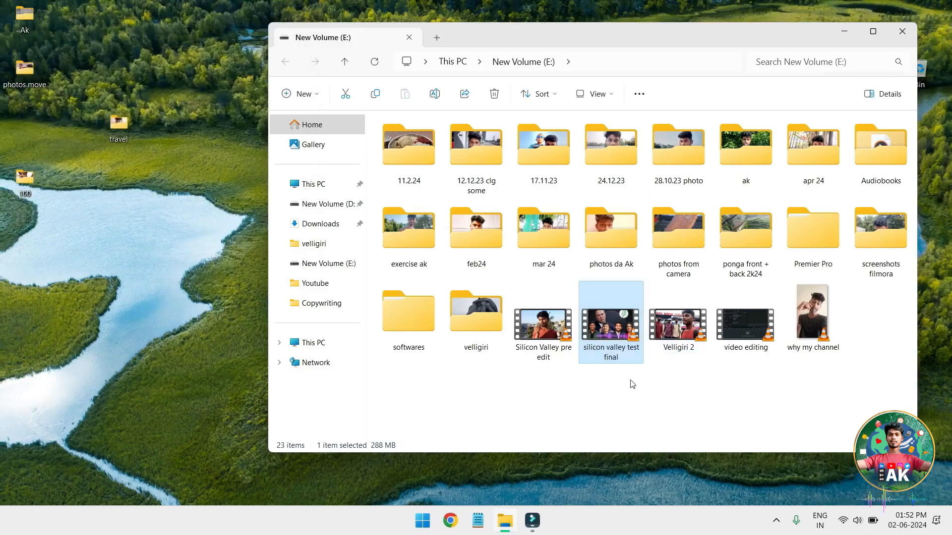
- Switch to Filmora and examine the stacked video, effect, title and audio tracks of the silicon valley final project, enlarging the timeline area
click(533, 520)
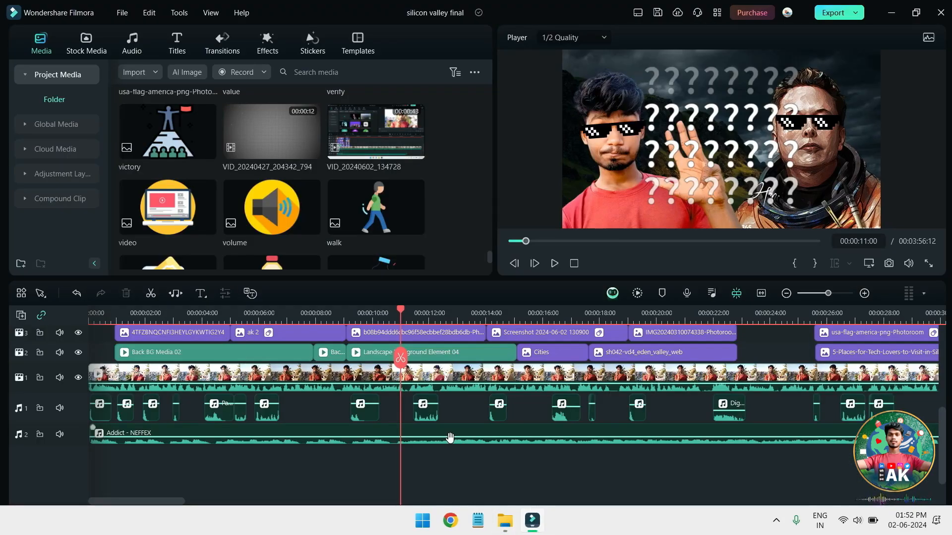
ctrl+scroll(474, 433, down, 3)
scroll(476, 436, up, 5)
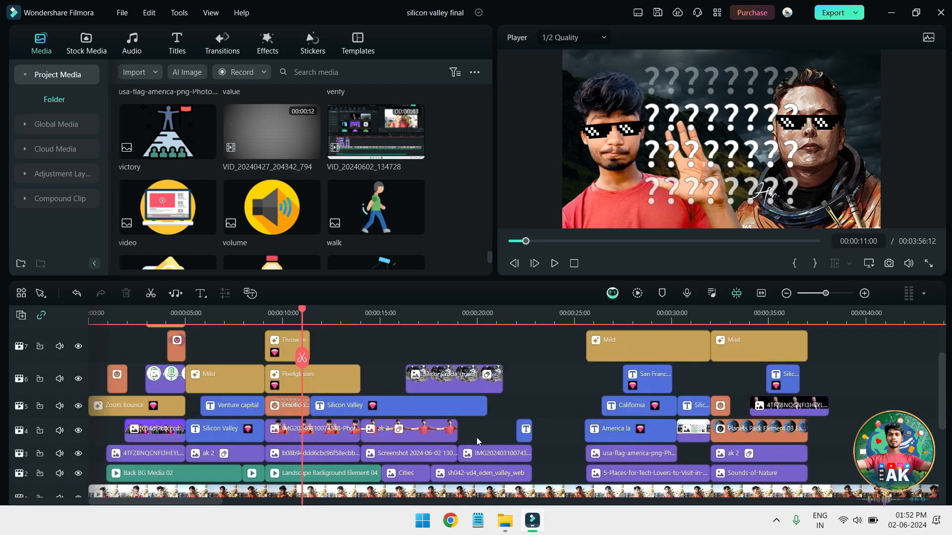
scroll(477, 437, down, 3)
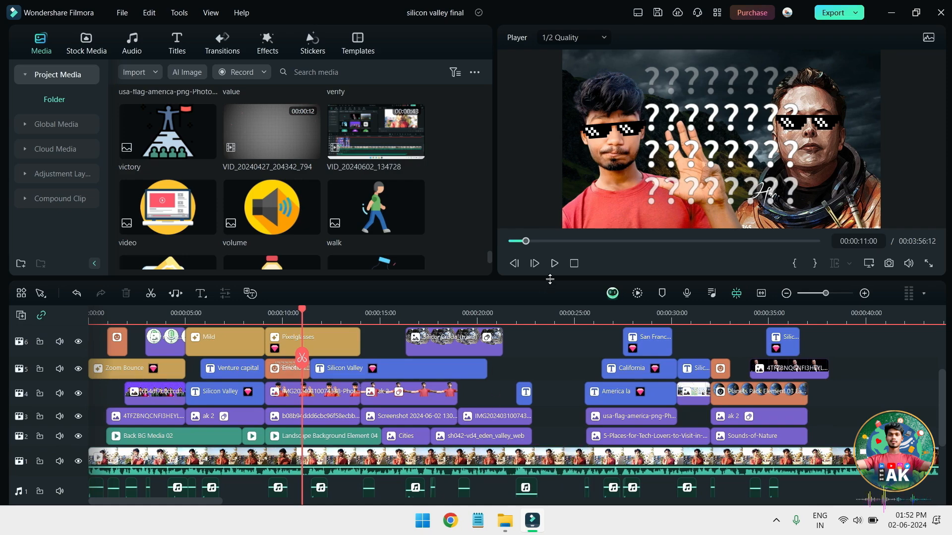
drag(549, 279, 566, 204)
scroll(529, 353, down, 3)
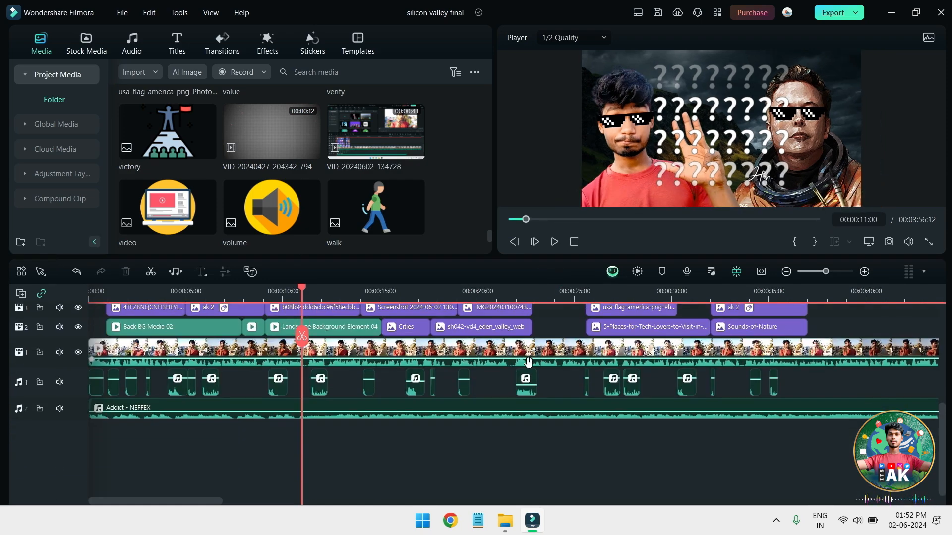
scroll(529, 355, up, 5)
scroll(510, 429, up, 2)
scroll(510, 431, down, 3)
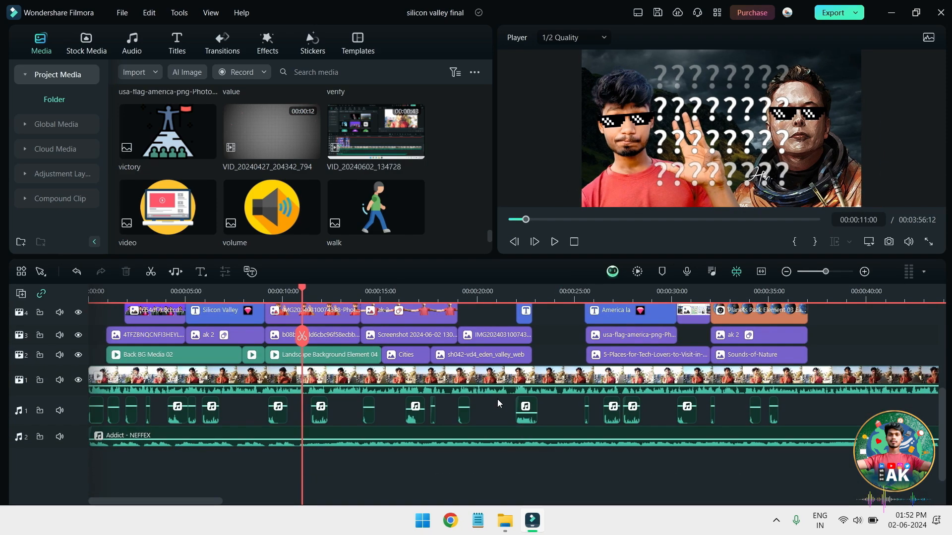
scroll(503, 407, up, 2)
- Return the playhead to the start of the timeline, enlarge the preview area and play the edited project
click(148, 296)
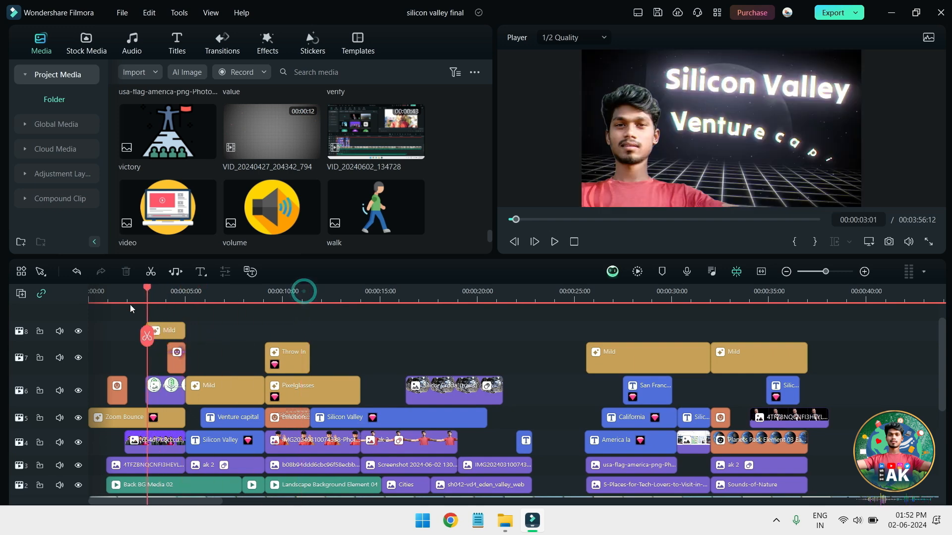
drag(103, 304, 4, 362)
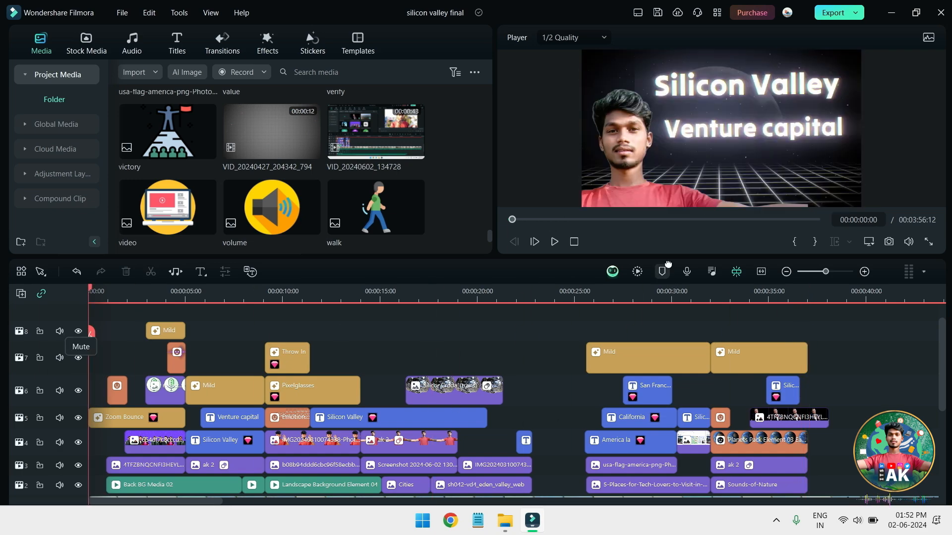
drag(668, 262, 669, 284)
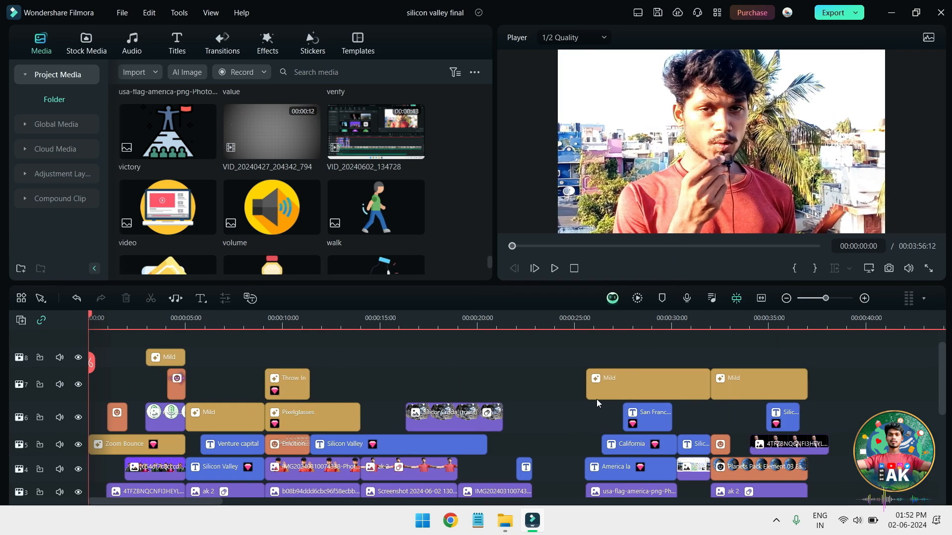
scroll(596, 400, down, 3)
key(space)
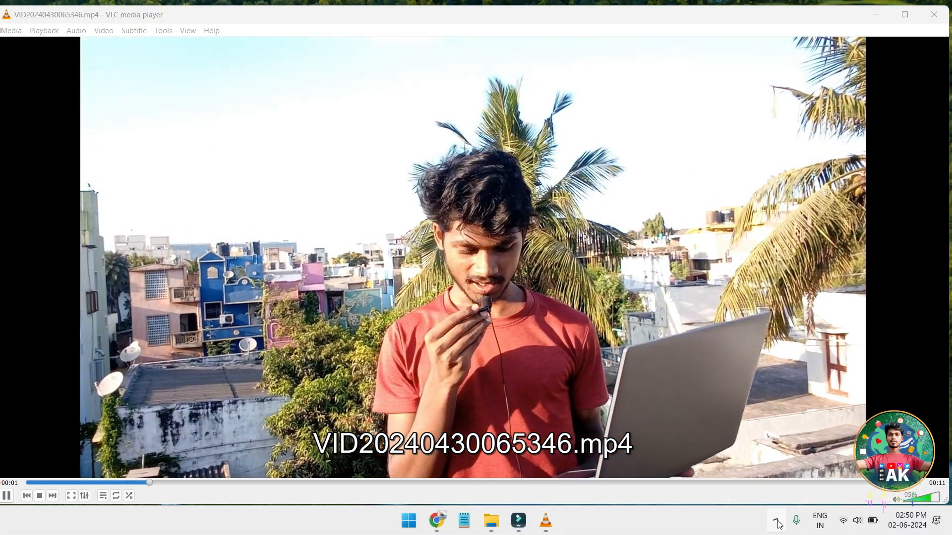
click(394, 482)
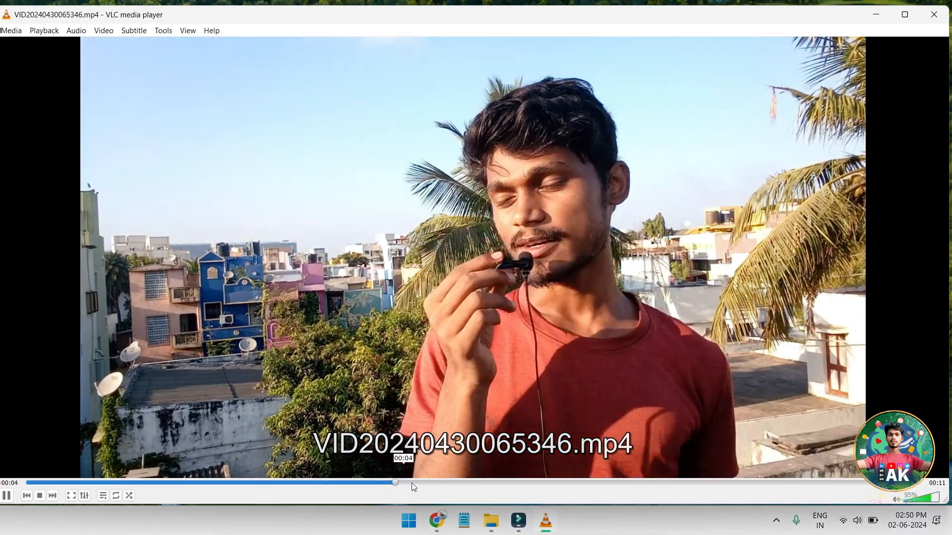
click(905, 15)
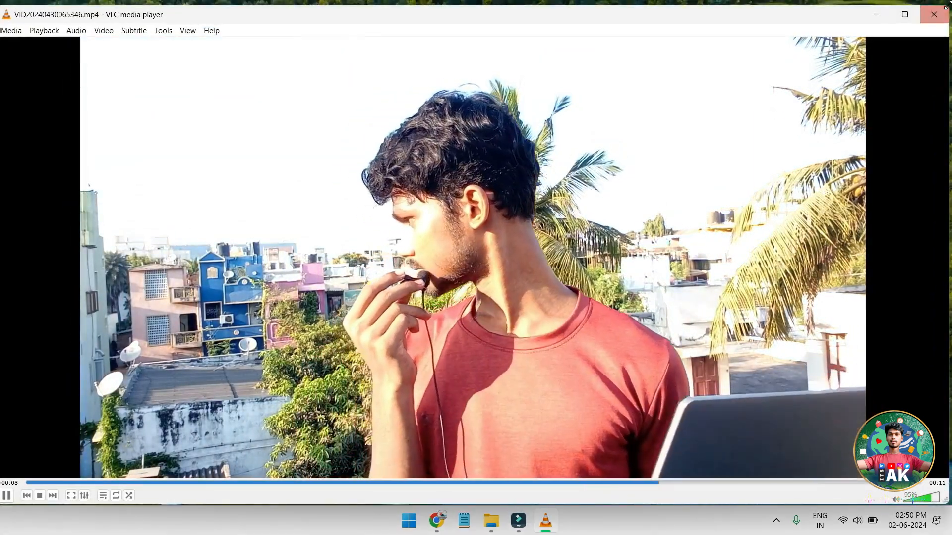
click(908, 6)
drag(796, 46, 450, 151)
drag(344, 161, 545, 102)
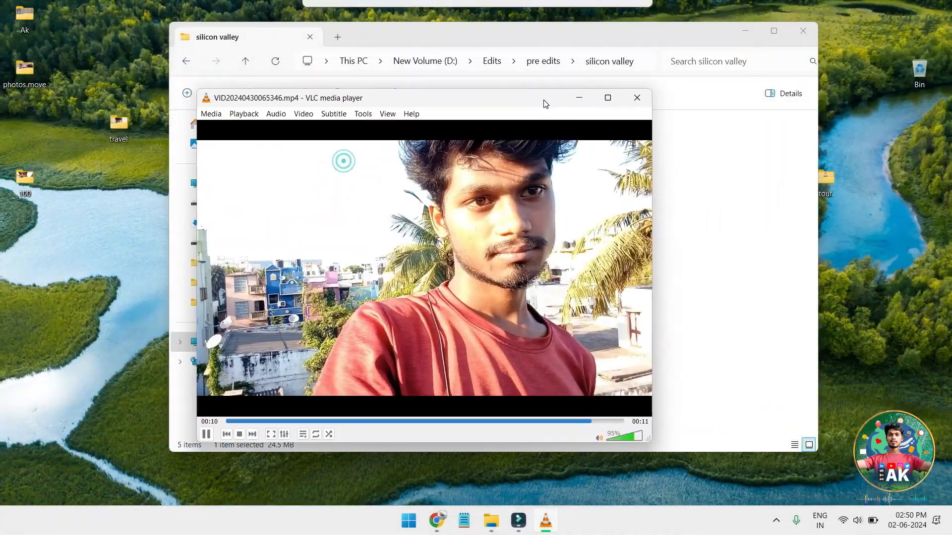
click(380, 166)
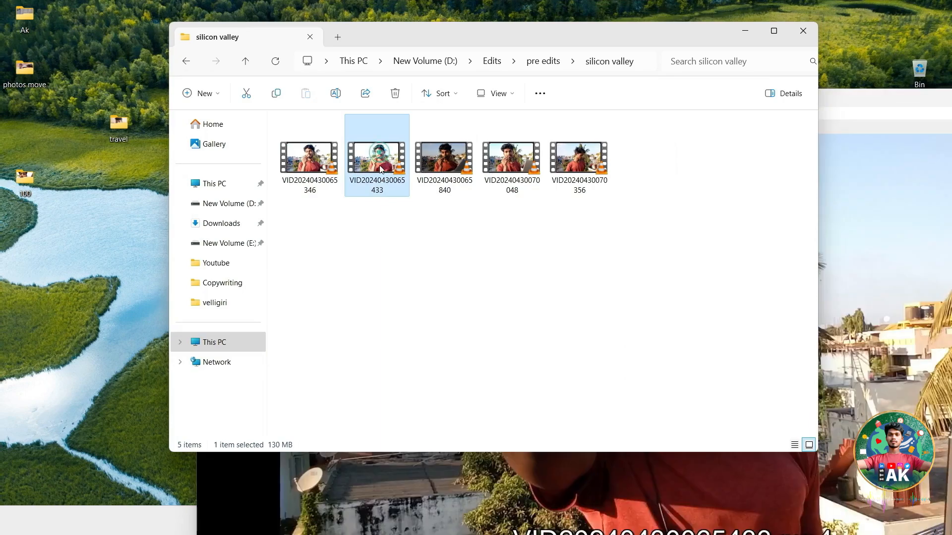
- Import all five clips from the silicon valley folder within pre edits and place them together on the first video track
key(ctrl+a)
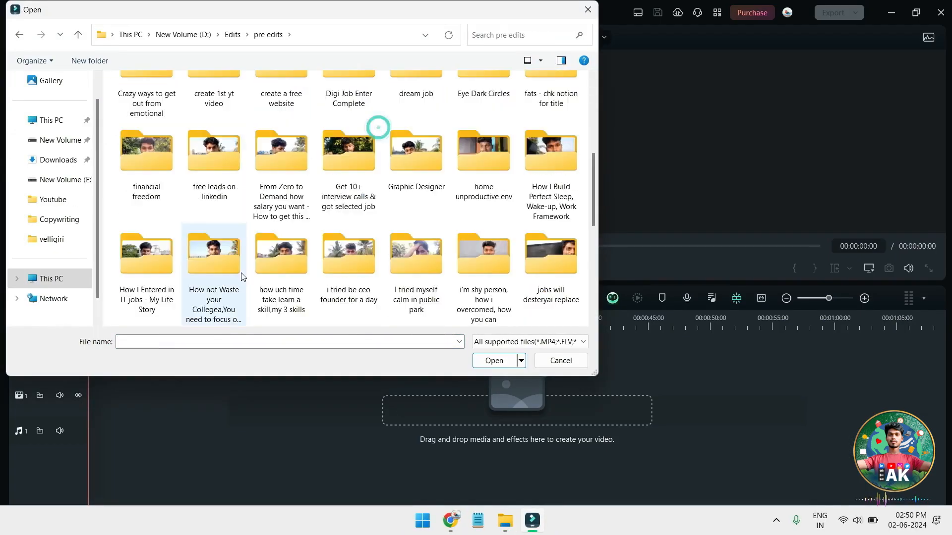
scroll(315, 198, down, 5)
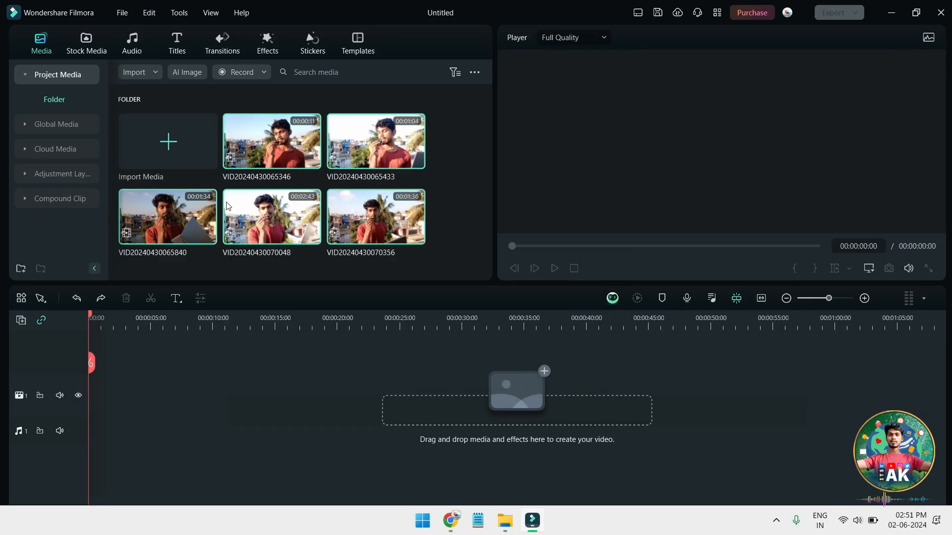
drag(262, 268, 112, 395)
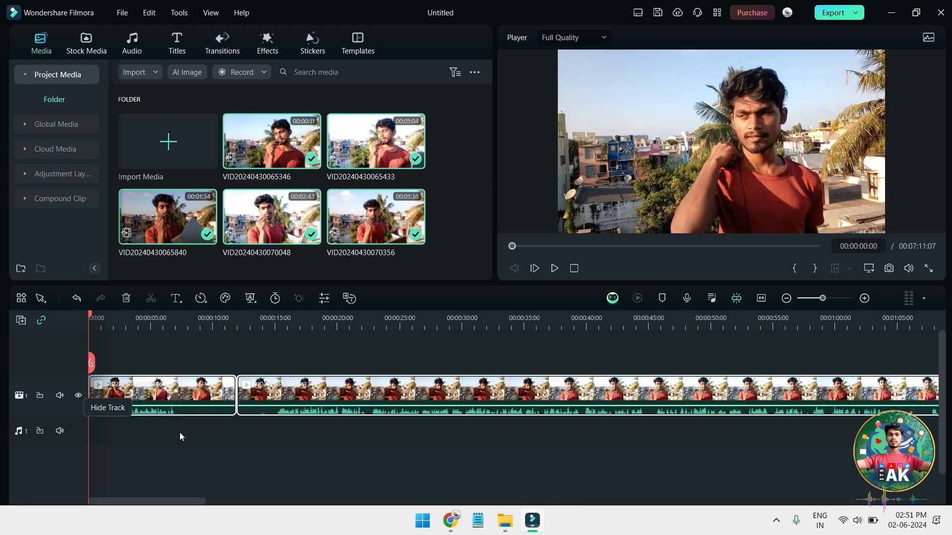
- Detach the audio from all selected clips on the timeline
right_click(168, 395)
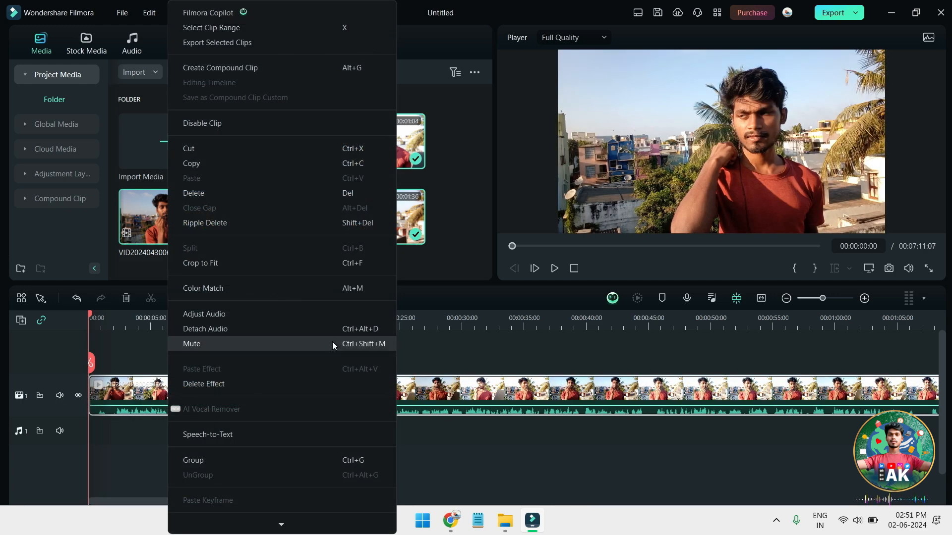
click(284, 330)
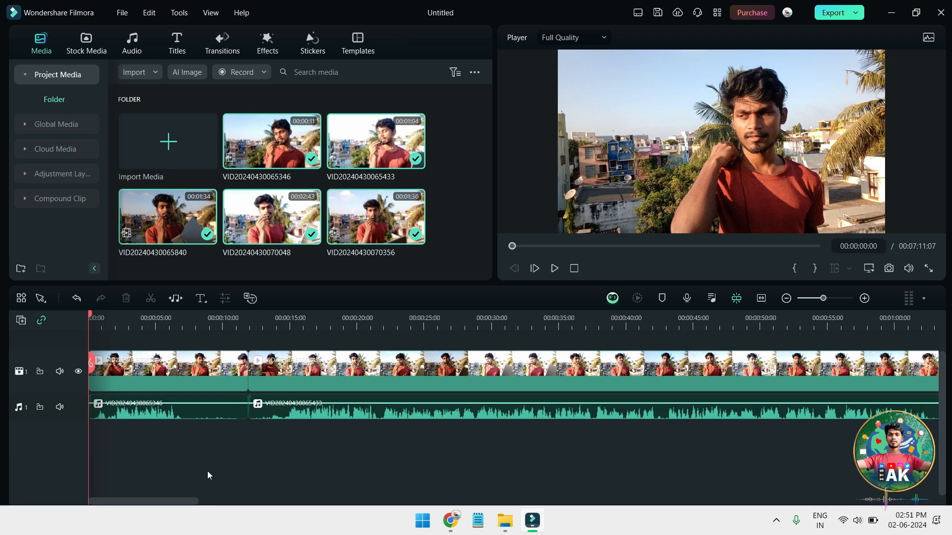
scroll(207, 471, up, 3)
key(space)
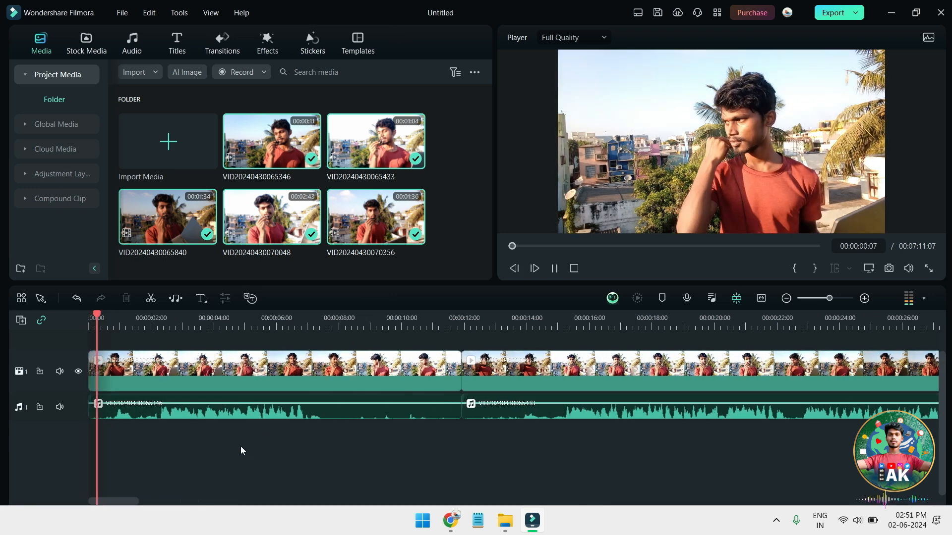
click(776, 522)
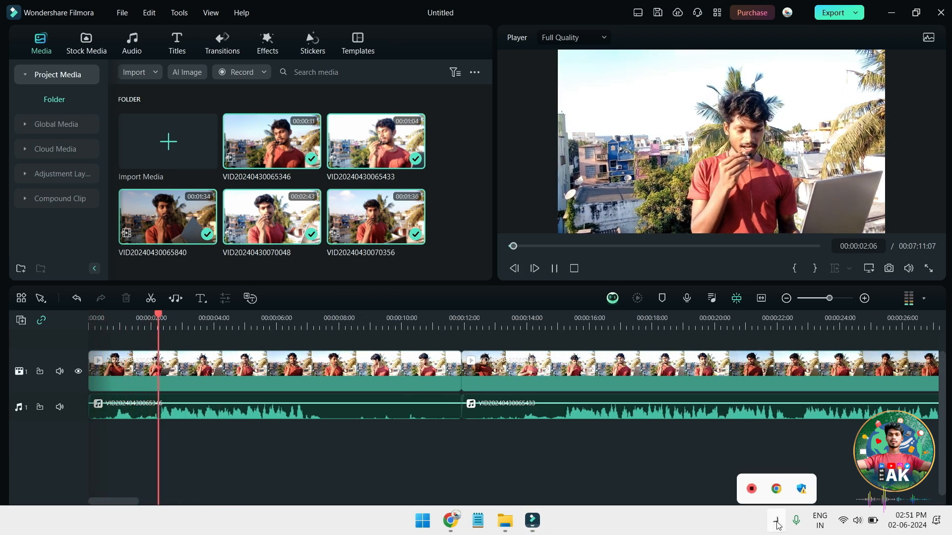
click(777, 523)
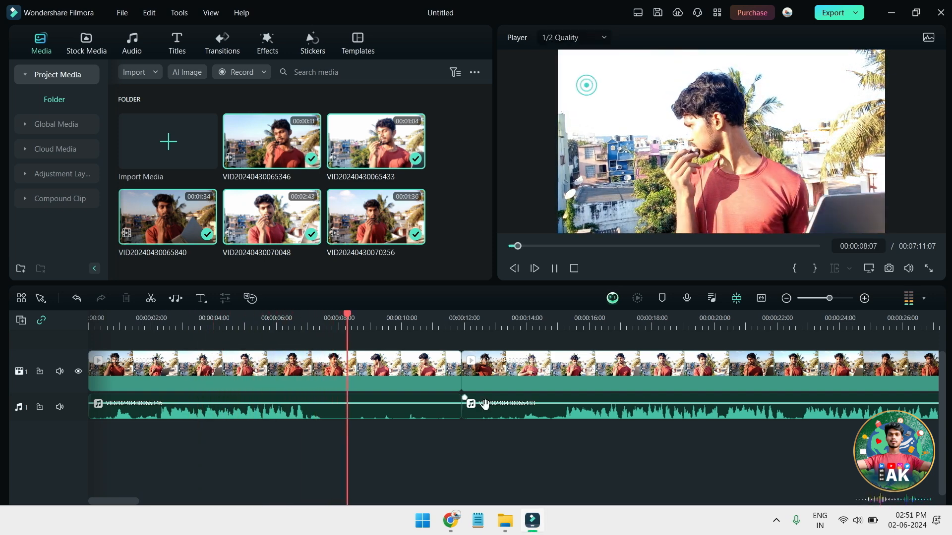
key(space)
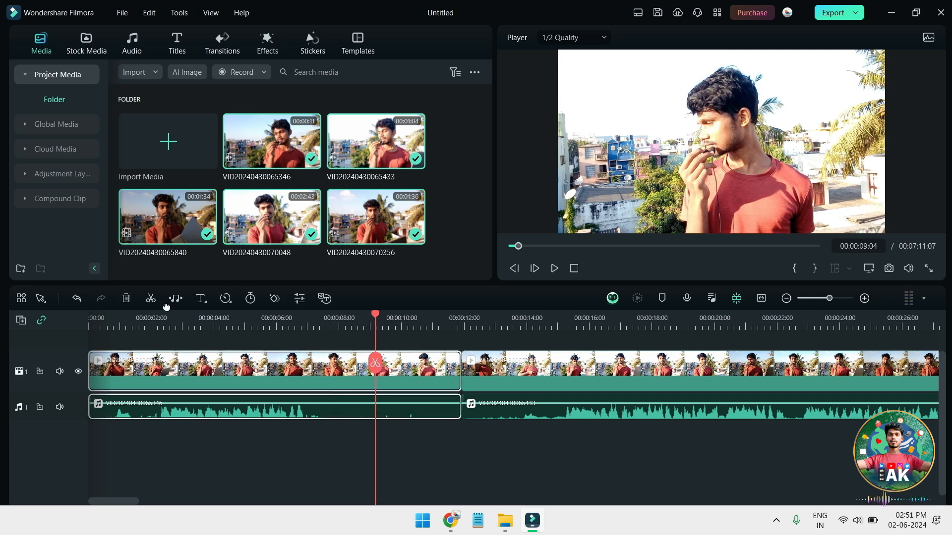
click(126, 298)
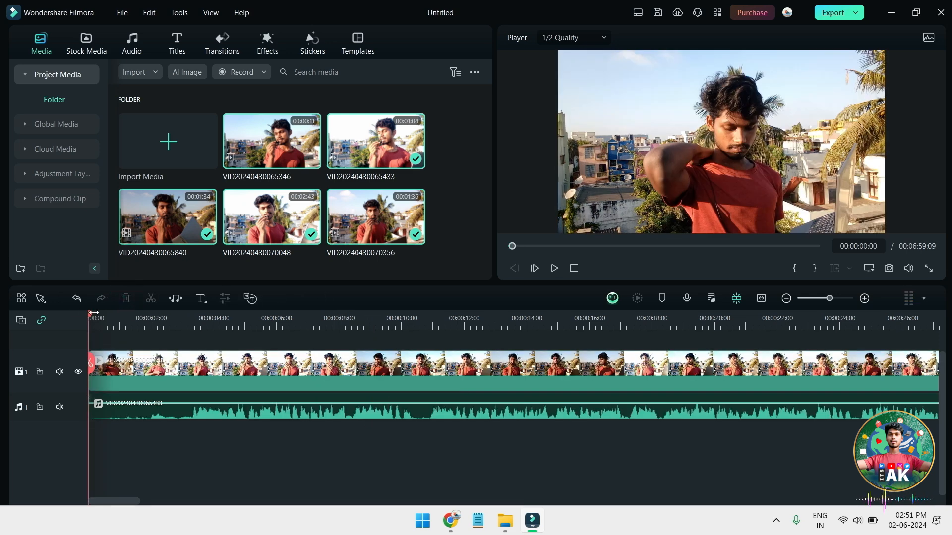
drag(92, 314, 182, 342)
click(193, 359)
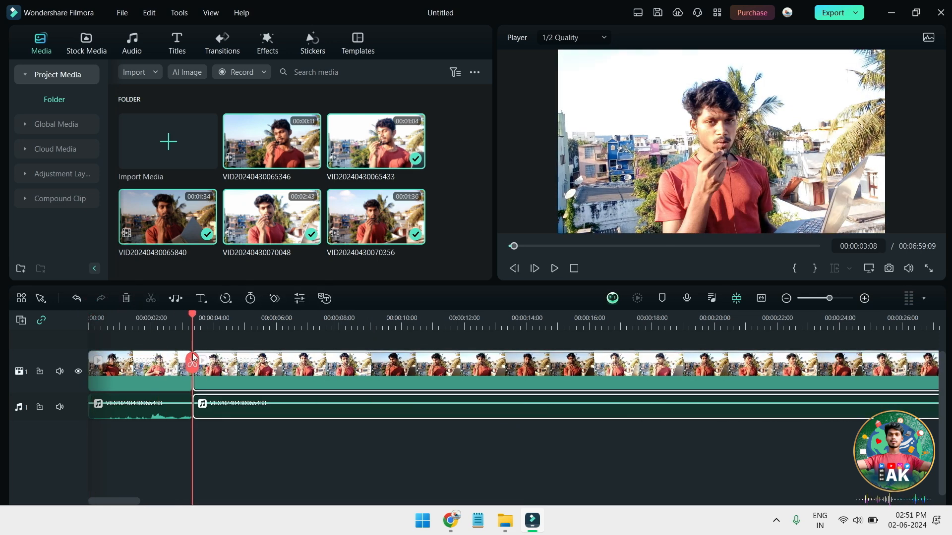
click(127, 298)
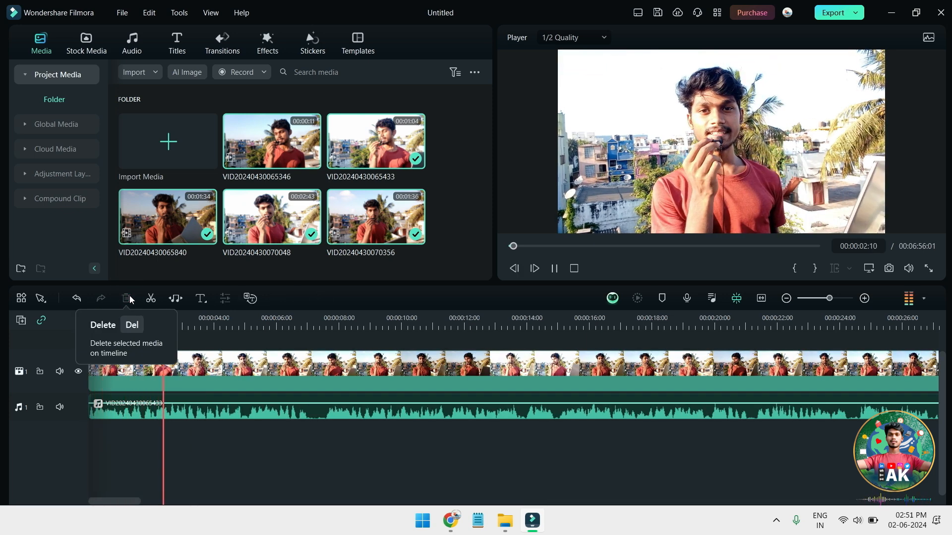
key(ctrl+d)
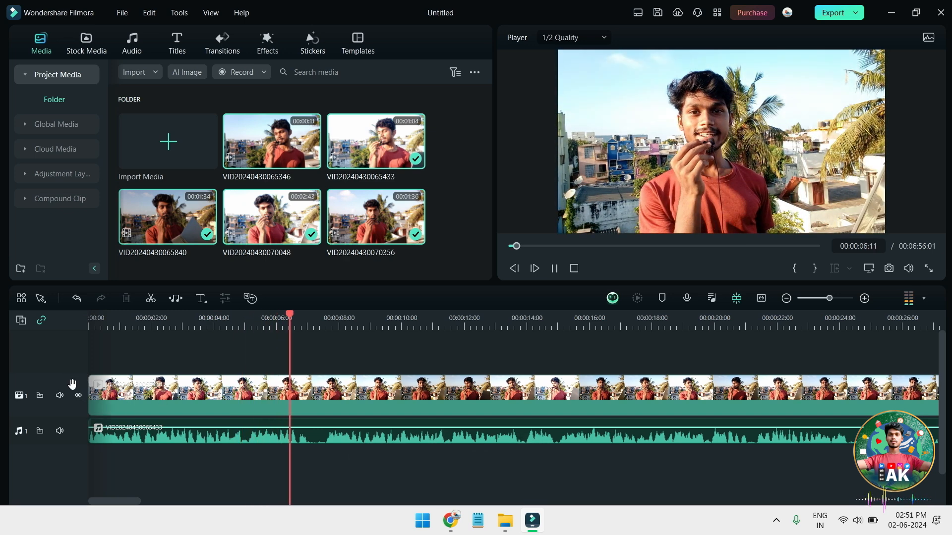
drag(266, 326, 239, 324)
key(space)
key(Left)
key(Left)
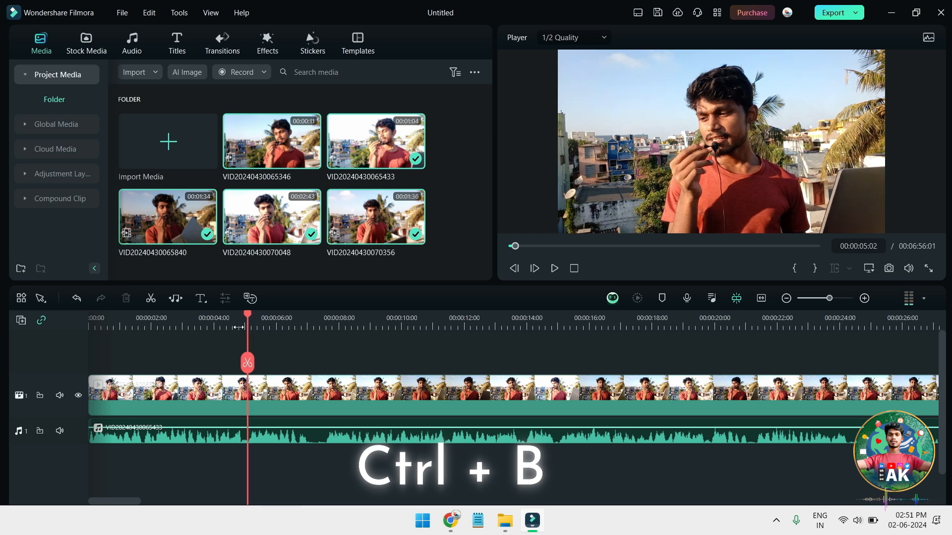
key(ctrl+b)
drag(255, 319, 326, 351)
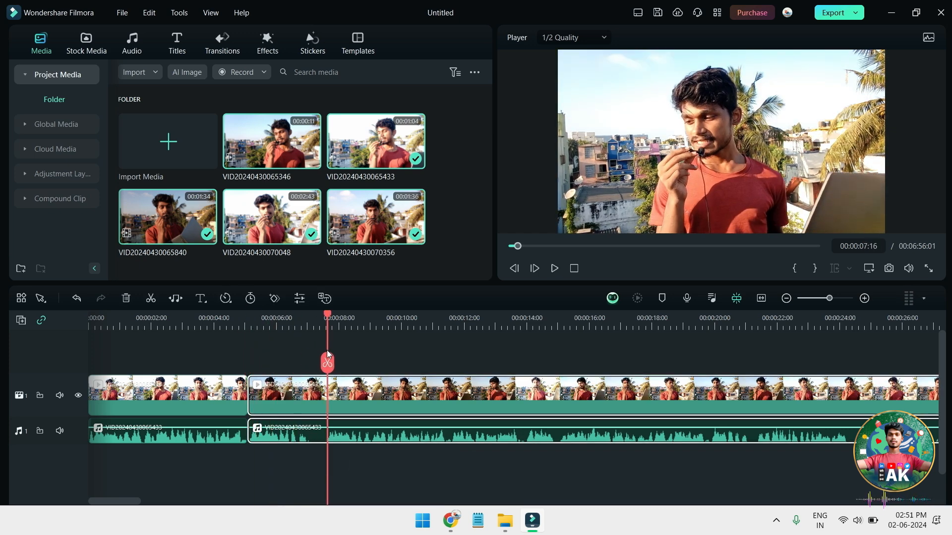
key(ctrl+b)
click(125, 299)
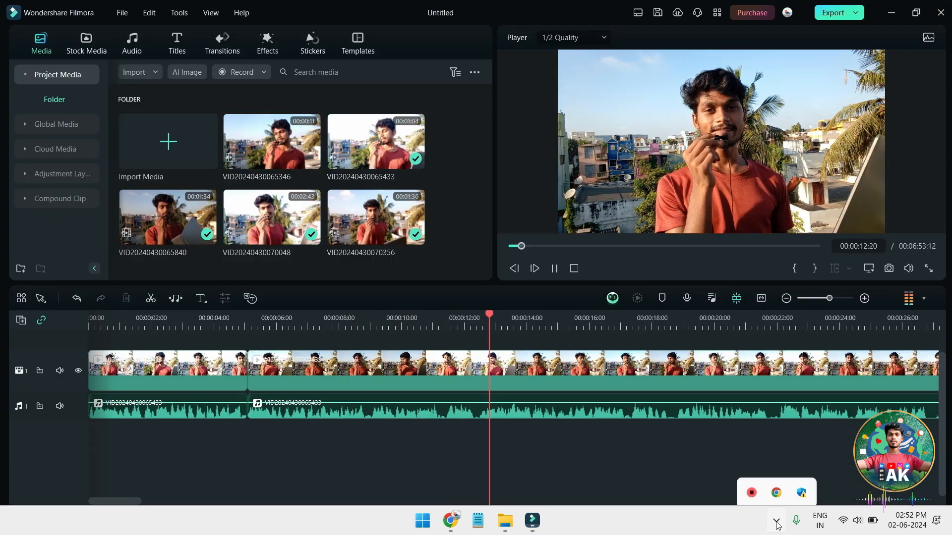
- Split the clip and its audio at 00:00:24:08 and about 00:00:28:00, delete the section between, and resume playback
click(701, 469)
scroll(691, 451, down, 1)
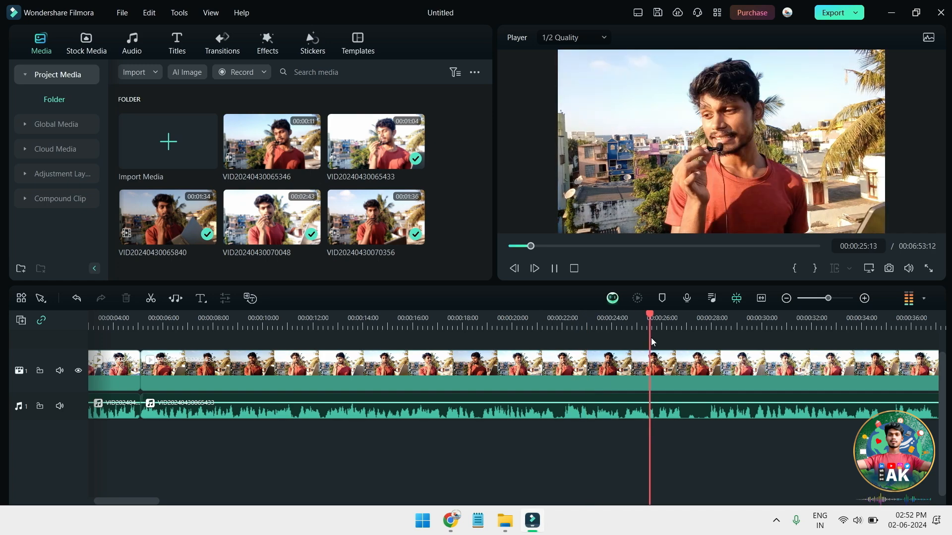
key(space)
key(Left)
key(Left)
scroll(765, 433, up, 1)
key(ctrl+b)
click(291, 336)
key(space)
key(space)
key(ctrl+b)
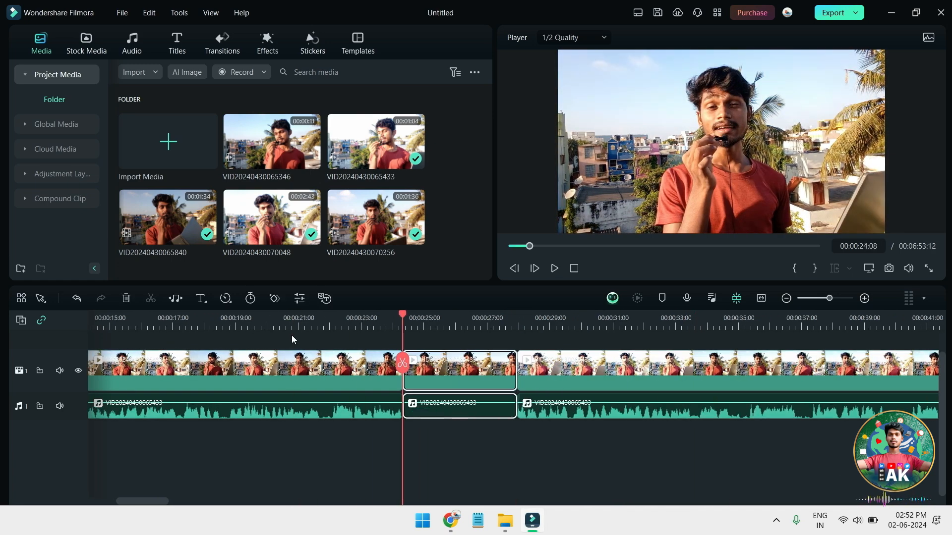
key(Delete)
key(space)
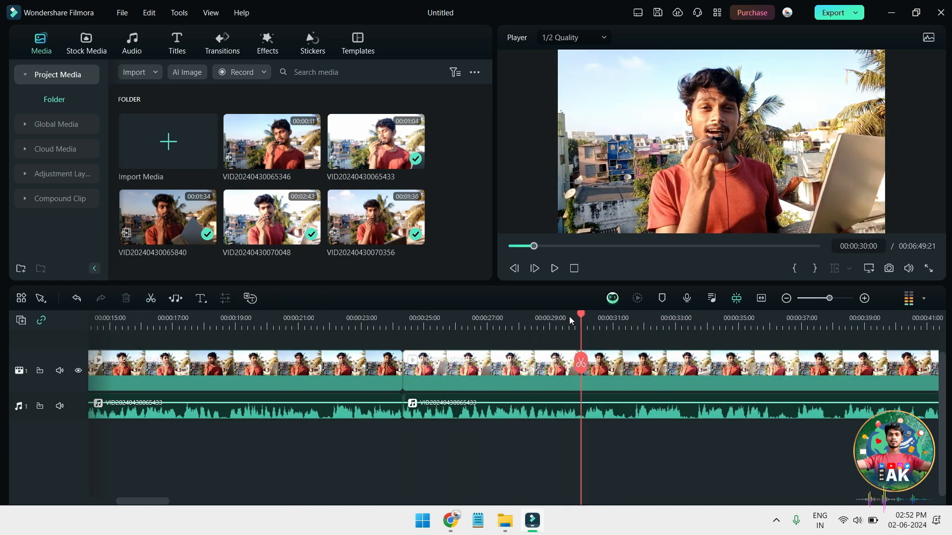
- Split the clip and its audio just before 00:00:30:00 and again further on, delete the section between, and resume playback
key(Left)
key(Left)
key(Left)
key(ctrl+b)
key(space)
click(754, 441)
drag(159, 502, 179, 503)
drag(552, 318, 532, 318)
key(ctrl+b)
click(444, 388)
key(Delete)
key(space)
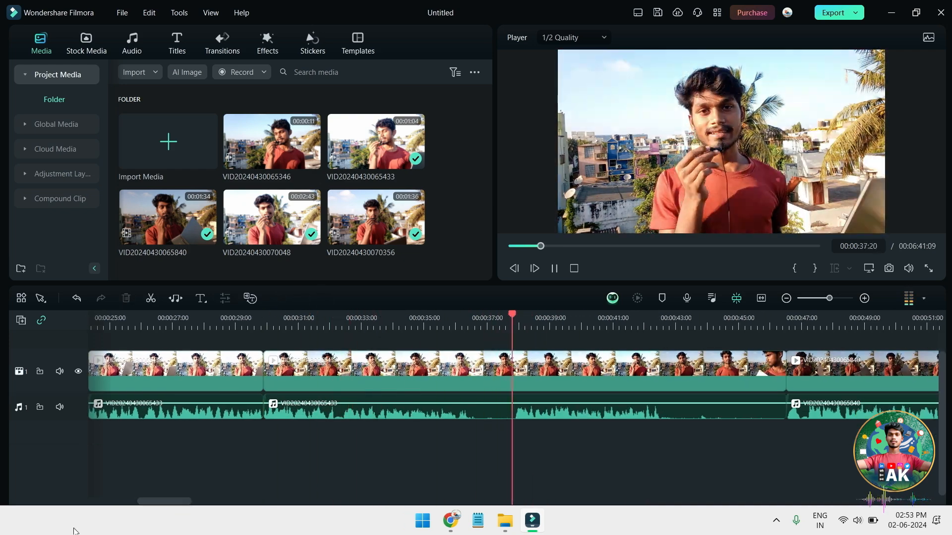
key(ctrl+b)
click(389, 325)
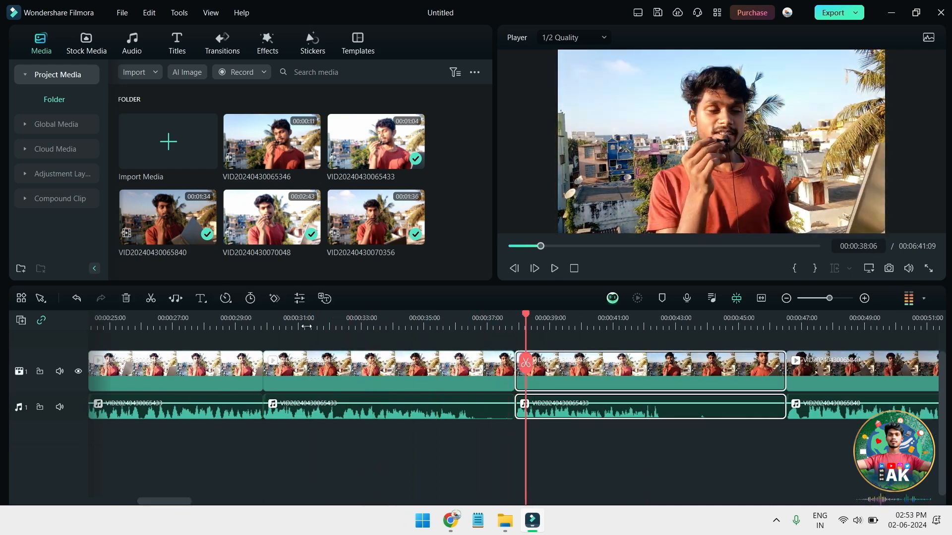
key(Left)
key(ctrl+b)
key(Delete)
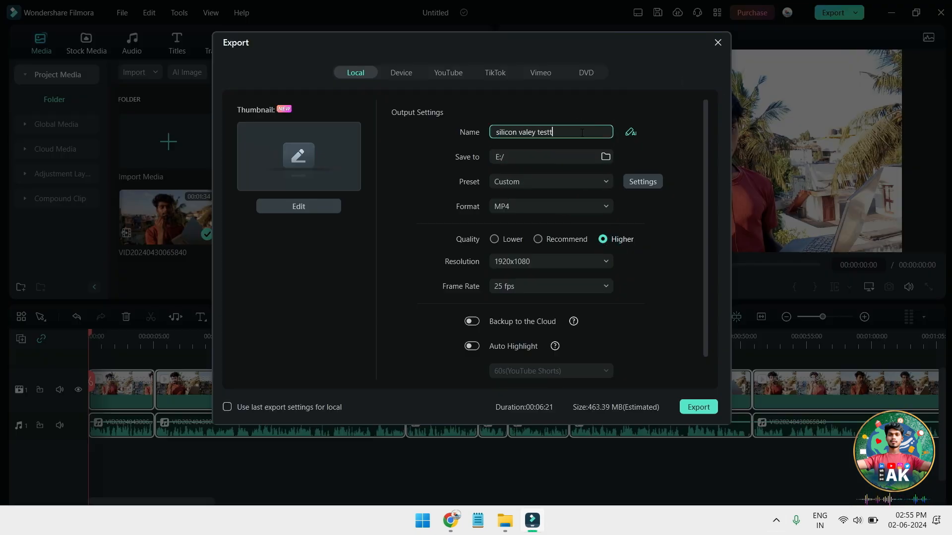
- Name the output "silicon valey testt" and export the edited timeline as an MP4 to E:/
text(tttttttt)
click(698, 407)
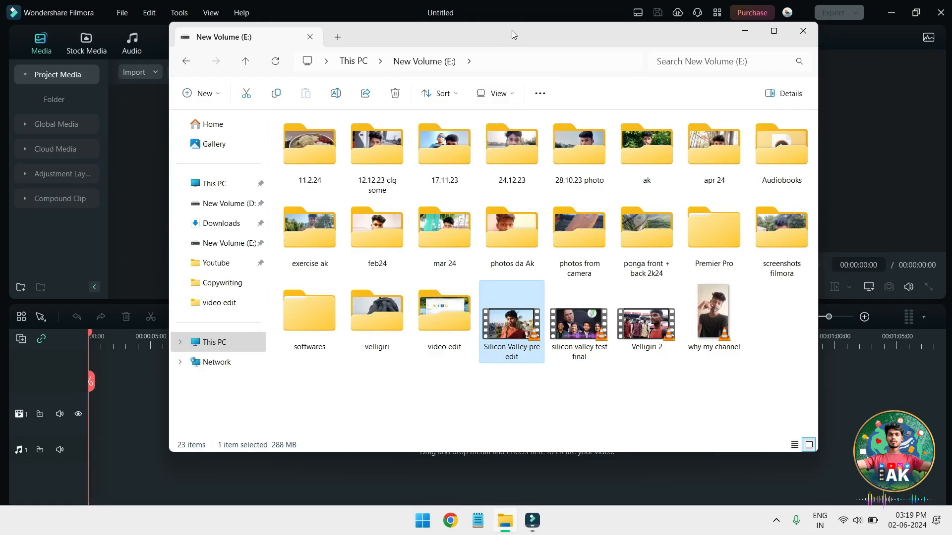
- Import the Silicon Valley pre edit video from drive E: into the empty project and skim through it in the preview
drag(512, 34, 642, 64)
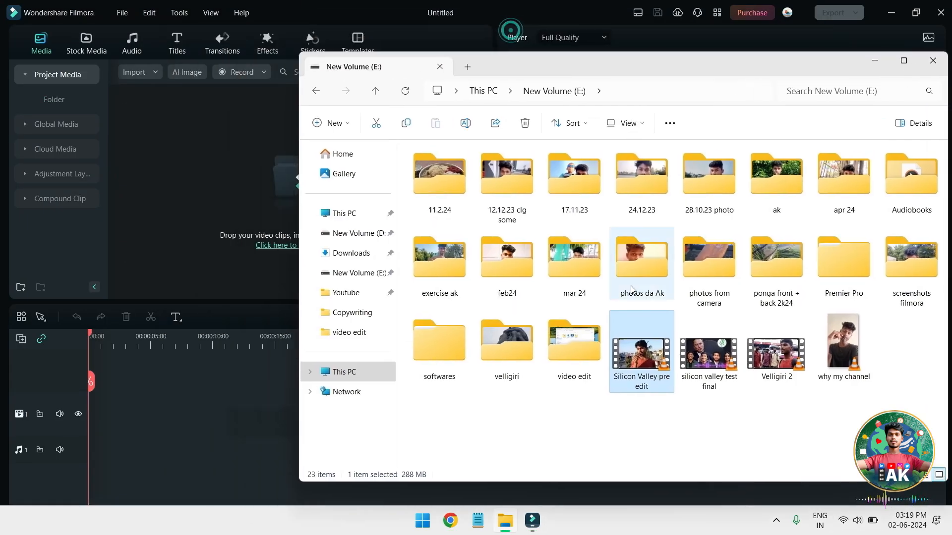
drag(184, 155, 166, 228)
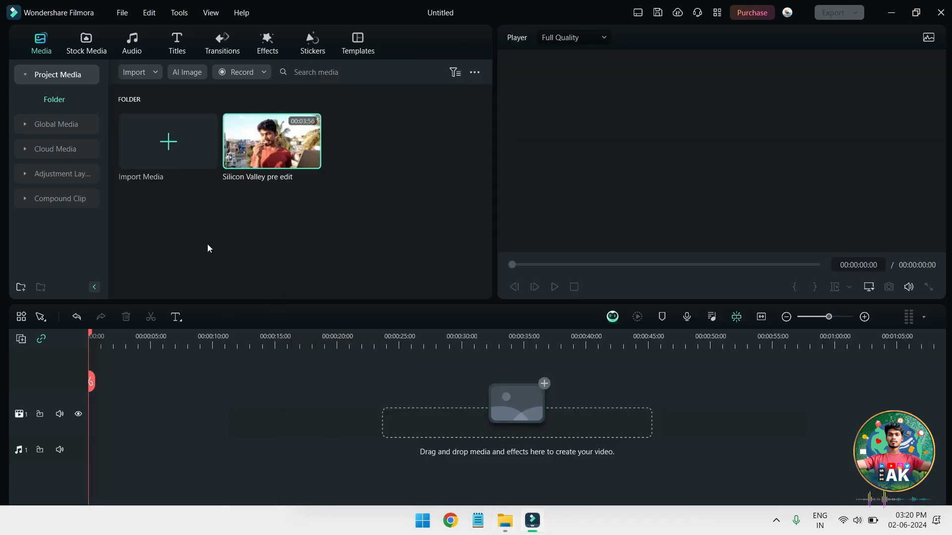
double_click(278, 134)
drag(531, 264, 738, 266)
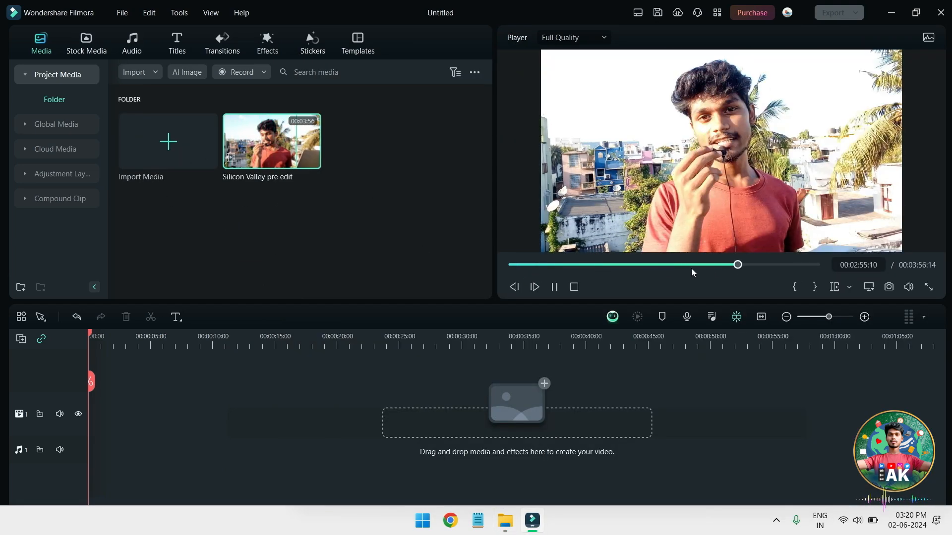
drag(814, 268, 807, 268)
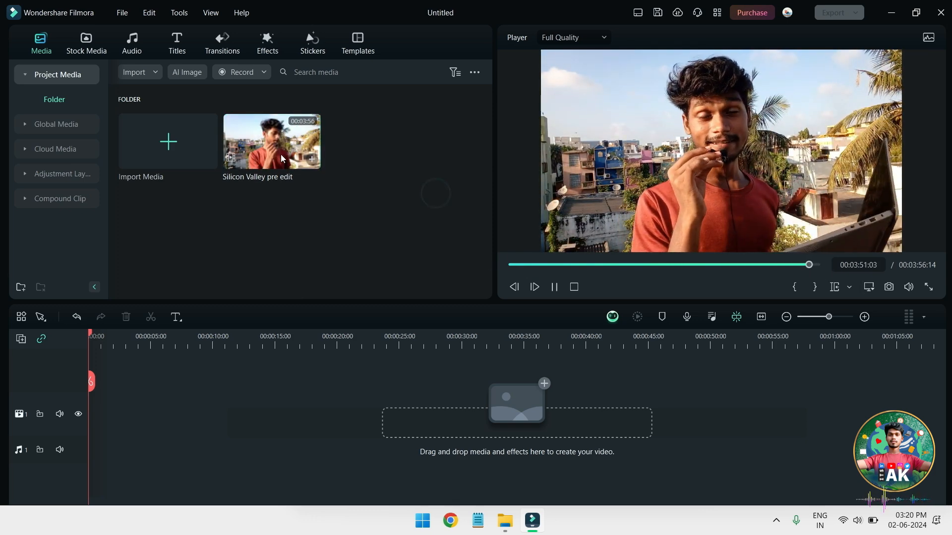
- Place the Silicon Valley pre edit clip at the start of the first video track and play its opening
drag(280, 154, 190, 414)
drag(80, 429, 79, 428)
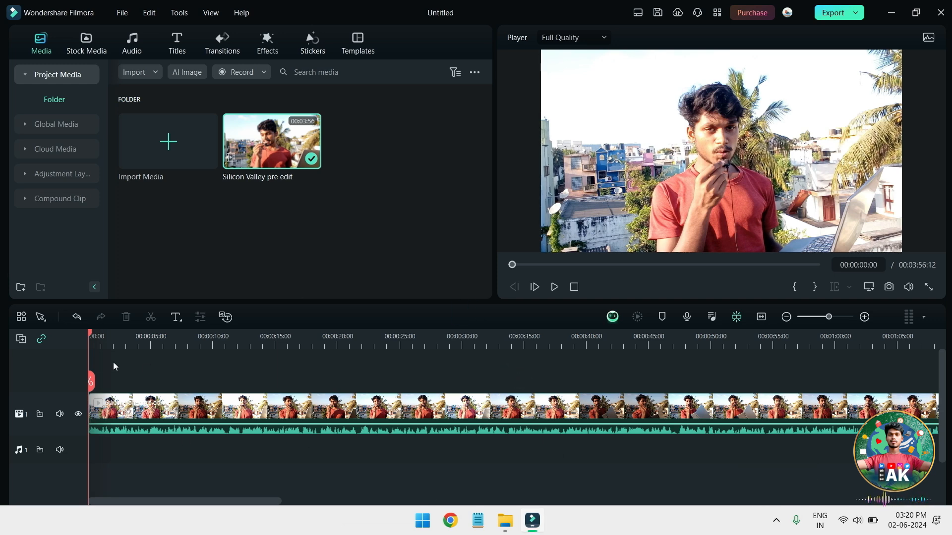
drag(90, 346, 2, 365)
key(space)
key(space)
- Open the stickers library, enlarge the timeline area slightly, and return the playhead to 00:00:00:00
click(307, 52)
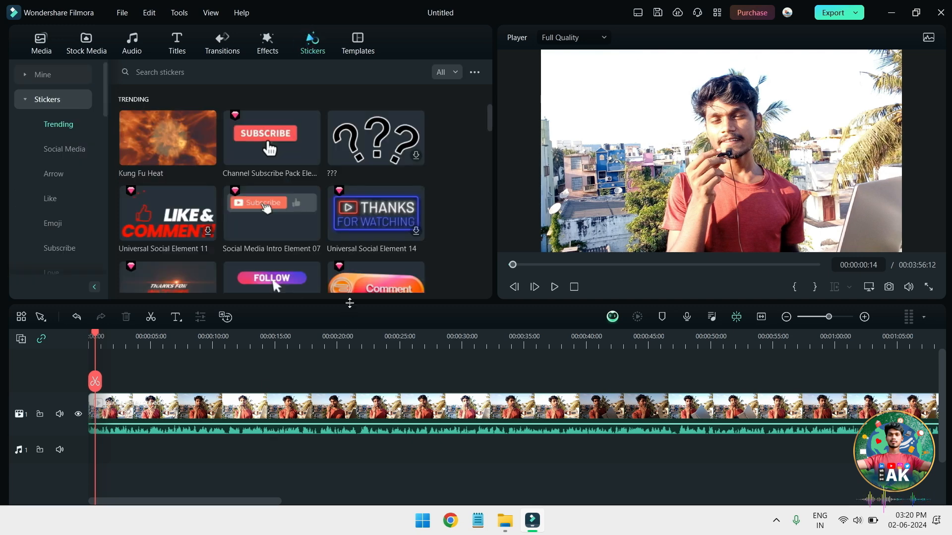
drag(349, 301, 354, 266)
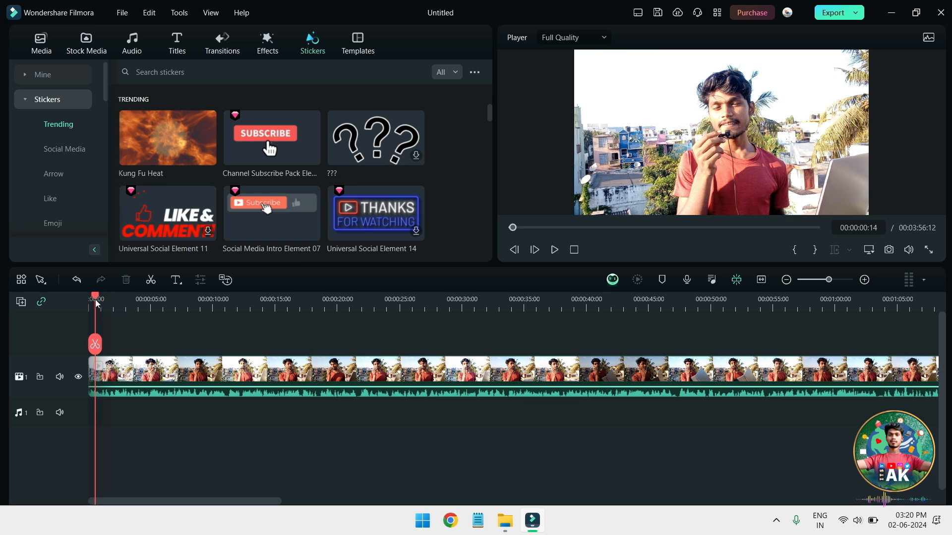
drag(95, 299, 64, 299)
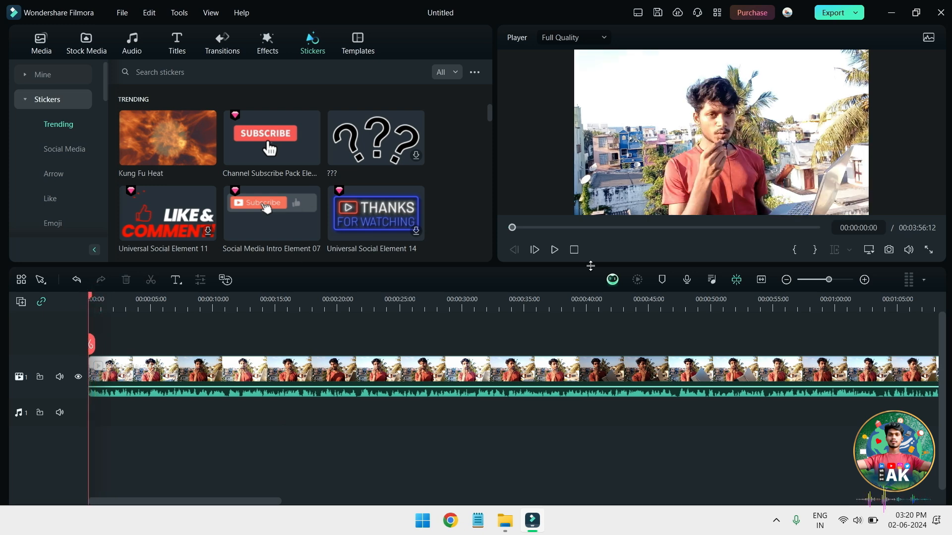
drag(590, 266, 593, 276)
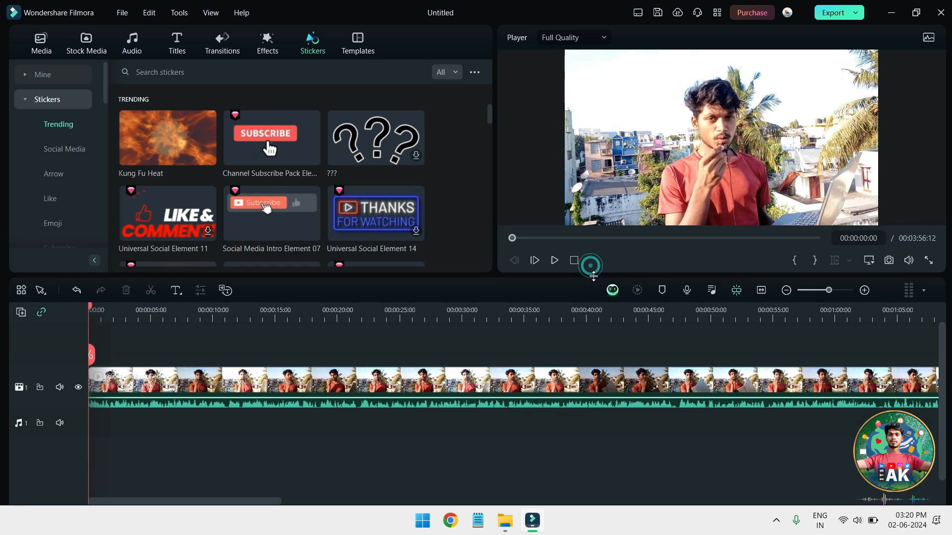
- Preview favorite effects, add Zoom Bounce on a track above the start of the clip, and play it to about 00:00:01:01
click(260, 55)
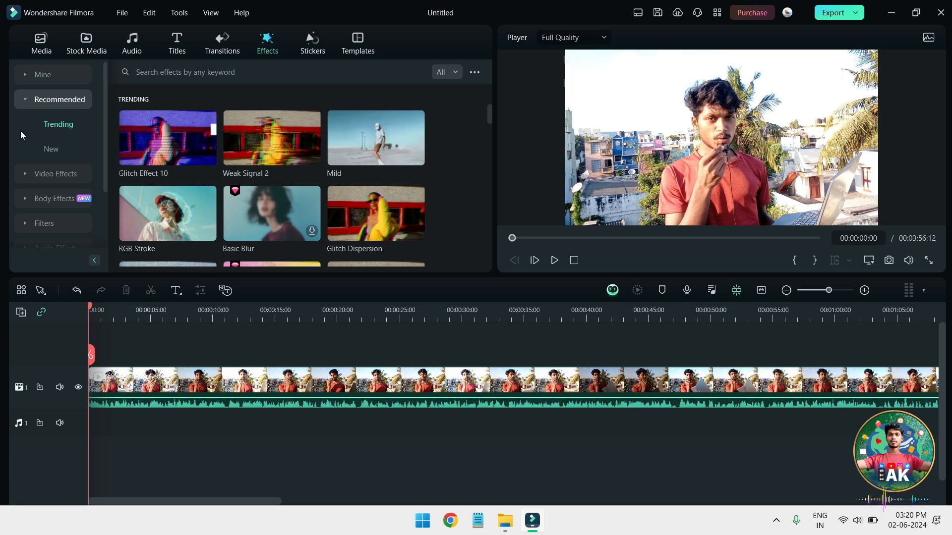
click(62, 74)
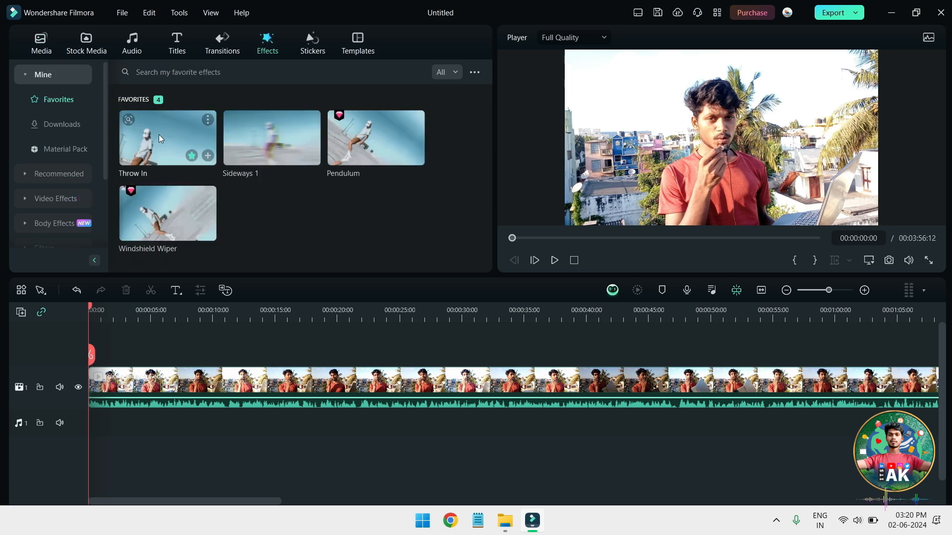
click(267, 141)
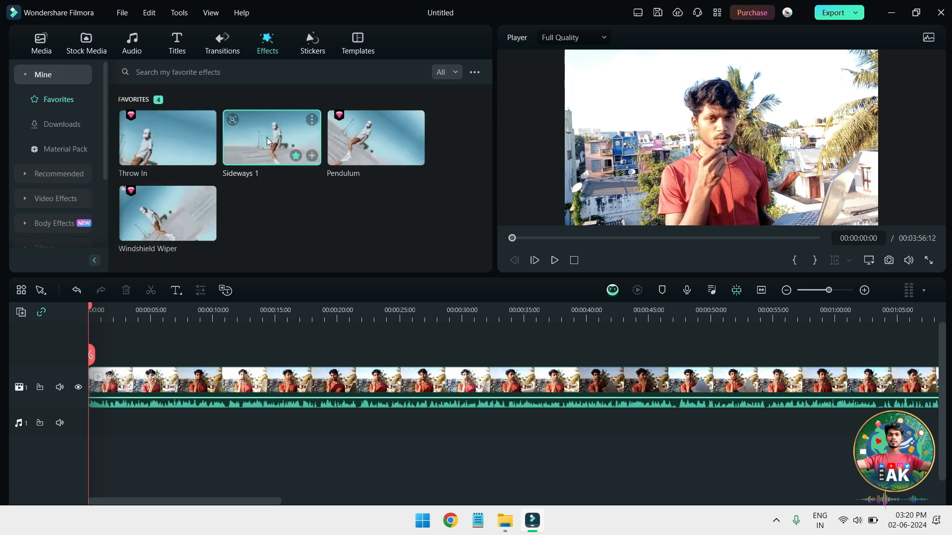
click(376, 139)
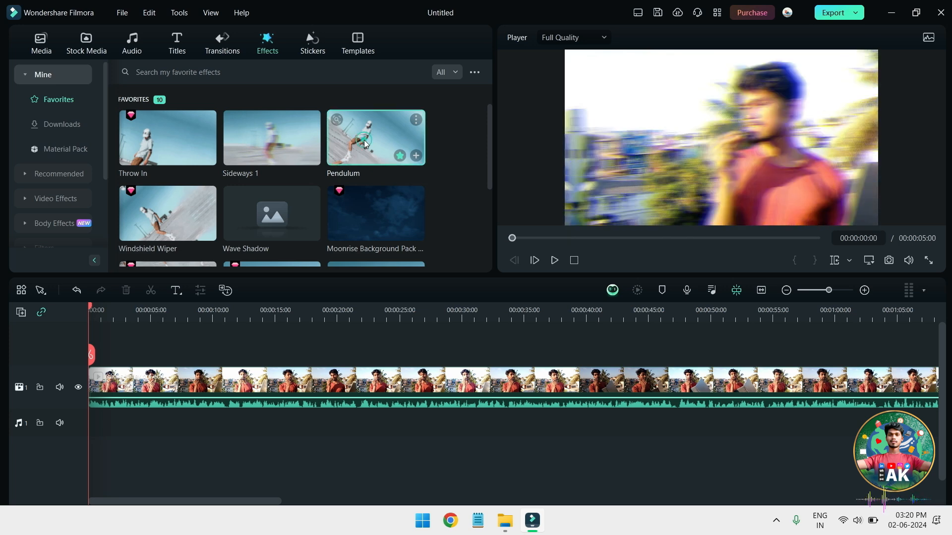
scroll(171, 197, down, 3)
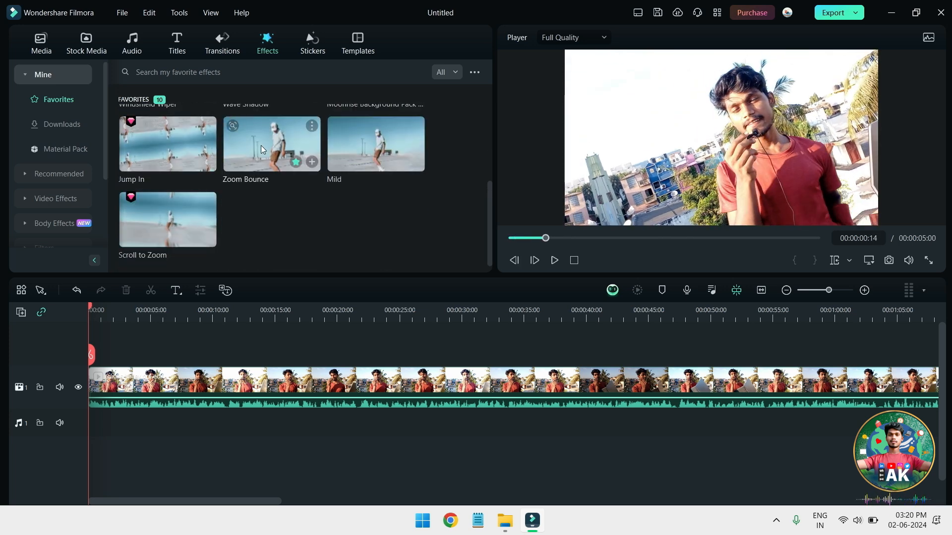
drag(263, 154, 94, 354)
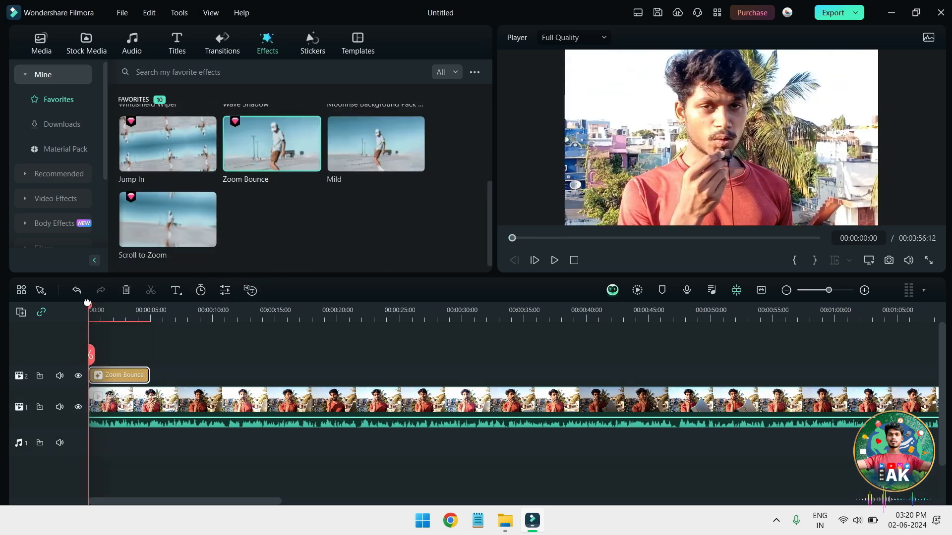
click(90, 308)
key(space)
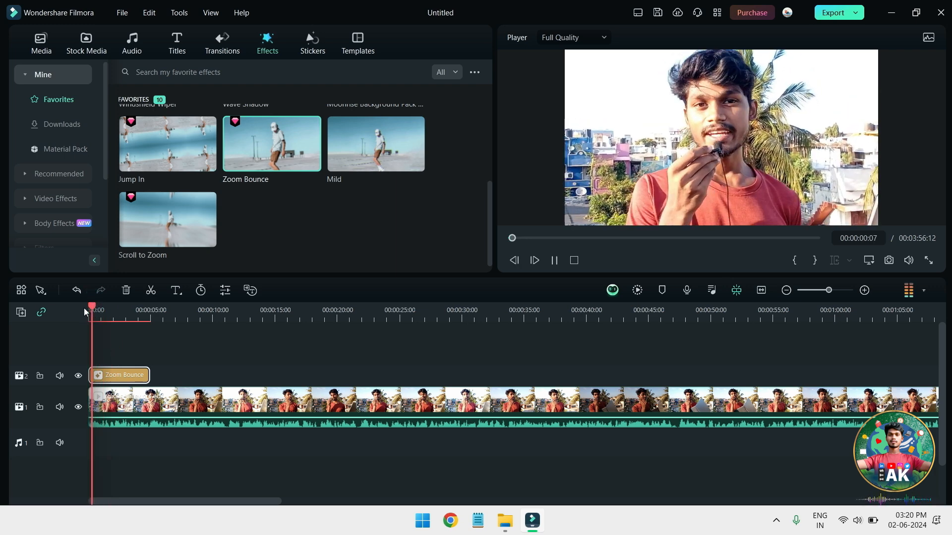
click(101, 313)
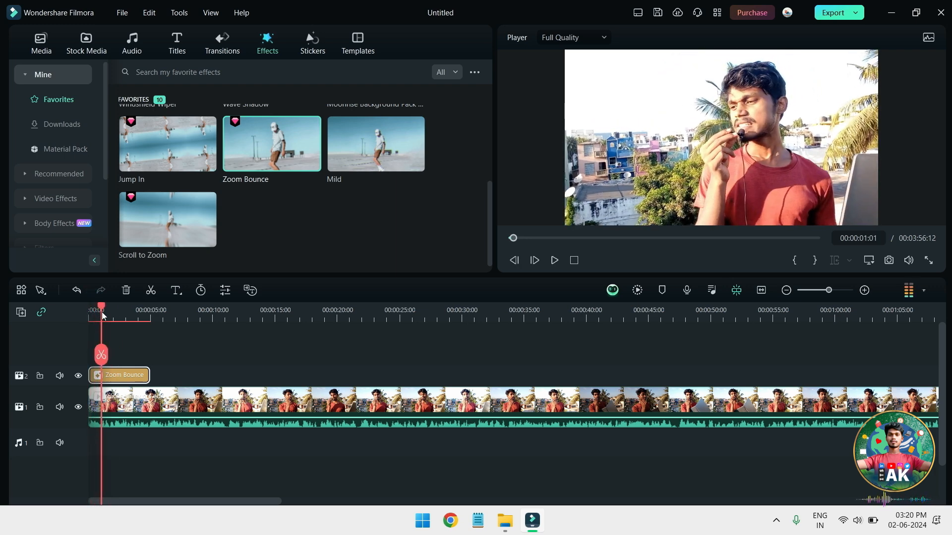
- Add the stock background Back BG Media 02 on a third video track from 00:00:01:00 and play the transition into it
click(78, 52)
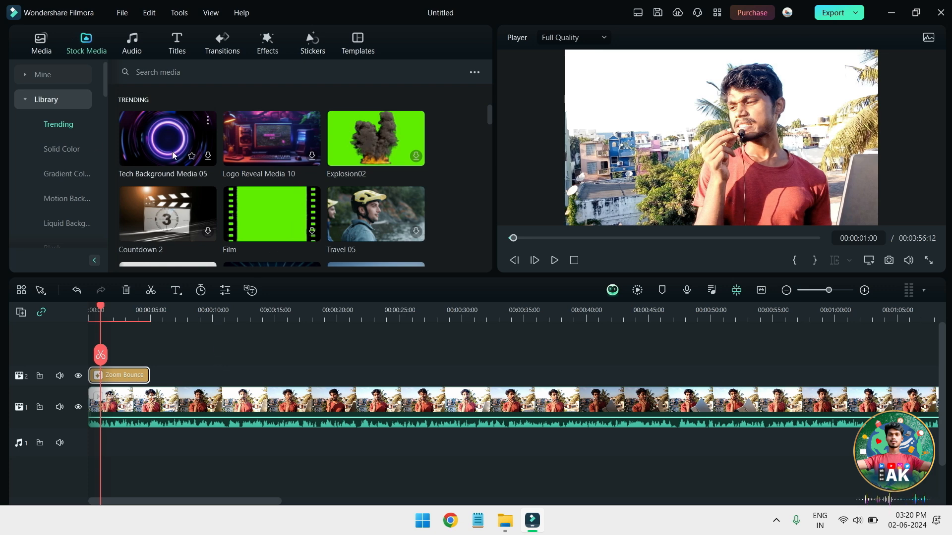
scroll(172, 152, down, 5)
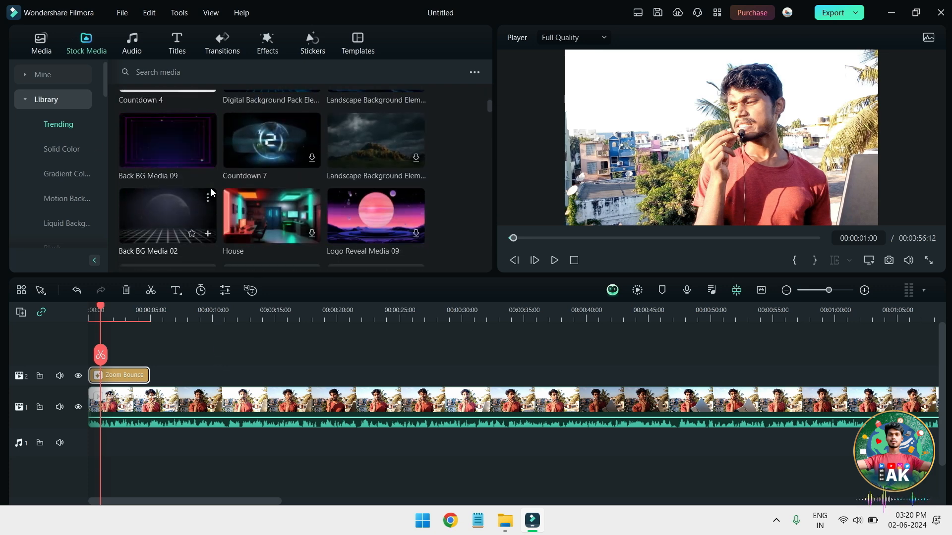
scroll(211, 192, down, 1)
drag(137, 349, 108, 350)
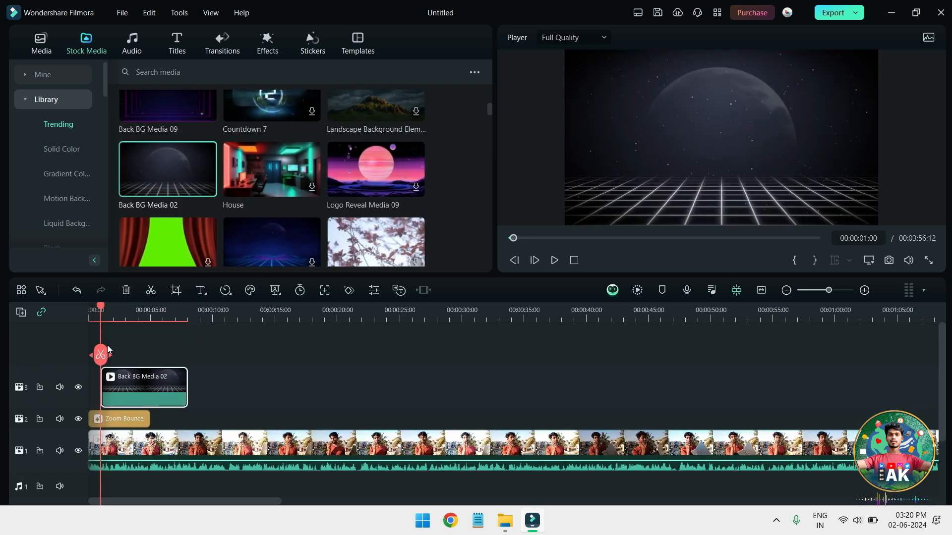
click(93, 312)
key(space)
key(space)
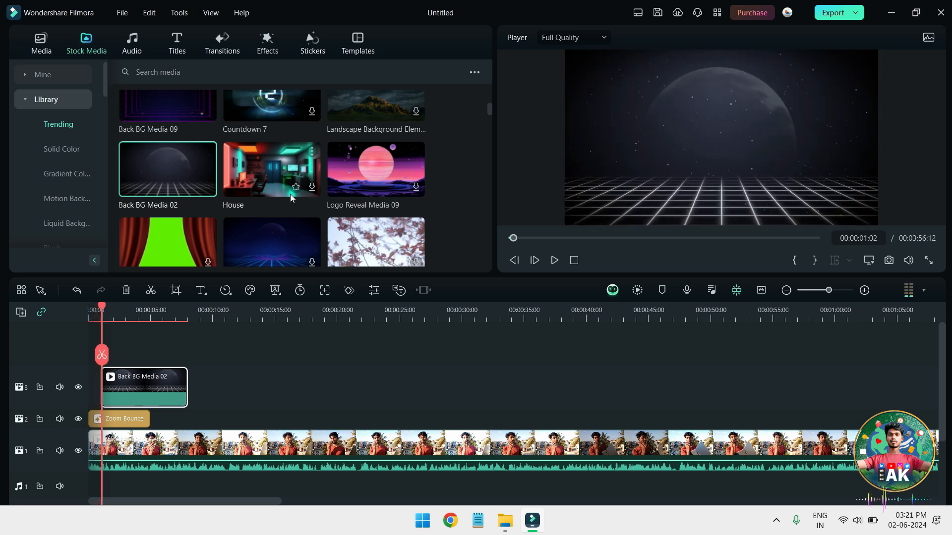
- Switch to Chrome and search Google Images for elon musk
drag(546, 520, 474, 521)
click(483, 523)
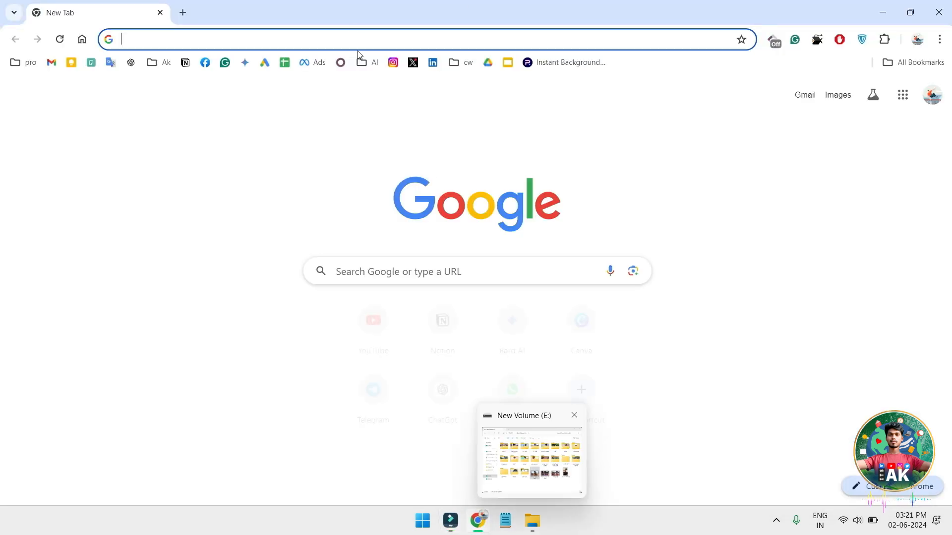
click(329, 43)
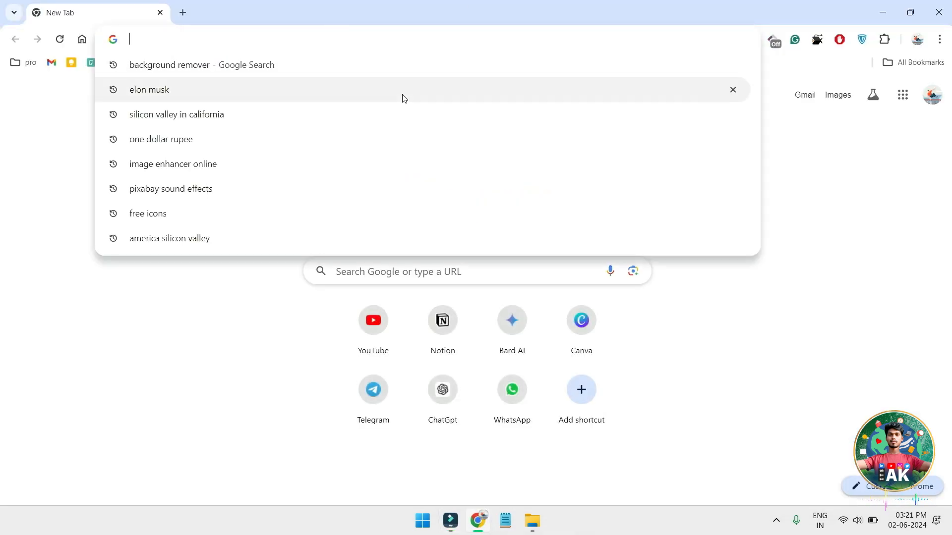
click(402, 92)
click(166, 145)
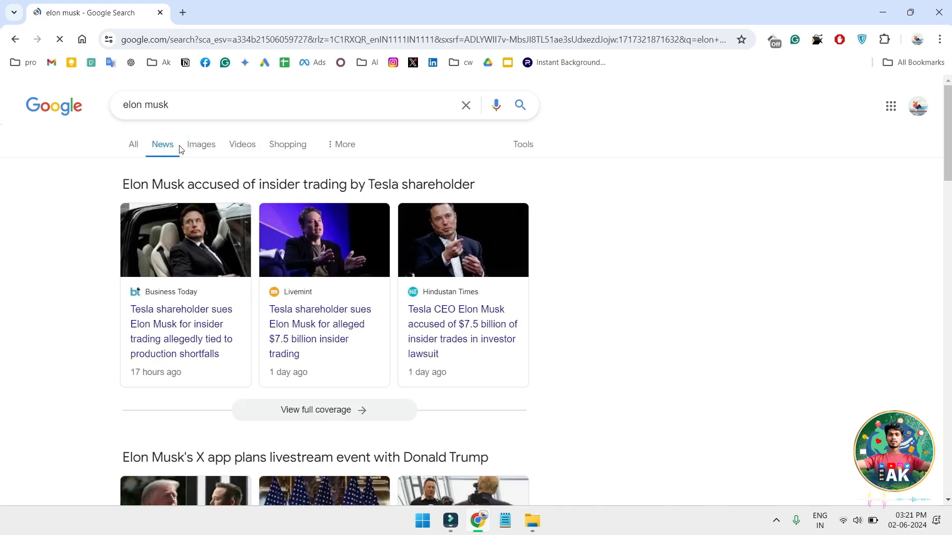
click(187, 145)
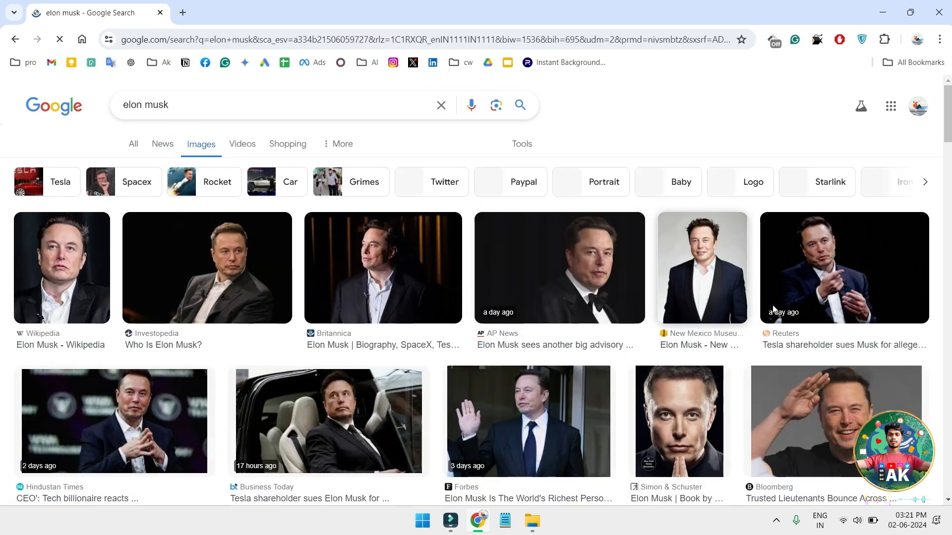
- Save the full-size Reuters photo of Elon Musk and place it on a fourth video track above the start of Back BG Media 02
click(852, 270)
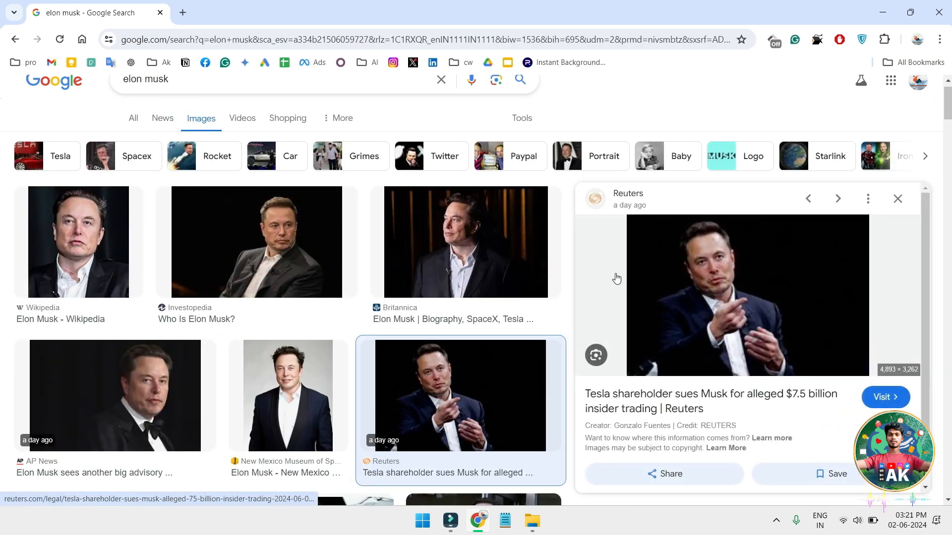
right_click(719, 284)
click(795, 224)
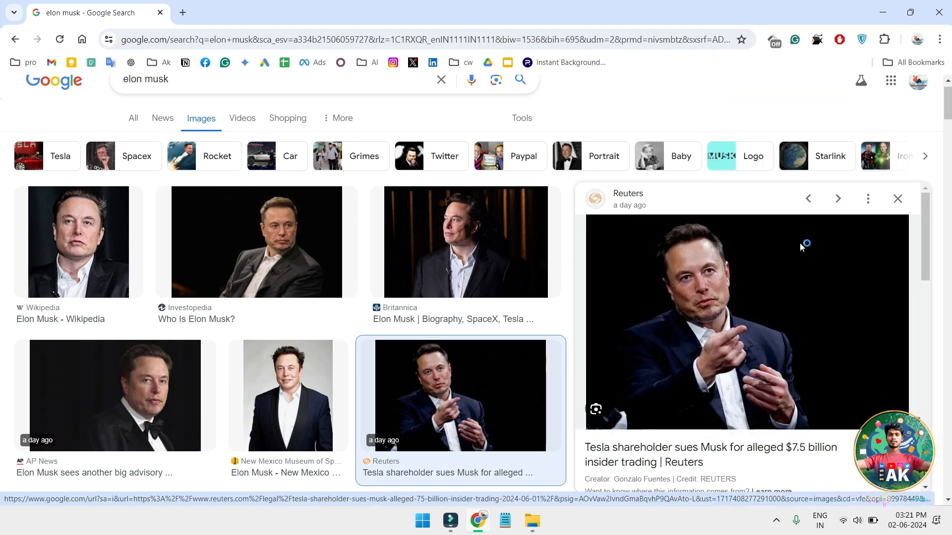
key(Return)
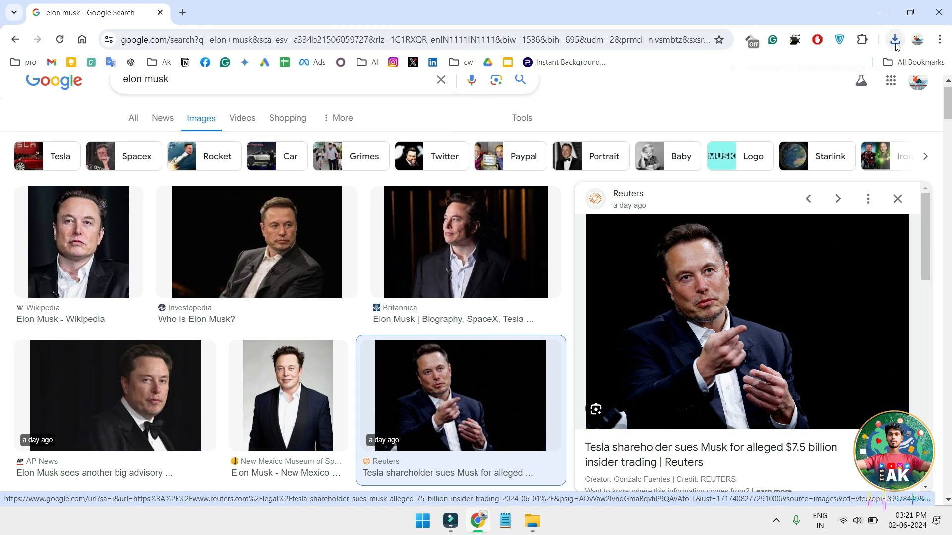
click(895, 41)
drag(654, 171, 105, 358)
- Remove the Elon Musk photo's background with AI Portrait, then enlarge it slightly at about X -160 px, Y -40 px
double_click(665, 133)
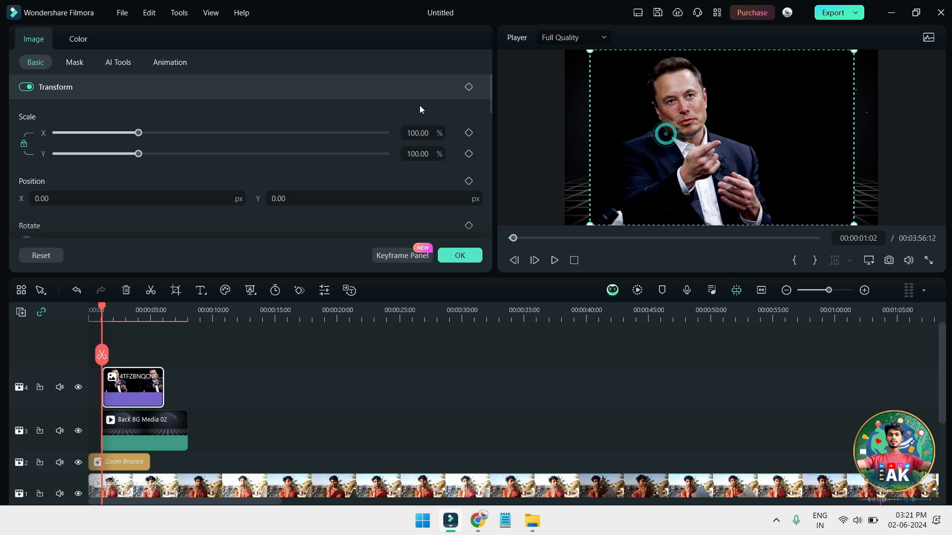
click(125, 63)
scroll(43, 211, down, 3)
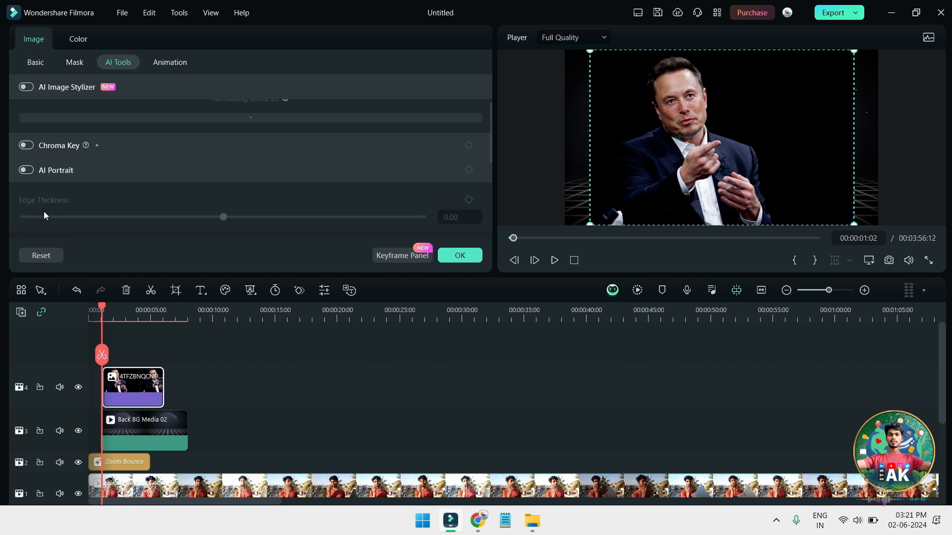
click(28, 169)
drag(690, 139, 654, 153)
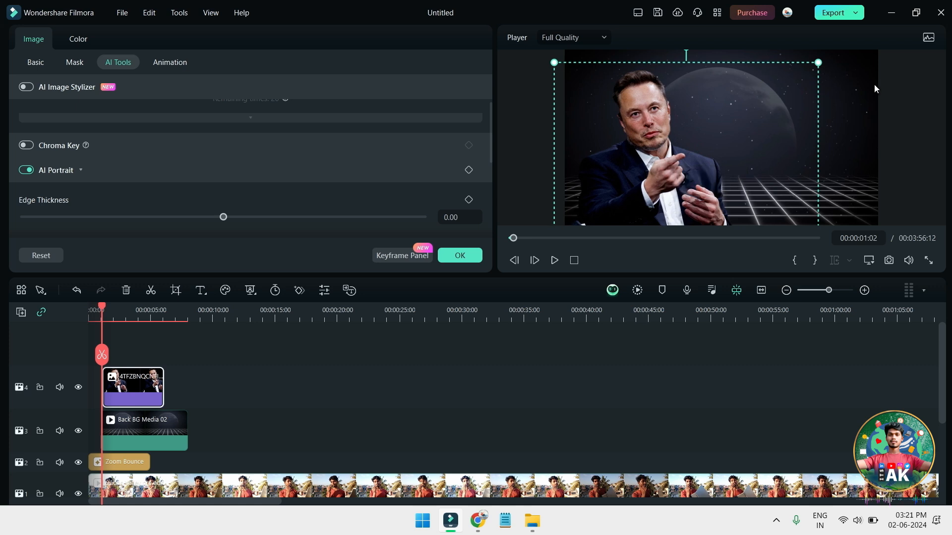
drag(818, 63, 827, 51)
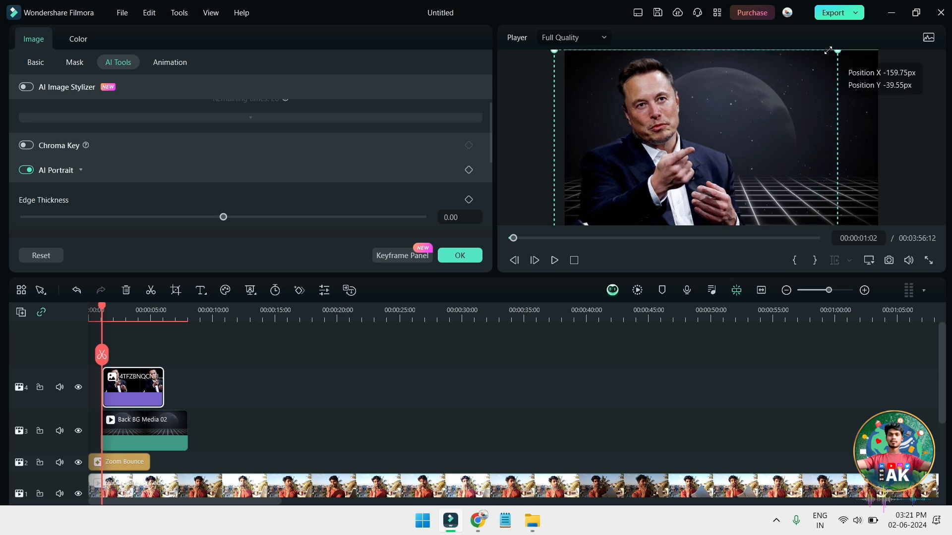
- Play the timeline to 00:00:01:22, then switch to Chrome and search Google Images for indian entrepreneurs
click(193, 384)
key(space)
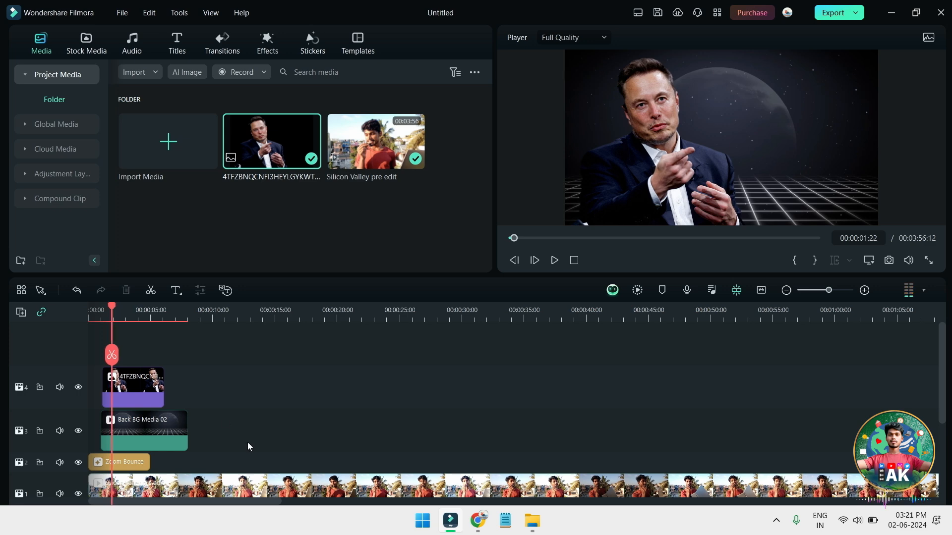
click(476, 520)
triple_click(191, 93)
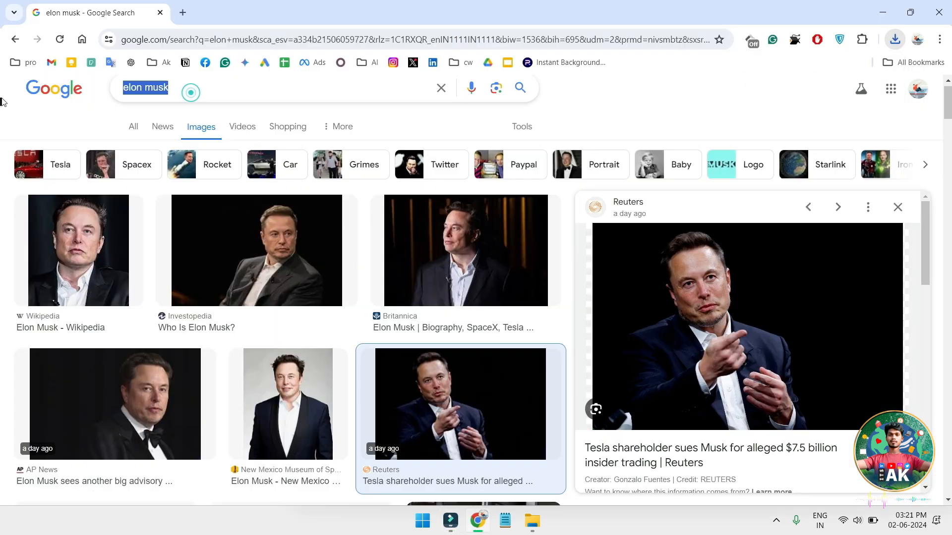
text(ind)
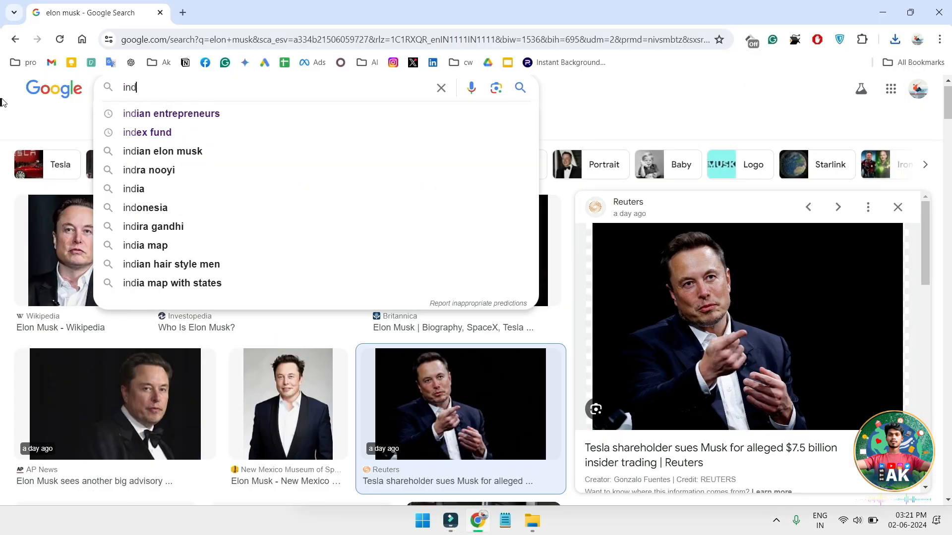
click(169, 115)
- Find the Jar App image of four young entrepreneurs on a purple background and save it to the computer
scroll(740, 270, down, 3)
click(523, 369)
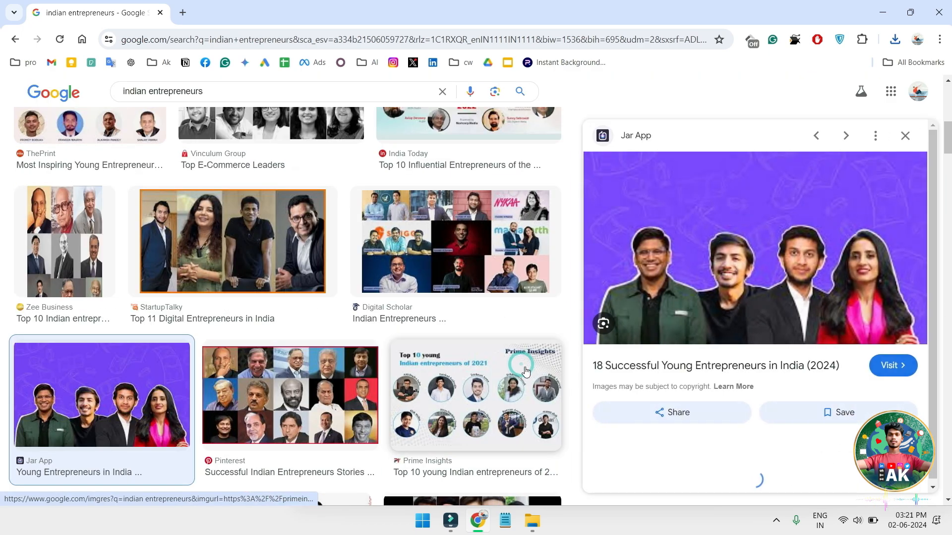
right_click(701, 283)
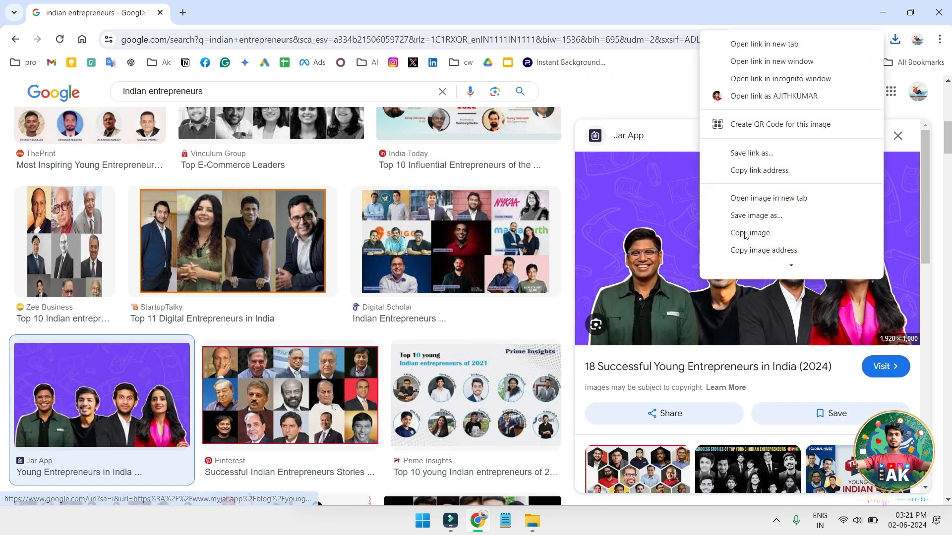
click(773, 216)
key(Return)
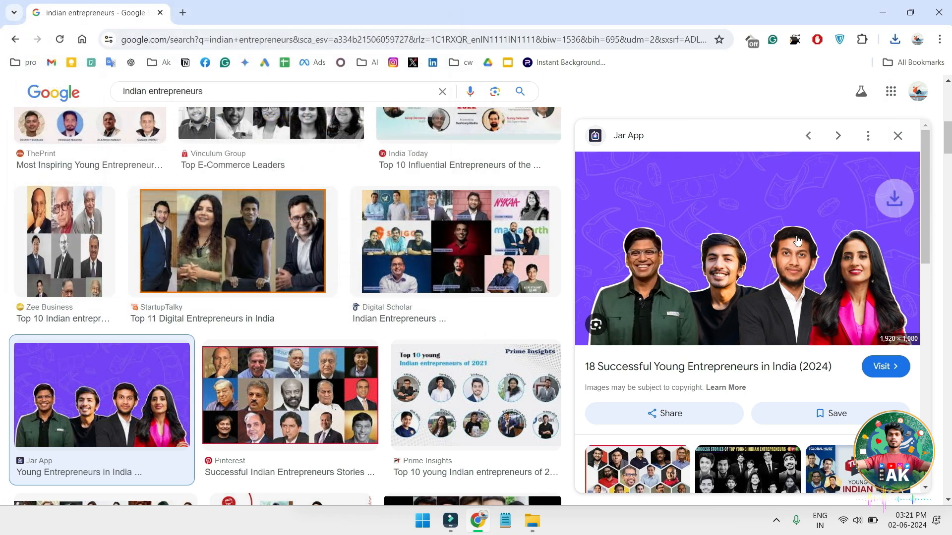
- Search for background remover in a new browser tab and open Photoroom's Background Remover page
click(183, 12)
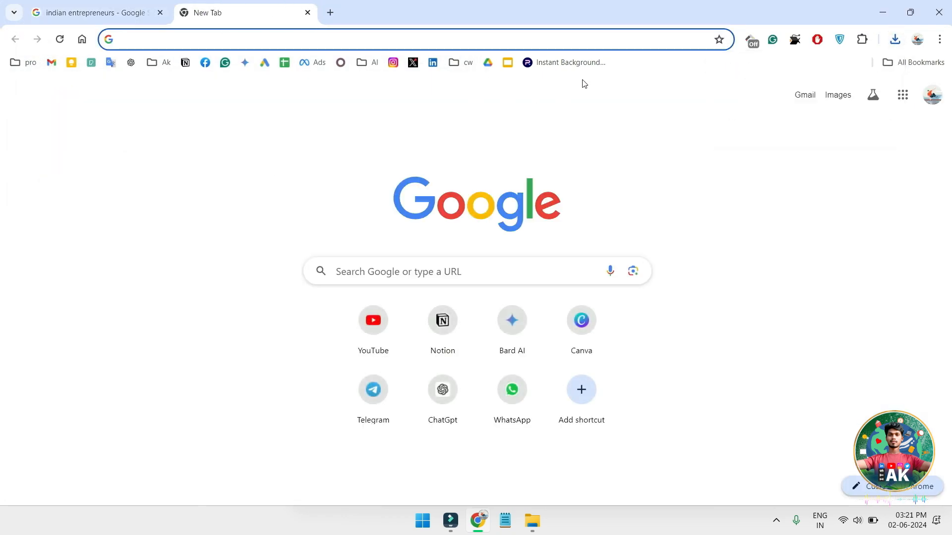
text(background remover)
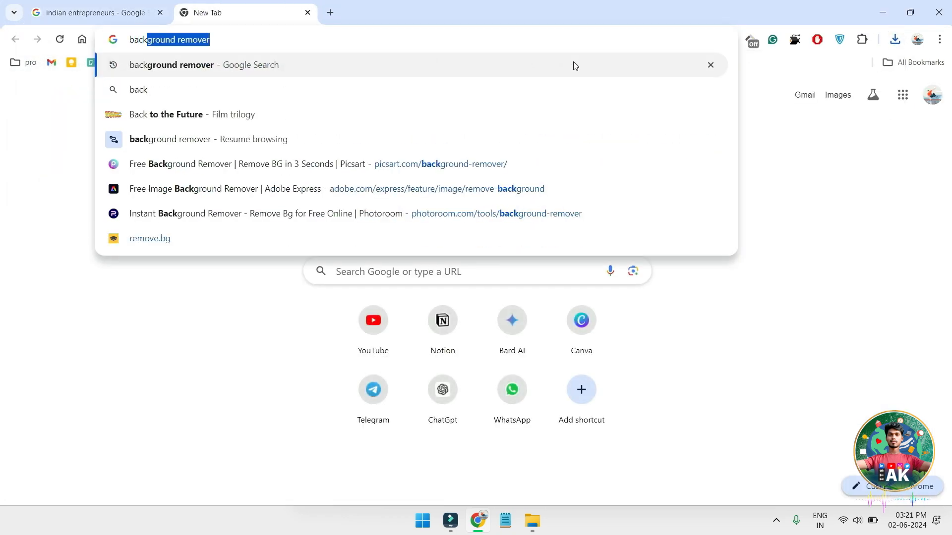
click(512, 70)
scroll(238, 331, down, 4)
scroll(237, 330, down, 6)
click(240, 323)
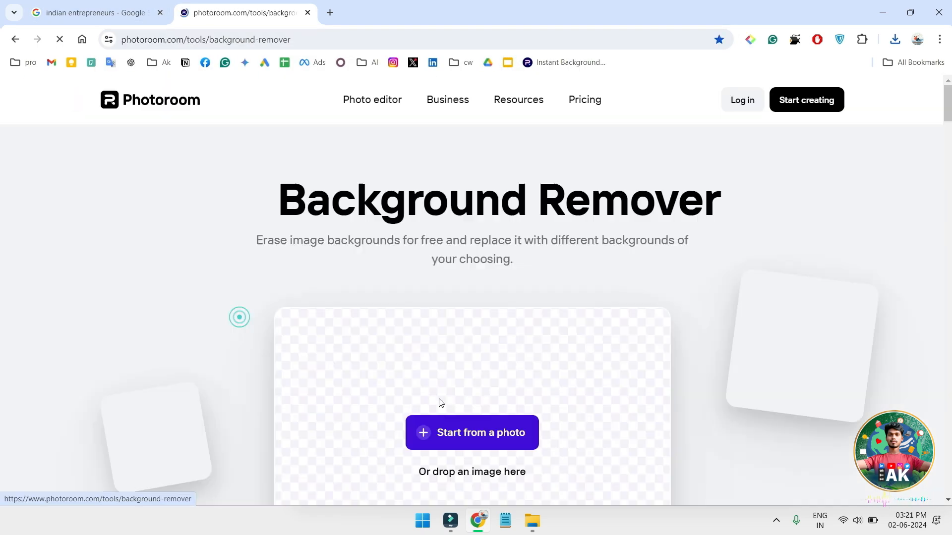
- Upload the Jar App entrepreneurs image to Photoroom from its search tab and download the version without background
click(105, 12)
drag(746, 280, 515, 305)
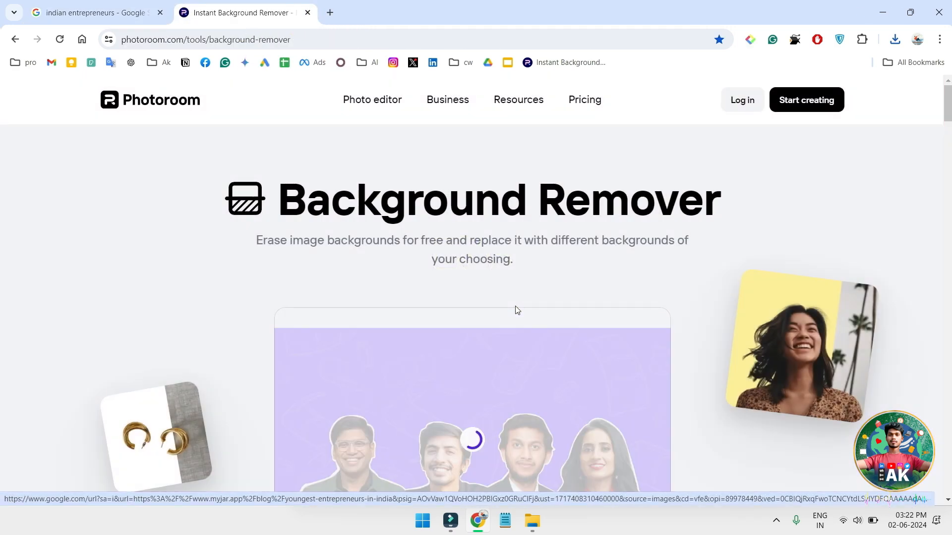
scroll(504, 281, down, 1)
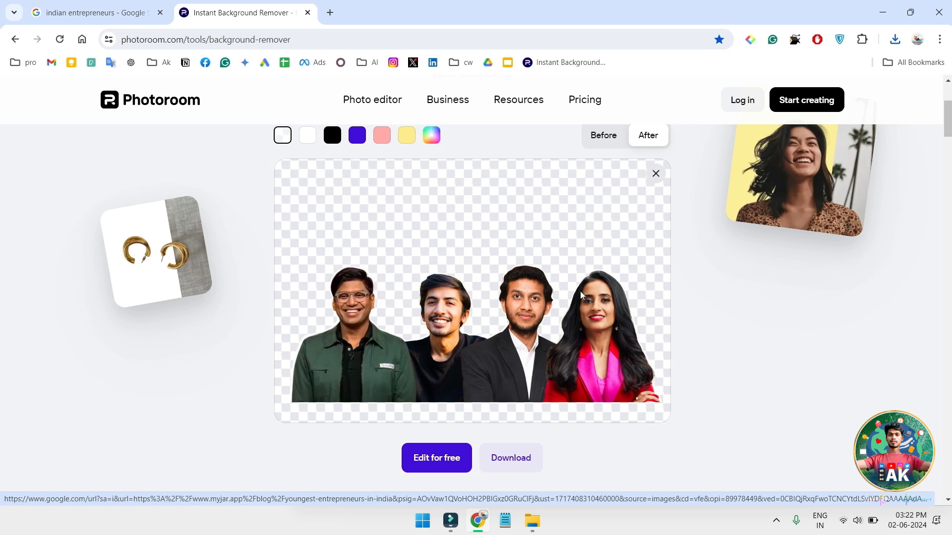
scroll(545, 302, down, 2)
click(504, 331)
click(534, 367)
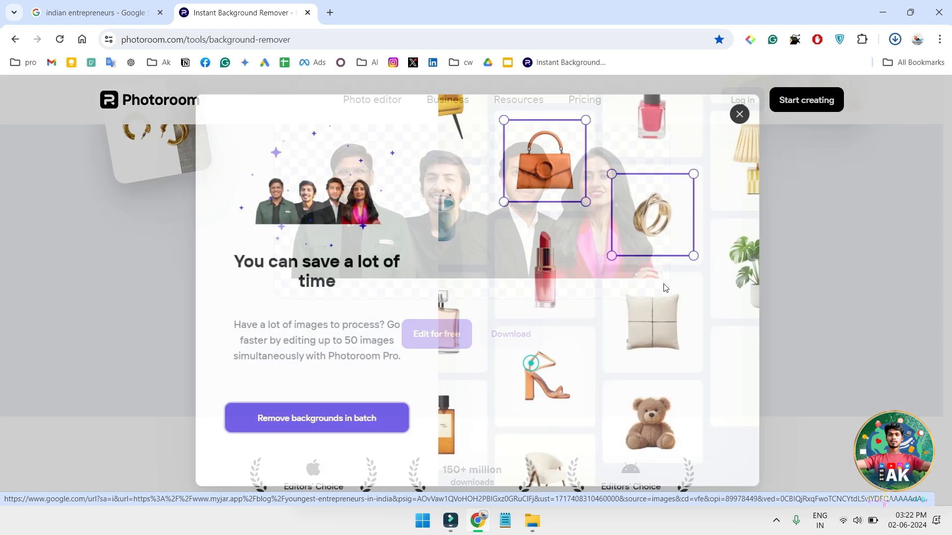
- Place the cut-out entrepreneurs image on a fifth video track in Filmora at 00:00:01:22 and play it to about 00:00:03:06
drag(849, 92, 119, 345)
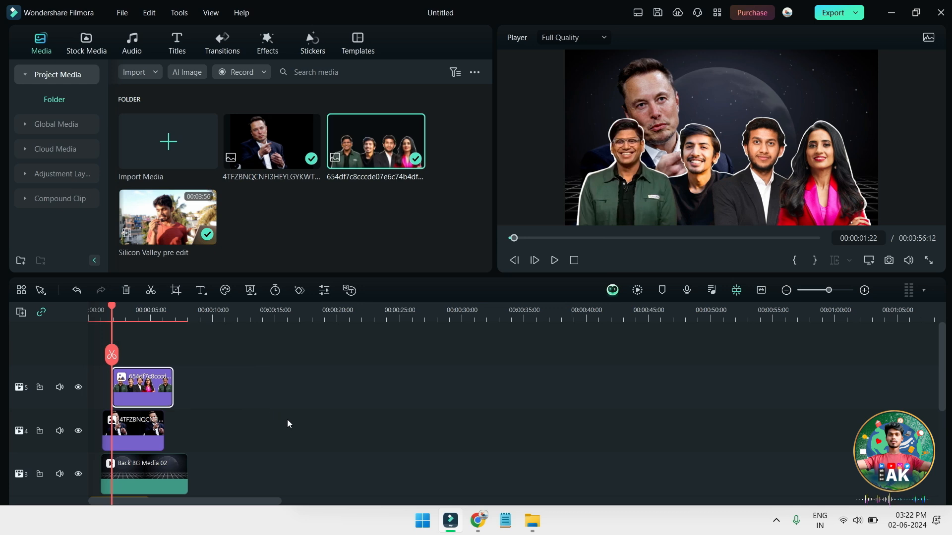
click(662, 177)
key(space)
key(space)
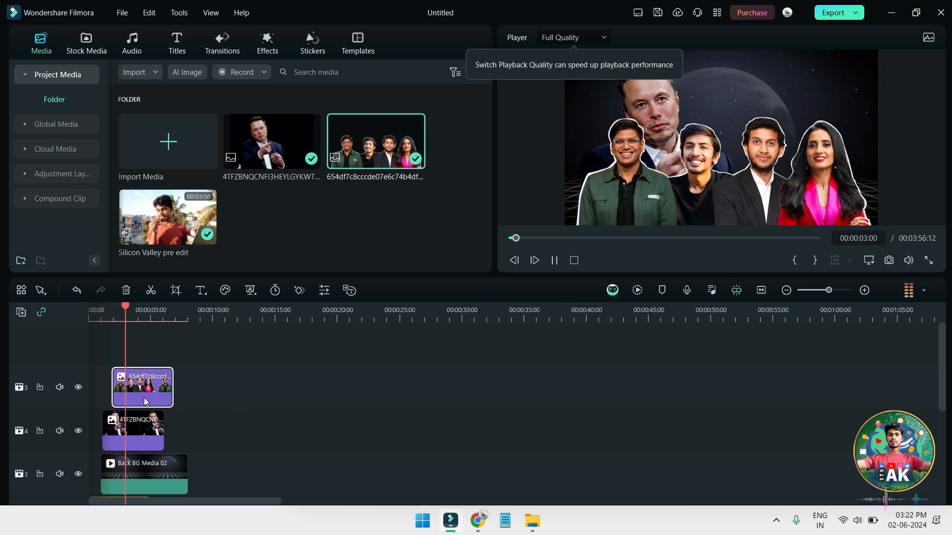
- Set the player's playback quality to 1/2 and replay the opening from 00:00:00:00 to about 00:00:01:05
click(573, 37)
click(564, 87)
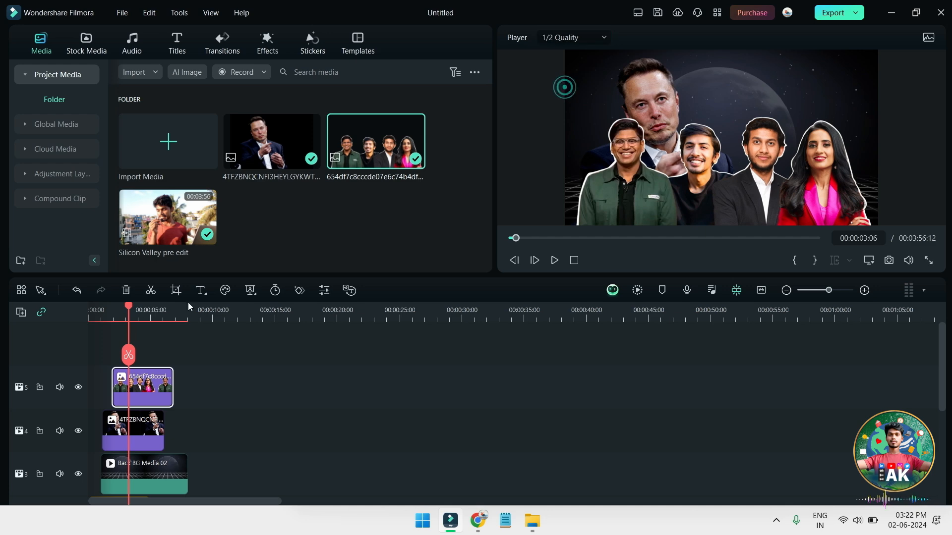
key(space)
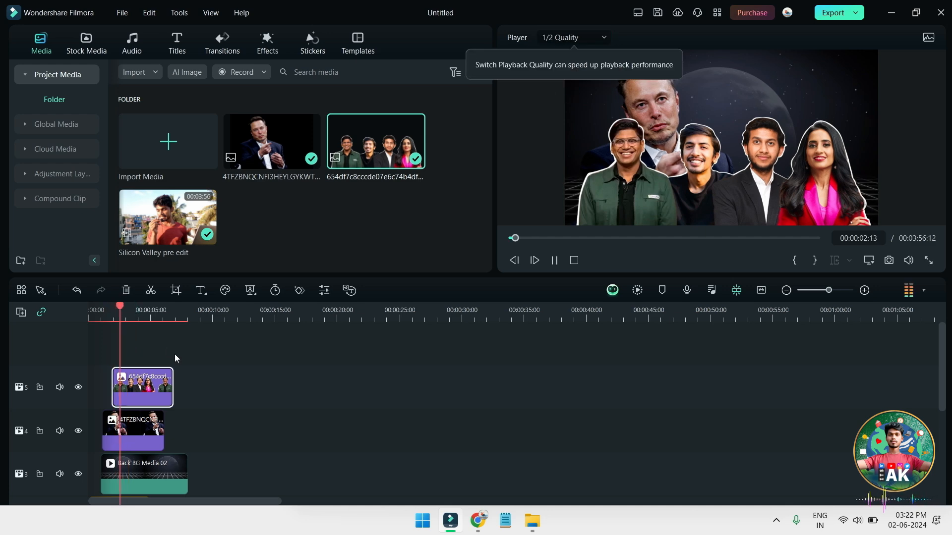
drag(129, 310, 114, 313)
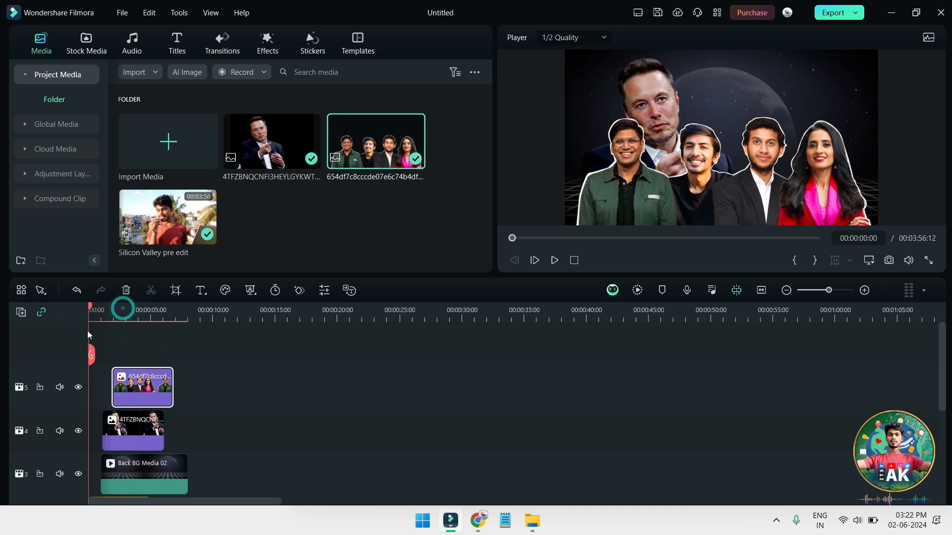
key(space)
- Apply the Up Down 1 animation to the Elon Musk image on track 4
scroll(334, 391, down, 2)
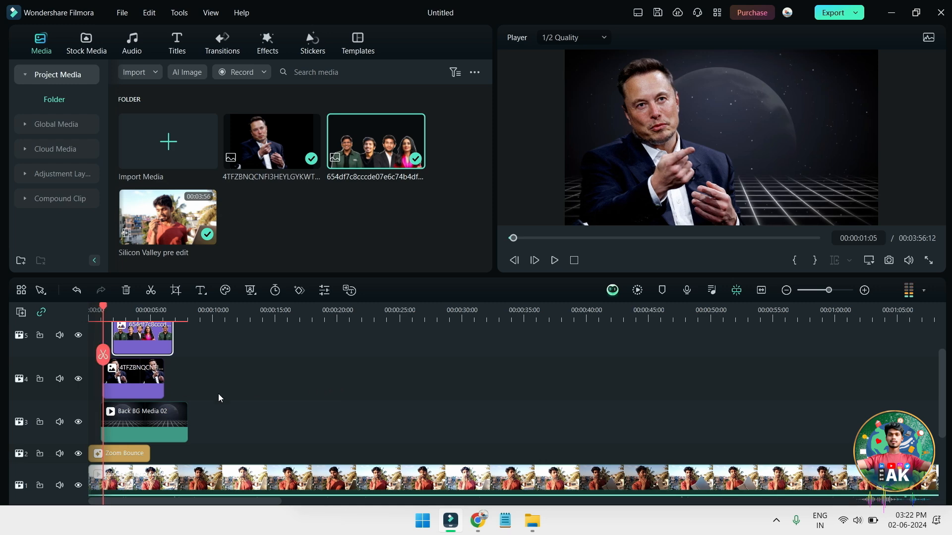
double_click(135, 395)
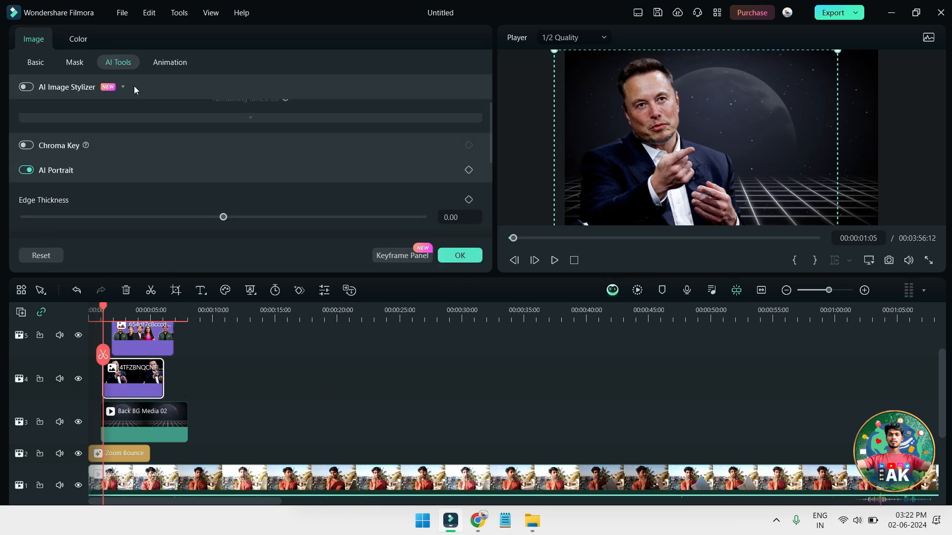
click(171, 62)
click(183, 82)
click(186, 132)
scroll(183, 177, down, 6)
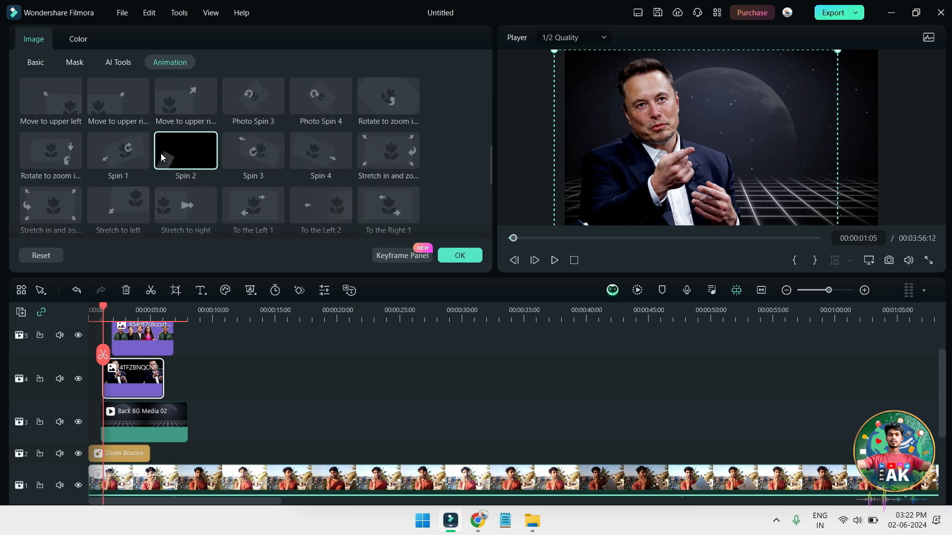
scroll(59, 159, down, 2)
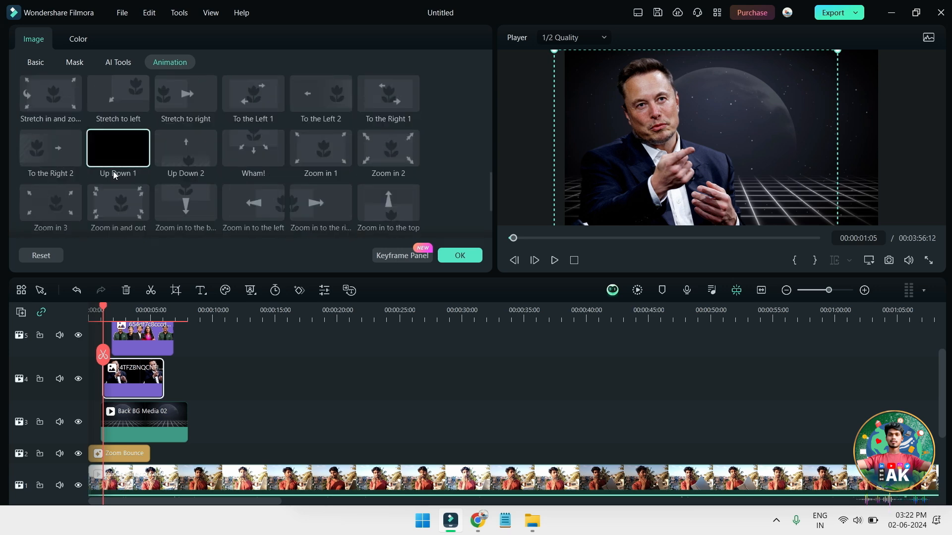
click(123, 150)
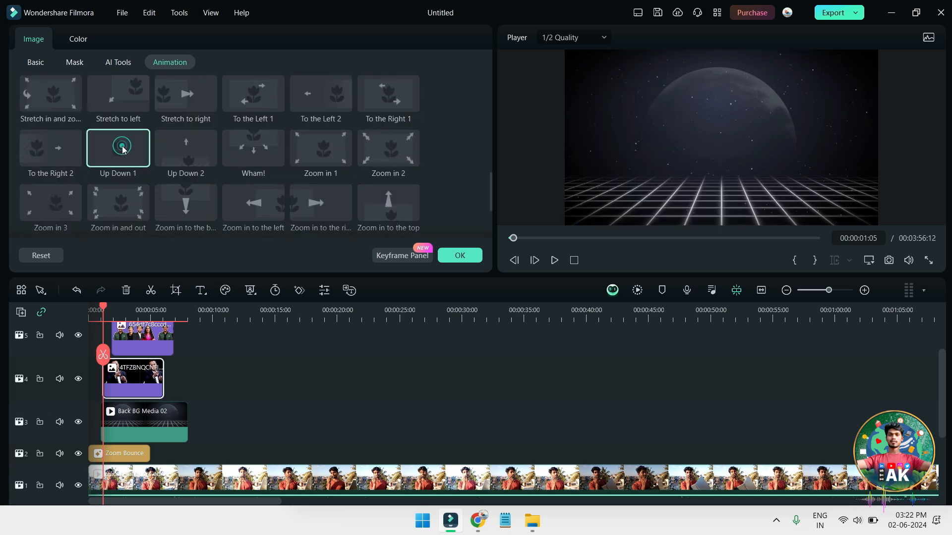
- Move the playhead to about 00:00:02:02 and apply the To the Left 2 animation to the entrepreneurs image on track 5
click(113, 316)
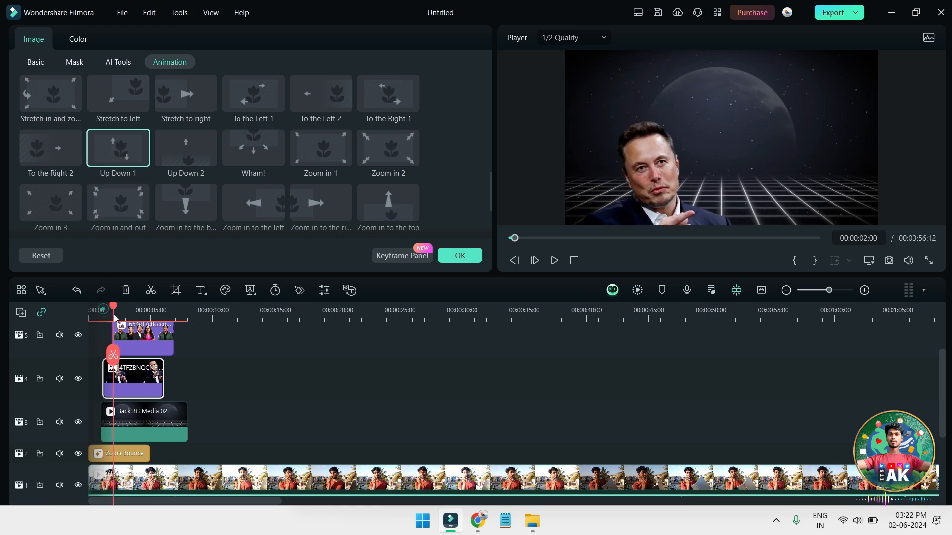
click(143, 335)
scroll(374, 141, down, 1)
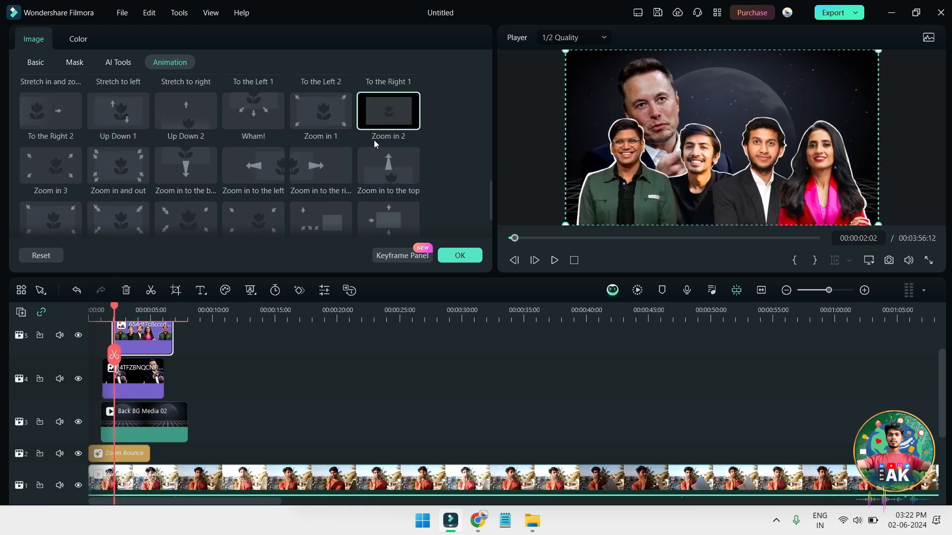
scroll(374, 140, down, 2)
scroll(372, 143, up, 3)
click(321, 109)
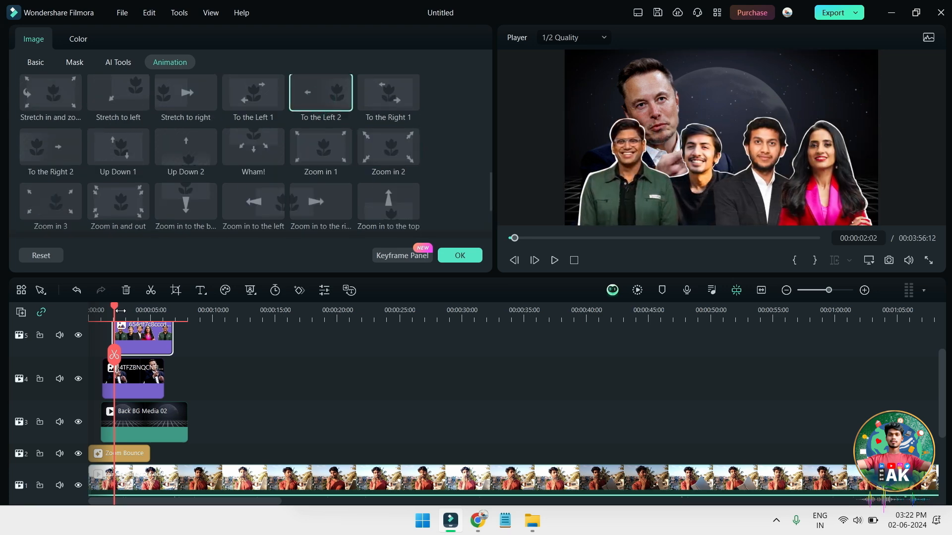
- Play both image animations from near the start of the Elon Musk image to 00:00:03:04
drag(116, 306, 104, 311)
key(space)
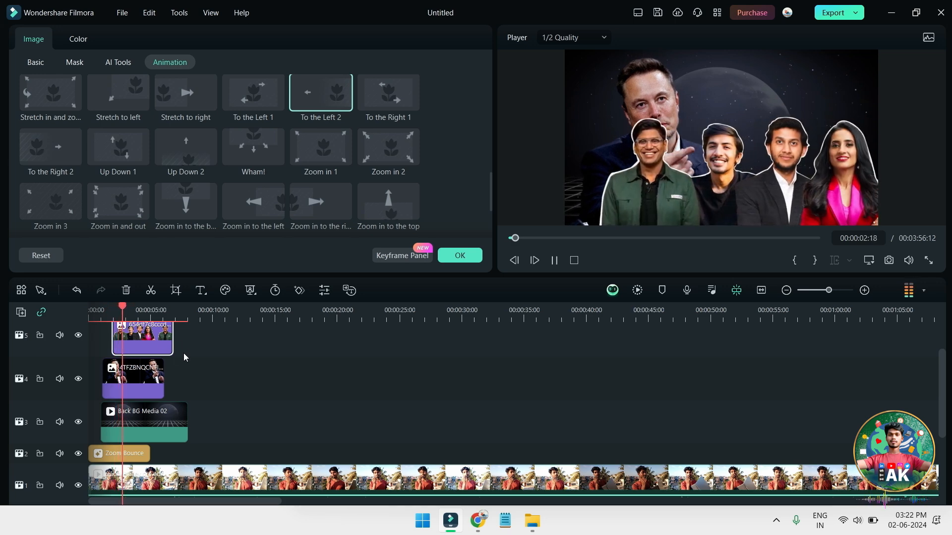
key(space)
scroll(242, 391, up, 2)
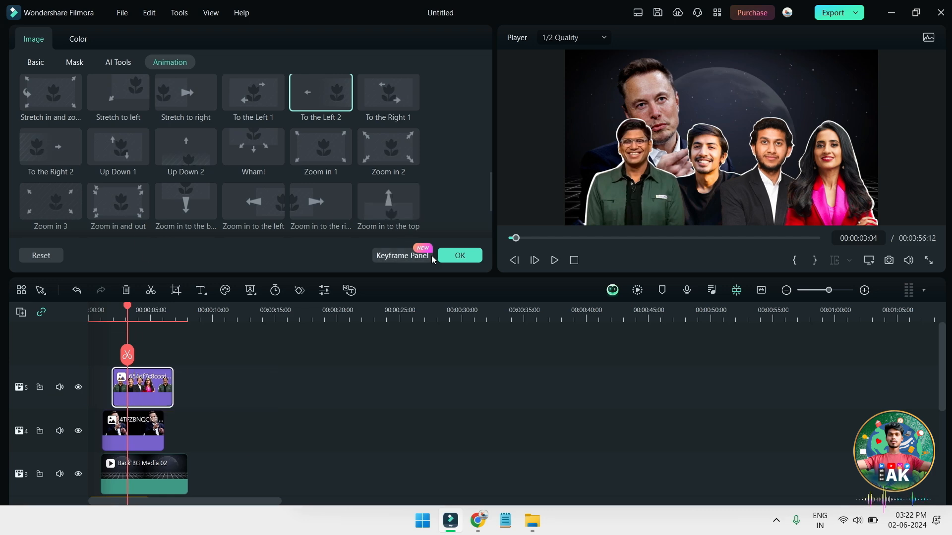
- Confirm the image animation and move the Zoom Bounce effect from track 2 to a new track 6 above the images
click(460, 255)
click(267, 44)
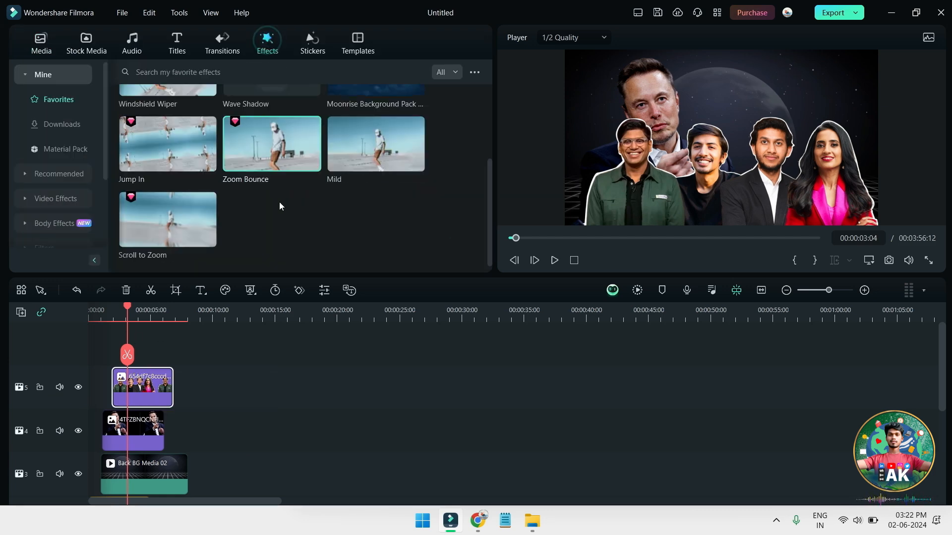
scroll(279, 201, up, 3)
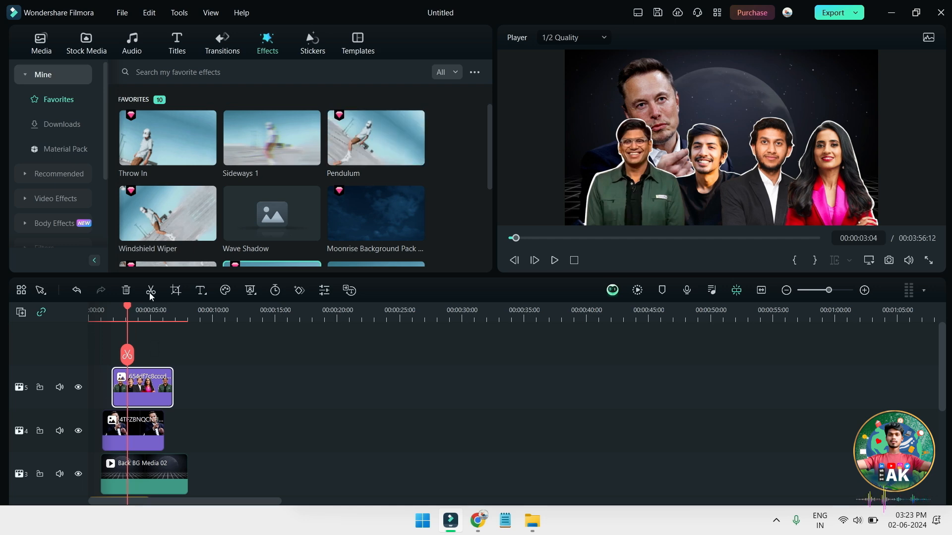
scroll(191, 476, down, 2)
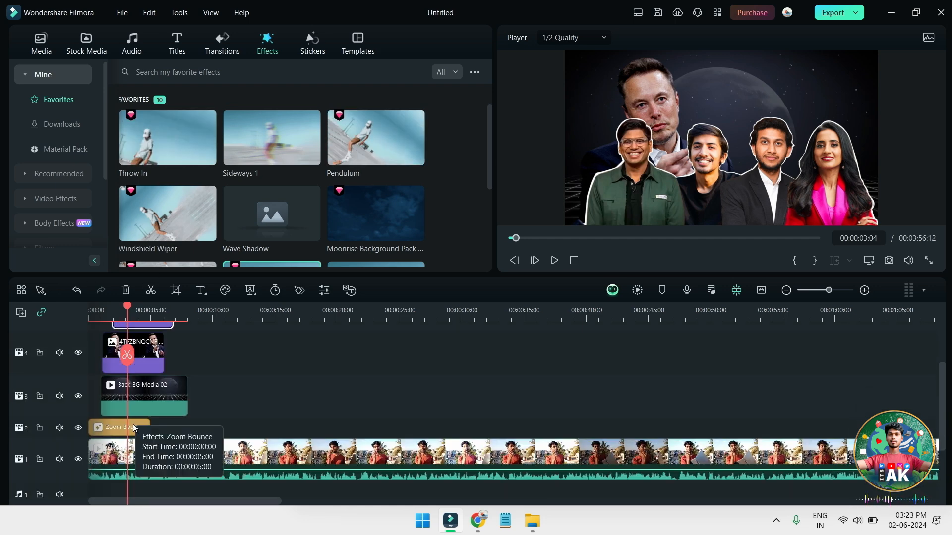
drag(128, 298, 129, 322)
- Play the opening from 00:00:00:00 to check the Zoom Bounce effect over the images, stopping at about 00:00:03:04
click(84, 317)
key(space)
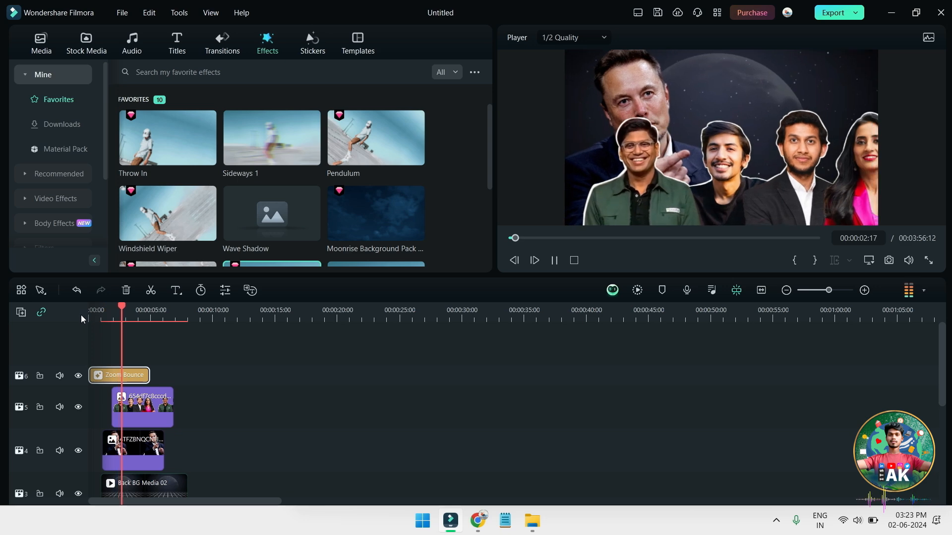
key(space)
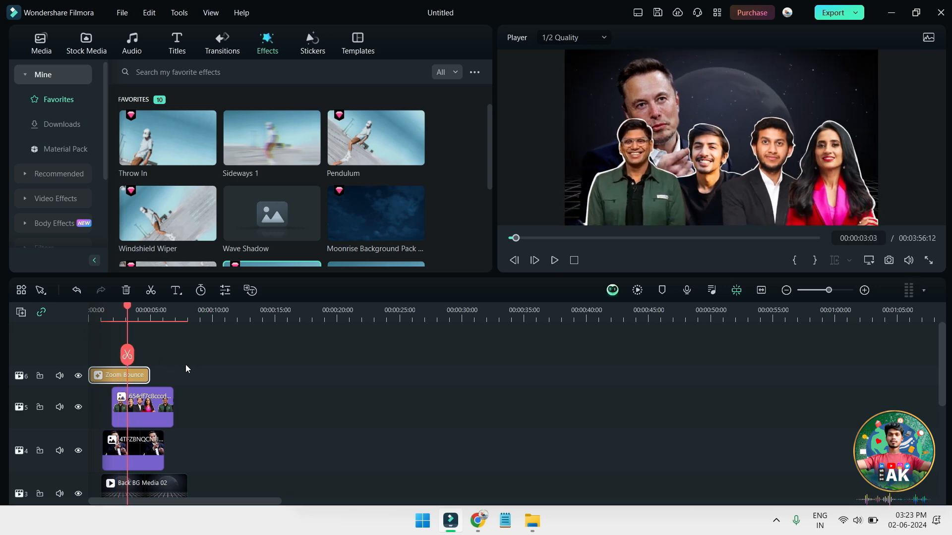
drag(141, 379, 139, 371)
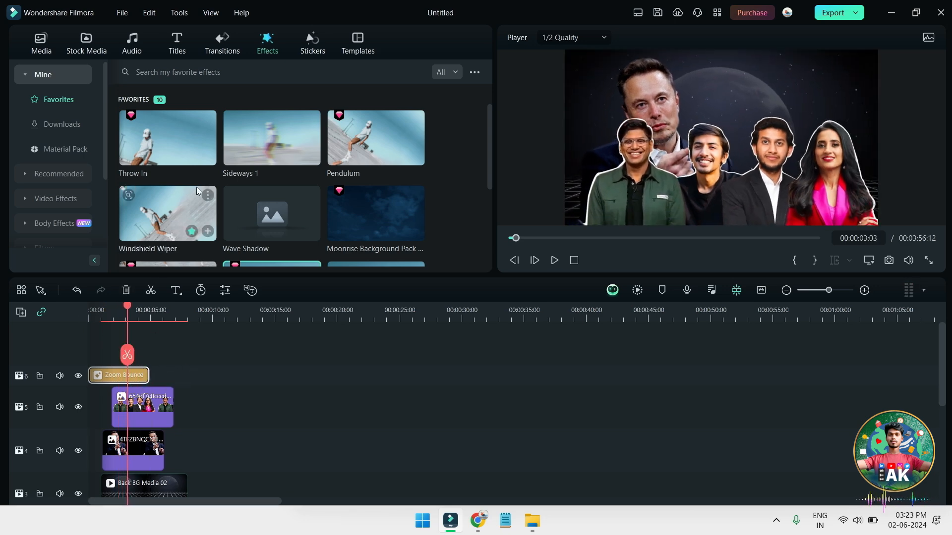
key(space)
click(121, 314)
key(space)
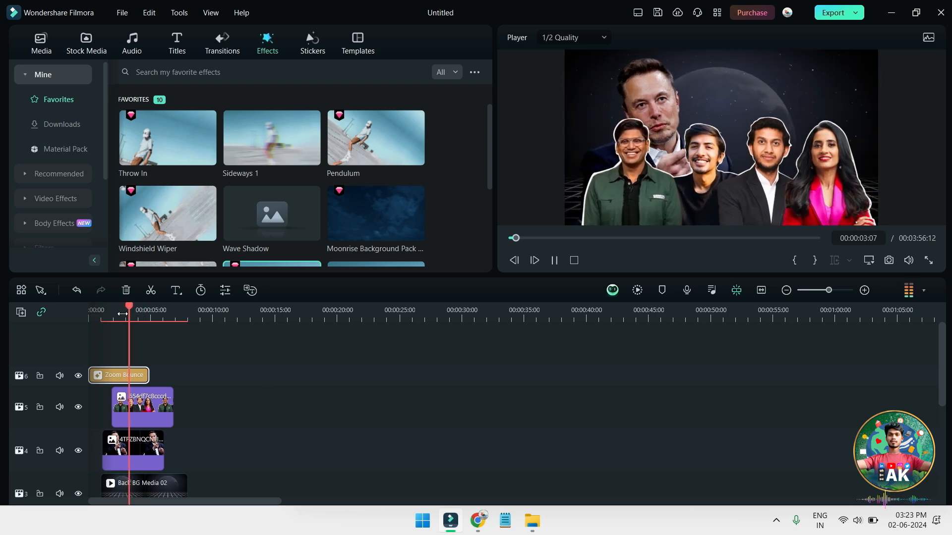
key(Left)
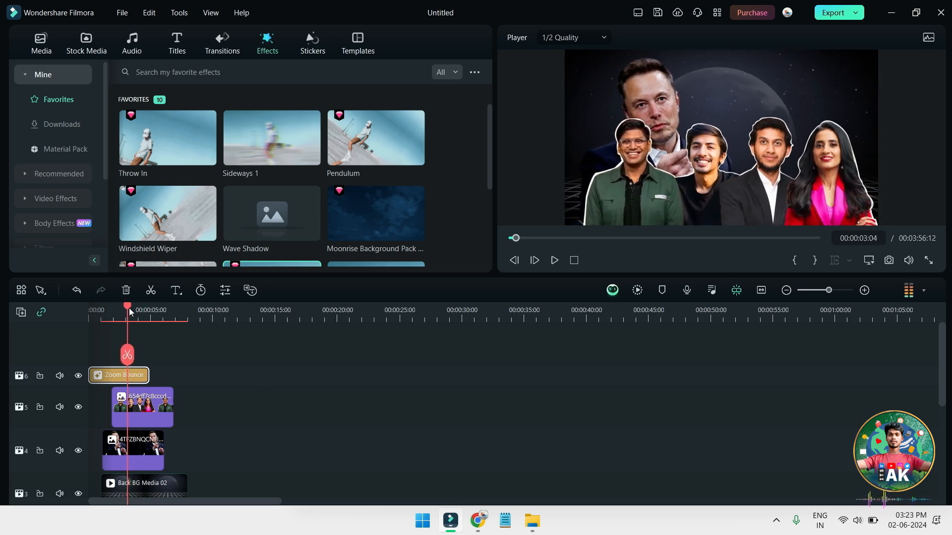
- Switch to Chrome, search Google for "mic icon" in a new tab and open Flaticon's microphone icons page
click(477, 520)
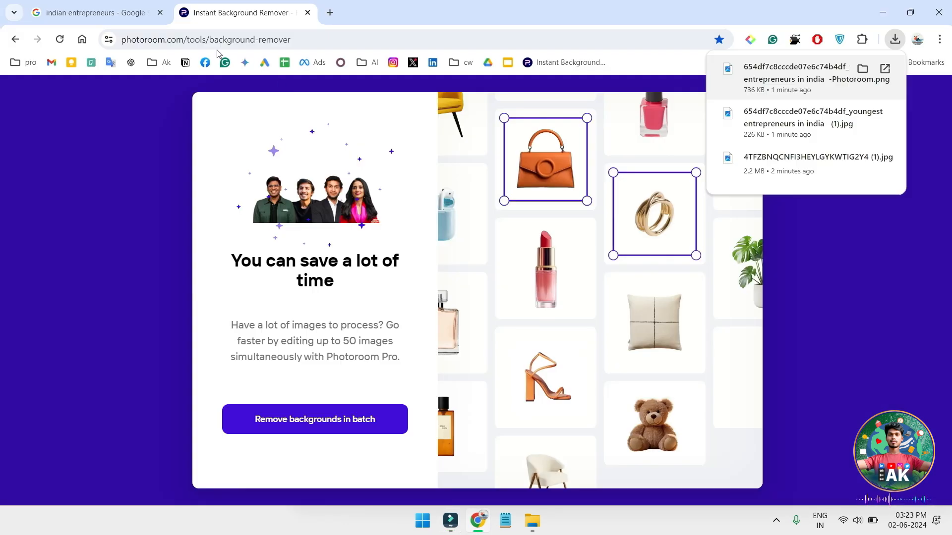
click(329, 12)
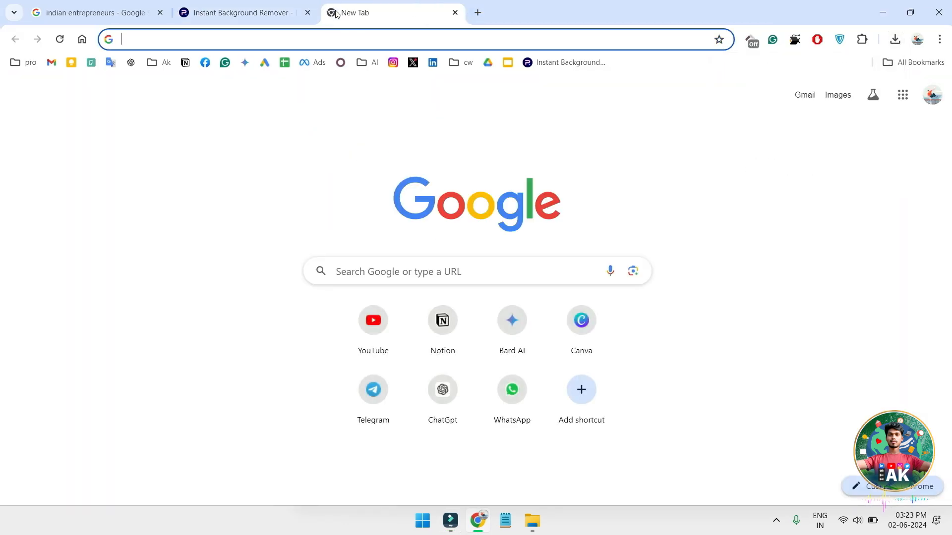
text(mic icon)
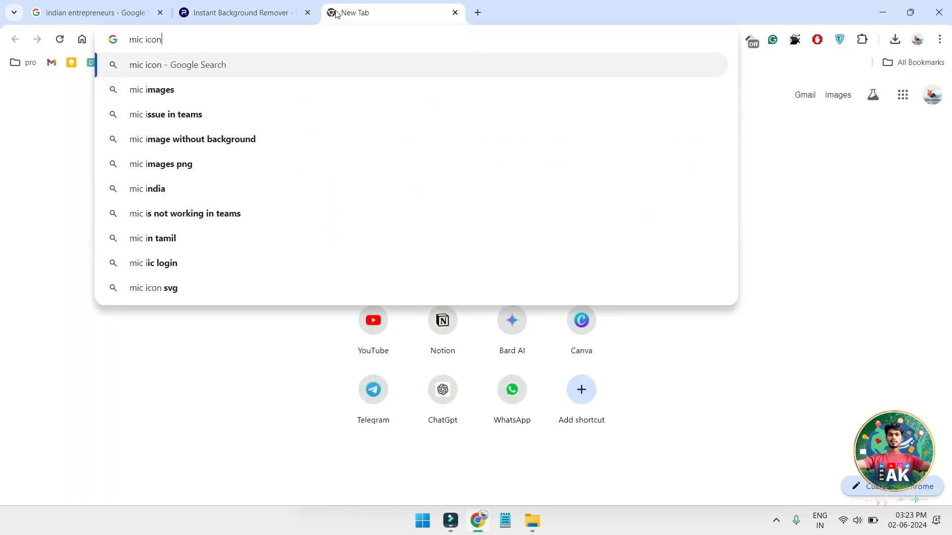
key(Return)
scroll(247, 288, down, 3)
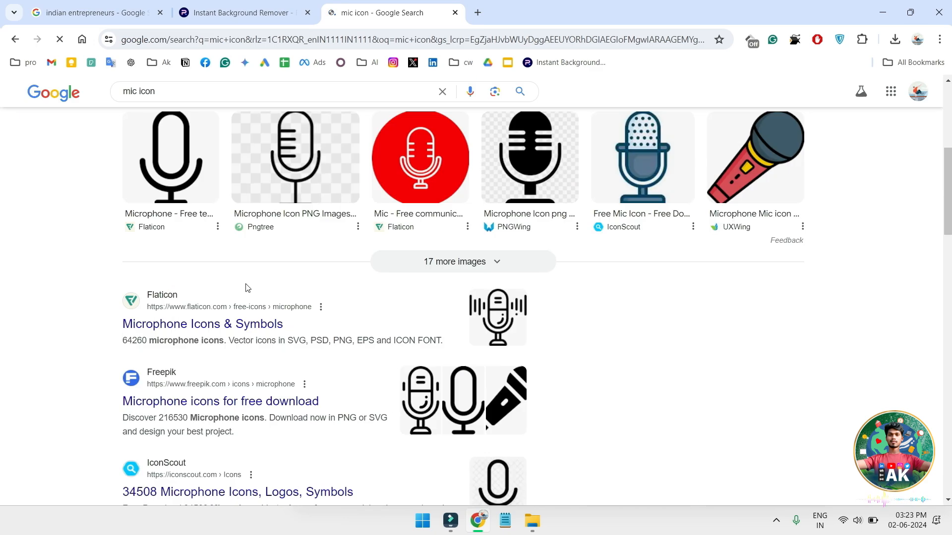
click(187, 326)
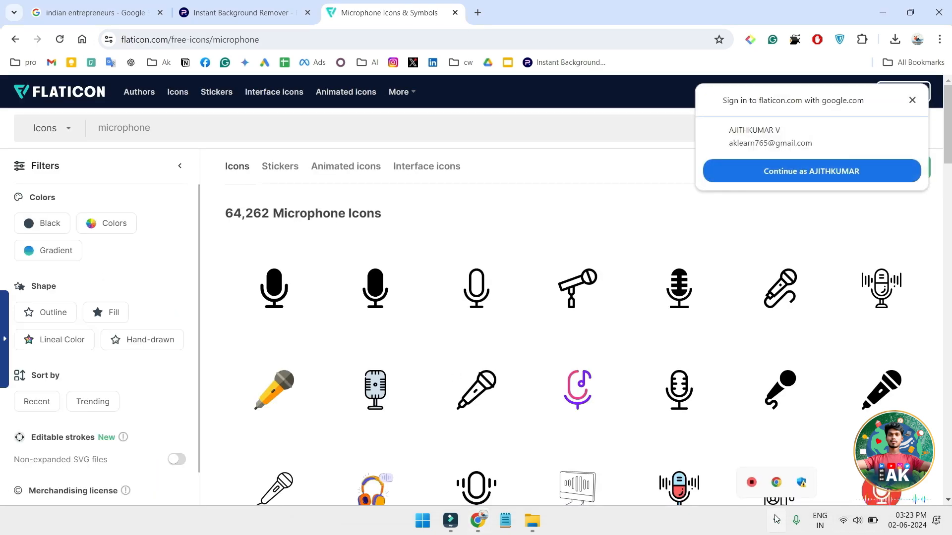
- Dismiss the Google sign-in offer and look through the microphone icons on Flaticon
click(912, 100)
scroll(639, 216, down, 5)
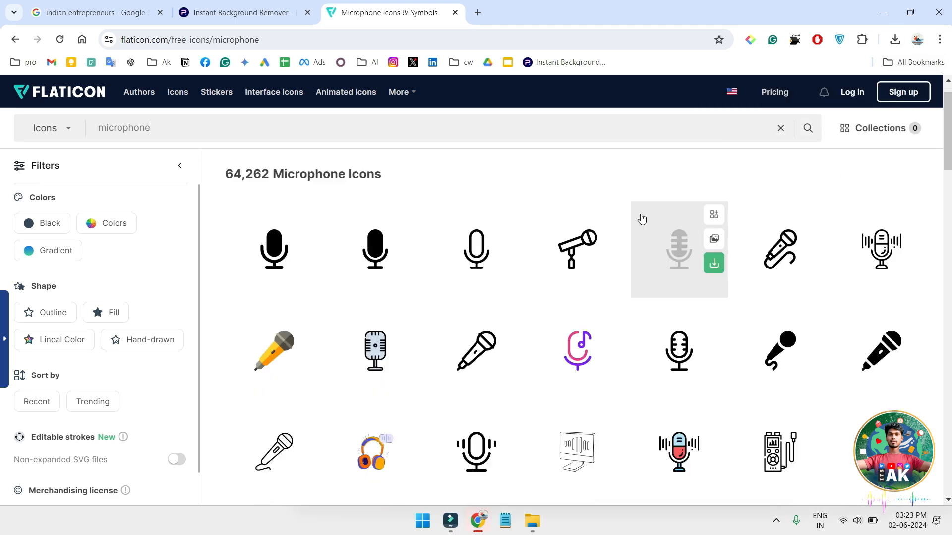
scroll(642, 220, down, 15)
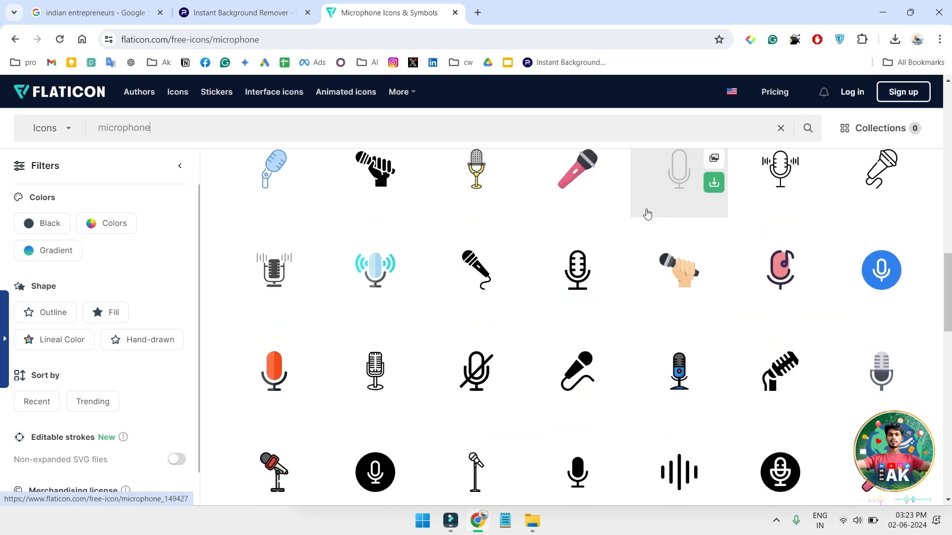
scroll(469, 268, down, 10)
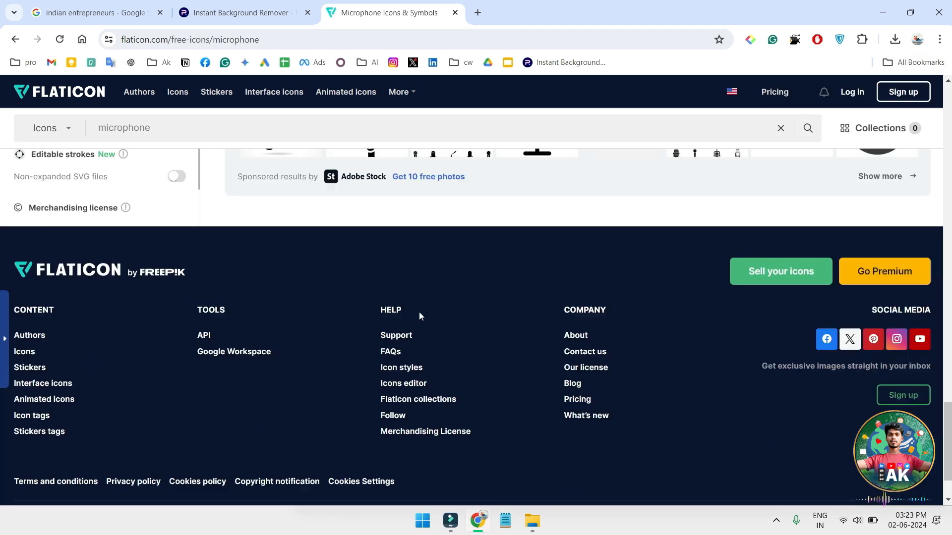
- Return to Filmora and import all files from the icons folder in Downloads on New Volume (D:) into the project media
click(459, 522)
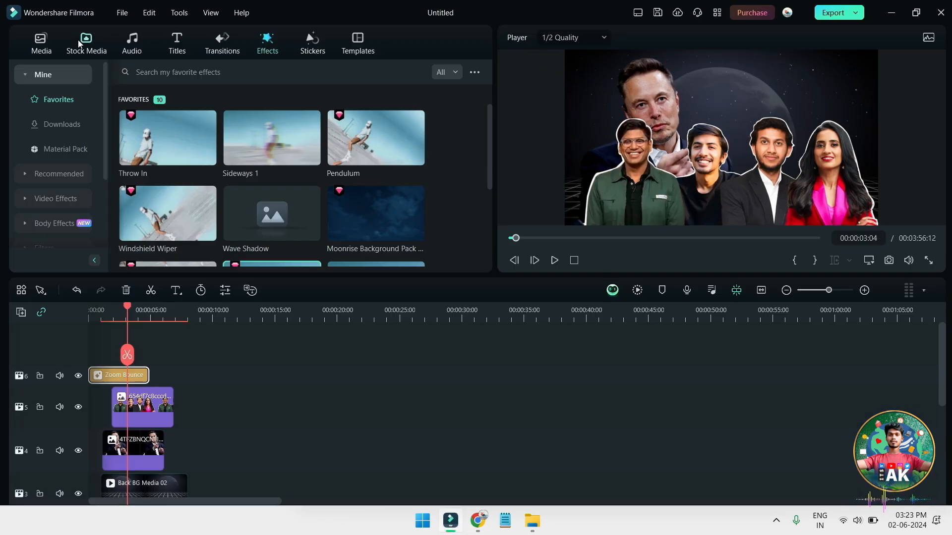
click(42, 42)
click(182, 145)
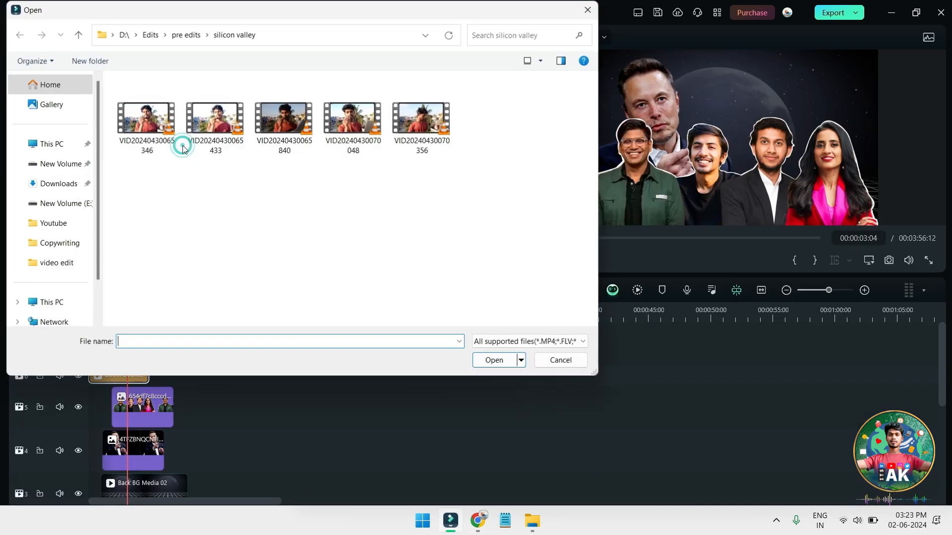
click(65, 164)
double_click(218, 123)
double_click(218, 123)
click(218, 125)
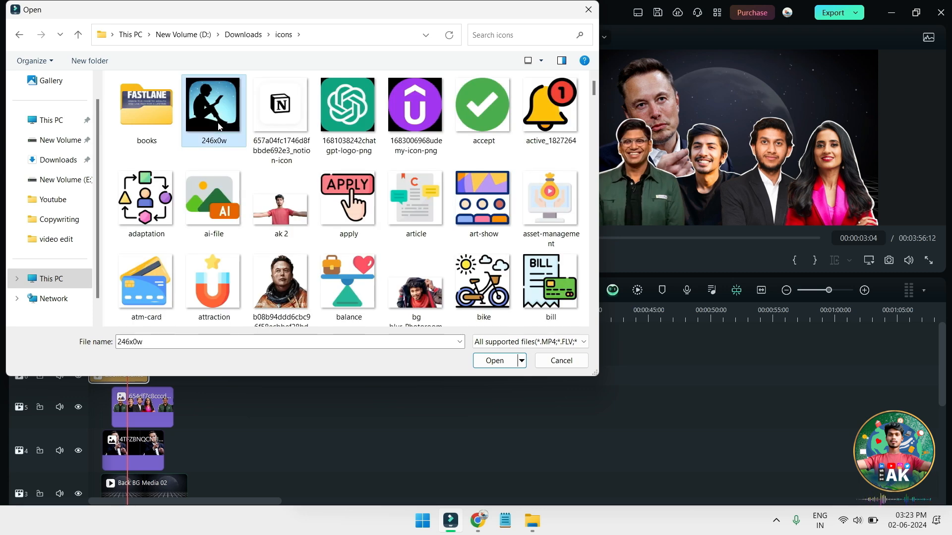
key(ctrl+a)
click(497, 357)
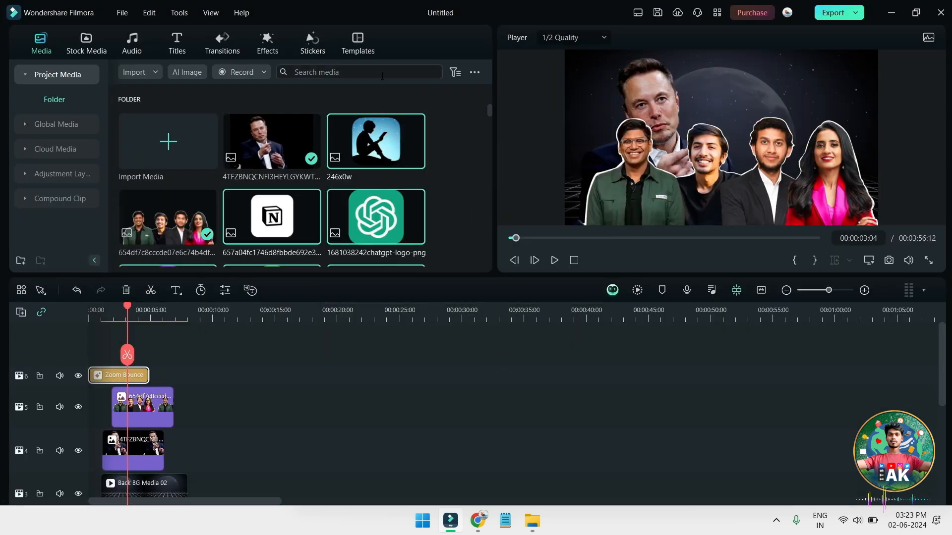
- Search the project media for "mic" and place the microphone image on a new track 7 at 00:00:03:04
scroll(442, 144, down, 15)
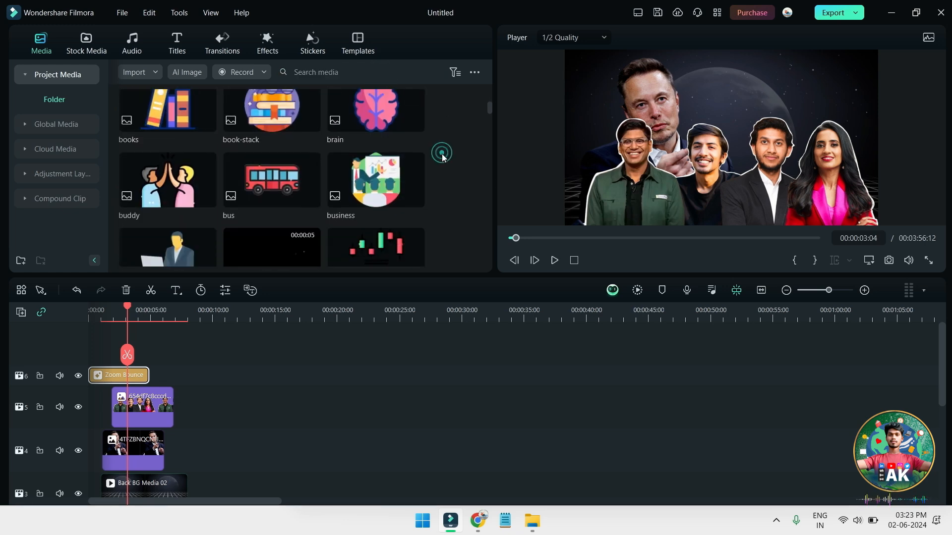
scroll(442, 162, down, 15)
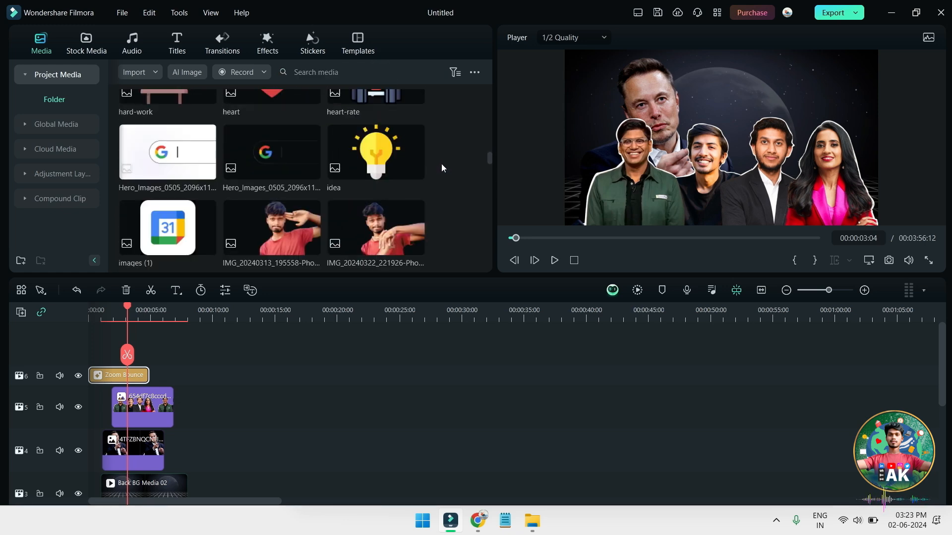
scroll(441, 163, up, 3)
scroll(441, 164, down, 4)
click(364, 72)
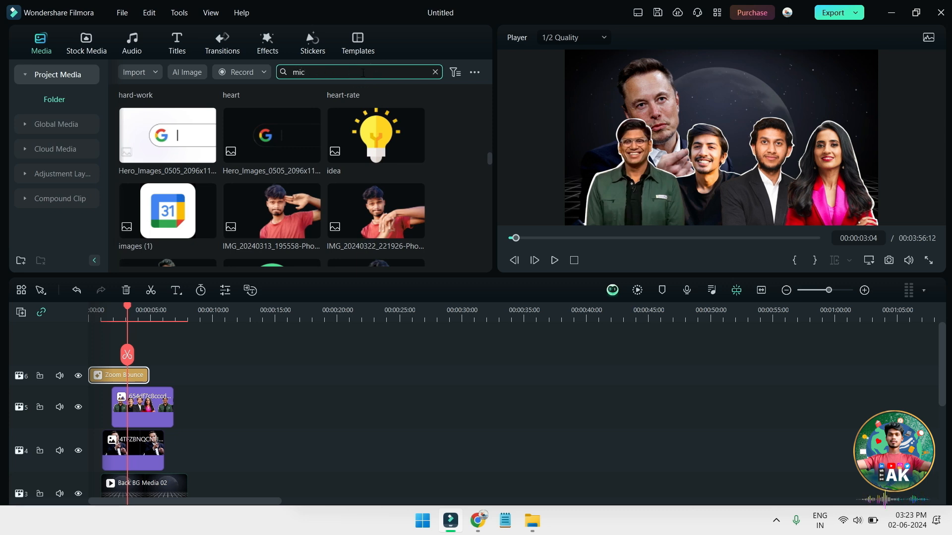
text(mic)
key(Return)
drag(172, 330, 142, 369)
- Shrink the microphone image to about a third of the frame height and position it above the two rightmost entrepreneurs
click(720, 167)
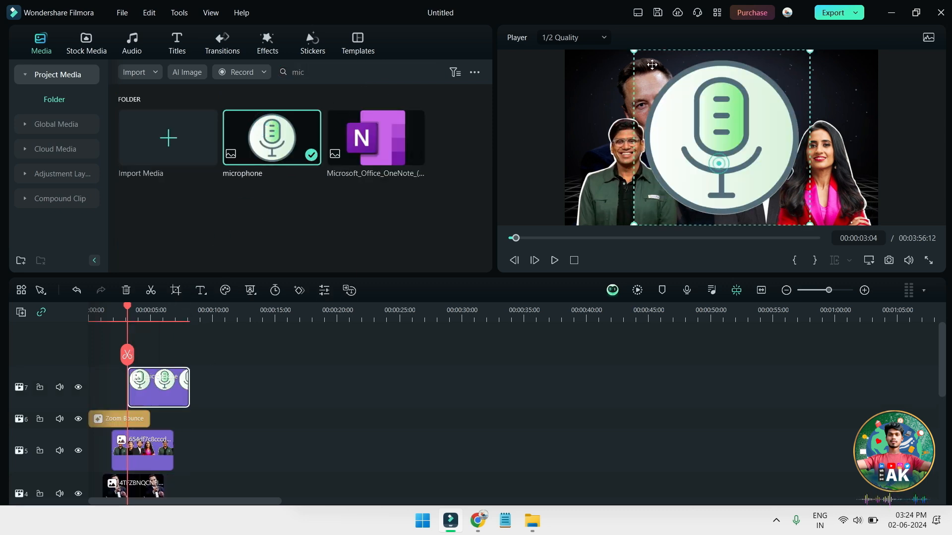
drag(633, 50, 765, 52)
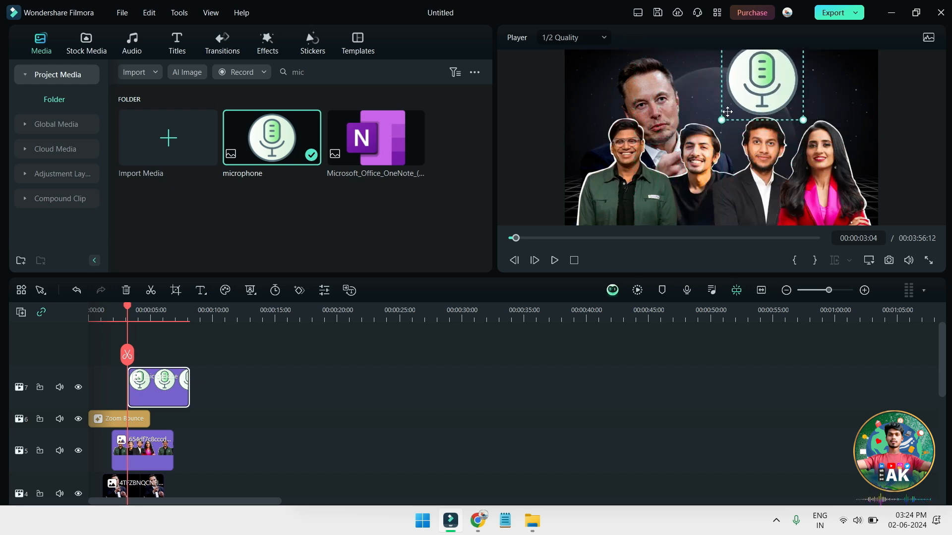
drag(720, 119, 776, 86)
- Play on to about 00:00:04:00 and search the stickers for "music"
key(space)
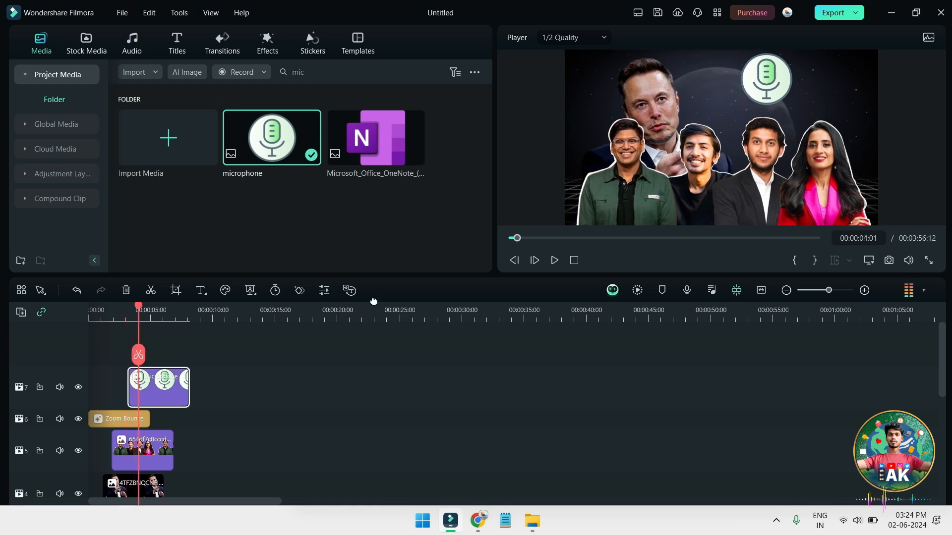
click(312, 44)
click(281, 74)
text(music)
key(Return)
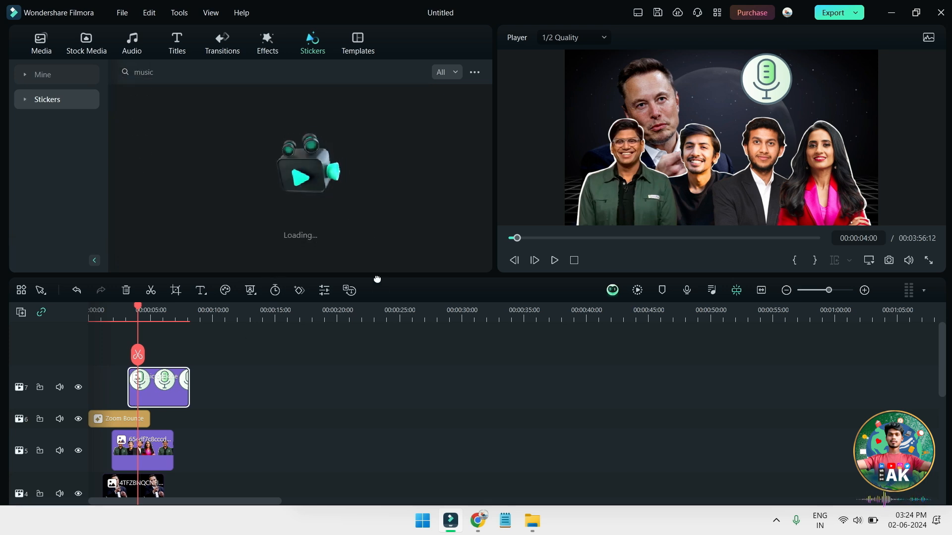
- Place the purple waveform VJ Looping Backgrounds sticker on a new track 8 at 00:00:04:00
scroll(312, 200, down, 5)
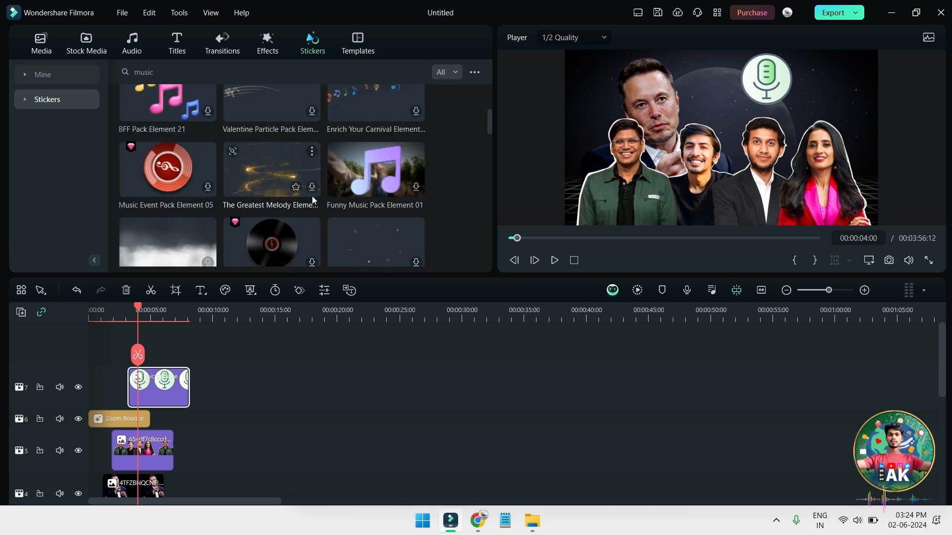
scroll(297, 198, up, 5)
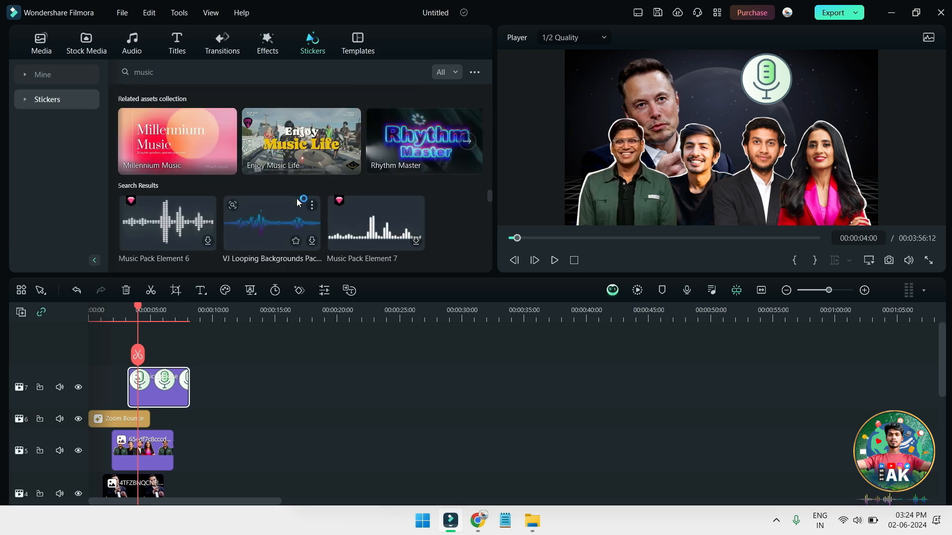
scroll(261, 233, down, 4)
scroll(263, 210, up, 1)
drag(289, 114, 142, 350)
- Scale down the purple waveform sticker and position it along the bottom of the frame in front of the entrepreneurs
click(713, 117)
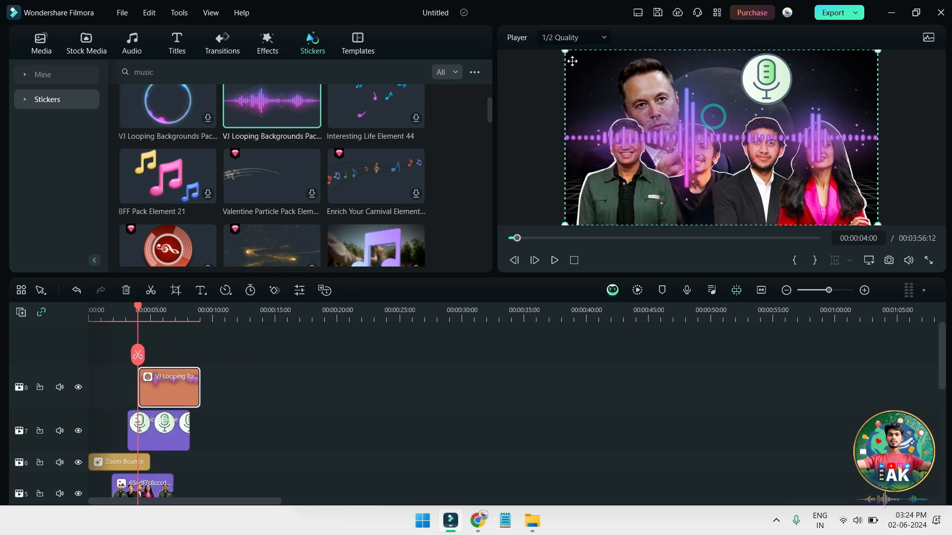
drag(564, 50, 563, 47)
drag(684, 119, 684, 190)
drag(830, 139, 764, 185)
- Play the waveform sticker to about 00:00:04:24, and replay the opening from the start to about 00:00:03:08
key(space)
key(space)
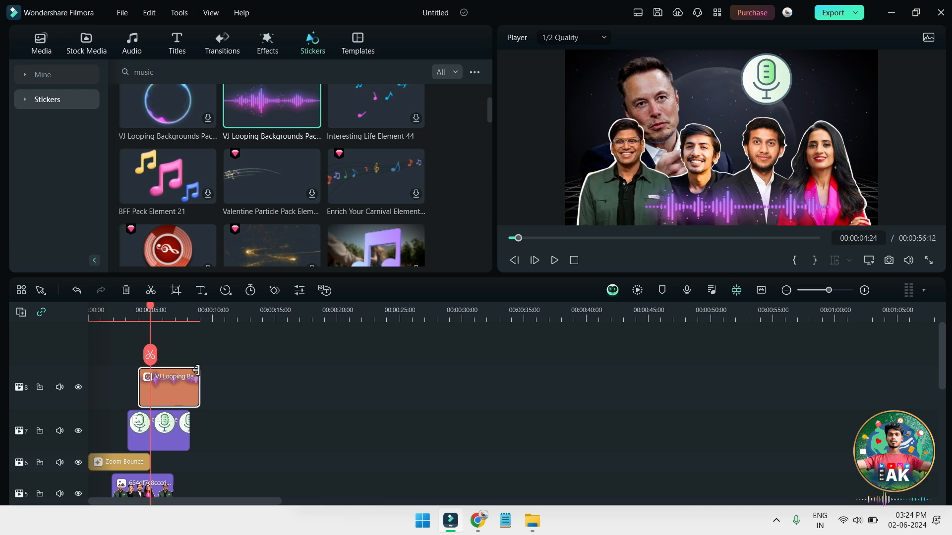
drag(150, 310, 61, 314)
key(space)
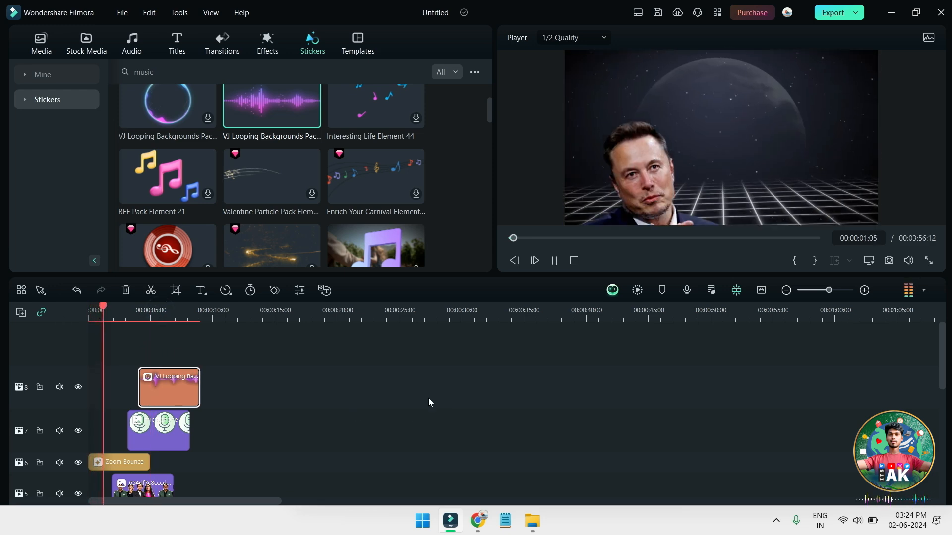
key(space)
- Apply the Spin 2 animation to the microphone icon on track 7 and replay its entrance
double_click(147, 445)
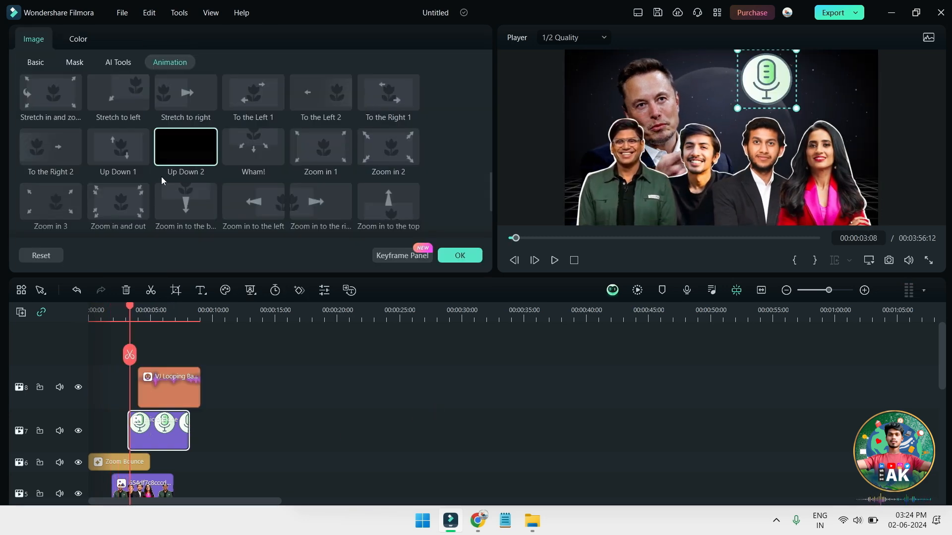
scroll(157, 183, up, 5)
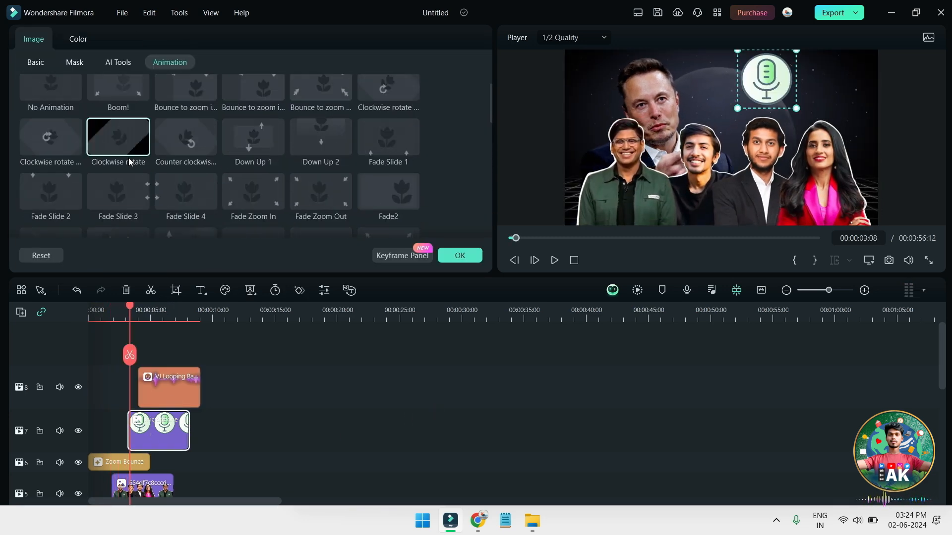
scroll(149, 163, up, 1)
scroll(172, 172, down, 3)
click(171, 172)
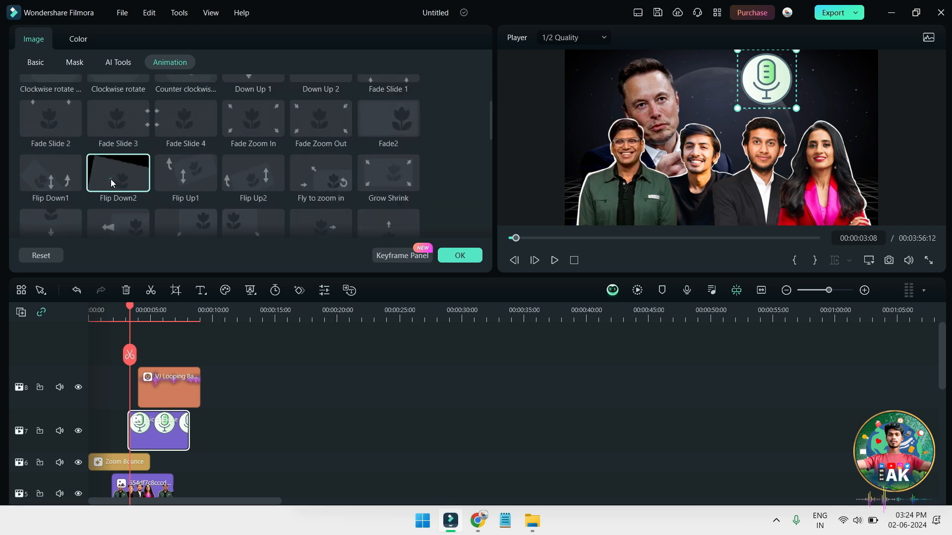
scroll(206, 191, down, 4)
click(207, 192)
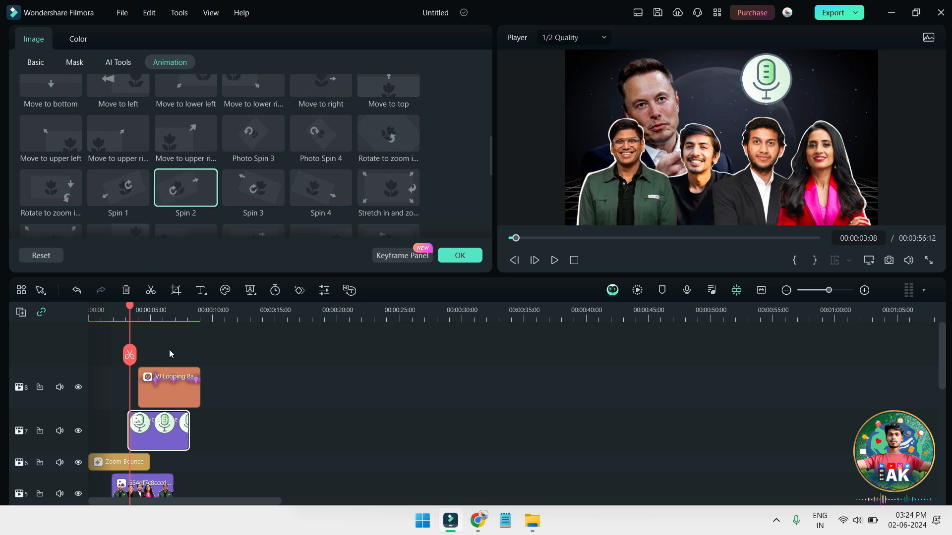
click(125, 313)
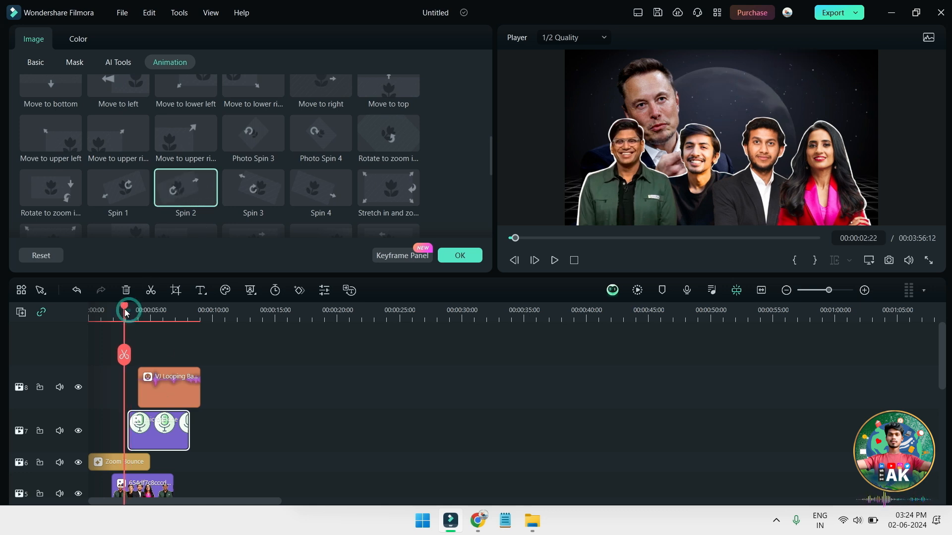
click(114, 309)
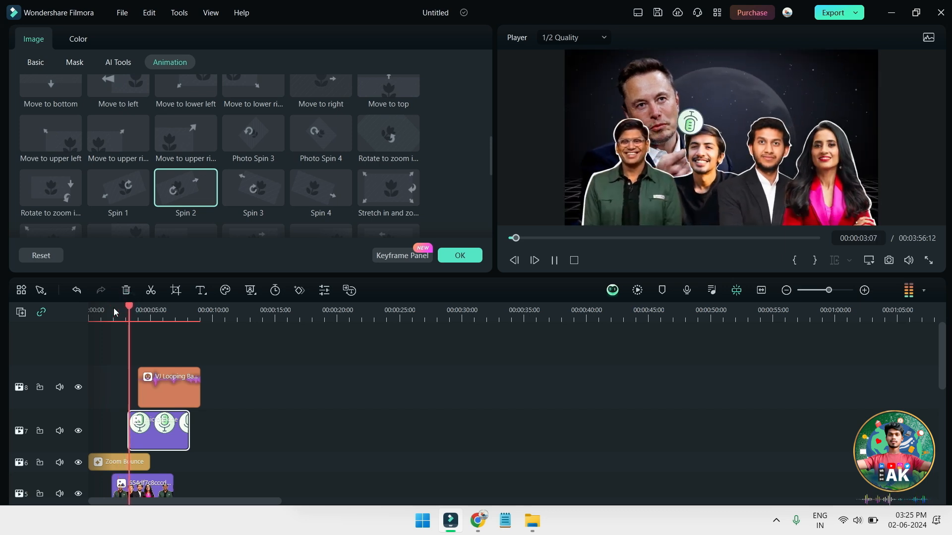
key(space)
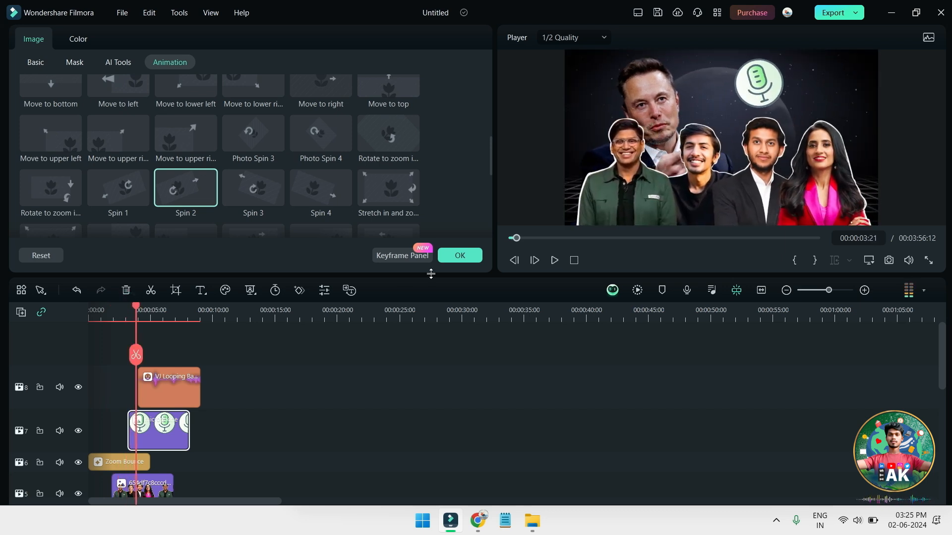
click(460, 255)
- Add the favourite effect Mild on a new track 9, starting level with the microphone icon clip
click(233, 50)
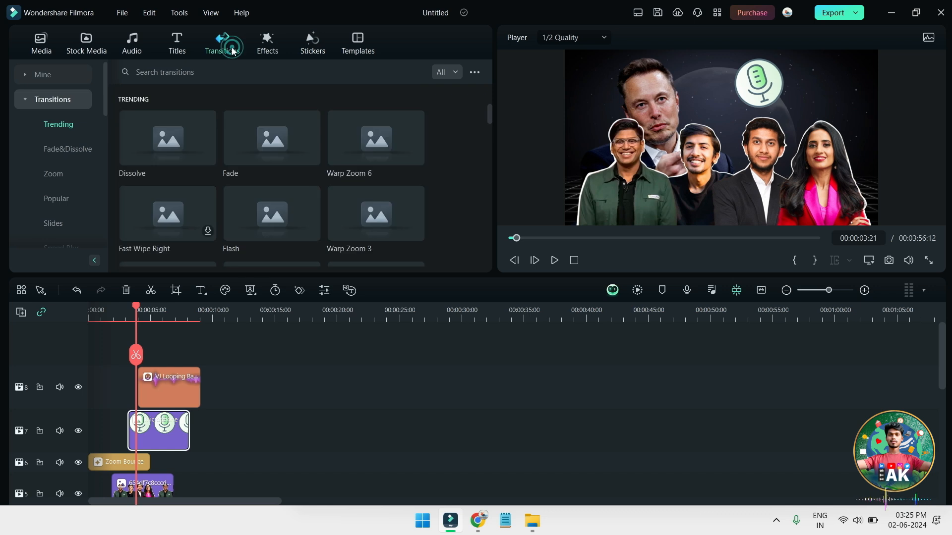
click(267, 40)
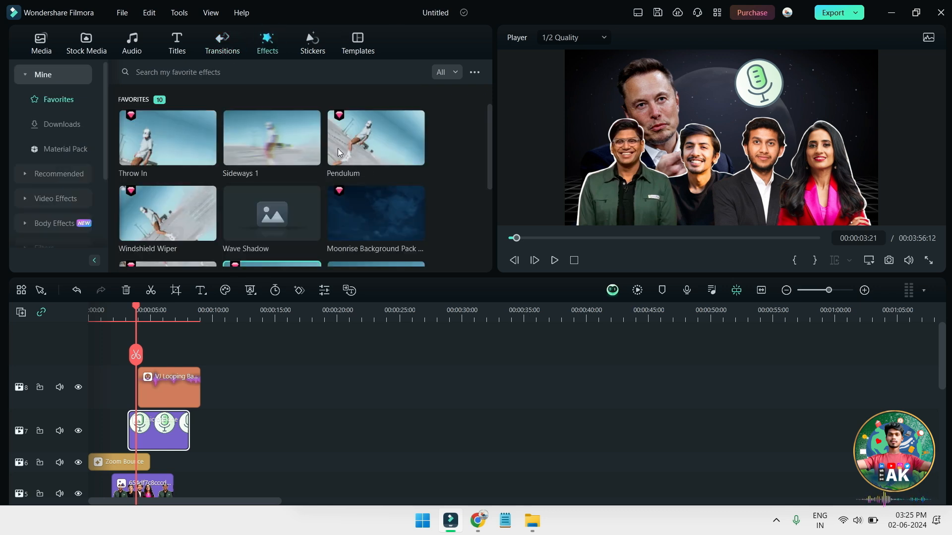
scroll(204, 125, down, 3)
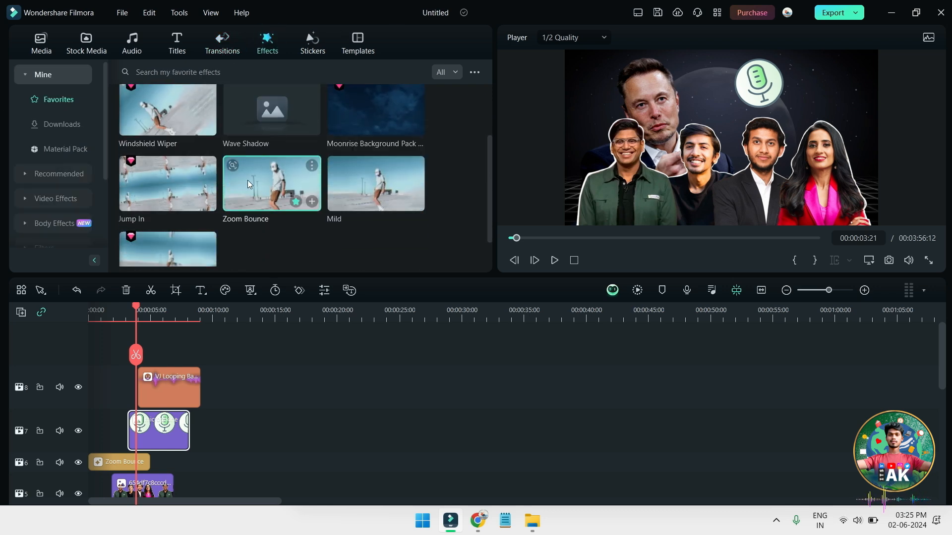
drag(367, 151, 132, 335)
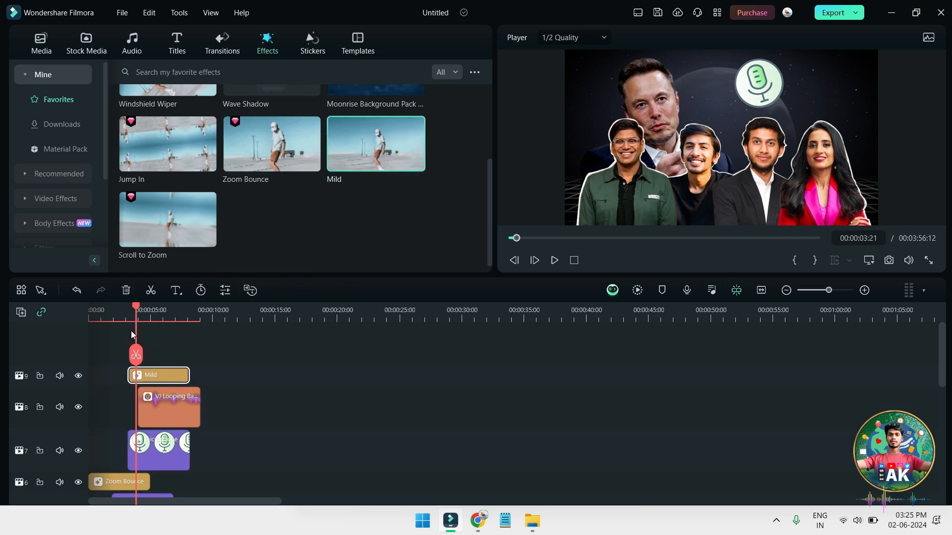
- Play the section with the Mild effect and park the playhead at 00:00:04:23
key(space)
drag(153, 307, 141, 310)
key(space)
key(space)
key(Left)
key(Left)
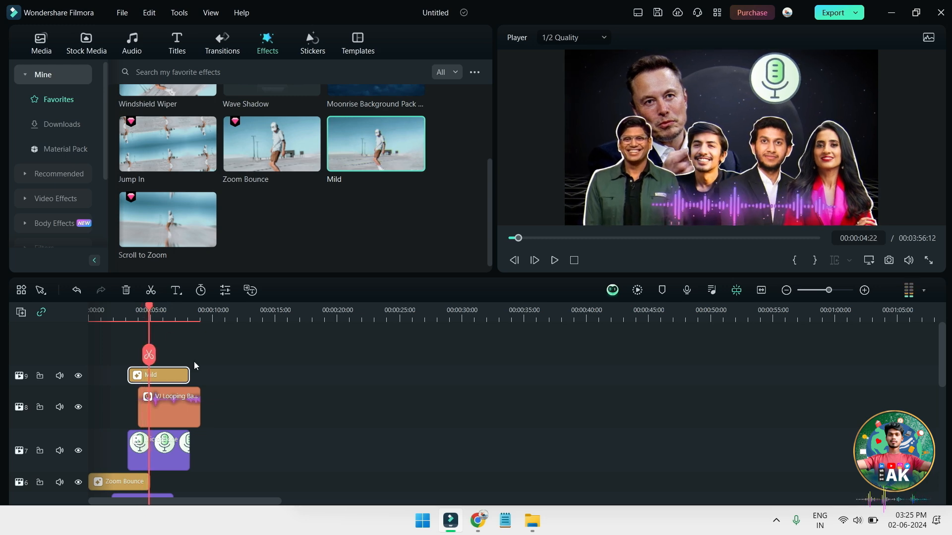
key(Right)
key(Right)
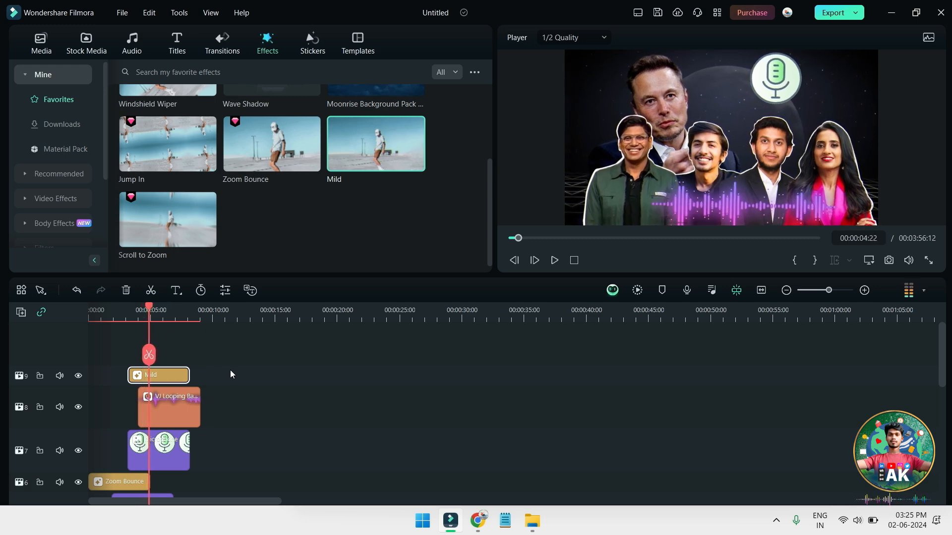
- Split the overlay clips above the background at 00:00:04:23 and delete the parts after the cut
click(211, 367)
drag(180, 407, 157, 394)
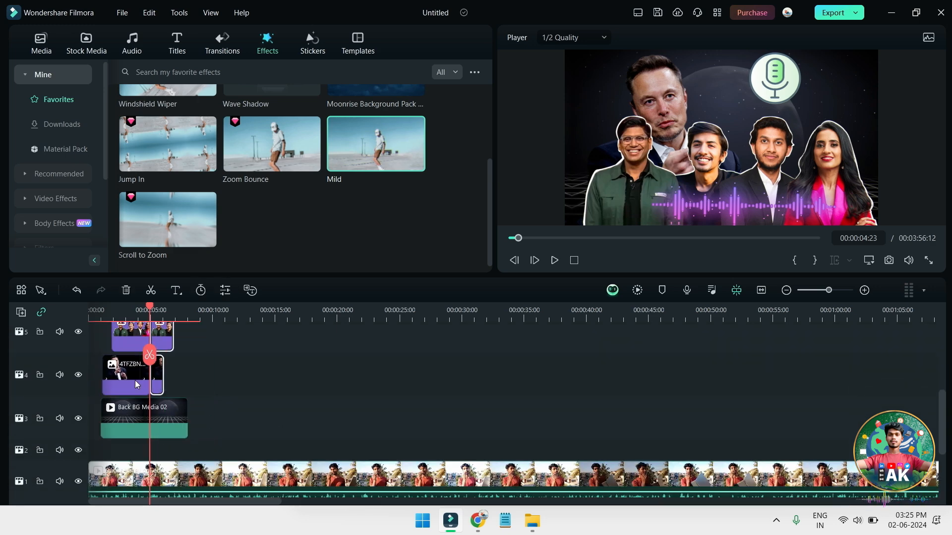
scroll(182, 361, up, 3)
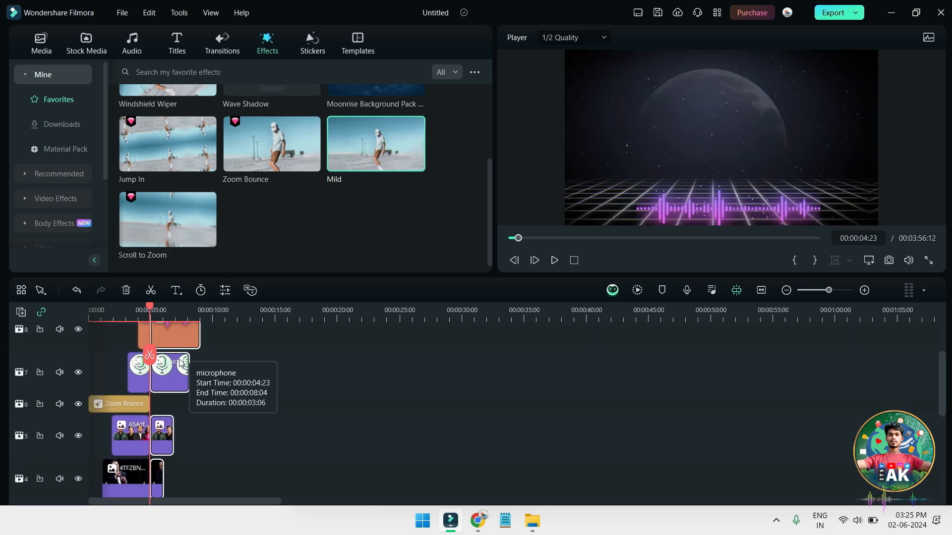
click(131, 295)
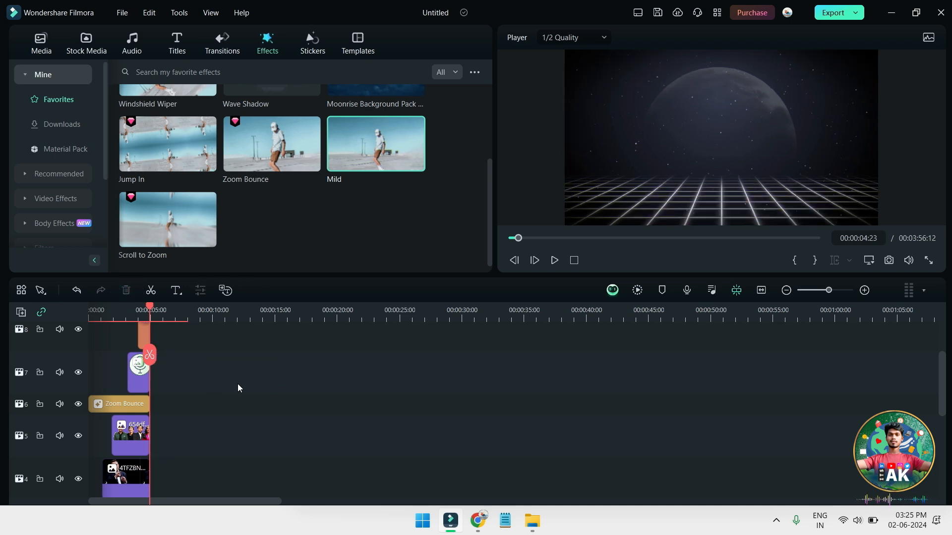
click(774, 526)
click(774, 525)
click(583, 414)
- Move the Back BG Media 02 clip and all overlays above it down one track, directly above the main video
scroll(286, 350, down, 3)
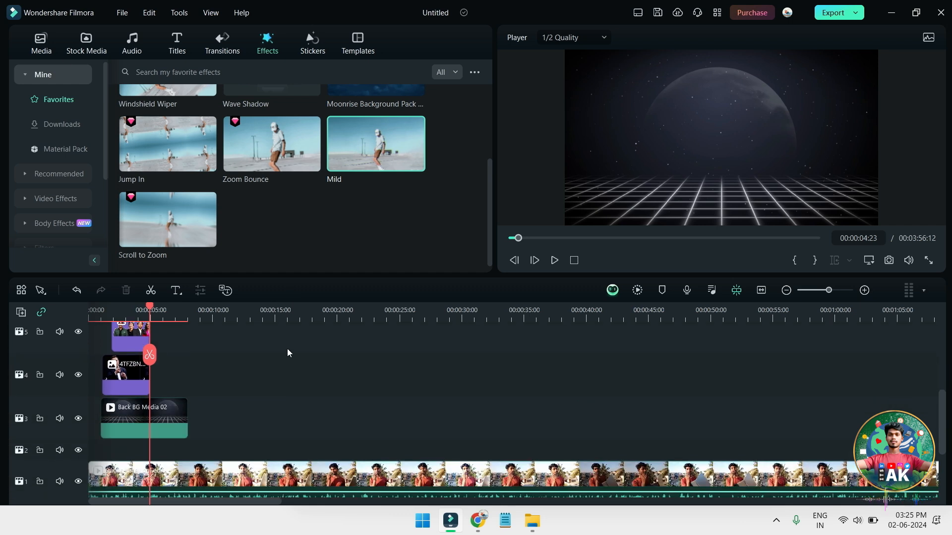
drag(212, 379, 140, 347)
scroll(141, 347, up, 3)
scroll(144, 351, down, 3)
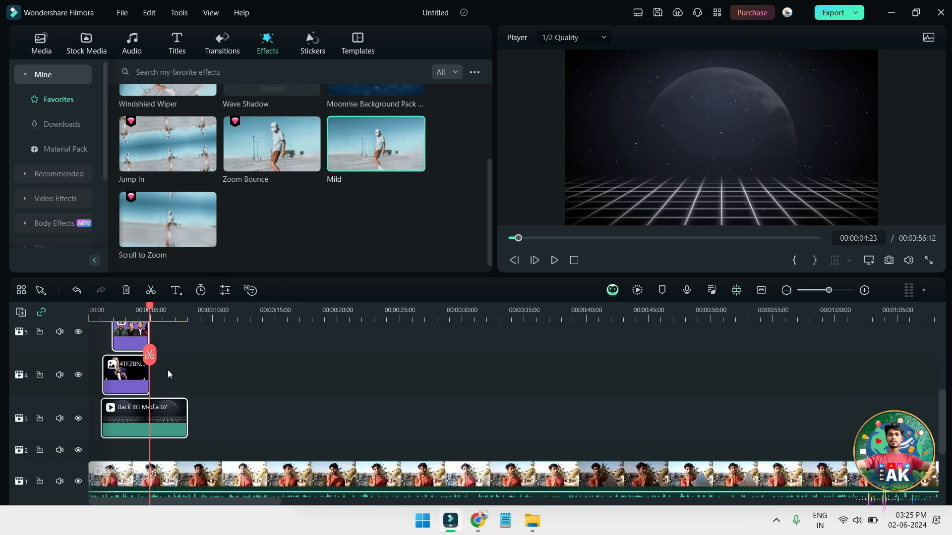
drag(180, 417, 227, 429)
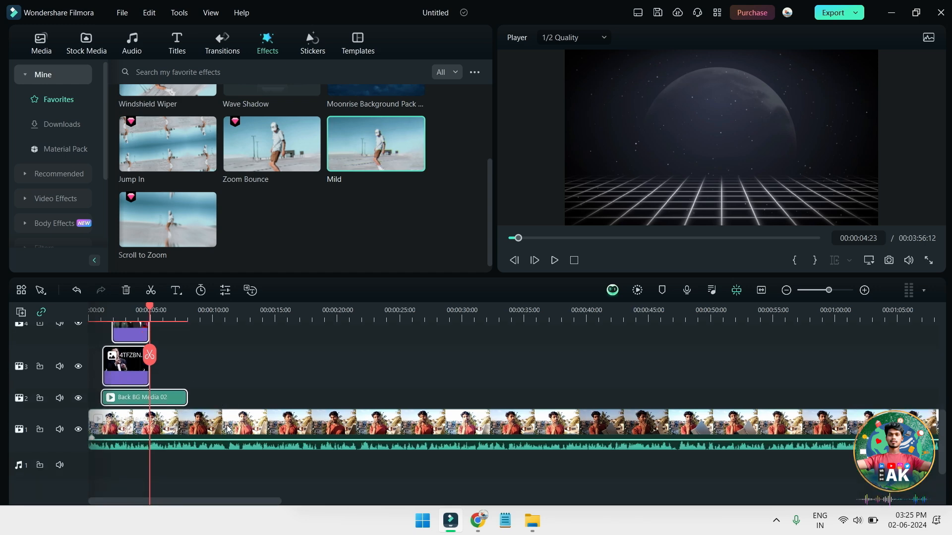
drag(68, 408, 69, 412)
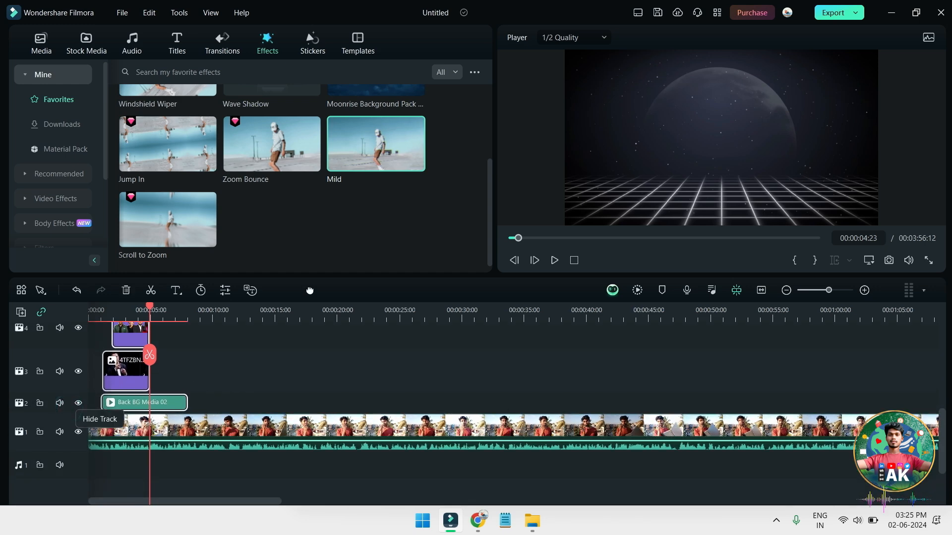
click(271, 386)
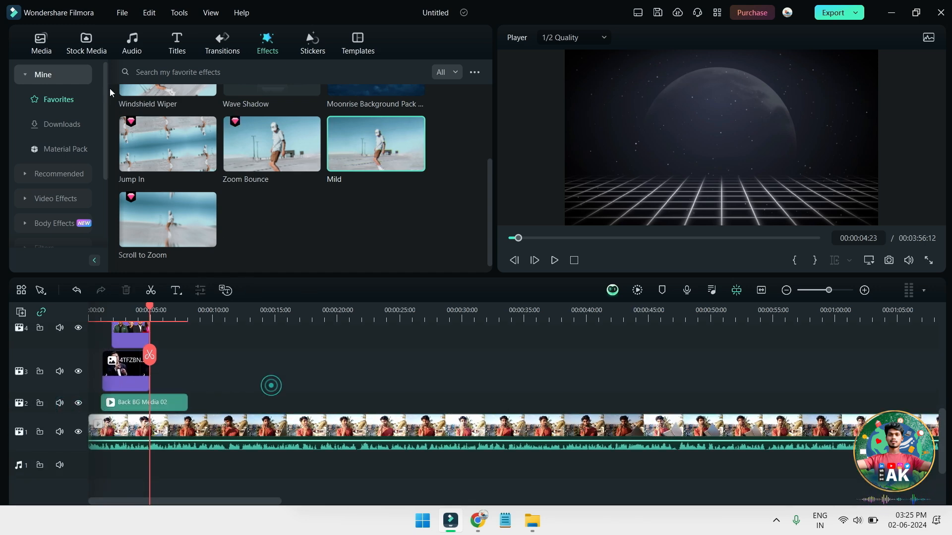
- Place the ak 2 image on track 3 at the playhead, right after the first cut-out image
click(42, 47)
scroll(274, 159, down, 5)
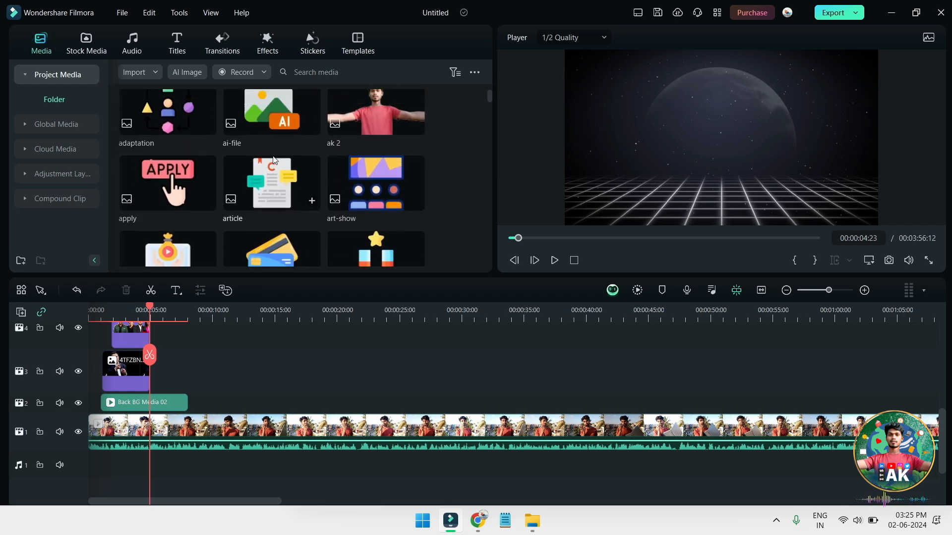
scroll(274, 160, up, 3)
drag(375, 173, 168, 372)
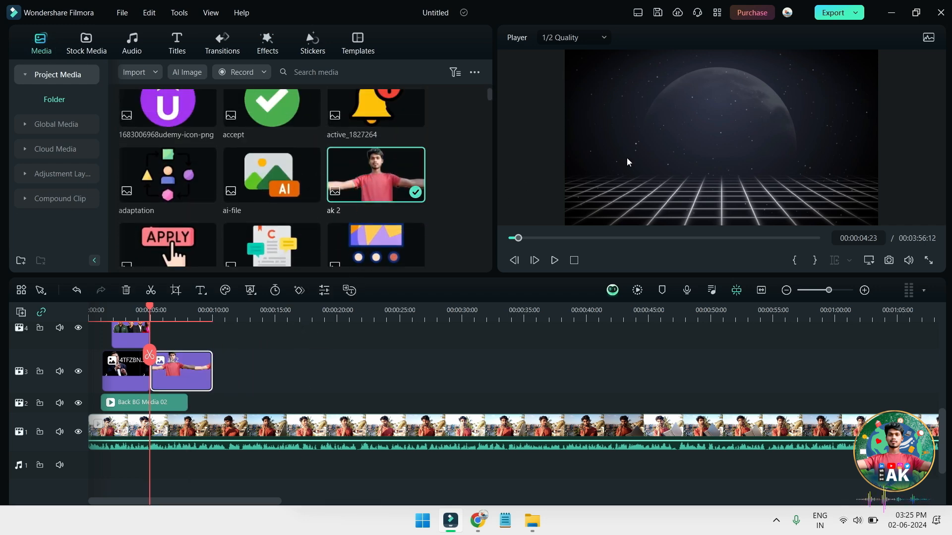
- Enlarge the ak 2 image and position it so the head and shoulders fill the left side of the frame
double_click(193, 366)
drag(685, 133, 641, 168)
drag(835, 86, 941, 63)
drag(795, 140, 689, 214)
drag(838, 100, 905, 60)
drag(738, 152, 704, 169)
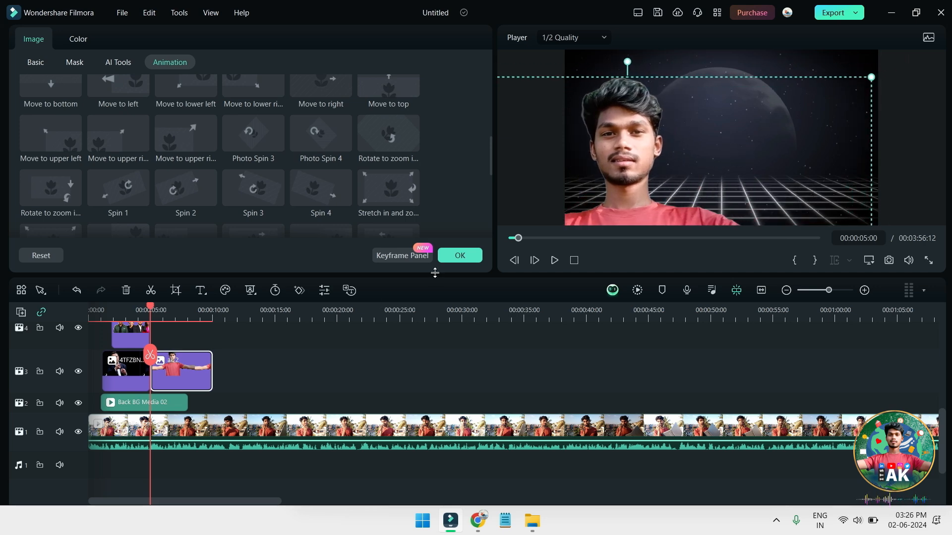
click(460, 256)
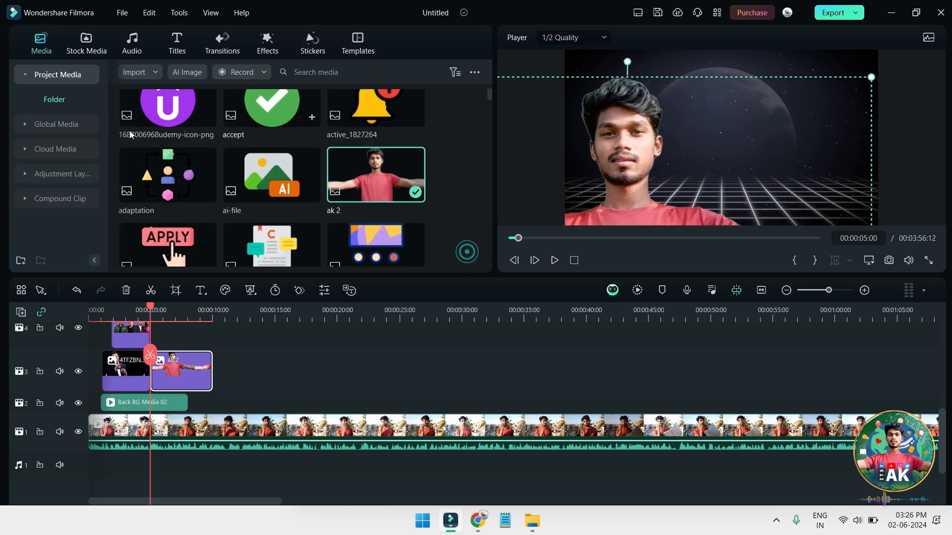
- Add the Glow Title 3 plain text title on track 4 above ak 2 and move it to the frame's upper right
click(178, 43)
click(42, 75)
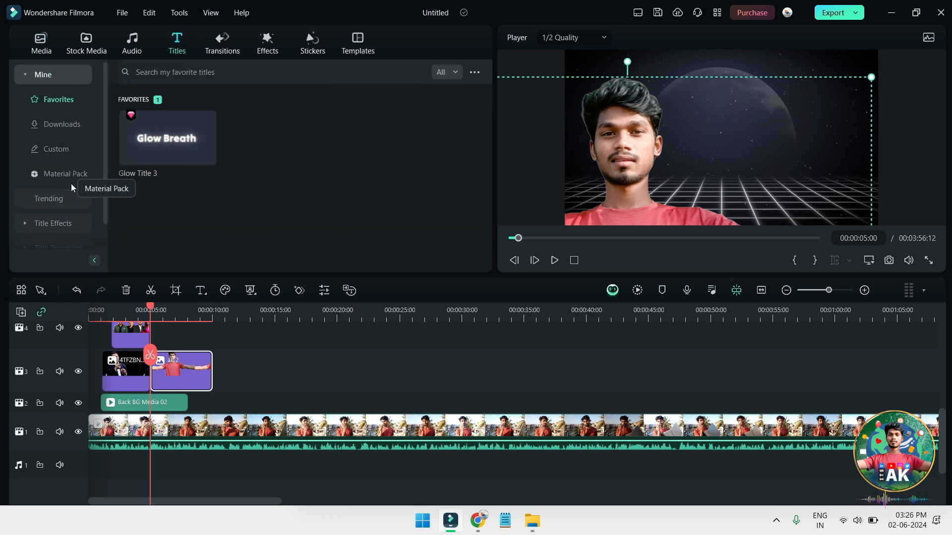
click(84, 226)
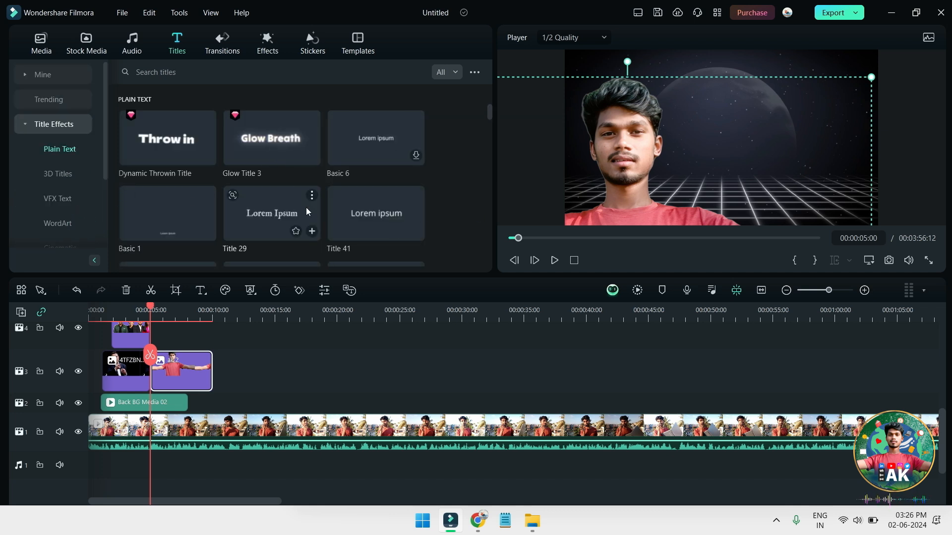
drag(253, 159, 154, 356)
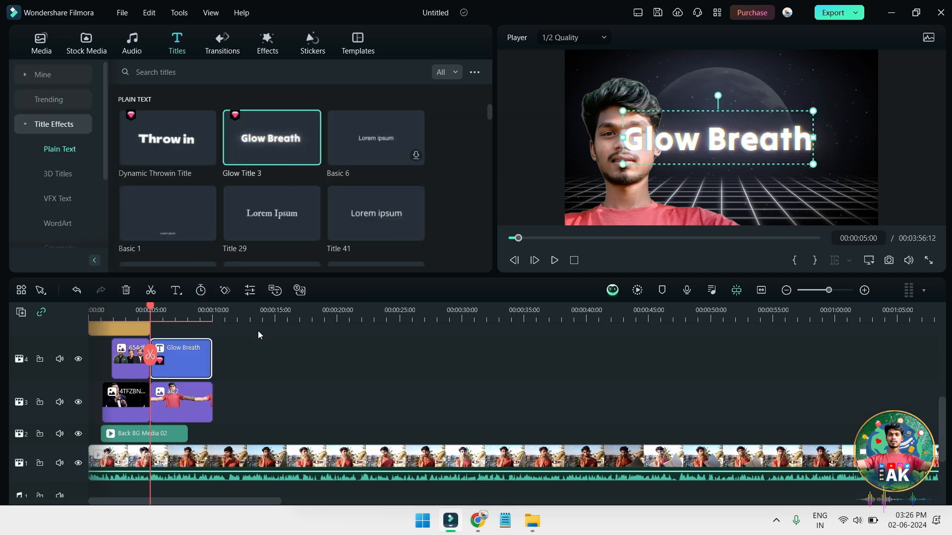
drag(744, 136, 785, 83)
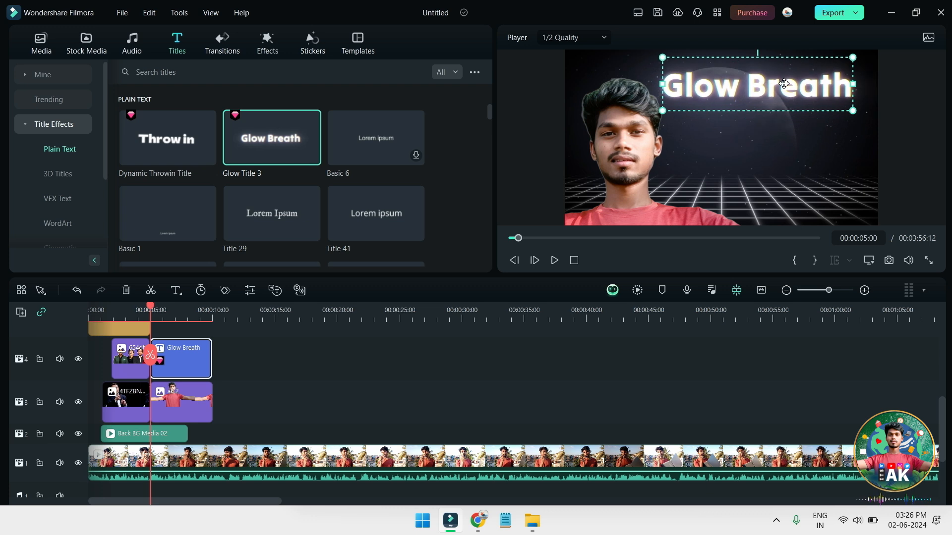
- Change the title text to "Silicon Valley" and nudge it into place beside the head
double_click(784, 84)
text(Sil)
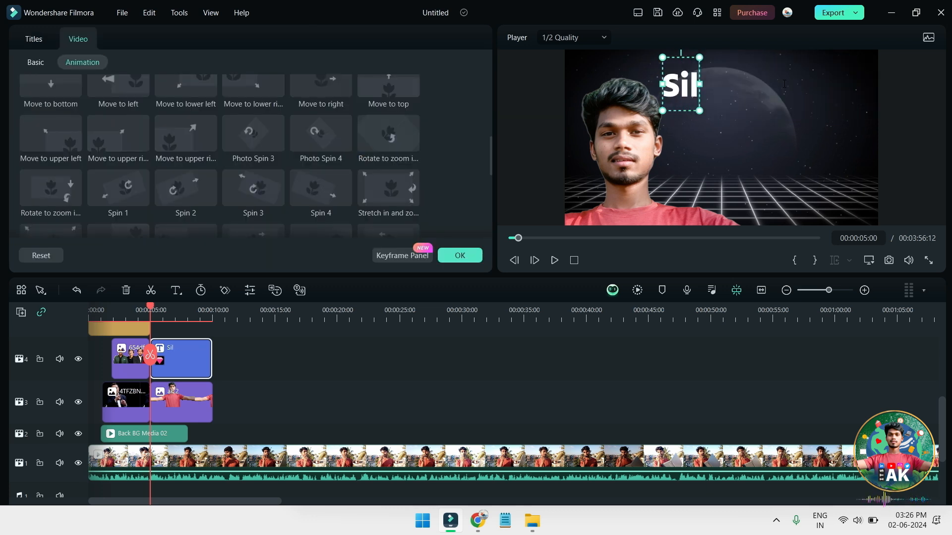
text(icon Valley)
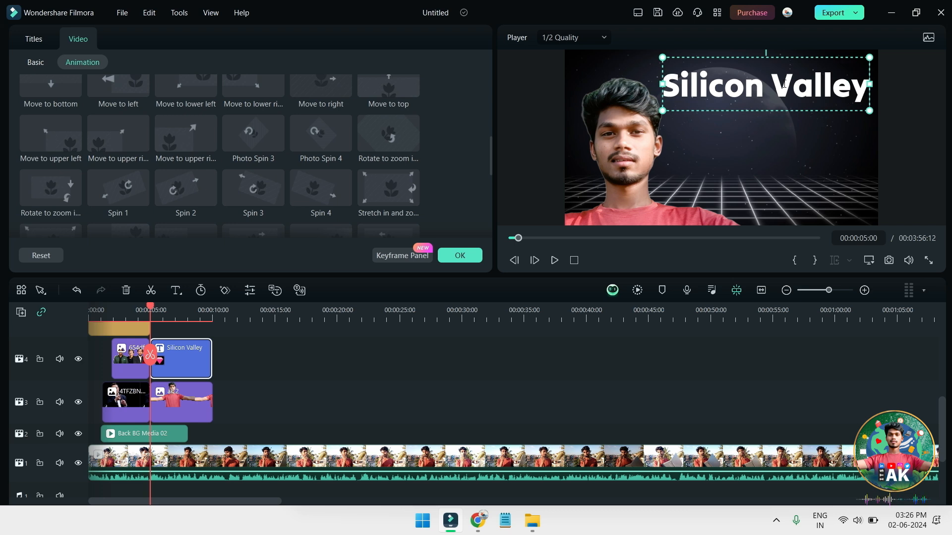
click(926, 135)
drag(784, 90, 785, 90)
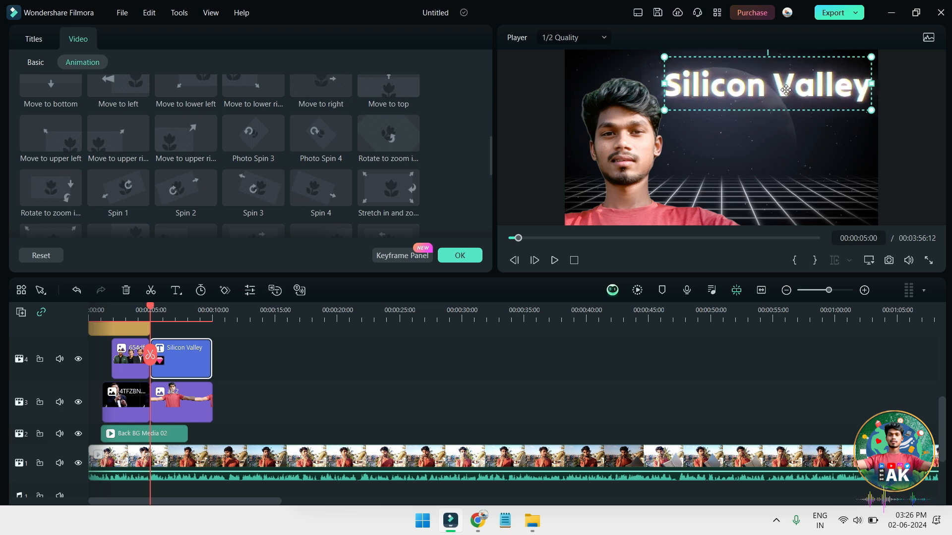
- Play the Silicon Valley title to about 00:00:06:00 and replay it from its start
key(space)
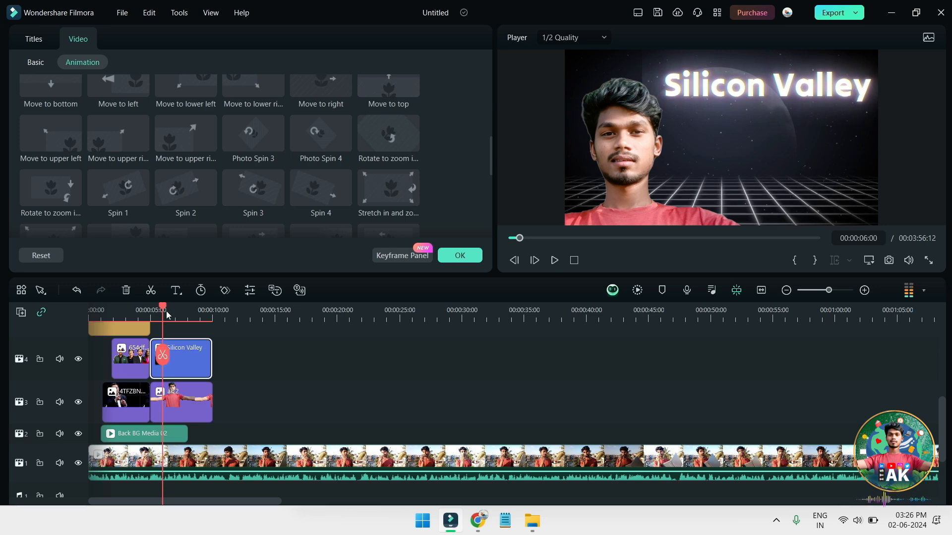
drag(167, 315, 153, 316)
key(space)
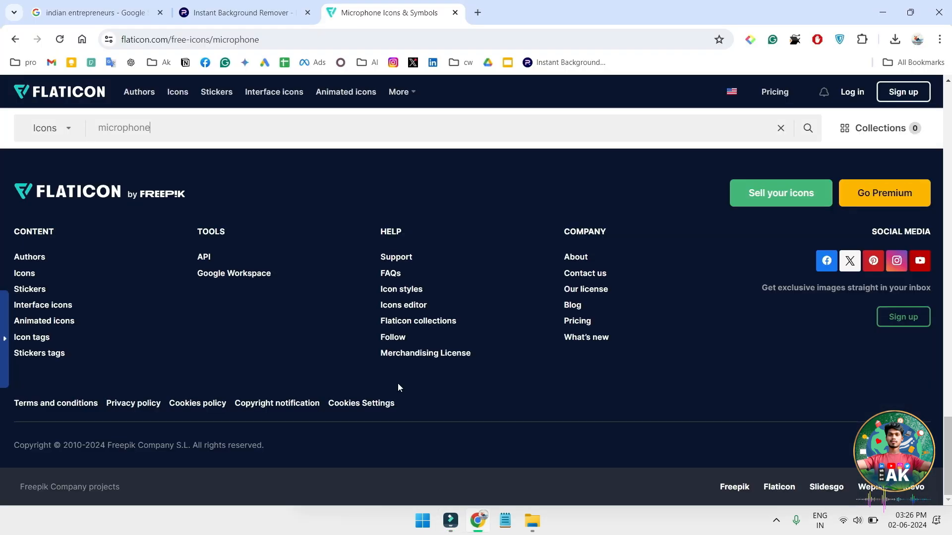
- Search Google for "venture capital" in a new tab and copy the phrase "Venture capital" from the definition heading
click(478, 13)
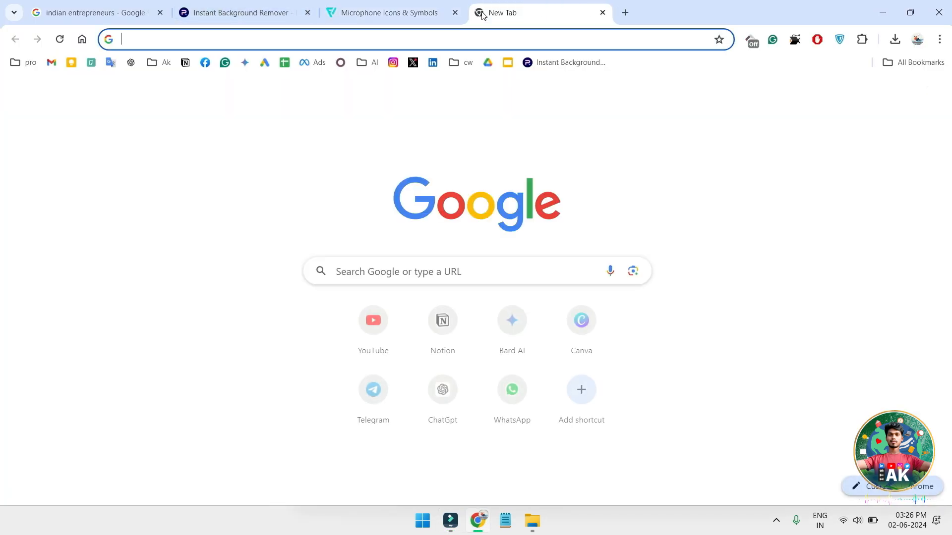
text(venture)
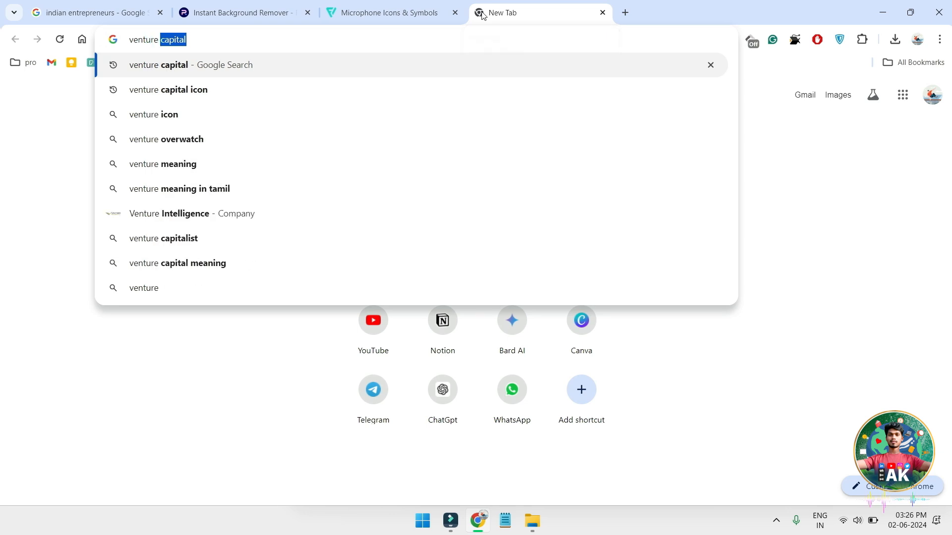
key(Return)
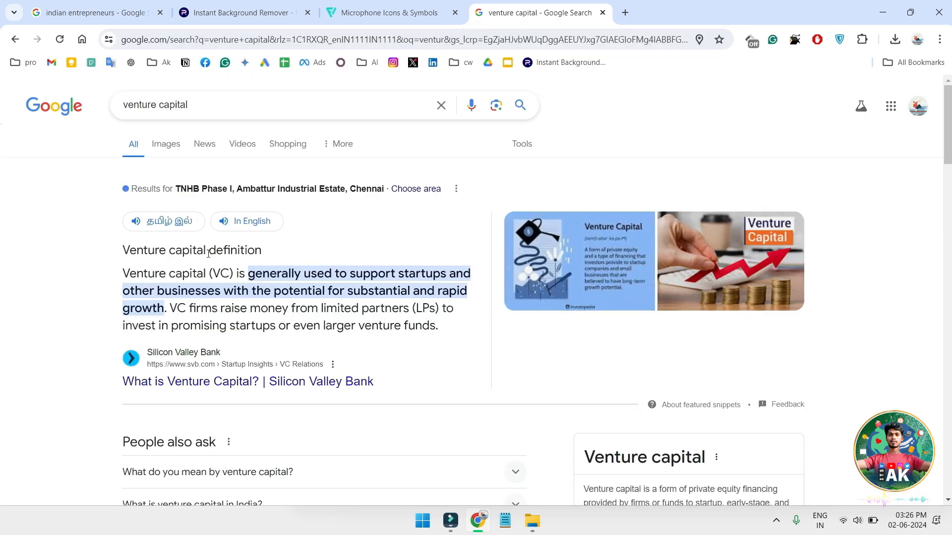
drag(209, 254, 118, 248)
key(ctrl+c)
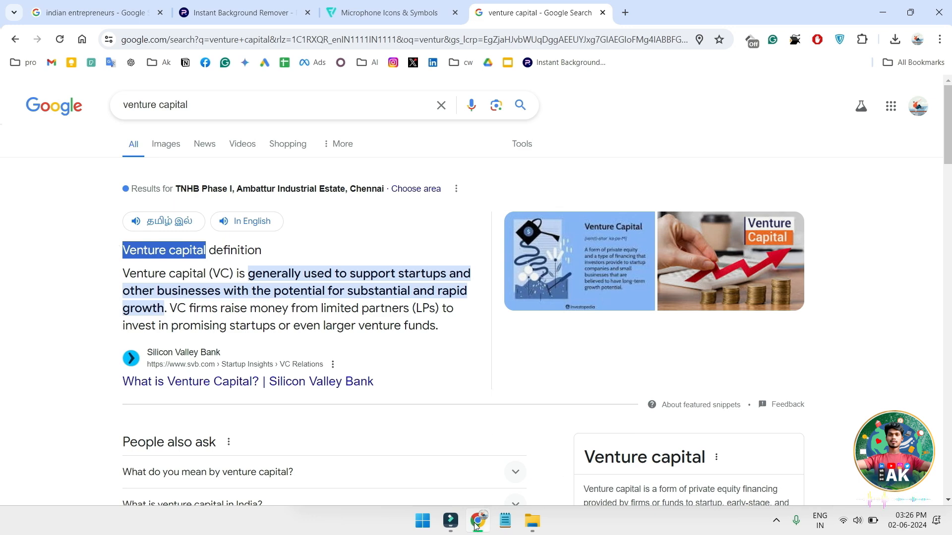
- Switch to Filmora and duplicate the Silicon Valley title onto track 5, starting at the playhead
click(449, 523)
scroll(196, 359, up, 3)
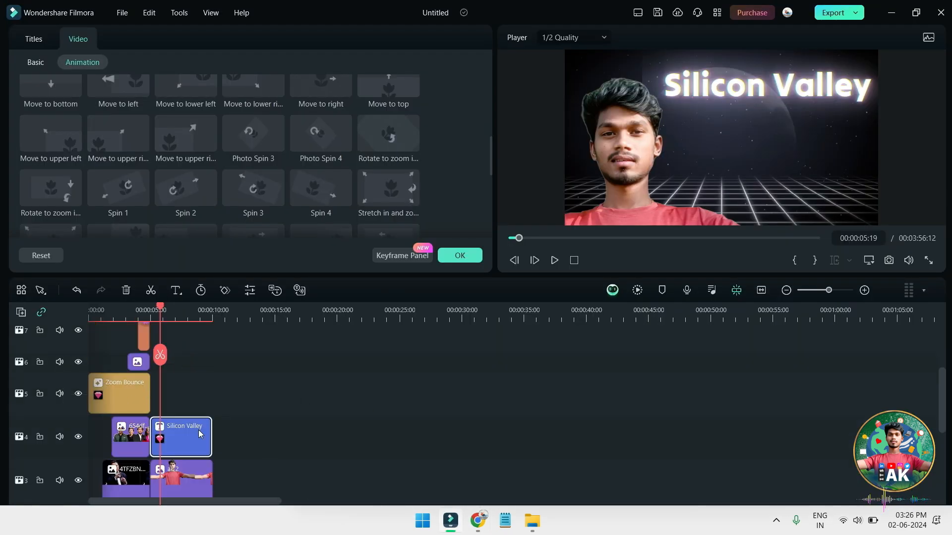
click(225, 429)
click(191, 428)
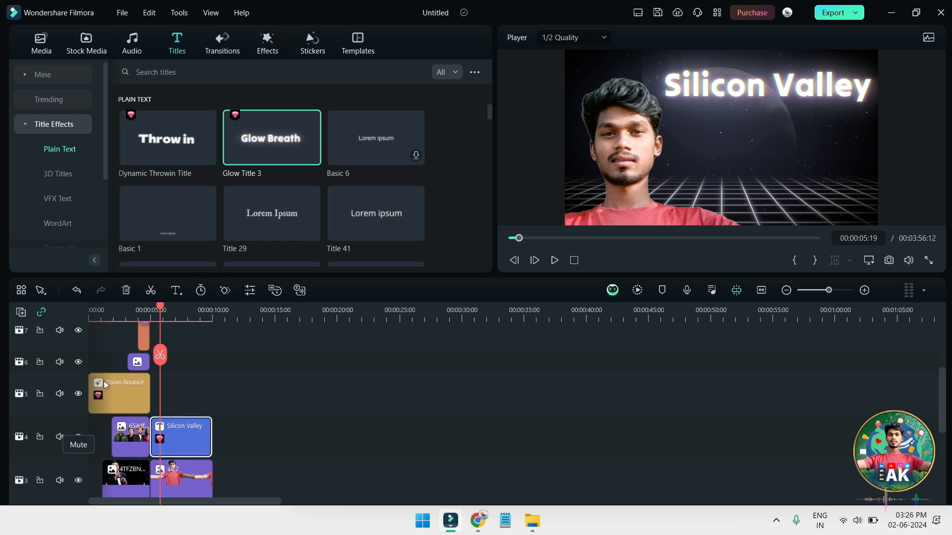
click(67, 383)
drag(213, 392, 725, 389)
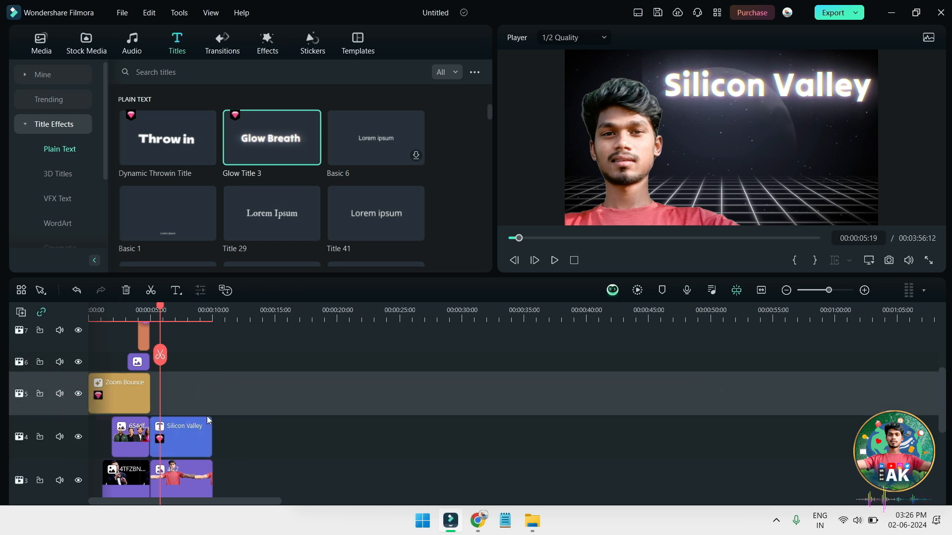
right_click(175, 432)
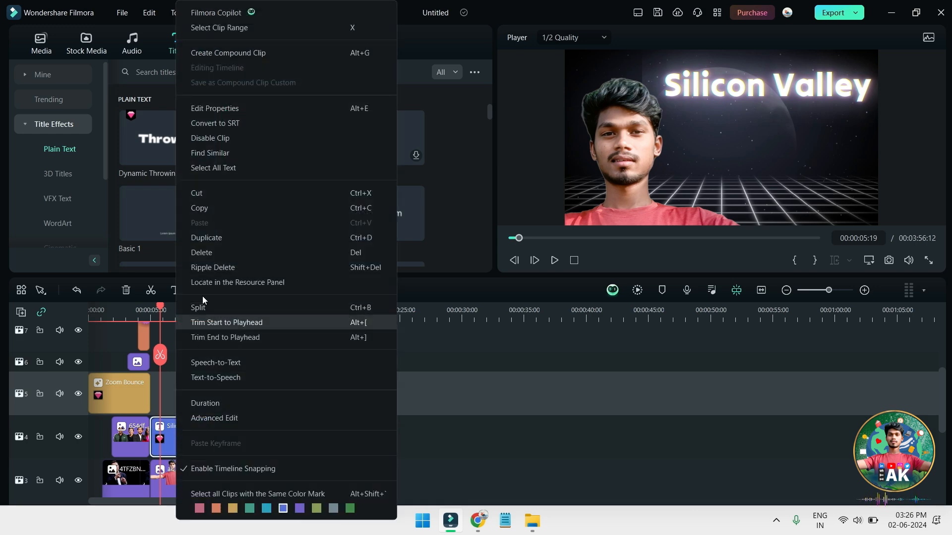
click(212, 237)
key(ctrl+v)
- Move the duplicated title below the original in the frame and replace its text with the copied "Venture capital"
double_click(197, 388)
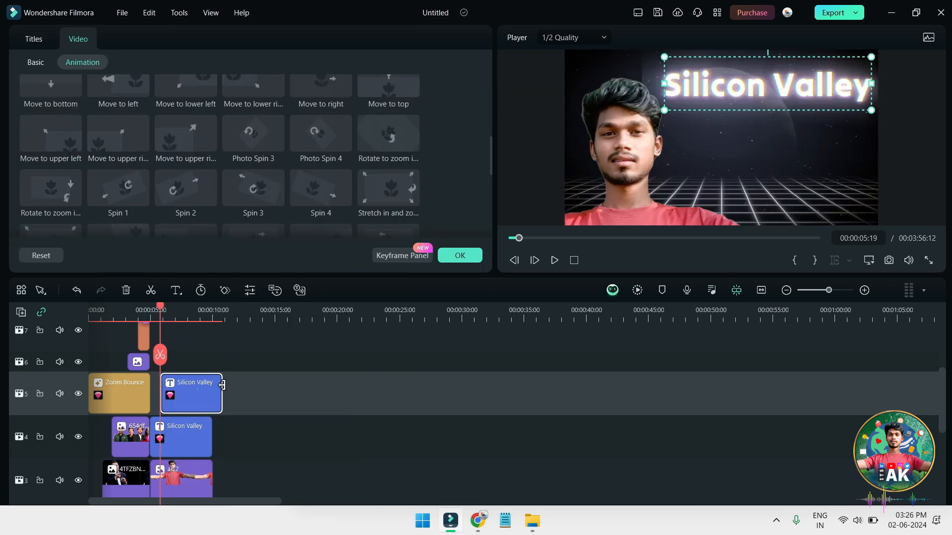
drag(710, 120, 710, 146)
double_click(709, 146)
key(ctrl+v)
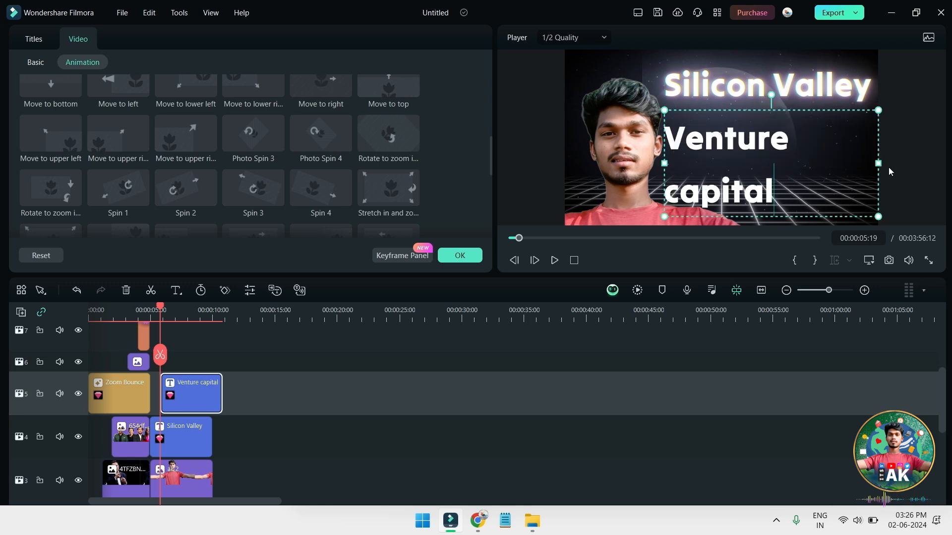
- Shrink the Venture capital title, widen its text box to fit one line, and place it directly beneath Silicon Valley
drag(878, 110, 848, 125)
drag(872, 162, 887, 160)
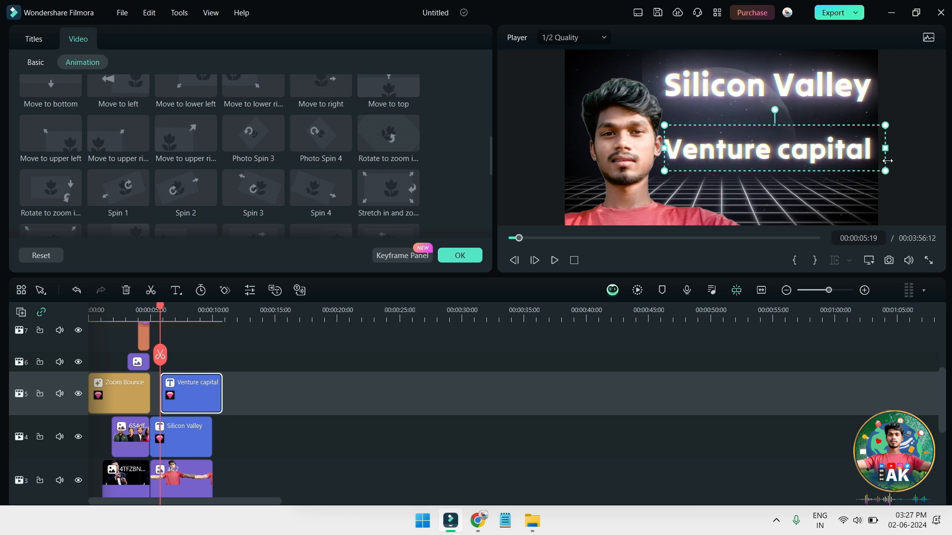
drag(811, 158, 813, 153)
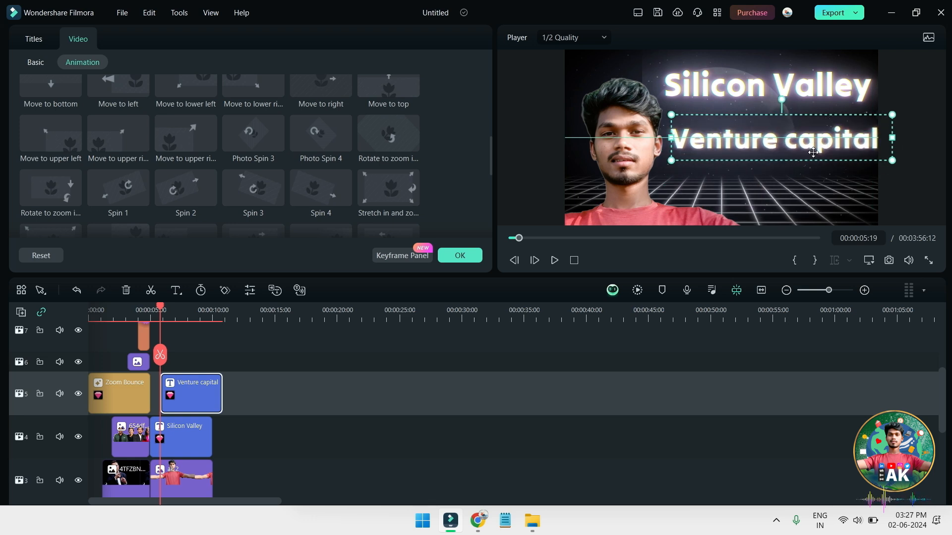
- Lower the Silicon Valley title slightly and nudge both titles left so their left edges line up beside the head
drag(785, 81, 782, 83)
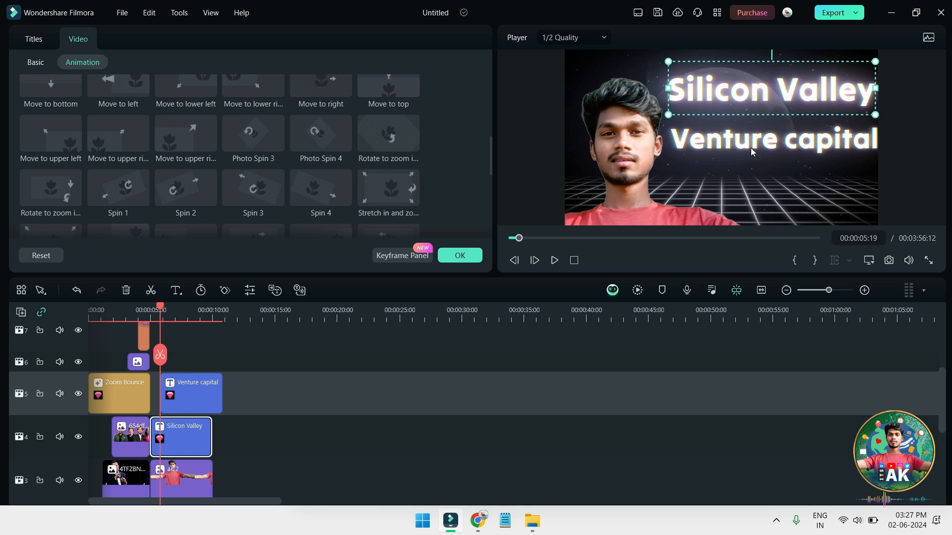
click(763, 149)
key(Left)
key(Left)
key(Left)
key(Left)
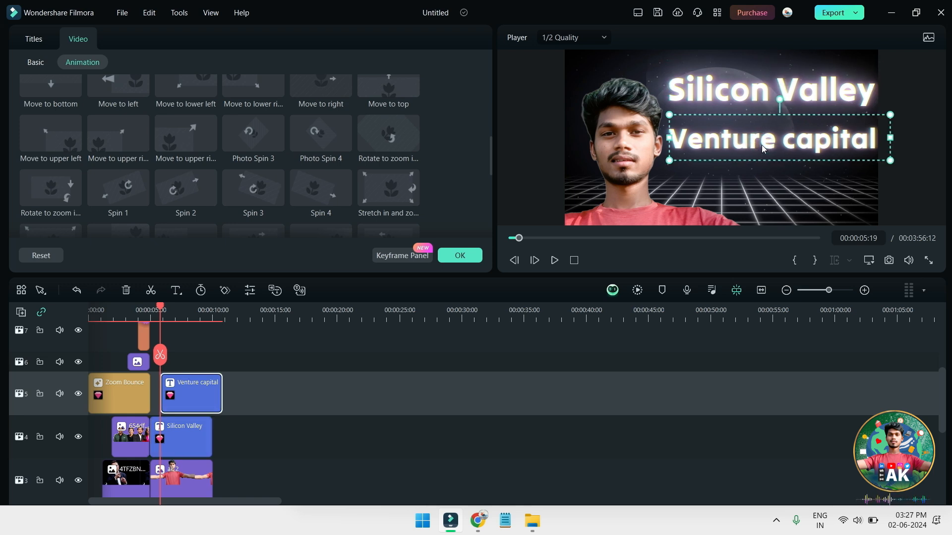
key(Left)
key(Left)
key(Left)
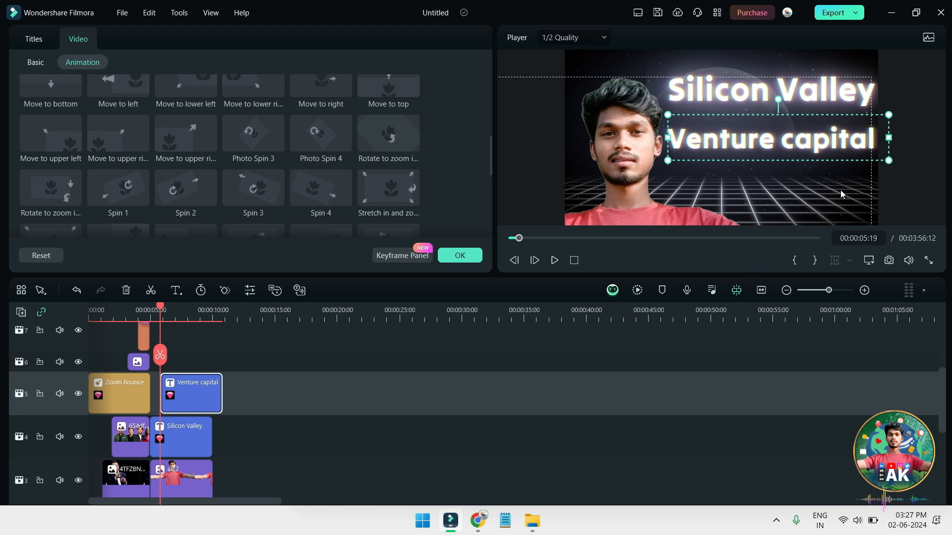
click(824, 81)
key(Left)
key(Left)
key(Left)
key(Left)
click(857, 131)
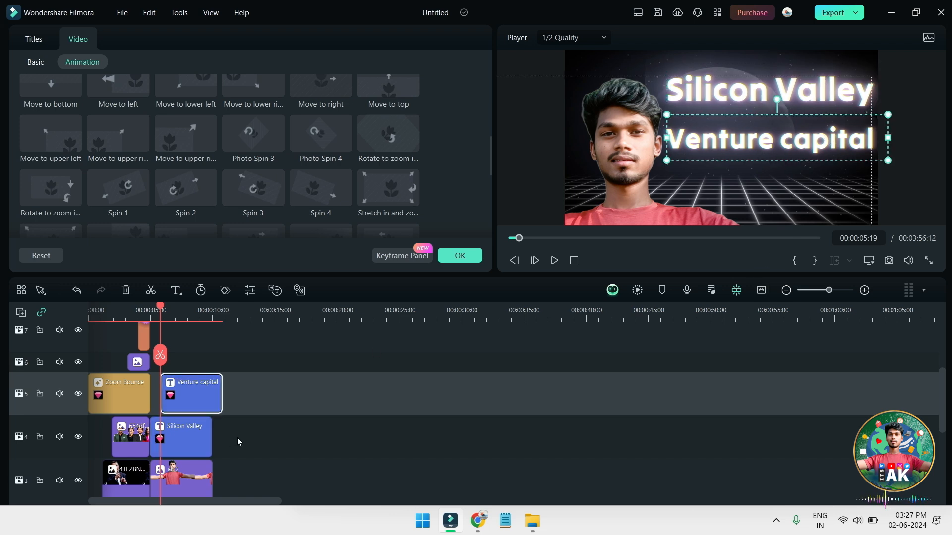
- Apply the To the Left 2 animation to the ak 2 image on track 3
click(236, 441)
scroll(160, 327, down, 3)
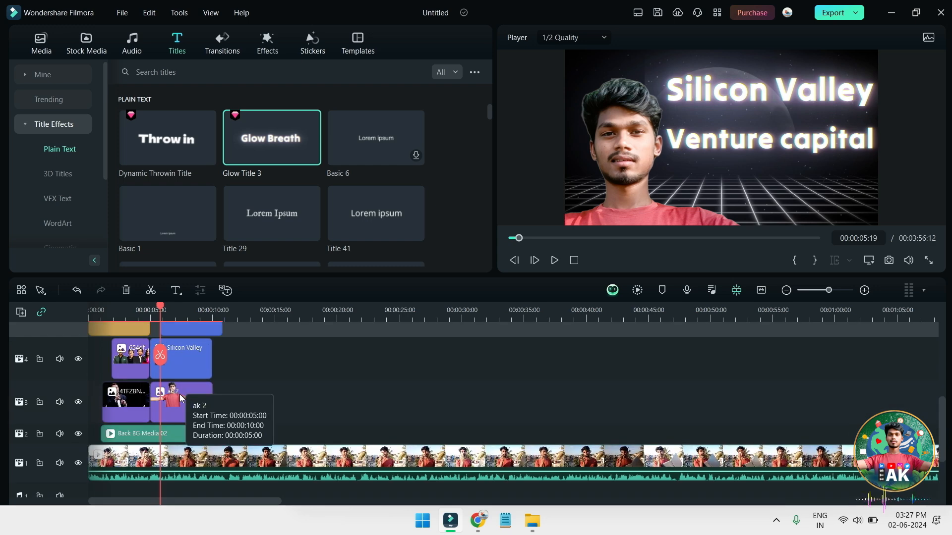
click(181, 395)
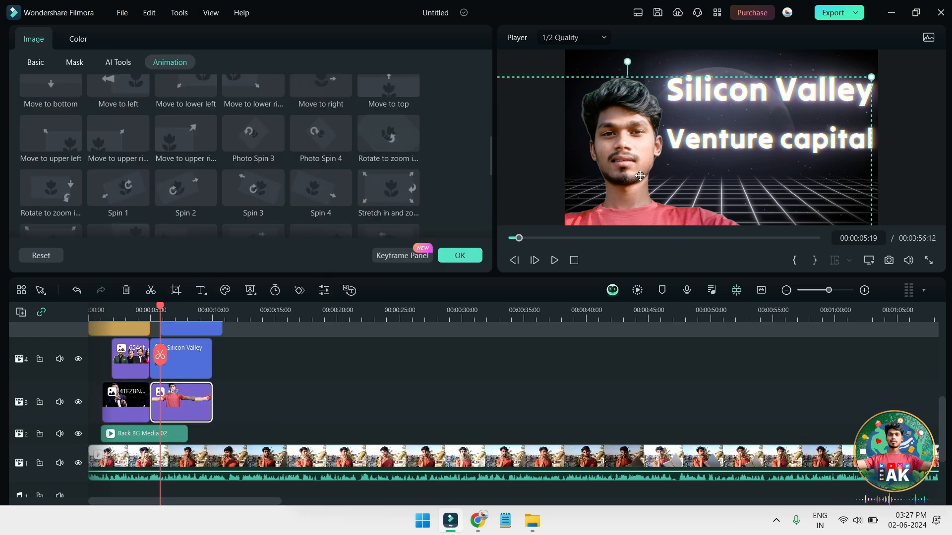
scroll(203, 185, down, 3)
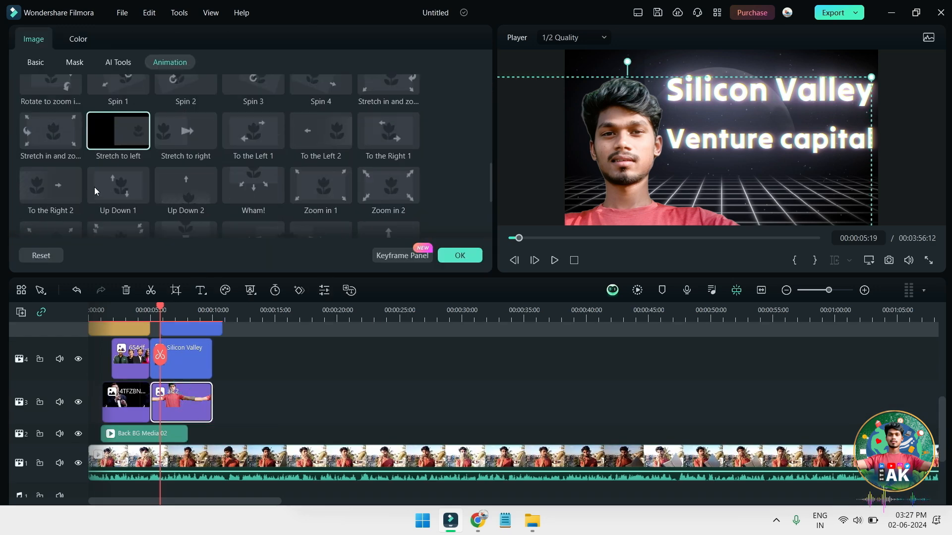
scroll(168, 168, down, 2)
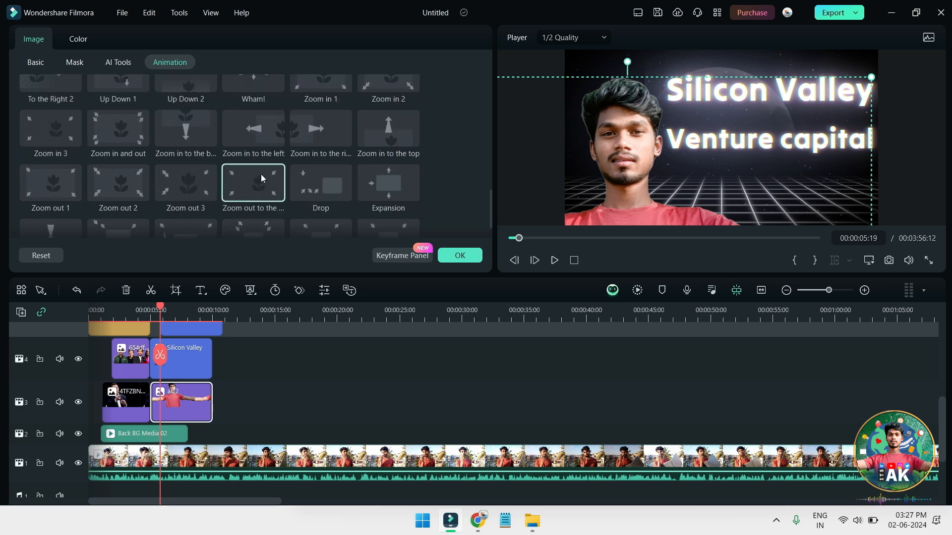
scroll(216, 182, down, 1)
scroll(275, 166, up, 3)
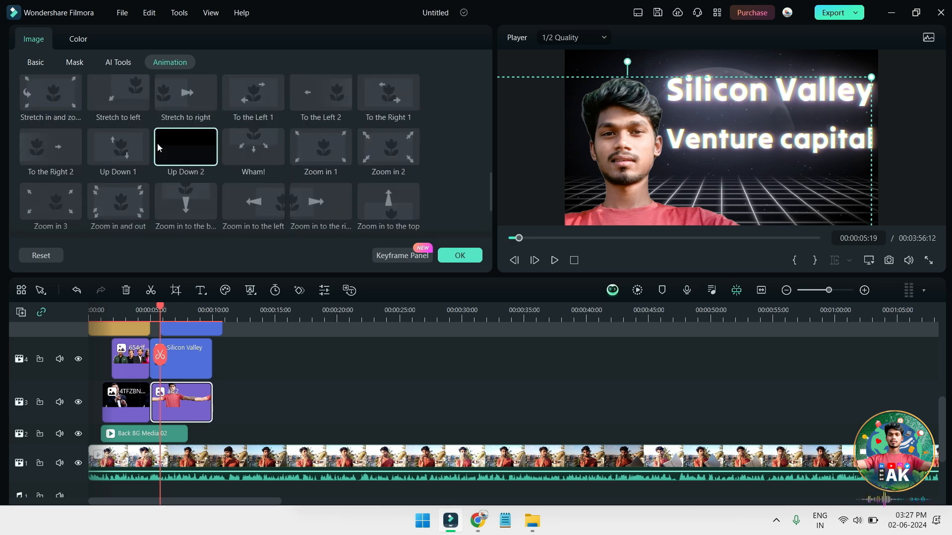
click(119, 147)
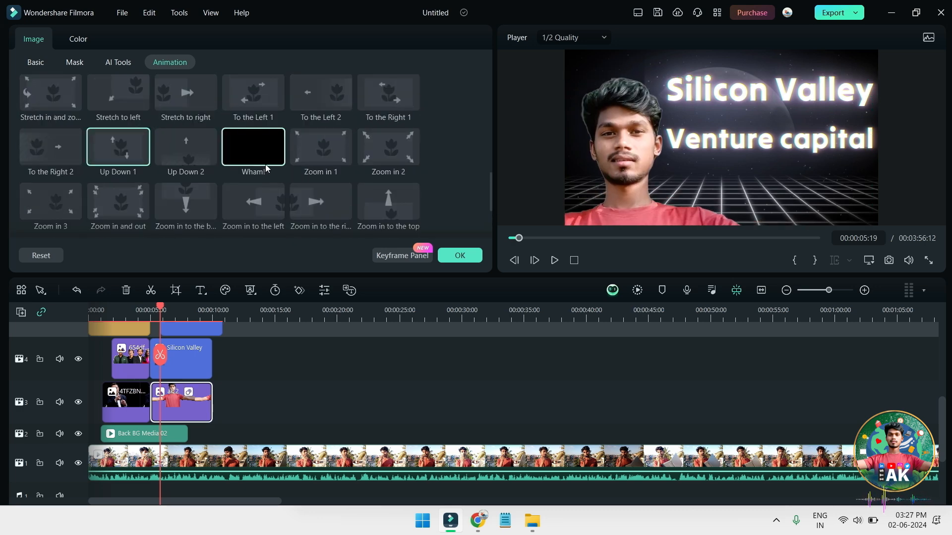
scroll(266, 169, up, 1)
click(321, 130)
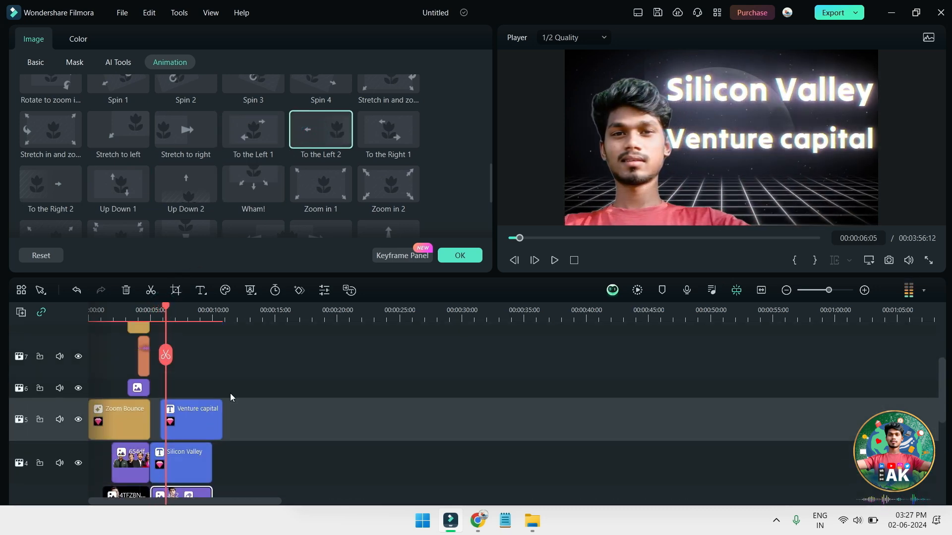
- Compare the typewriter-style entrance animations on the Silicon Valley title and give it the Jump entrance animation
click(193, 458)
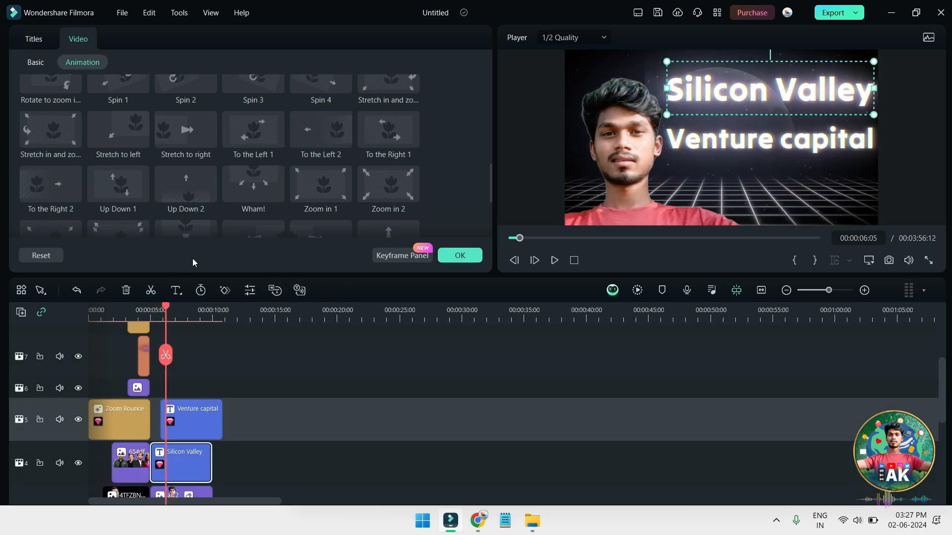
click(36, 39)
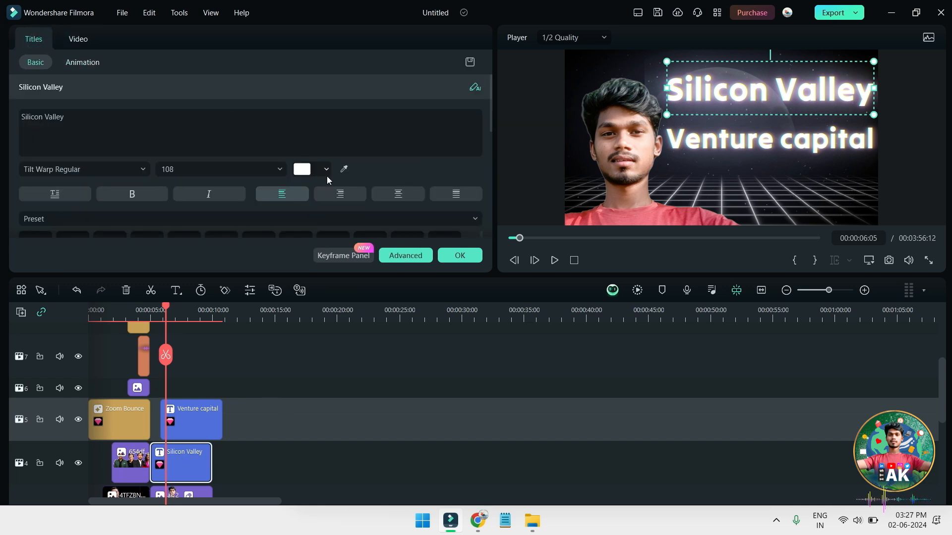
click(82, 63)
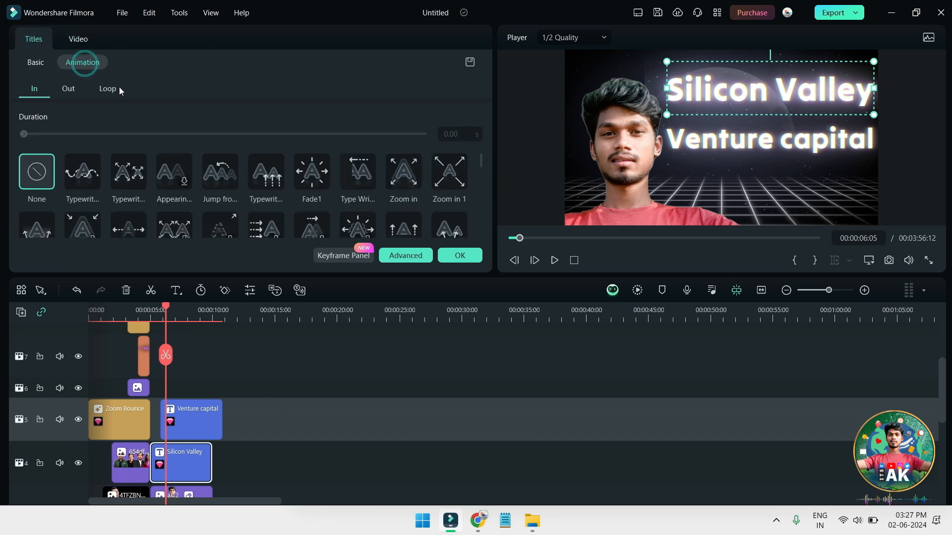
scroll(86, 184, down, 1)
scroll(102, 174, up, 1)
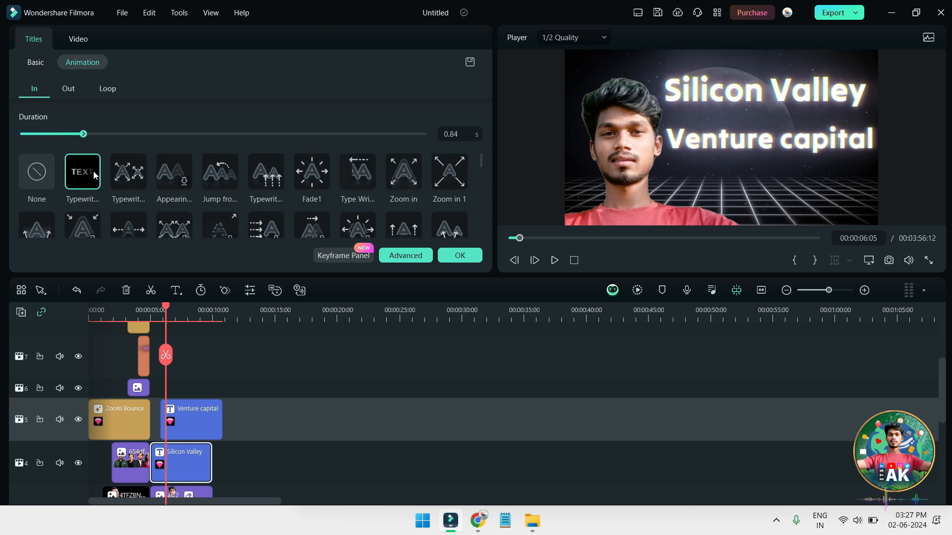
click(250, 170)
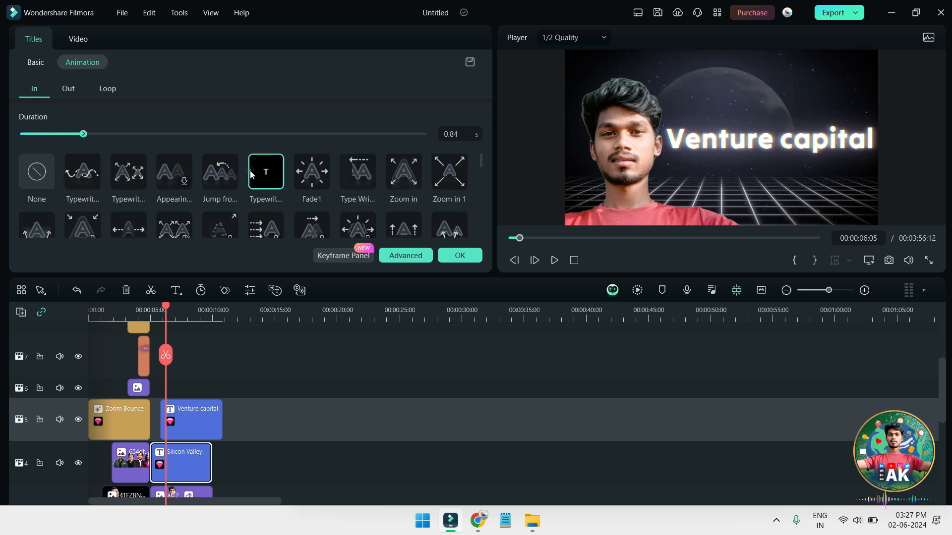
click(215, 184)
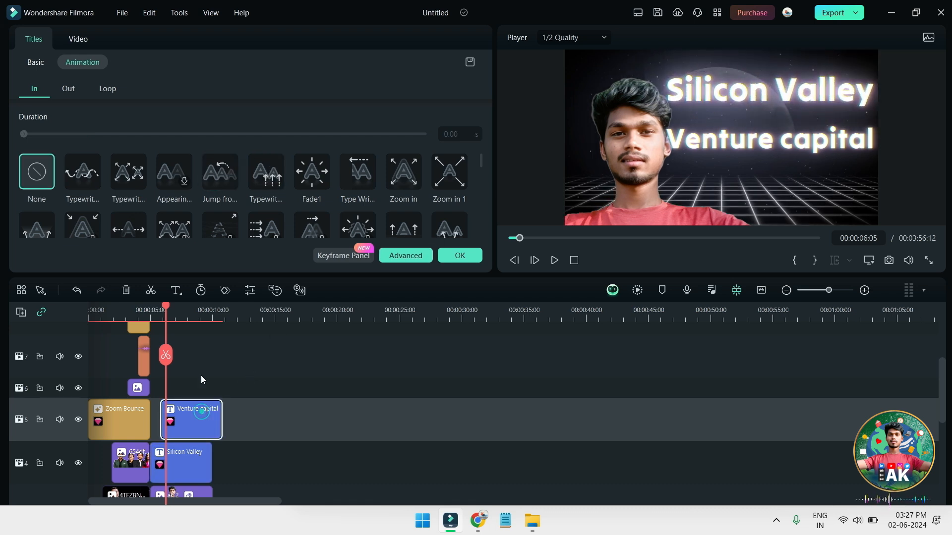
- Give the Venture capital title the same Jump entrance animation and return the playhead to about 00:00:05:03
click(229, 180)
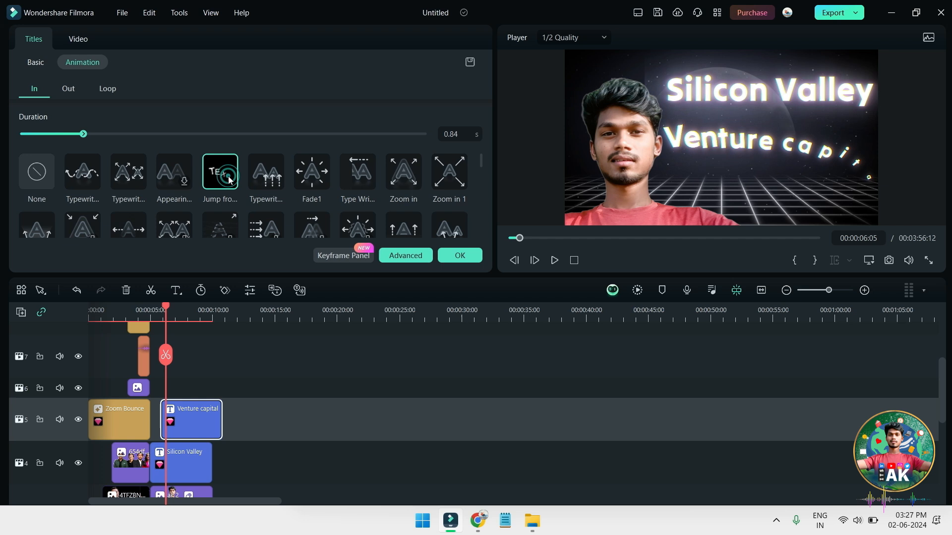
click(152, 311)
click(443, 260)
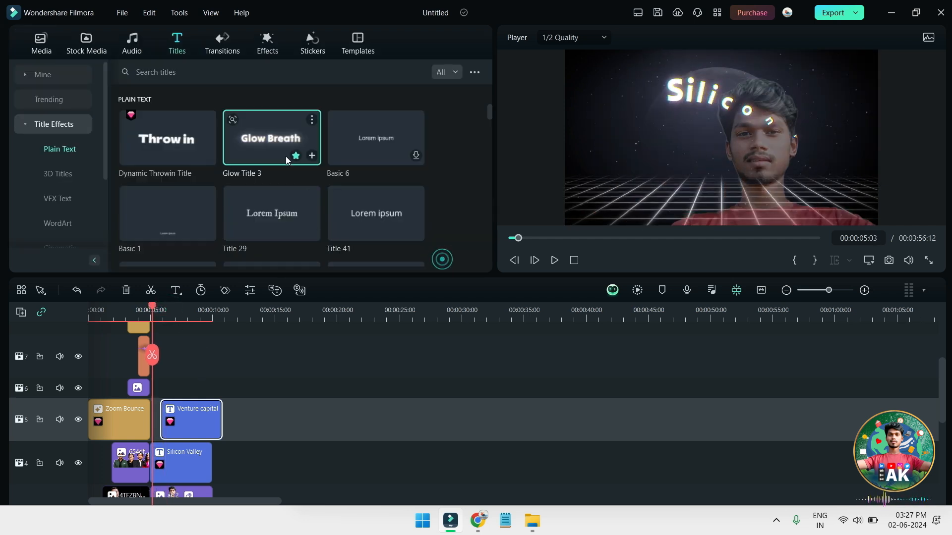
- Add the favorite Mild effect on track 6 above both titles from about 00:00:05:03 and play the section
click(272, 44)
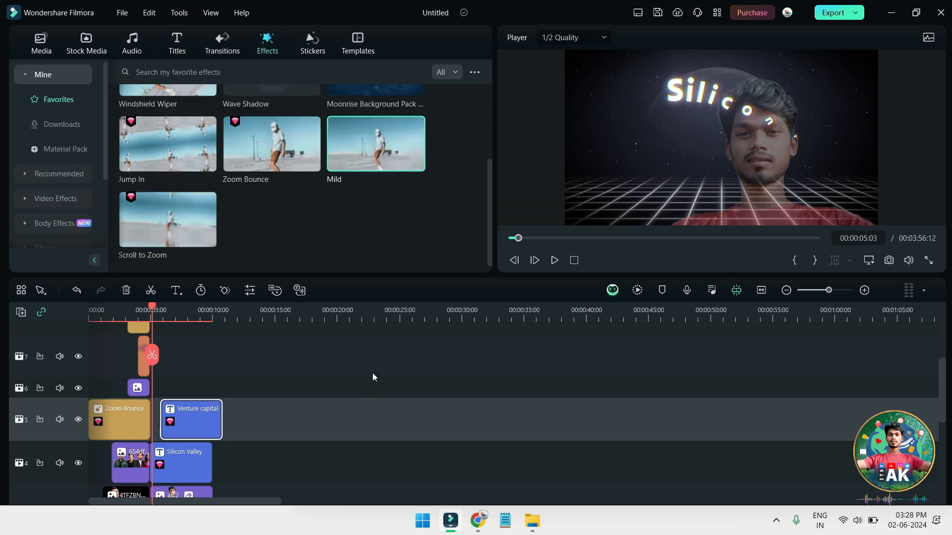
scroll(337, 381, up, 3)
drag(374, 148, 159, 464)
scroll(307, 436, down, 4)
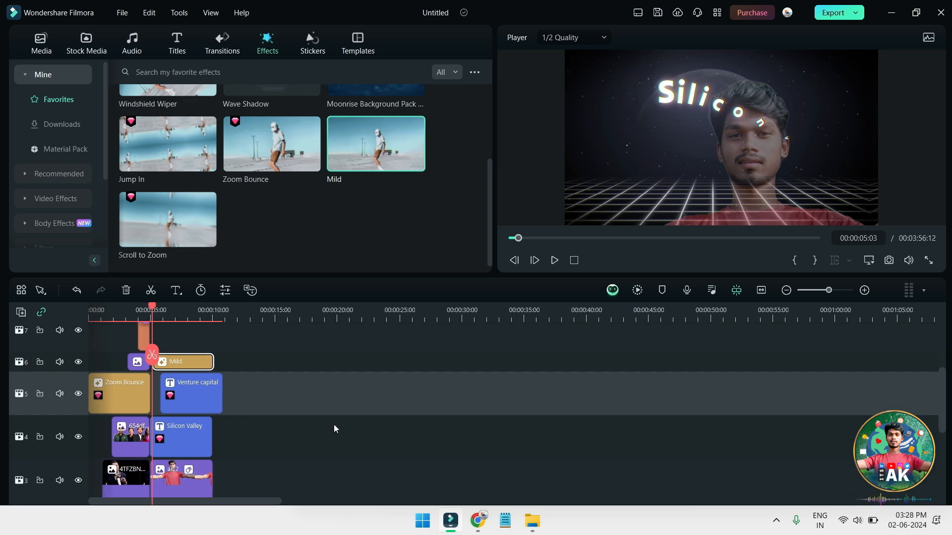
key(space)
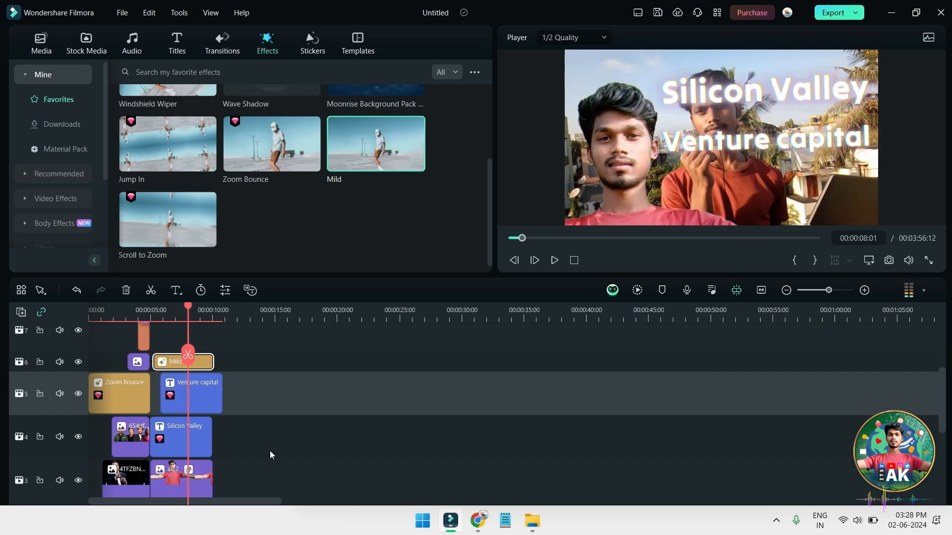
scroll(225, 436, down, 2)
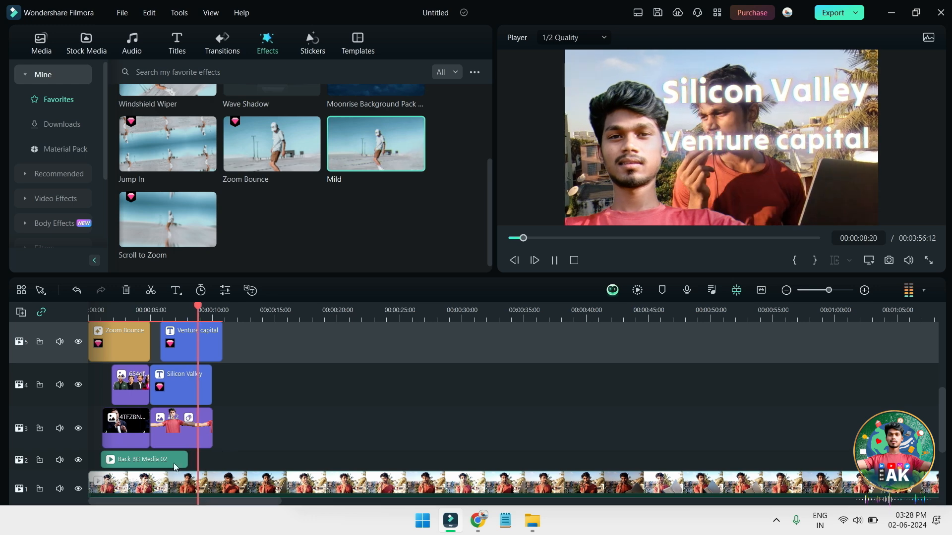
- Duplicate the Back BG Media 02 clip on track 2, place the copy directly after the original, and play from about 00:00:05:00
click(152, 461)
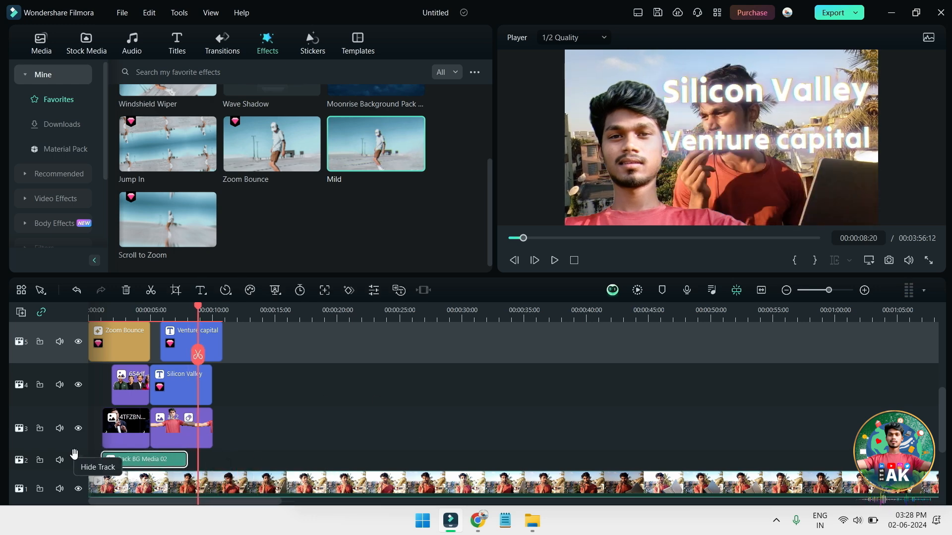
scroll(74, 454, down, 3)
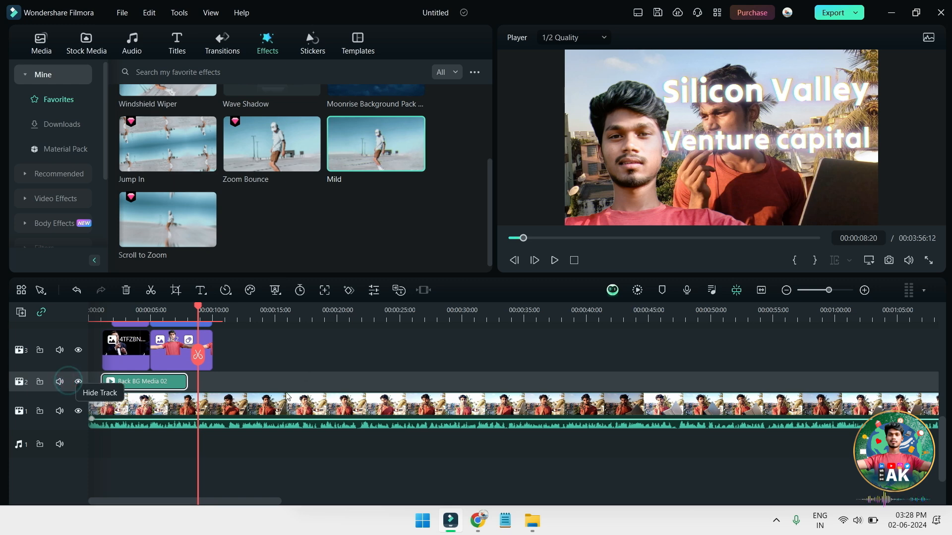
right_click(180, 386)
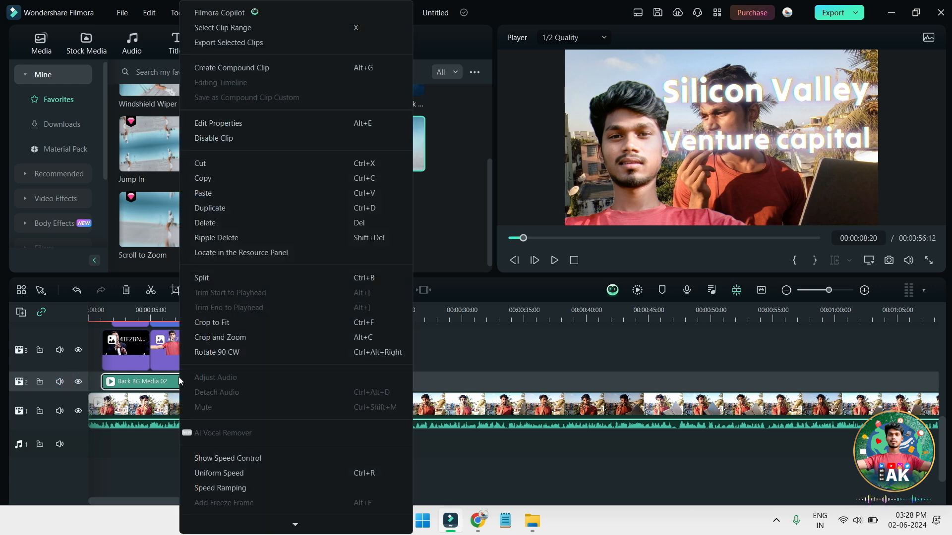
click(225, 213)
drag(236, 381, 215, 383)
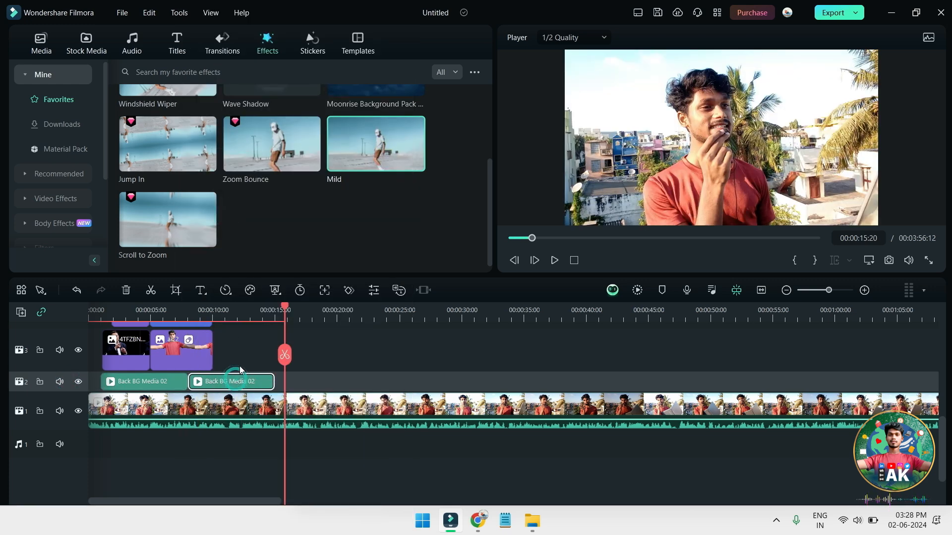
drag(284, 310, 151, 318)
key(space)
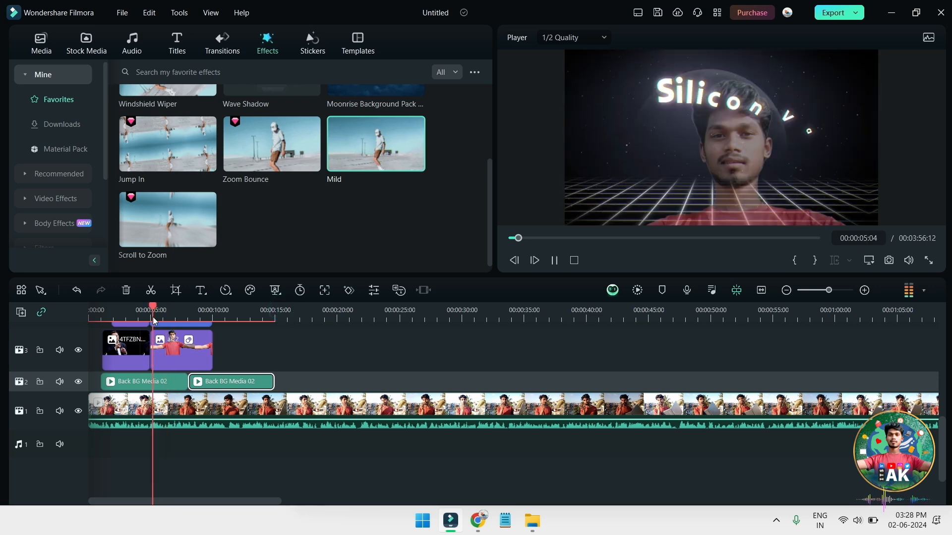
key(space)
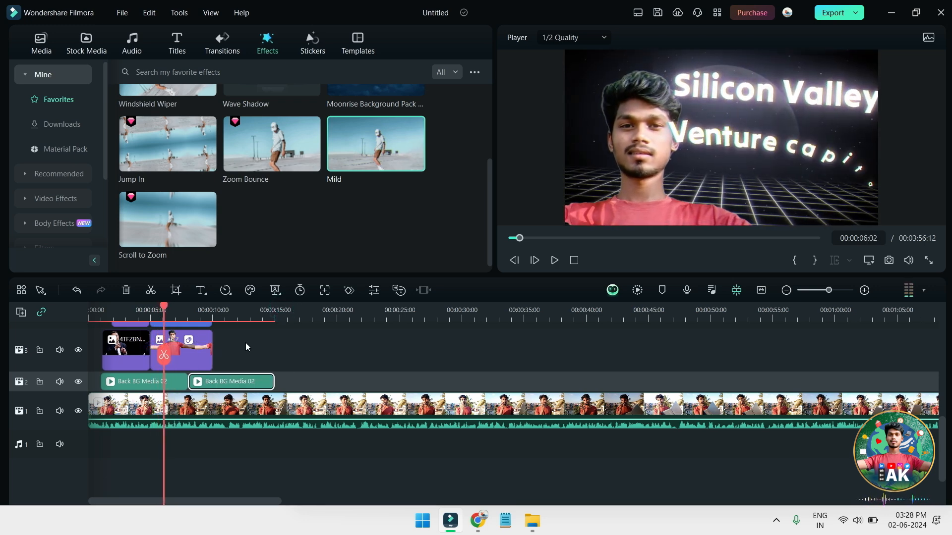
- Try the Up Down 2 animation on the ak 2 image, compare it in playback, and apply Up Down 1 instead
double_click(197, 351)
click(182, 185)
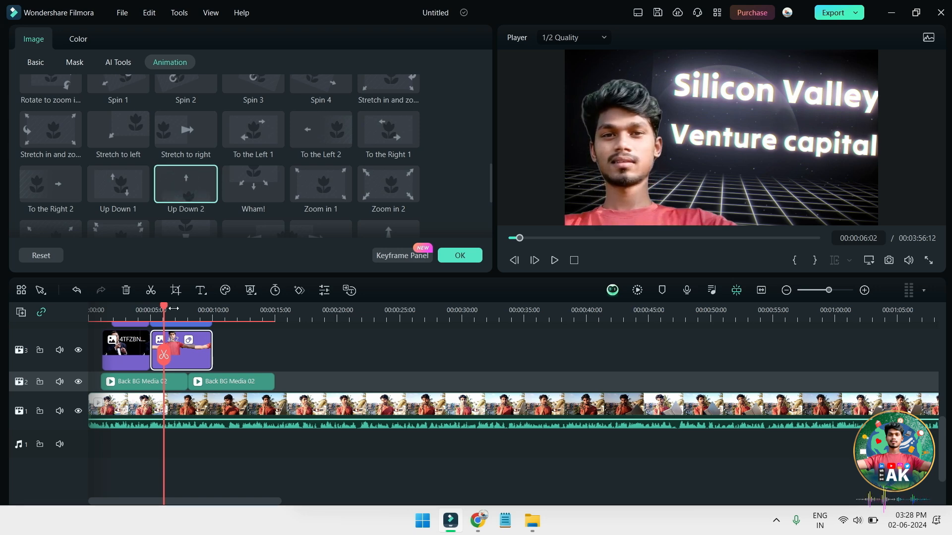
drag(164, 312, 152, 315)
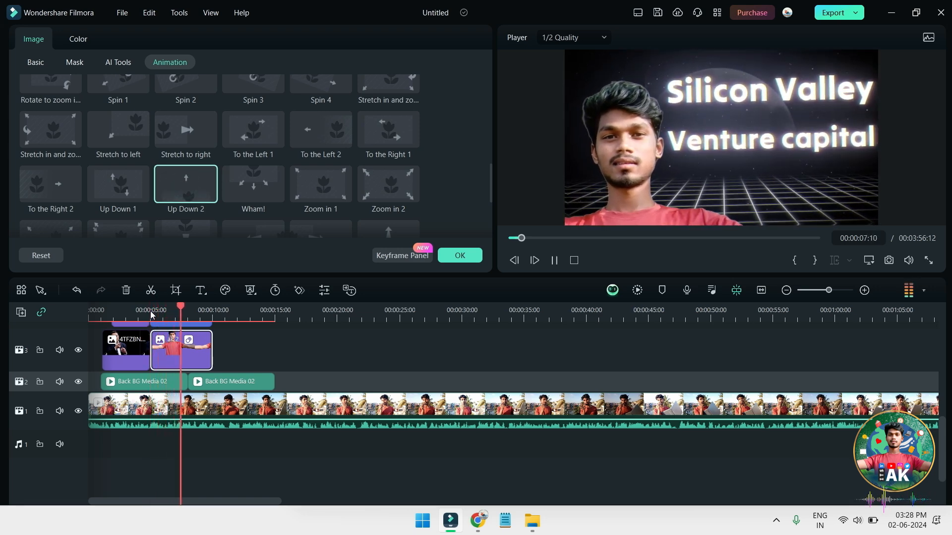
key(space)
drag(191, 311, 147, 314)
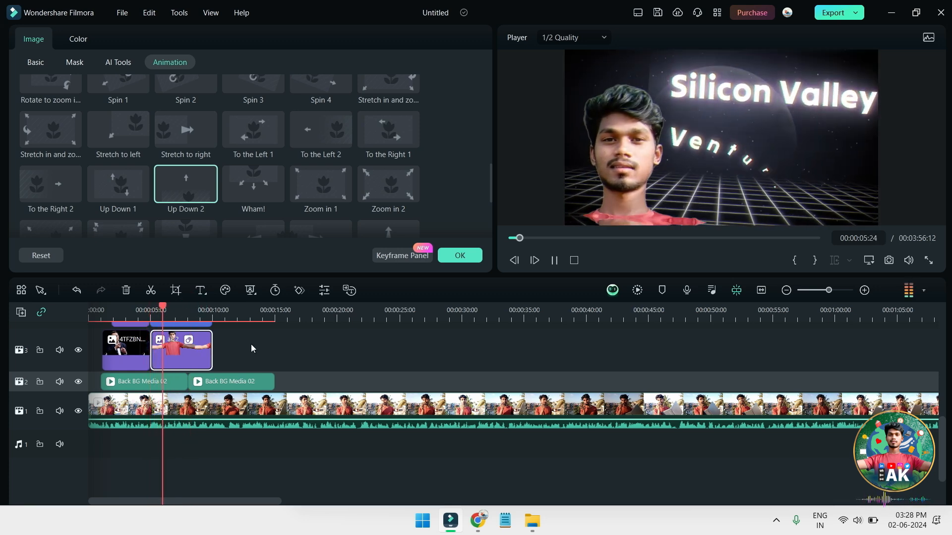
key(space)
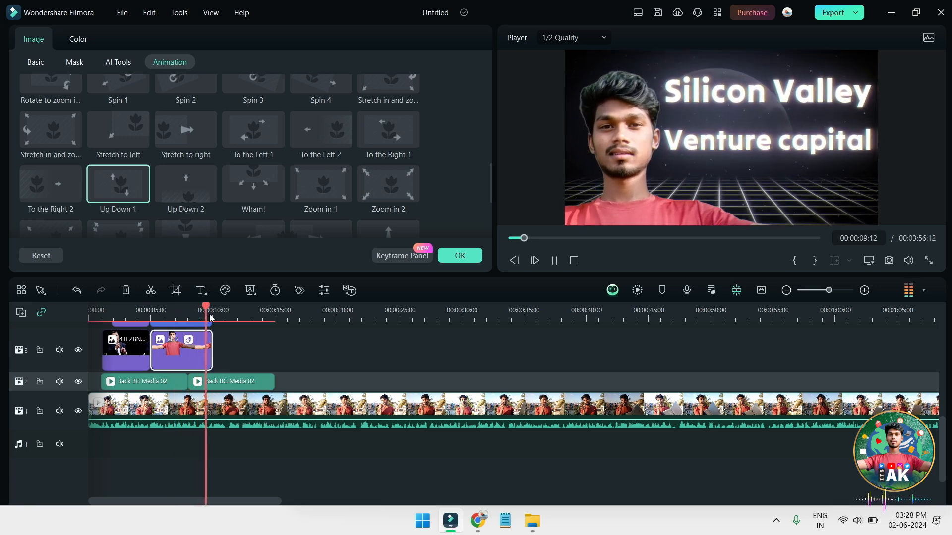
- Split the Silicon Valley title, Venture capital title and ak 2 image at 00:00:08:24 and delete the parts after it
click(192, 313)
key(space)
key(Right)
key(Right)
scroll(263, 367, up, 3)
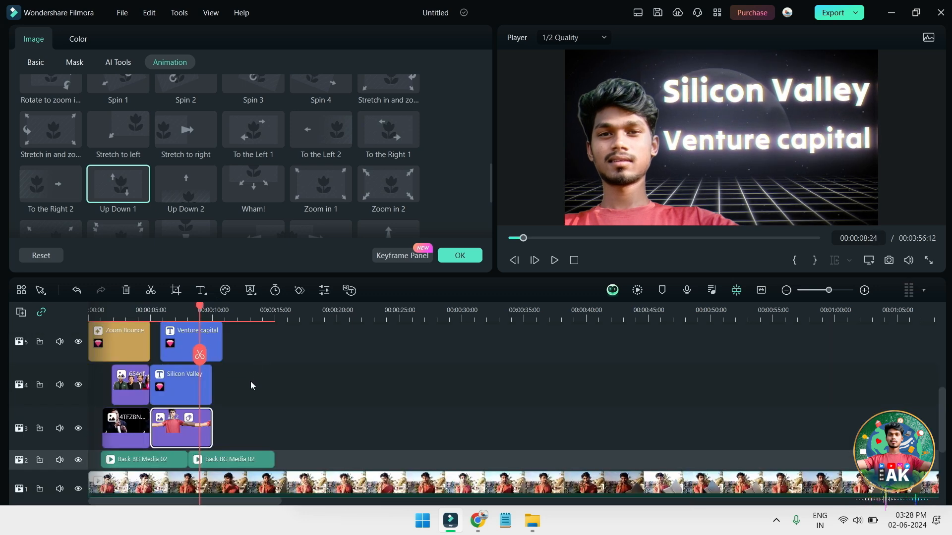
drag(222, 430, 198, 342)
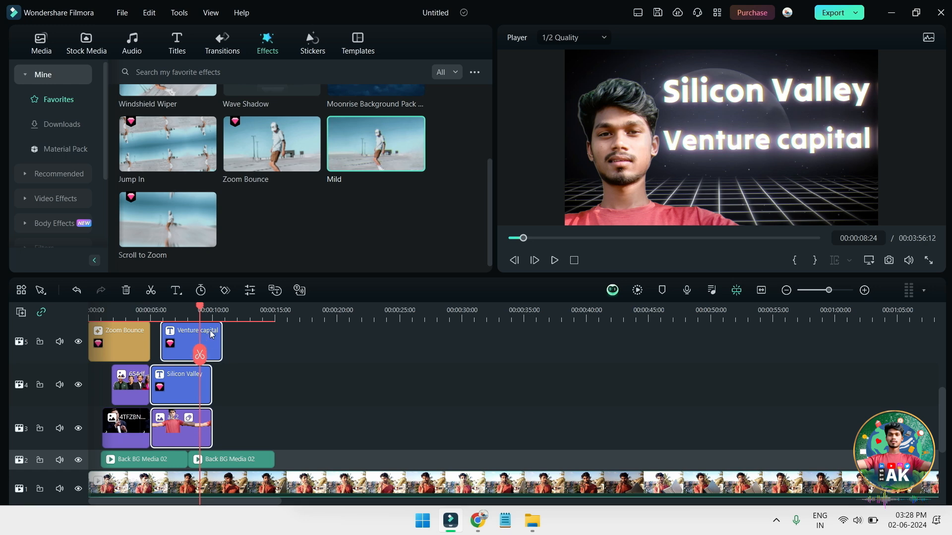
click(150, 291)
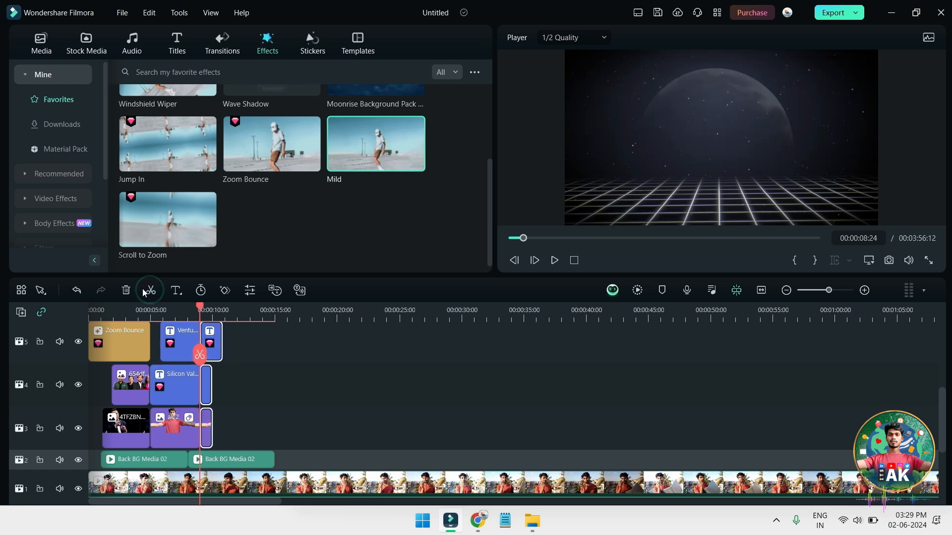
click(126, 291)
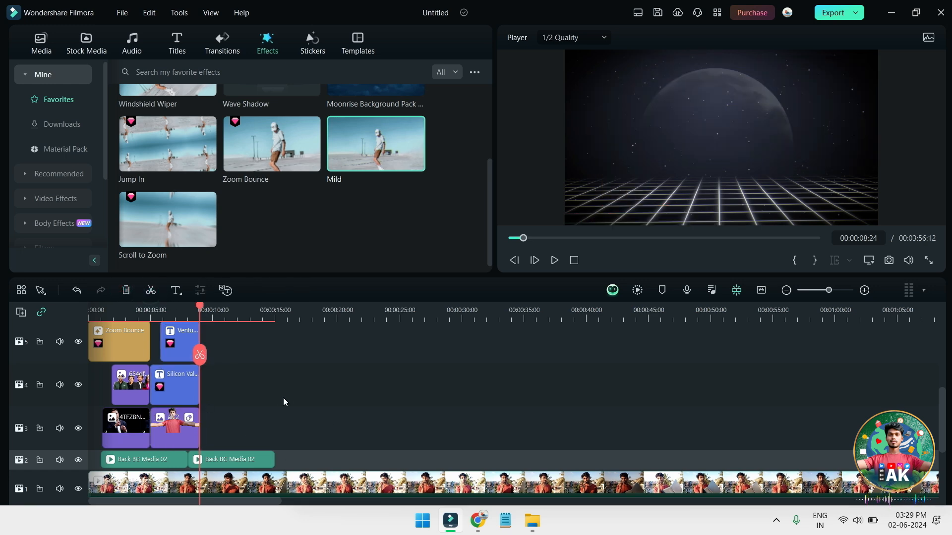
click(777, 525)
click(777, 525)
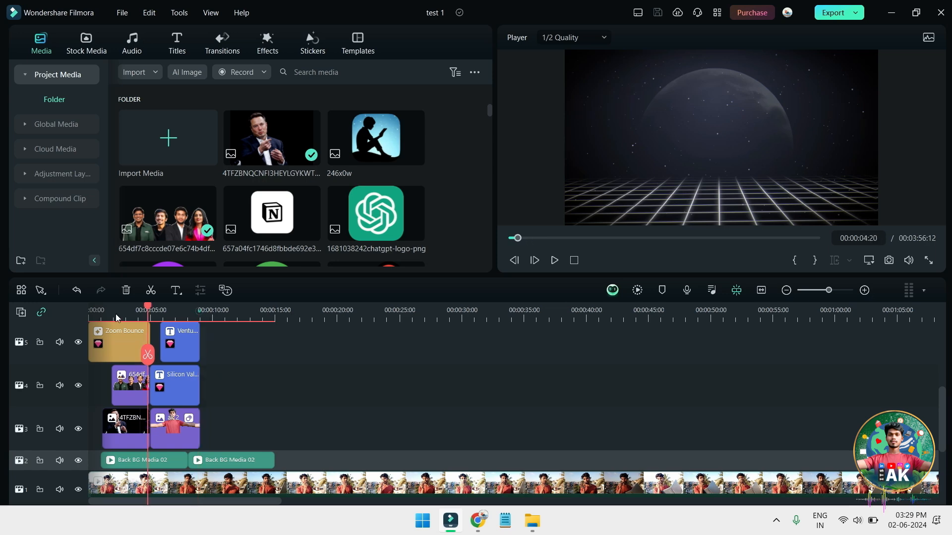
- Review the opening from the start, extend the track 8 effect's start back to about 00:00:02:24, and play through the titles
drag(118, 319, 63, 317)
key(space)
scroll(362, 391, down, 2)
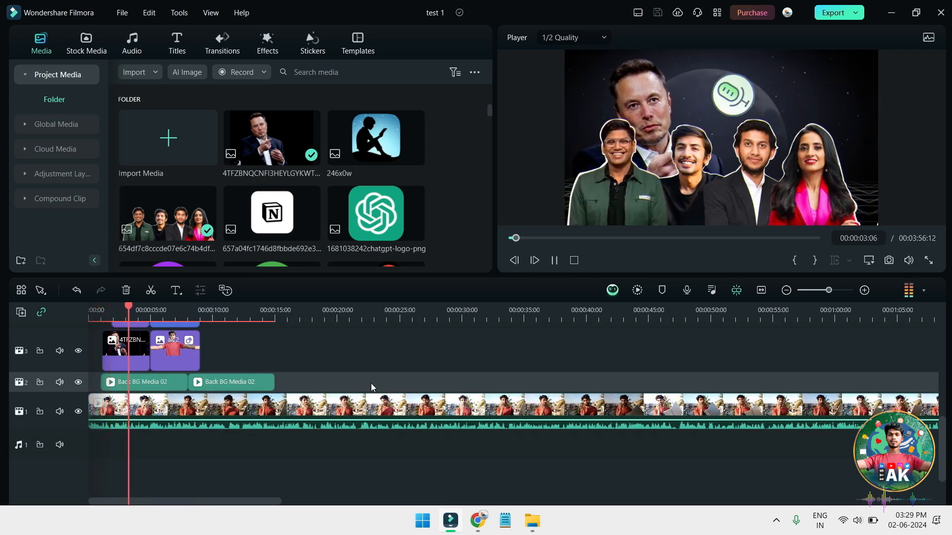
key(space)
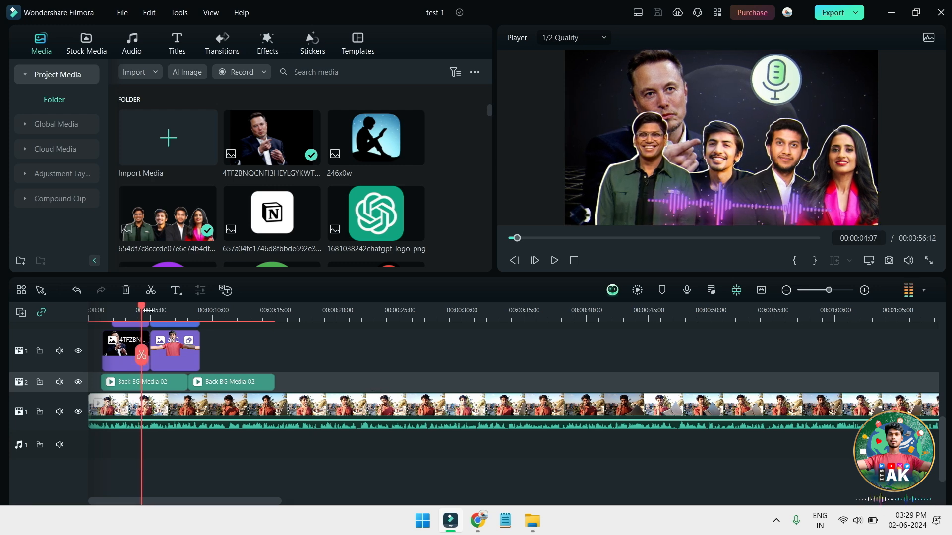
drag(140, 309, 125, 307)
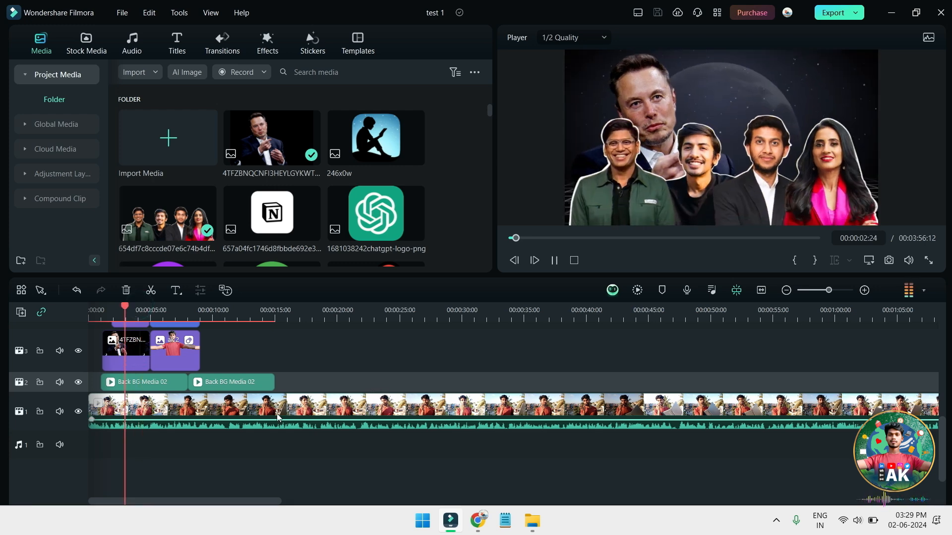
scroll(277, 413, up, 3)
scroll(298, 419, up, 3)
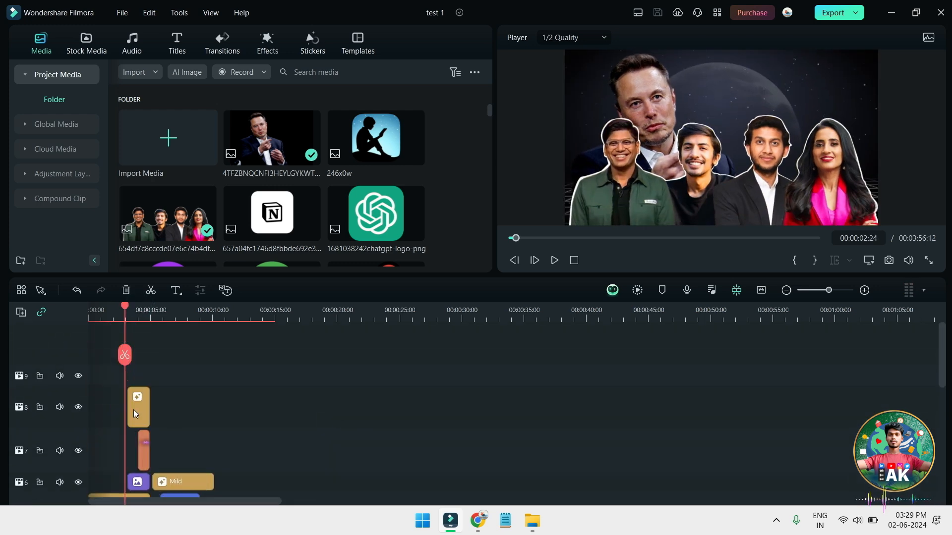
drag(128, 409, 124, 410)
key(space)
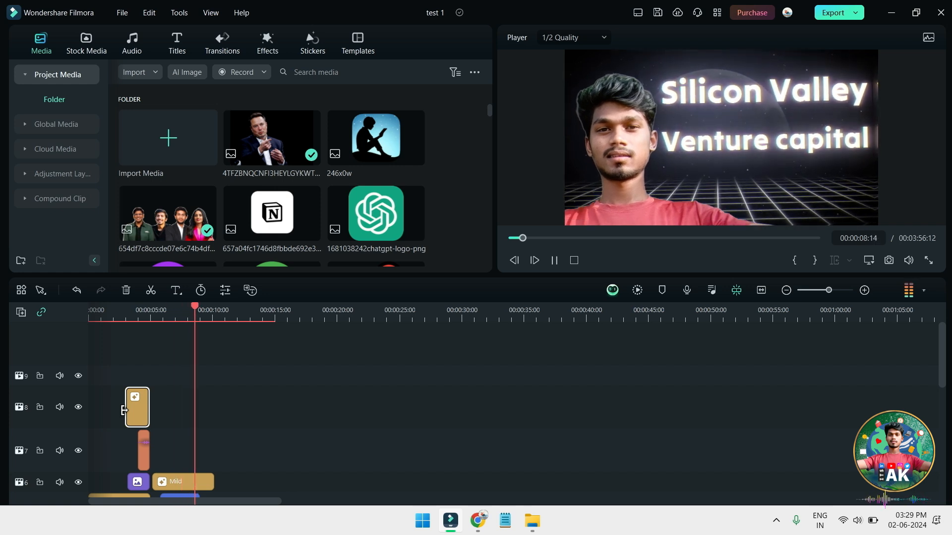
key(space)
- Return the playhead to the end of the titles at about 00:00:08:23 and browse the project media for the next image
scroll(232, 390, down, 2)
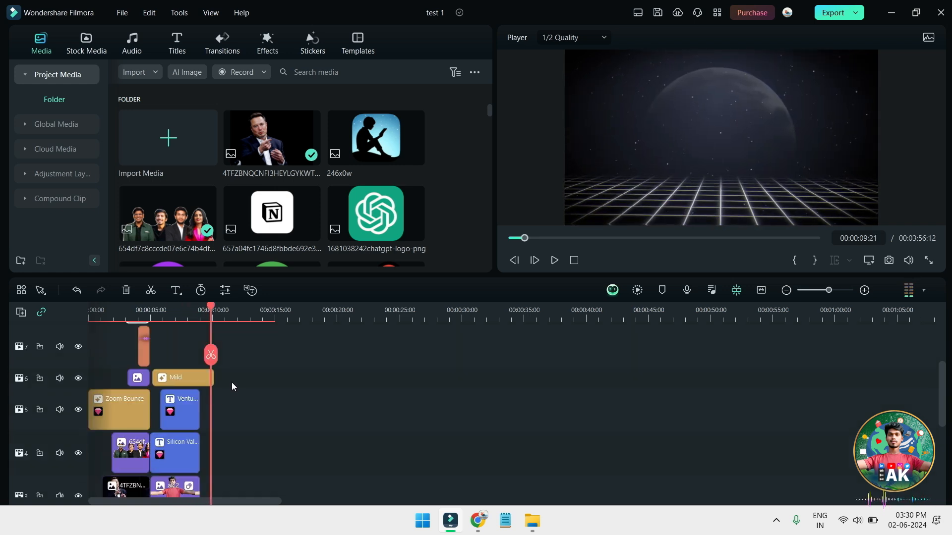
drag(214, 314, 200, 314)
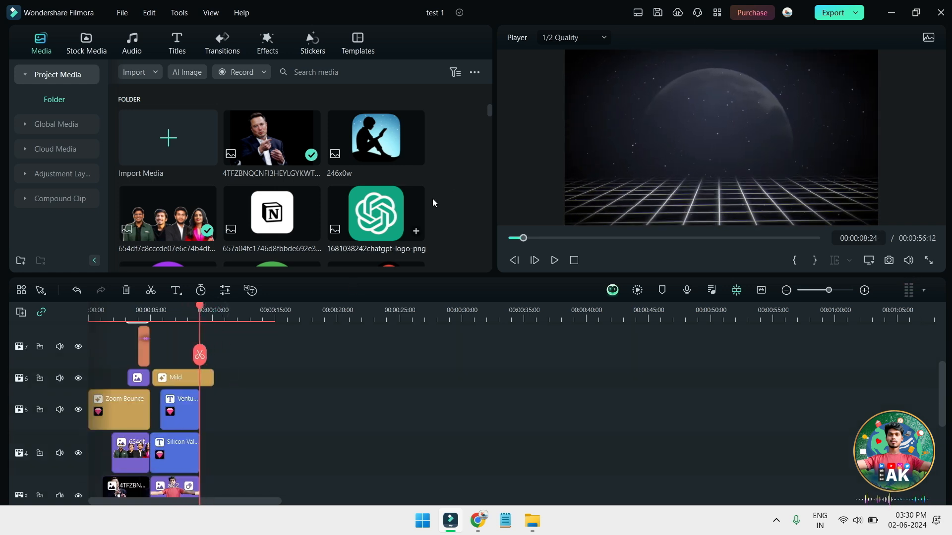
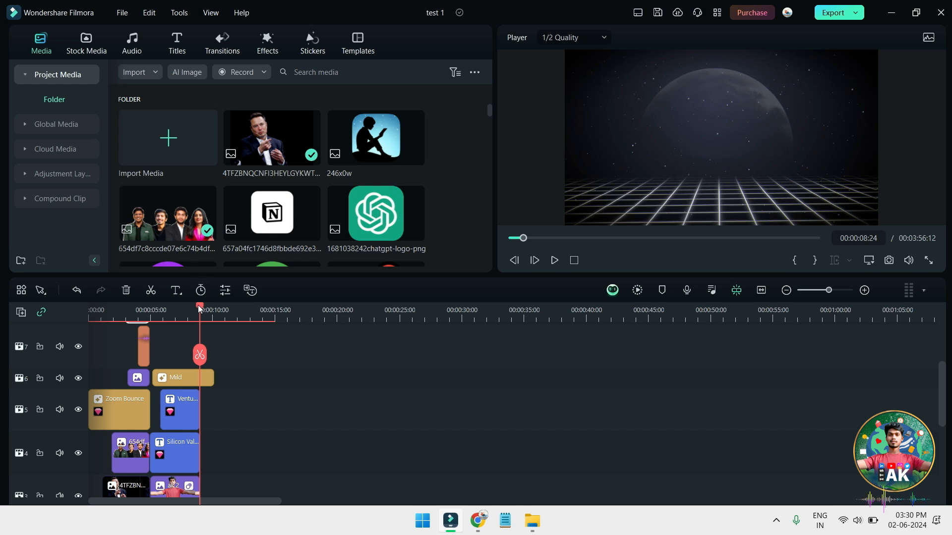
key(space)
key(space)
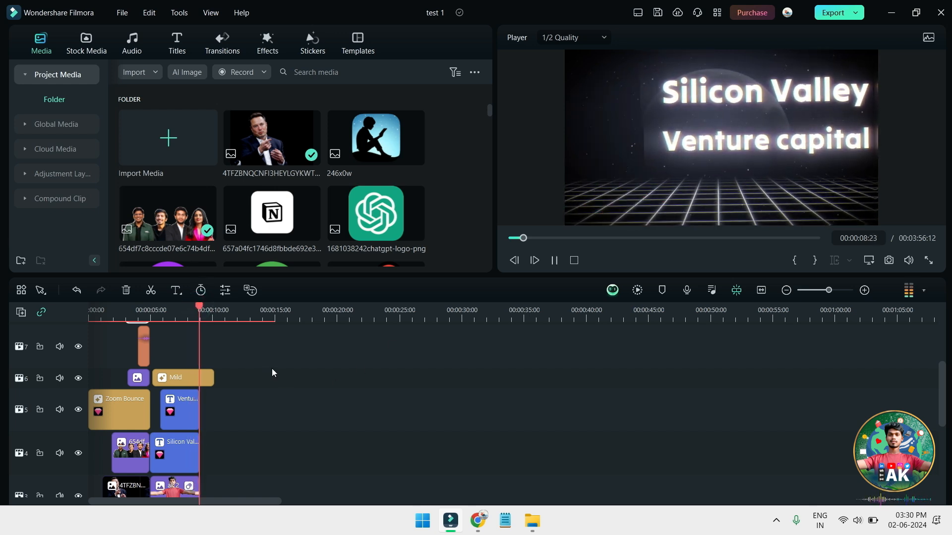
scroll(272, 368, down, 3)
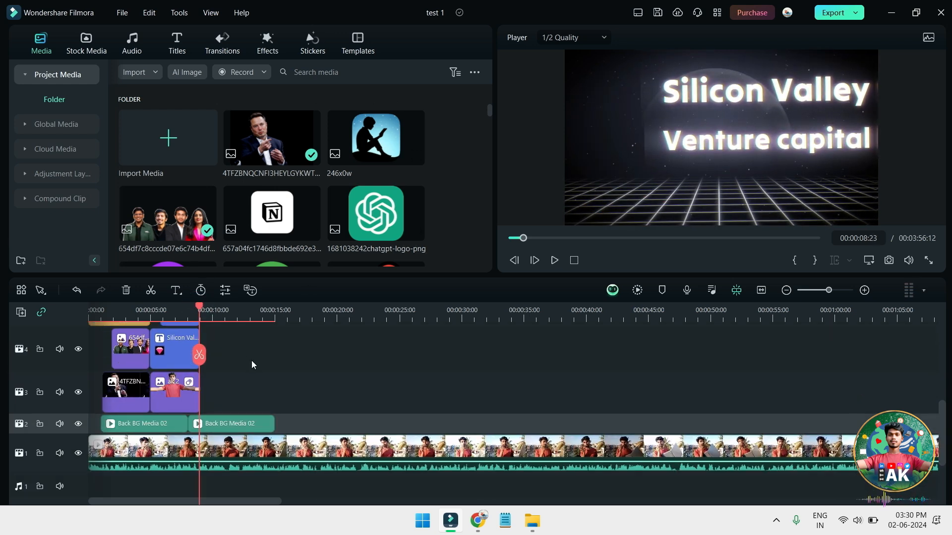
scroll(251, 364, down, 2)
scroll(313, 382, up, 6)
scroll(319, 167, down, 1)
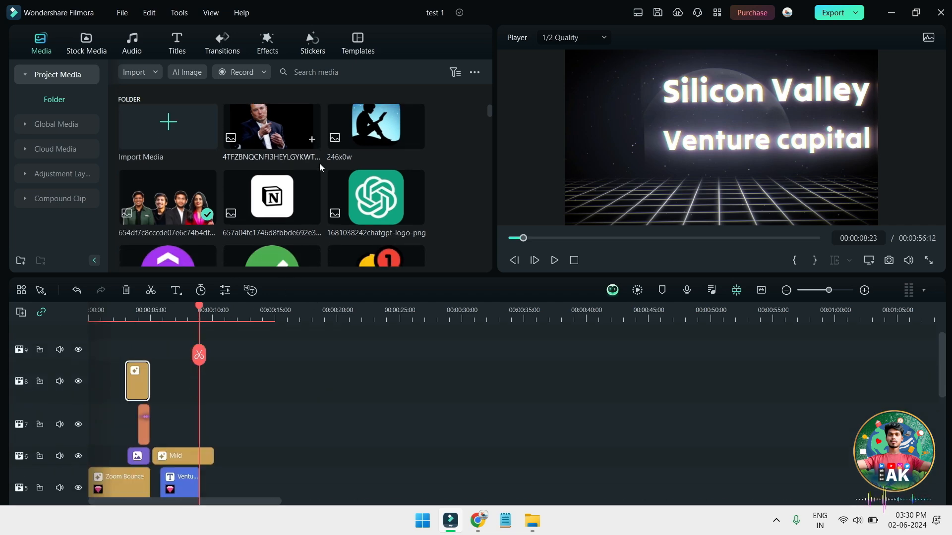
scroll(319, 167, down, 15)
scroll(342, 161, down, 12)
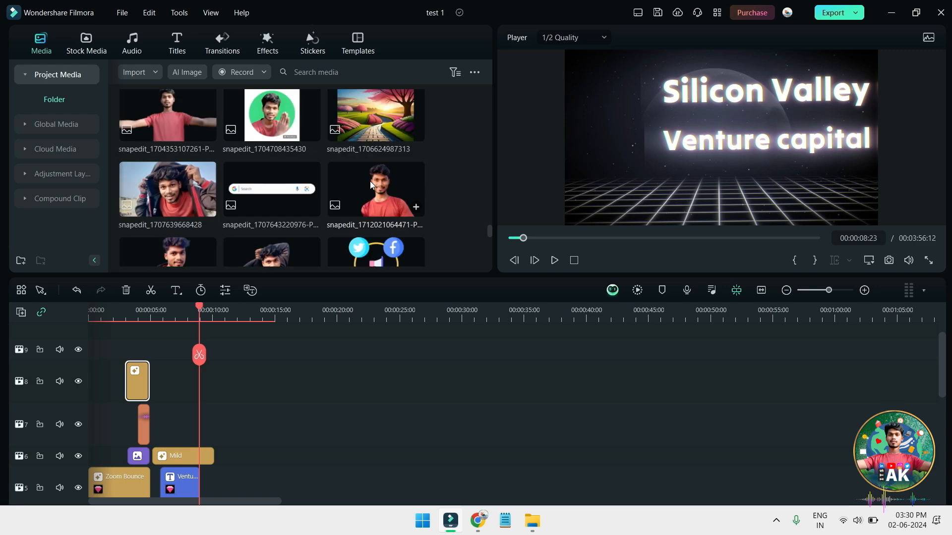
scroll(371, 184, down, 12)
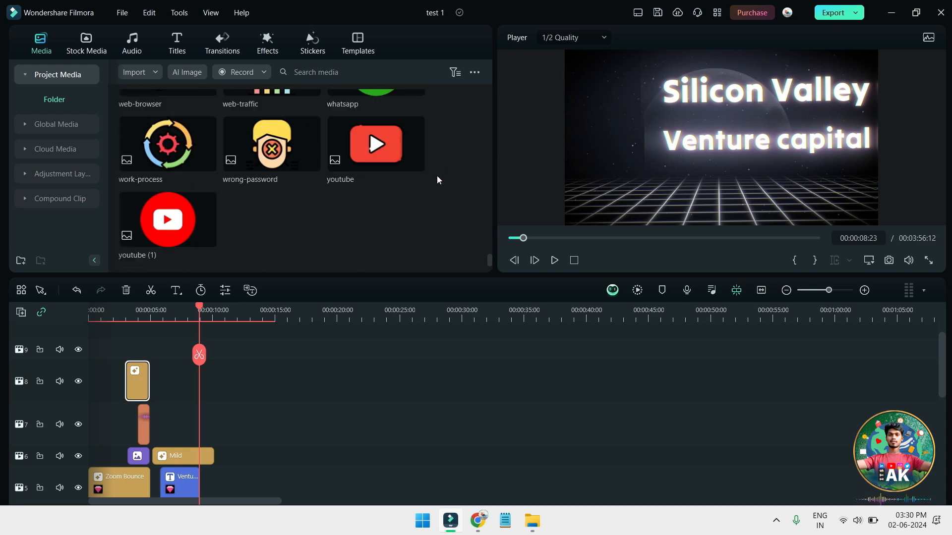
scroll(414, 200, up, 20)
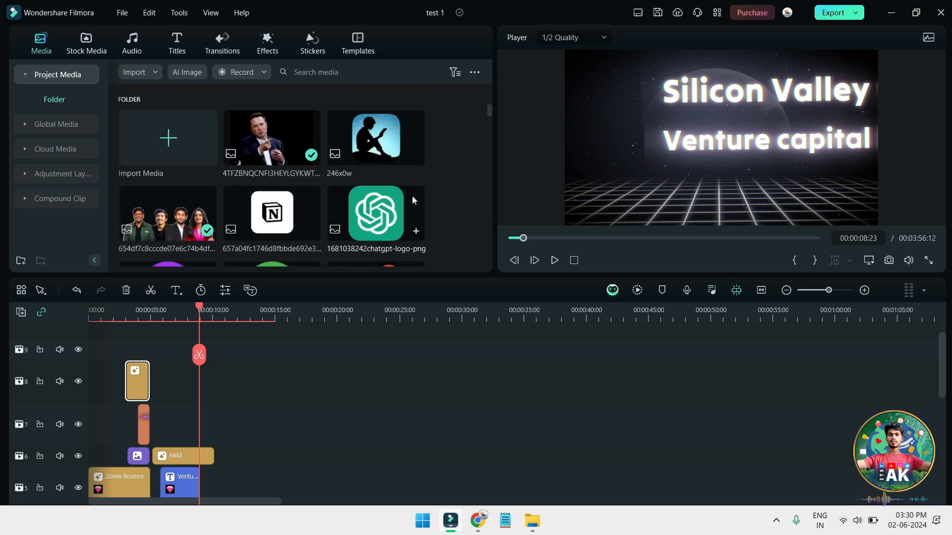
scroll(412, 194, down, 10)
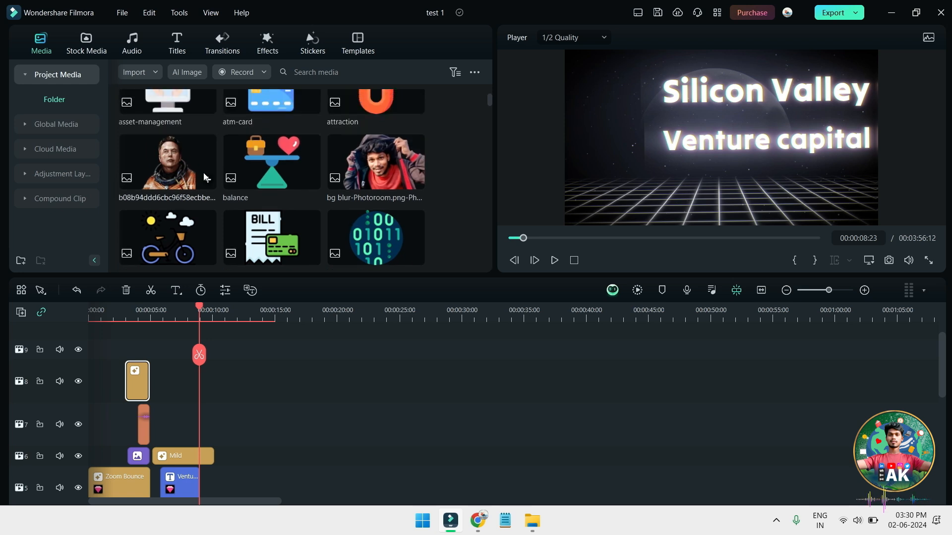
- Add the spacesuit portrait image to track 6 at about 13 seconds and again to track 3 directly after the ak 2 image
drag(245, 318, 281, 422)
scroll(280, 421, down, 3)
drag(276, 327, 226, 451)
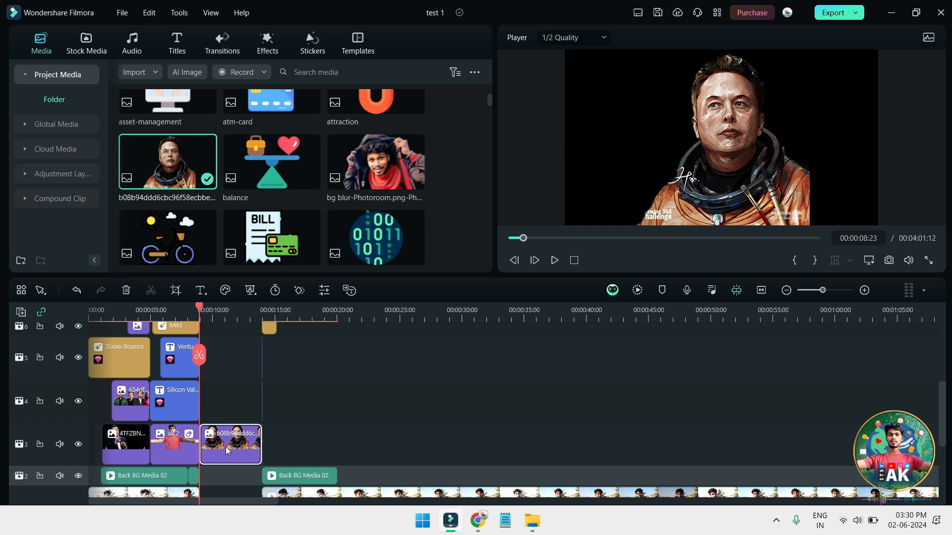
key(ctrl+z)
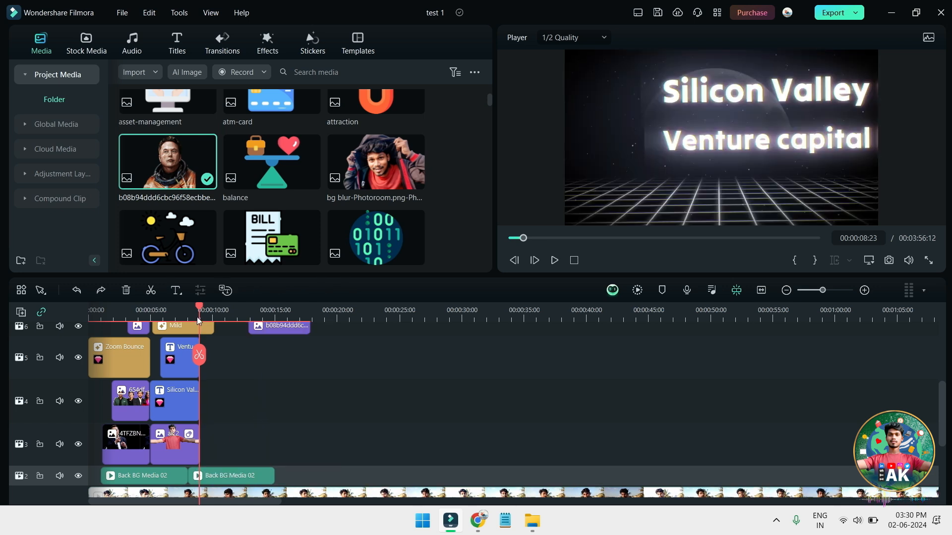
drag(183, 157, 208, 439)
- Move the spacesuit portrait on track 3 to the right edge of the video frame and slightly down, then return to the project media
double_click(212, 438)
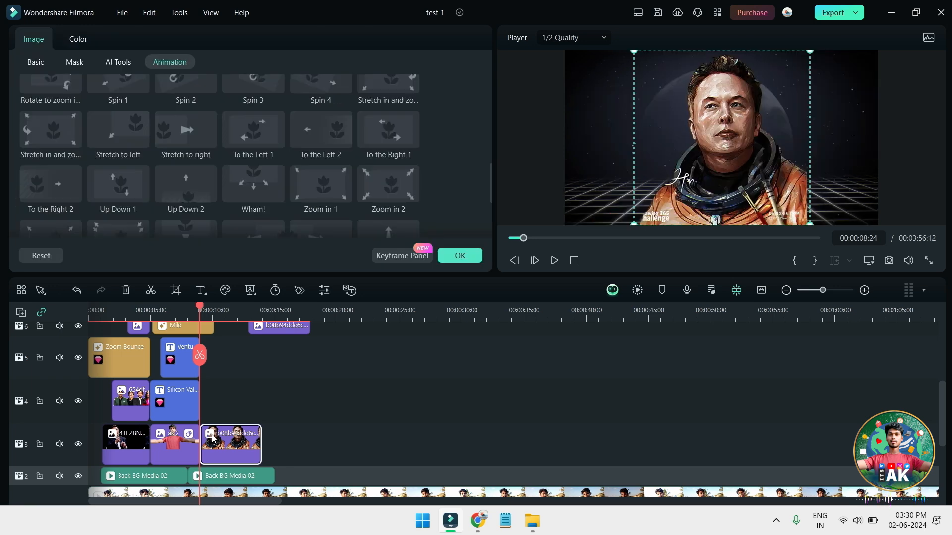
drag(670, 153, 768, 165)
drag(702, 64, 700, 61)
click(454, 255)
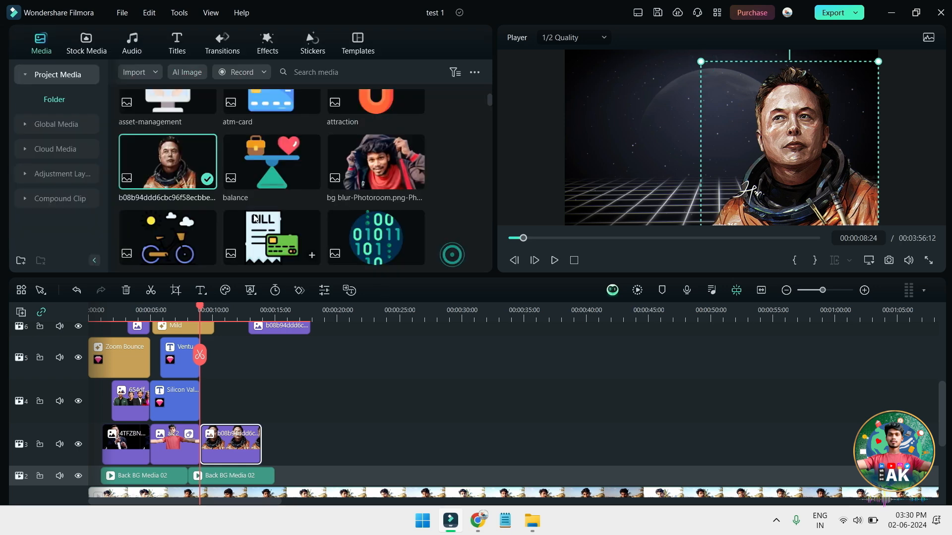
scroll(230, 222, down, 15)
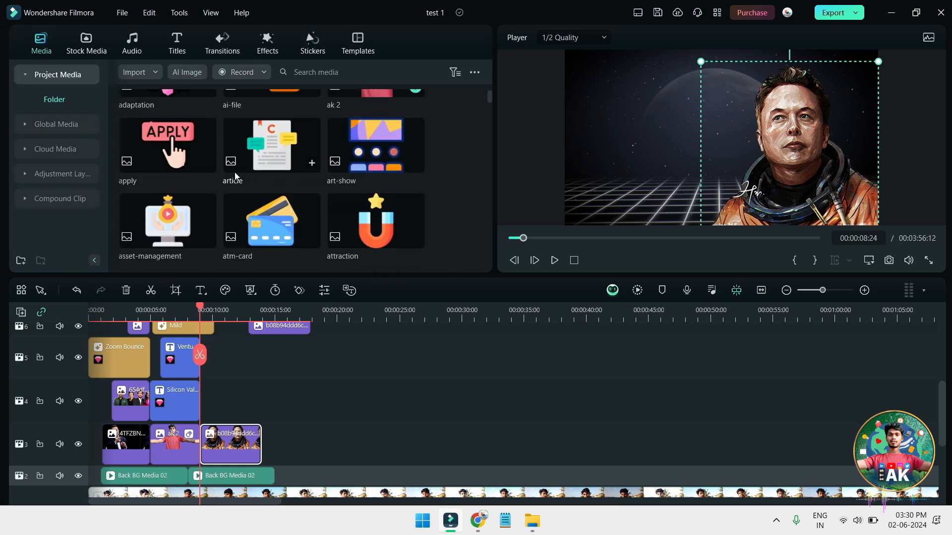
- Add the raised-hand red-shirt portrait to track 4 above the spacesuit image, place it at the frame's left side and preview it
scroll(279, 162, down, 12)
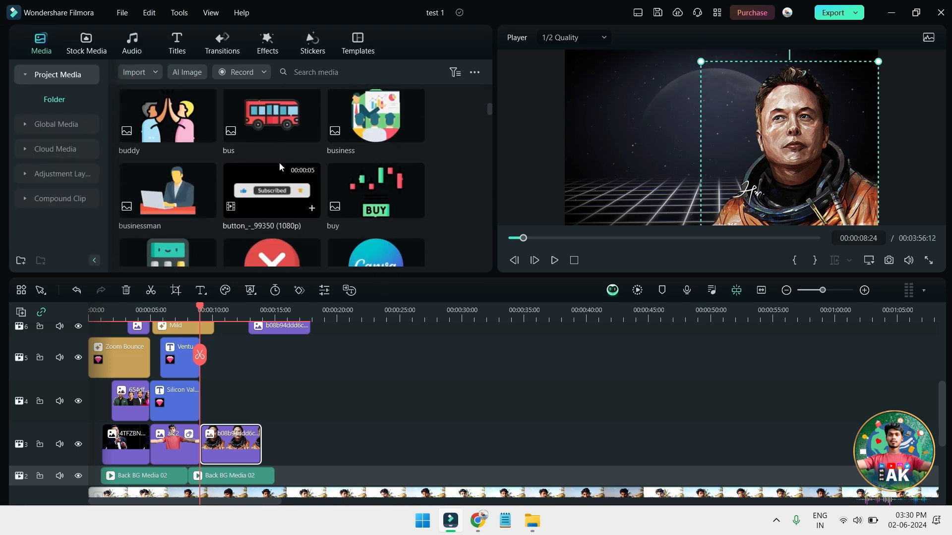
scroll(281, 168, down, 12)
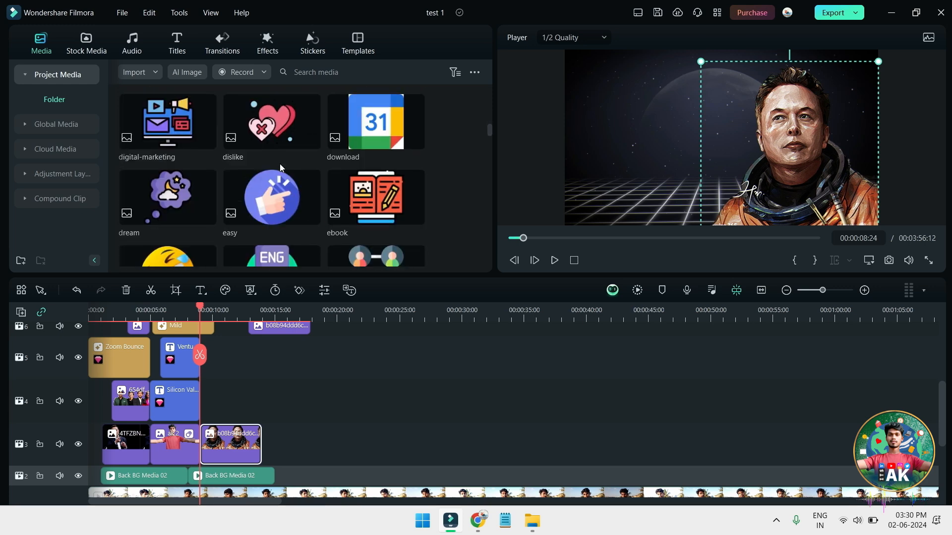
scroll(281, 170, down, 8)
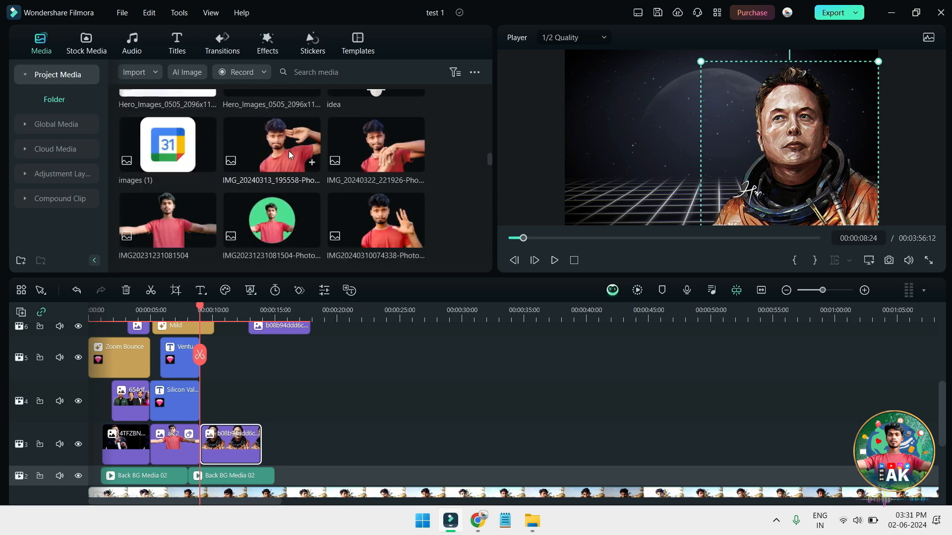
scroll(412, 230, down, 2)
drag(283, 330, 230, 401)
drag(773, 164, 583, 174)
key(space)
key(space)
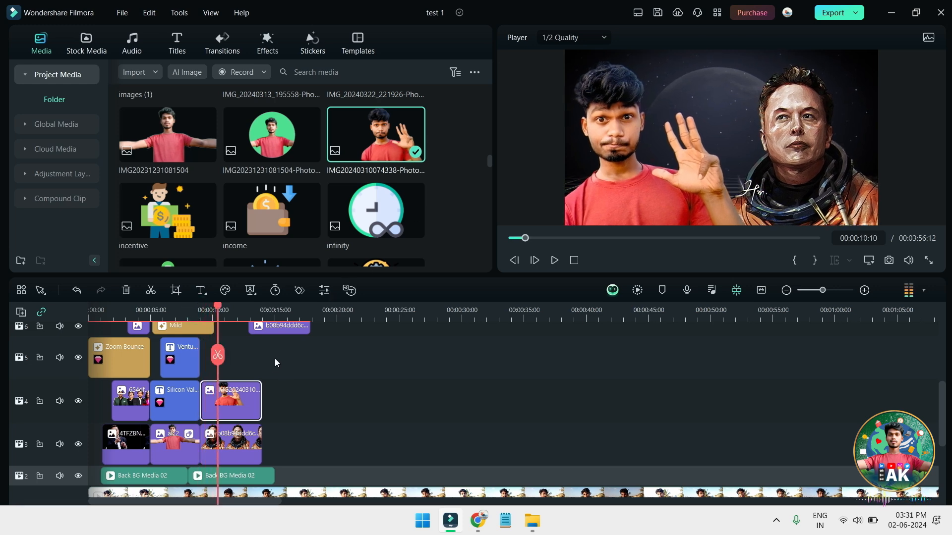
- Shift the spare spacesuit image to a later spot on track 5 and extend the Mild effect to the end of the two portraits
scroll(233, 364, up, 1)
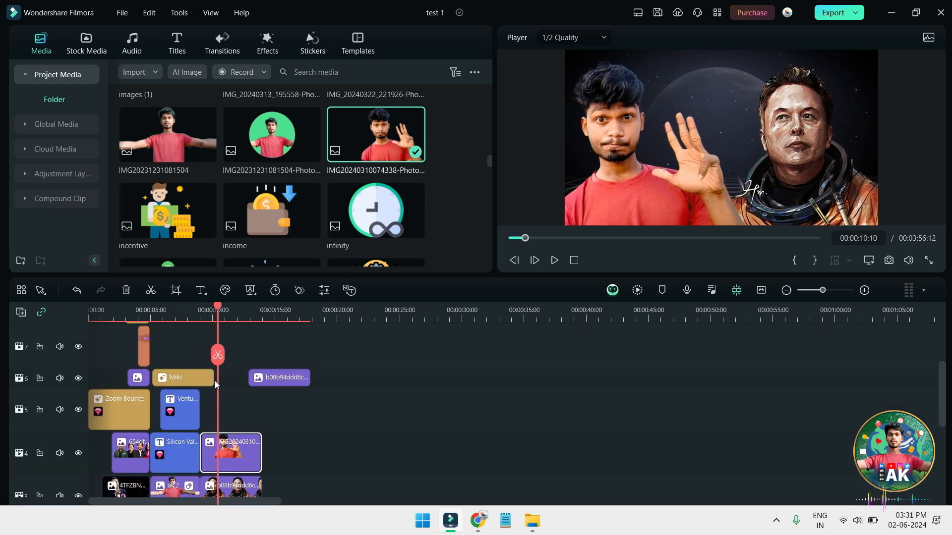
drag(211, 377, 341, 407)
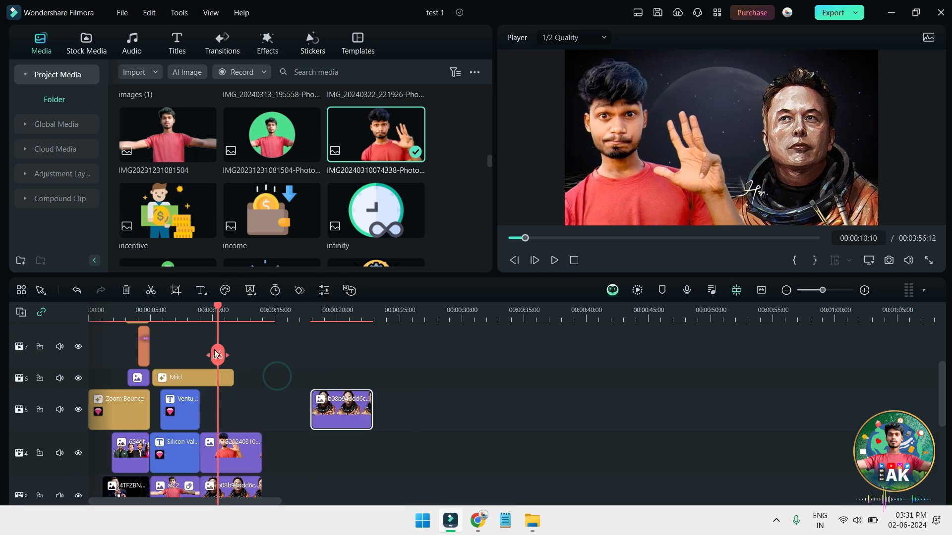
drag(233, 385, 258, 385)
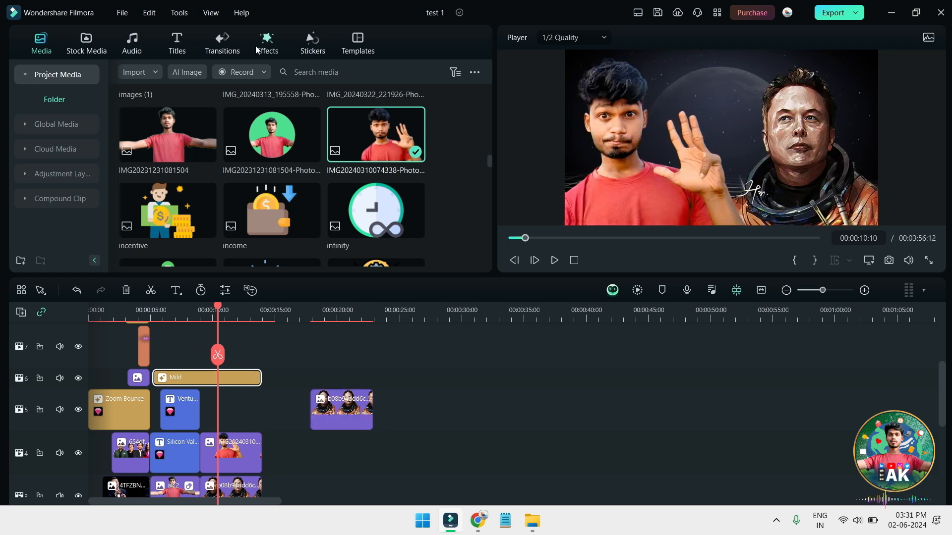
- Try the Scroll to Zoom effect on track 5 above the two portraits, preview it from 00:00:08:24 and undo it
click(263, 44)
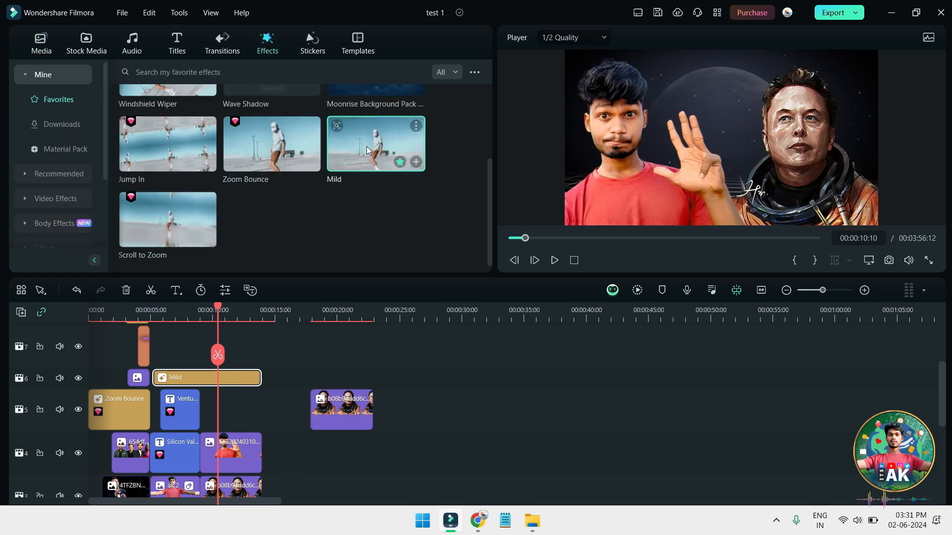
drag(167, 223, 220, 409)
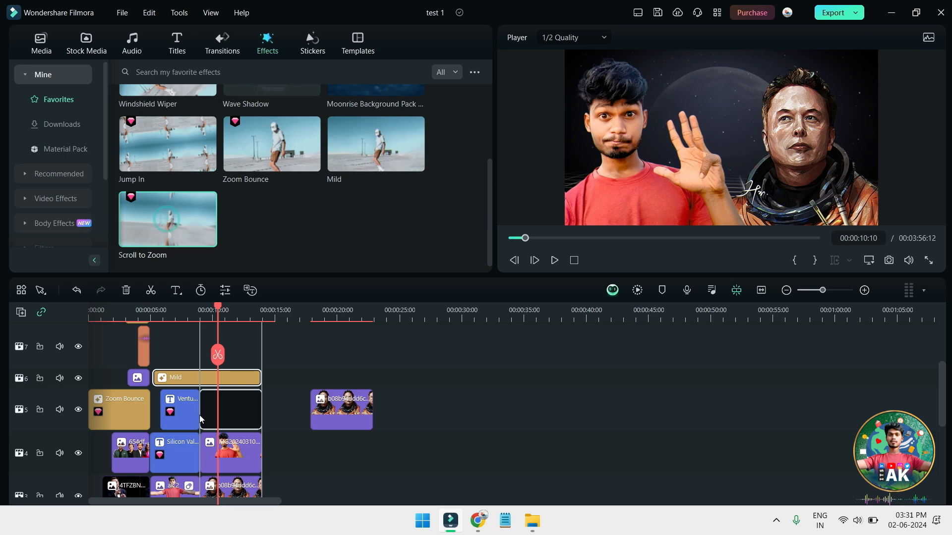
drag(219, 306, 201, 308)
key(space)
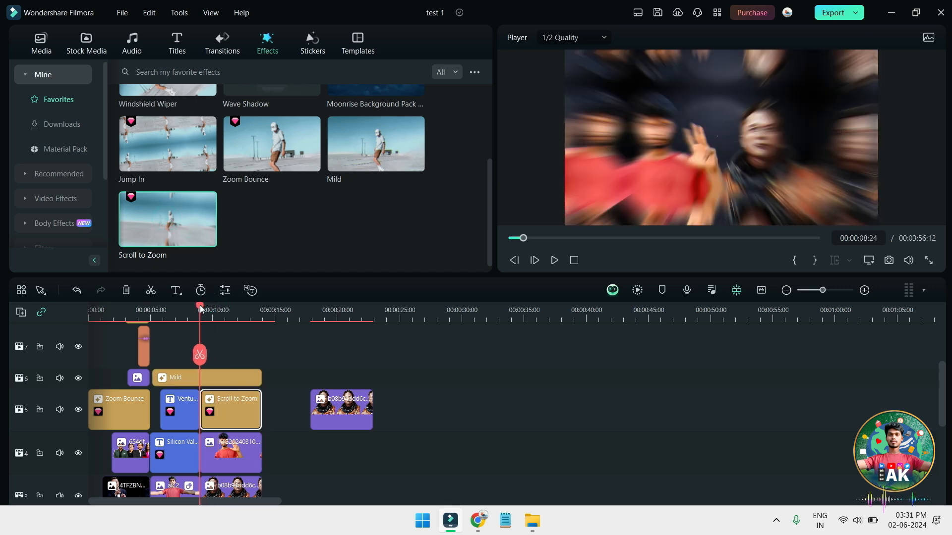
key(space)
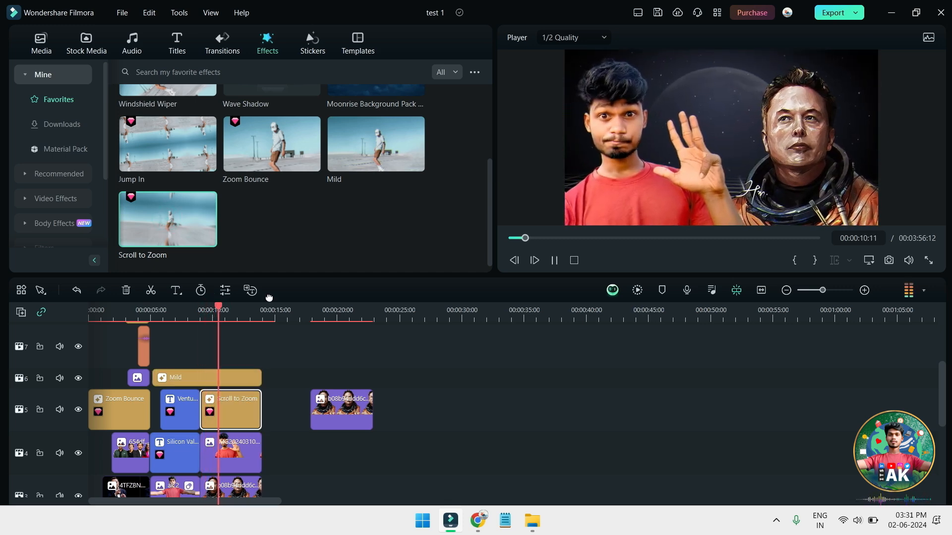
key(ctrl+z)
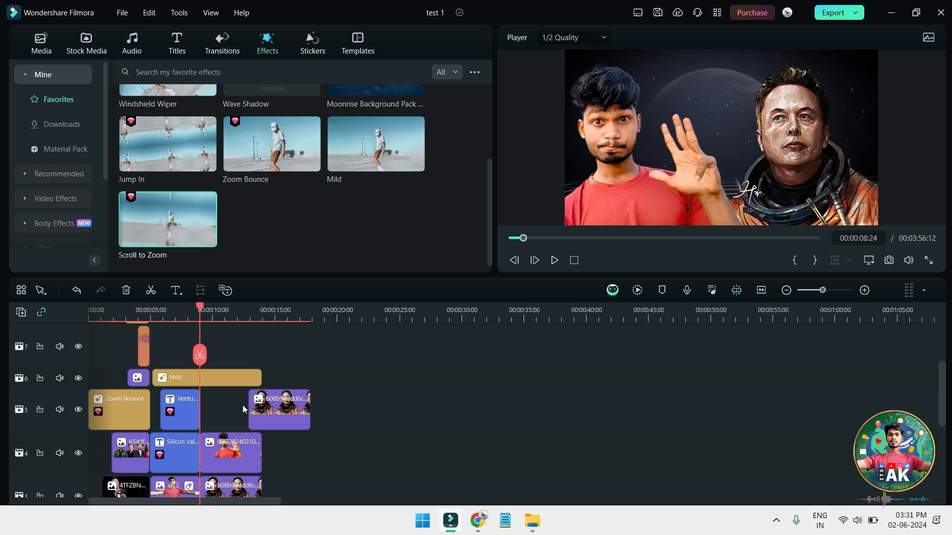
- Delete the spare spacesuit image from track 5, add the Throw In effect above the two portraits and preview it
drag(275, 411, 415, 412)
key(Delete)
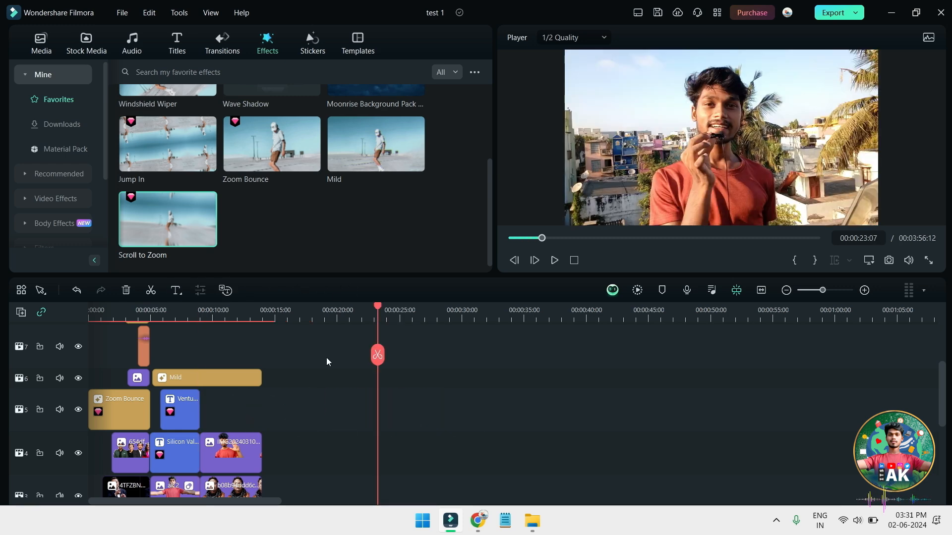
scroll(346, 227, up, 3)
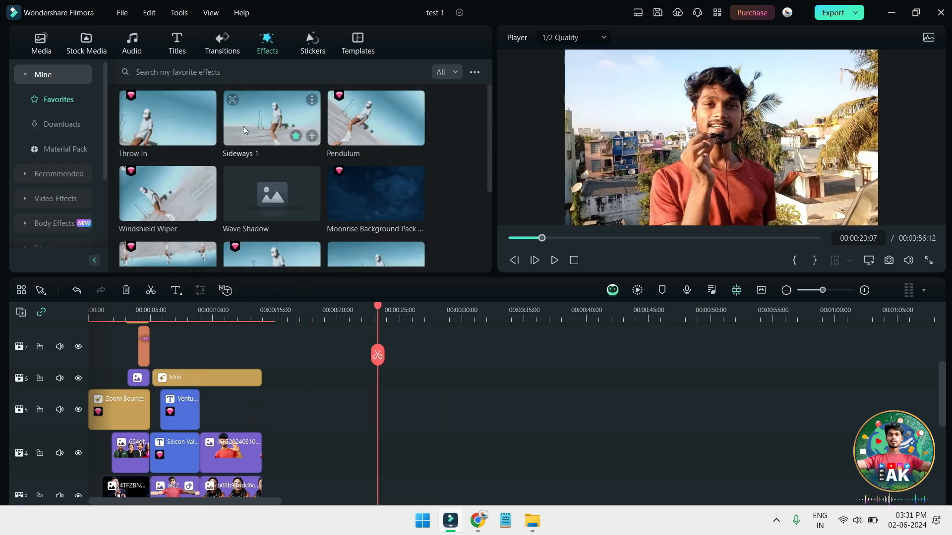
drag(145, 132, 221, 409)
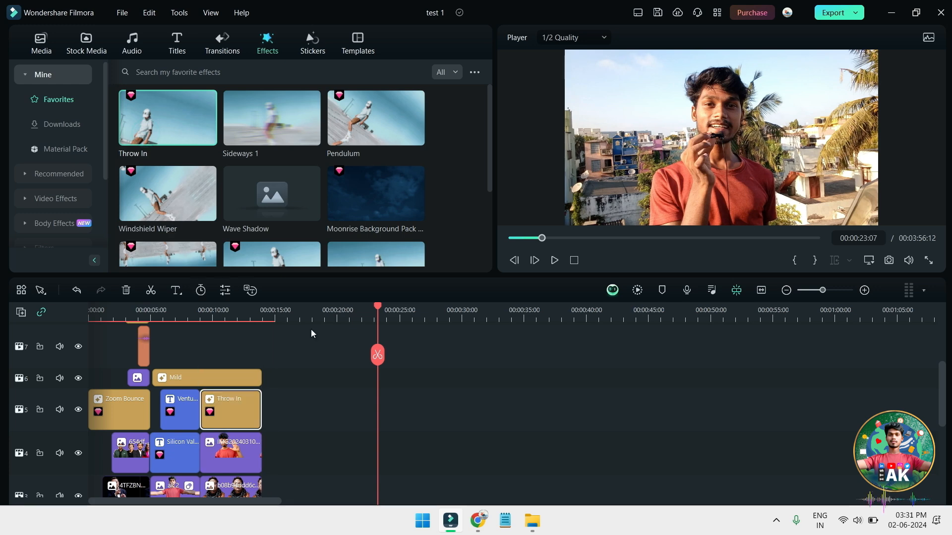
drag(373, 310, 317, 312)
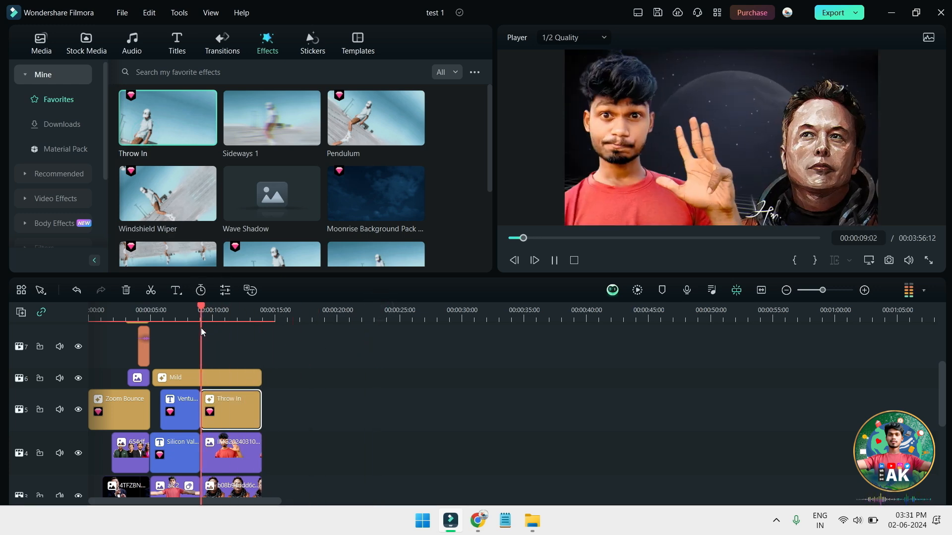
- Apply the To the Right 2 animation to the raised-hand portrait and To the Left 2 to the spacesuit portrait, then preview them
scroll(238, 399, down, 3)
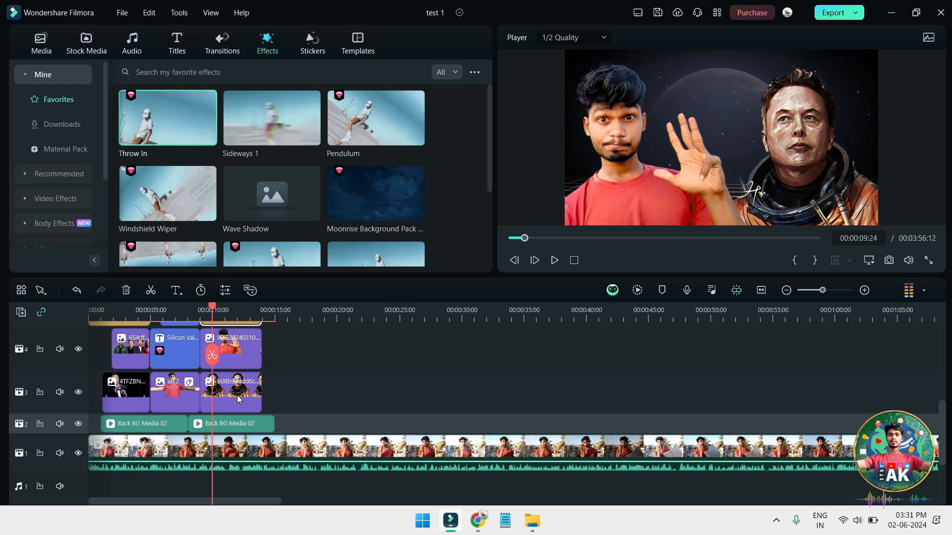
double_click(237, 360)
double_click(66, 193)
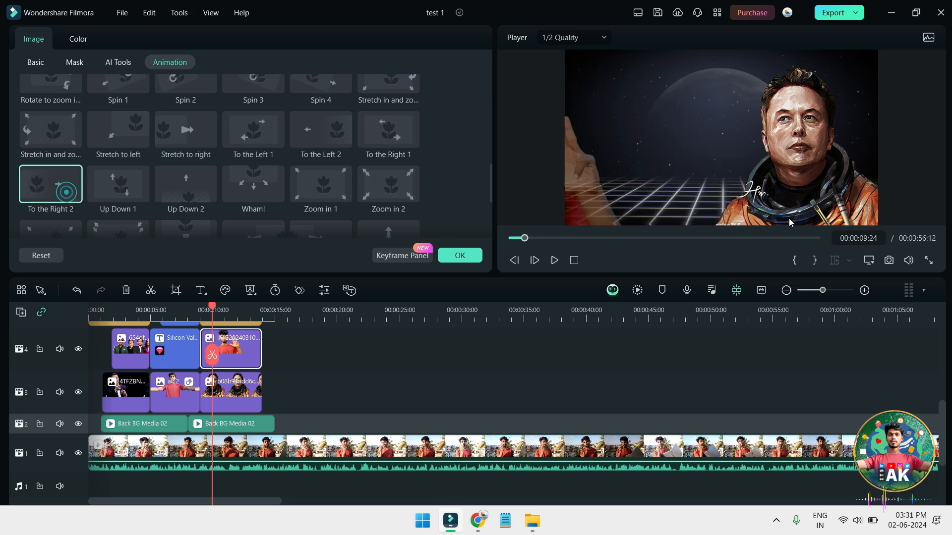
click(227, 397)
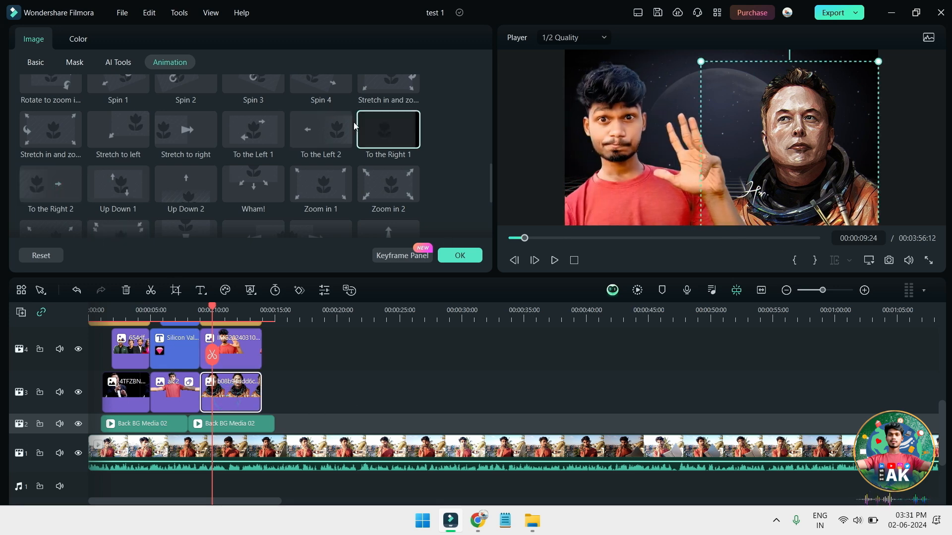
double_click(320, 130)
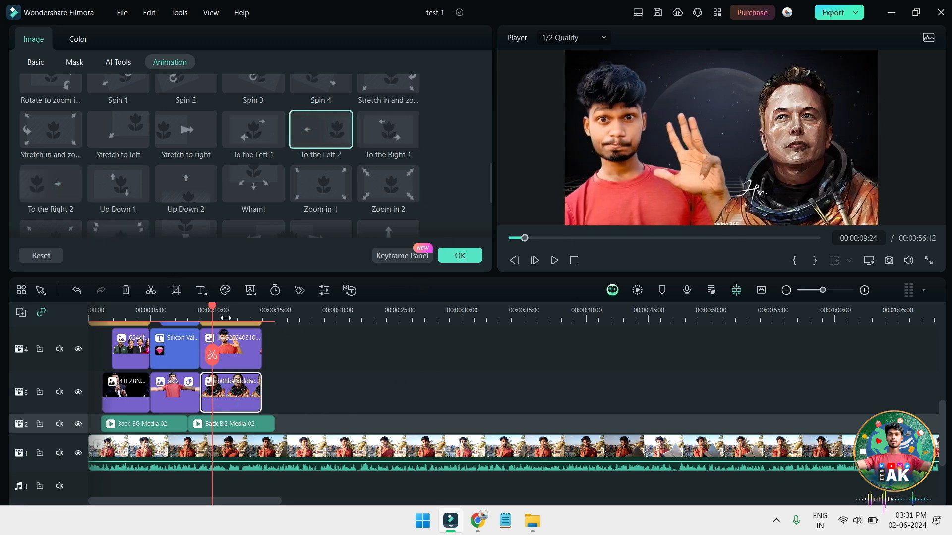
drag(211, 315, 204, 315)
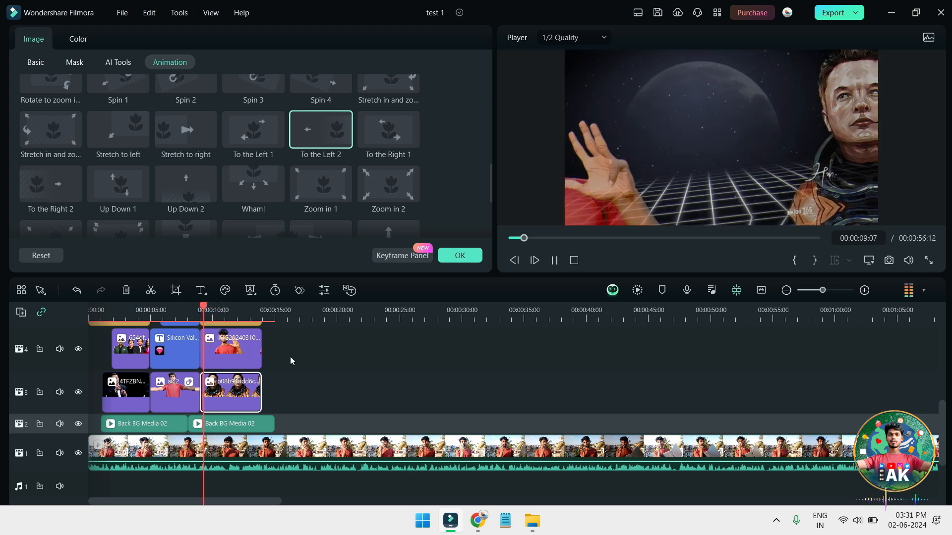
scroll(291, 361, up, 3)
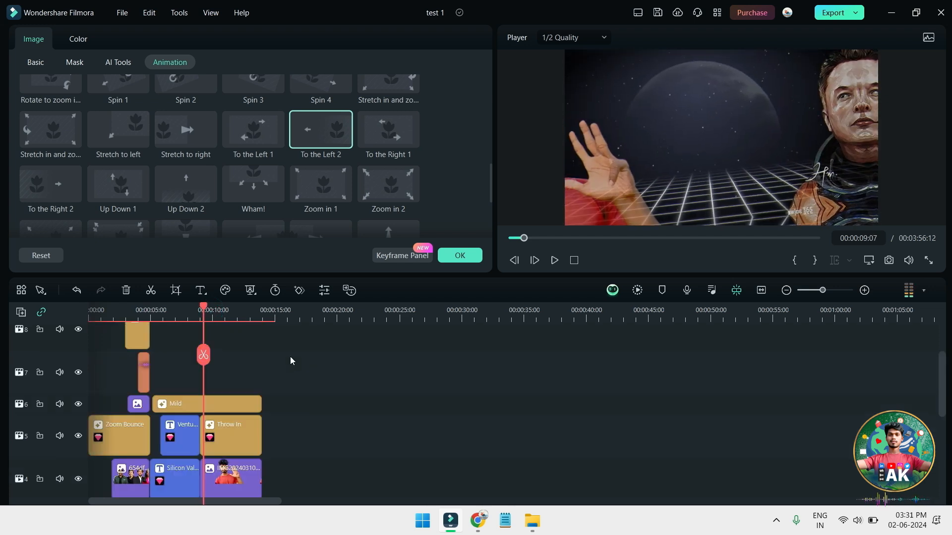
click(446, 255)
- Search the stickers for "question" and browse to the Emotional Materials sticker with rows of question marks
click(312, 43)
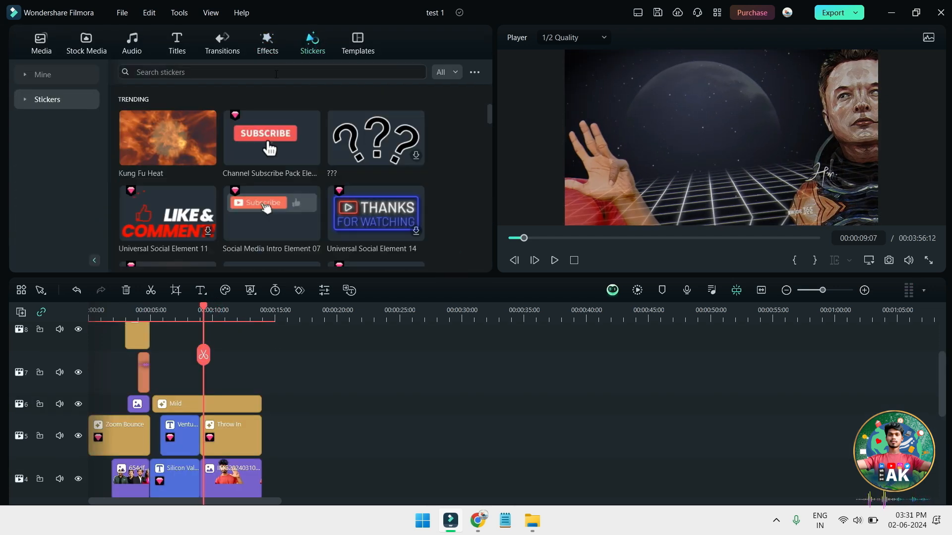
click(274, 74)
text(q)
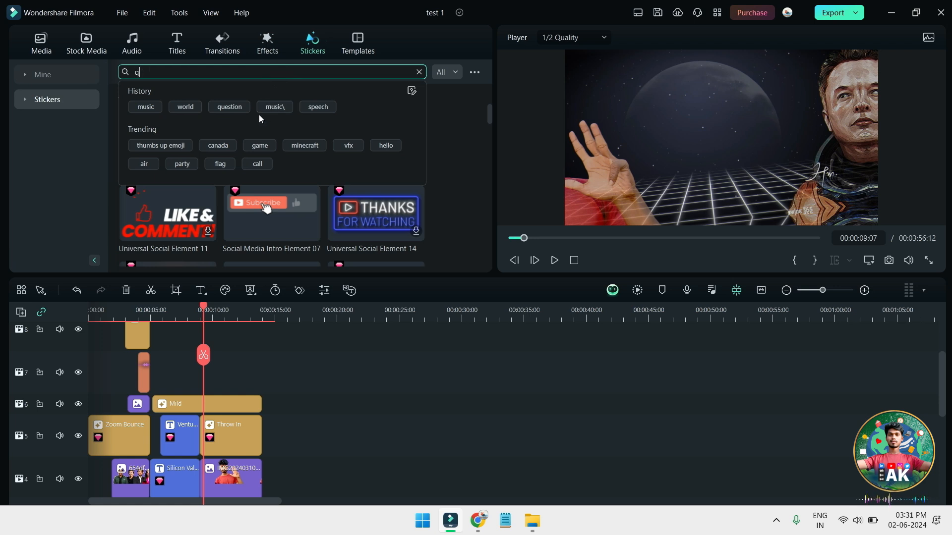
text(uestion)
key(Return)
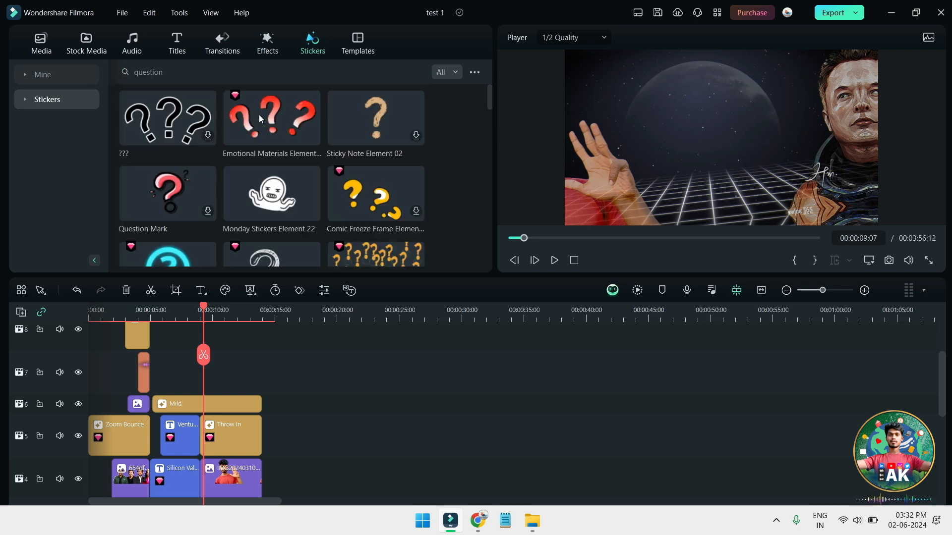
scroll(263, 152, down, 6)
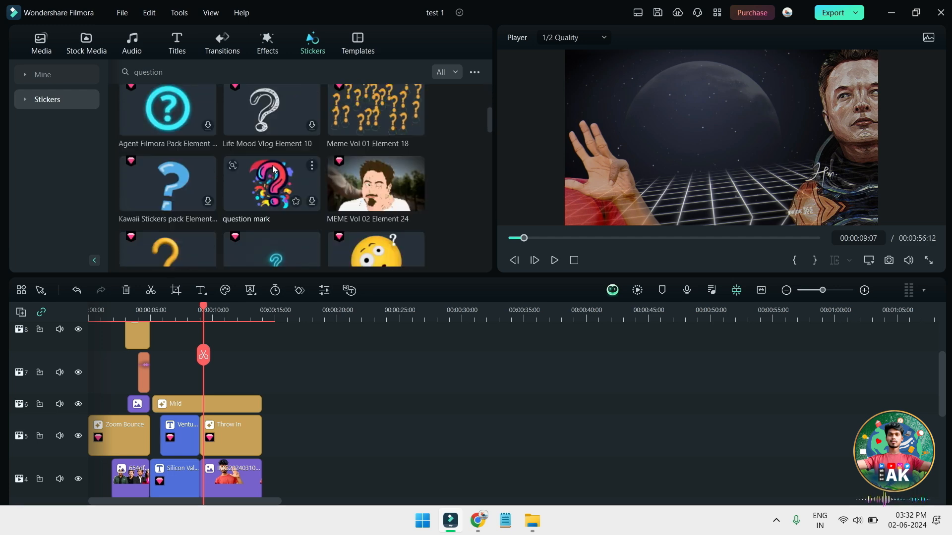
- Move the Mild effect up to track 8 and place the question-mark rows sticker on track 6 directly above the Throw In effect
drag(177, 195, 368, 410)
drag(239, 408, 263, 345)
click(243, 378)
drag(352, 405, 228, 409)
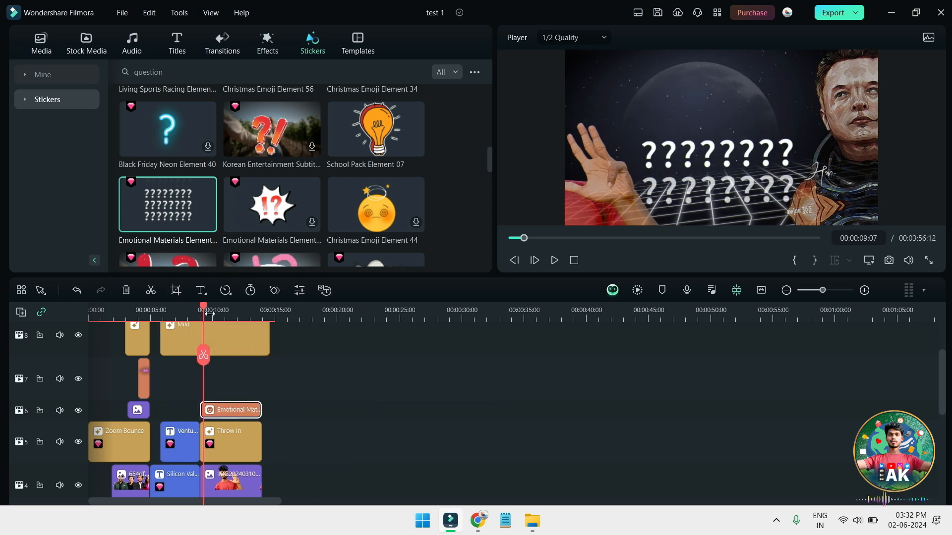
- Play the portrait section repeatedly from its start to check the question-mark sticker's timing
key(space)
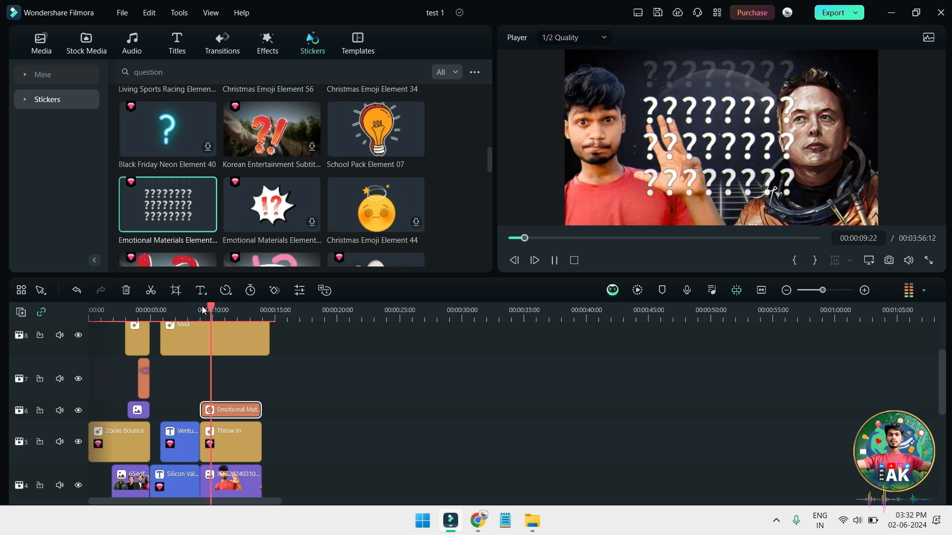
key(space)
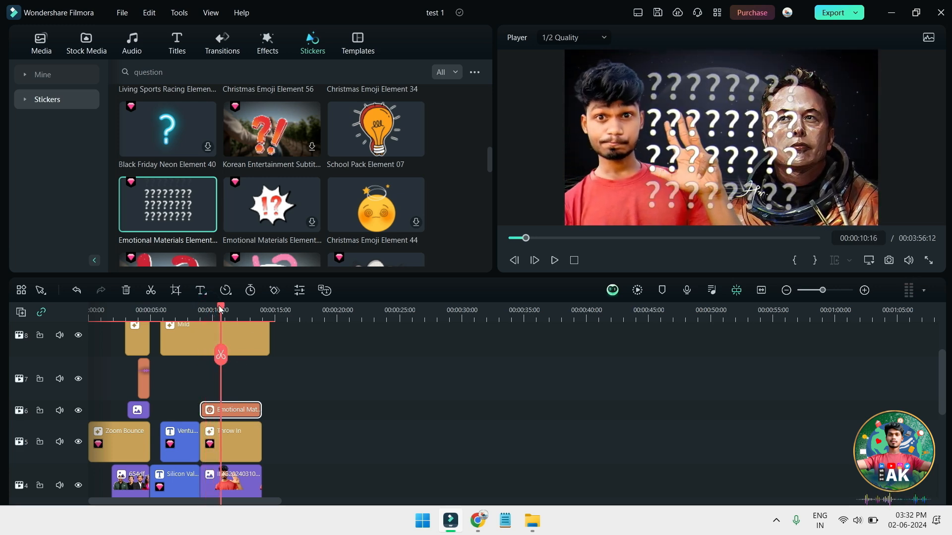
click(196, 310)
key(space)
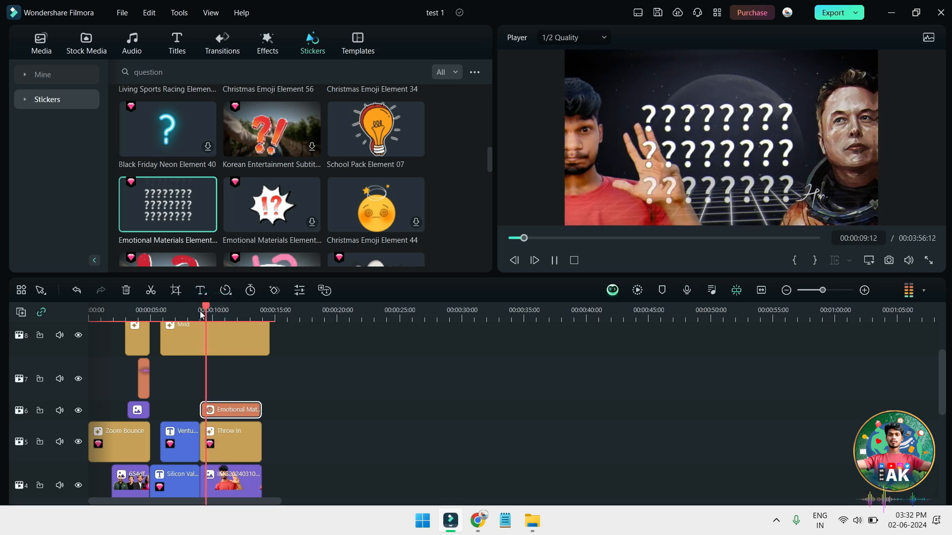
key(space)
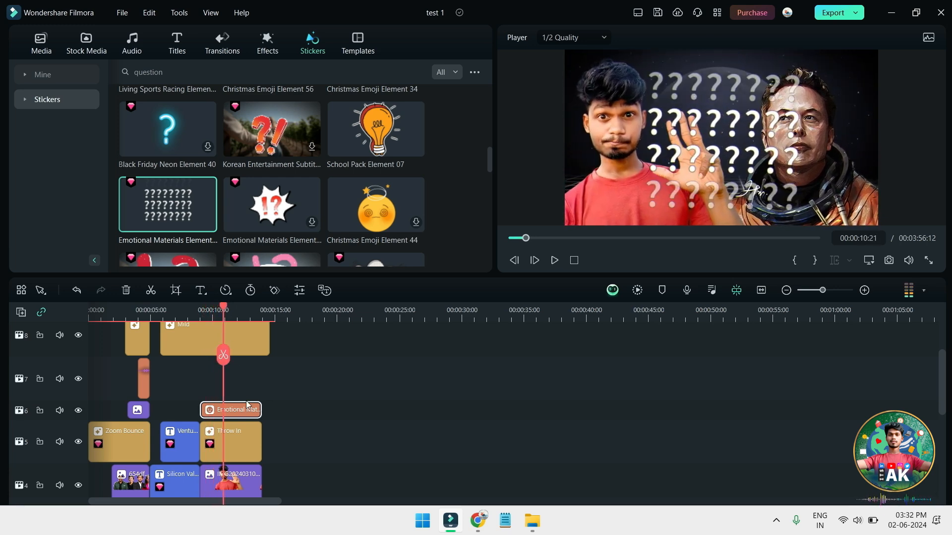
key(space)
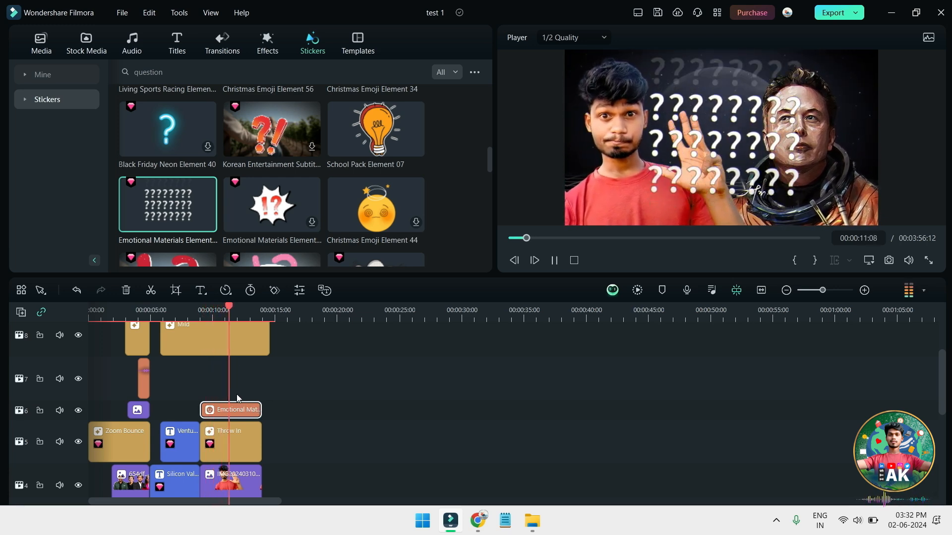
click(200, 317)
key(space)
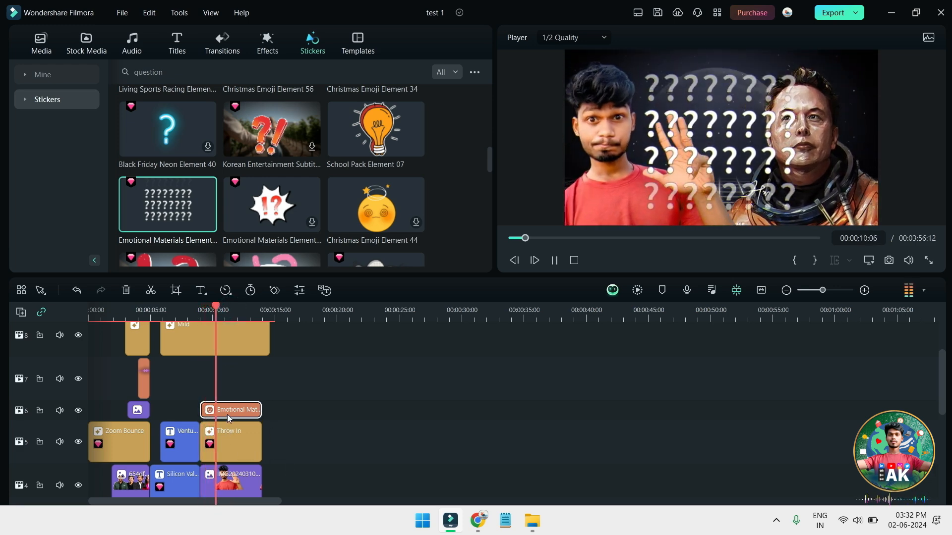
- Shift the question-mark sticker to start at about 00:00:10:05 and trim its end to 00:00:11:10
drag(230, 412, 254, 416)
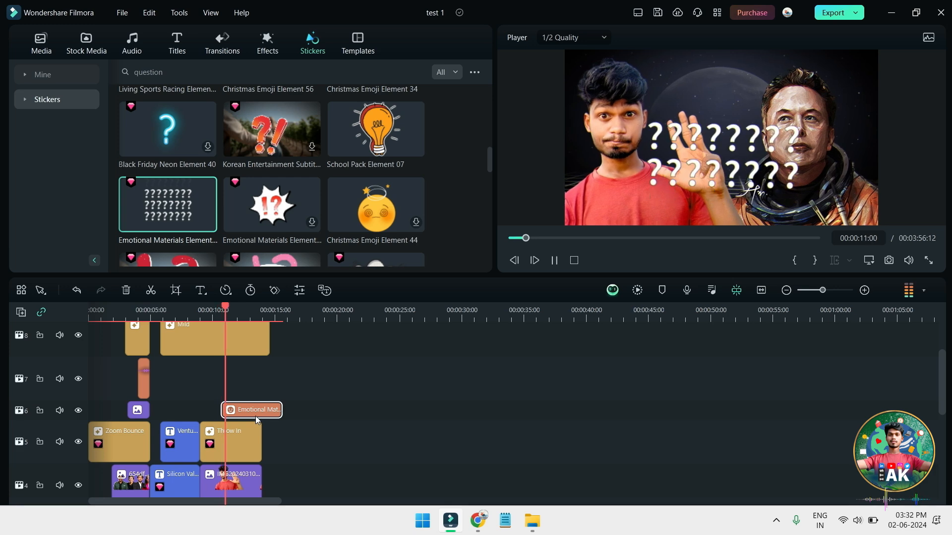
key(space)
drag(232, 309, 207, 309)
key(space)
mouse_move(244, 414)
mouse_down()
mouse_move(271, 412)
mouse_move(231, 415)
mouse_up()
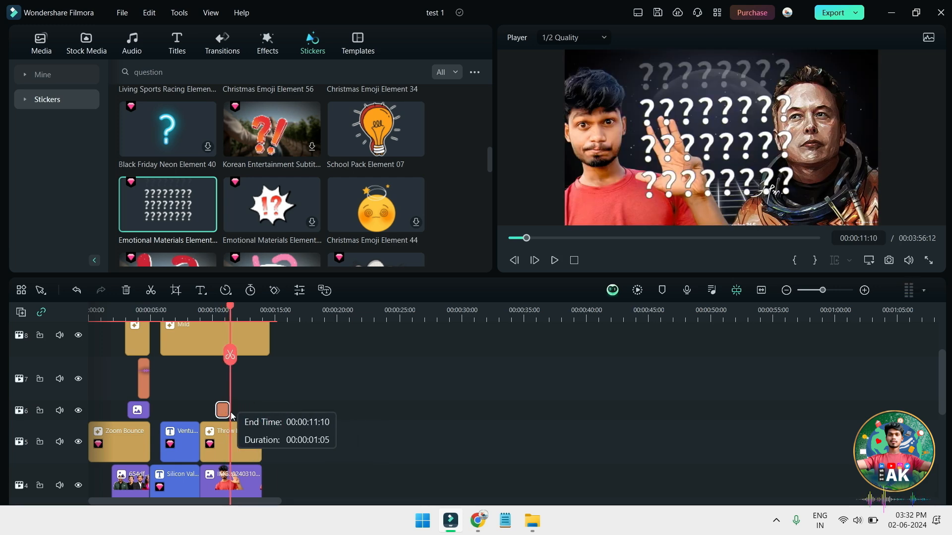
- Browse the trending recommended effects with the playhead at 00:00:09:05
drag(230, 308, 203, 309)
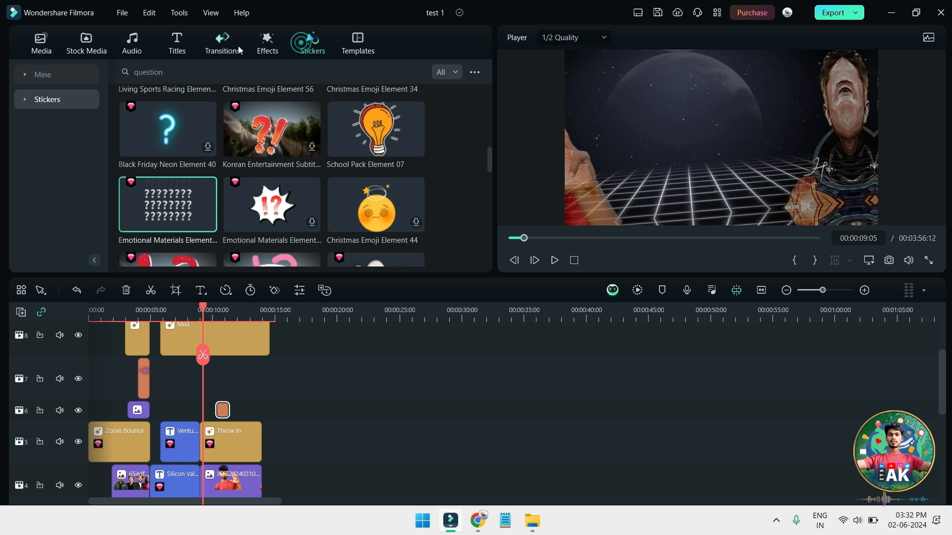
click(259, 43)
click(305, 47)
click(209, 70)
click(218, 41)
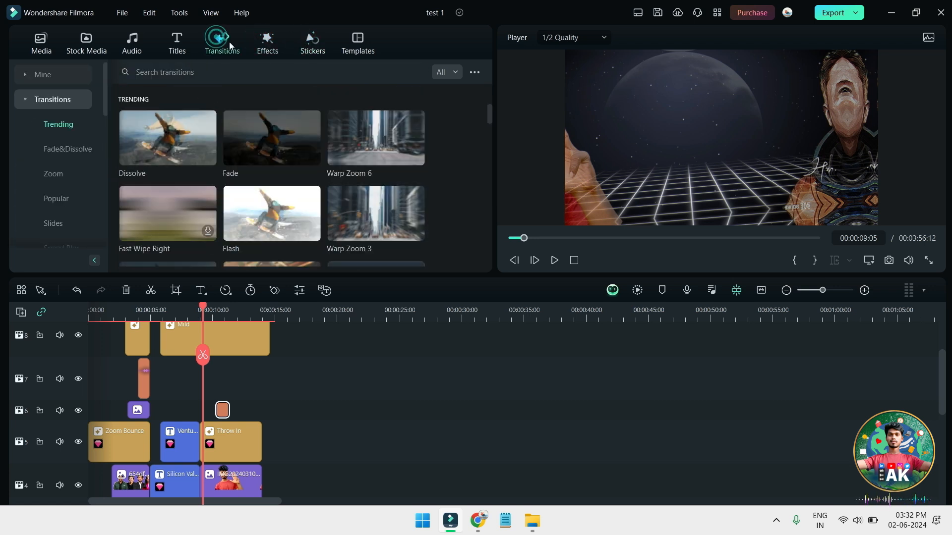
click(260, 45)
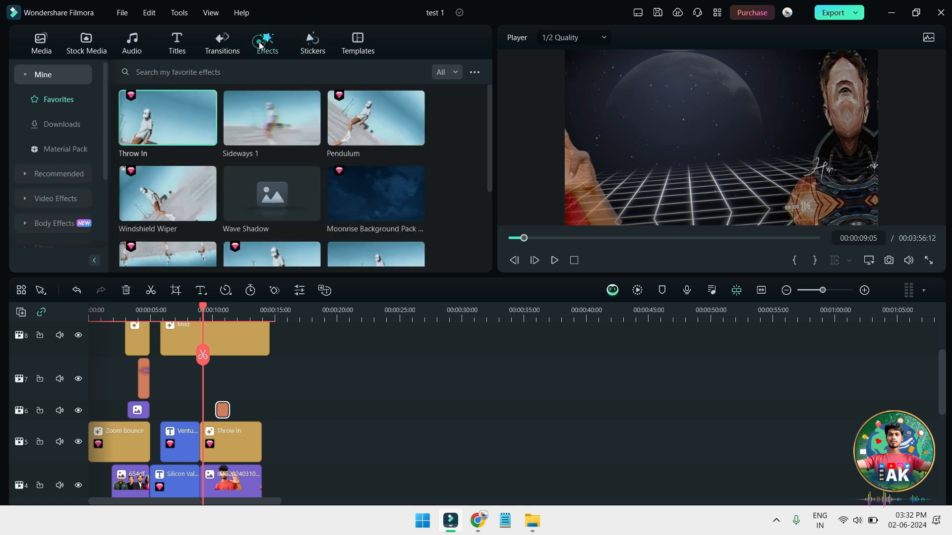
click(70, 169)
scroll(332, 198, down, 5)
scroll(332, 197, down, 10)
- Search the effects for "glass" and look through the matching effects
click(251, 70)
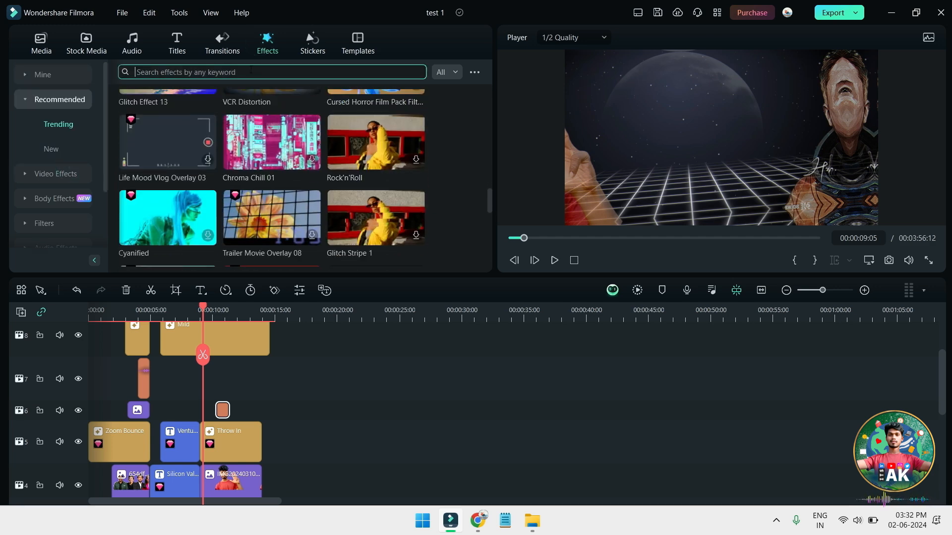
text(glass)
key(Return)
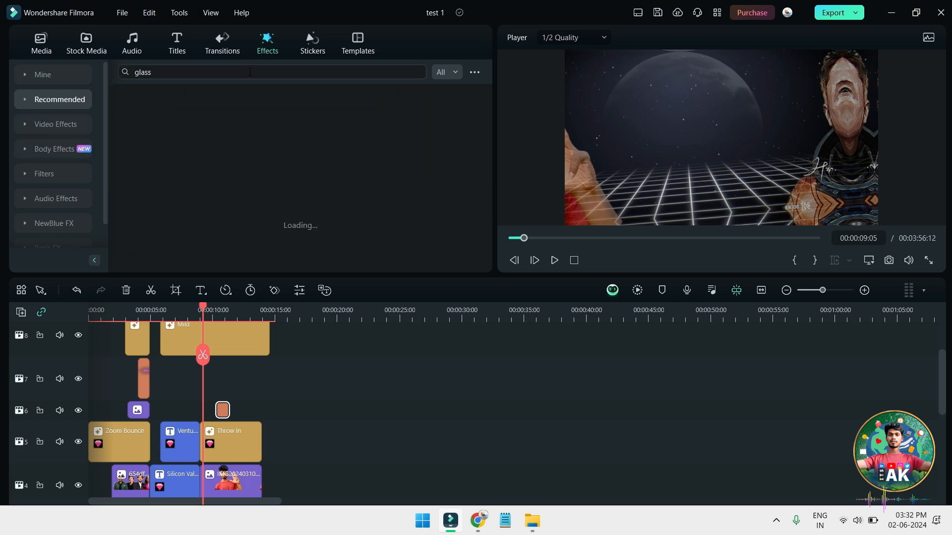
scroll(362, 382, down, 2)
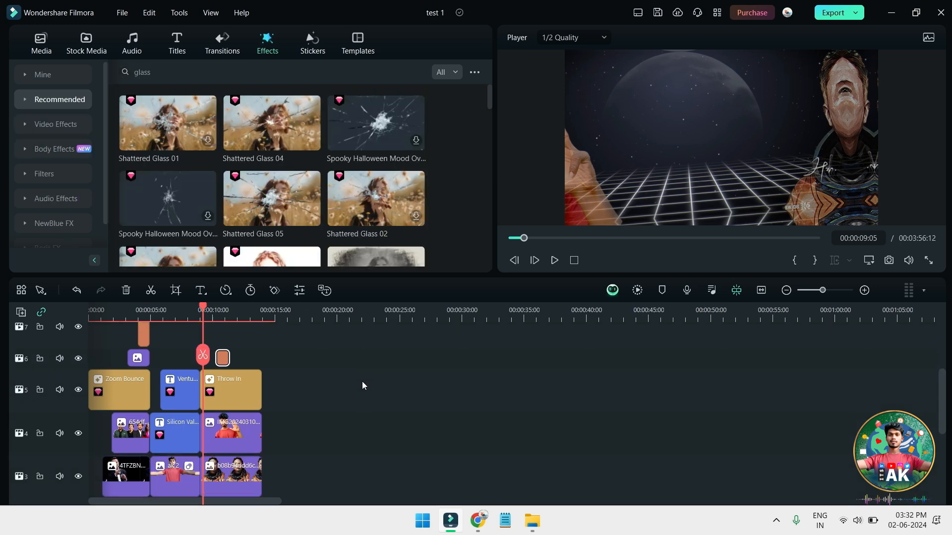
scroll(363, 184, down, 4)
scroll(364, 185, down, 10)
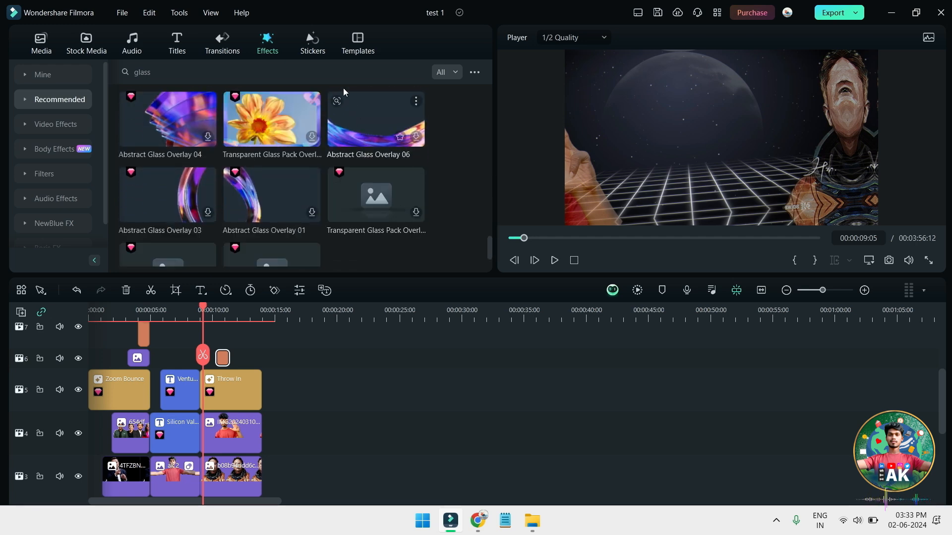
- Search the stickers for "glass"
click(313, 44)
click(264, 73)
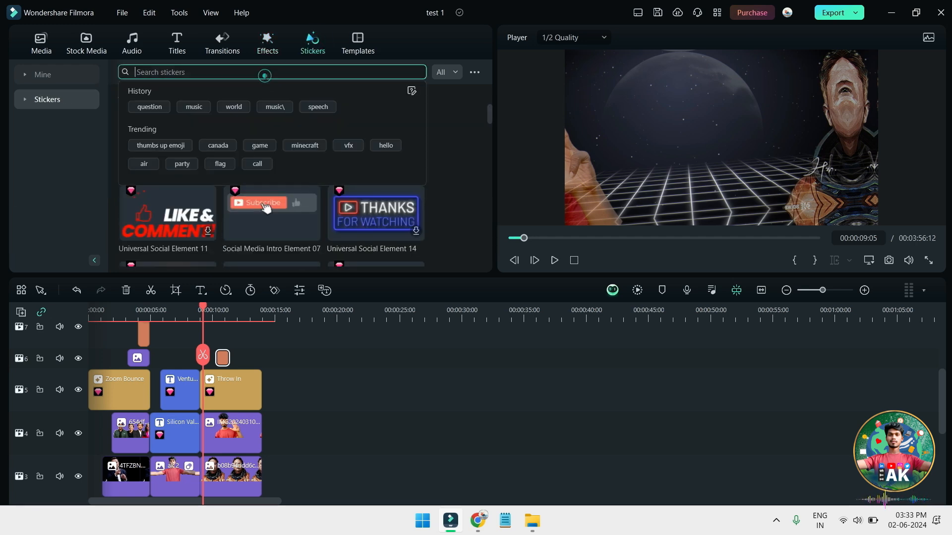
text(glass)
key(Return)
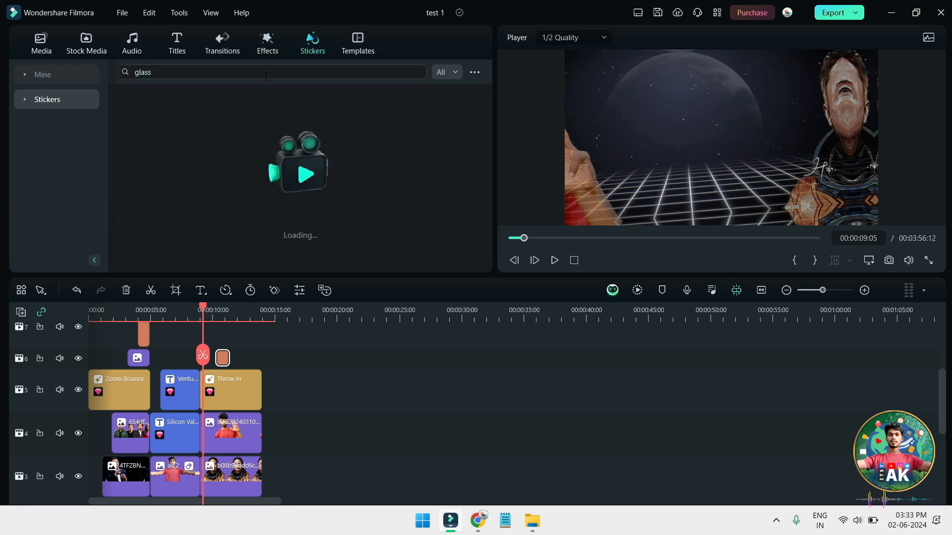
scroll(317, 403, down, 3)
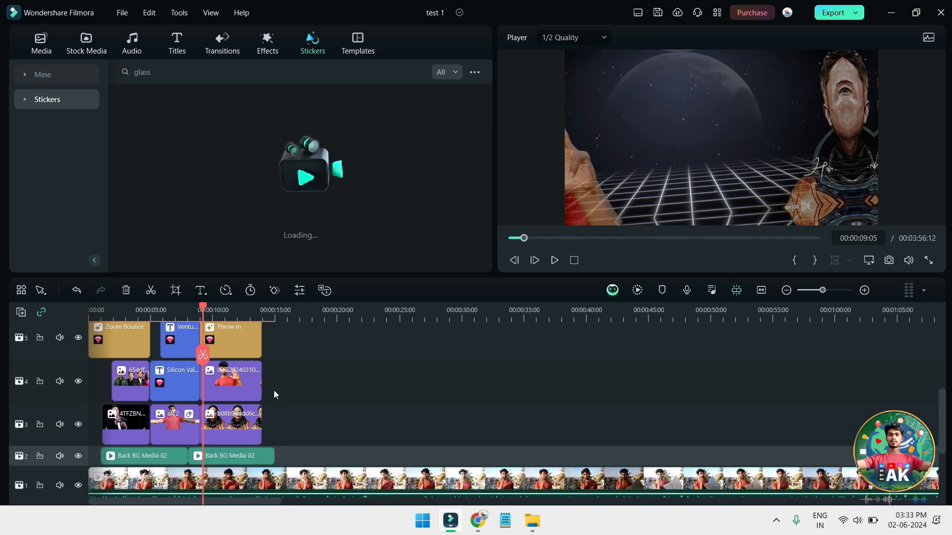
- Preview the Shades sticker with the playback quality set to 1/2
double_click(230, 387)
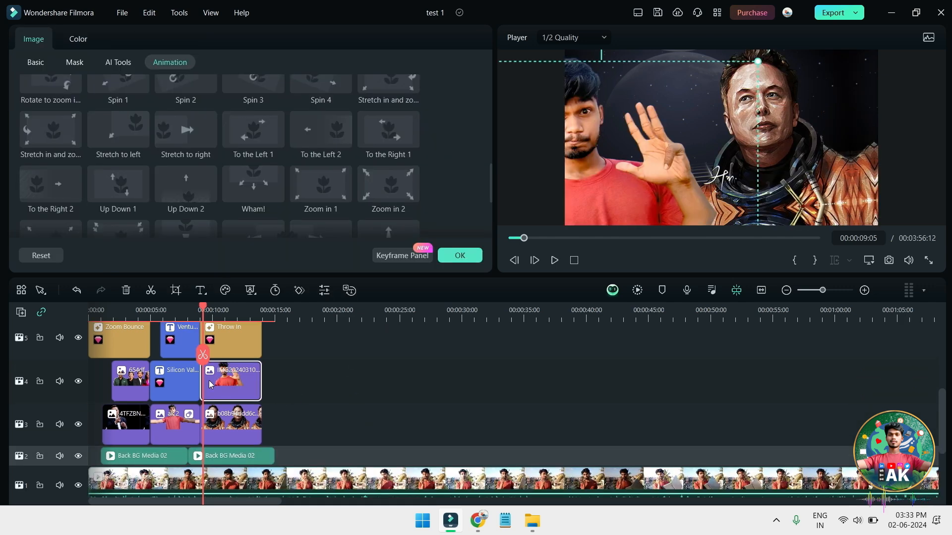
click(213, 313)
click(460, 255)
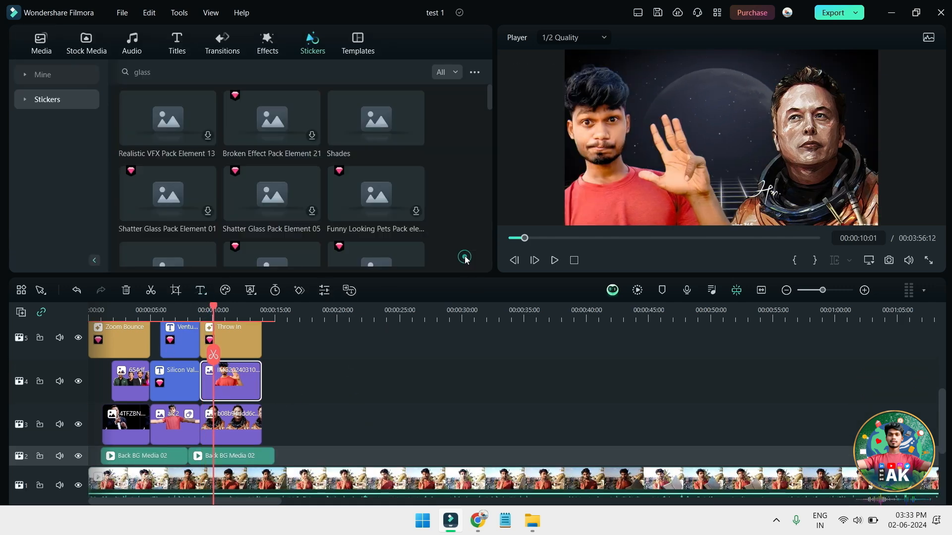
click(380, 118)
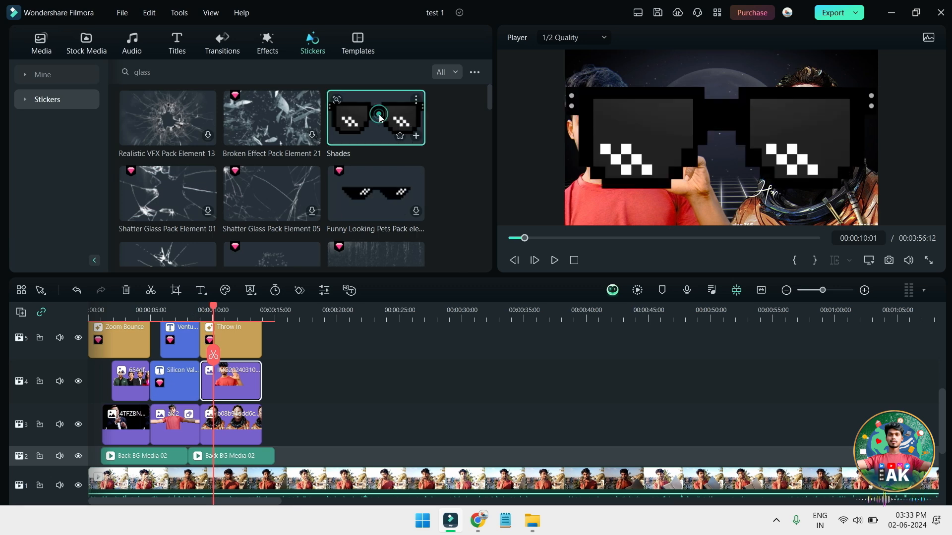
click(574, 37)
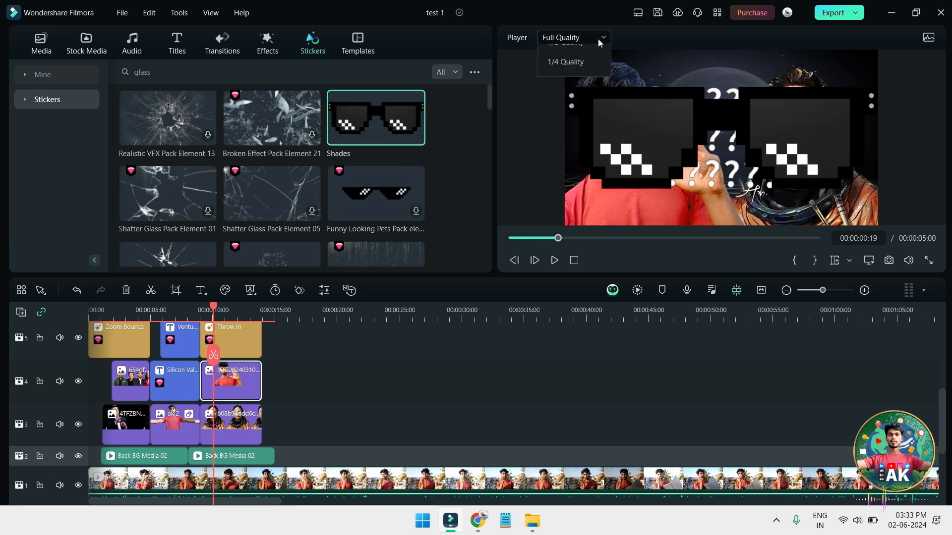
click(565, 82)
- Browse the downloaded effects to find the Pixelglasses effect
click(265, 44)
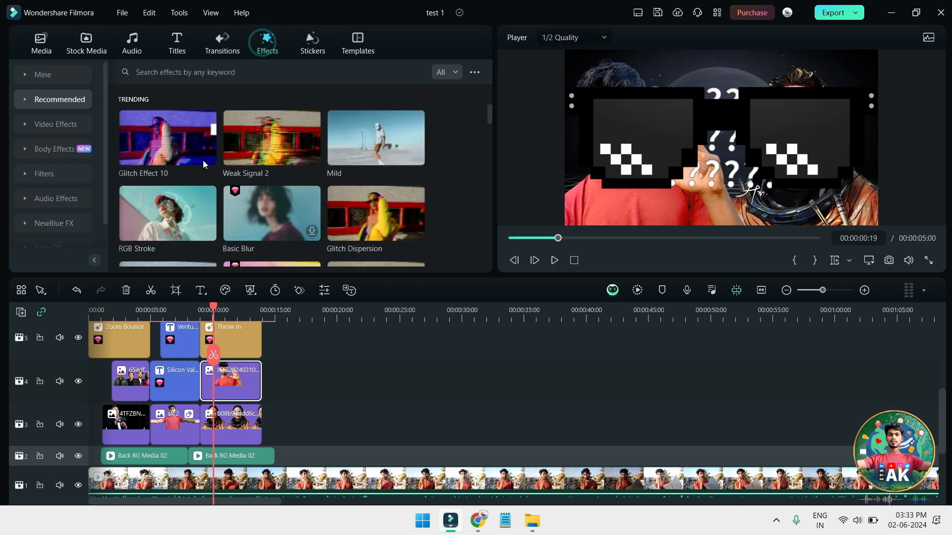
click(67, 130)
click(61, 75)
click(64, 124)
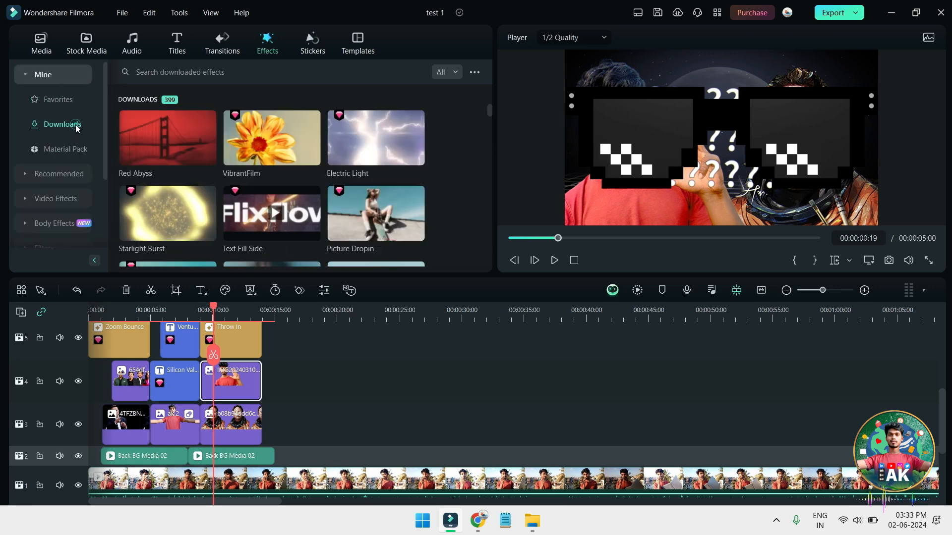
scroll(419, 192, down, 5)
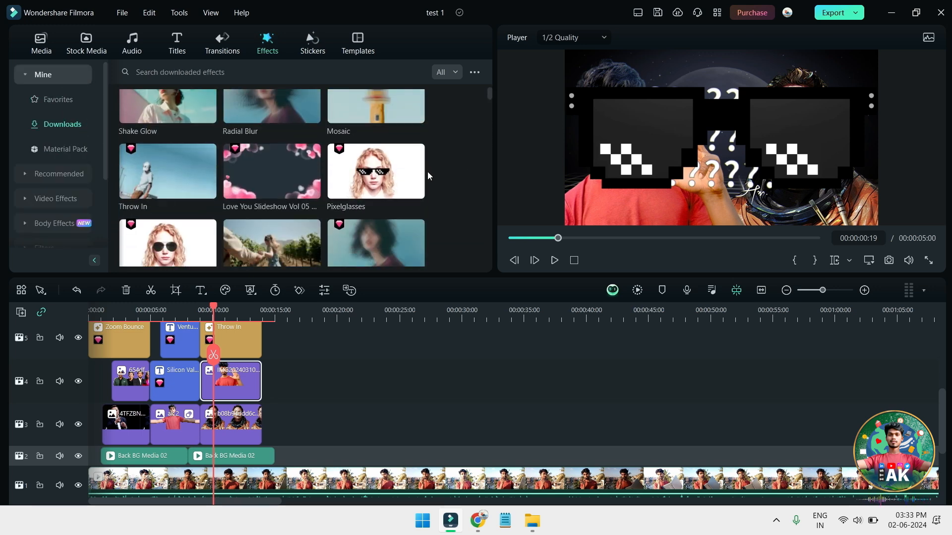
- Try the Pixelglasses effect on track 7, aligned above the Throw In effect, and play the portrait section
drag(365, 179, 302, 347)
drag(313, 402, 236, 402)
click(202, 317)
key(space)
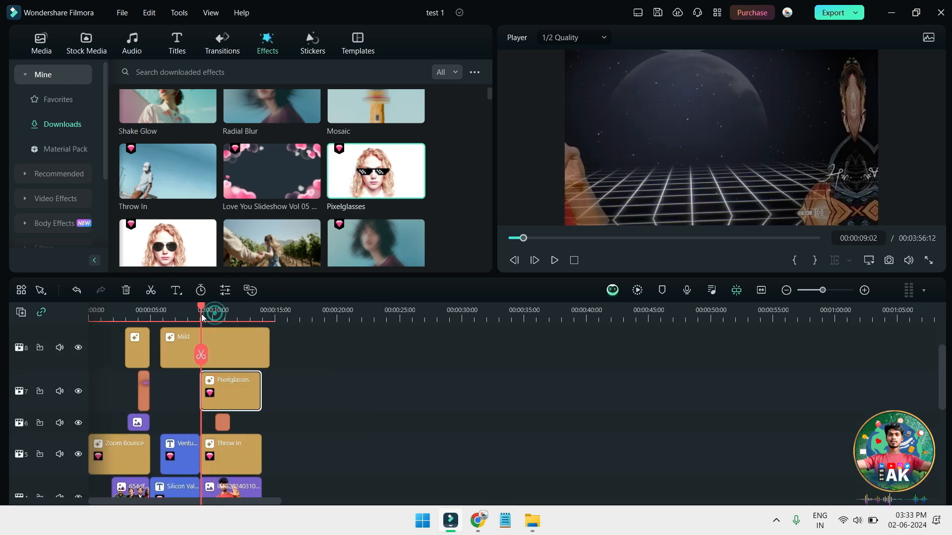
key(space)
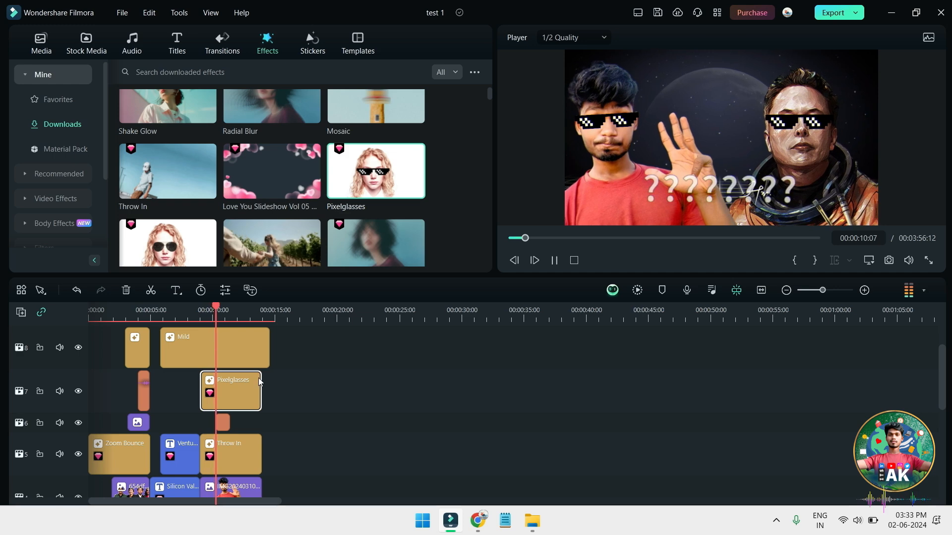
scroll(276, 384, down, 2)
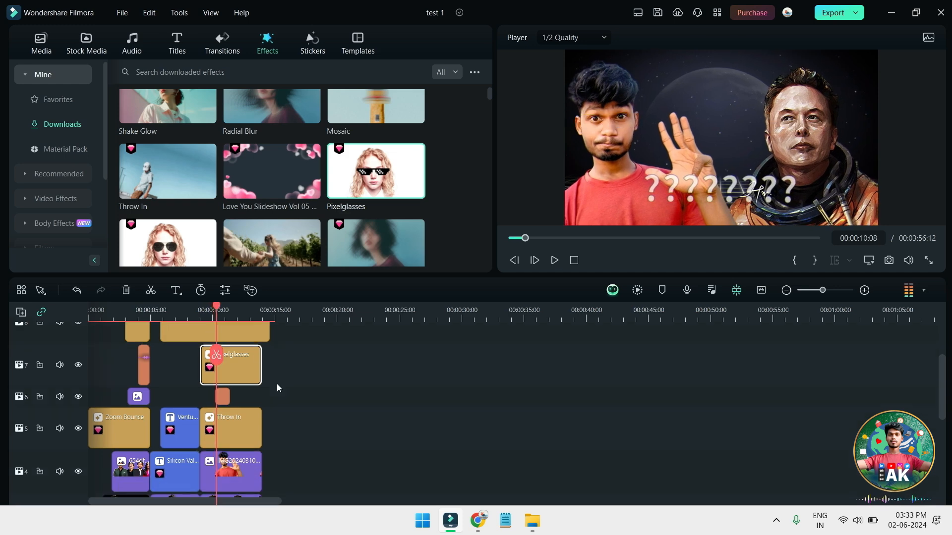
- Apply the Pixelglasses effect directly to both portrait images beneath the Throw In effect, on tracks 3 and 4
click(203, 311)
click(200, 312)
drag(361, 167, 224, 437)
scroll(269, 402, down, 2)
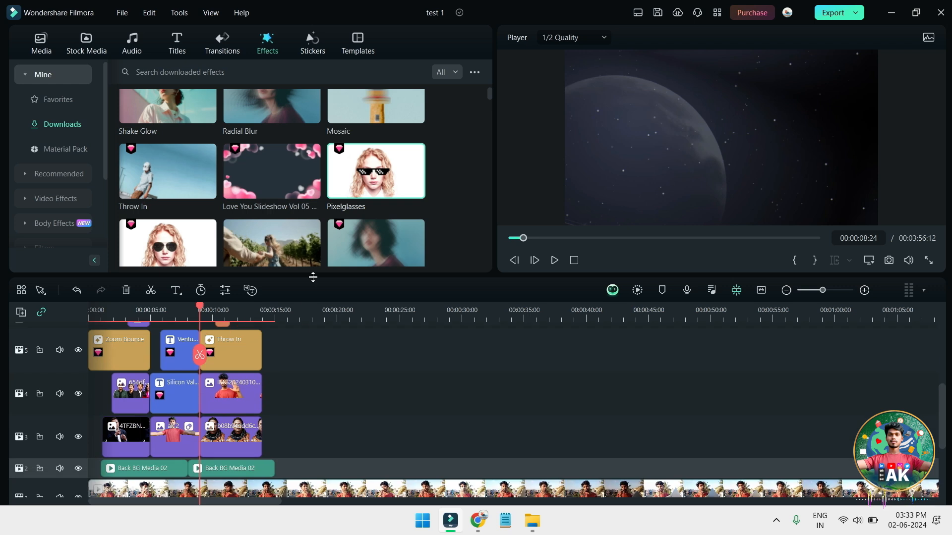
drag(383, 172, 245, 406)
- Delete the separate Pixelglasses effect clip from track 7
key(Delete)
key(ctrl+z)
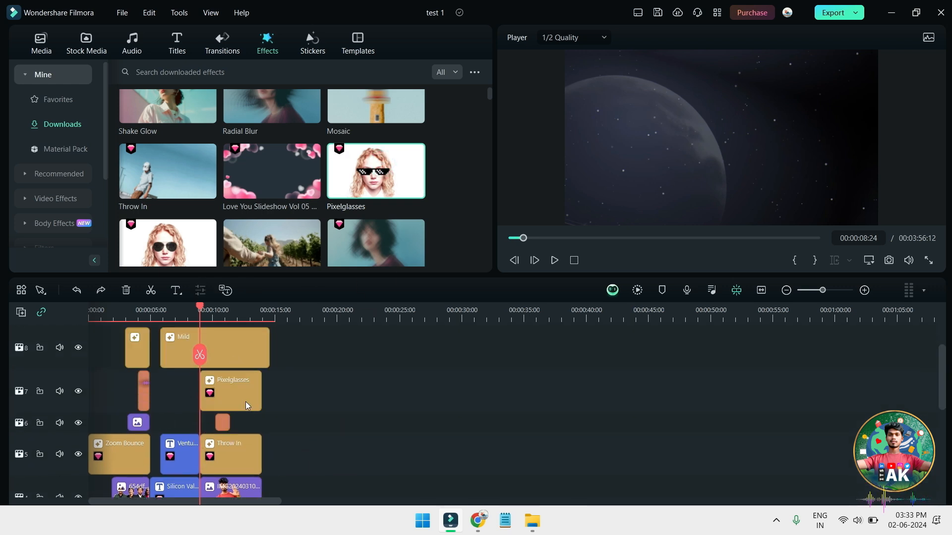
drag(246, 402, 406, 397)
key(Delete)
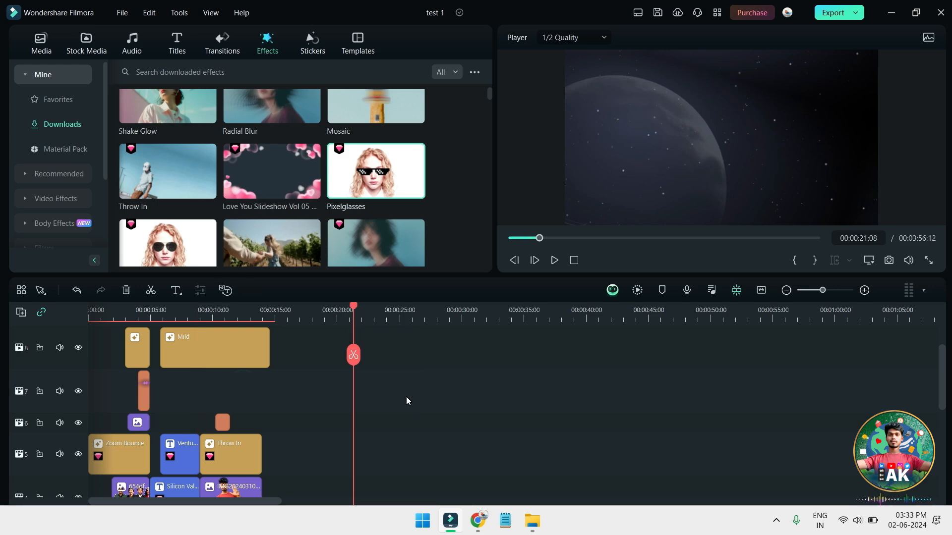
- Play the portrait section from about 00:00:08:17 to check the pixel glasses on both faces
drag(357, 316, 198, 334)
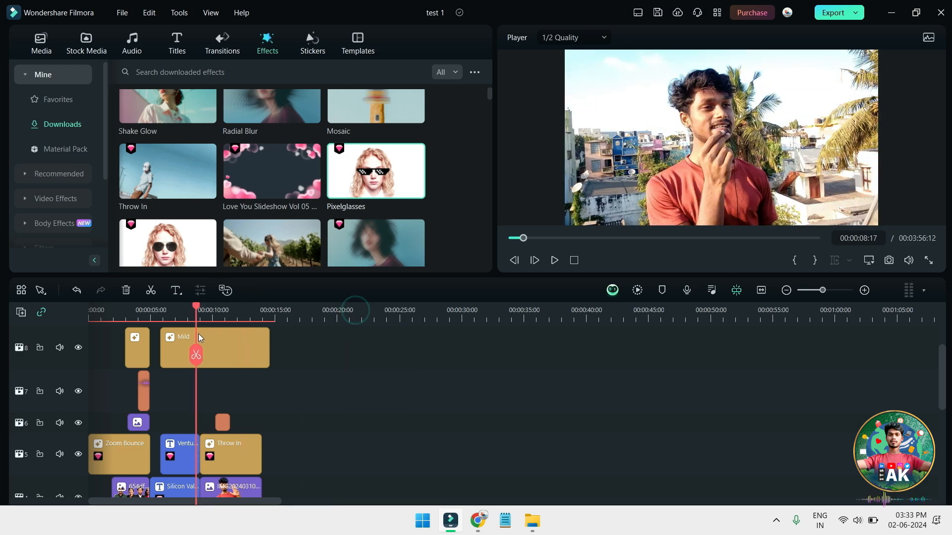
key(space)
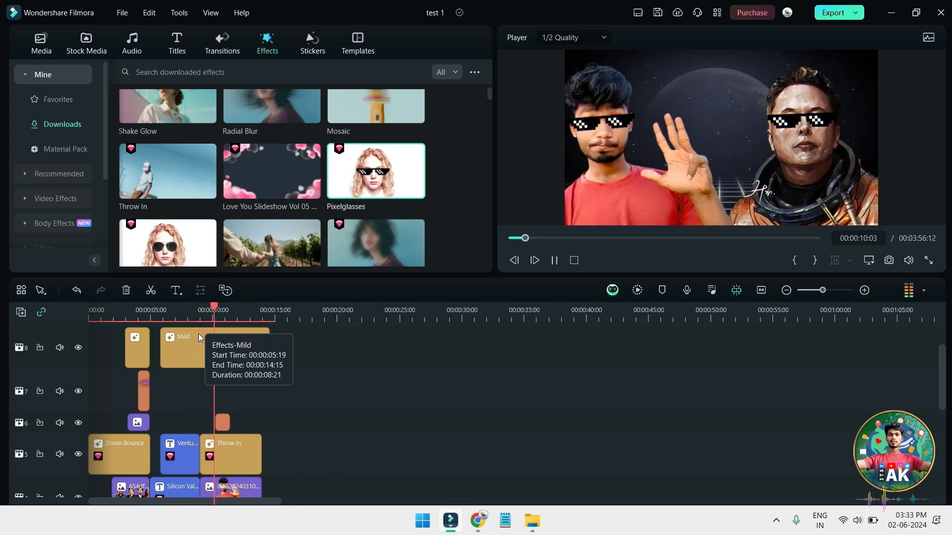
key(space)
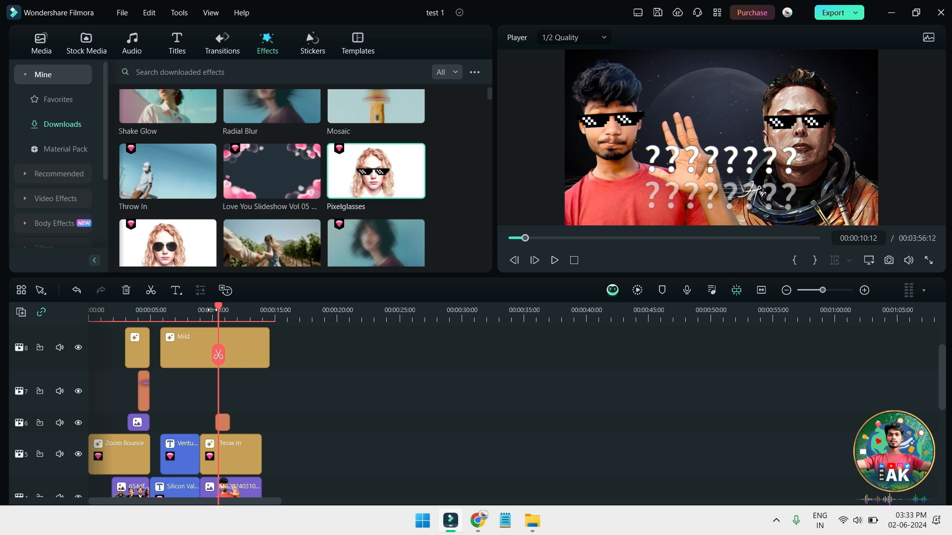
drag(214, 308, 204, 311)
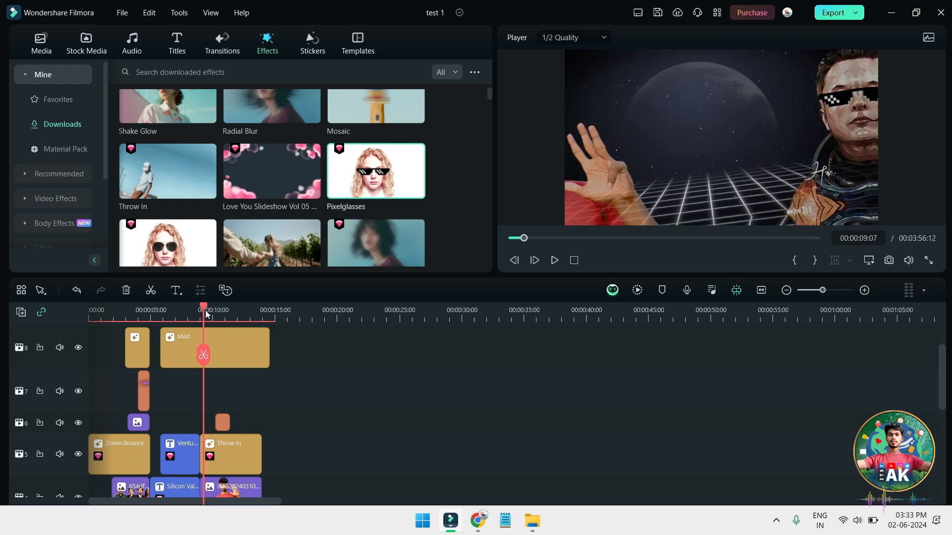
- Extend the question-mark sticker's start back to the Throw In effect's start and trim its end to about 00:00:11:06
click(221, 423)
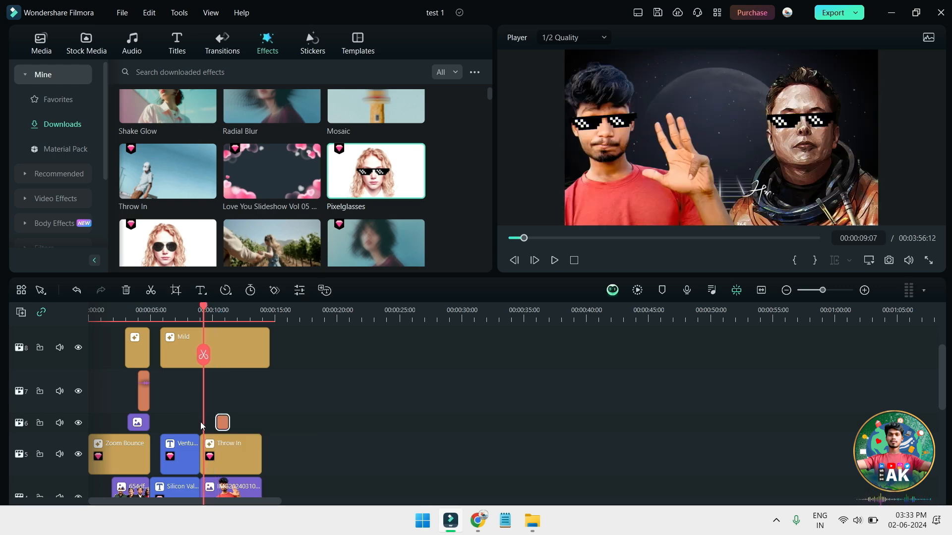
mouse_move(217, 424)
mouse_down()
mouse_move(204, 423)
mouse_move(258, 423)
mouse_move(212, 426)
mouse_up()
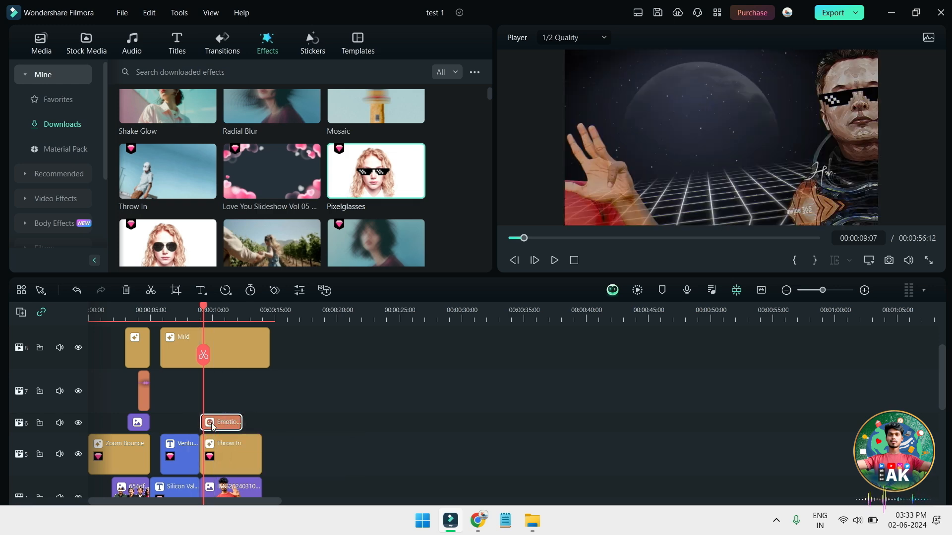
key(space)
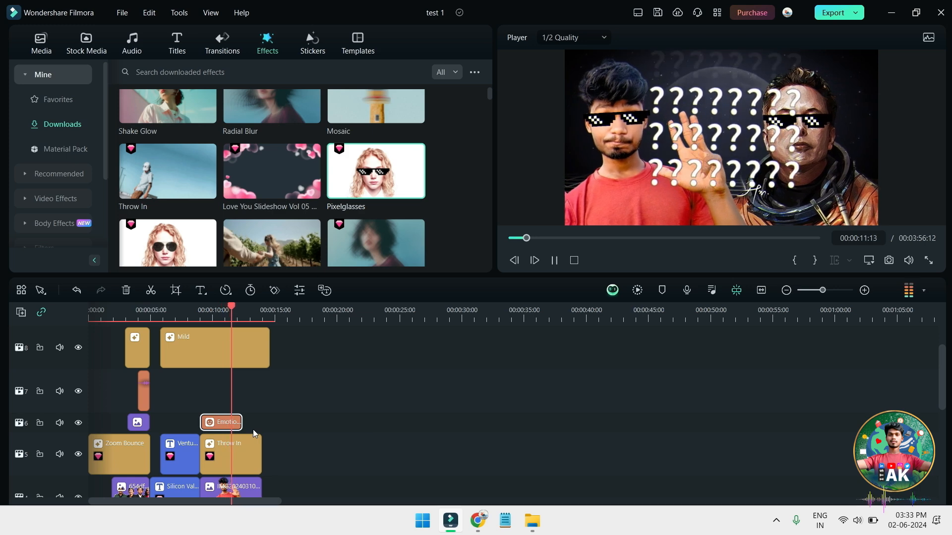
key(space)
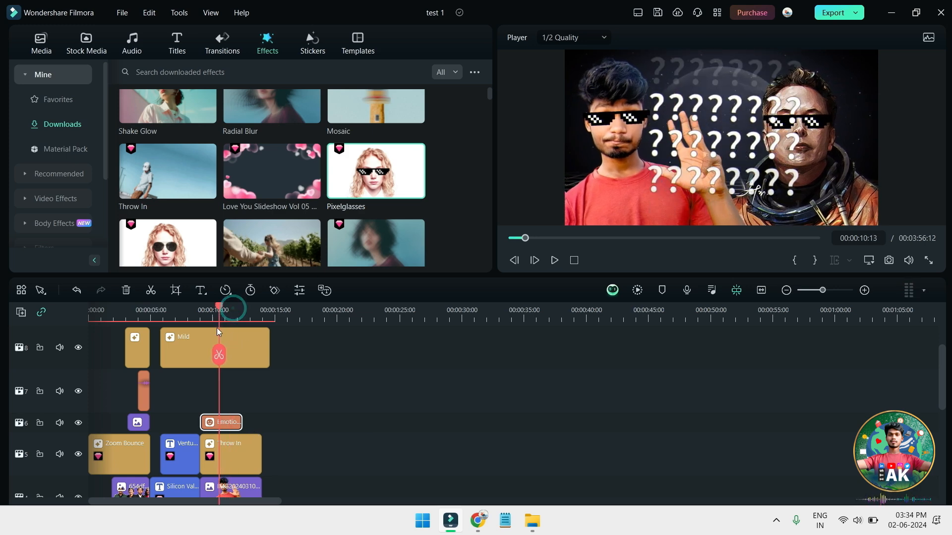
drag(241, 422, 224, 422)
key(space)
click(177, 40)
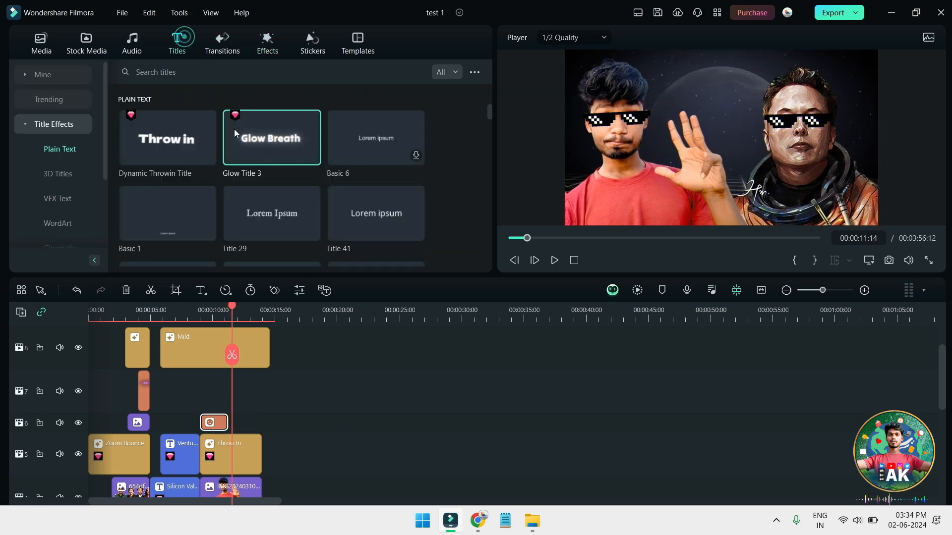
drag(263, 163, 231, 422)
double_click(254, 422)
drag(812, 164, 734, 79)
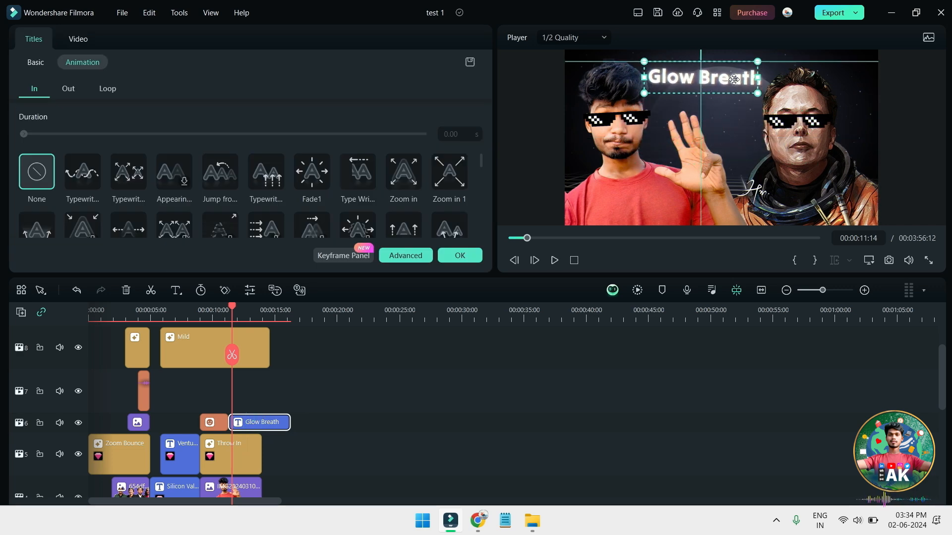
click(266, 422)
key(Delete)
- Replace the Glow Breath title on track 6 with a copy of track 4's Silicon Valley title, starting at 00:00:11:06
scroll(269, 434, down, 1)
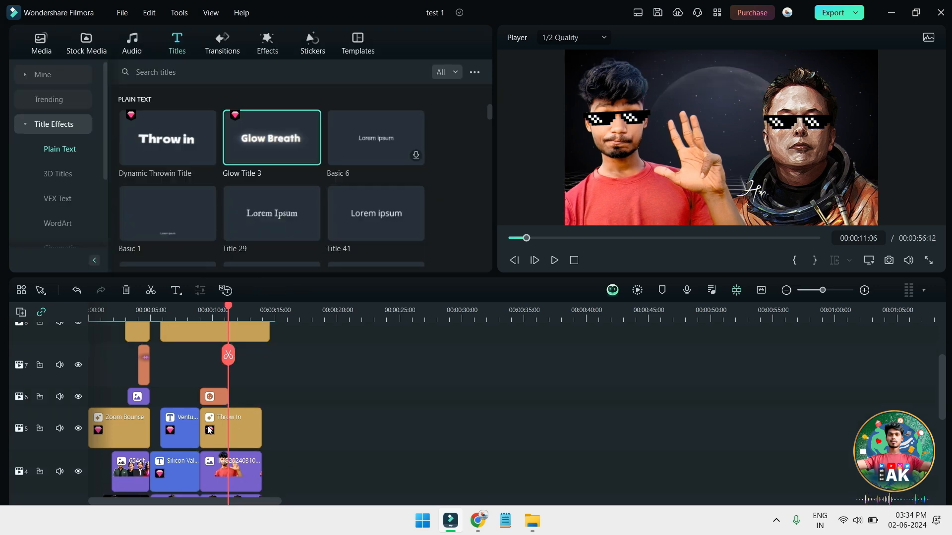
click(182, 474)
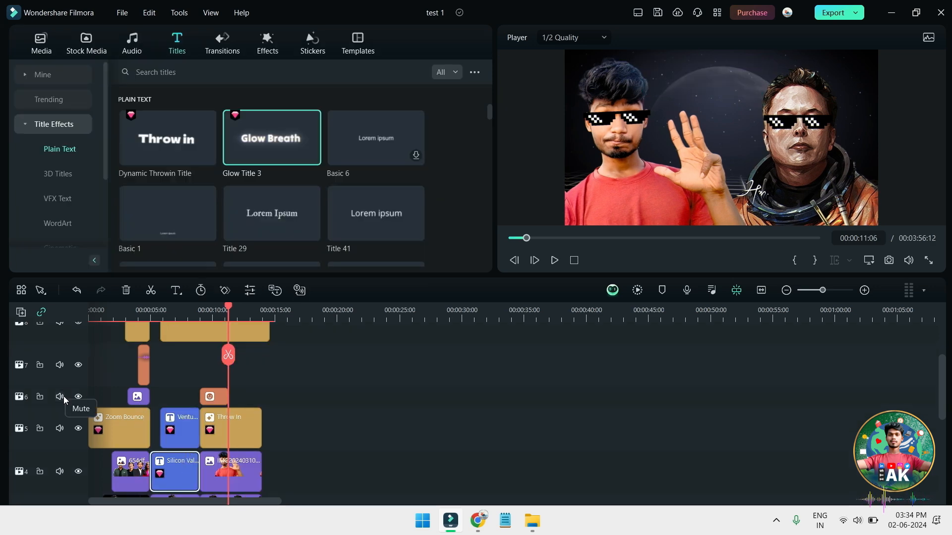
click(84, 396)
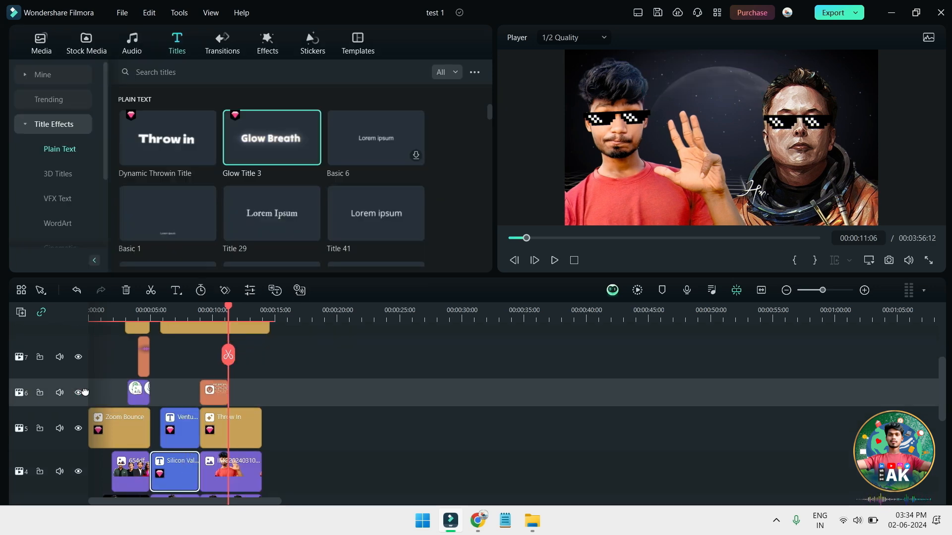
right_click(188, 461)
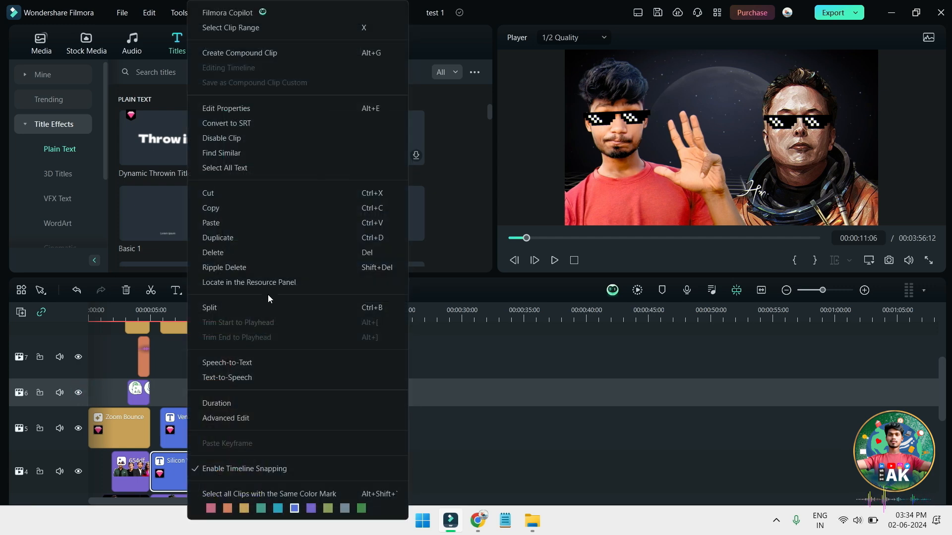
click(260, 236)
click(779, 516)
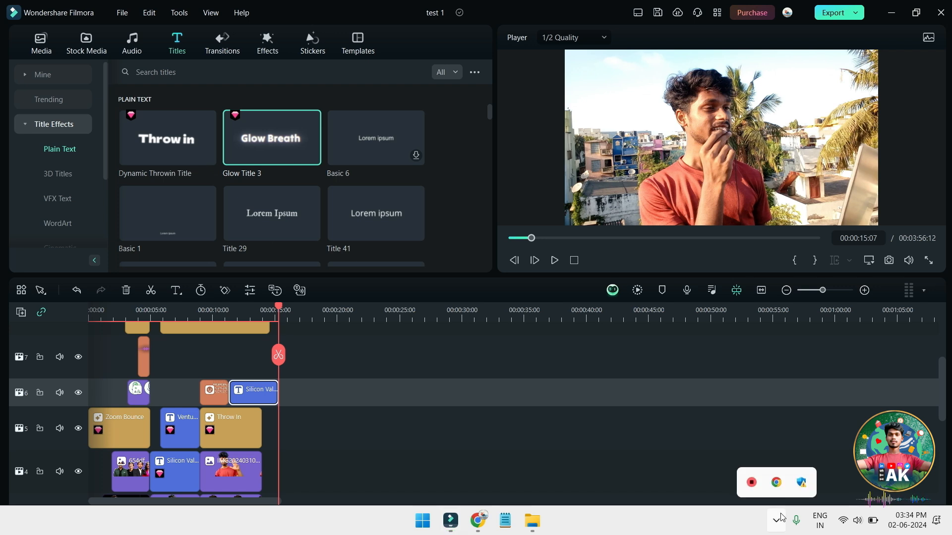
- Shrink the copied Silicon Valley title to fit between the two heads, tilt it counterclockwise and play the section
double_click(273, 393)
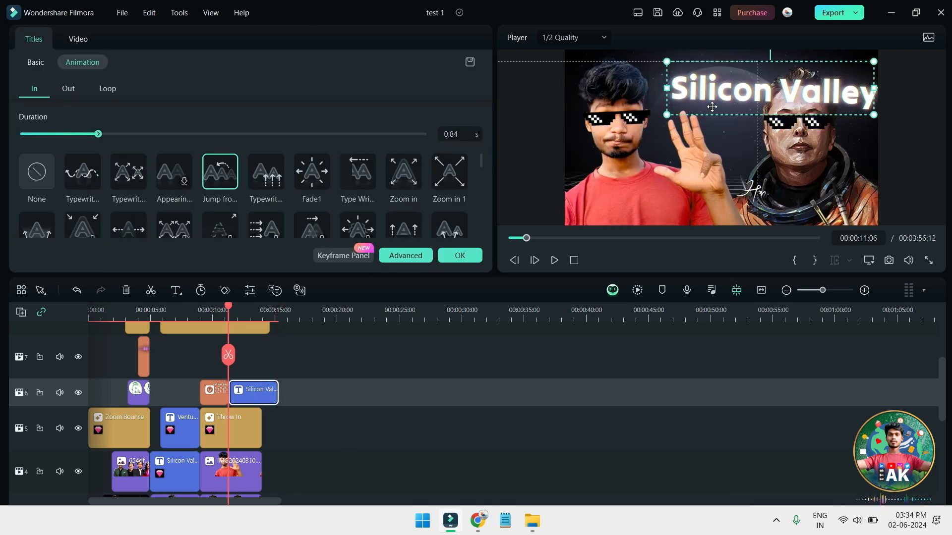
drag(873, 115, 699, 95)
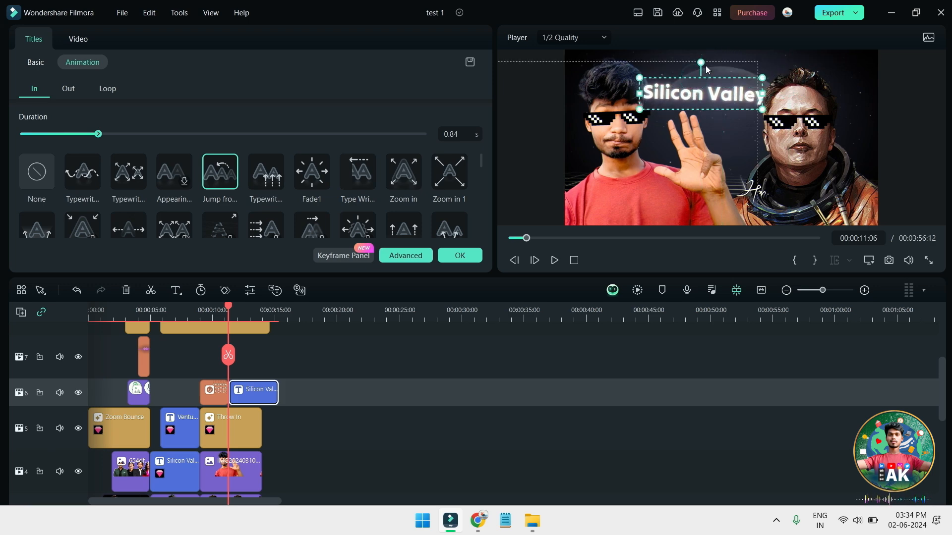
mouse_move(700, 60)
mouse_down()
mouse_move(692, 61)
mouse_move(698, 79)
mouse_up()
key(space)
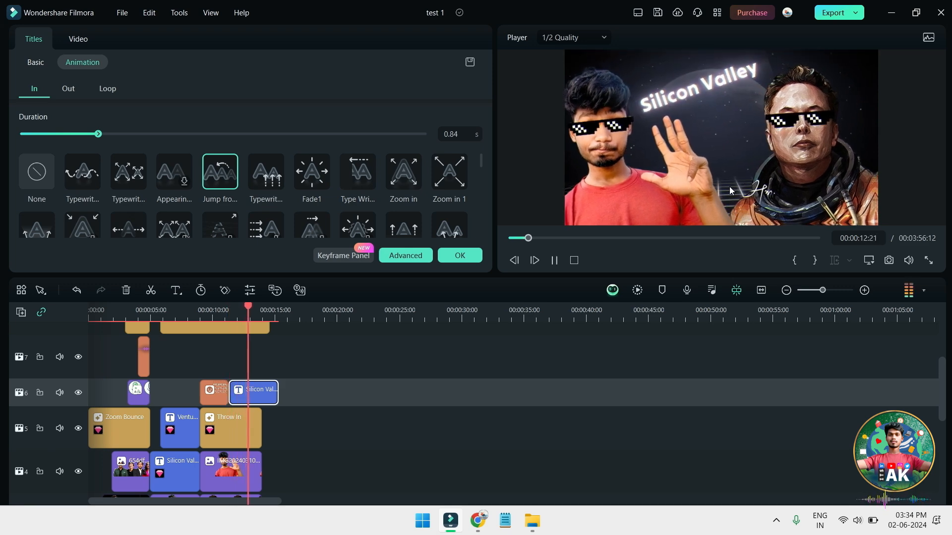
key(space)
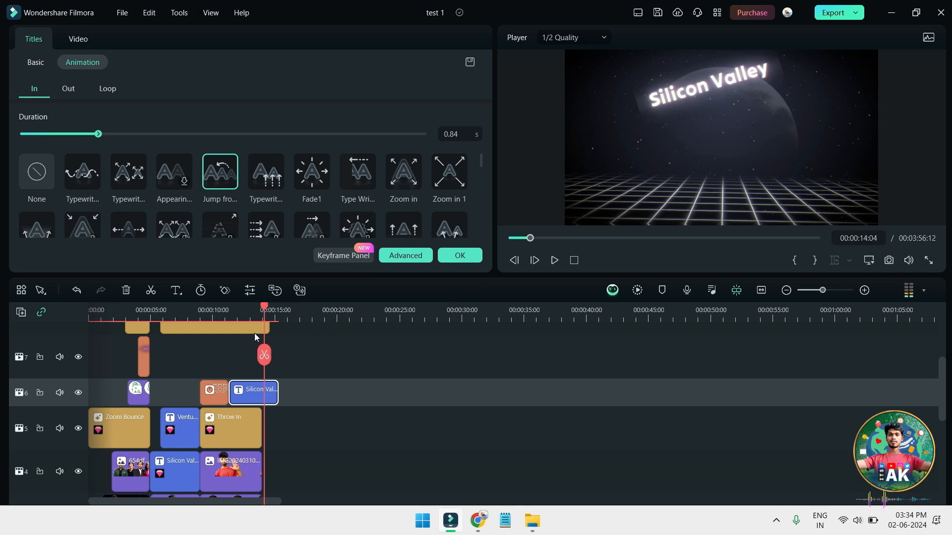
- Nudge the tilted Silicon Valley title slightly and play the section from about 00:00:11:11
drag(265, 313, 231, 317)
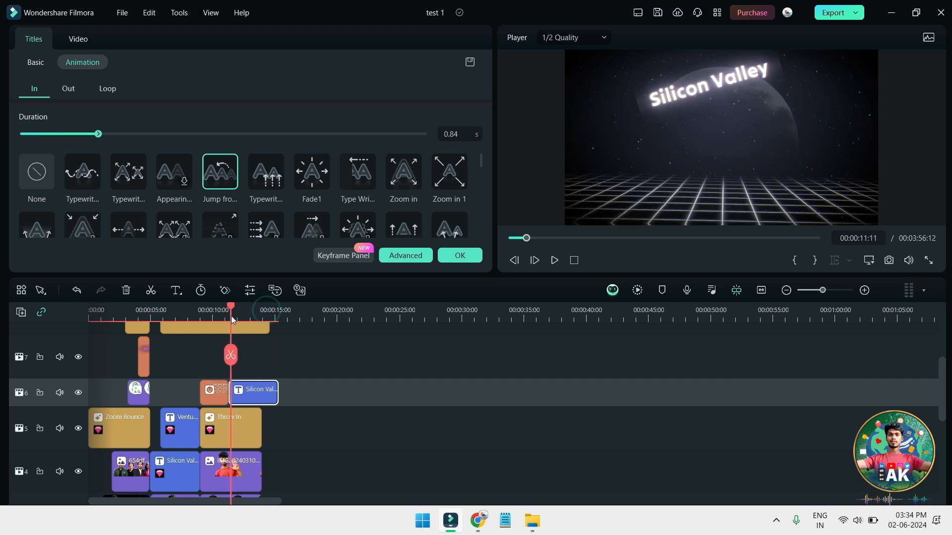
key(space)
key(space)
drag(723, 78, 717, 79)
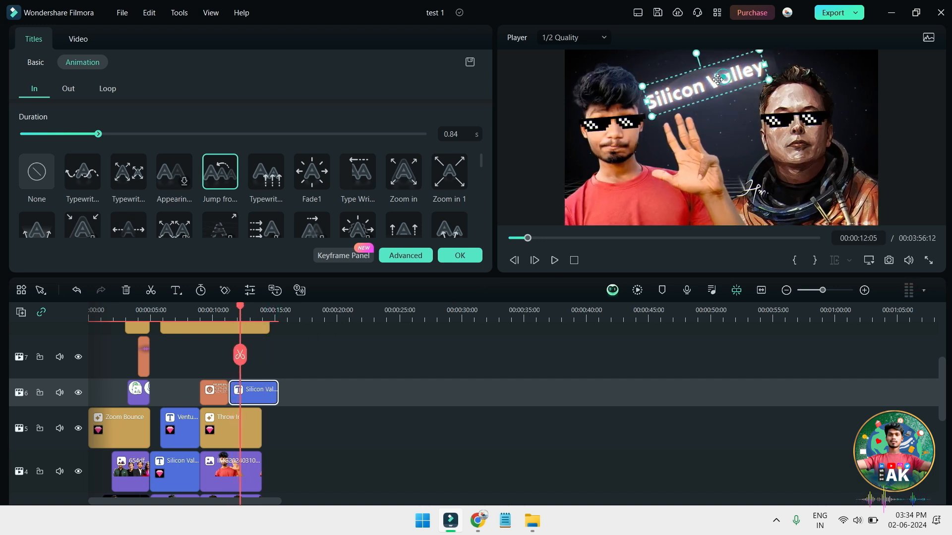
key(space)
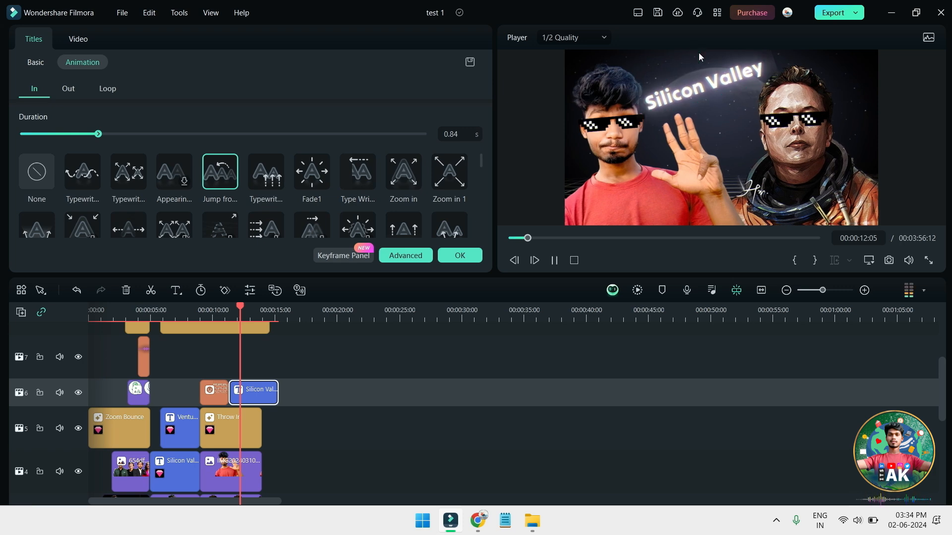
key(space)
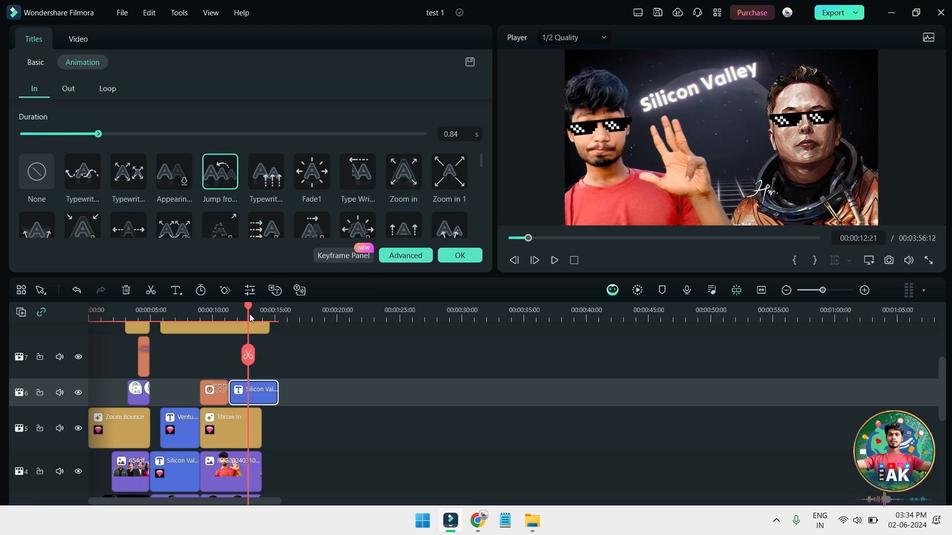
- Level the Silicon Valley title horizontally near the frame's upper edge and play on from 00:00:12:21
click(702, 84)
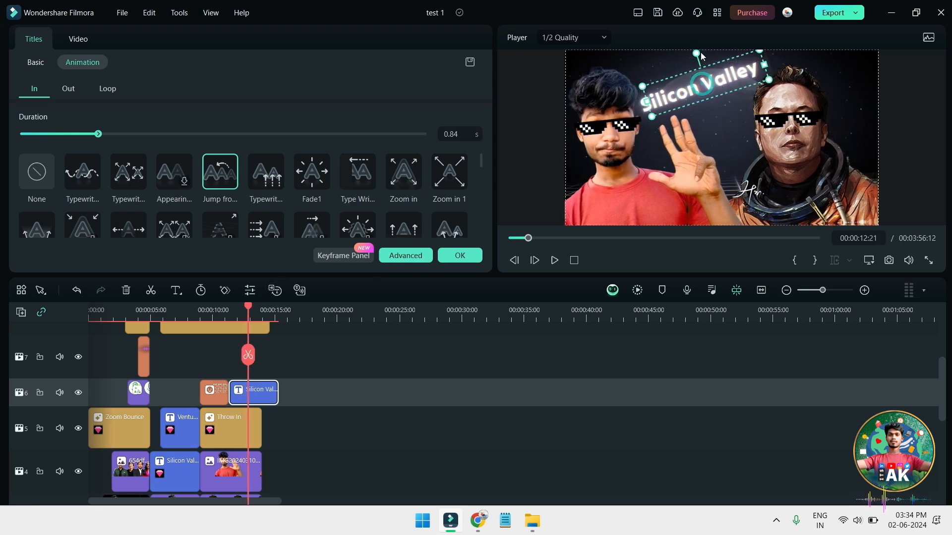
drag(714, 66, 711, 68)
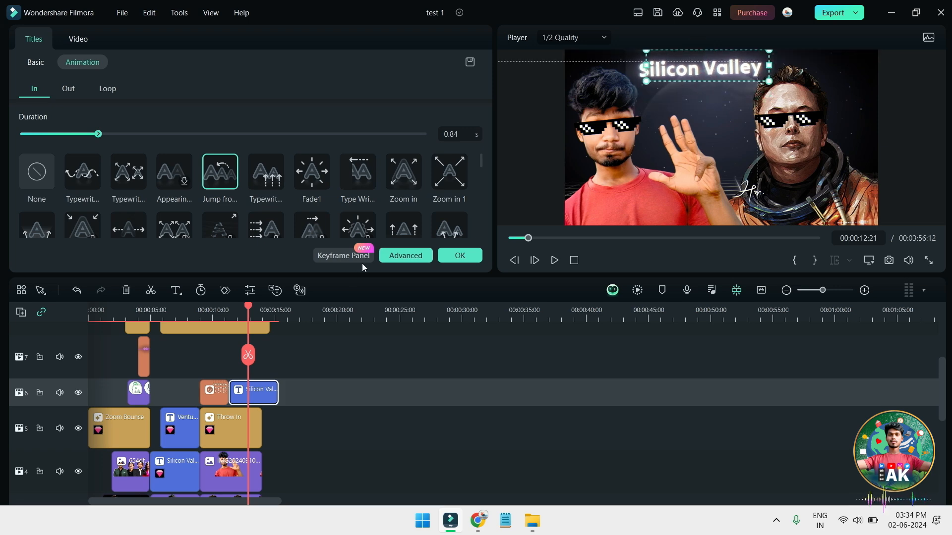
key(space)
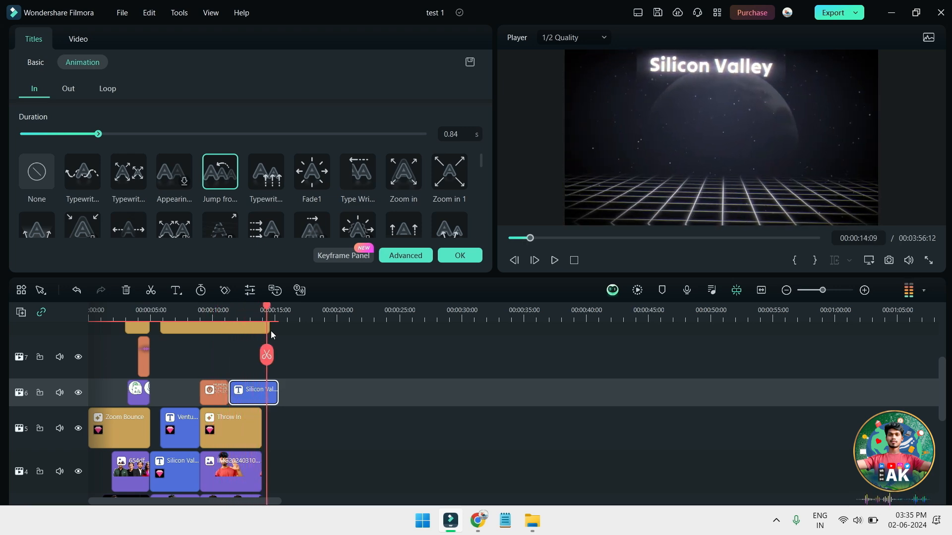
- Extend the Throw In effect and both portrait images to the Mild effect's end and play from about 00:00:13:04
click(252, 319)
mouse_move(285, 422)
mouse_down()
mouse_move(254, 481)
mouse_move(272, 415)
mouse_up()
drag(277, 346, 270, 438)
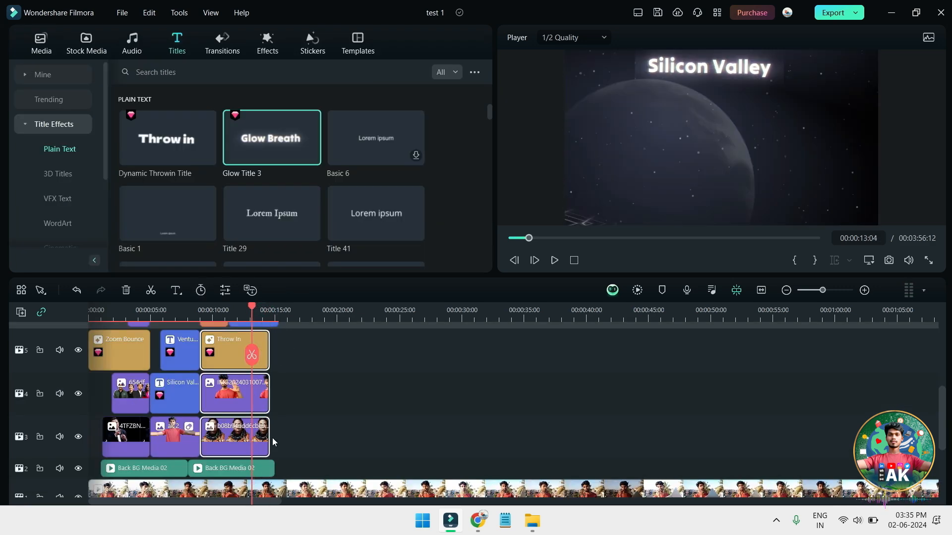
key(space)
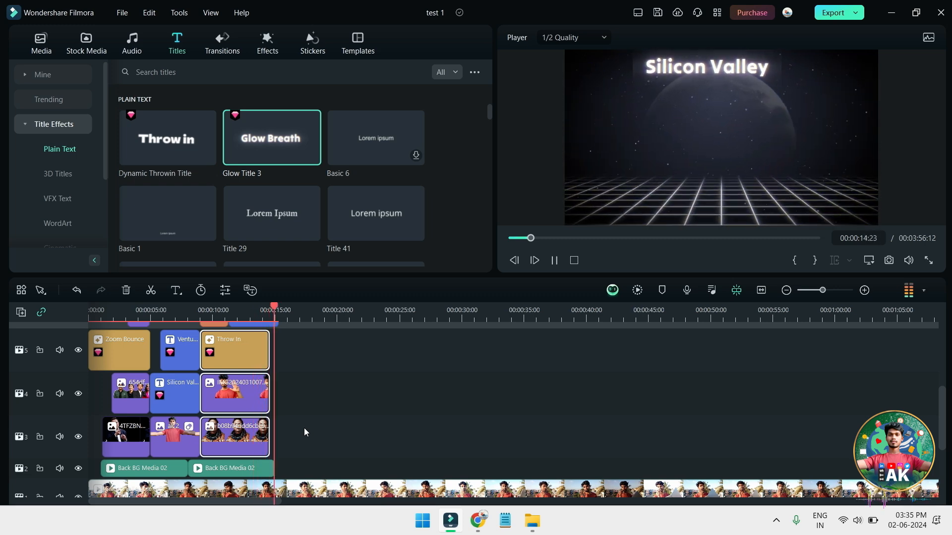
key(space)
click(253, 316)
key(space)
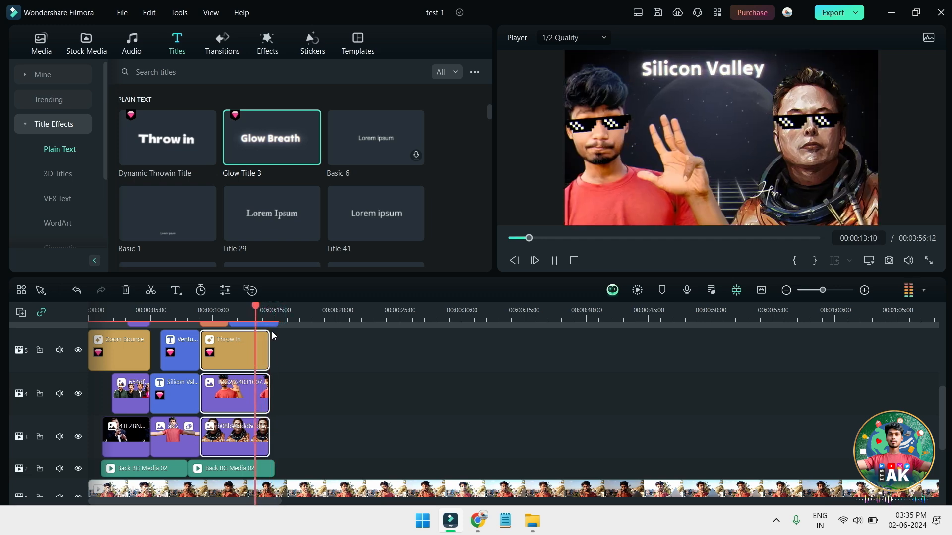
key(space)
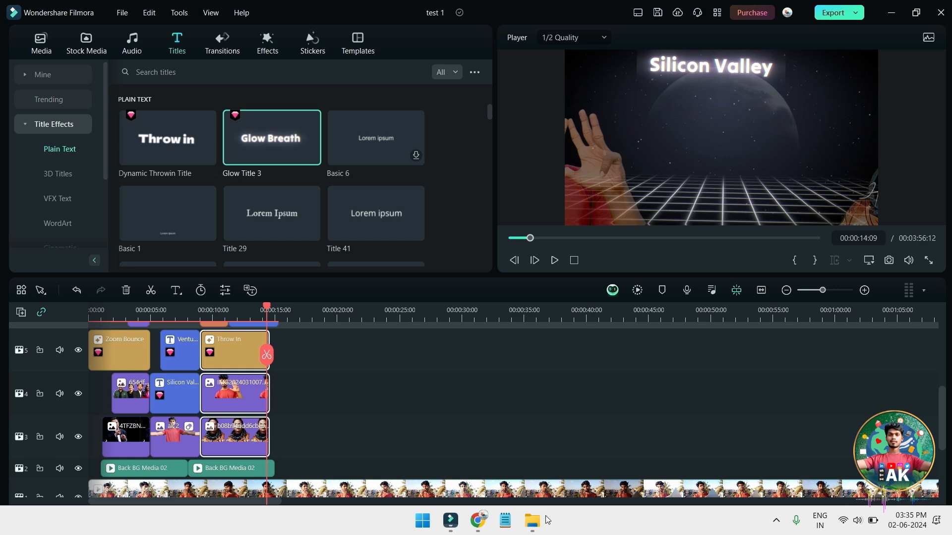
- Switch to Chrome and search for "english to tamil" in a new tab
click(472, 523)
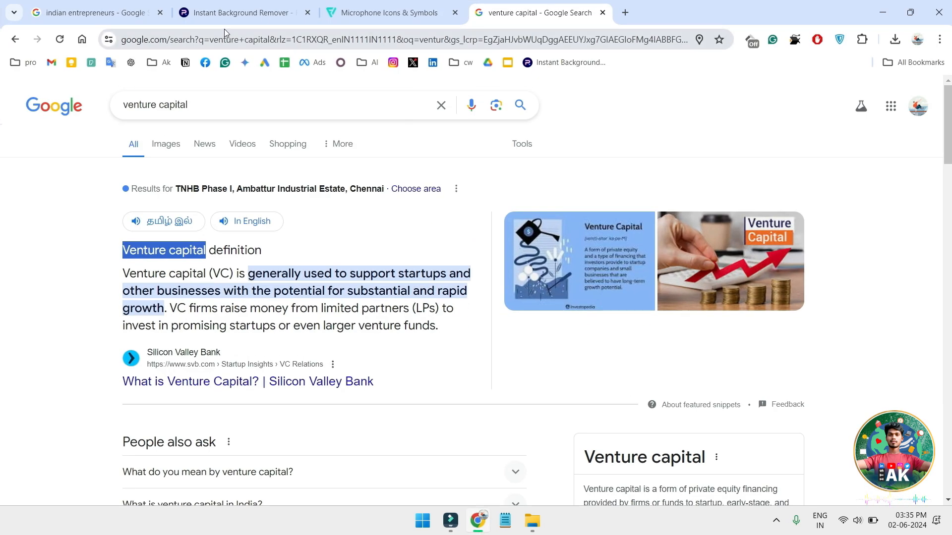
click(387, 12)
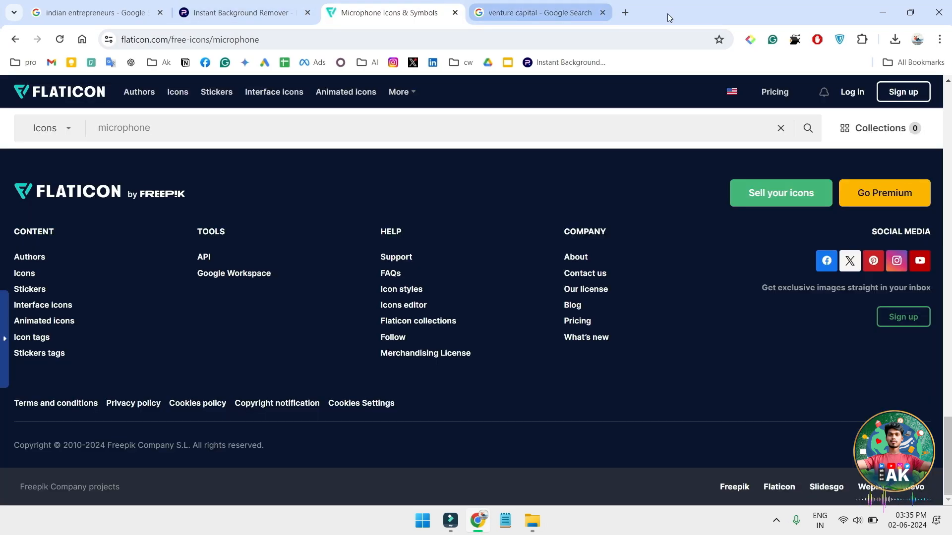
click(624, 12)
text(english)
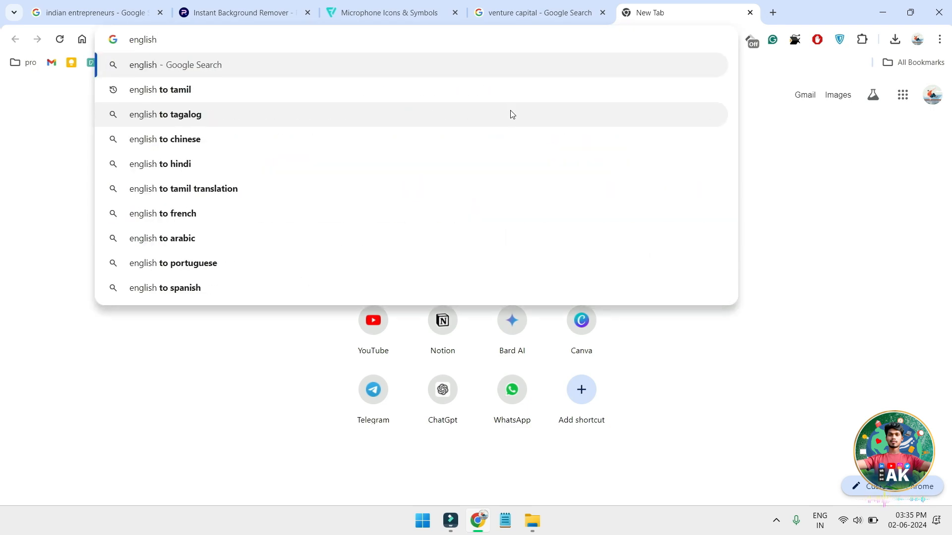
click(518, 89)
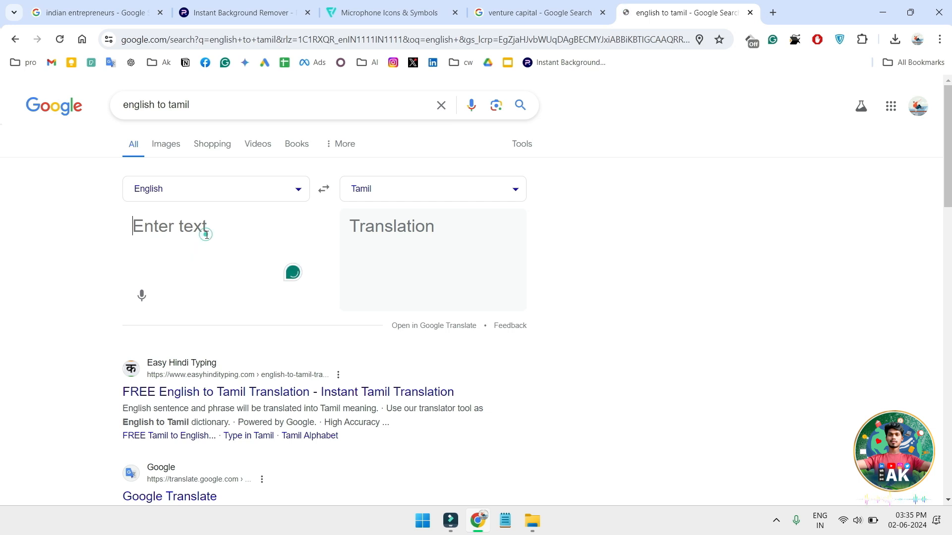
- Enter "silicon valley" as the English text to translate into Tamil
text(Venture capital)
key(ctrl+a)
text(silicon vall)
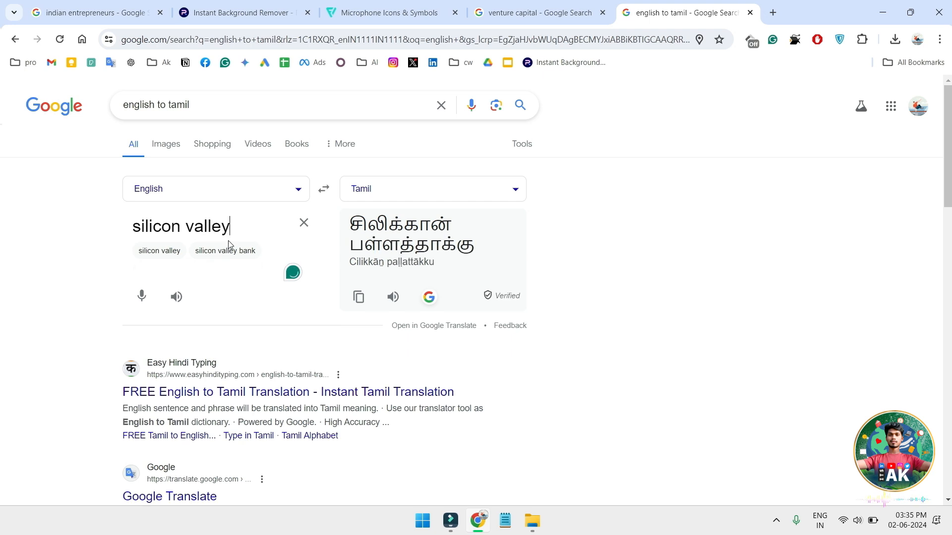
click(81, 240)
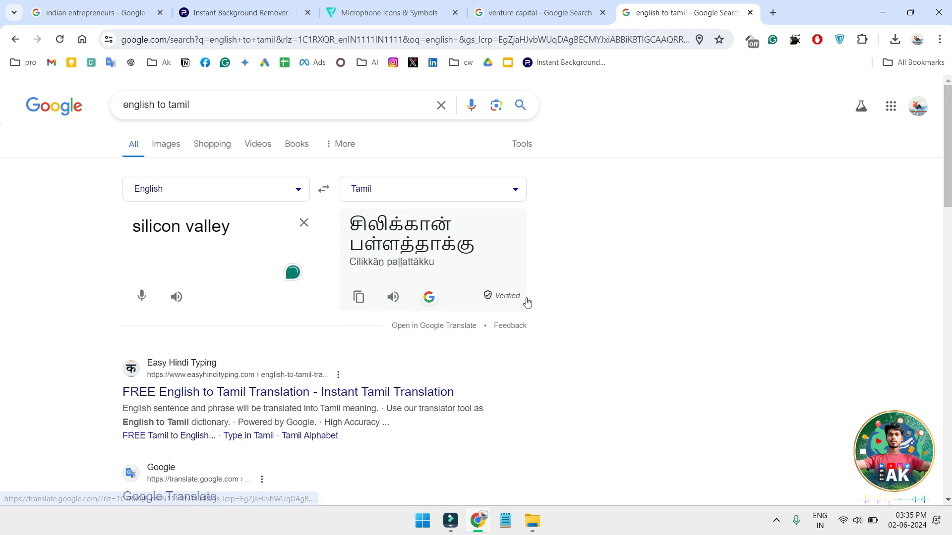
- Capture a screenshot from the Google search box down to the Tamil translation and open it in Snipping Tool
key(super+shift+s)
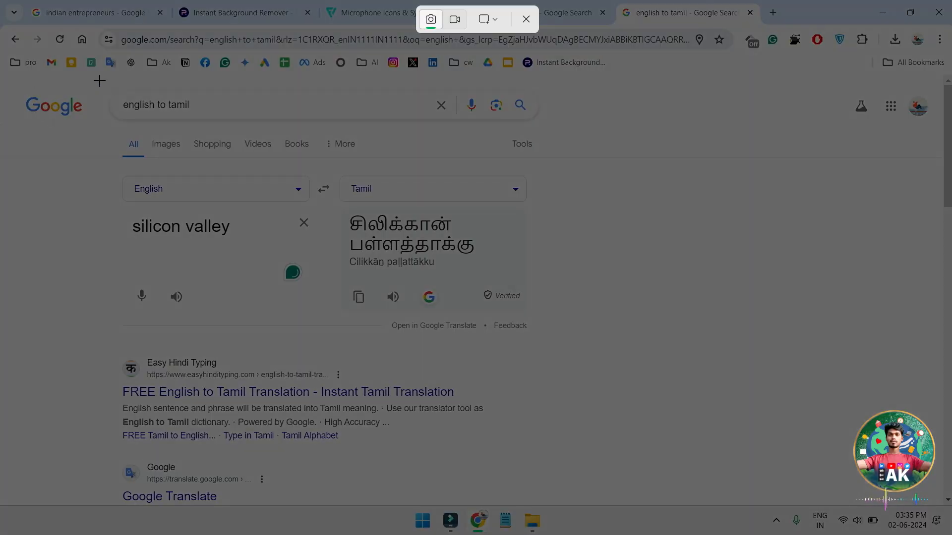
drag(98, 83, 552, 349)
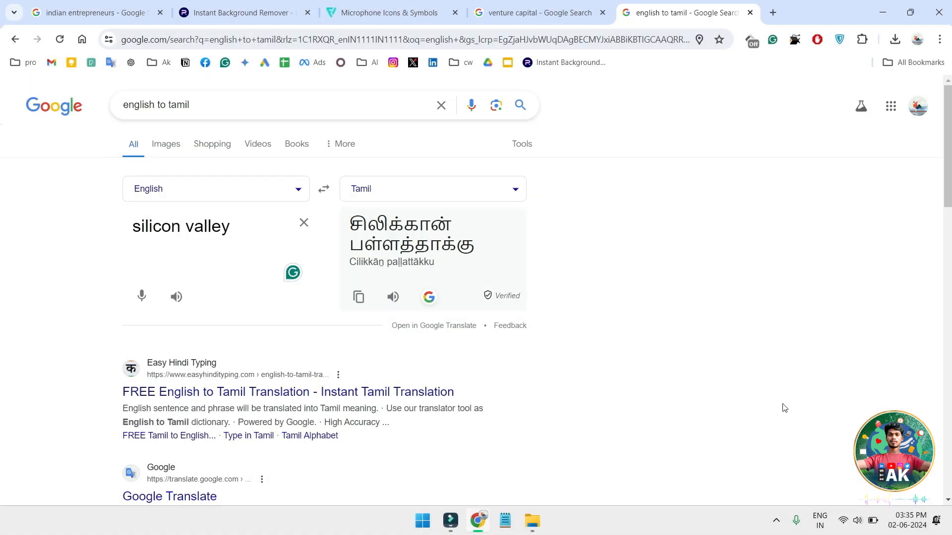
click(938, 520)
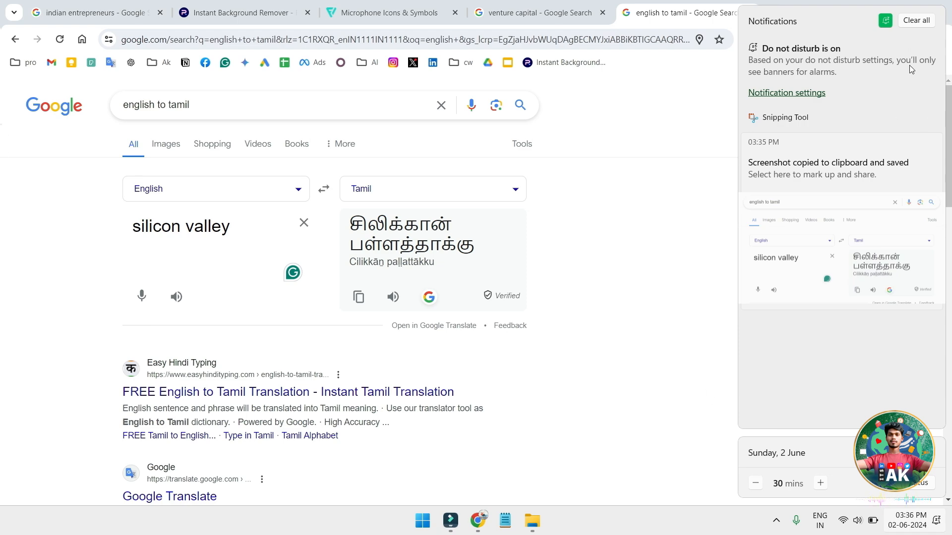
click(843, 253)
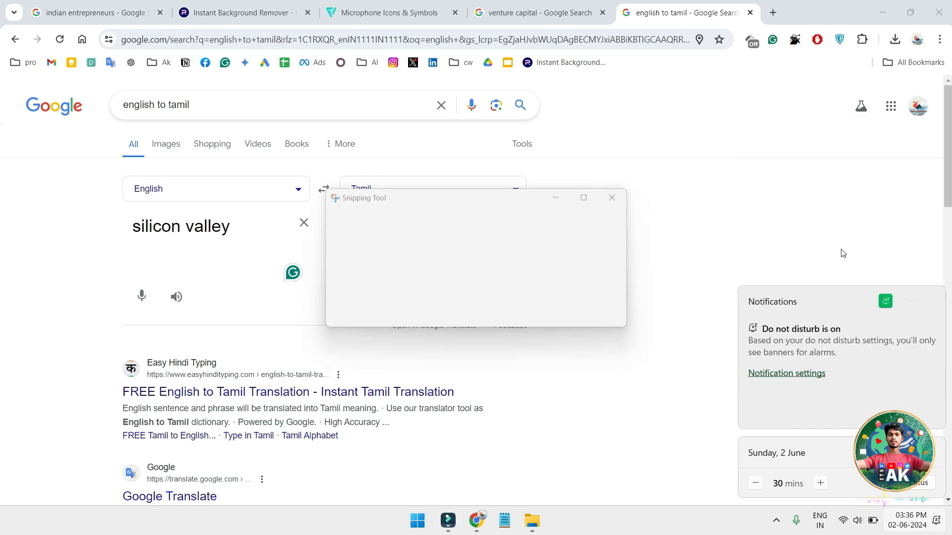
drag(635, 198, 483, 81)
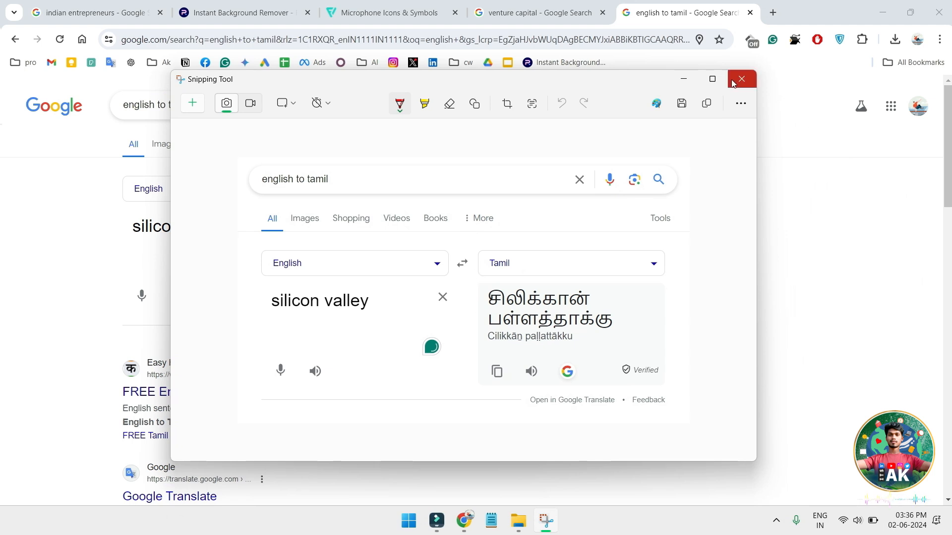
- Save the capture as a PNG named "silicon vlley" in the Screenshots folder and switch to File Explorer
click(681, 104)
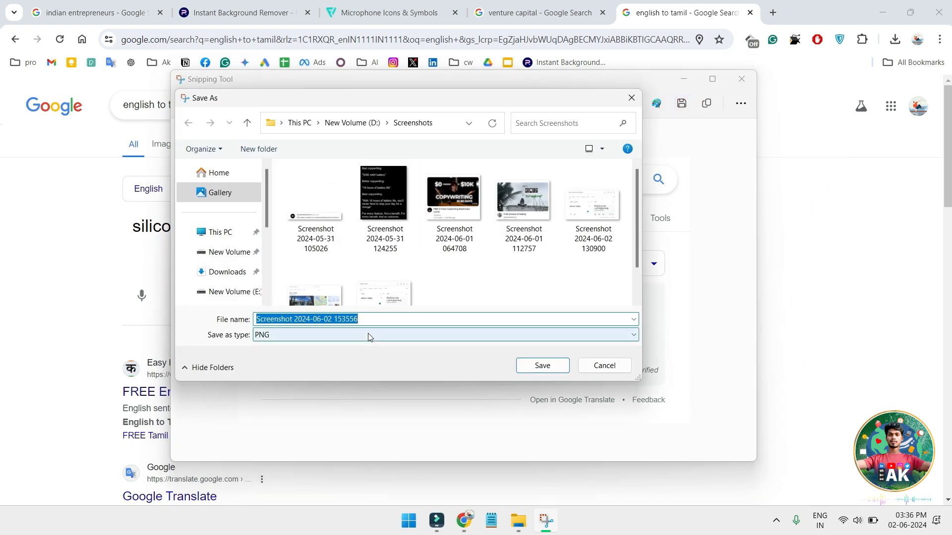
text(silicon)
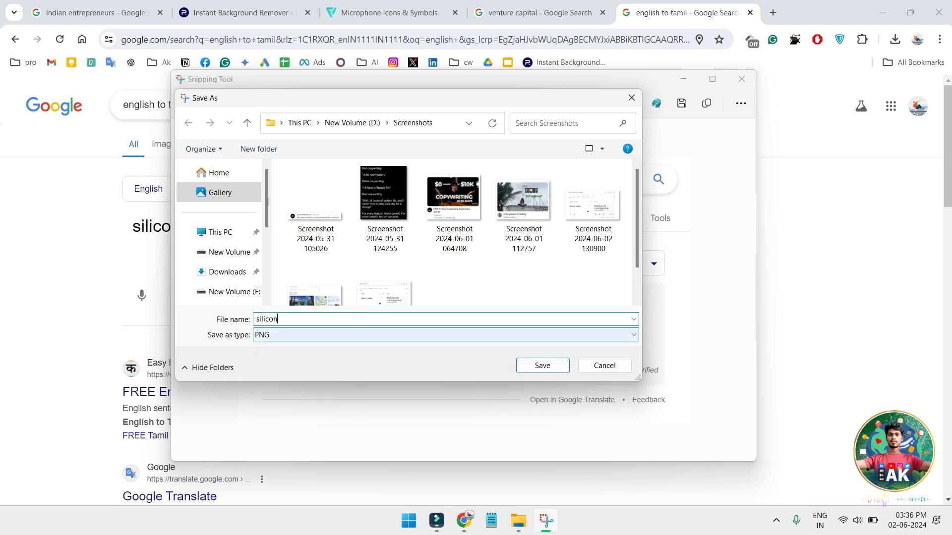
text( valley)
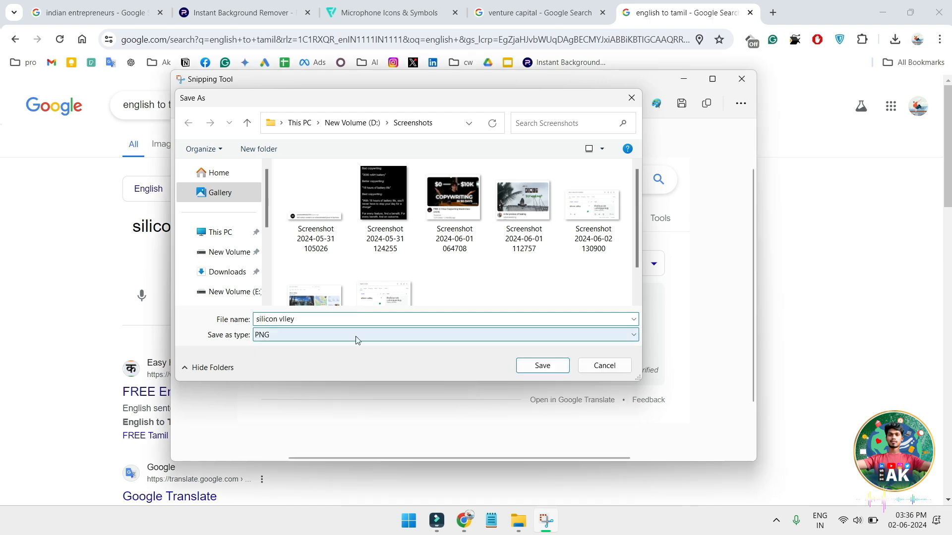
key(Return)
click(518, 521)
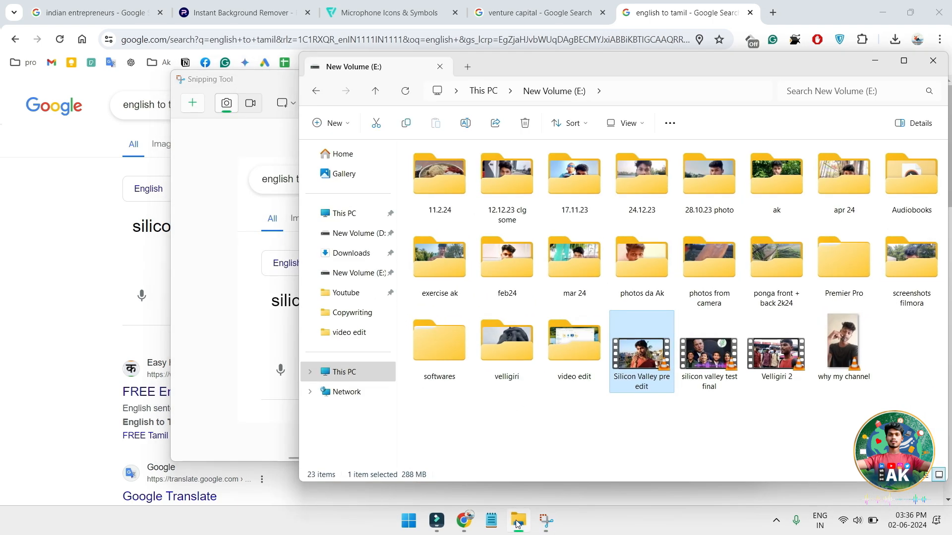
- Add the "silicon vlley" screenshot from drive D's Screenshots folder to track 7 of the Filmora timeline at about 14 seconds
click(351, 235)
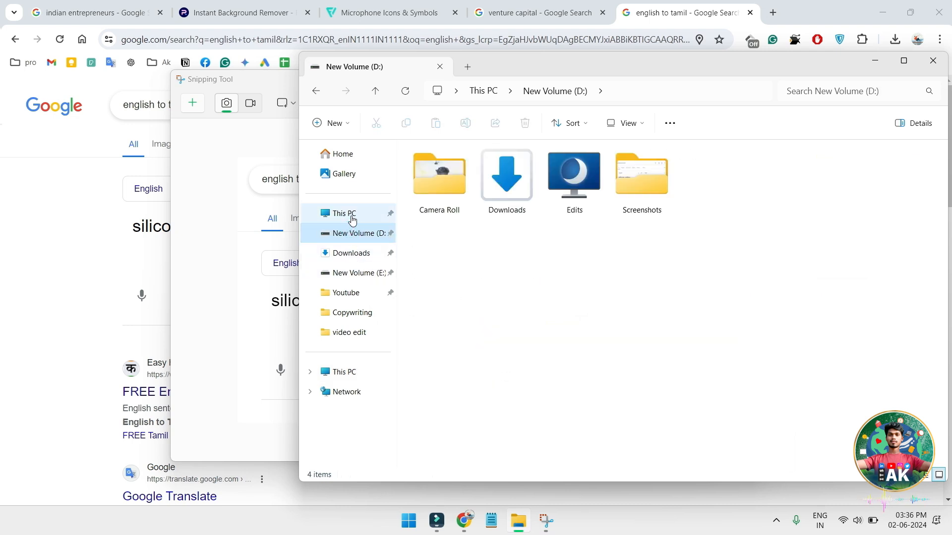
click(349, 214)
double_click(630, 191)
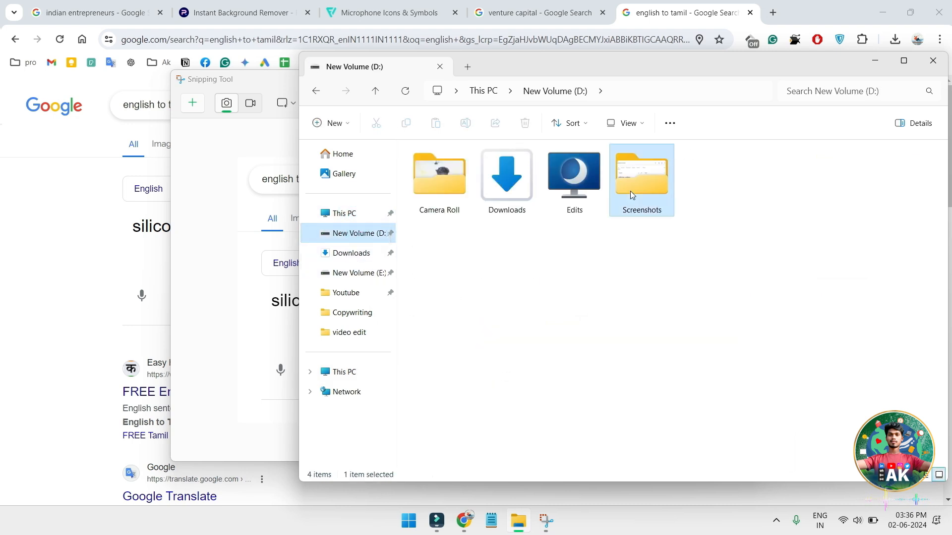
double_click(629, 192)
drag(911, 183, 279, 397)
drag(311, 471, 296, 374)
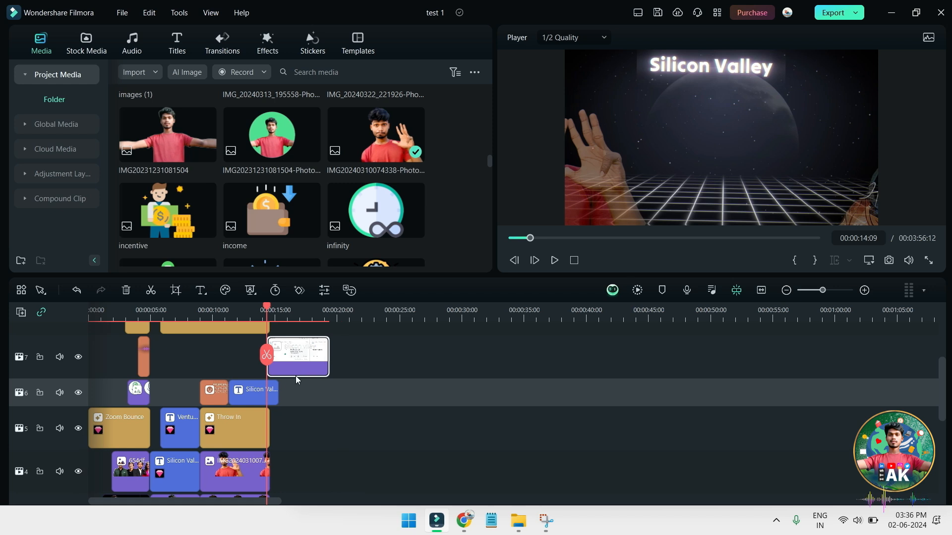
- Shrink the translation screenshot in the preview and centre it beneath the Silicon Valley title
key(space)
click(710, 135)
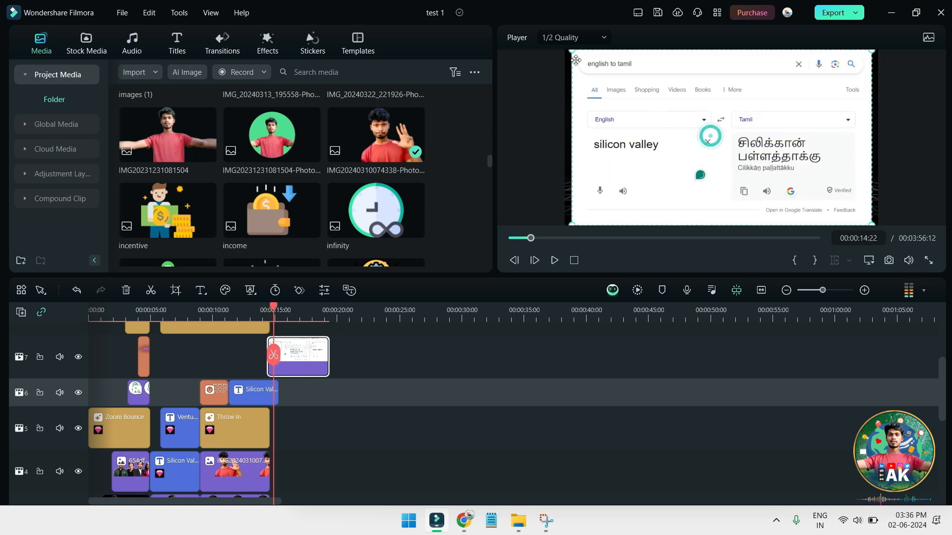
drag(571, 50, 639, 89)
drag(746, 132, 704, 122)
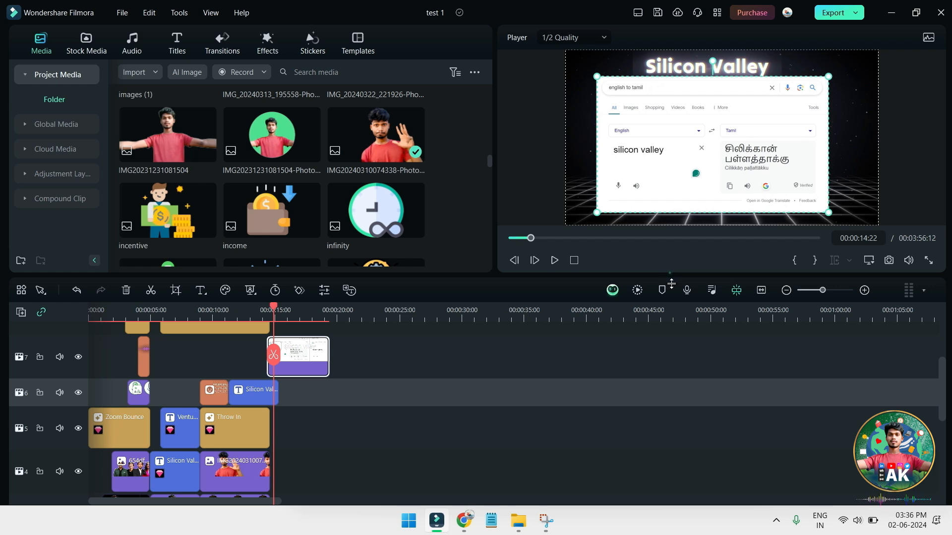
- Enlarge the preview area and nudge the translation screenshot slightly upward, just beneath the Silicon Valley title
drag(671, 284, 671, 306)
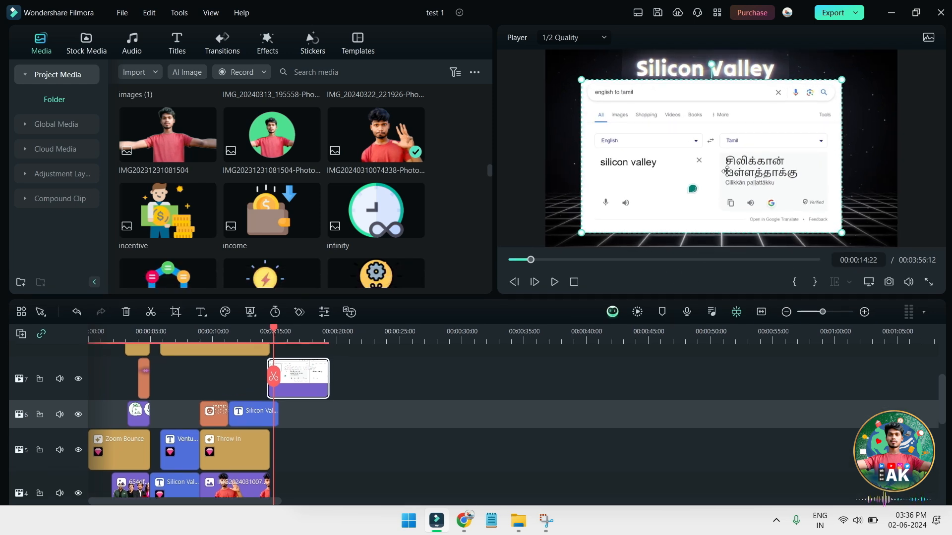
key(alt+Up)
key(alt+Up)
key(alt+Up)
key(alt+Up)
key(alt+Up)
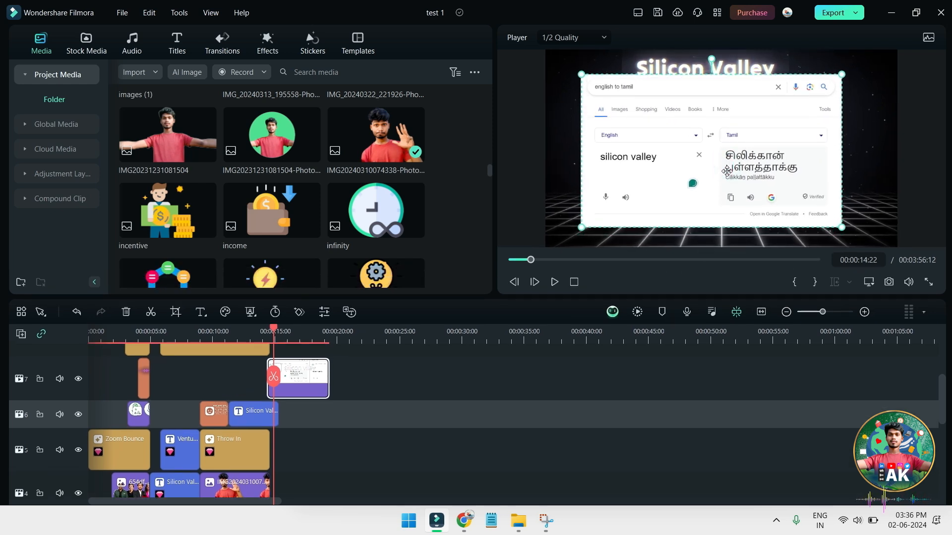
key(alt+Down)
key(alt+Down)
key(alt+Down)
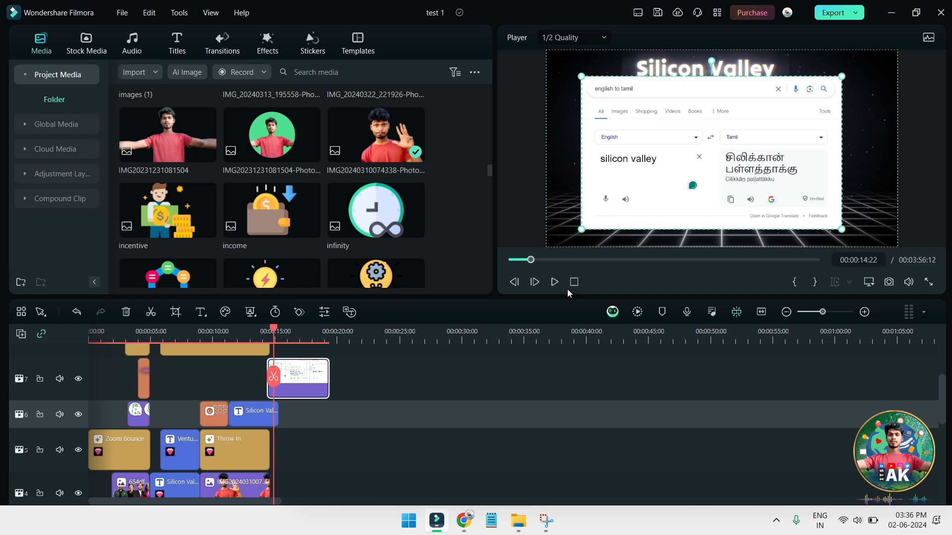
- Swap the layers so the Silicon Valley title is on track 7 and the screenshot on track 6 from about 14.5 seconds, and play the result
drag(305, 388, 360, 422)
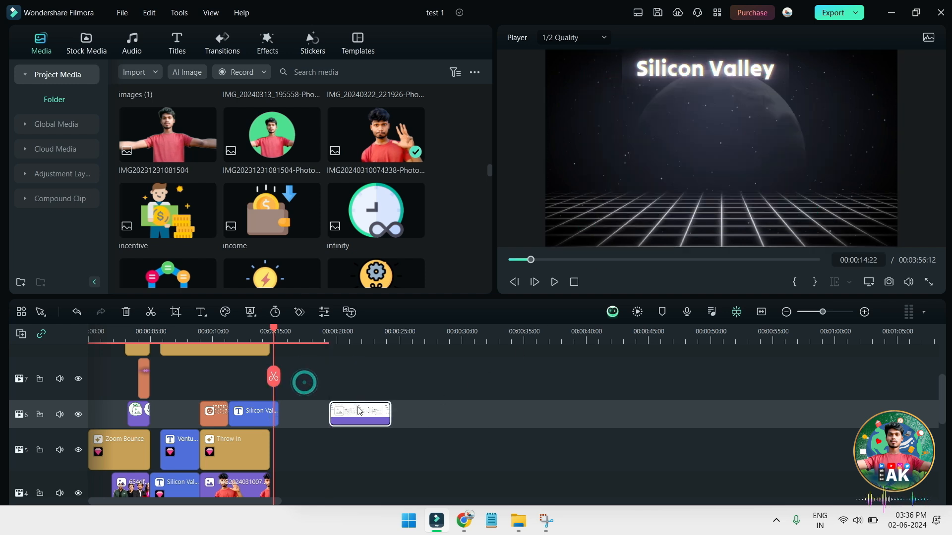
drag(254, 413, 253, 378)
drag(360, 423, 300, 421)
drag(274, 340, 264, 341)
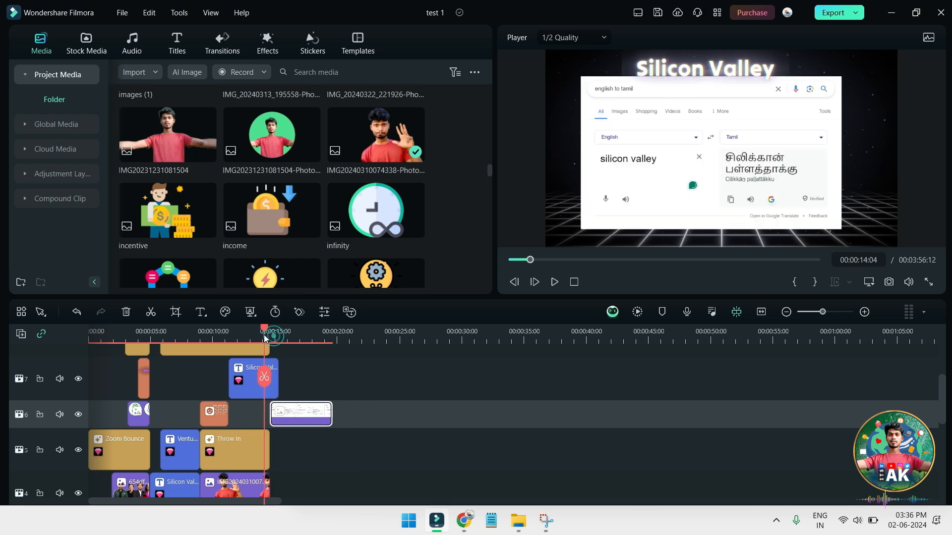
key(space)
key(space)
- Make track 2 taller and paste a copy of the last Back BG Media 02 clip after it, behind the translation screenshot
scroll(344, 409, down, 3)
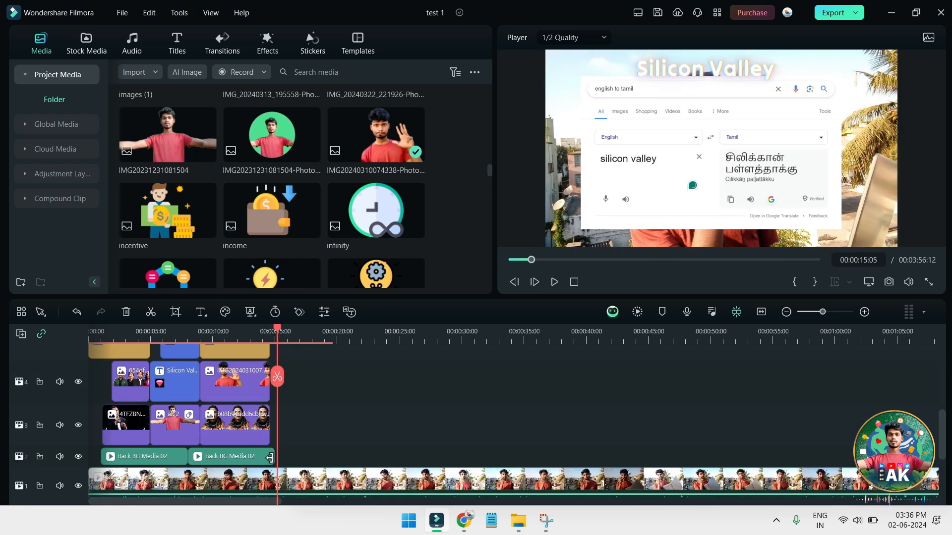
click(270, 457)
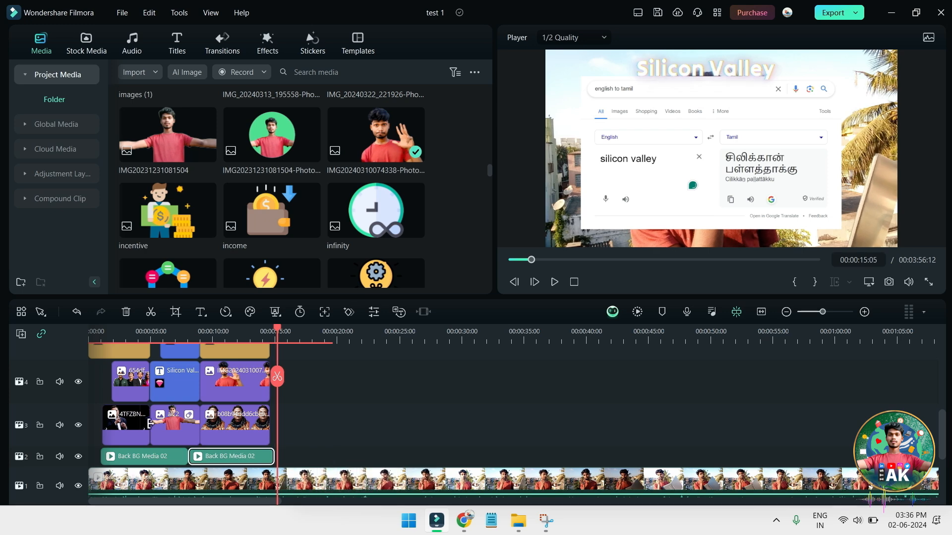
scroll(75, 411, down, 2)
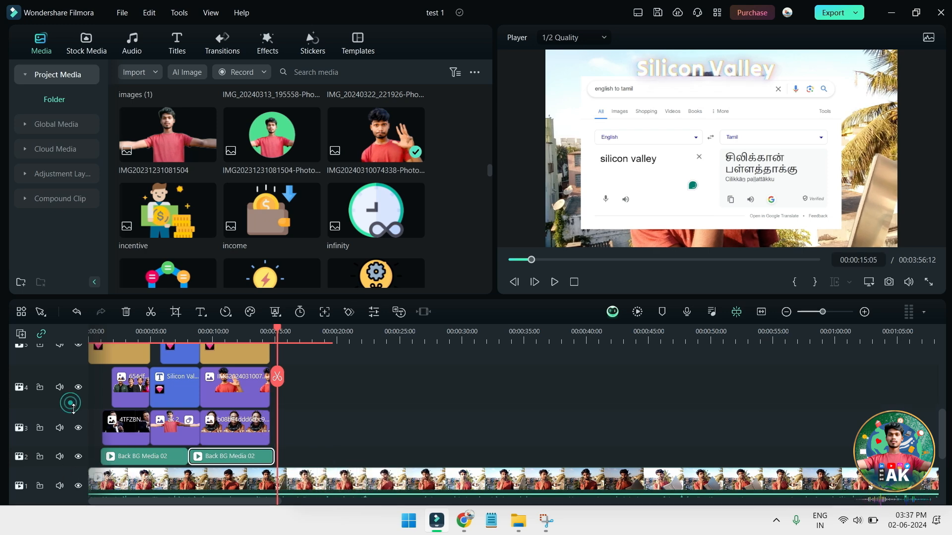
drag(80, 425, 79, 411)
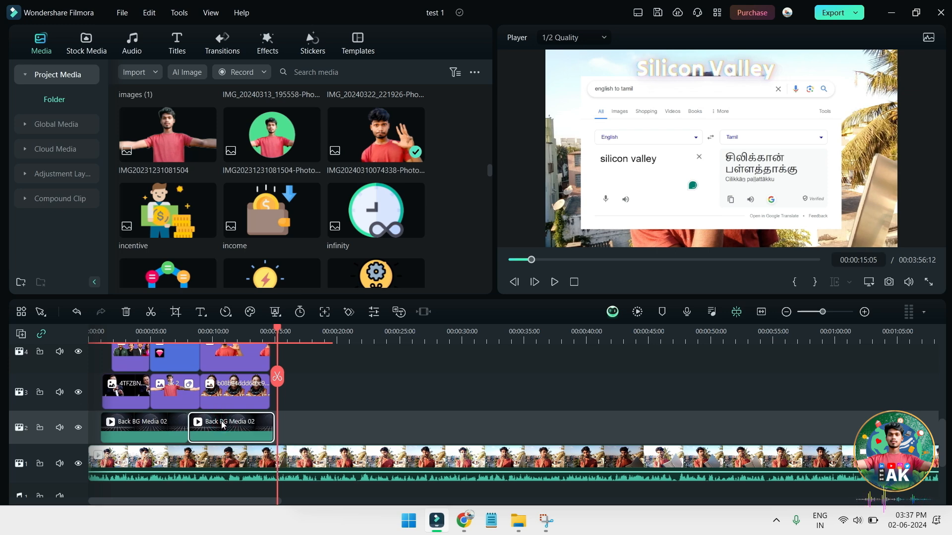
key(ctrl+v)
drag(361, 337, 277, 346)
- Open the animation presets for the translation screenshot clip on track 6
scroll(322, 404, up, 3)
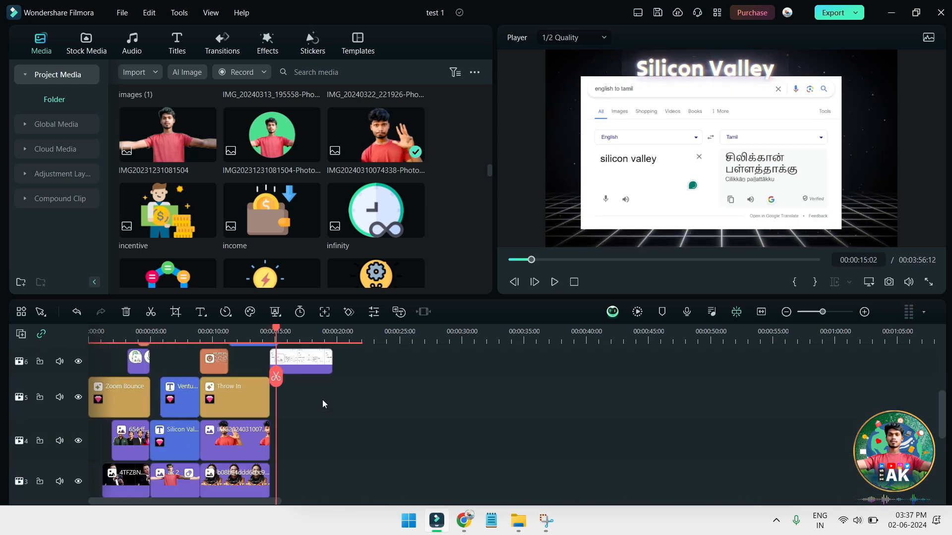
double_click(314, 364)
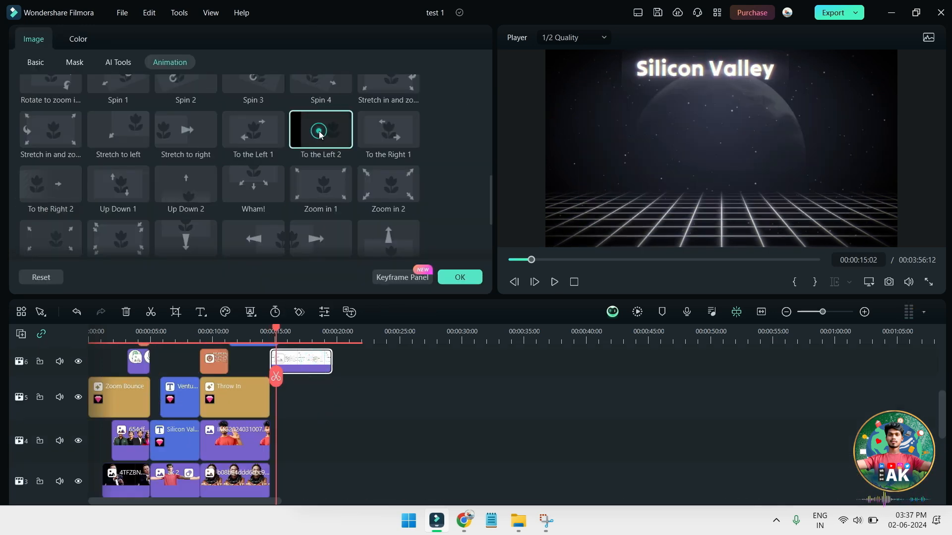
- Apply the To the Right 2 motion to the translation screenshot clip, centre the Silicon Valley title horizontally above it, and preview
click(58, 202)
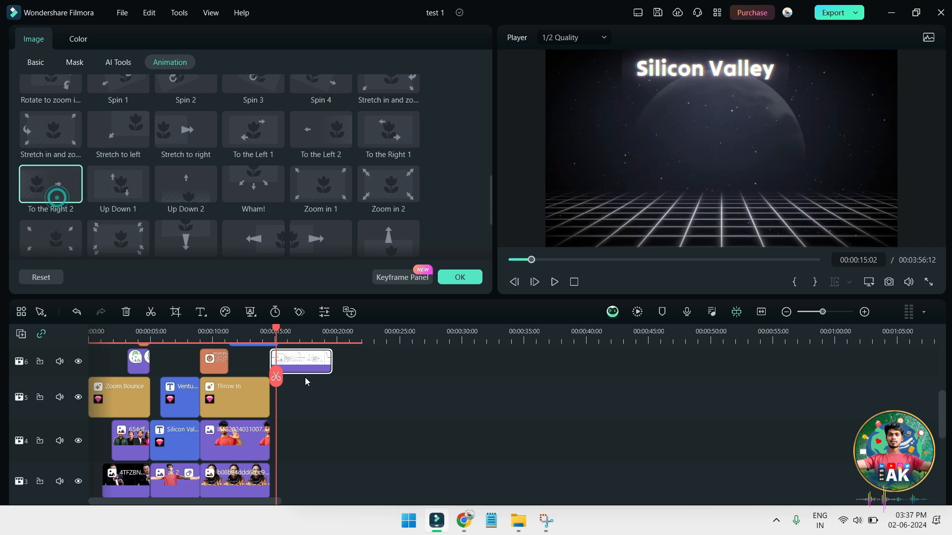
click(692, 170)
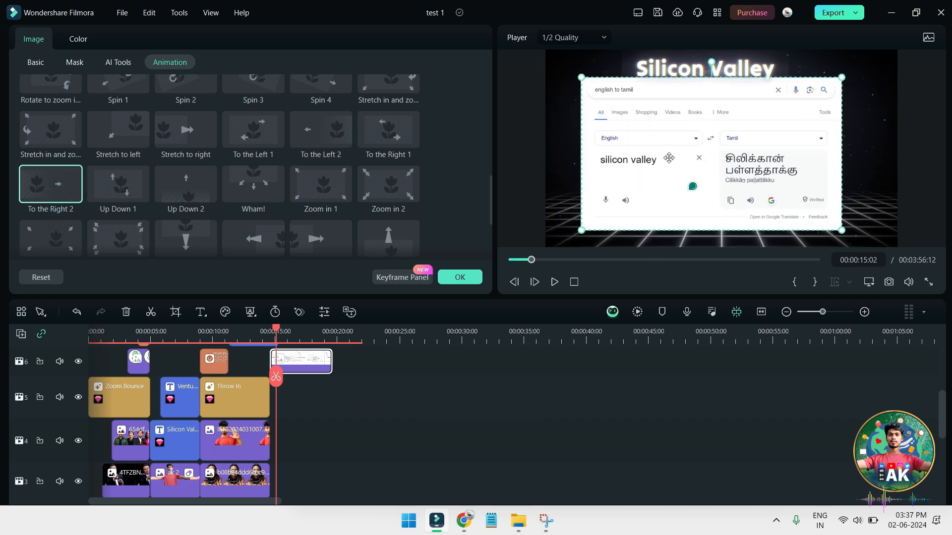
click(746, 69)
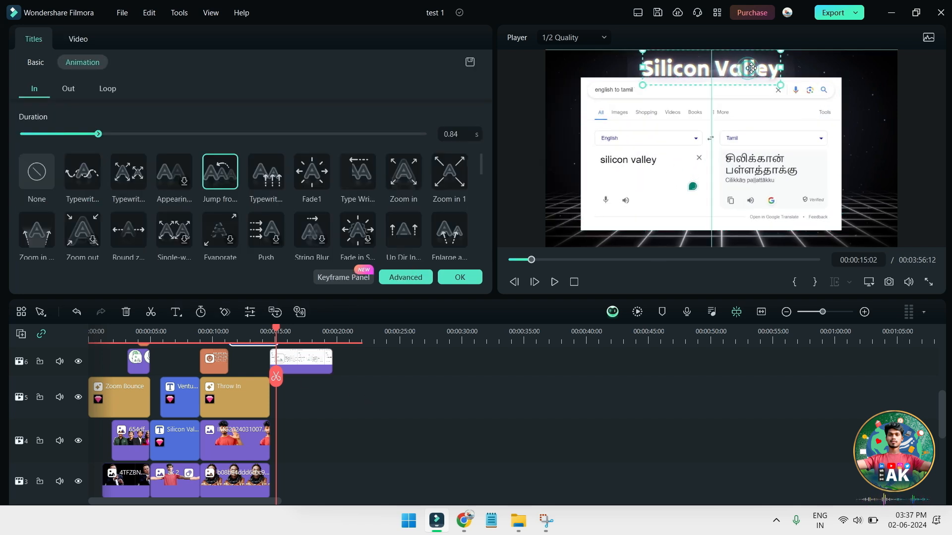
click(712, 142)
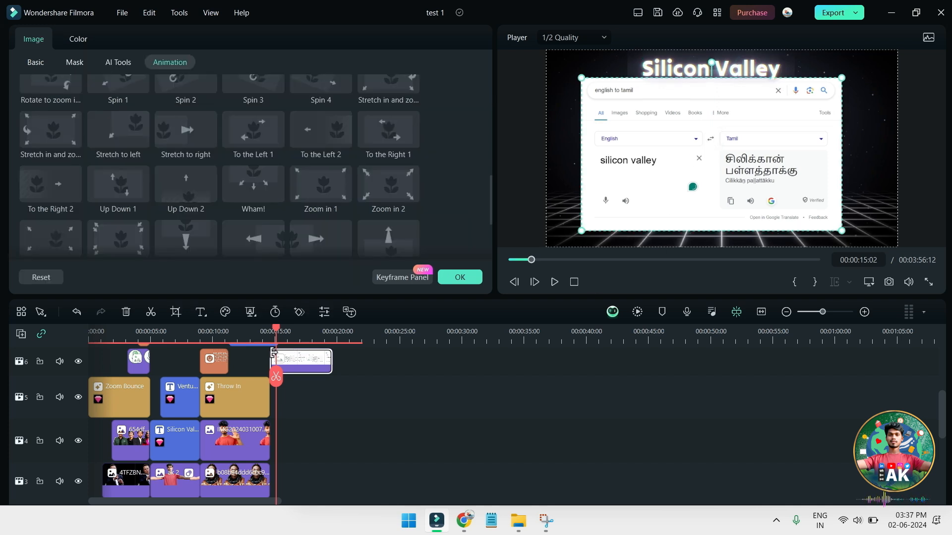
drag(278, 335, 249, 329)
key(space)
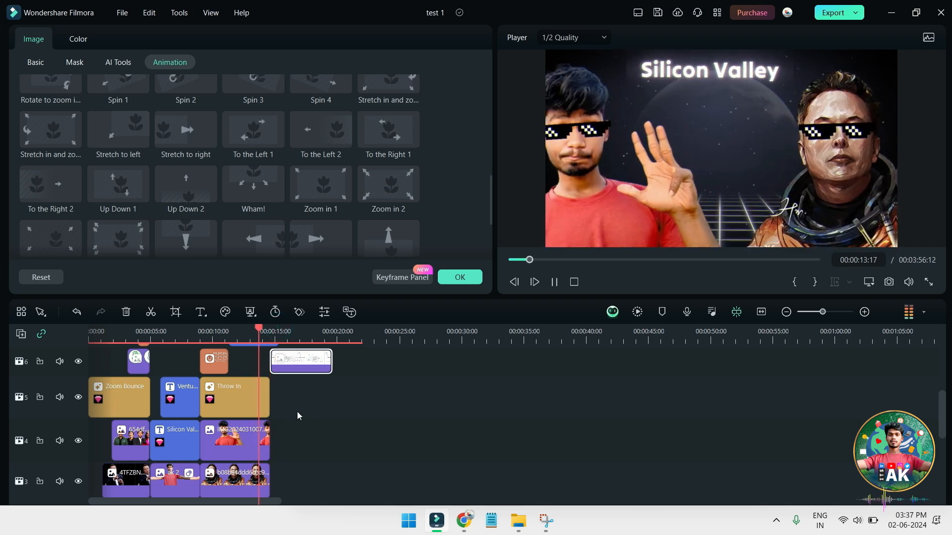
- Cut the preceding photo and Throw In clips off at 00:00:14:03 and shift the translation screenshot clip to start there
drag(282, 390, 291, 426)
key(ctrl+b)
key(Delete)
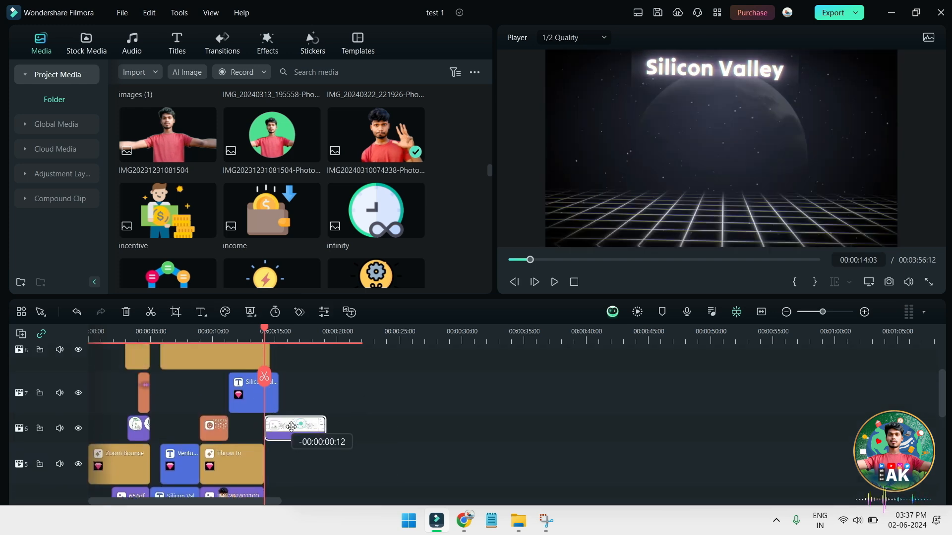
- Extend the Mild effect and the Silicon Valley title to end at about 00:00:20 and play back the section
key(space)
key(space)
scroll(262, 394, up, 2)
drag(269, 415, 337, 415)
key(space)
drag(273, 461, 340, 461)
key(space)
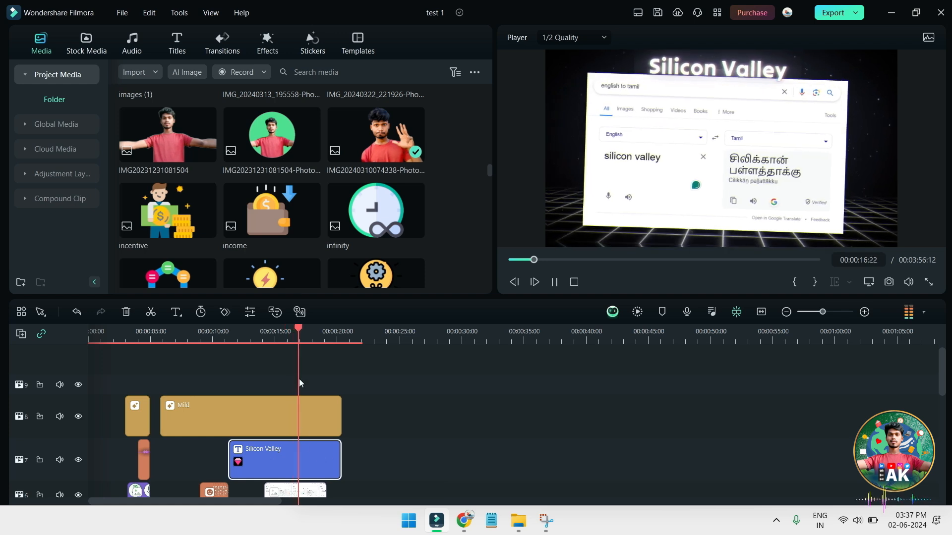
drag(300, 330, 265, 337)
key(space)
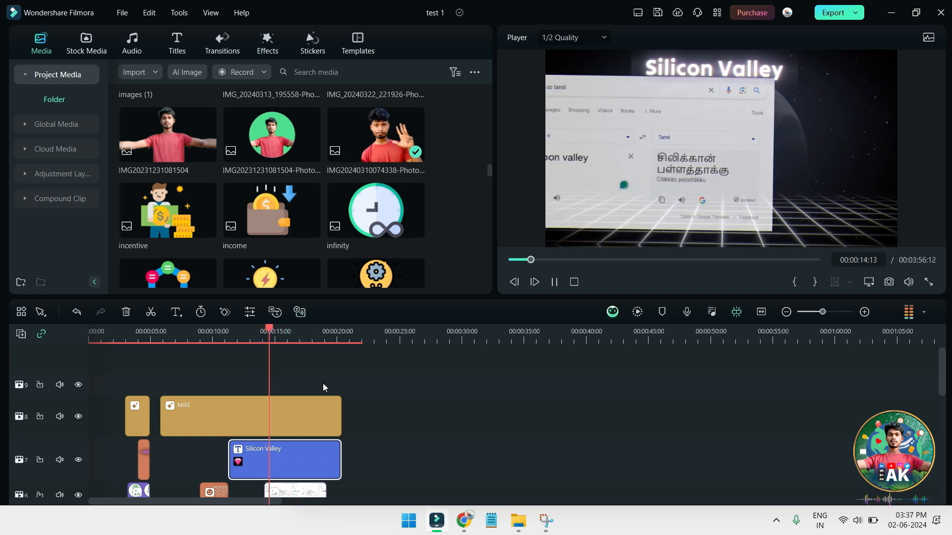
scroll(322, 383, down, 2)
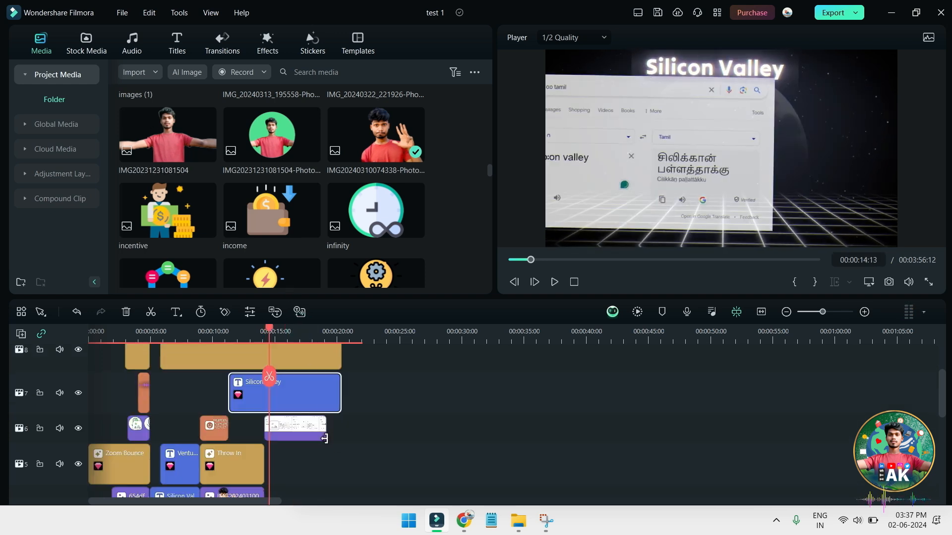
scroll(296, 363, up, 3)
drag(304, 406, 299, 390)
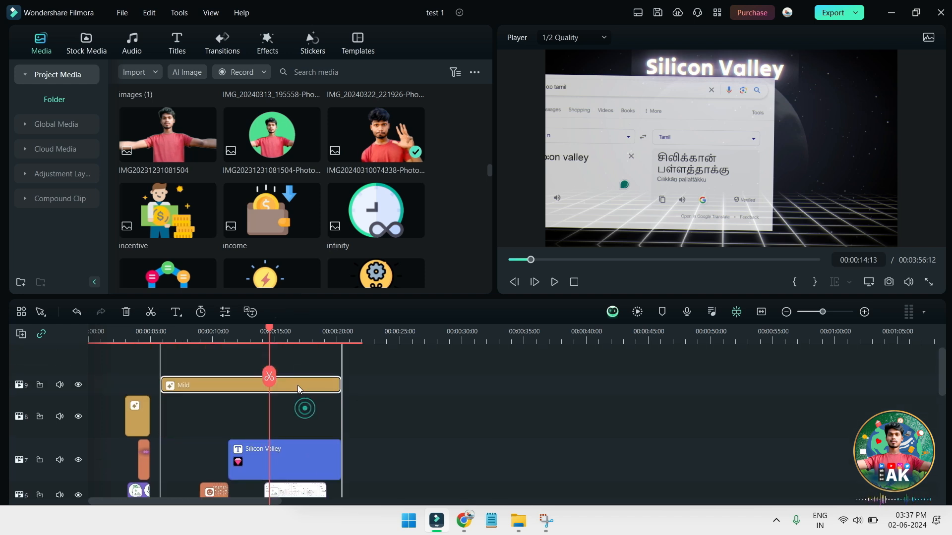
drag(181, 155, 267, 427)
drag(707, 169, 831, 242)
- Apply the Up Down 2 motion to the portrait clip and preview its entrance
double_click(304, 415)
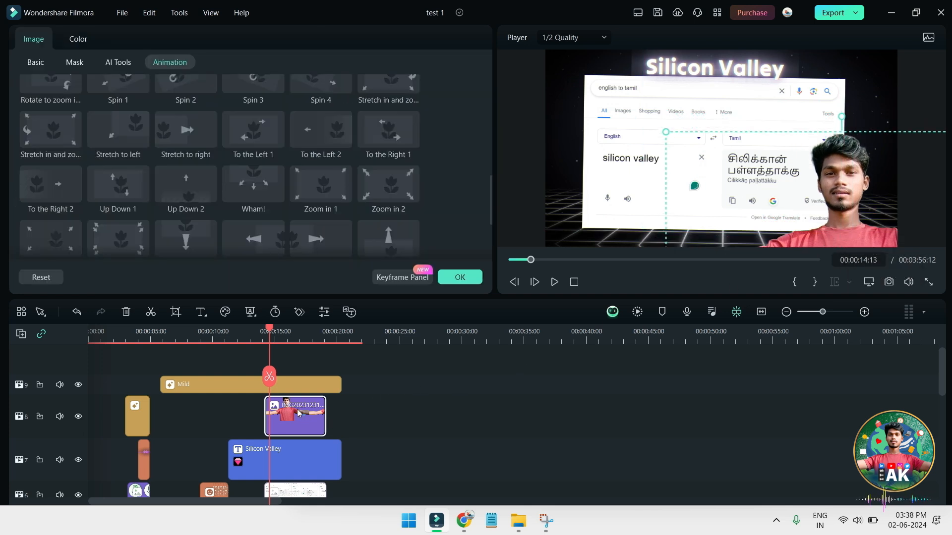
click(182, 187)
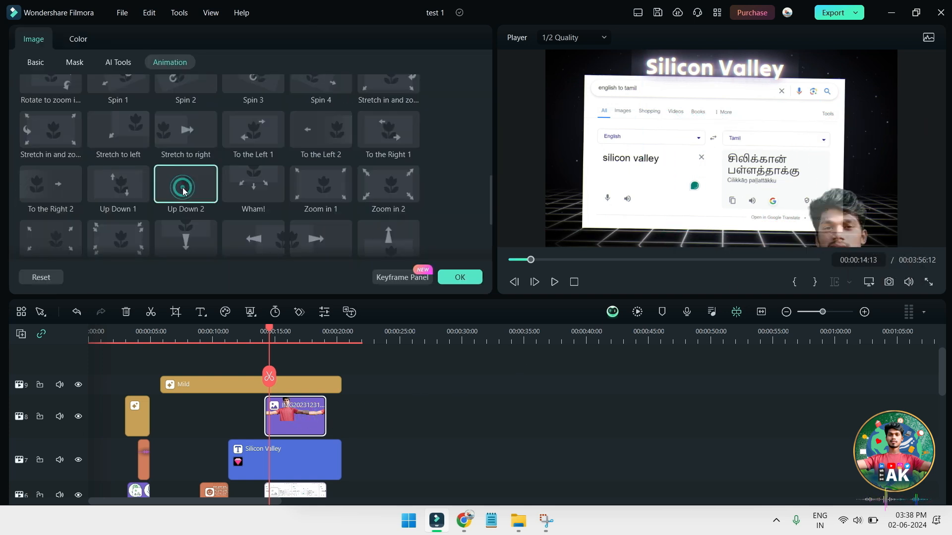
click(266, 330)
key(space)
key(space)
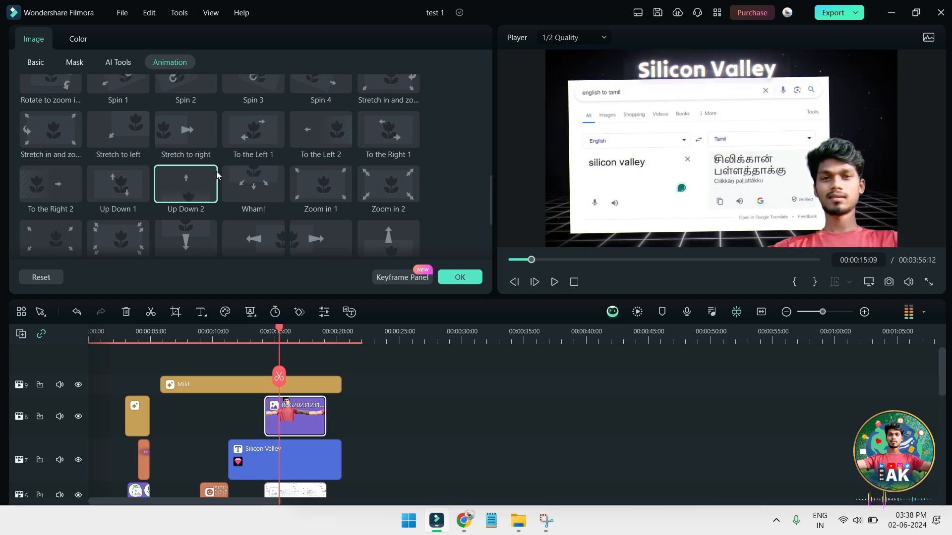
- Apply the To the Left 2 motion to the portrait clip, shorten its end to about 00:00:17, and preview it
scroll(216, 171, down, 3)
scroll(273, 163, up, 6)
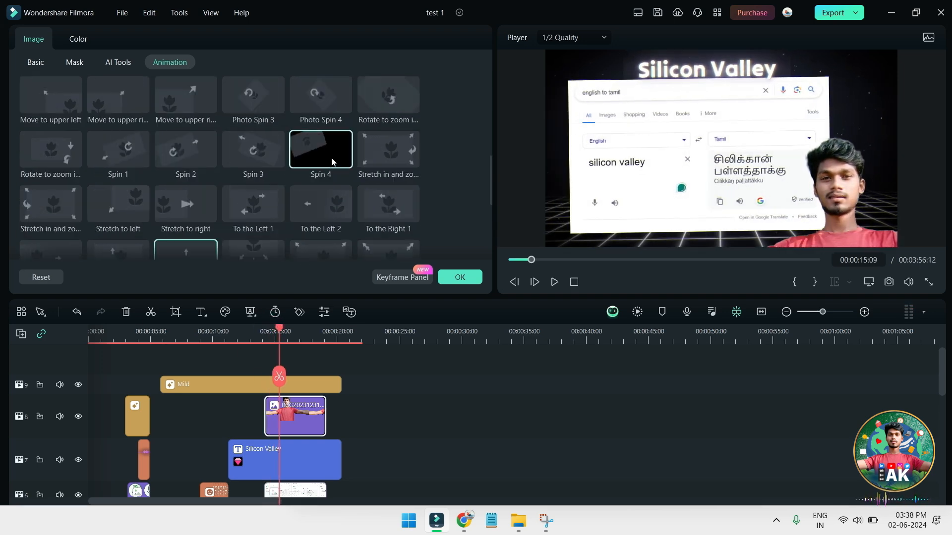
click(337, 198)
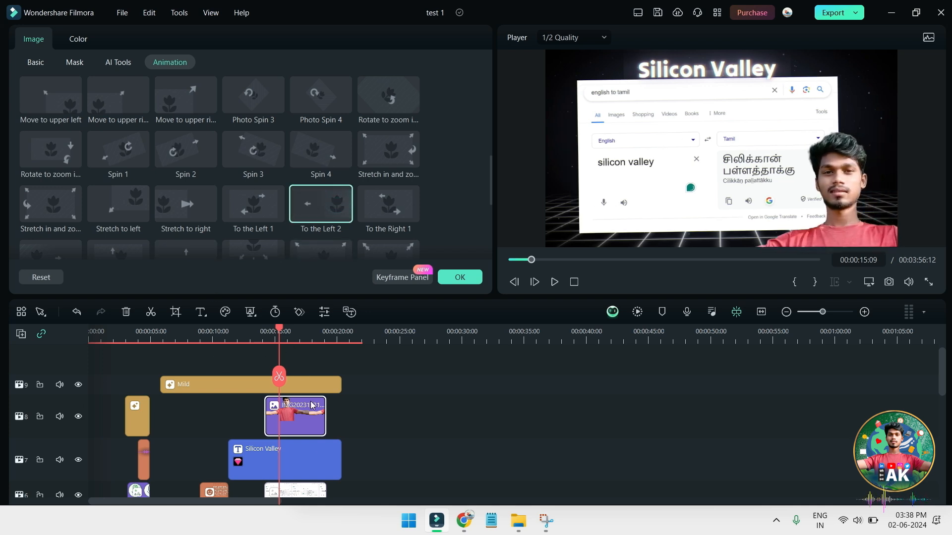
drag(325, 409, 298, 397)
key(space)
drag(272, 334, 266, 335)
key(space)
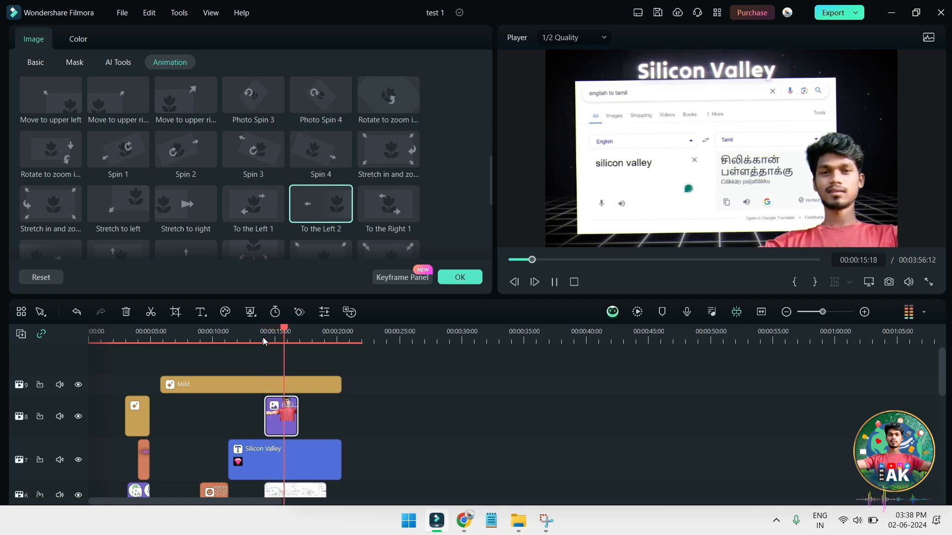
key(space)
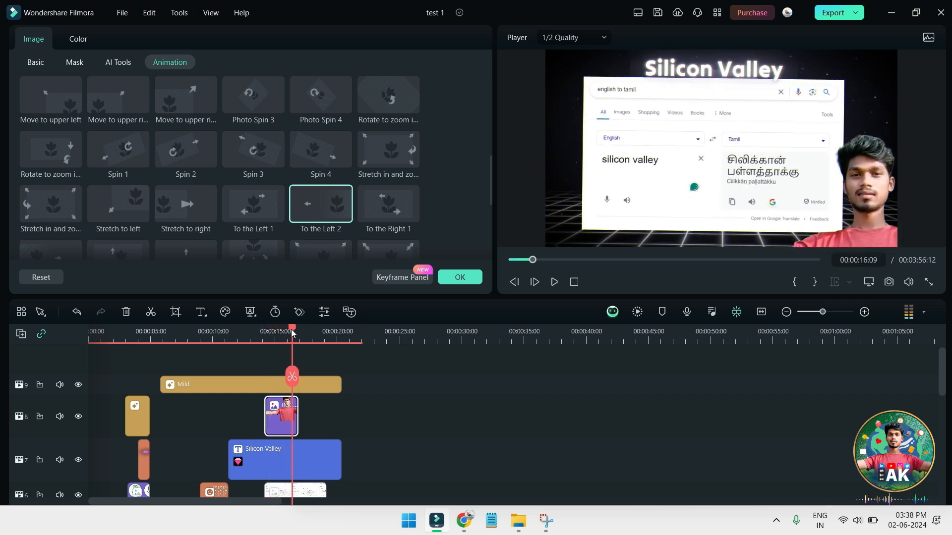
- Extend the portrait clip to end together with the Silicon Valley title, preview it, and accept its settings
drag(297, 416, 338, 416)
key(space)
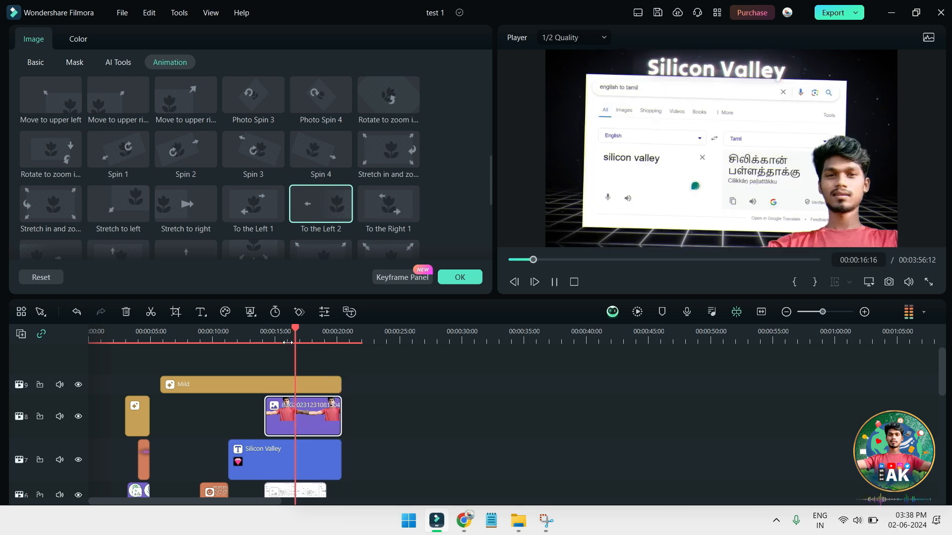
drag(293, 328, 265, 342)
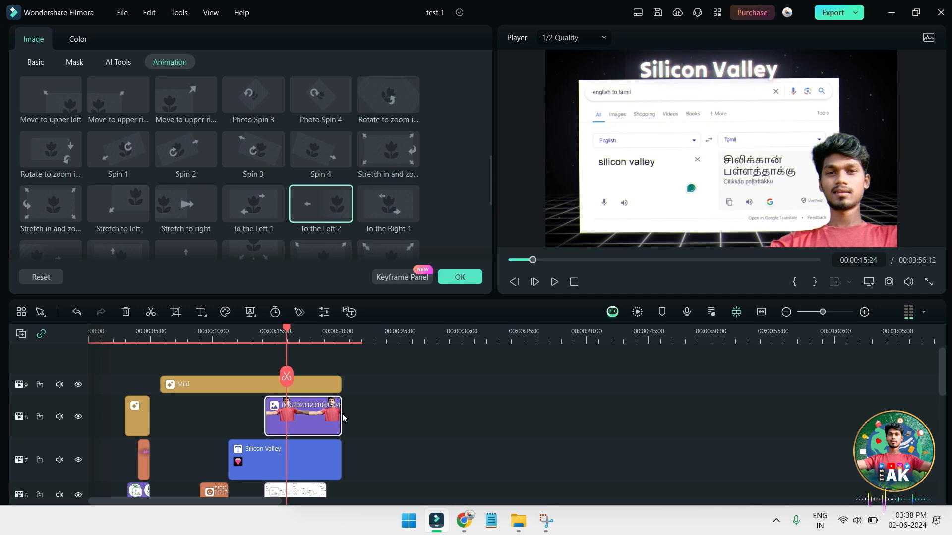
click(458, 278)
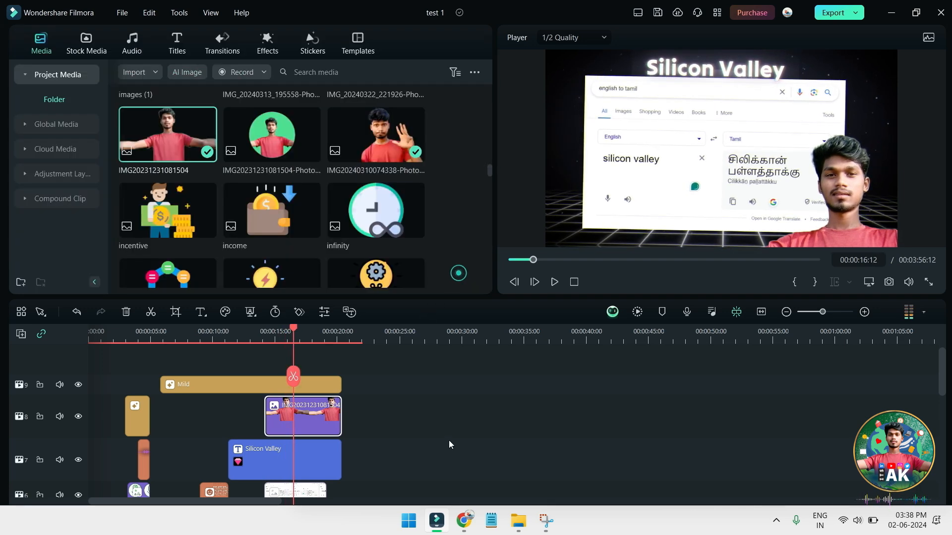
- Switch to Chrome and run a Google image search for "silicon png"
click(464, 518)
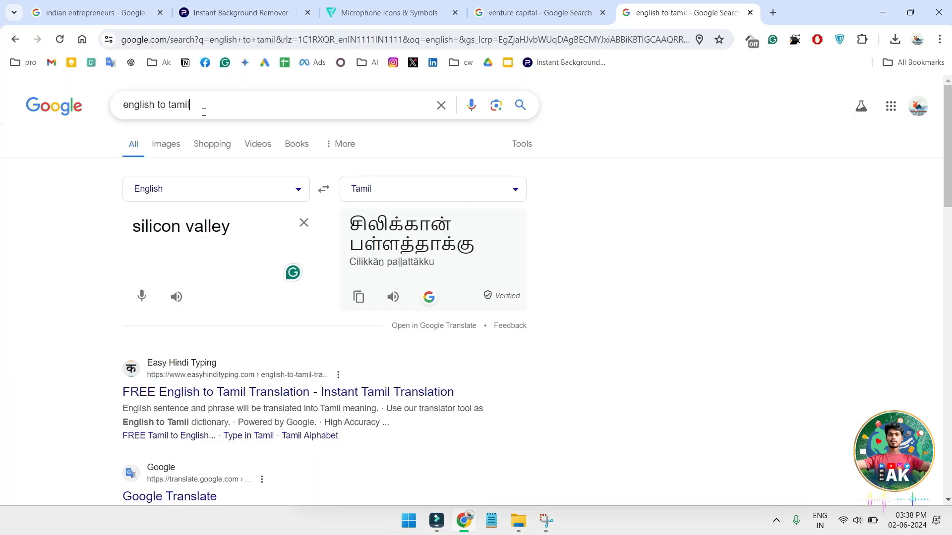
text(silicon )
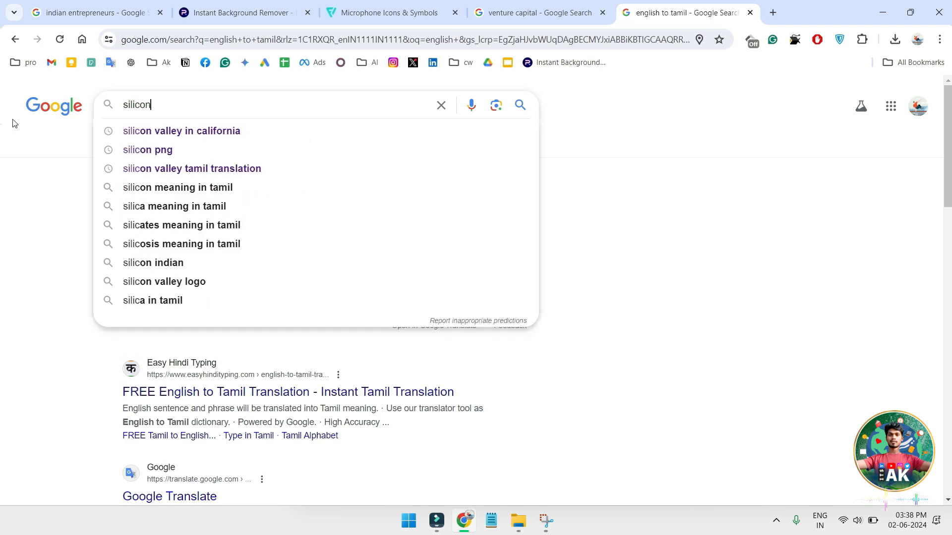
text(png)
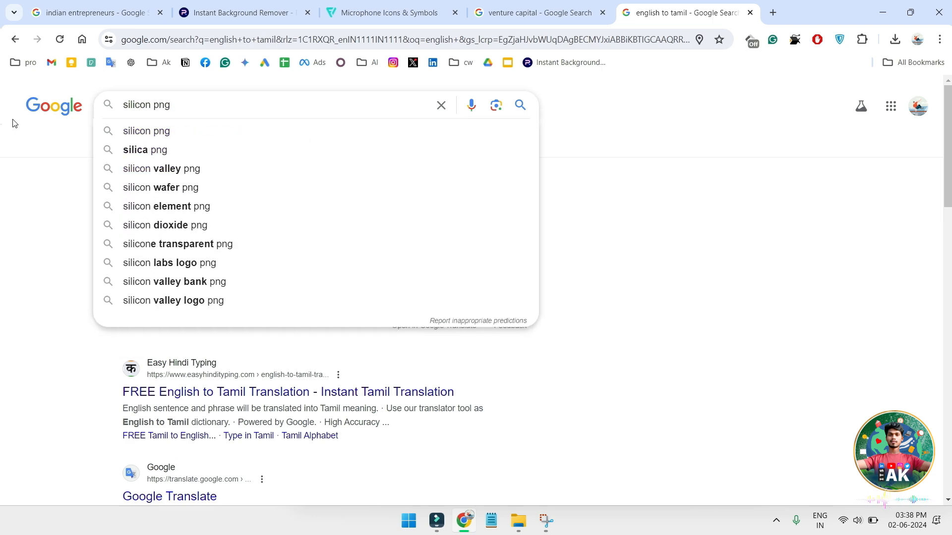
key(Return)
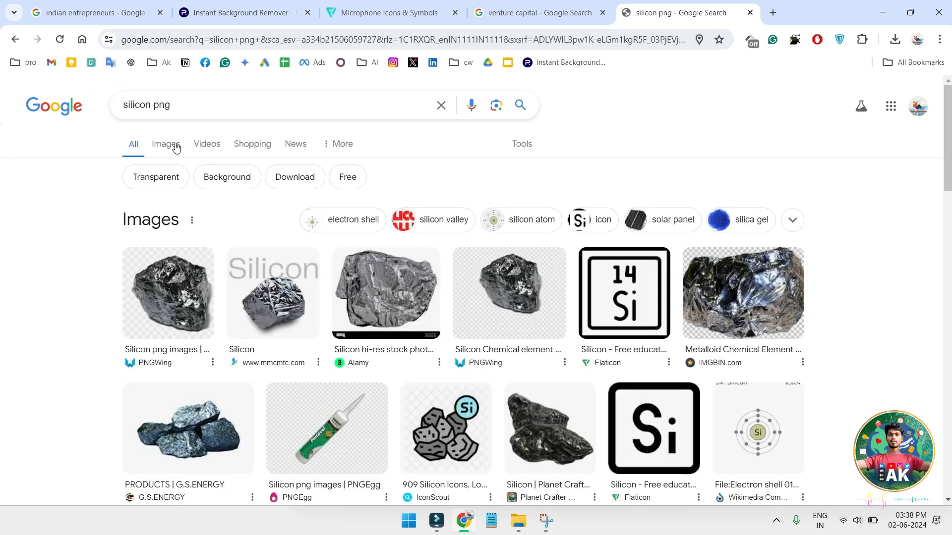
click(169, 146)
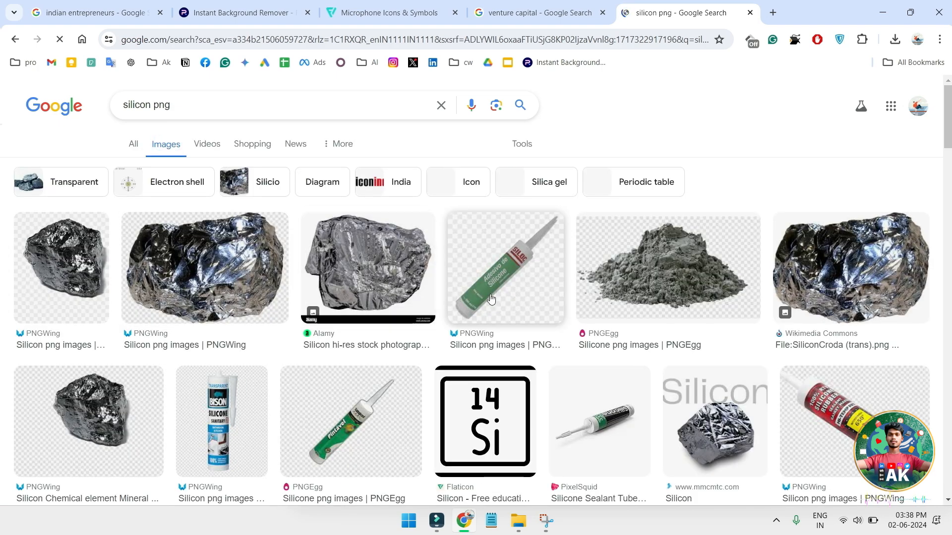
- Open the Wikimedia Commons SiliconCroda (trans).png result and save the image to the computer
scroll(492, 298, down, 1)
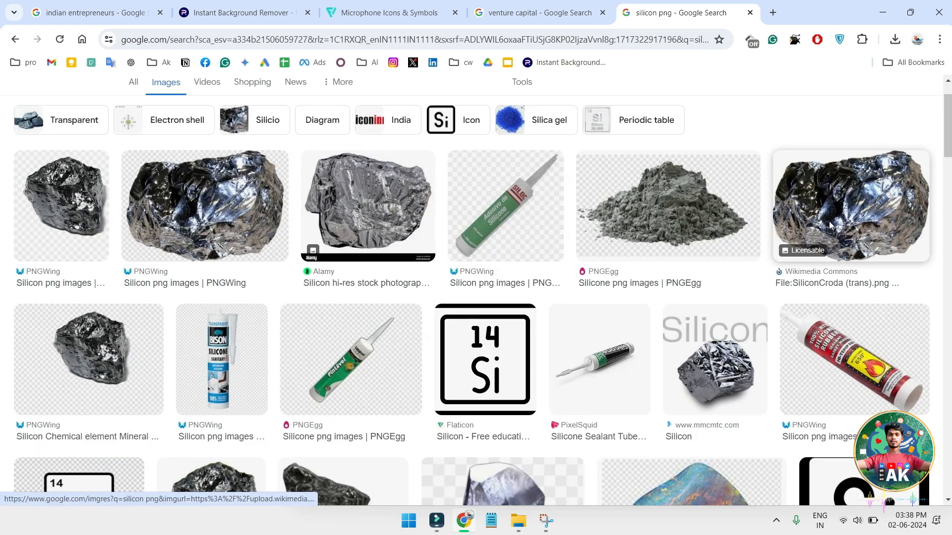
click(830, 226)
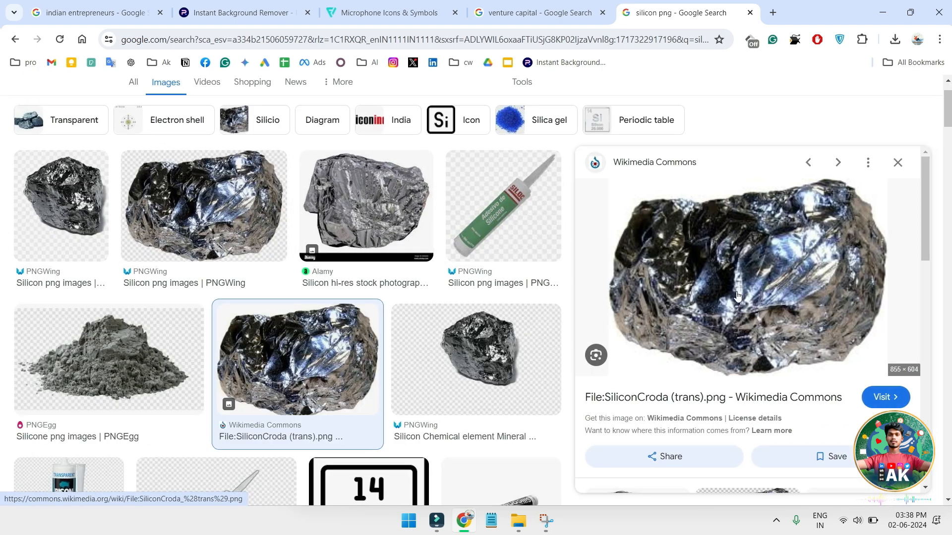
drag(737, 296, 707, 311)
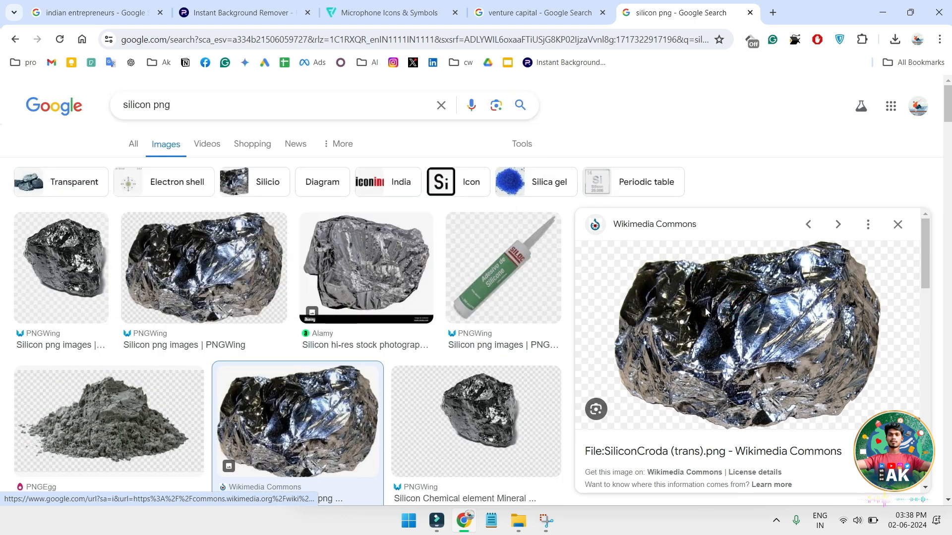
right_click(706, 311)
click(776, 230)
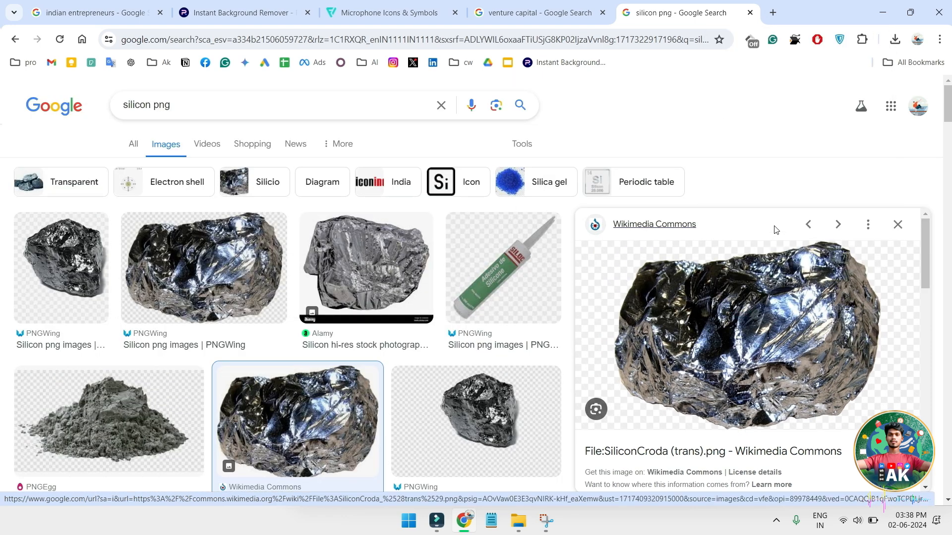
key(Return)
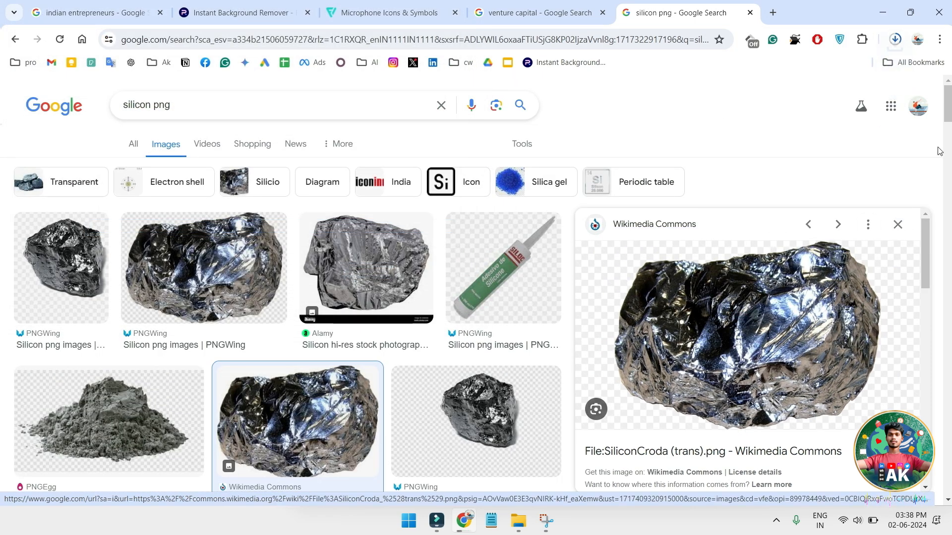
- Add the downloaded SiliconCroda image to the Filmora timeline at 00:00:16:12, shrink it, and place it over the upper part of the translation screenshot
drag(793, 73, 297, 373)
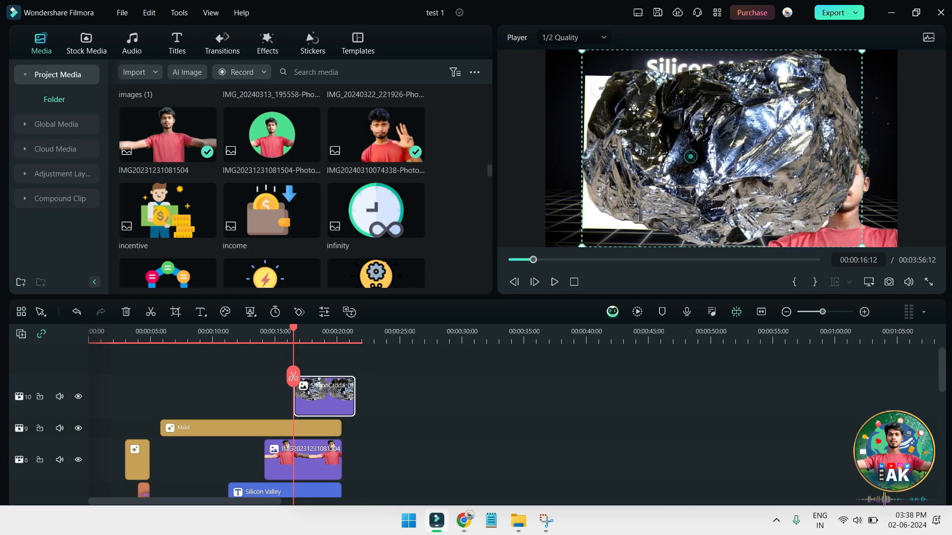
drag(580, 49, 804, 167)
drag(797, 206, 701, 101)
drag(747, 132, 714, 124)
- Rearrange the upper tracks so the SiliconCroda clip takes the Mild effect's place on track 9, and play back the section
mouse_move(304, 430)
mouse_down()
mouse_move(305, 356)
mouse_move(313, 417)
mouse_move(306, 412)
mouse_up()
key(space)
scroll(371, 407, down, 2)
key(space)
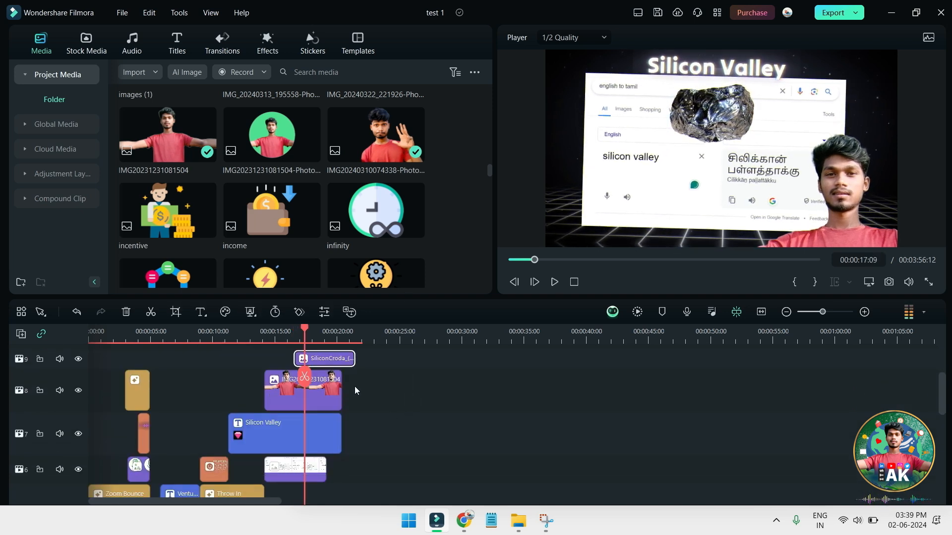
- Set the portrait clip's preset motion to No Animation and preview it from the clip's start
double_click(313, 398)
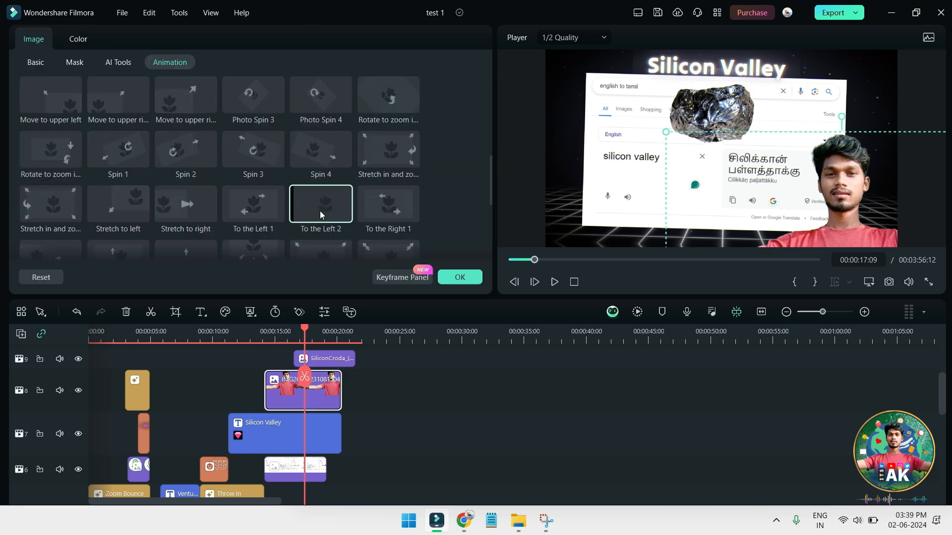
scroll(228, 208, up, 6)
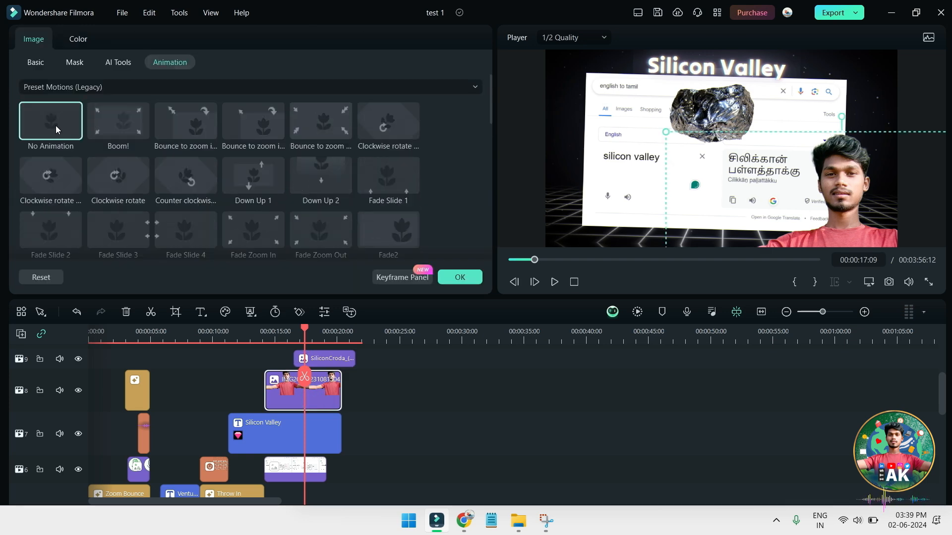
drag(304, 336, 266, 333)
key(space)
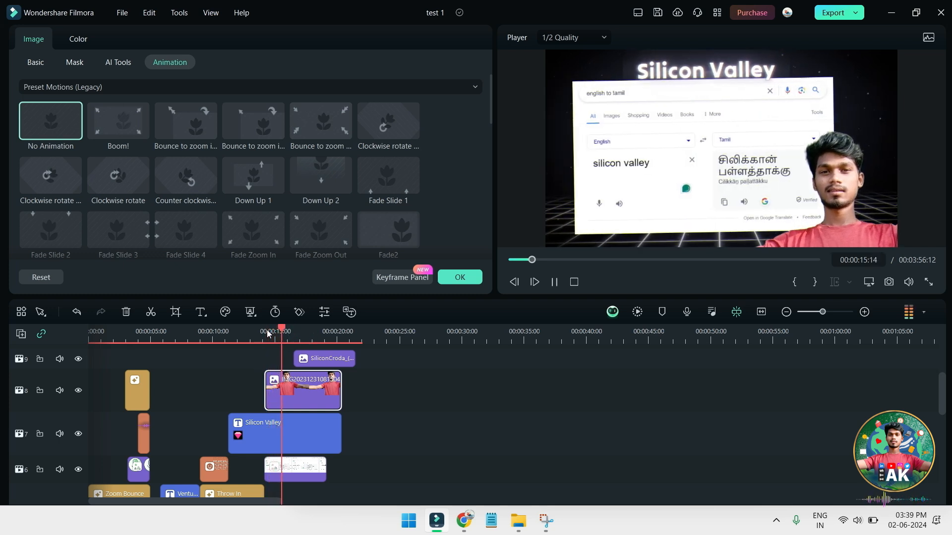
- Apply the Spin 2 preset motion to the SiliconCroda clip and play back the section around its start
key(space)
scroll(353, 436, down, 4)
scroll(331, 424, up, 4)
scroll(331, 421, down, 1)
key(ctrl+v)
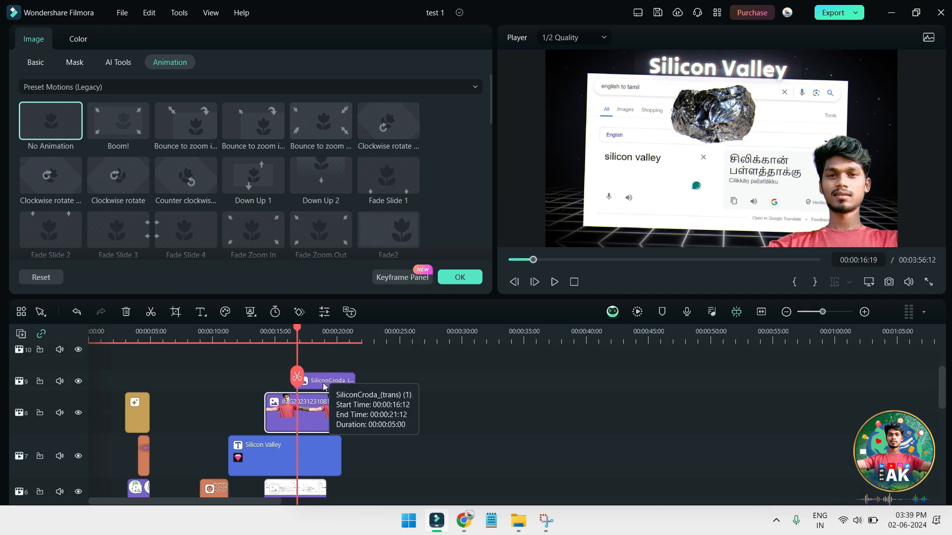
scroll(205, 196, down, 6)
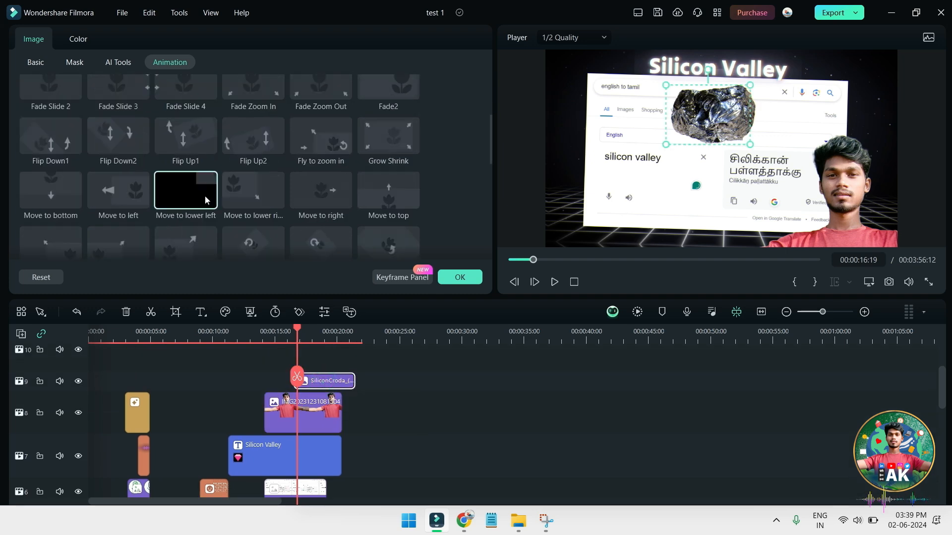
click(212, 151)
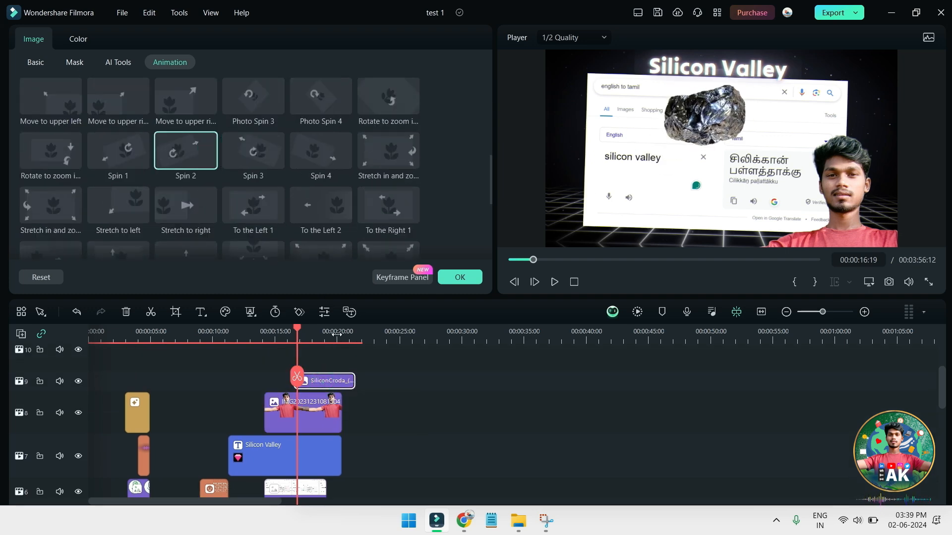
click(289, 332)
key(space)
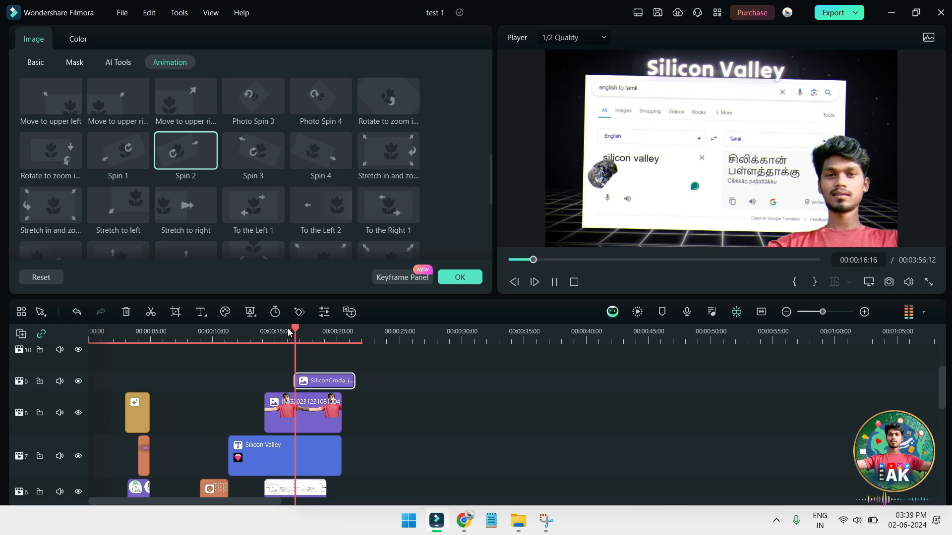
key(space)
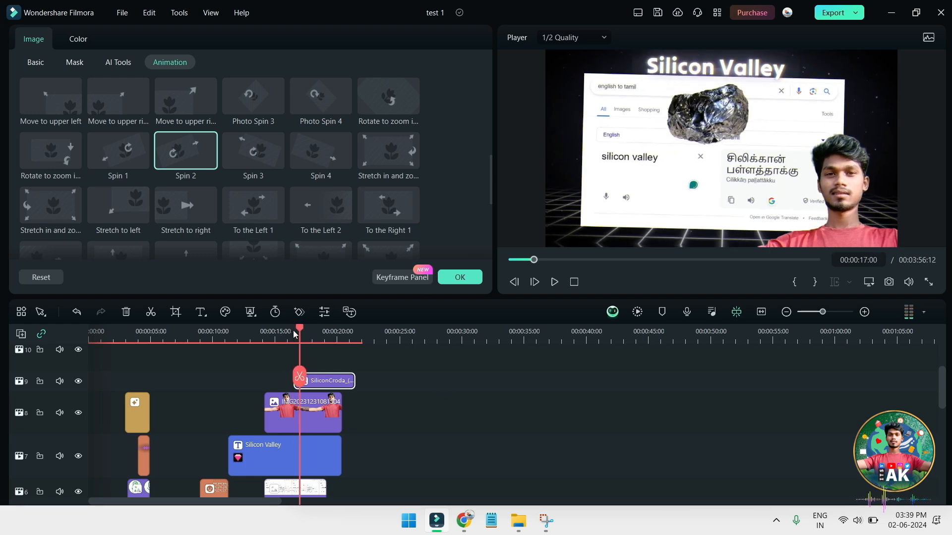
key(space)
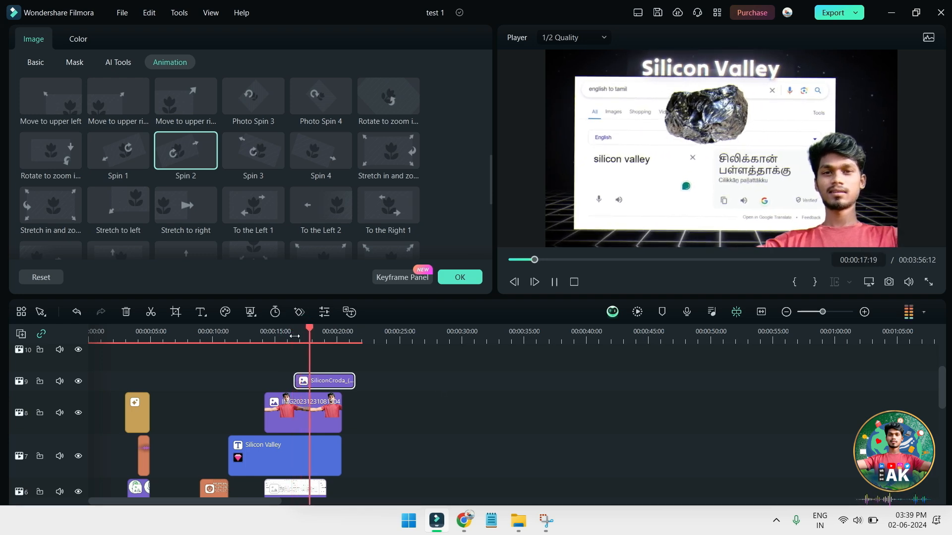
key(space)
- Delete the last Back BG Media 02 segment on track 2, starting at 00:00:17:20
scroll(396, 412, down, 6)
click(335, 444)
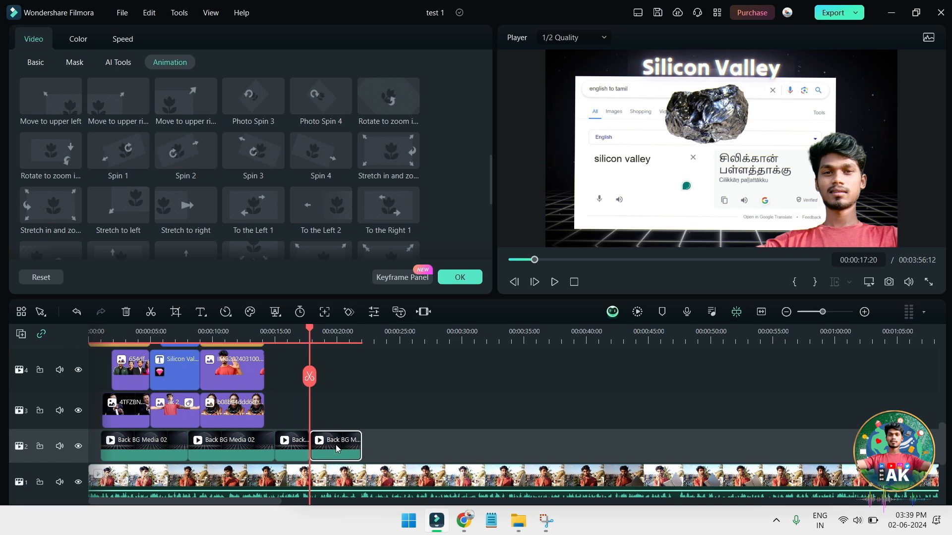
key(Delete)
scroll(333, 445, up, 4)
scroll(333, 444, up, 4)
- Switch to Chrome and close the old search tabs, leaving only an empty new tab
click(463, 521)
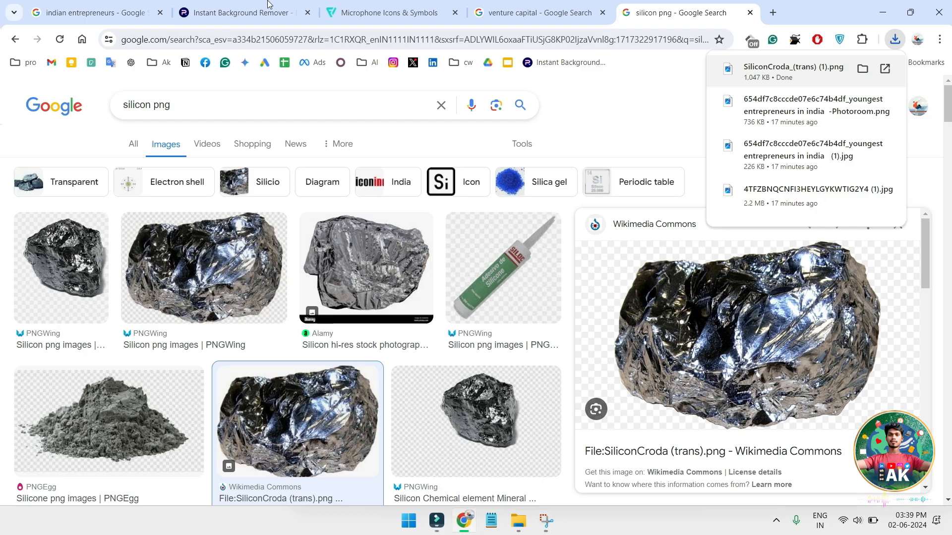
click(307, 13)
click(307, 13)
click(307, 13)
click(308, 14)
click(182, 13)
click(155, 15)
click(158, 14)
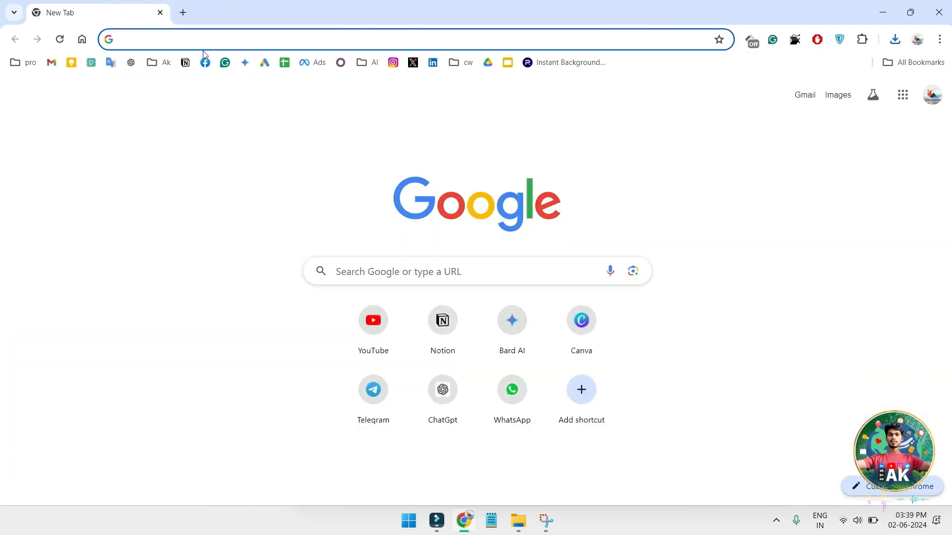
- Search Google for "valley" and show the image results
text(valley)
key(Return)
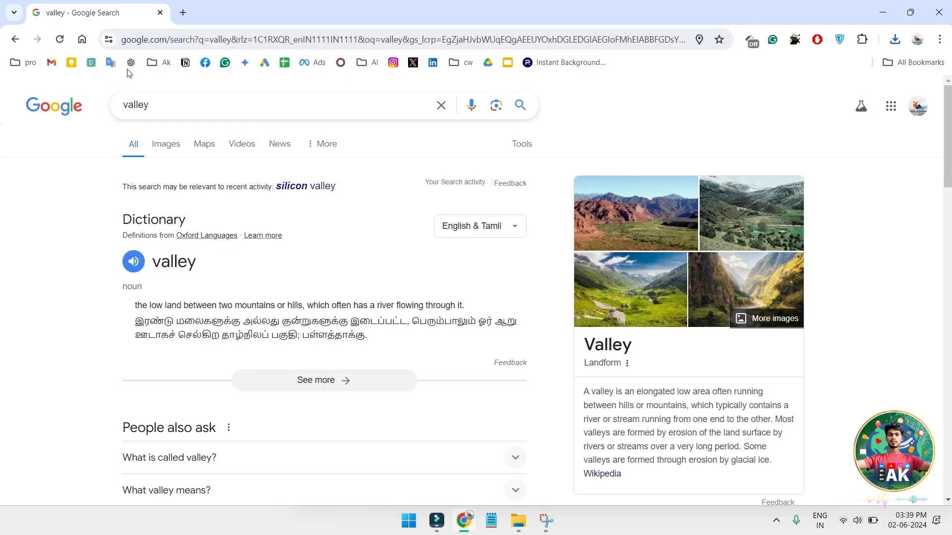
scroll(240, 193, down, 4)
scroll(186, 148, up, 4)
click(169, 147)
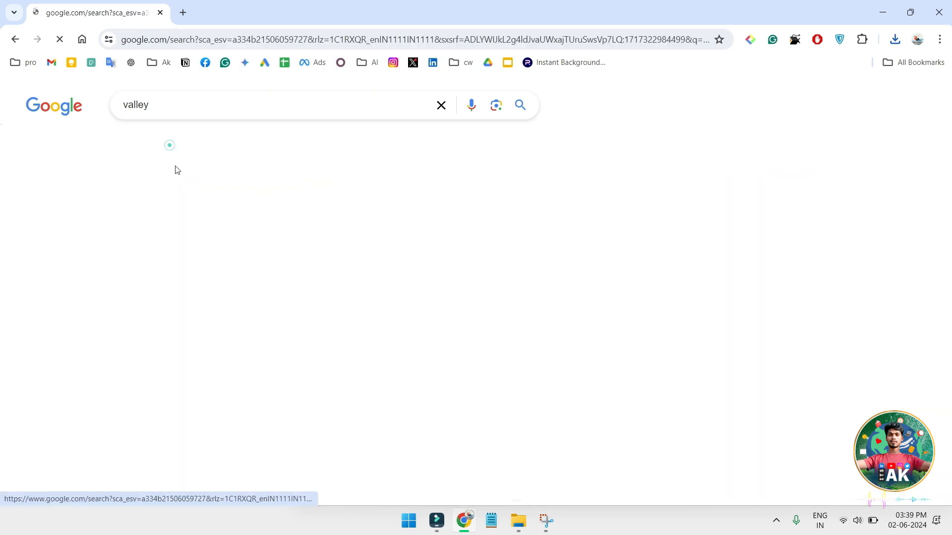
- Browse the valley image results and open the Betaab Valley picture from Veena World
scroll(570, 280, down, 13)
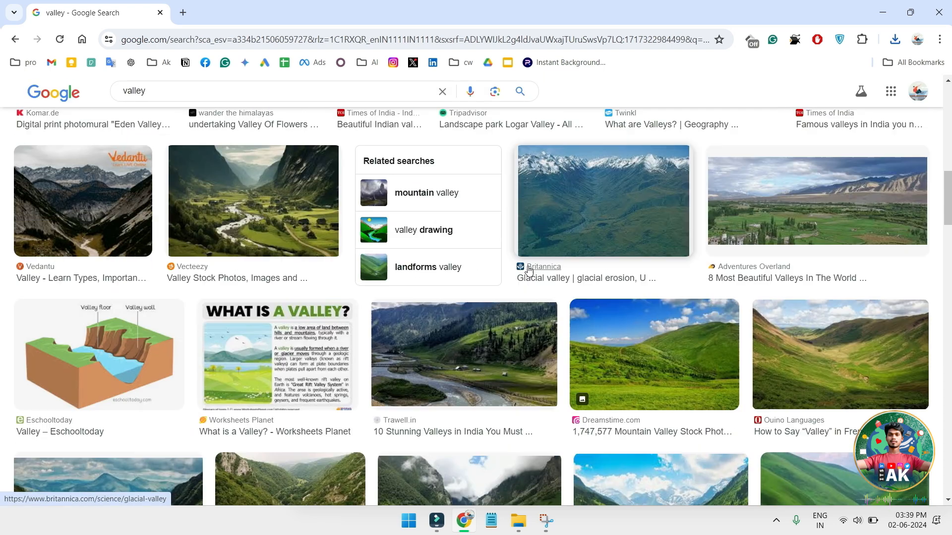
scroll(529, 270, down, 9)
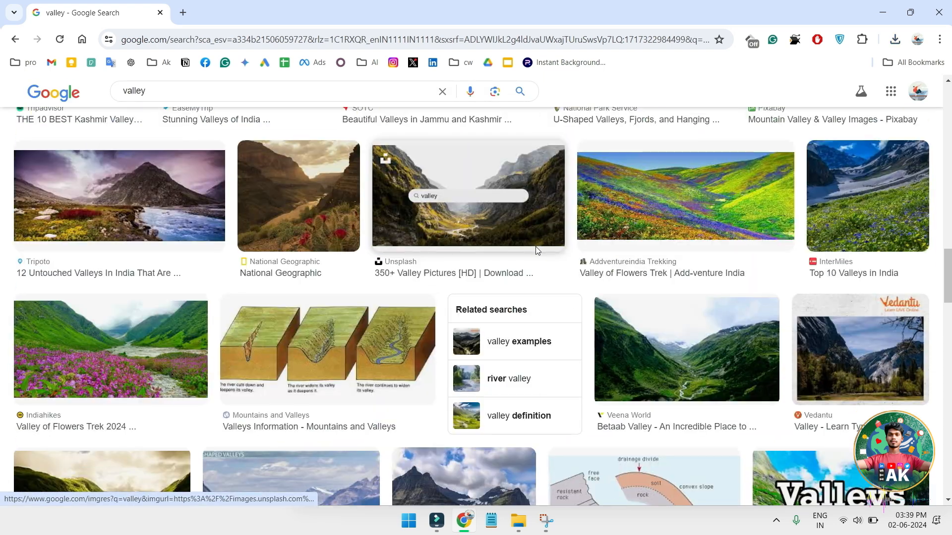
scroll(537, 250, down, 5)
scroll(650, 286, up, 4)
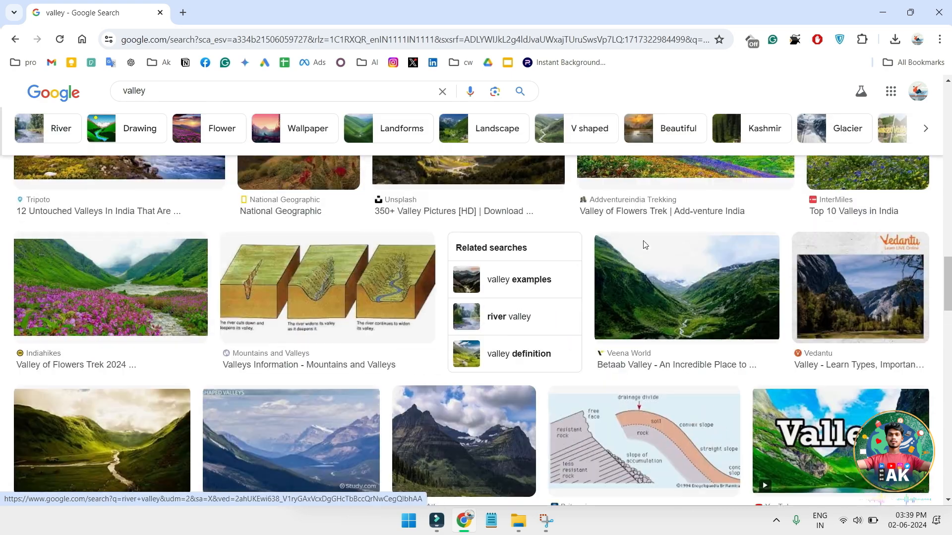
click(650, 286)
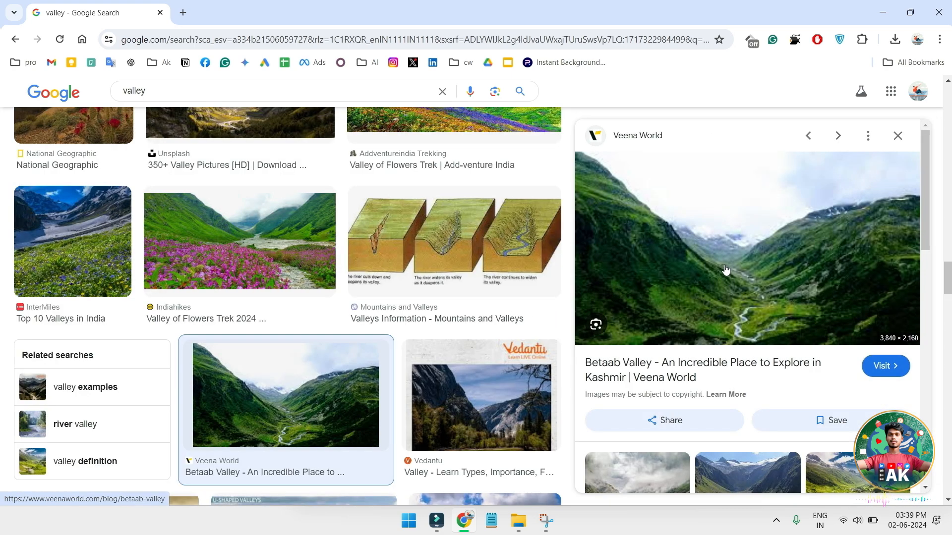
scroll(726, 268, down, 2)
scroll(729, 265, up, 2)
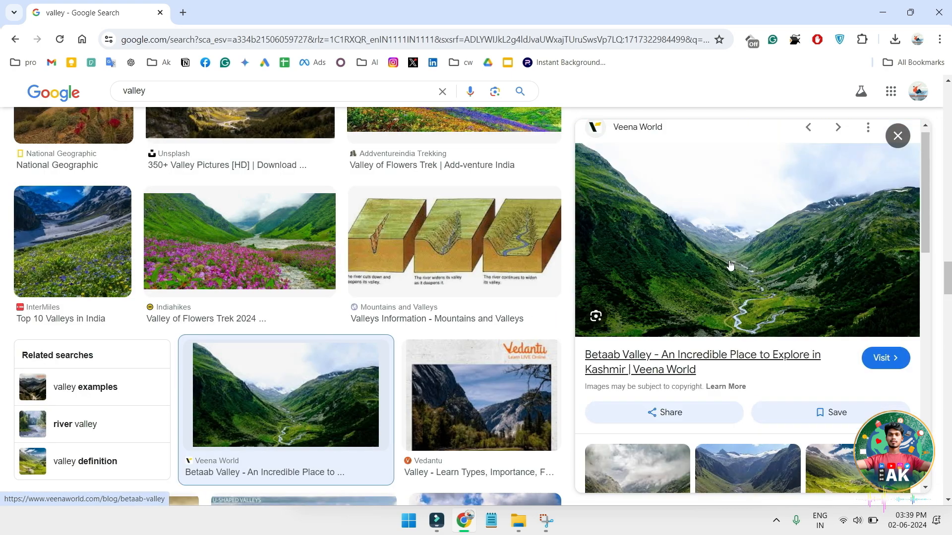
- Save the Betaab Valley image to the computer and add the downloaded file to Filmora's track 2 at 00:00:17:20
right_click(718, 275)
click(763, 226)
key(Return)
drag(803, 73, 327, 484)
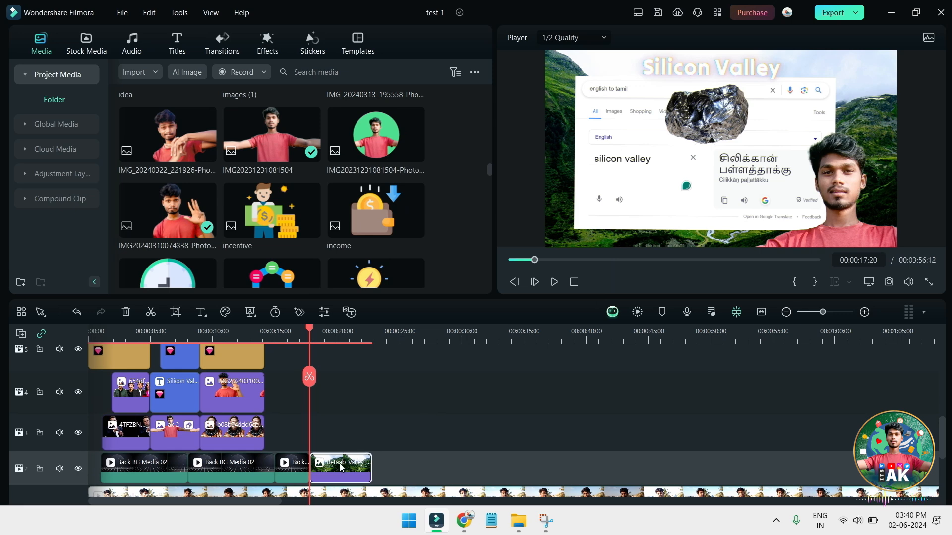
- Set the valley clip's preset motion to To the Right 1 and play back the section from the clip's start
double_click(341, 467)
click(238, 194)
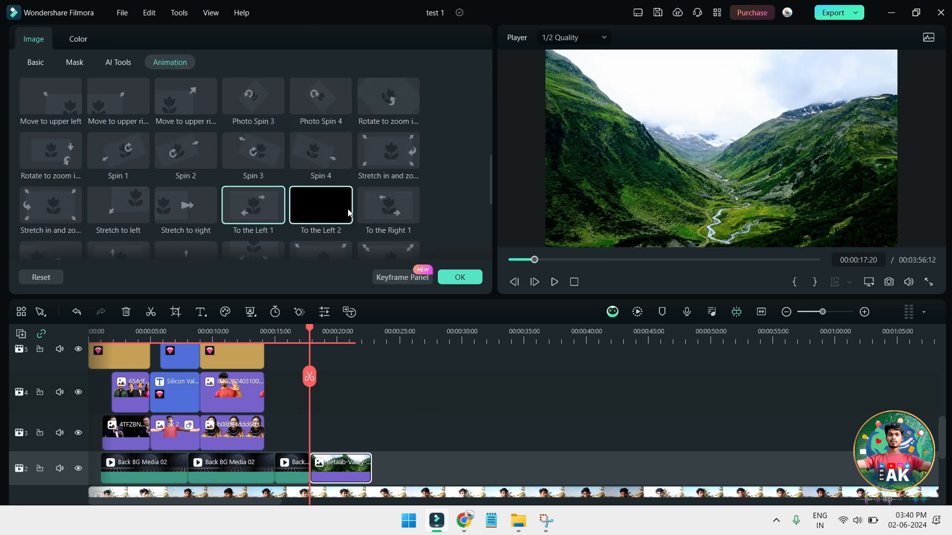
scroll(133, 231, down, 2)
click(54, 192)
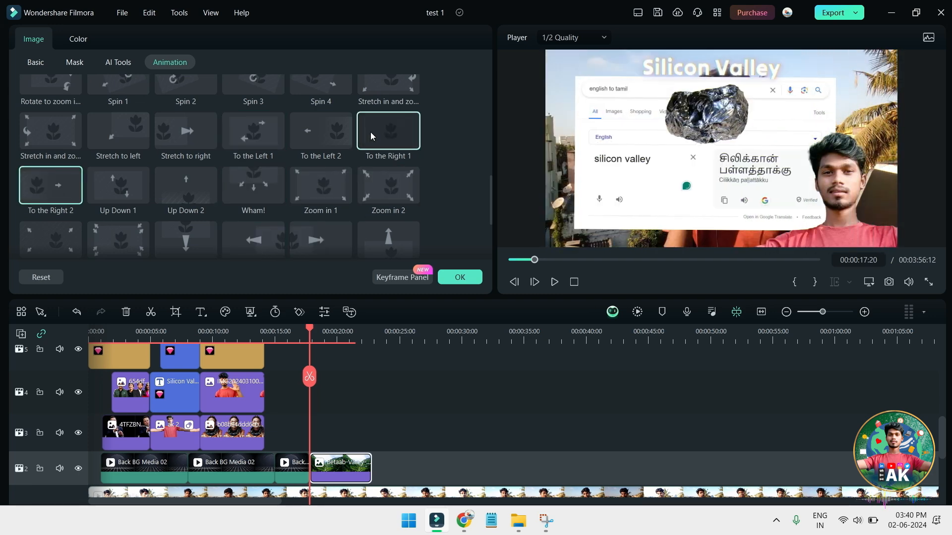
click(306, 336)
key(space)
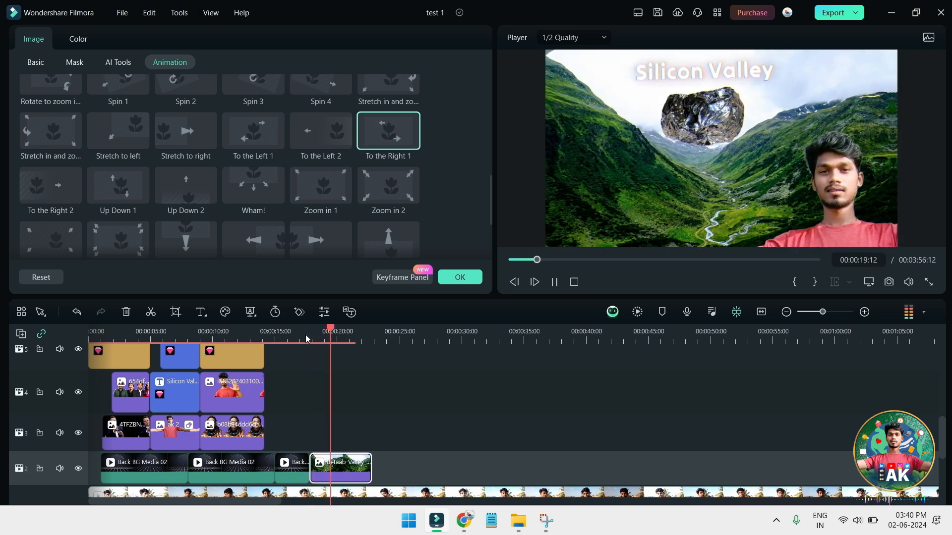
key(space)
- Extend the portrait clip on track 8 past the end of the valley clip and play back the section
scroll(359, 376, down, 2)
scroll(347, 384, up, 6)
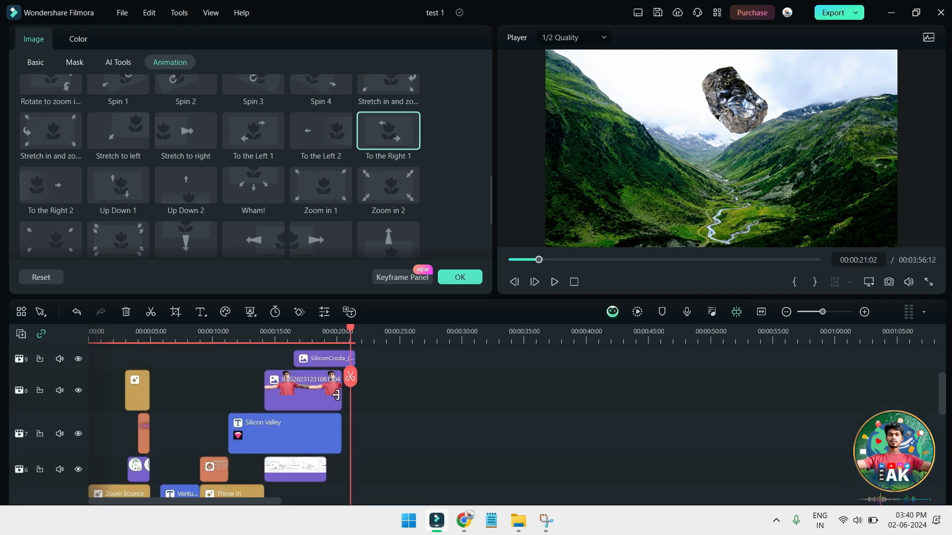
drag(342, 394, 378, 395)
key(space)
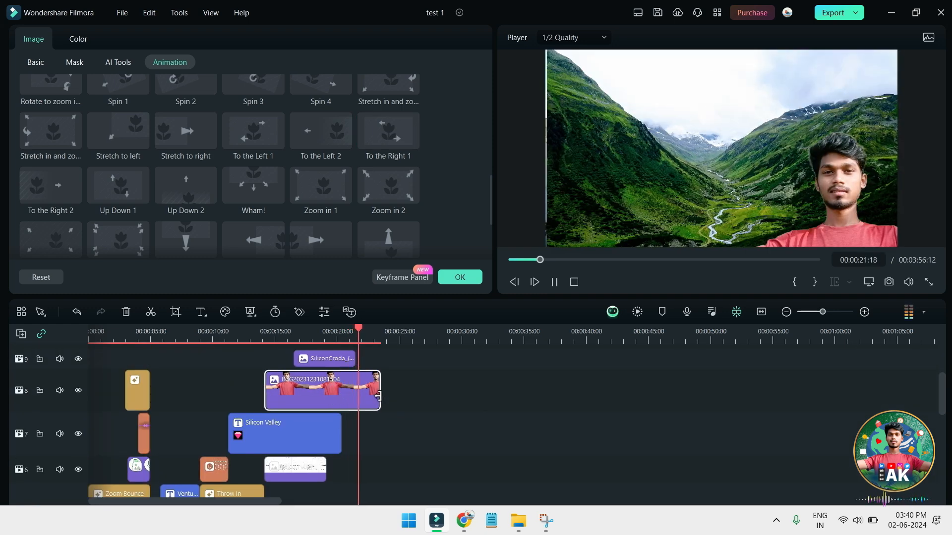
drag(303, 343, 270, 348)
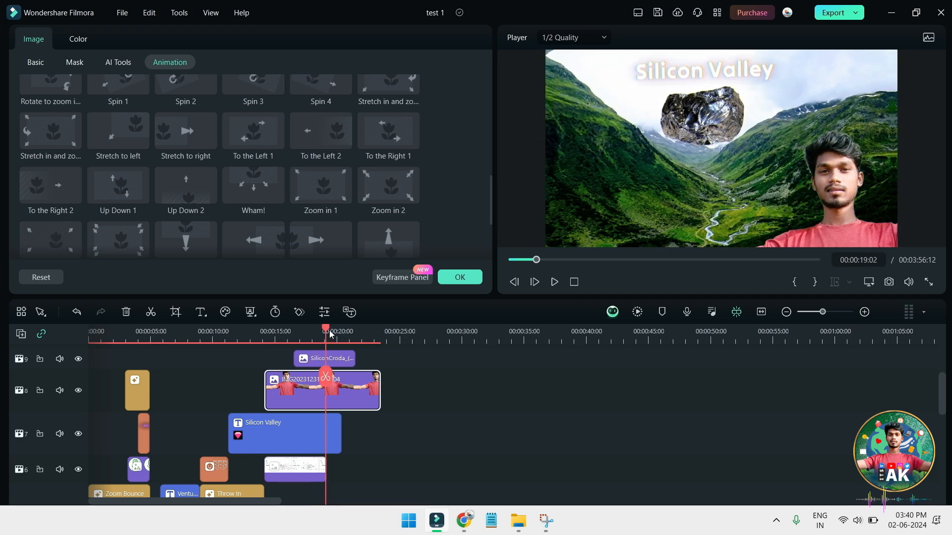
- Trim the end of the translation screenshot on track 6 back to near the valley clip's start and preview the change
drag(301, 336, 298, 336)
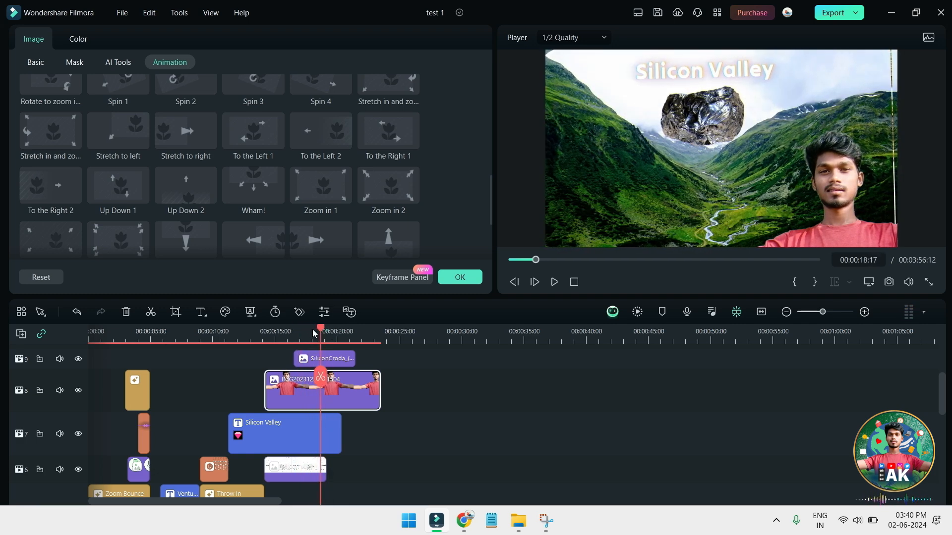
click(314, 333)
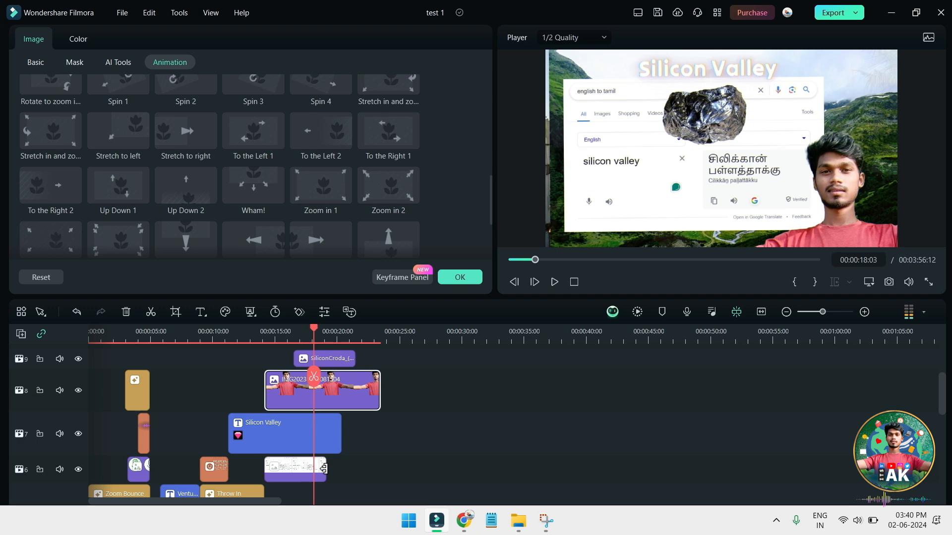
drag(324, 468, 311, 468)
key(space)
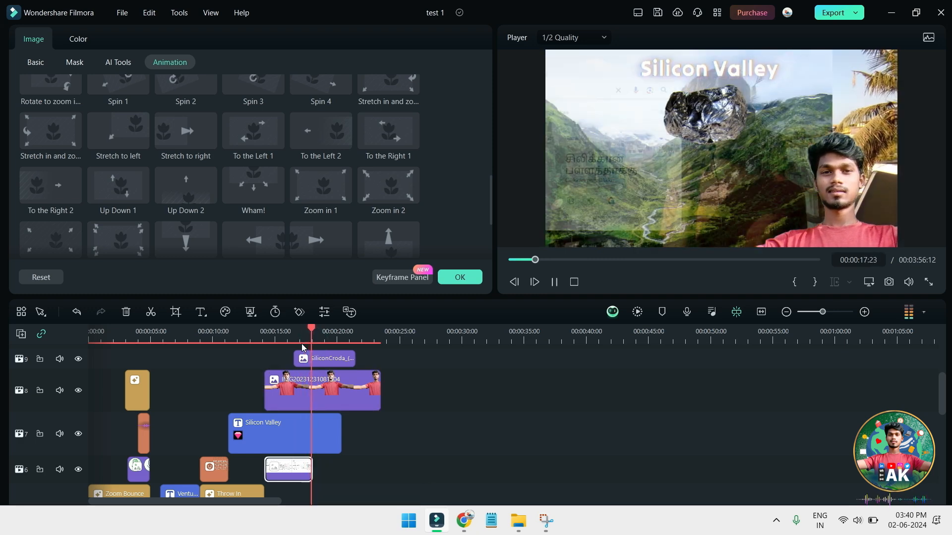
key(space)
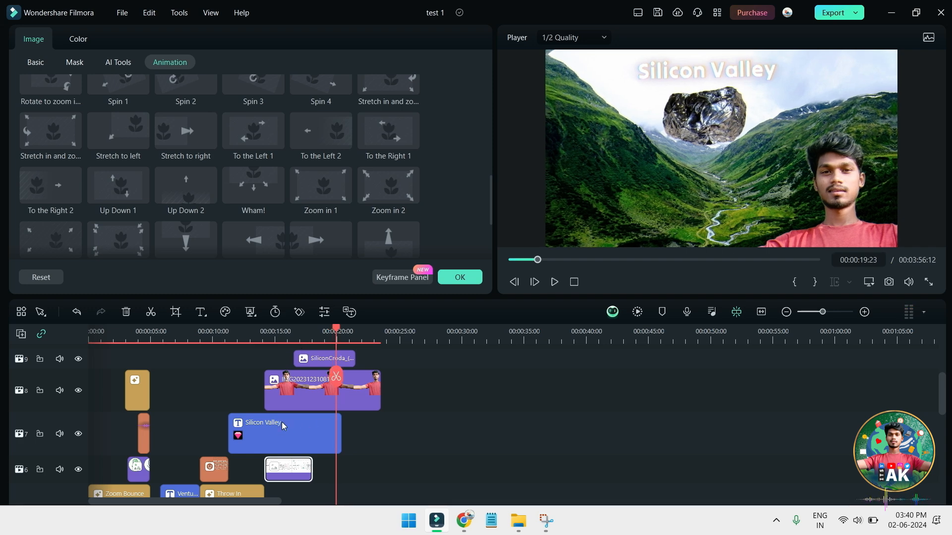
- Try the Boom! preset motion on the valley clip on track 2
scroll(312, 439, down, 5)
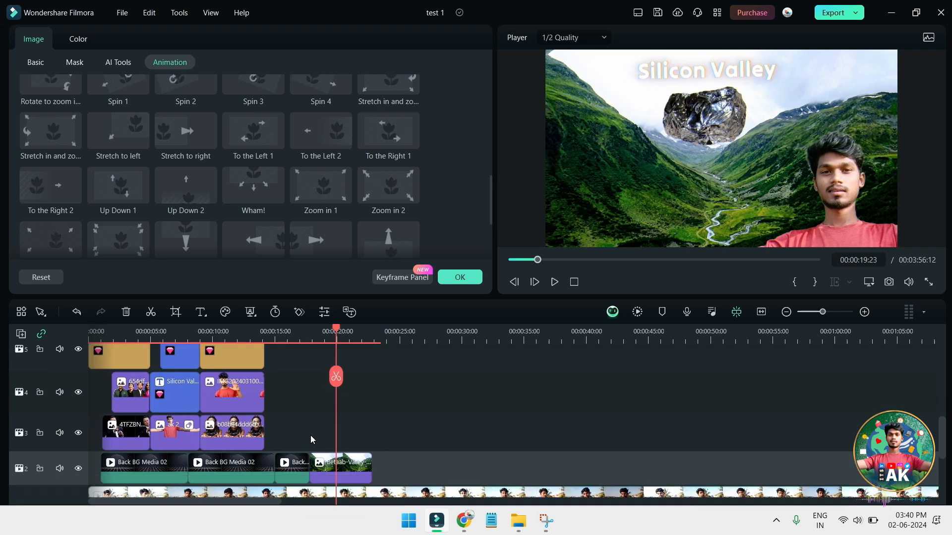
scroll(251, 150, up, 5)
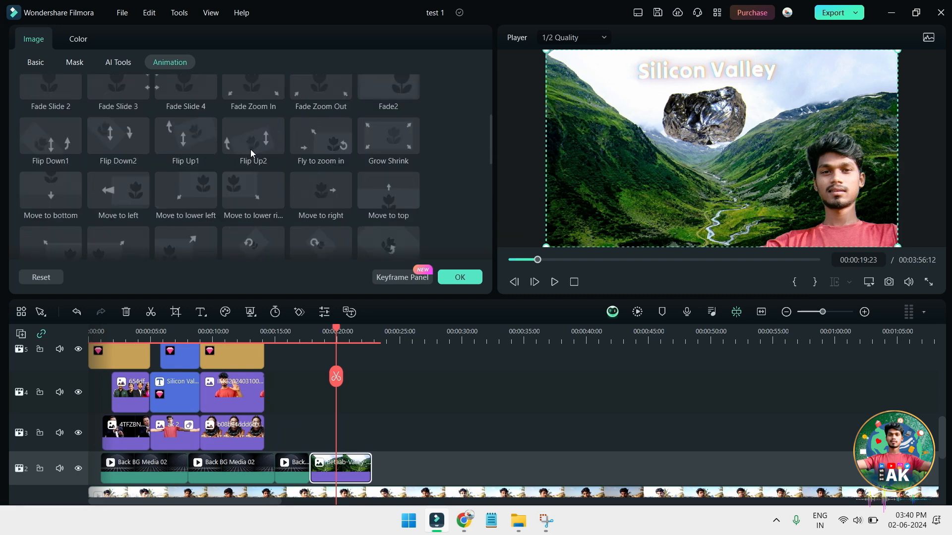
scroll(182, 165, up, 3)
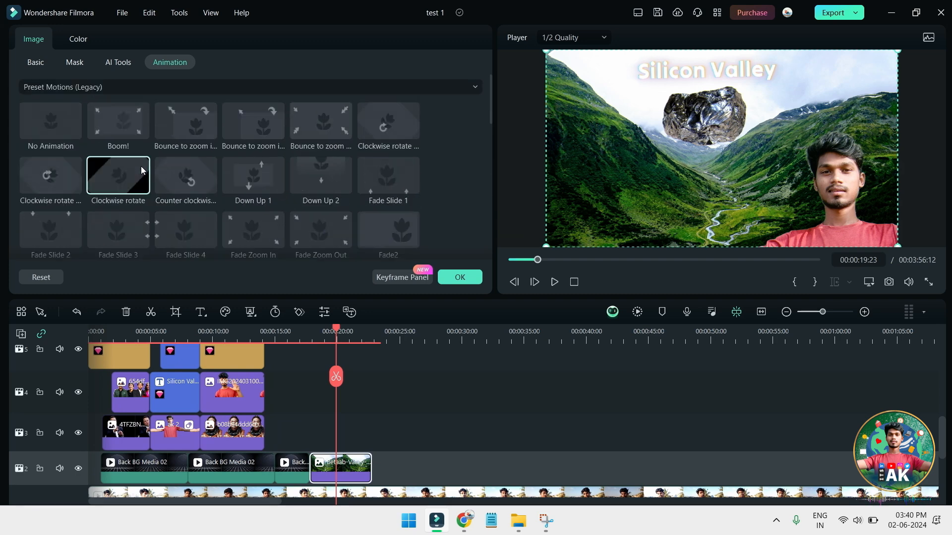
click(144, 134)
- Try Fly in and Fly out and Zoom out 1 on the valley clip, and settle on the Zoom in and out preset motion
scroll(200, 207, down, 1)
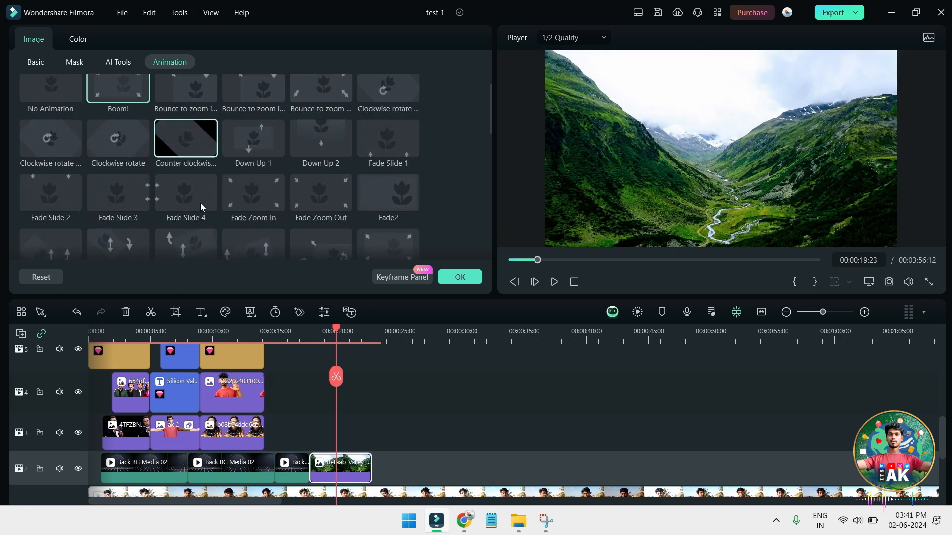
scroll(203, 206, down, 1)
scroll(304, 166, down, 6)
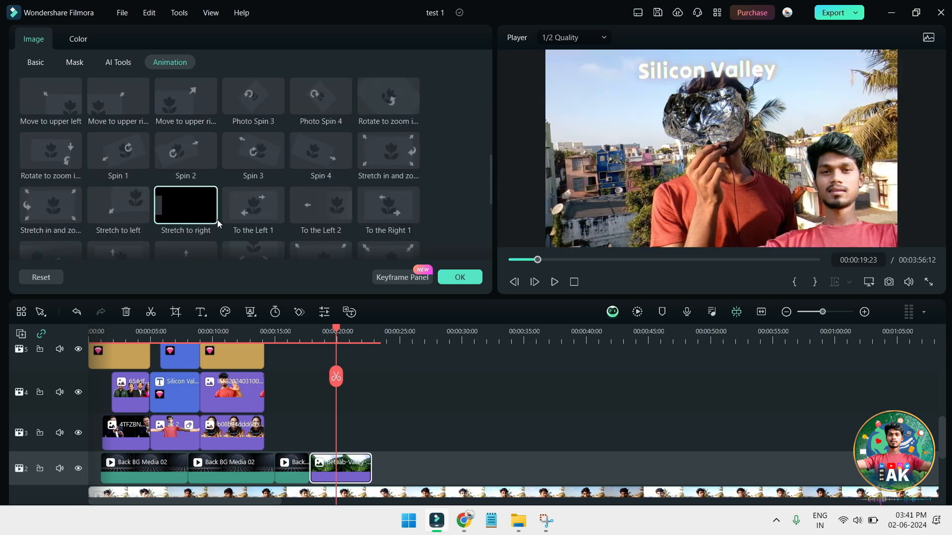
scroll(191, 149, down, 4)
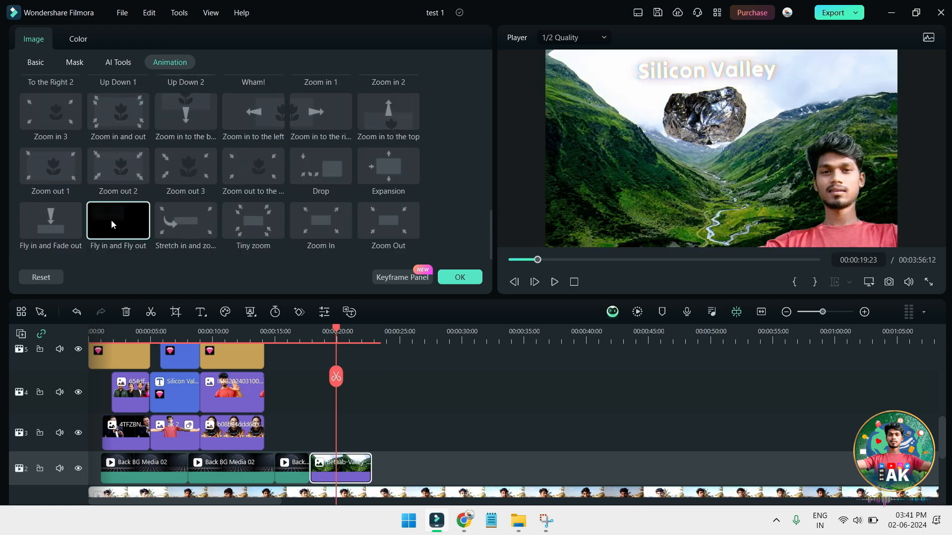
click(111, 220)
click(69, 169)
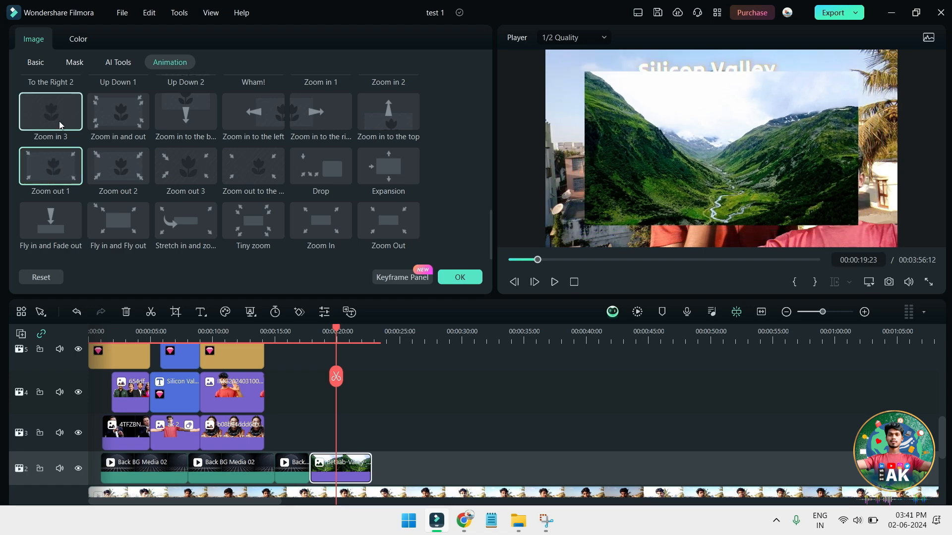
click(126, 118)
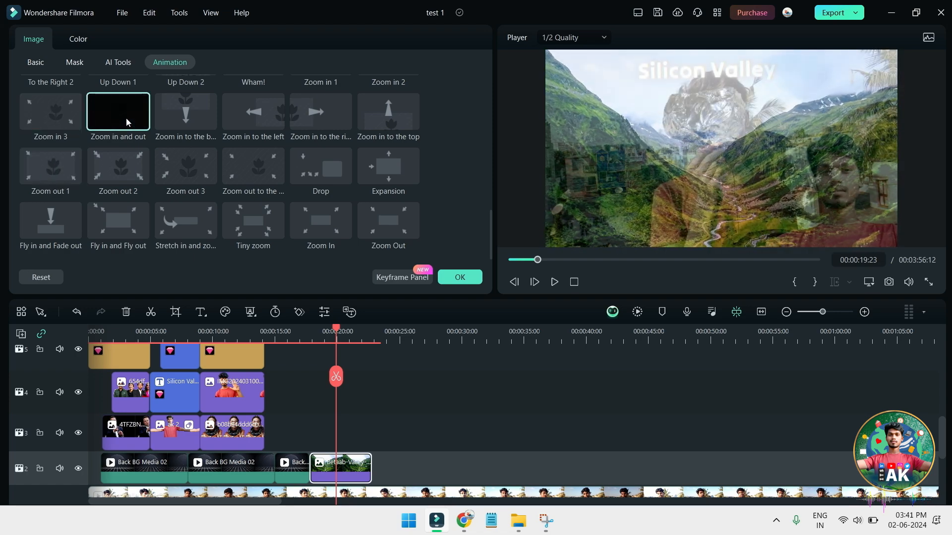
- Look through more preset motions for the valley clip on track 2 and play back the section
scroll(203, 188, up, 3)
click(205, 193)
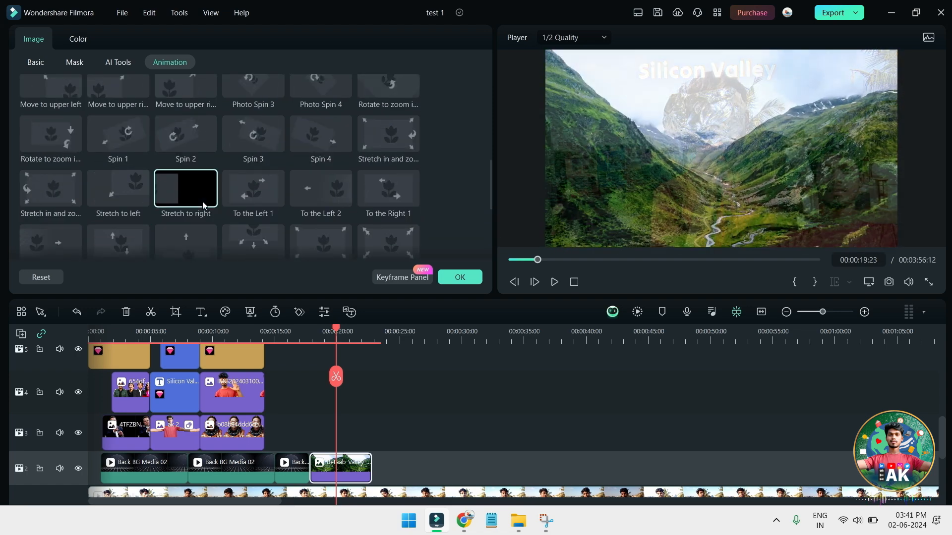
click(277, 245)
drag(333, 339, 314, 339)
key(space)
key(space)
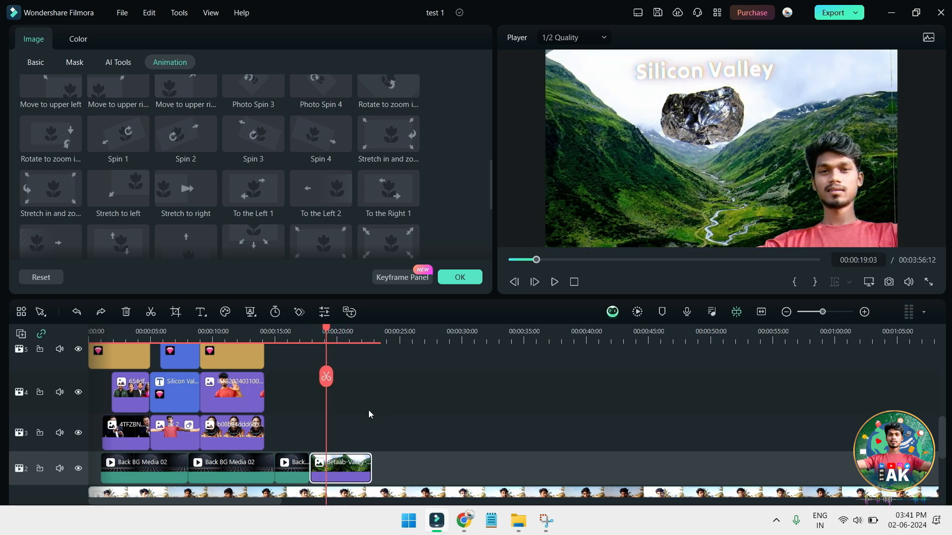
- Trim the end of the portrait clip on track 8 back to the playhead at 00:00:19:03
scroll(320, 438, up, 3)
mouse_move(339, 403)
mouse_down()
mouse_move(330, 403)
mouse_move(378, 407)
mouse_move(325, 407)
mouse_up()
scroll(372, 411, up, 1)
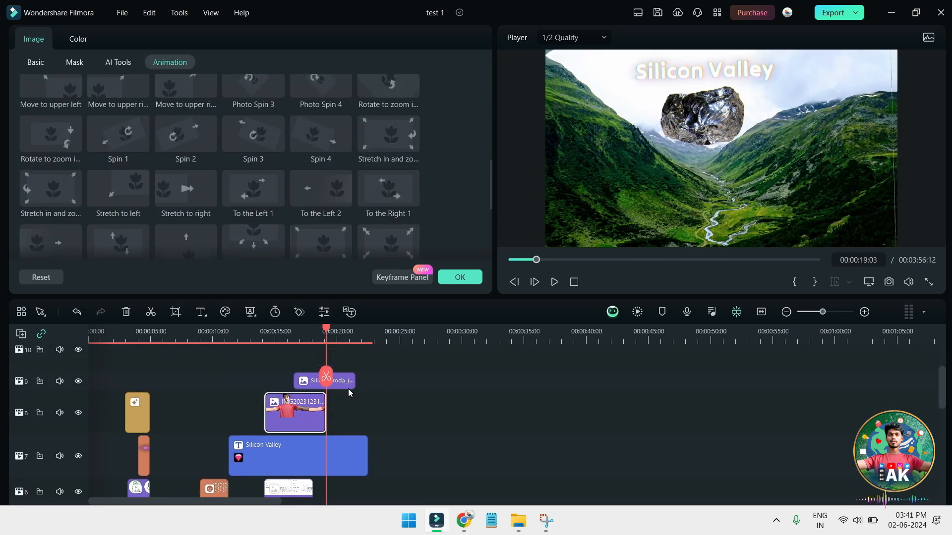
click(459, 276)
drag(263, 304, 334, 410)
drag(712, 228, 584, 236)
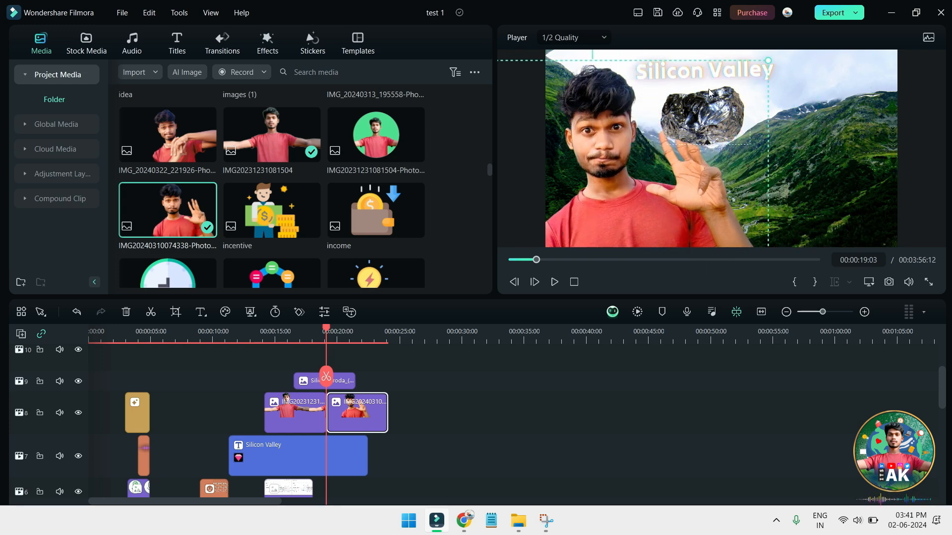
drag(626, 198, 627, 197)
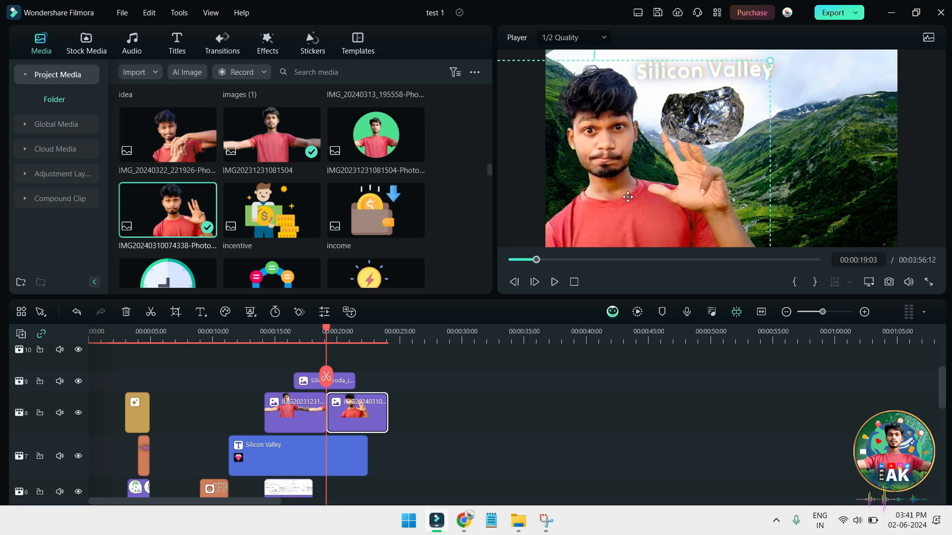
drag(348, 405, 345, 367)
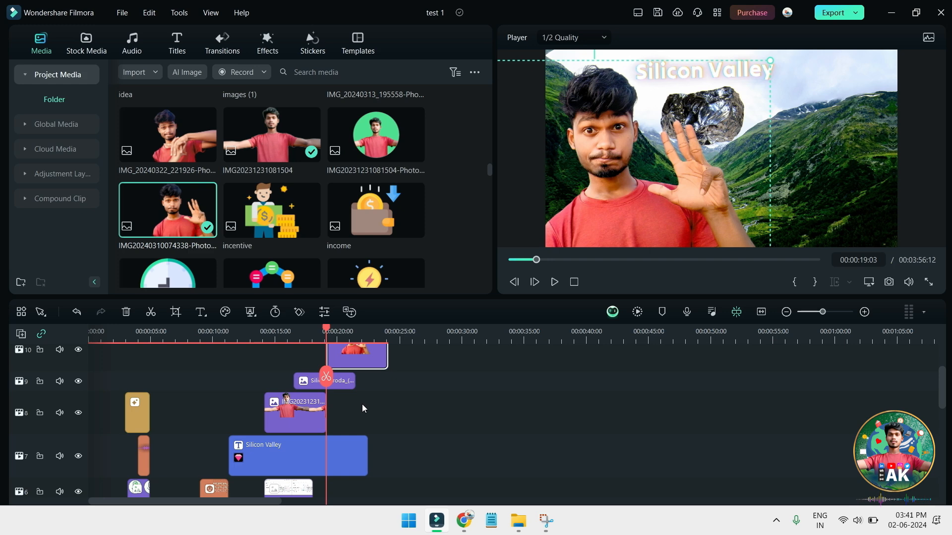
- Apply the Up Down 1 preset motion to the raised-hand portrait on track 10 and play back the section
click(322, 336)
key(space)
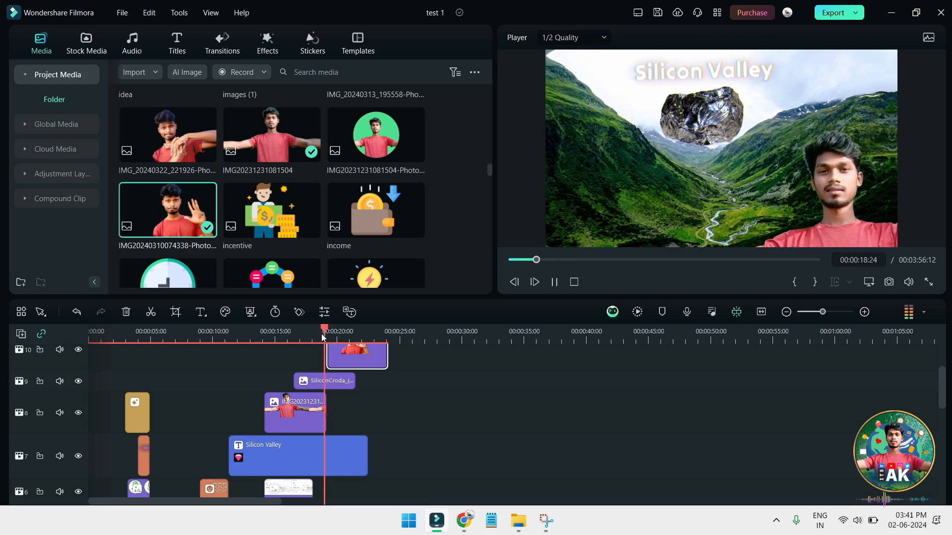
double_click(361, 358)
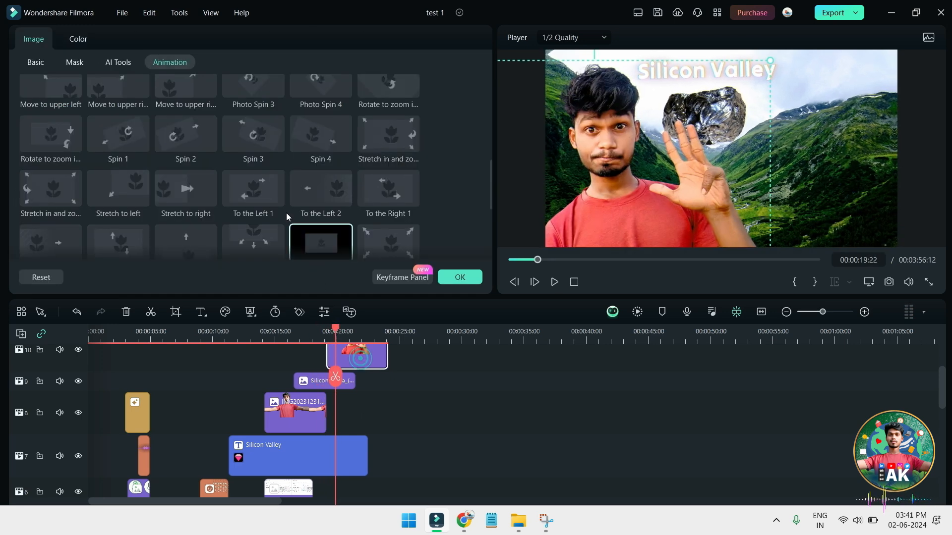
scroll(168, 216, down, 1)
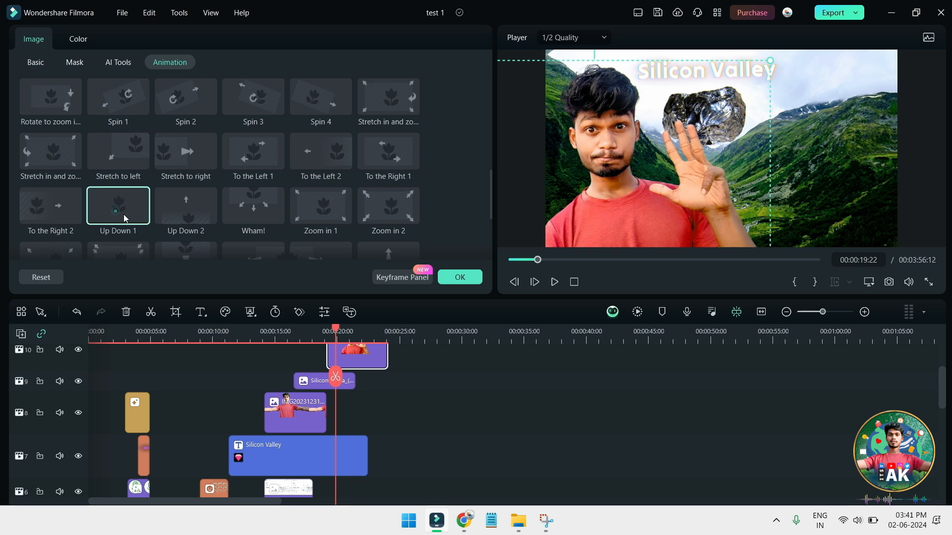
click(422, 403)
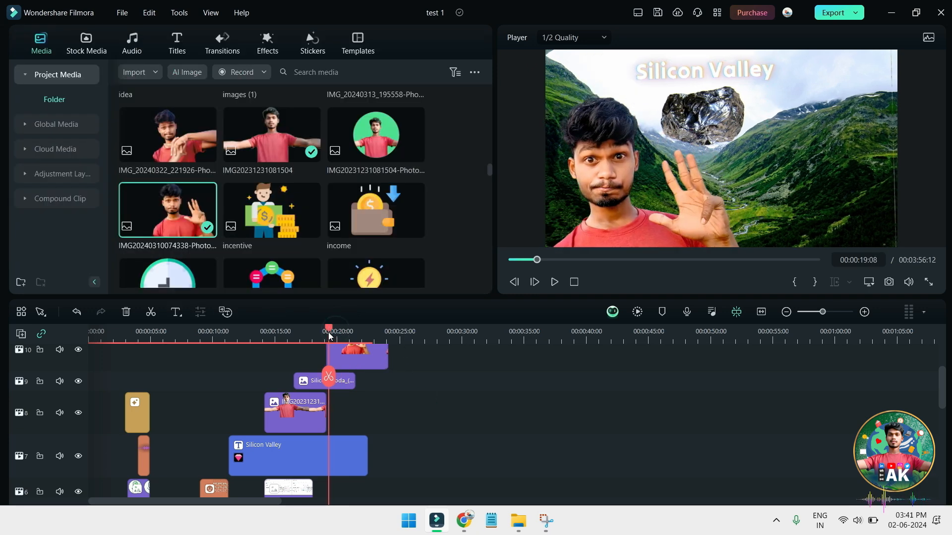
key(space)
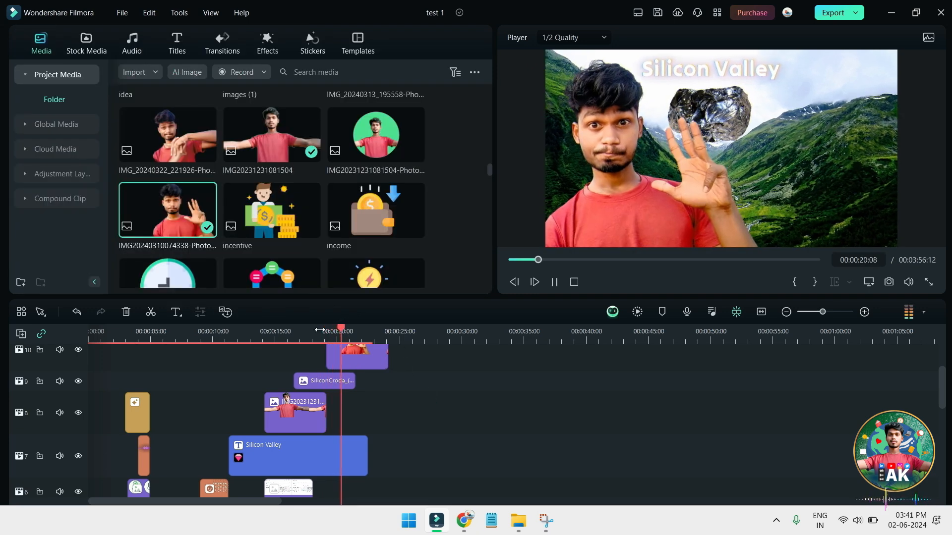
key(space)
- Extend the Mild effect on track 11 past the end of the raised-hand portrait clip and preview it
scroll(320, 395, up, 3)
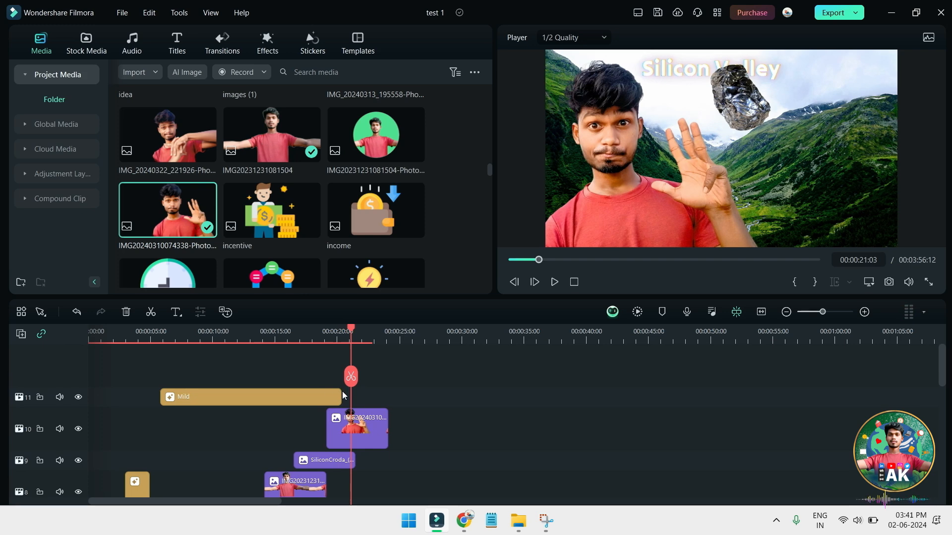
drag(341, 395, 419, 397)
click(359, 331)
key(space)
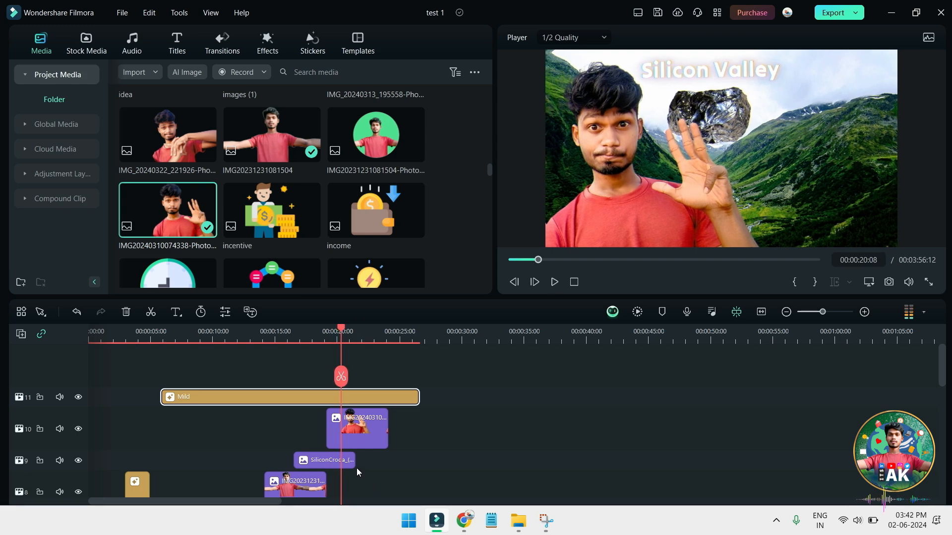
- Extend the silicon rock clip on track 9 past the end of the valley clip and play back the section
key(space)
drag(350, 462, 372, 462)
key(space)
key(space)
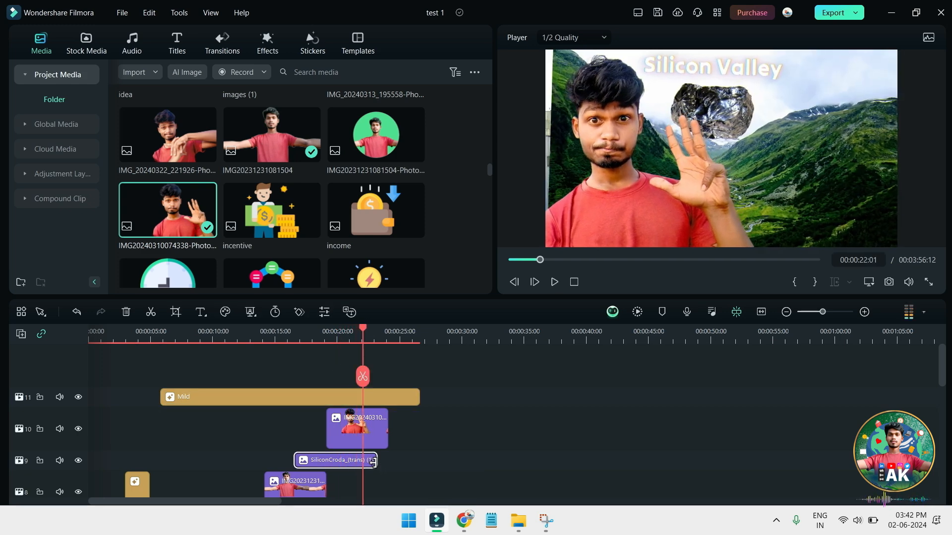
- Scale the valley clip on track 2 to 112.78% and preview the section
scroll(382, 456, down, 10)
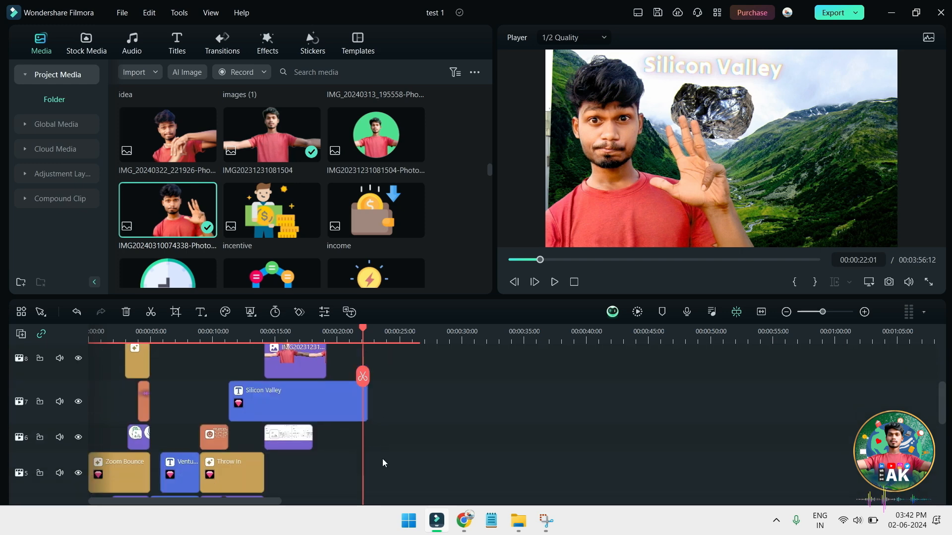
double_click(337, 410)
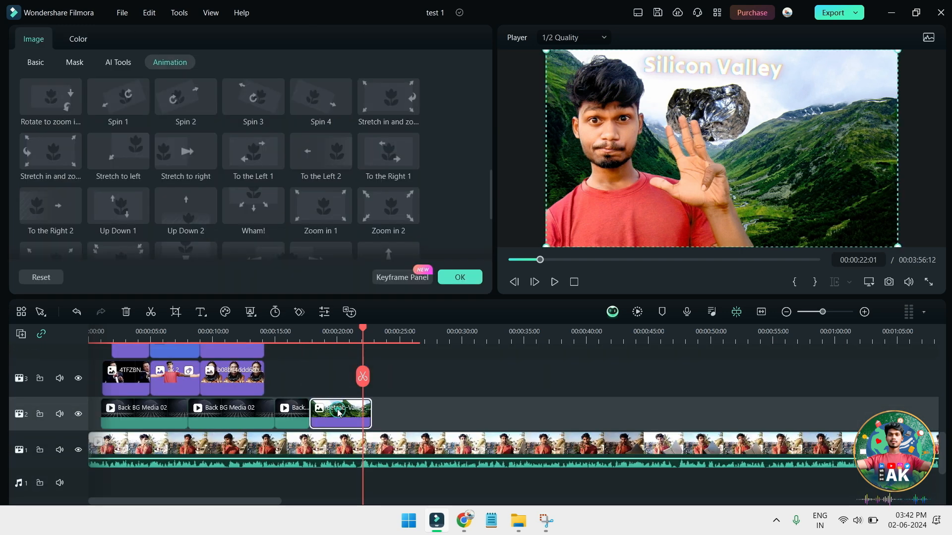
click(35, 62)
drag(139, 133, 148, 133)
key(space)
key(space)
drag(371, 334, 347, 335)
key(space)
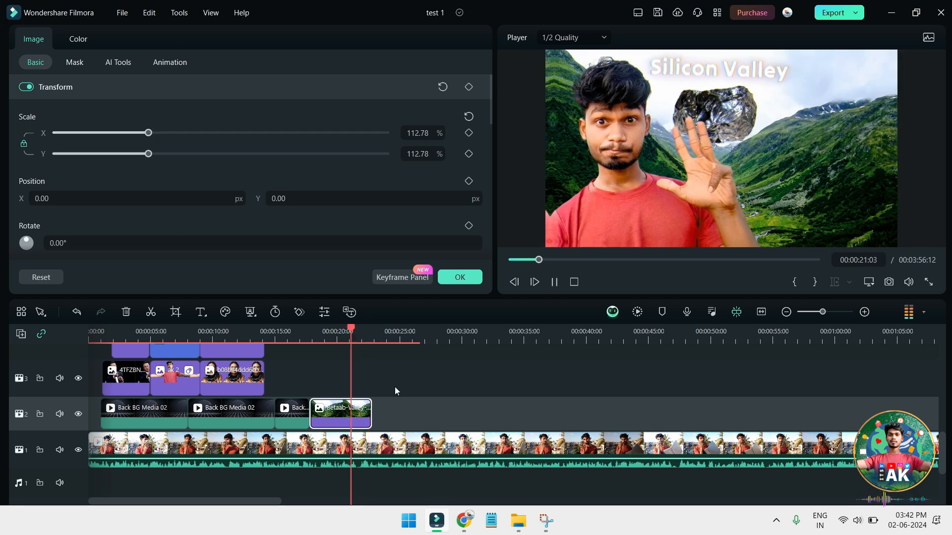
key(space)
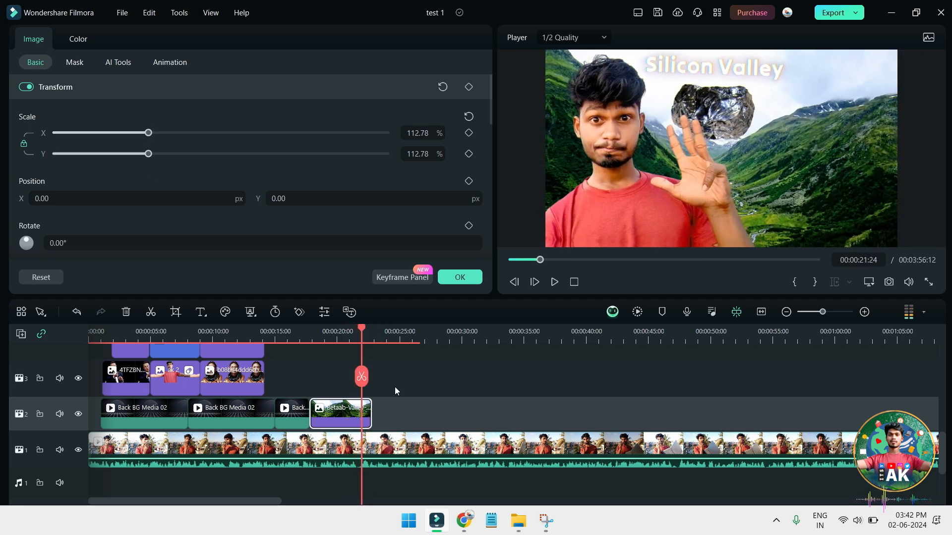
scroll(394, 387, up, 3)
scroll(395, 387, up, 3)
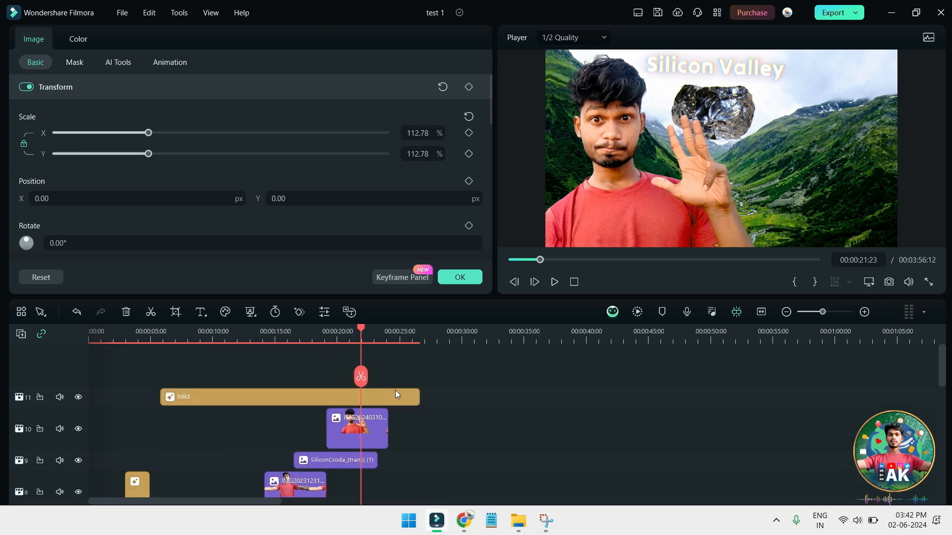
scroll(286, 444, down, 2)
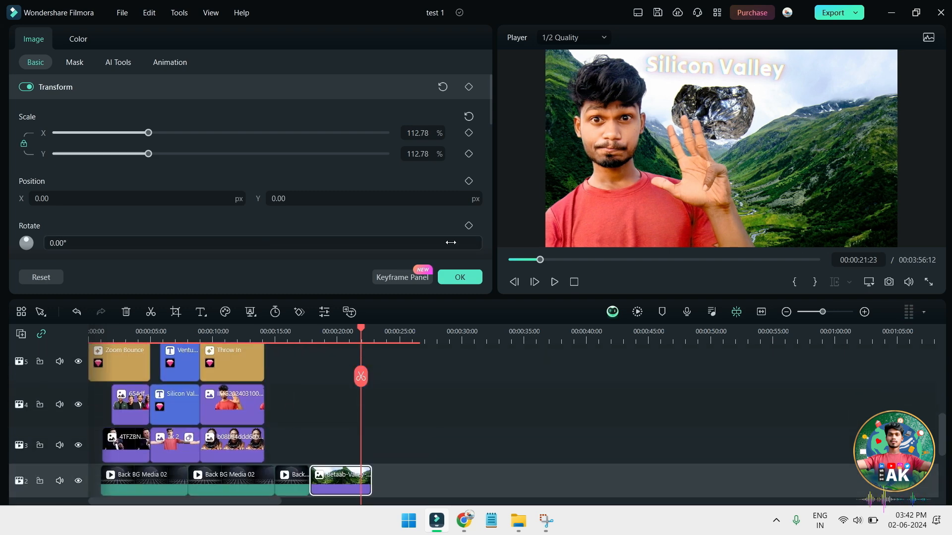
click(460, 278)
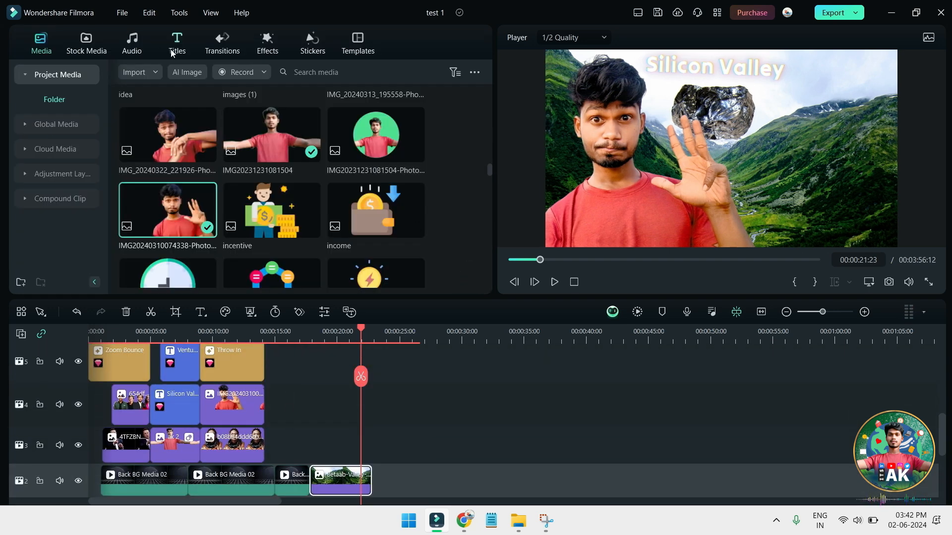
- Add a Glow Title 3 title at 00:00:21:23 on a new track 12 above the Mild effect
click(174, 47)
drag(368, 331, 369, 446)
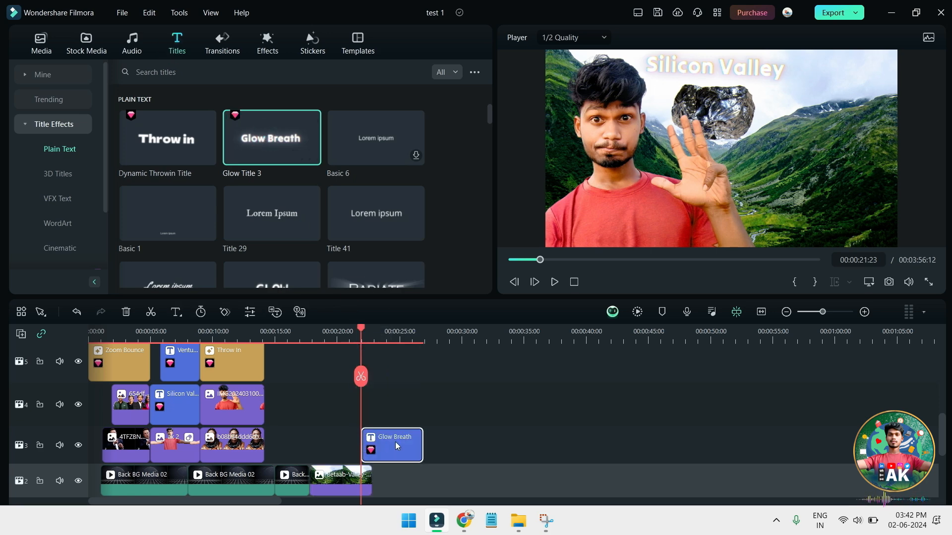
drag(387, 450, 389, 387)
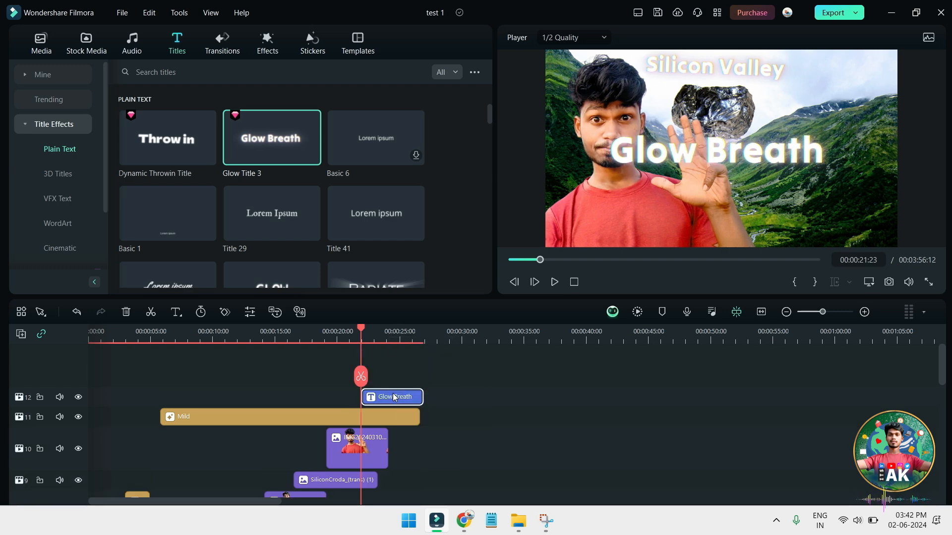
- Change the new title's text to BUT NOT and position it over the silicon rock below the Silicon Valley title
double_click(395, 397)
double_click(733, 162)
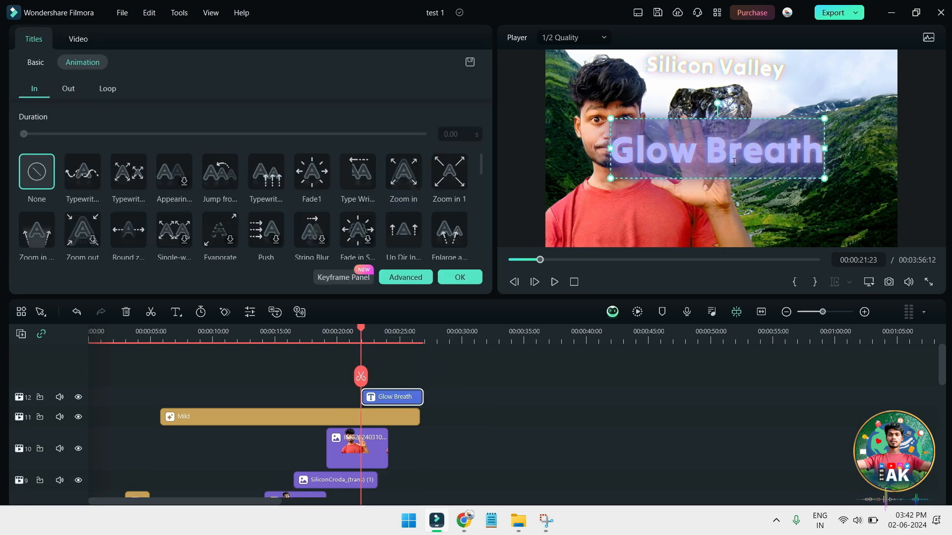
text(BUT NOT)
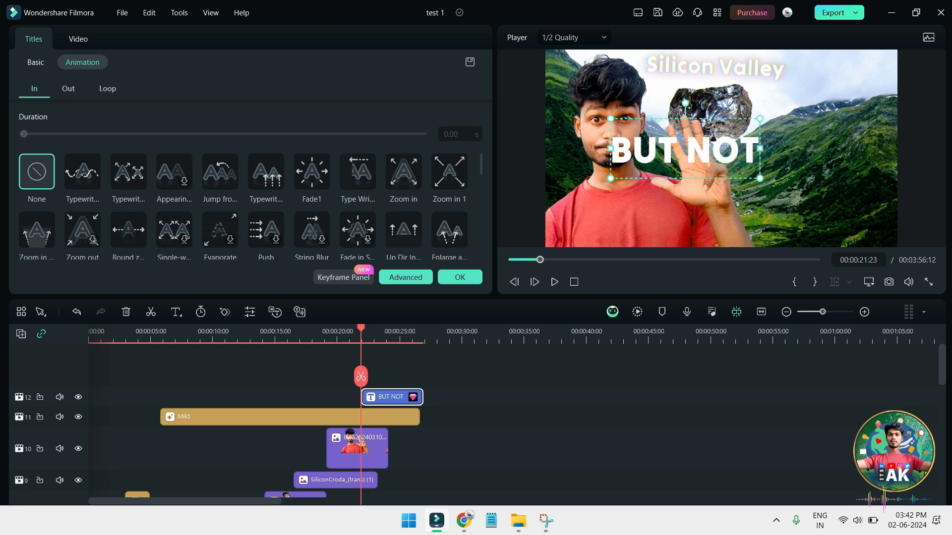
click(760, 392)
drag(710, 143, 727, 133)
- Split the silicon rock clip on track 9 at 00:00:21:23, delete the part after it, and preview the cut
scroll(385, 474, down, 2)
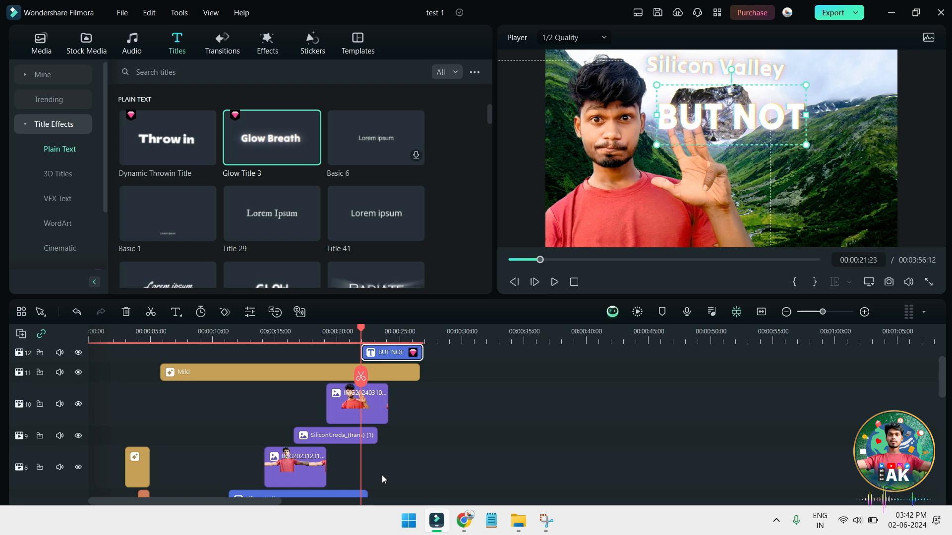
click(386, 453)
click(375, 441)
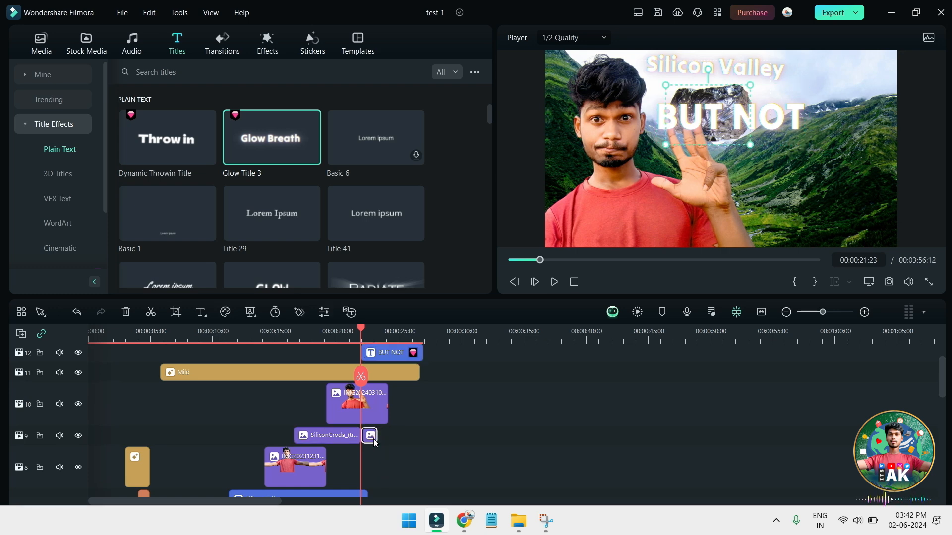
key(space)
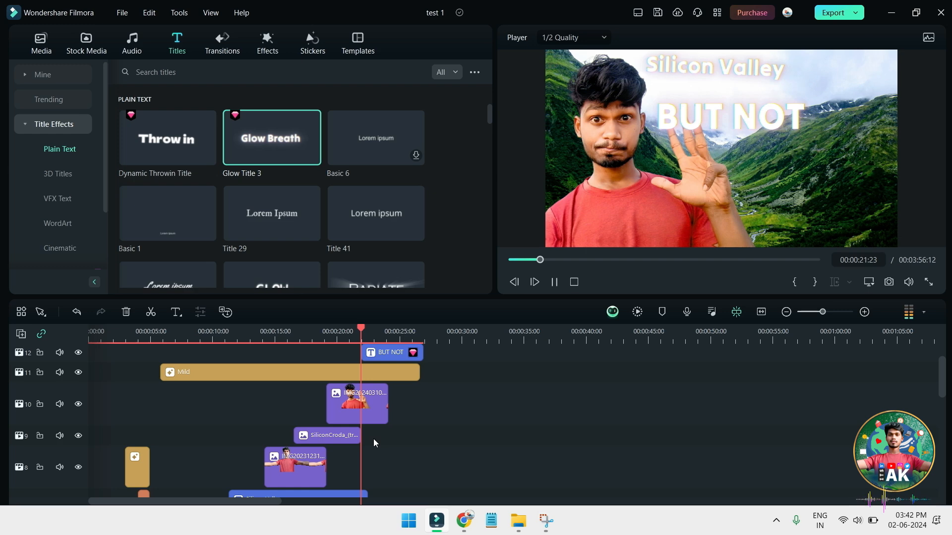
key(space)
drag(371, 330, 370, 332)
- Apply a preset video animation to the BUT NOT title
double_click(398, 354)
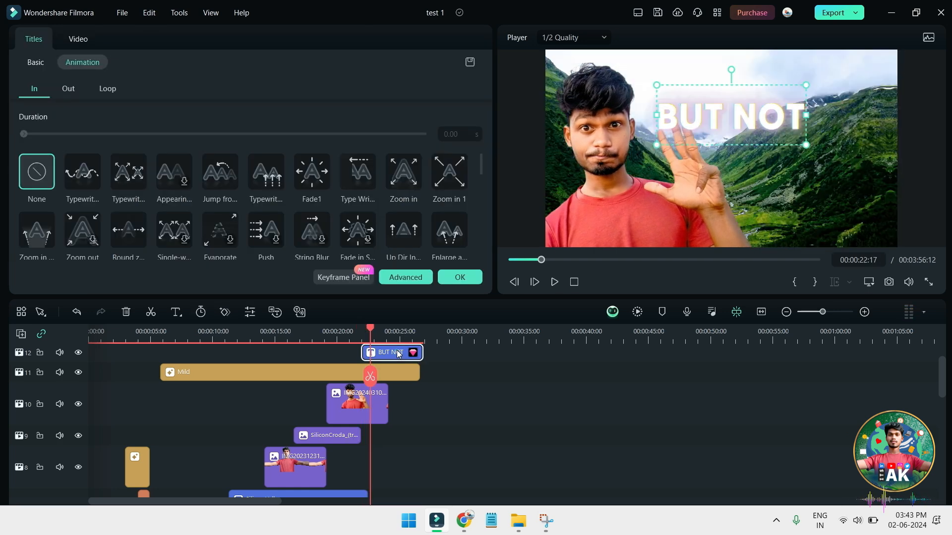
click(78, 39)
click(84, 62)
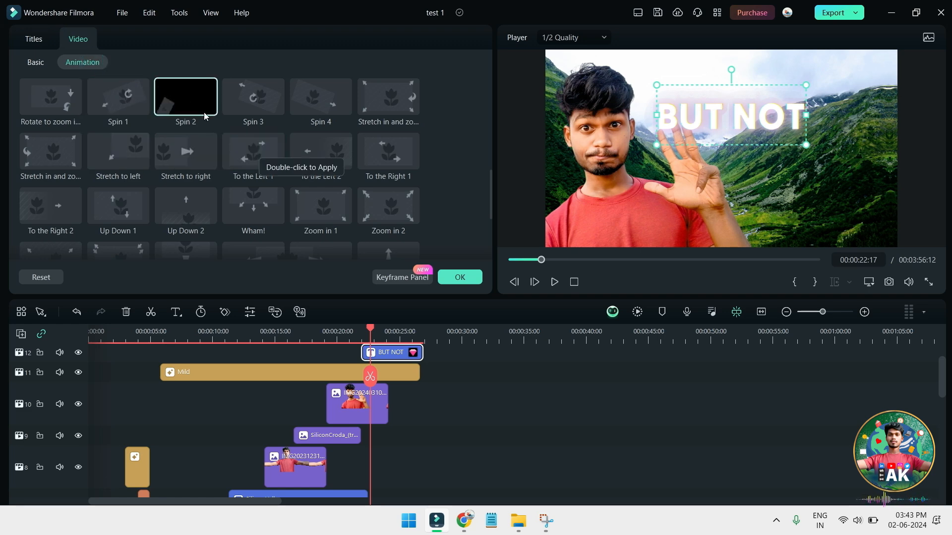
scroll(229, 164, down, 3)
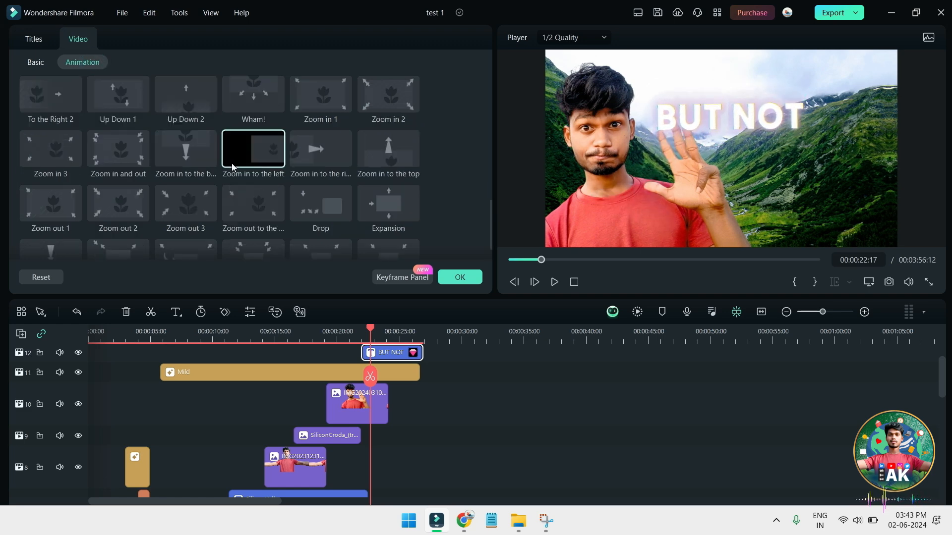
- Trim the BUT NOT title on track 12 to end with the raised-hand portrait clip and play it back
drag(420, 353, 360, 325)
key(space)
key(space)
key(space)
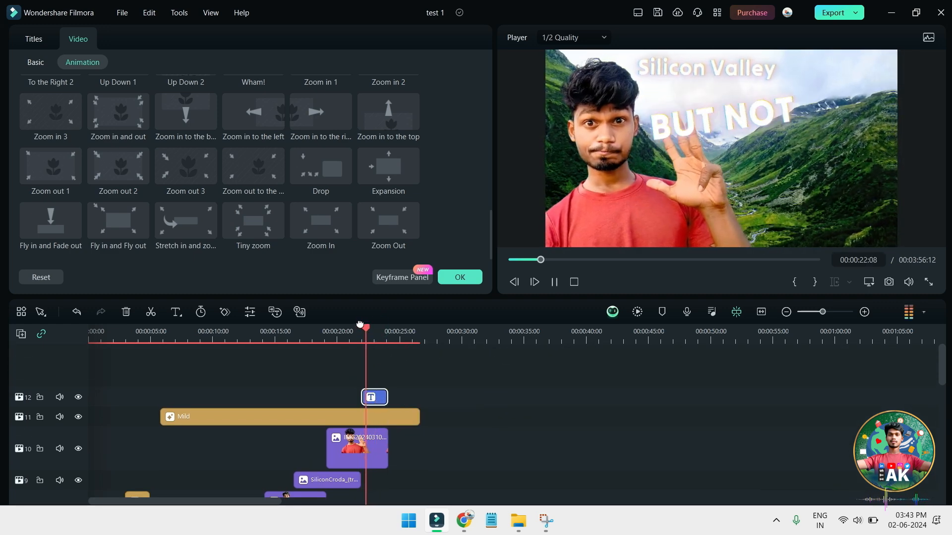
- Split the Mild effect and the raised-hand portrait at 00:00:22:21 and remove the parts after the playhead
scroll(406, 425, down, 3)
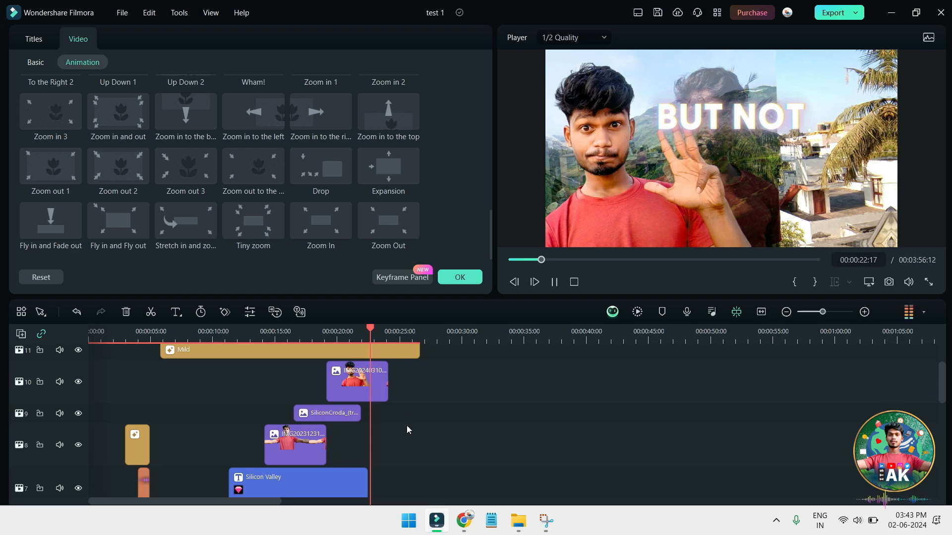
click(374, 366)
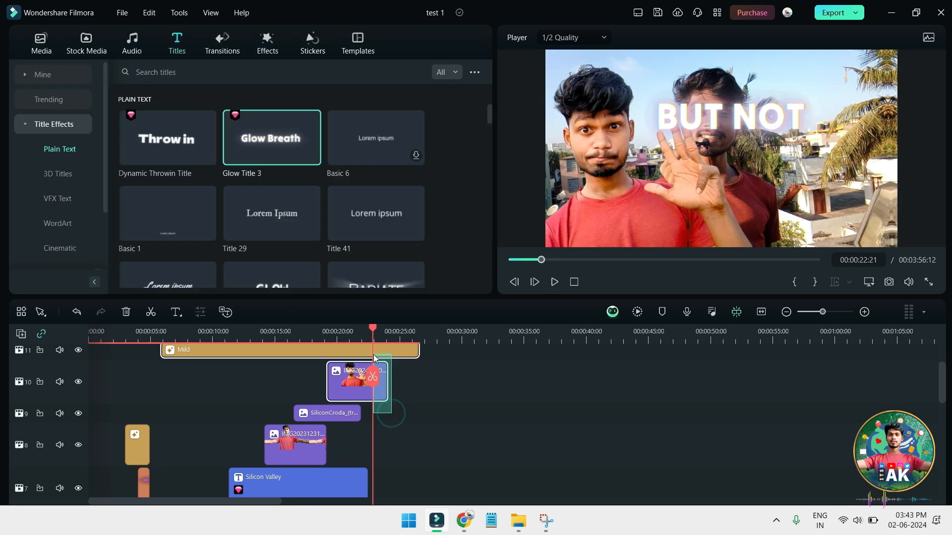
key(ctrl+b)
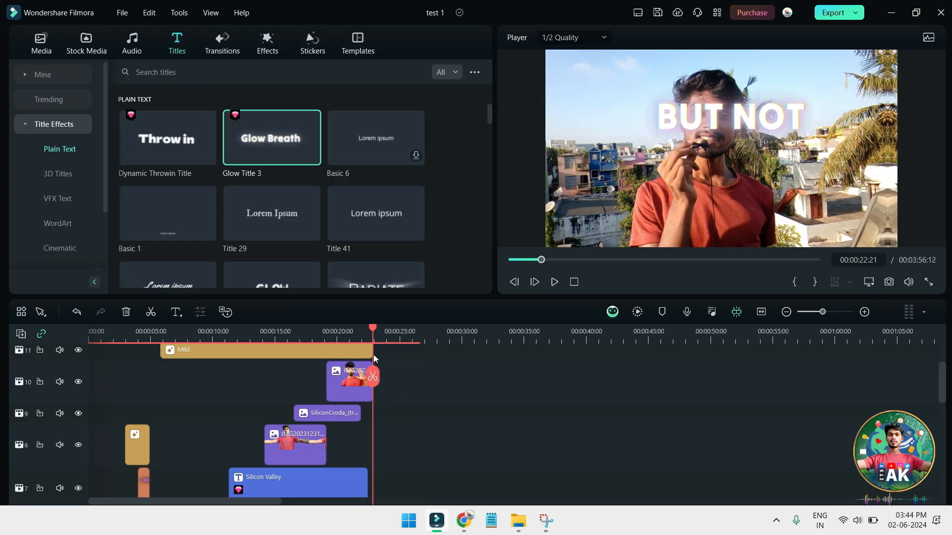
- Extend the Silicon Valley title on track 7 and trim the BUT NOT title on track 12 to end with the raised-hand portrait, and play back
mouse_move(364, 470)
mouse_down()
mouse_move(371, 492)
mouse_move(370, 479)
mouse_up()
key(space)
key(space)
scroll(356, 476, up, 3)
drag(385, 399, 372, 399)
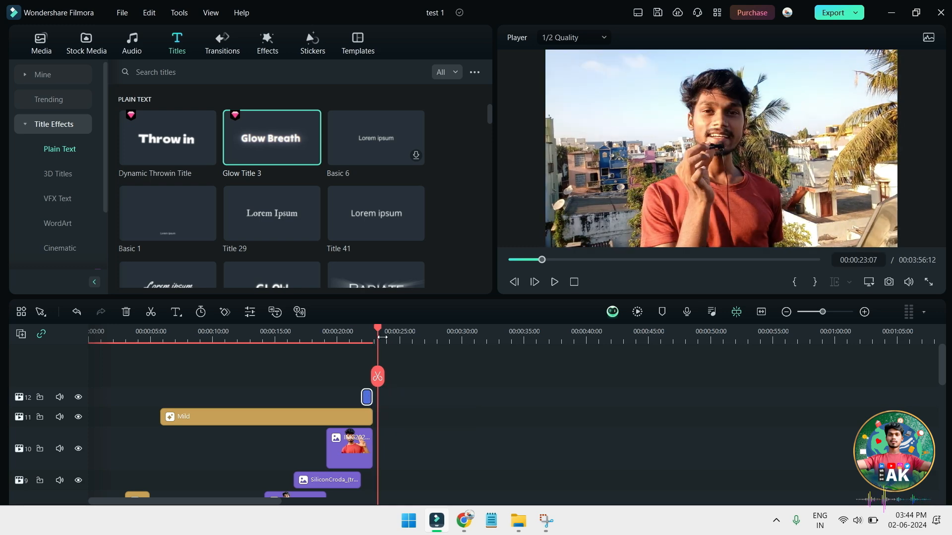
drag(374, 332, 362, 332)
key(space)
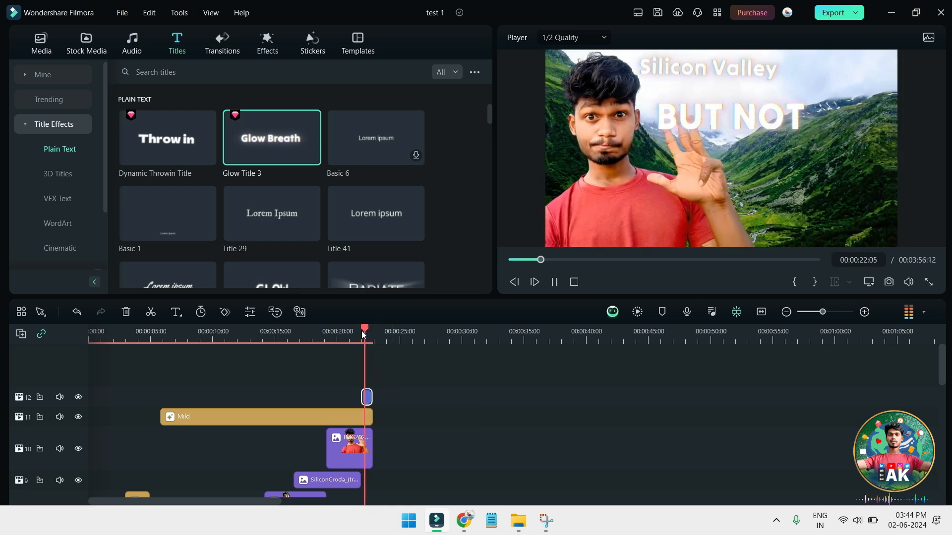
key(space)
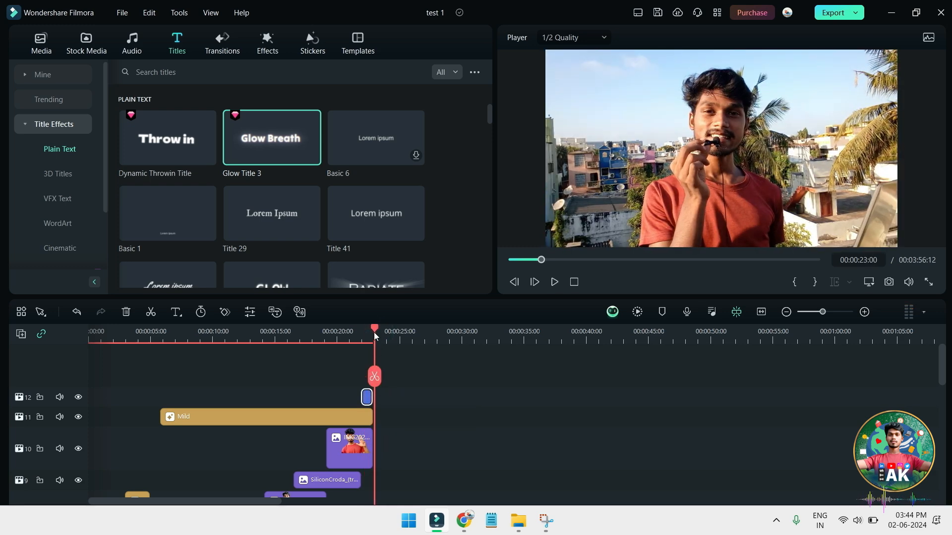
- Play back the Silicon Valley section and trim the Silicon Valley title on track 7 to end at 00:00:21:12
drag(374, 332, 300, 346)
key(space)
scroll(445, 444, down, 2)
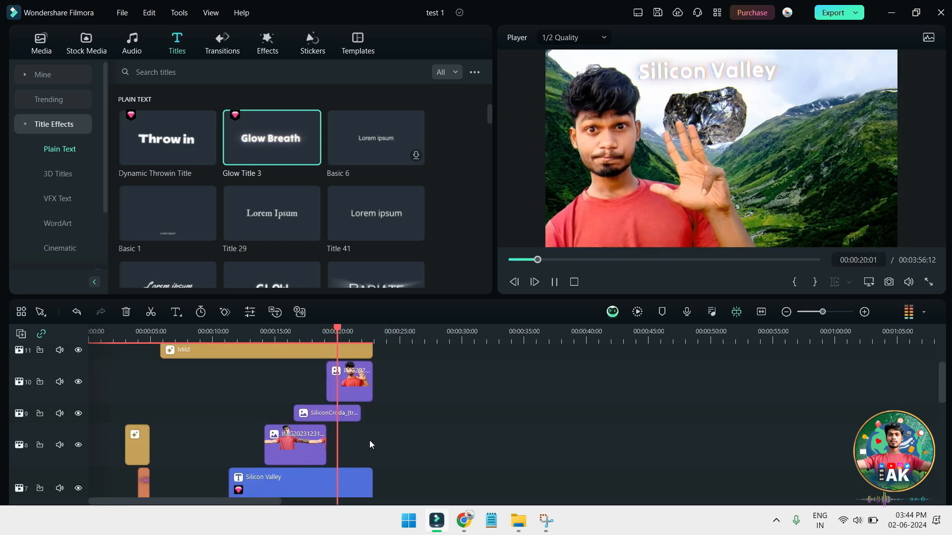
scroll(369, 440, down, 1)
drag(372, 457, 354, 457)
- Undo the paste that split the clips at 00:00:21:12 and save the project
key(ctrl+v)
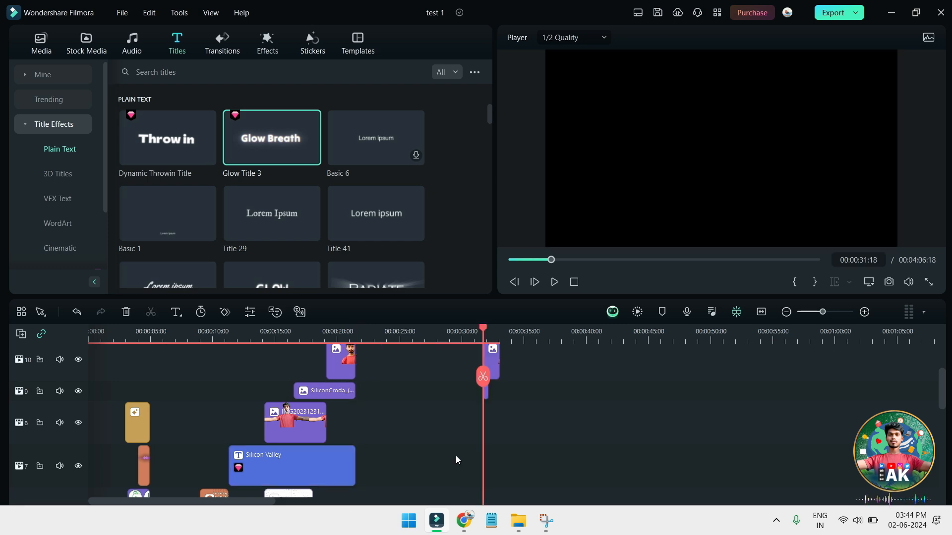
key(ctrl+s)
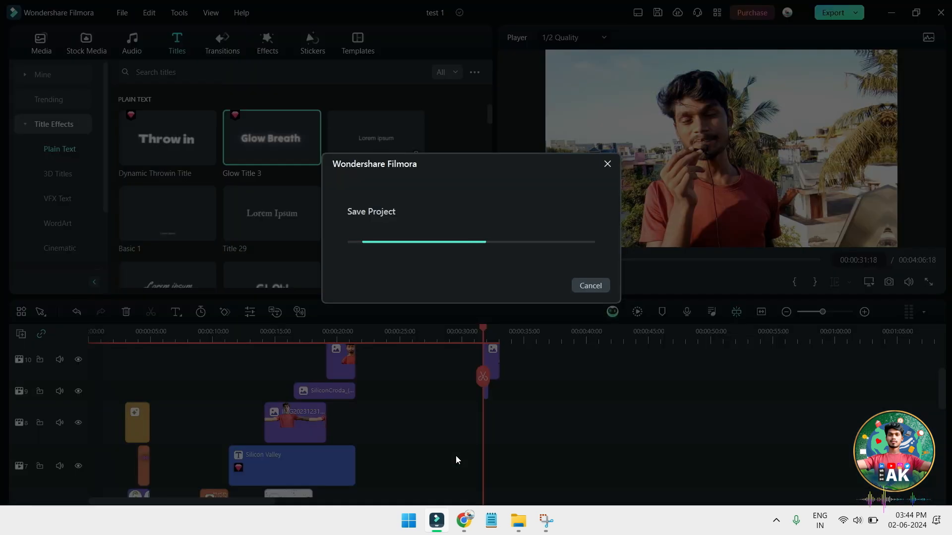
key(ctrl+z)
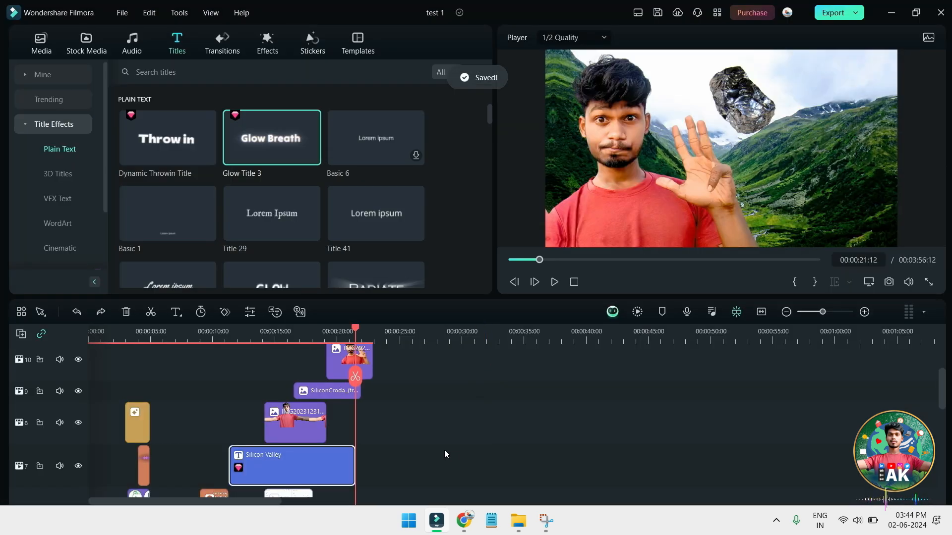
key(ctrl+s)
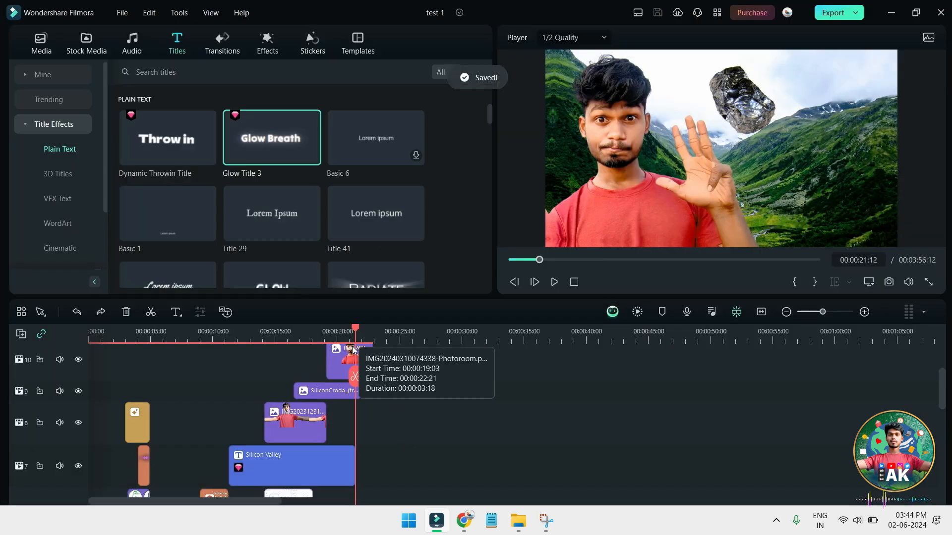
- Preview the translation screenshot and silicon rock section twice, starting around 00:00:14:00
scroll(468, 414, down, 2)
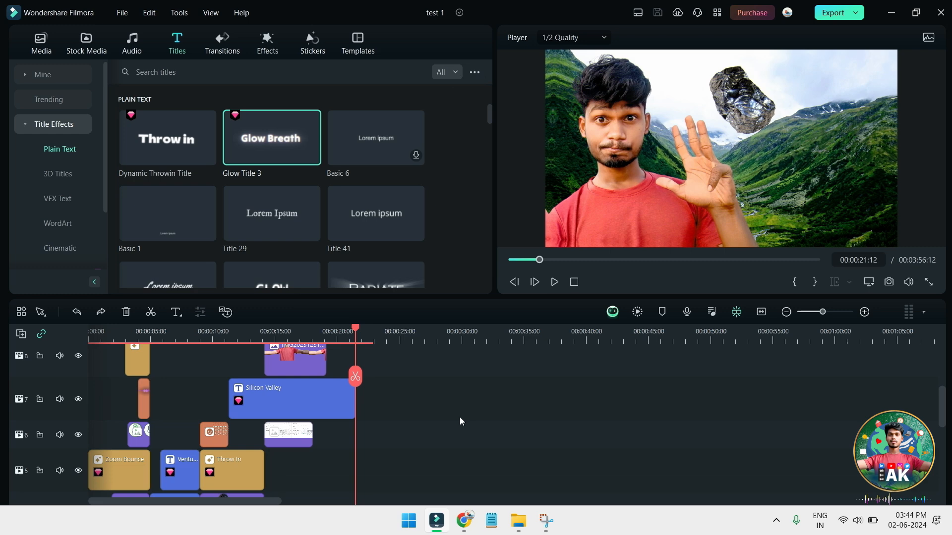
drag(354, 331, 268, 347)
key(space)
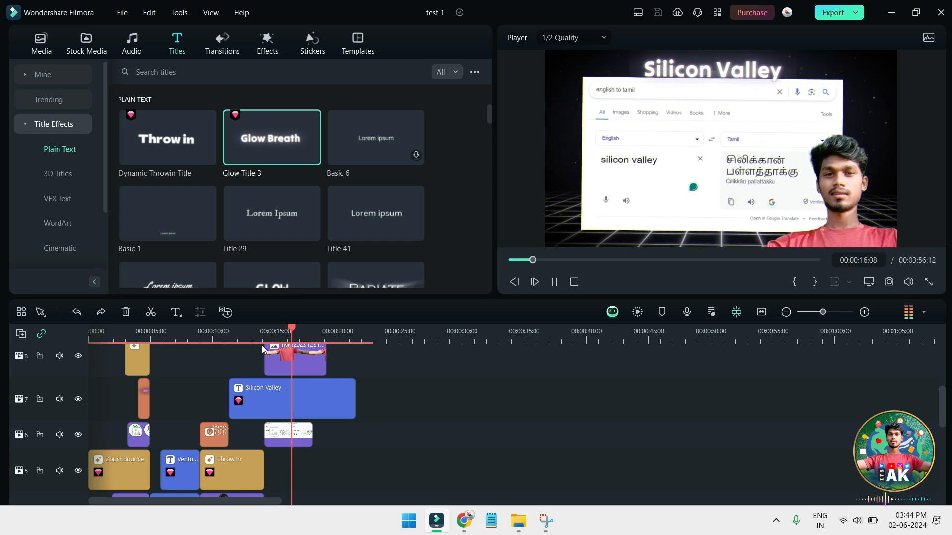
key(space)
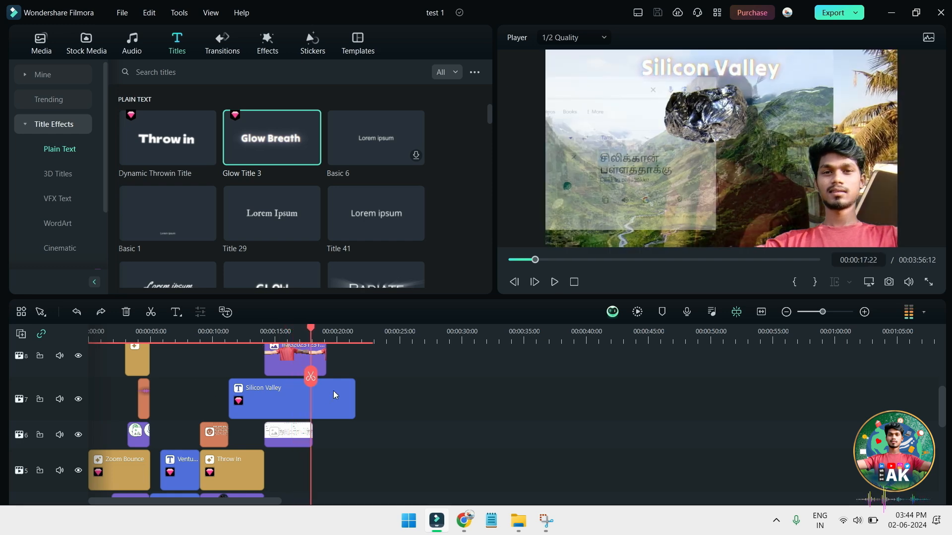
click(262, 333)
key(space)
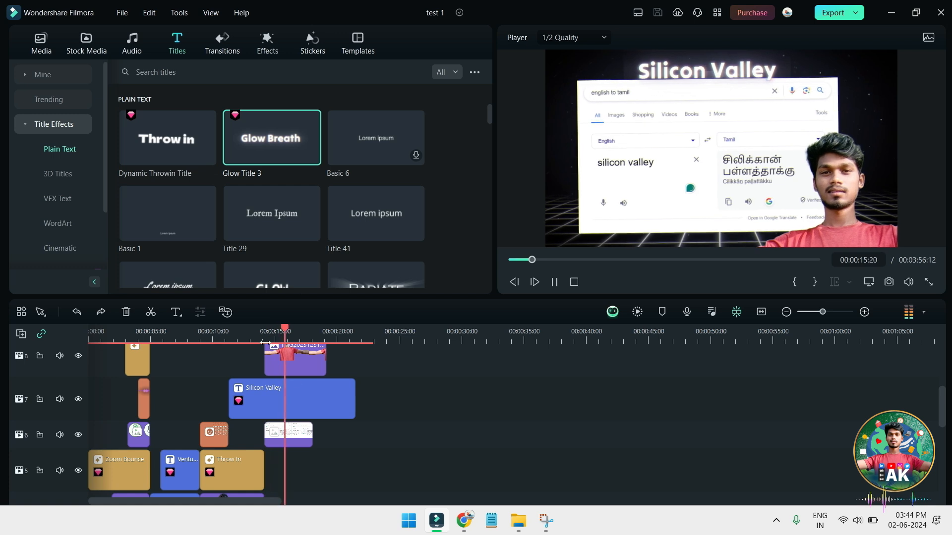
key(space)
- Apply the To the Left 1 animation to the outstretched-arms portrait clip on track 8
scroll(339, 414, up, 1)
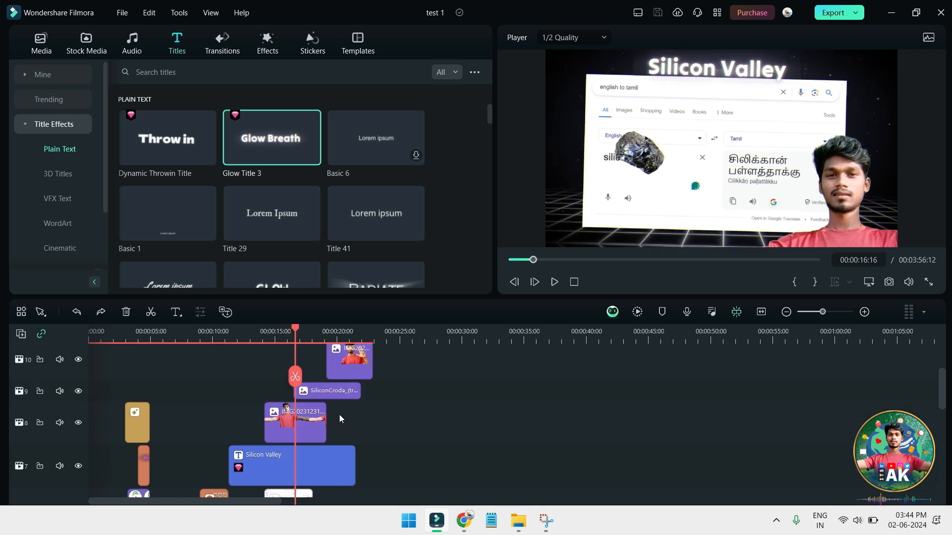
double_click(306, 408)
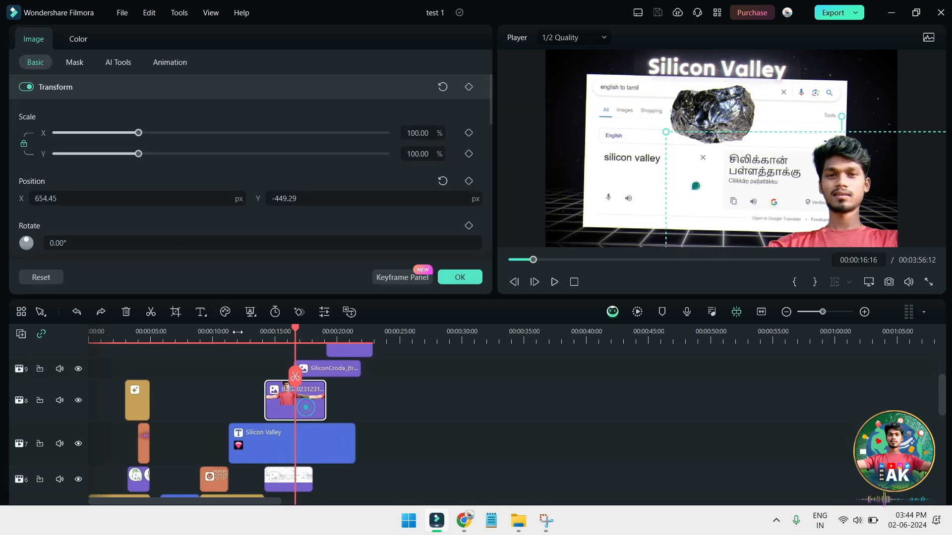
click(156, 62)
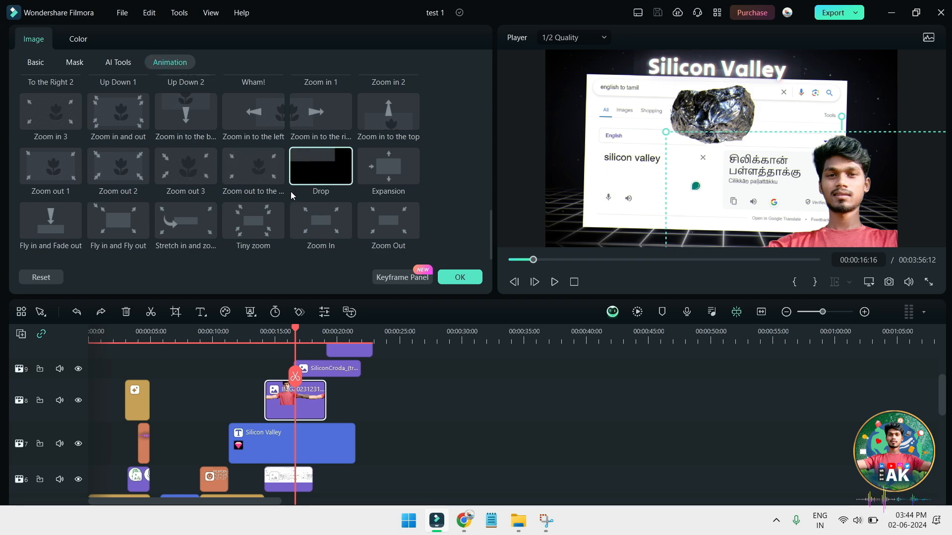
scroll(297, 190, up, 8)
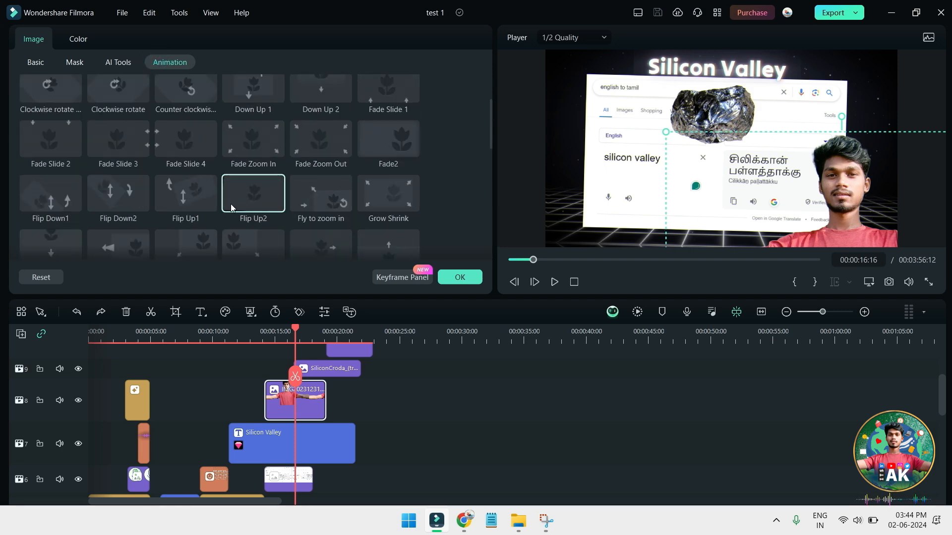
scroll(214, 197, up, 2)
scroll(97, 219, down, 4)
scroll(98, 218, down, 4)
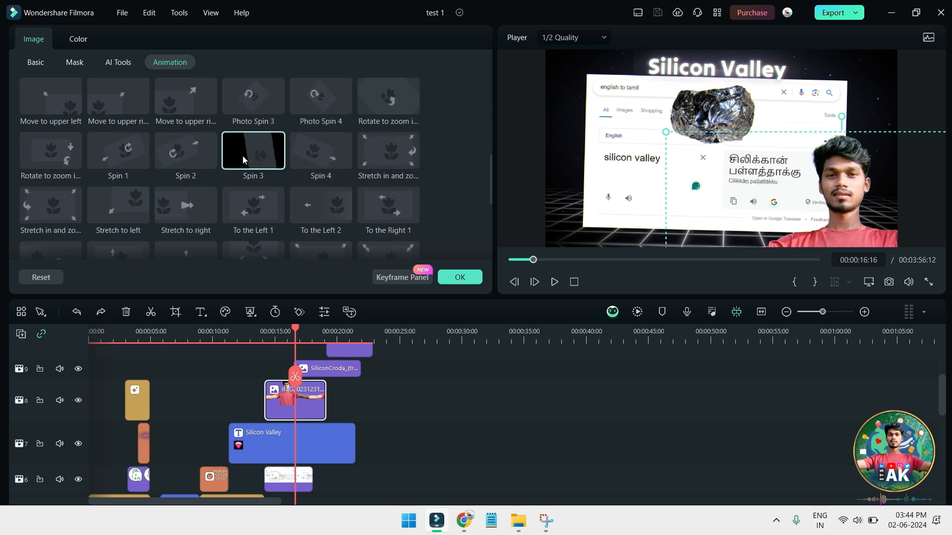
scroll(357, 161, down, 3)
scroll(380, 139, up, 2)
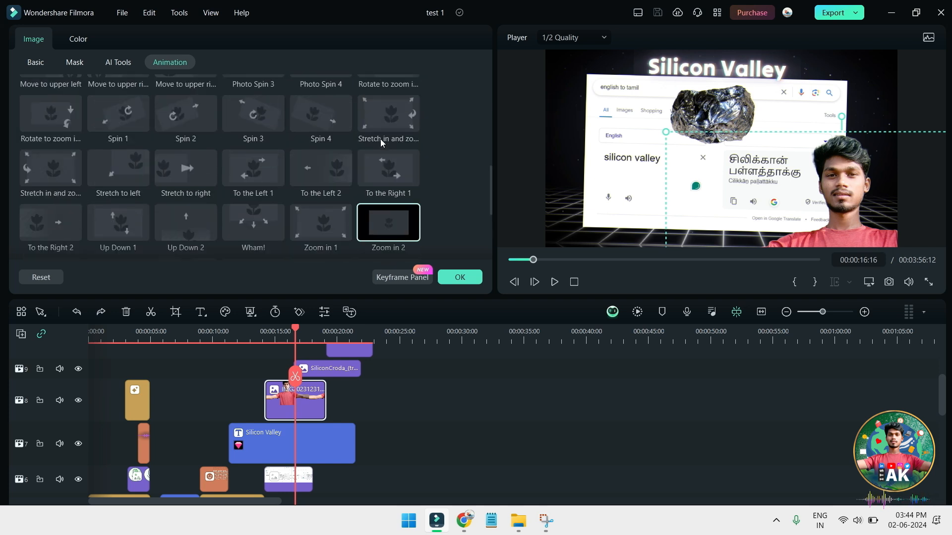
click(391, 166)
click(252, 167)
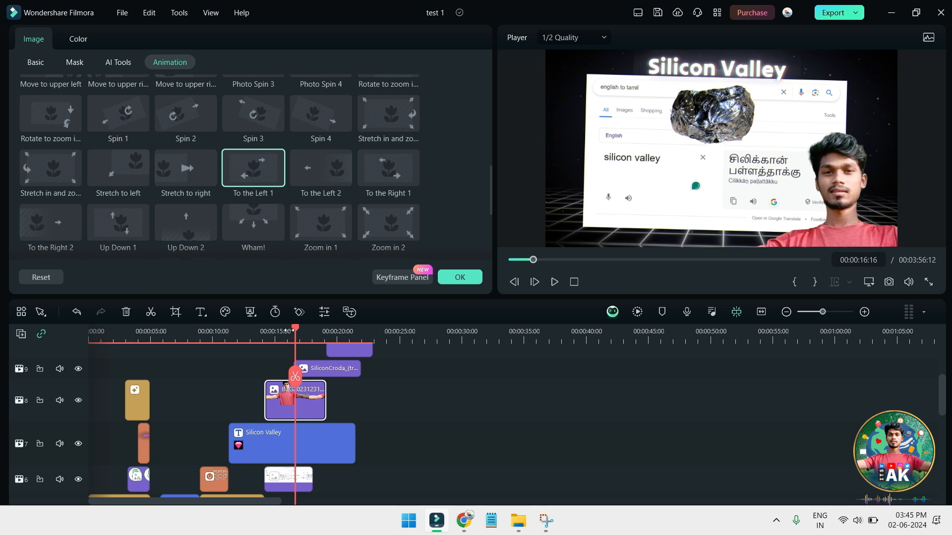
- Play back from the start of the outstretched-arms portrait through the BUT NOT title and save the project
click(263, 331)
key(space)
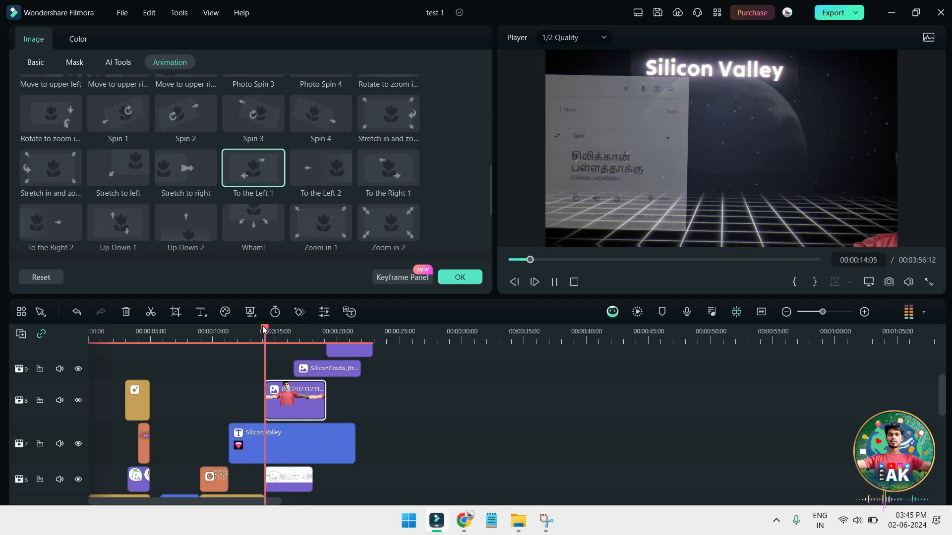
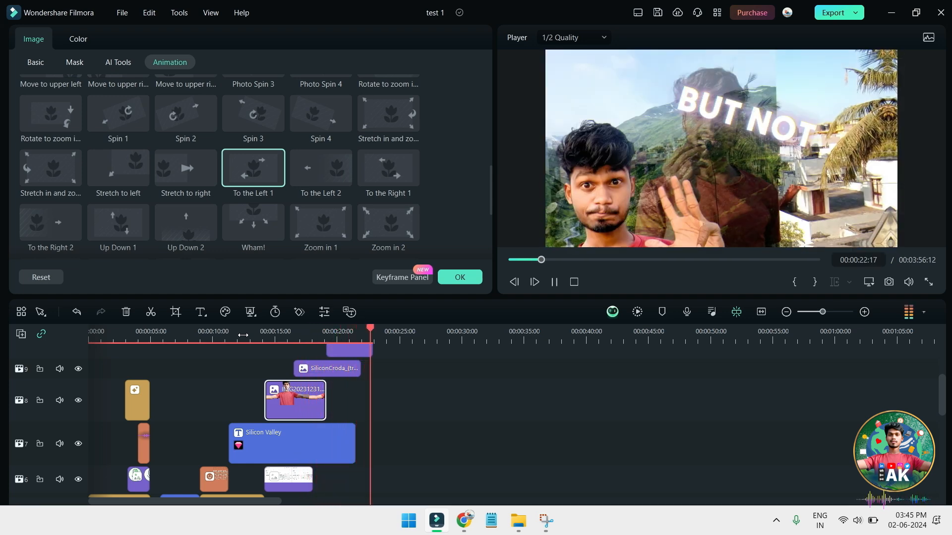
key(space)
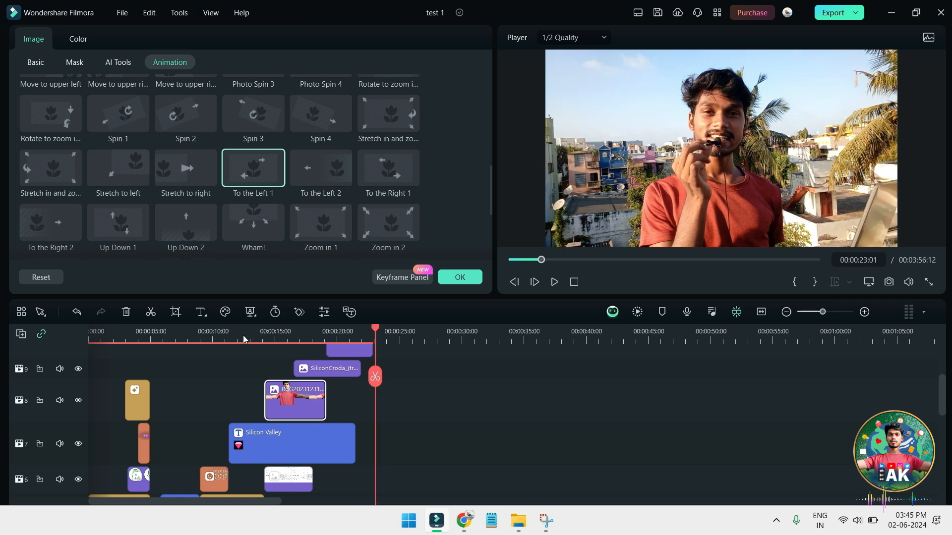
key(ctrl+s)
- Confirm and close the animation settings of the outstretched-arms portrait clip
scroll(358, 428, up, 3)
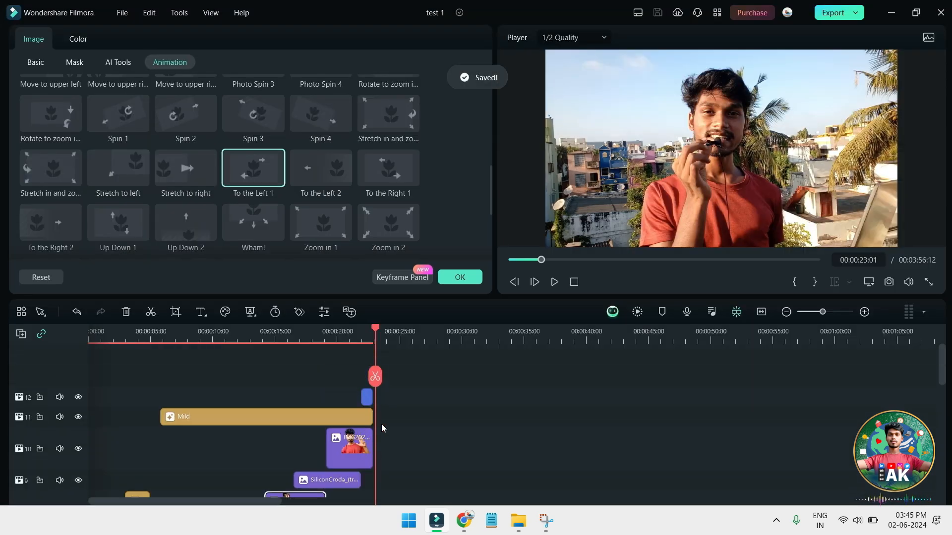
scroll(381, 424, up, 2)
scroll(381, 424, down, 2)
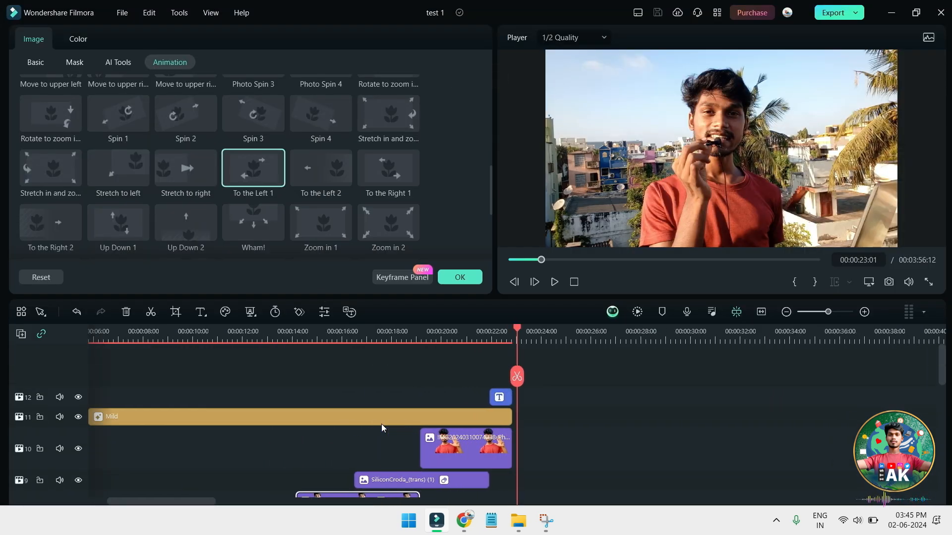
scroll(381, 420, down, 5)
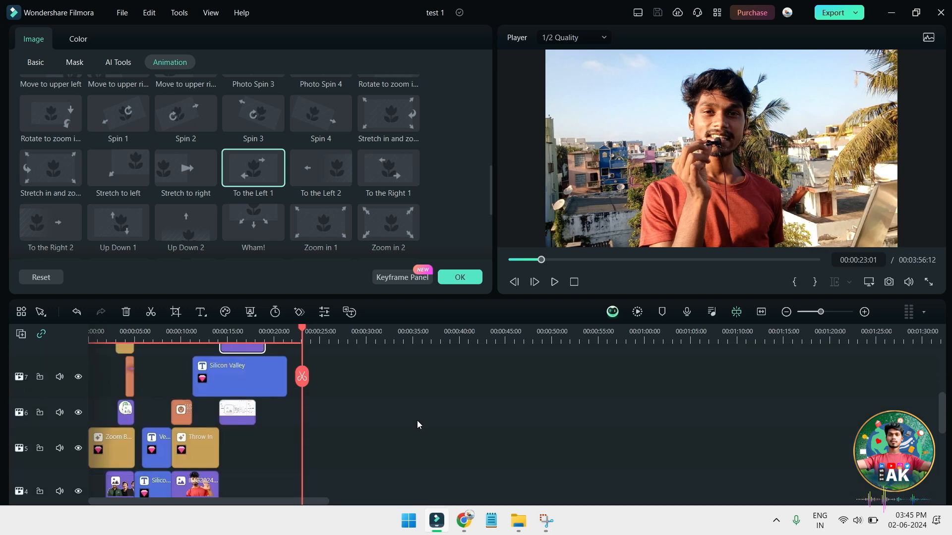
scroll(417, 420, down, 2)
scroll(423, 439, down, 4)
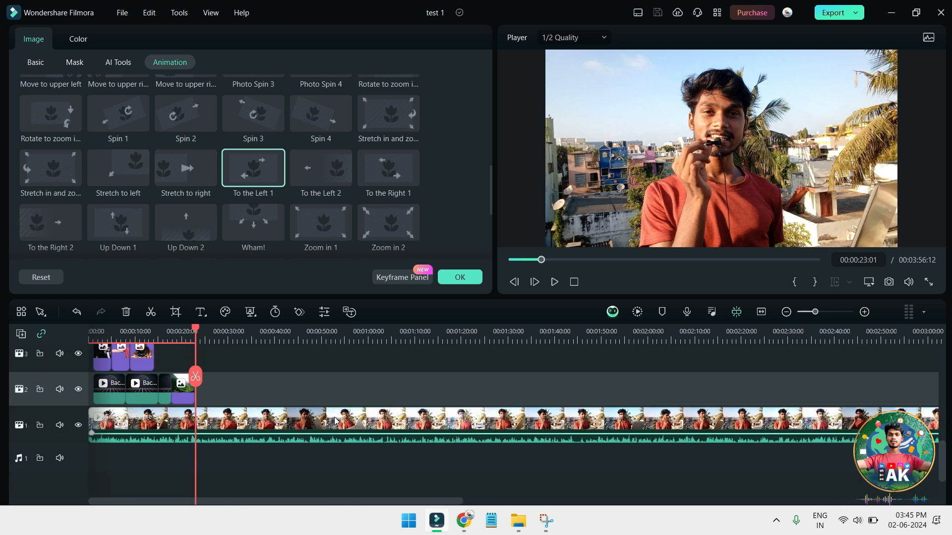
scroll(250, 424, up, 3)
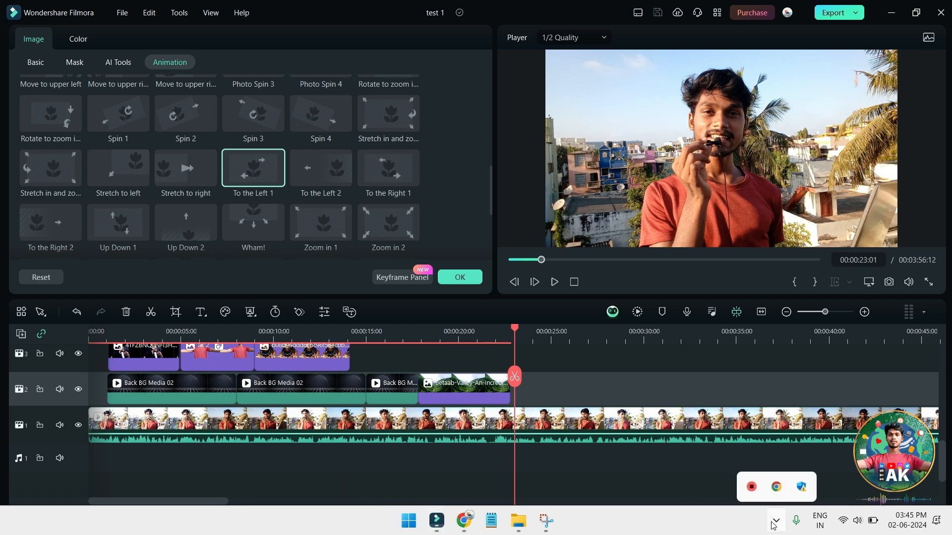
click(612, 385)
click(456, 280)
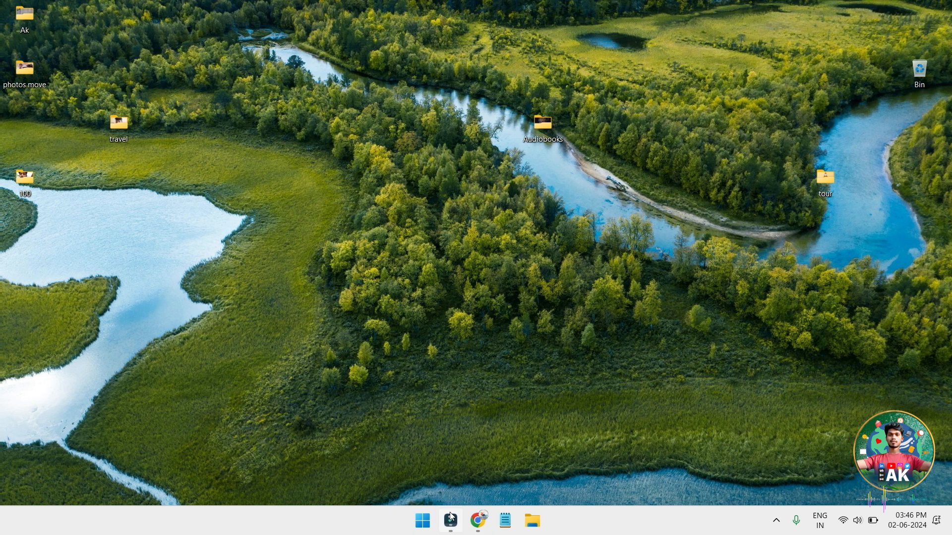
- Switch back to Filmora, play the main video past the valley background, and set the playhead at 00:00:25:15
click(450, 518)
drag(498, 335, 507, 339)
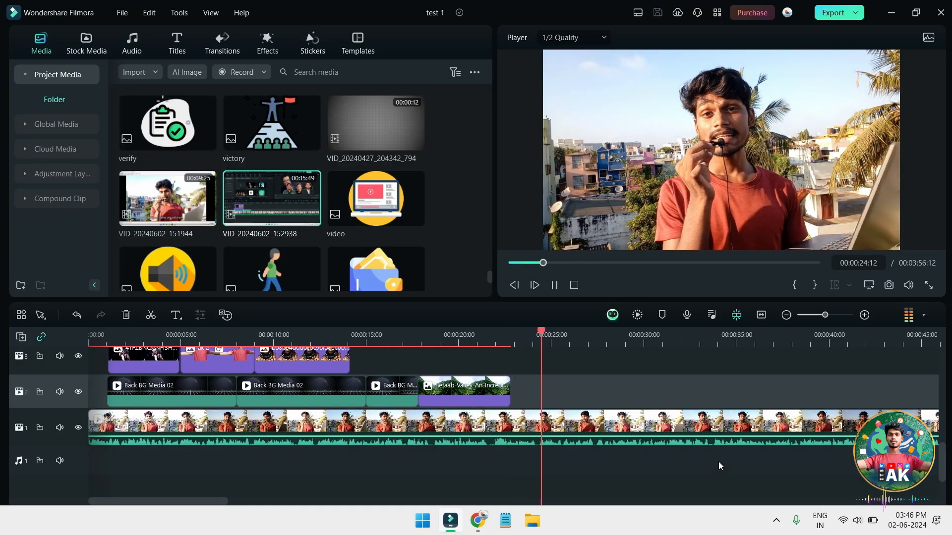
click(567, 338)
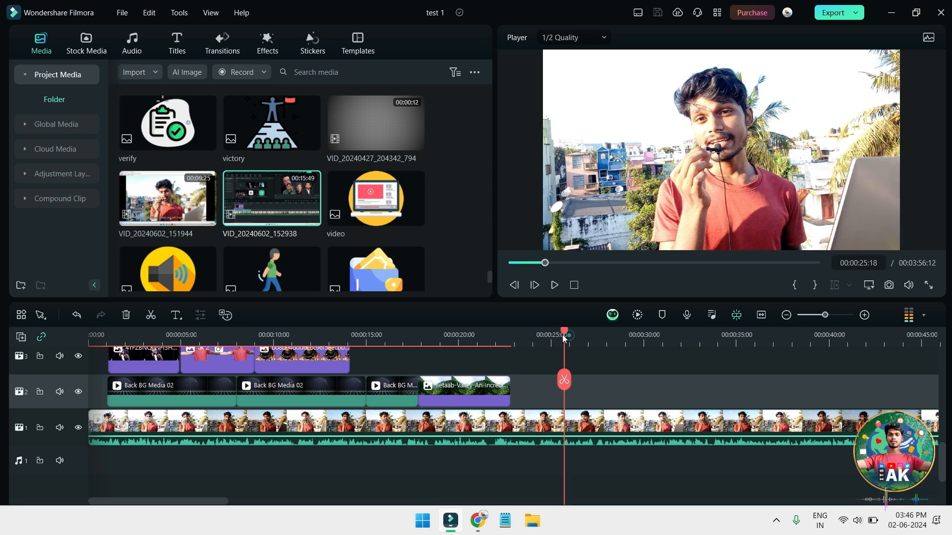
click(554, 334)
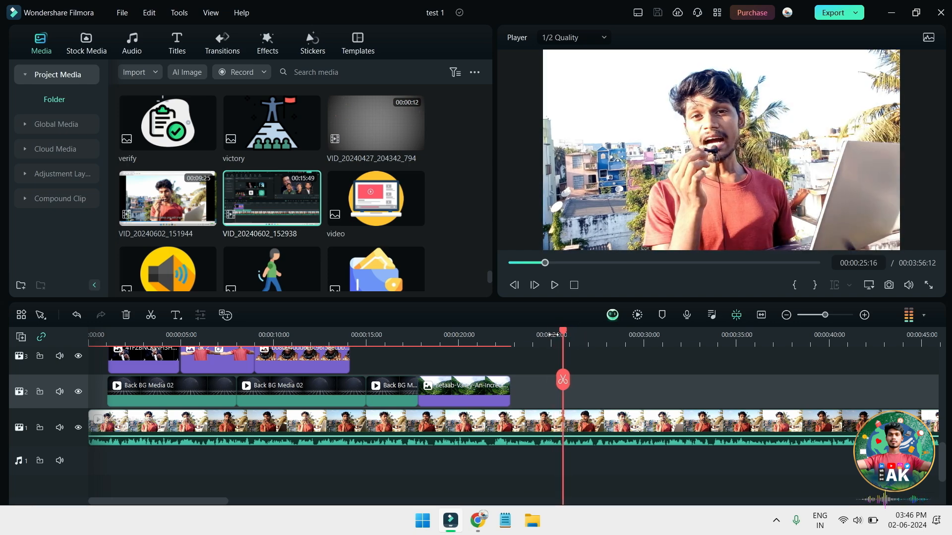
key(Left)
- Switch to Chrome and replace the valley image search with a Google Images search for "america"
mouse_move(477, 521)
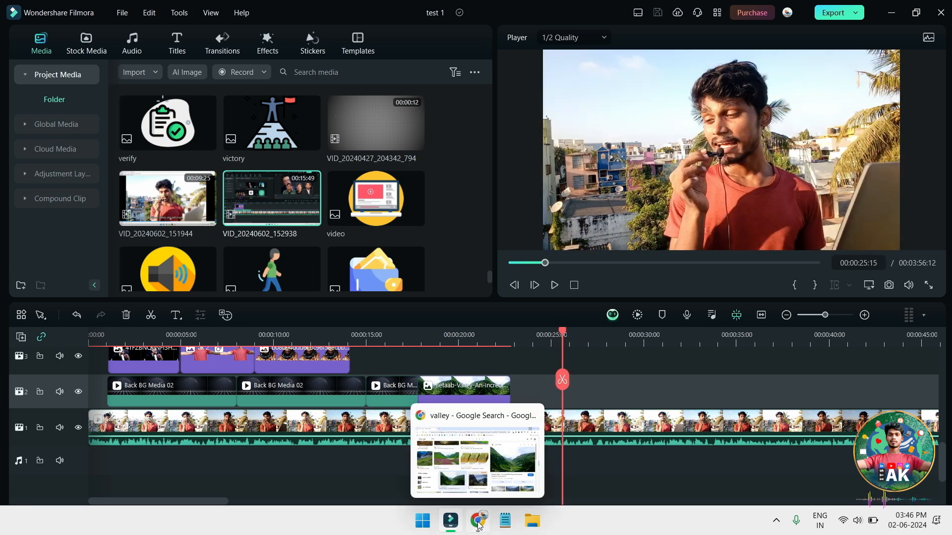
click(466, 464)
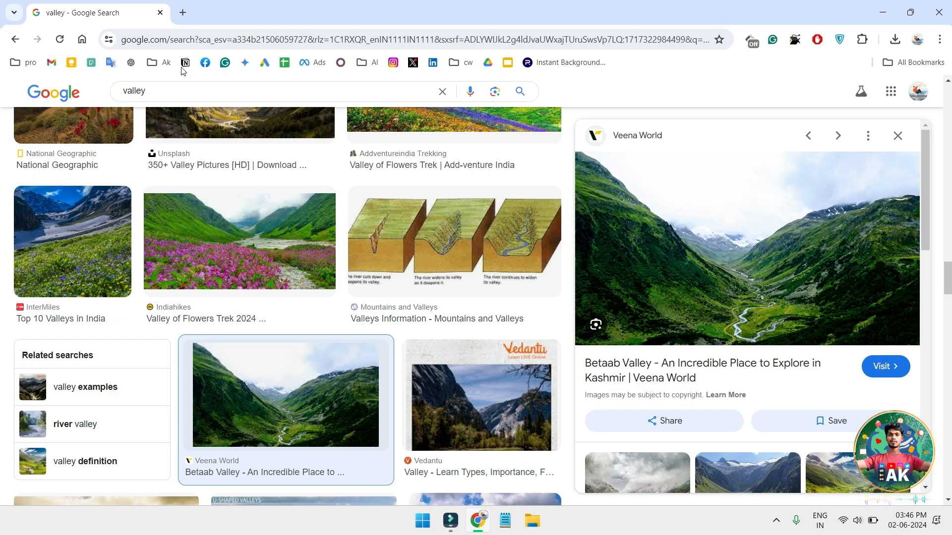
double_click(174, 92)
text(ameri)
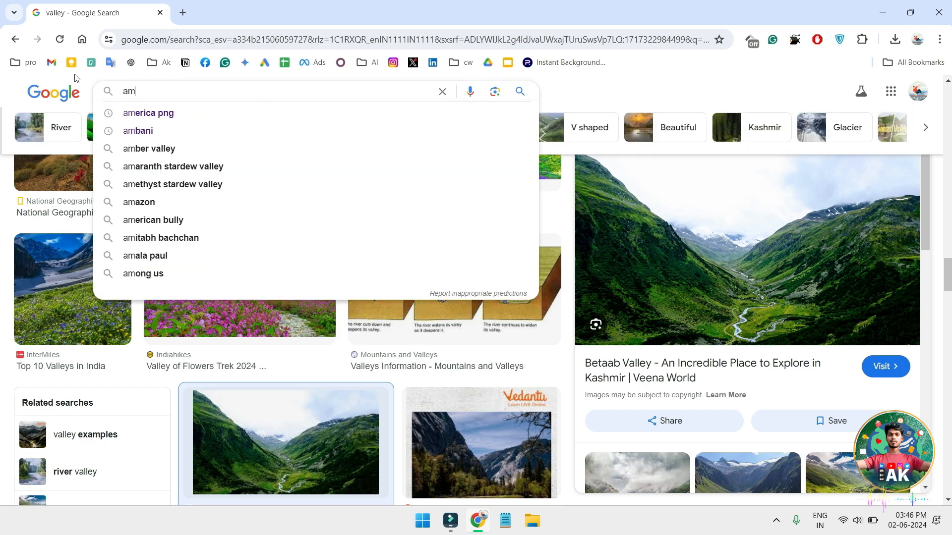
text(ca pn)
key(BackSpace)
key(BackSpace)
key(BackSpace)
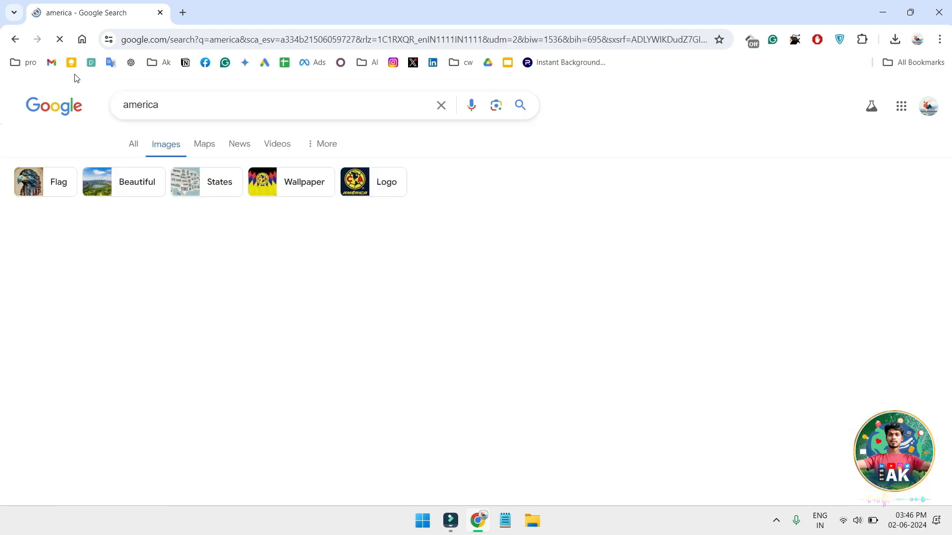
- Skim the "america" image results, and replace the search with "silicobn valley"
scroll(460, 336, down, 4)
scroll(460, 336, down, 4)
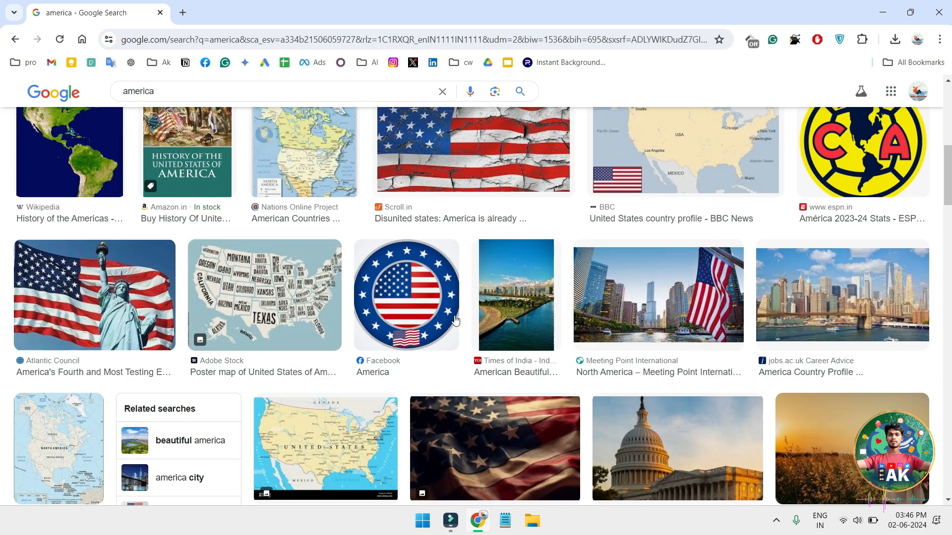
scroll(243, 163, up, 7)
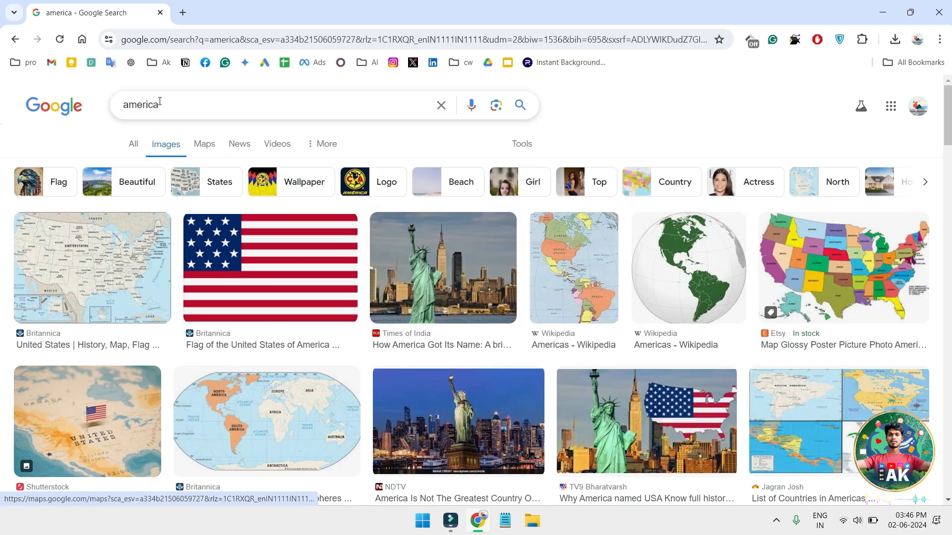
drag(169, 104, 16, 104)
text(silicobn valley)
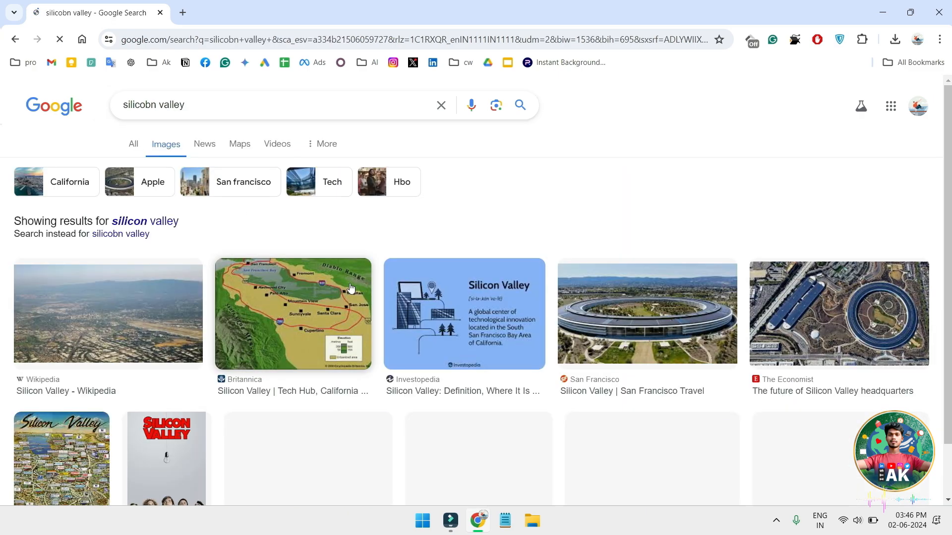
- Look through the Silicon Valley image results for a suitable background picture
scroll(351, 288, down, 10)
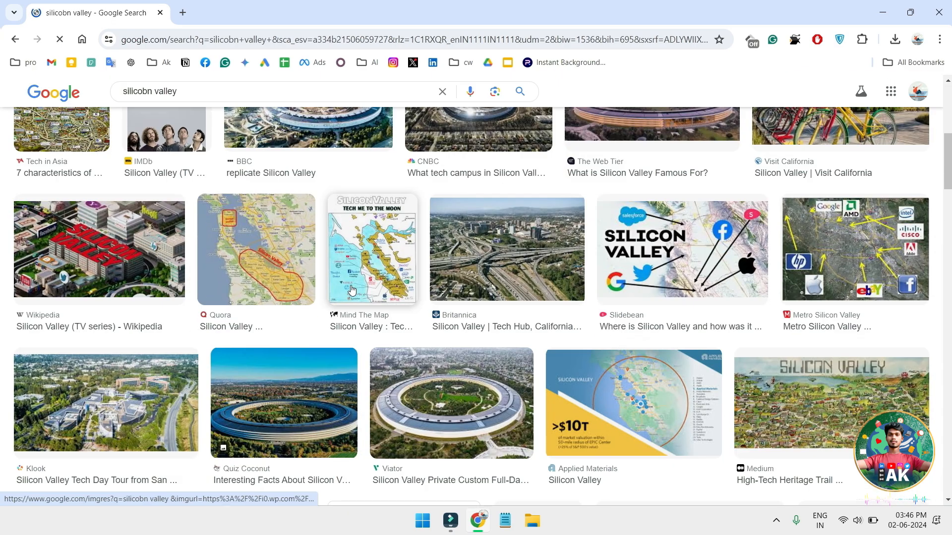
scroll(352, 290, down, 5)
scroll(366, 292, up, 11)
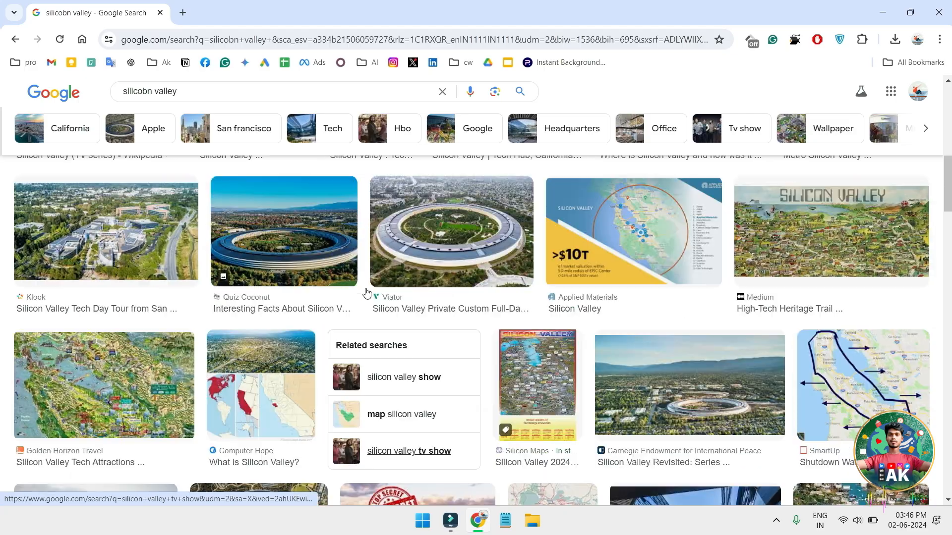
scroll(366, 294, up, 5)
scroll(375, 312, down, 8)
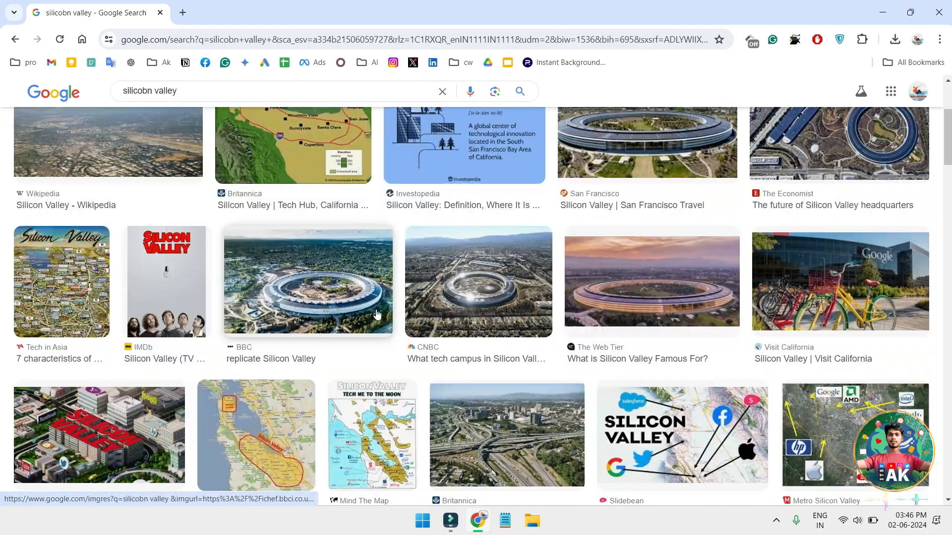
scroll(377, 313, down, 7)
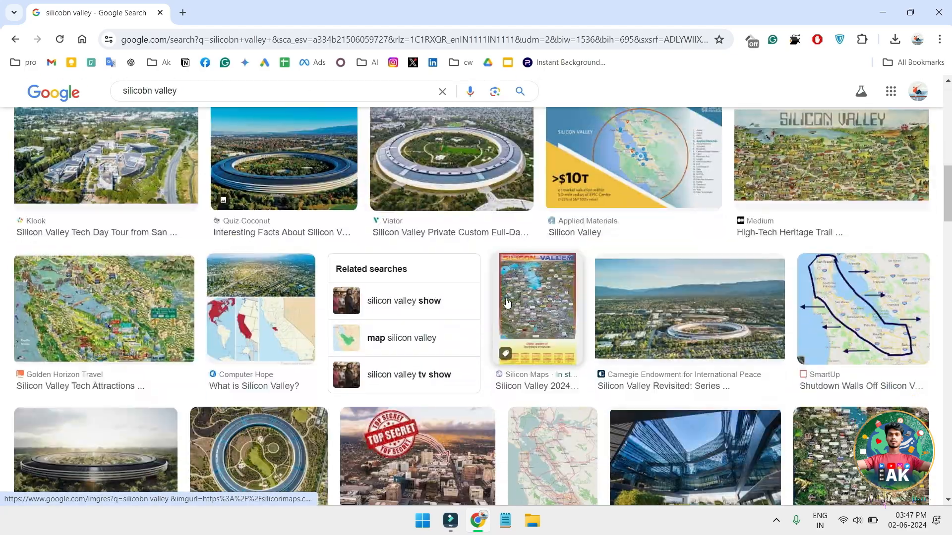
scroll(622, 243, down, 4)
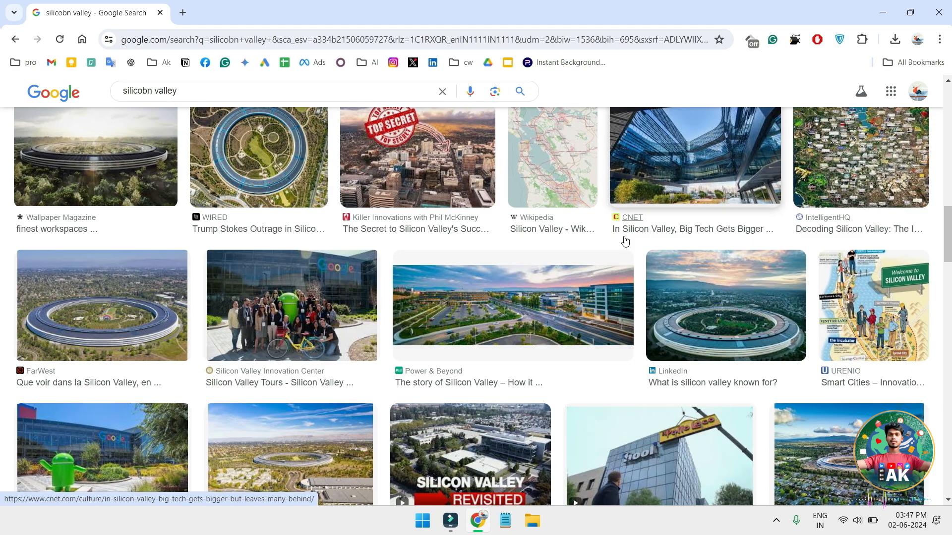
scroll(624, 242, down, 3)
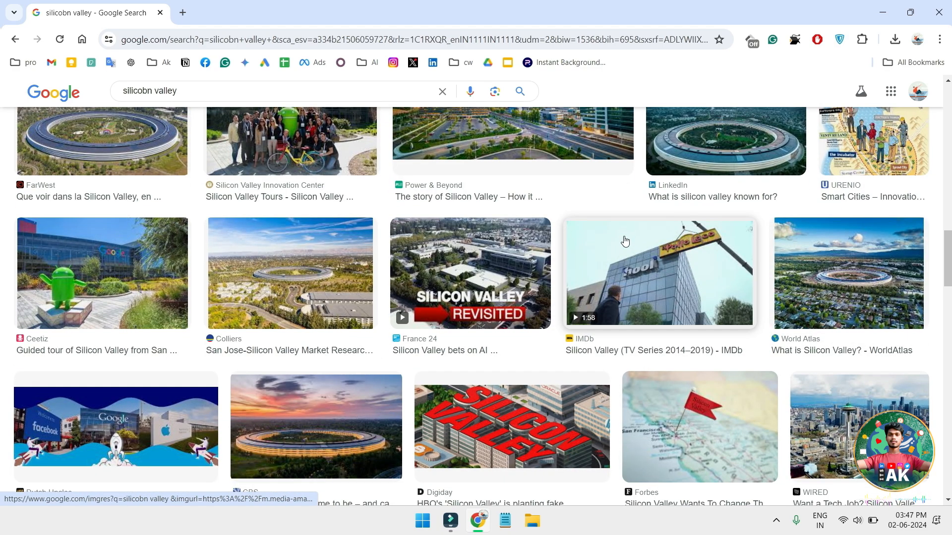
scroll(625, 241, down, 3)
- Extend the image search to "silicobn valley america" and look through the results for an aerial view
click(262, 98)
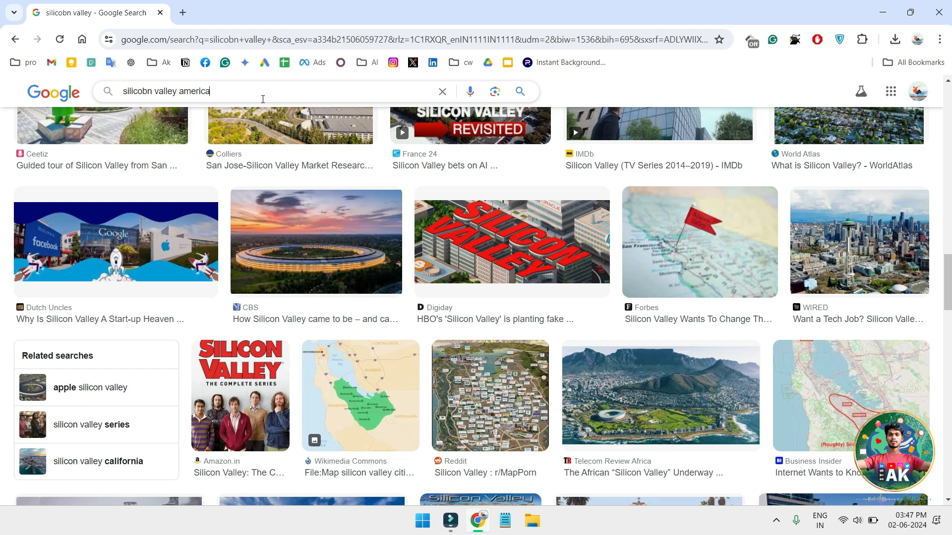
key(Return)
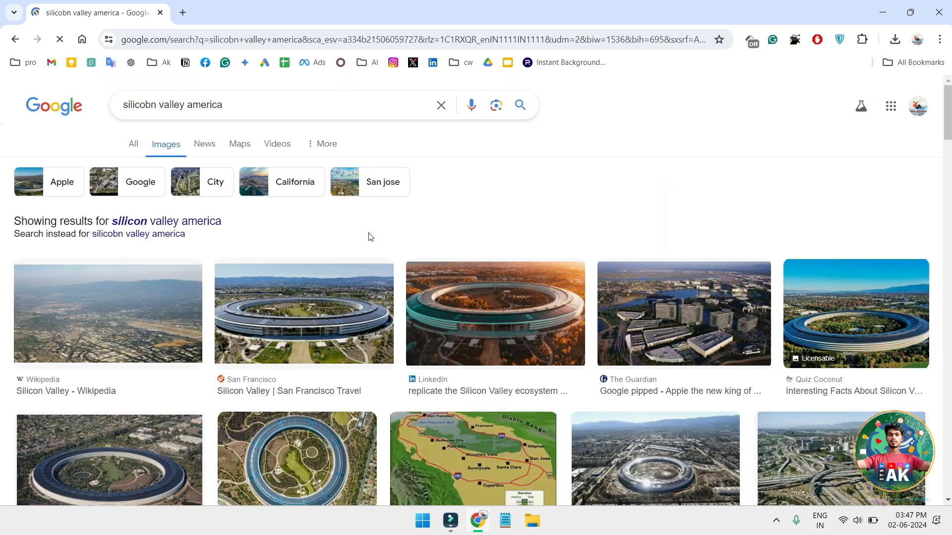
scroll(367, 236, down, 3)
scroll(370, 239, down, 4)
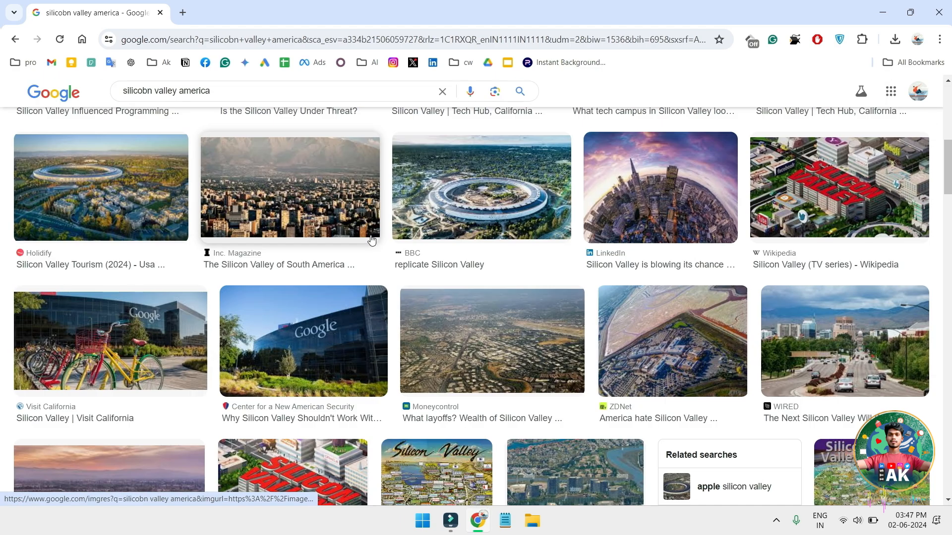
scroll(370, 237, down, 1)
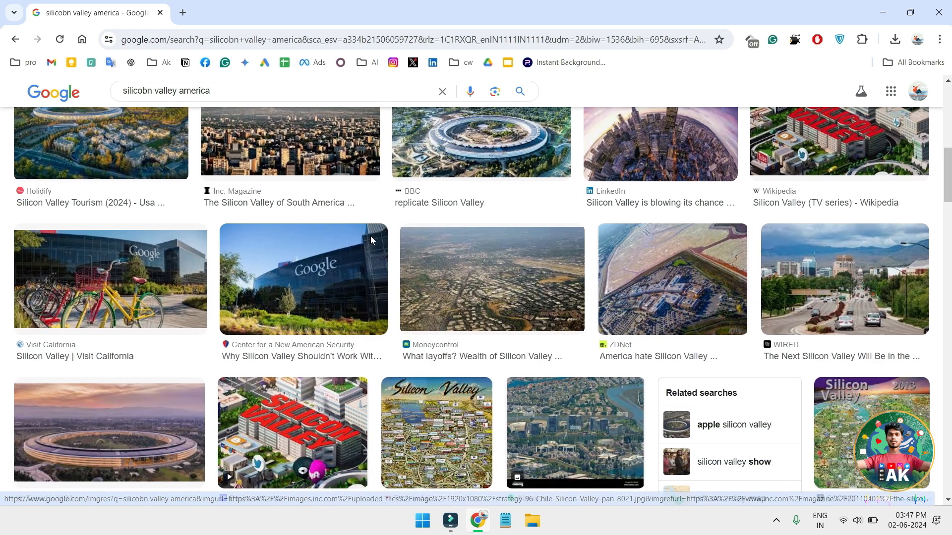
scroll(372, 241, up, 1)
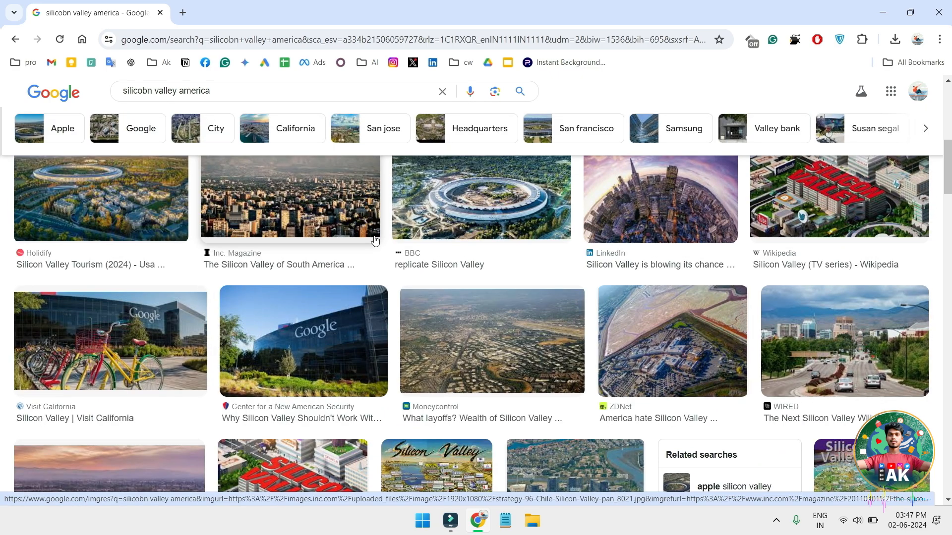
scroll(375, 240, down, 7)
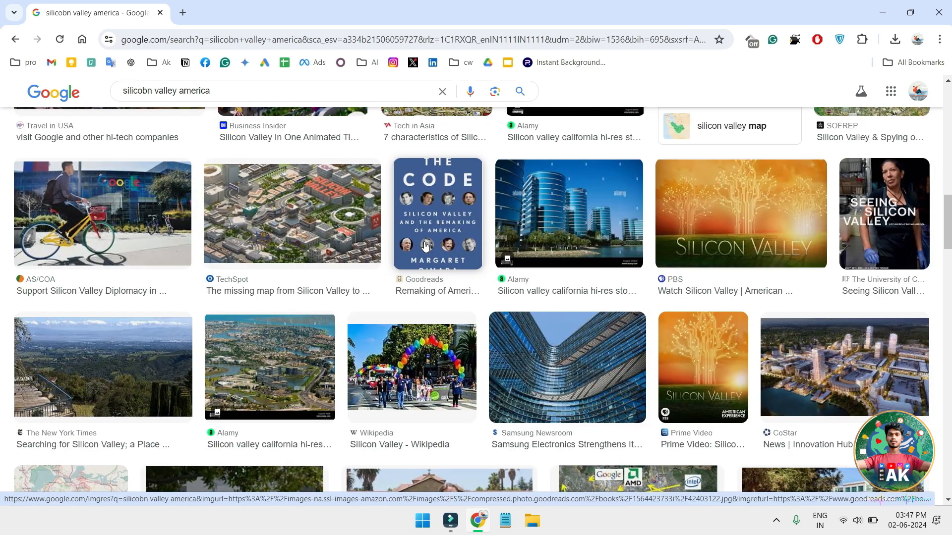
scroll(425, 246, down, 10)
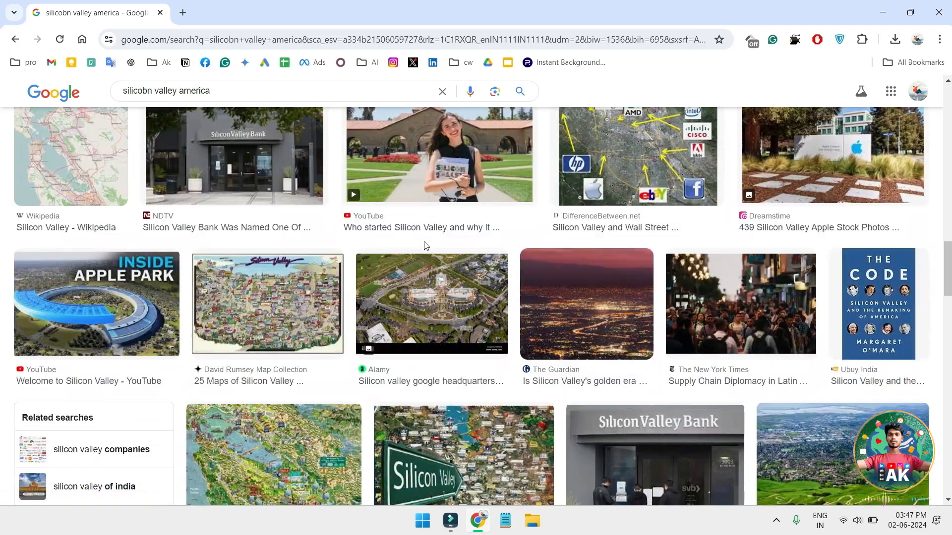
scroll(425, 246, down, 4)
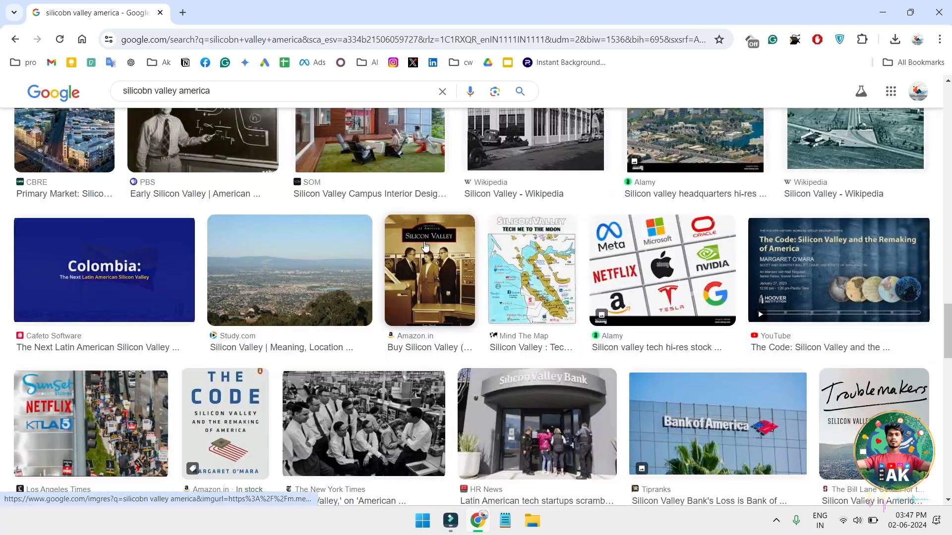
scroll(422, 248, up, 8)
scroll(422, 248, up, 15)
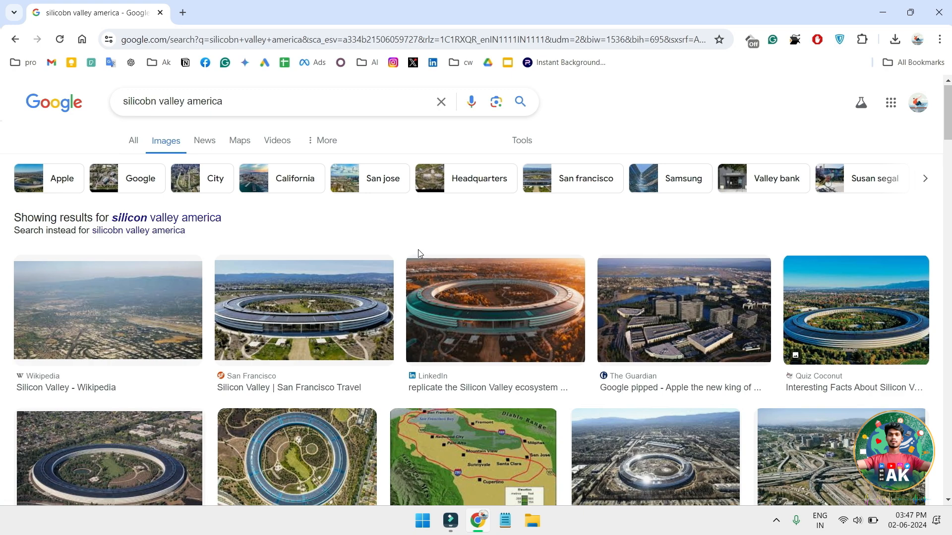
scroll(418, 249, down, 1)
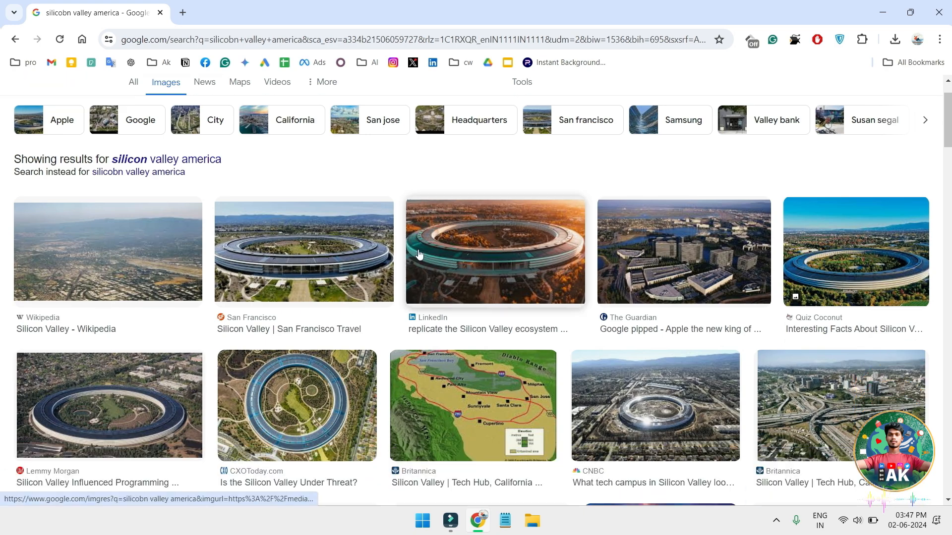
- Open the Wikipedia aerial image of Silicon Valley and examine its related images
click(149, 257)
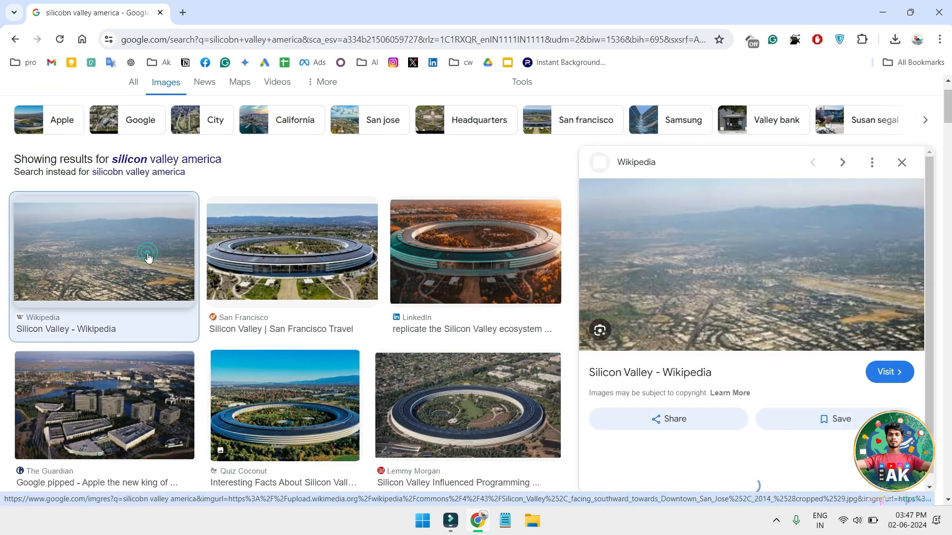
scroll(776, 332, down, 3)
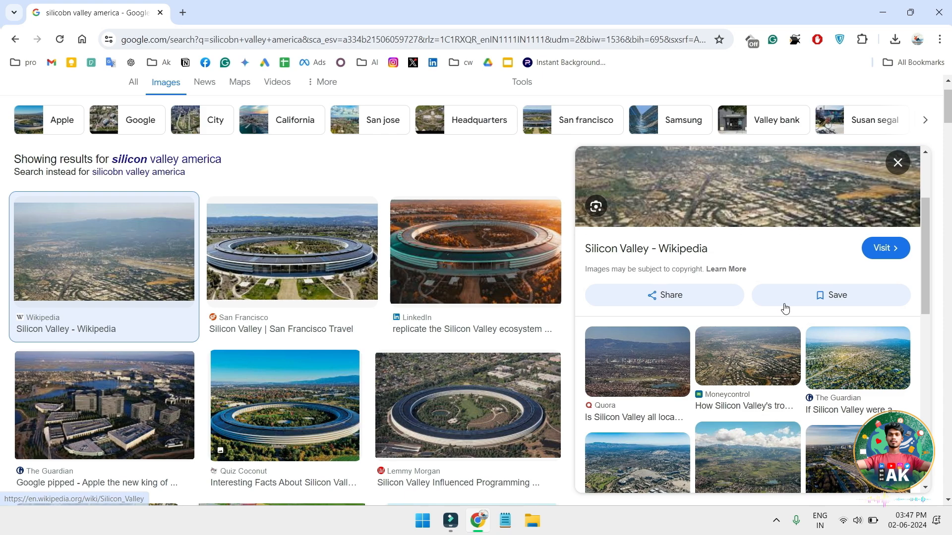
scroll(823, 319, up, 2)
scroll(822, 318, down, 2)
scroll(822, 321, down, 3)
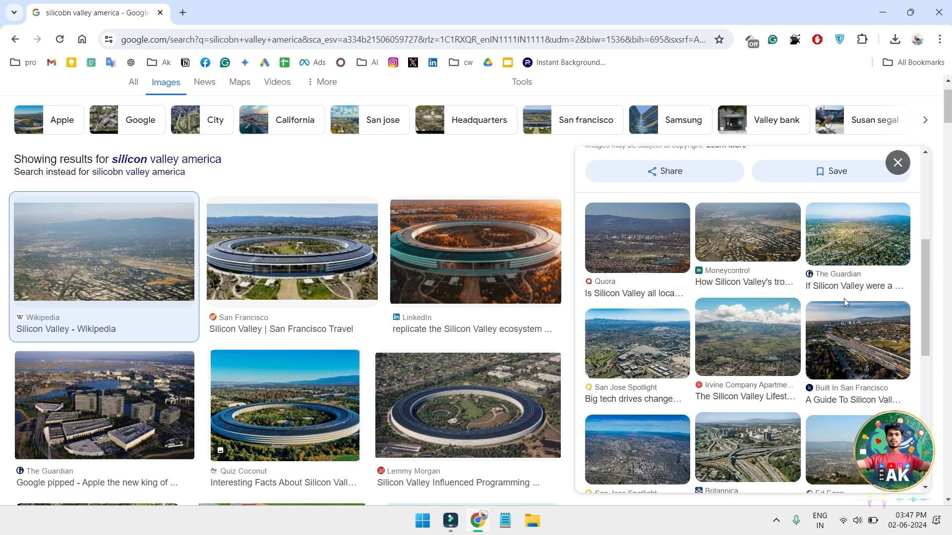
scroll(863, 296, up, 5)
scroll(868, 262, down, 5)
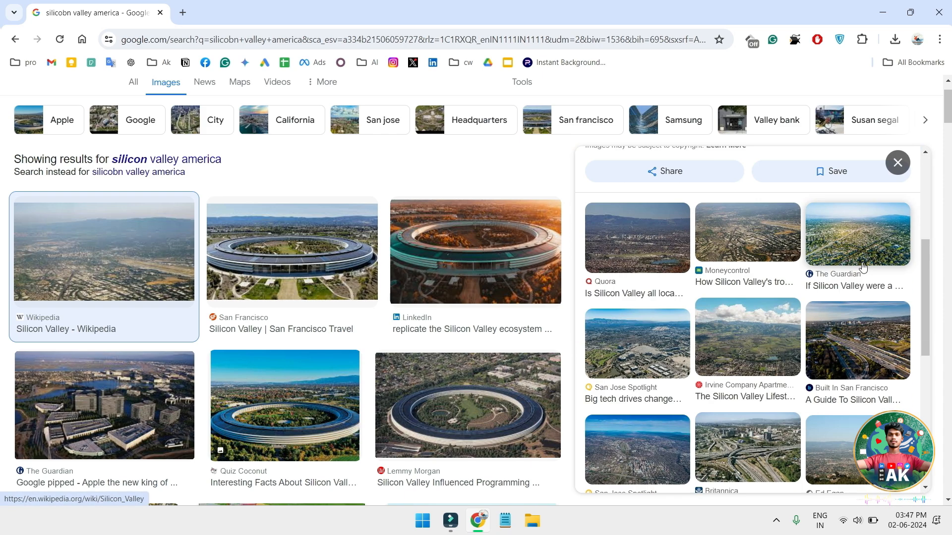
- Open The Guardian's aerial Silicon Valley image from the related images and save it to the computer
click(863, 251)
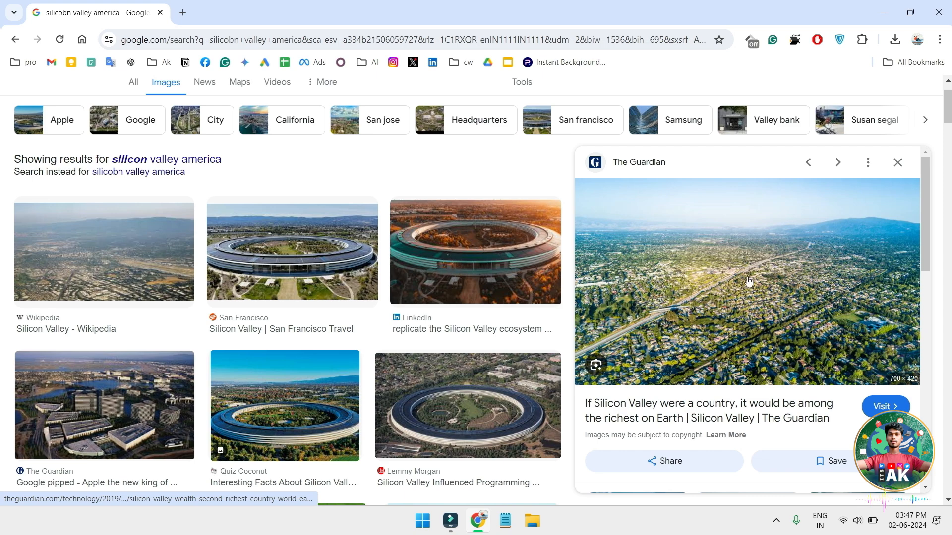
scroll(803, 275, down, 5)
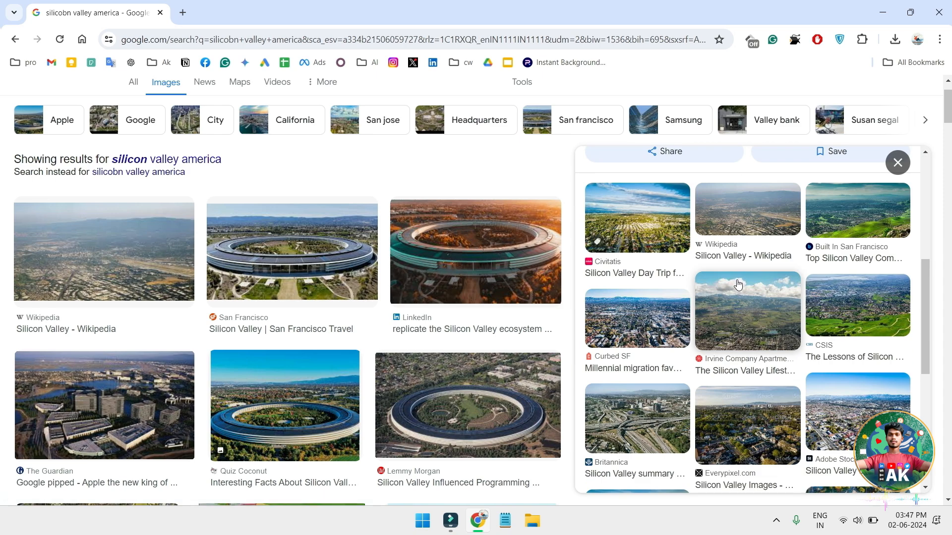
scroll(624, 220, down, 2)
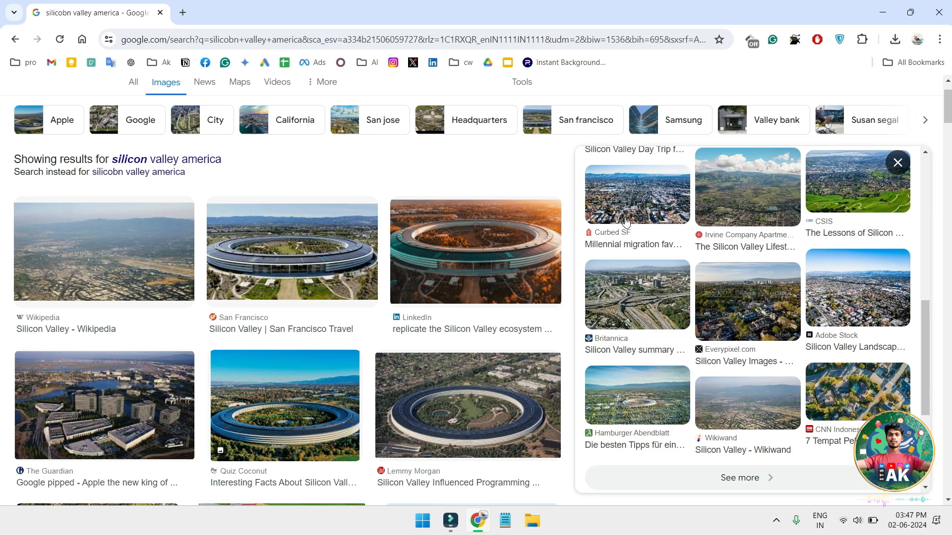
scroll(730, 296, up, 7)
right_click(729, 297)
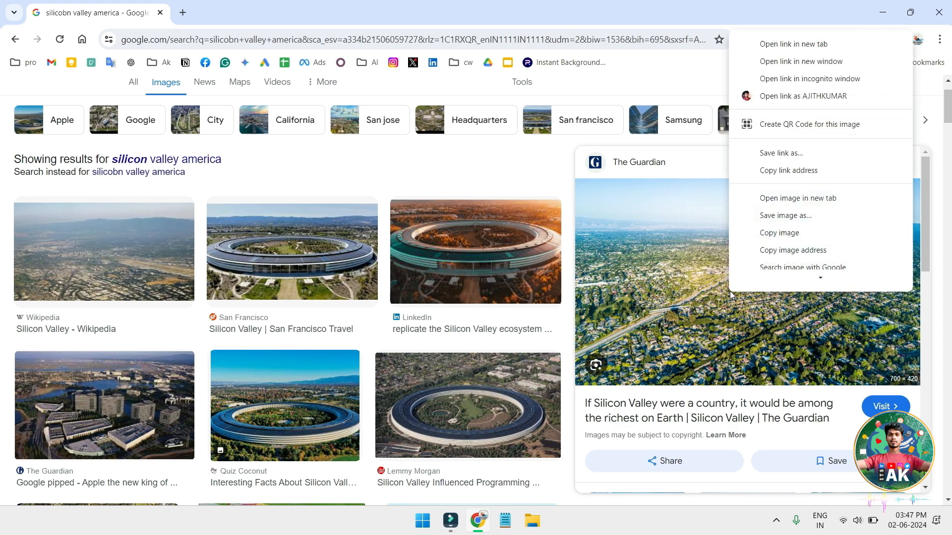
click(788, 211)
key(Return)
- Bring the downloaded aerial image into Filmora on video track 2 at 00:00:25:15 and scale it to 109.77%
drag(779, 72, 571, 404)
mouse_move(477, 522)
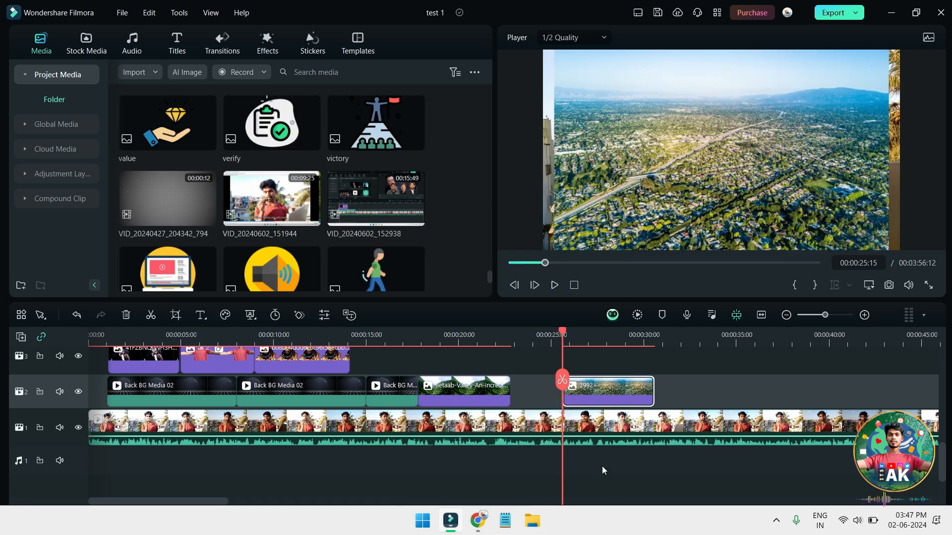
double_click(617, 395)
click(43, 63)
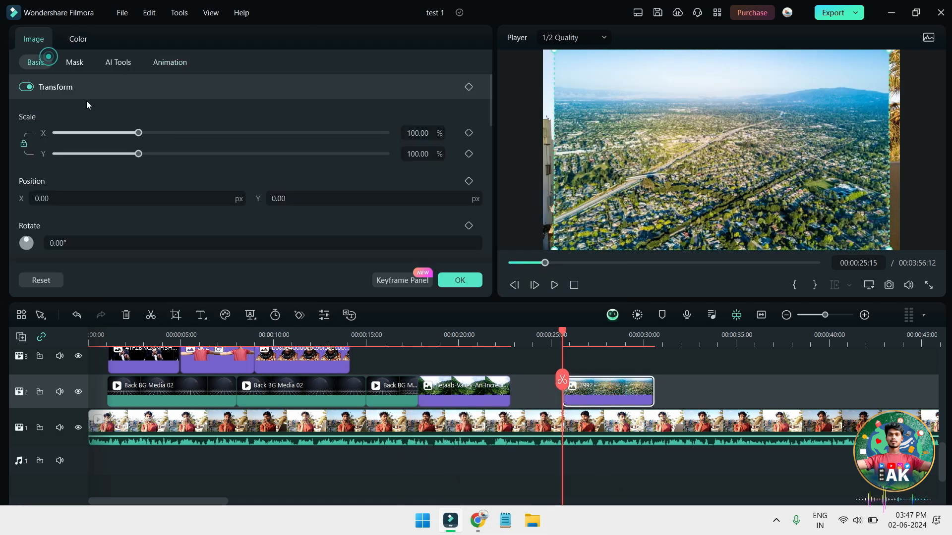
mouse_move(138, 133)
mouse_down()
mouse_move(154, 133)
mouse_move(146, 133)
mouse_up()
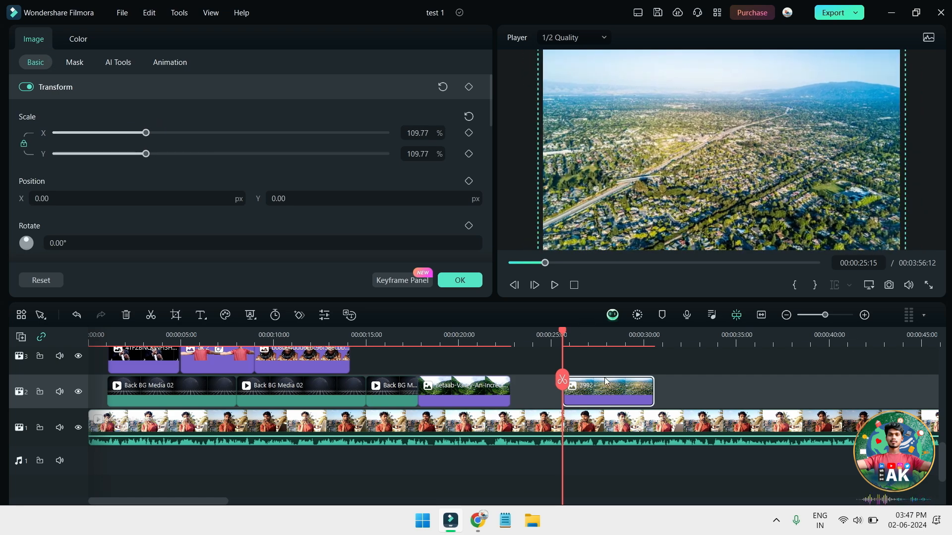
- Switch to Chrome and replace the Silicon Valley image search with "america png"
click(488, 527)
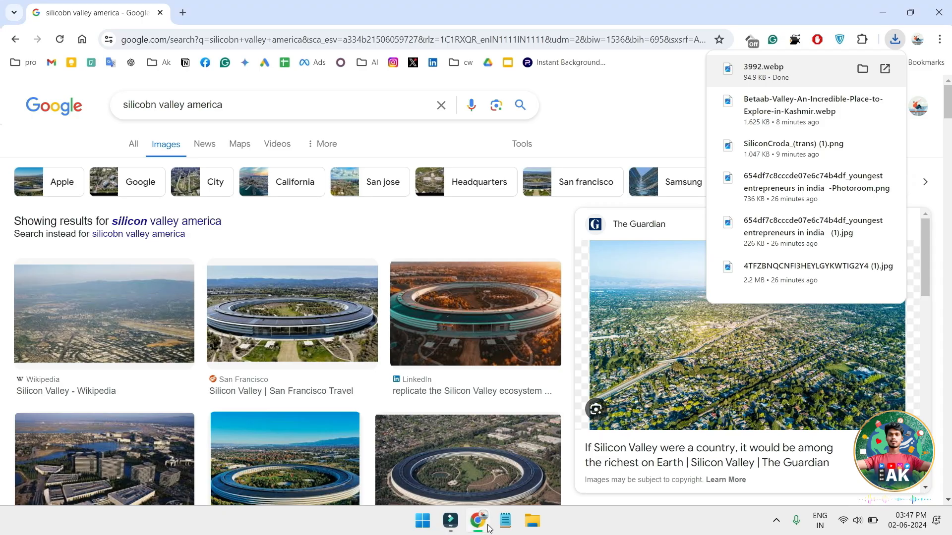
click(782, 525)
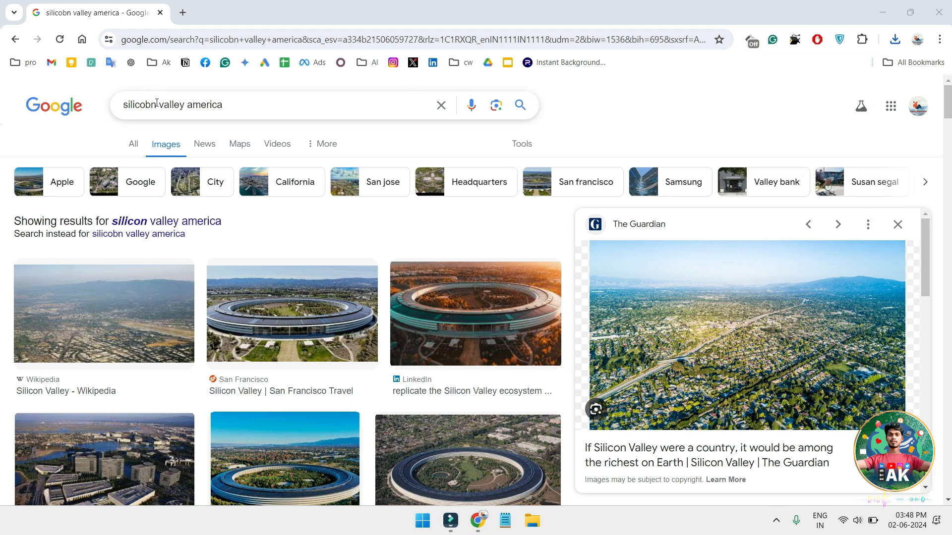
key(ctrl+a)
text(ameria)
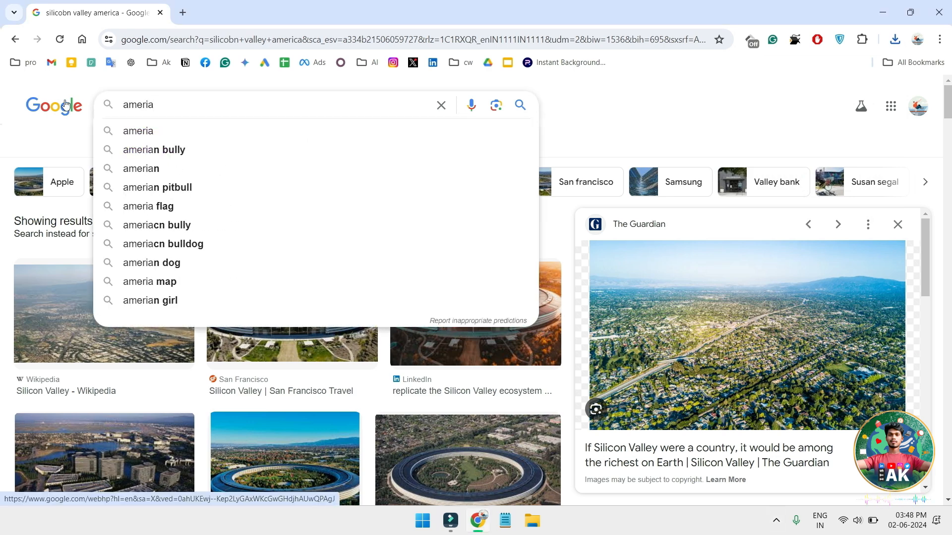
key(BackSpace)
text(ca png)
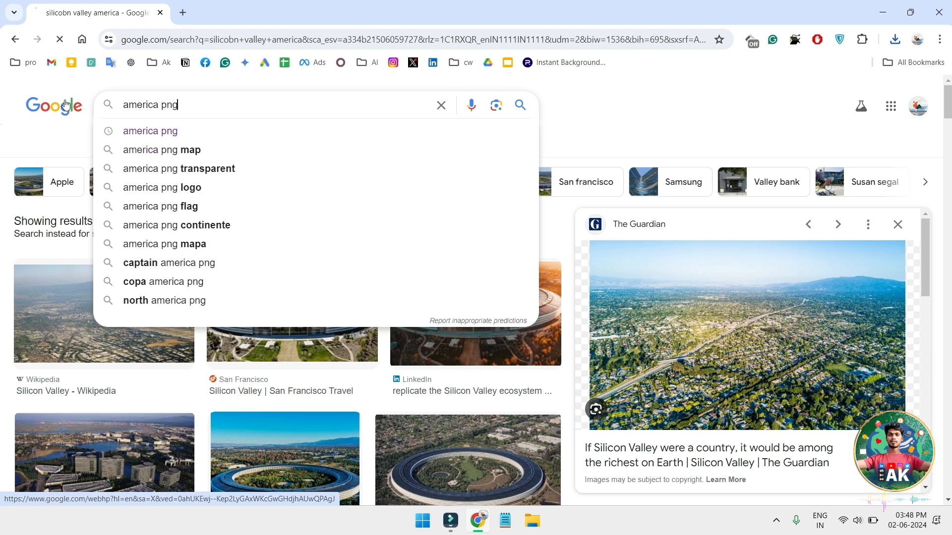
key(Return)
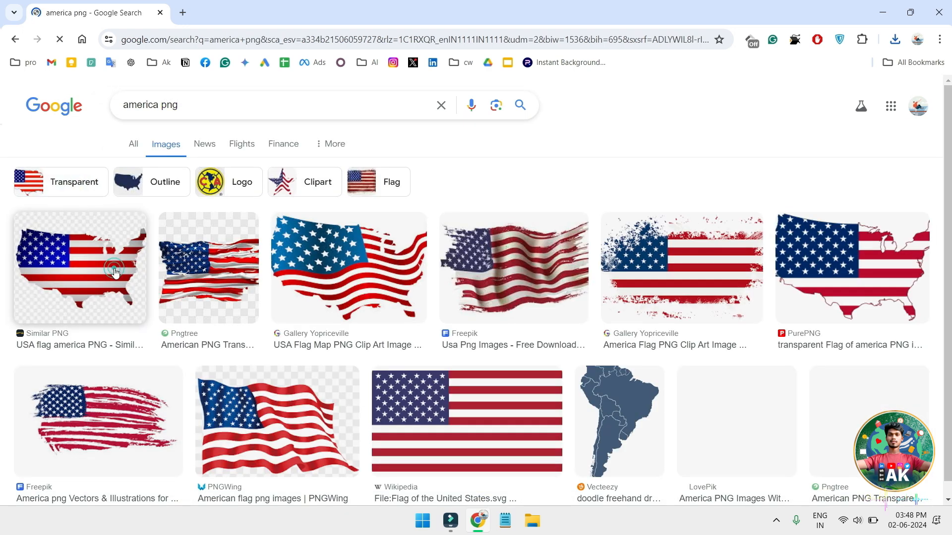
- Search Google for "background remover" in a new tab and open Photoroom's Instant Background Remover
click(181, 12)
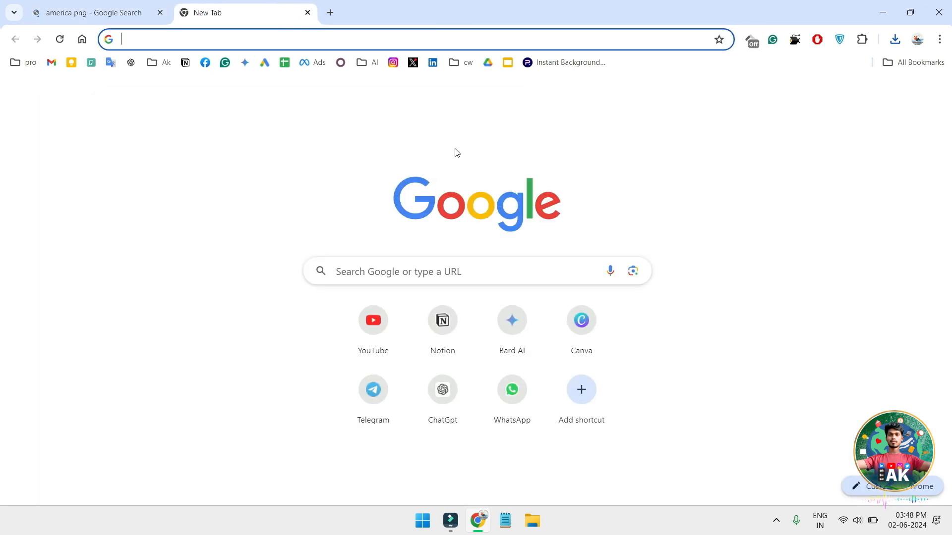
text(back)
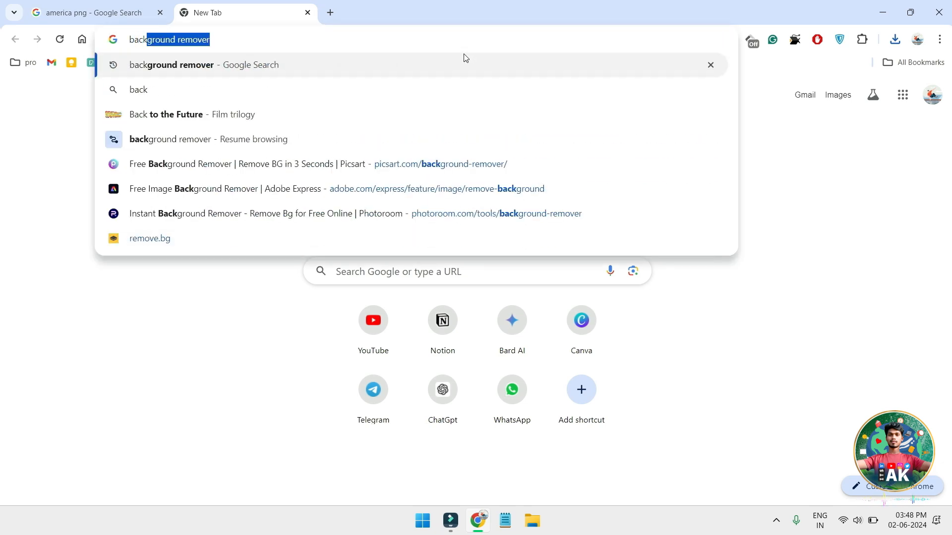
key(Return)
scroll(425, 165, down, 10)
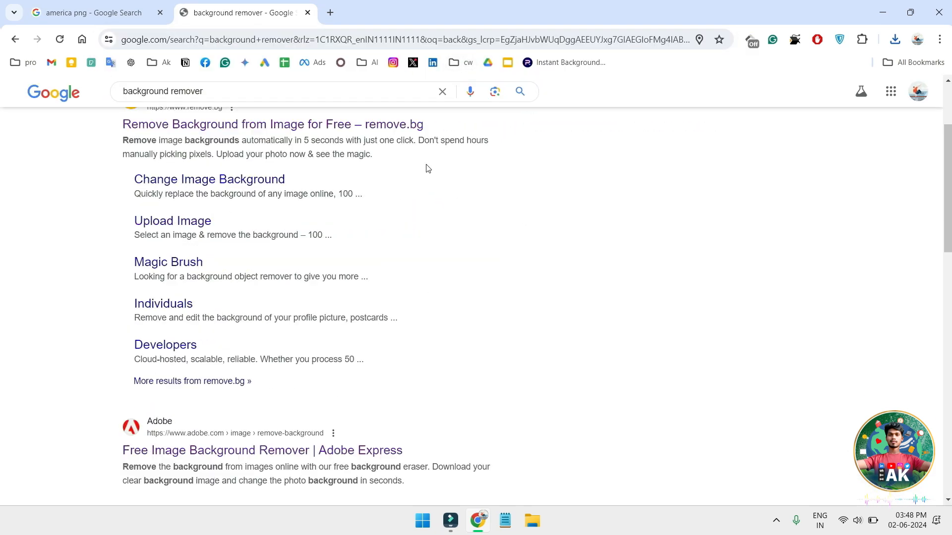
scroll(212, 324, down, 3)
click(233, 227)
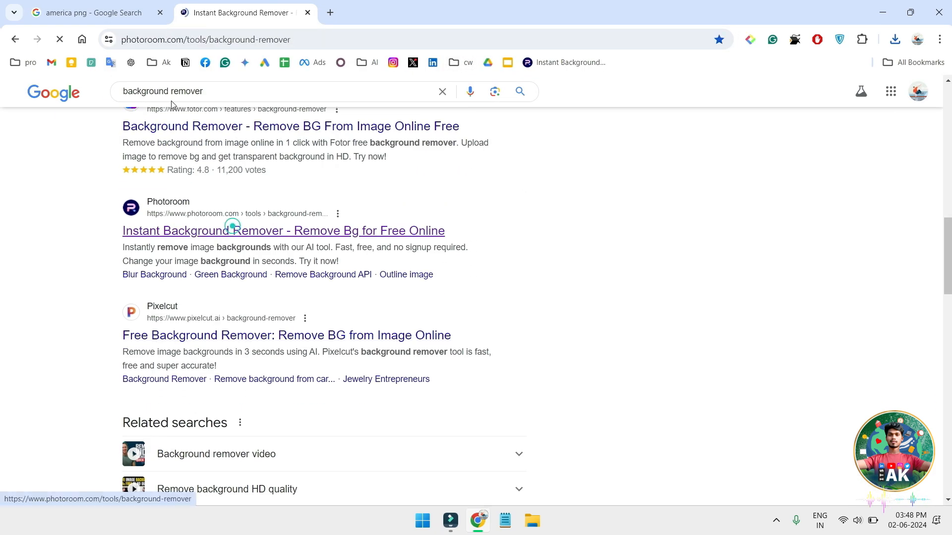
- Load the Similar PNG USA flag map from the image results into Photoroom's background remover and download the cutout
key(ctrl+shift+Tab)
drag(716, 330, 504, 402)
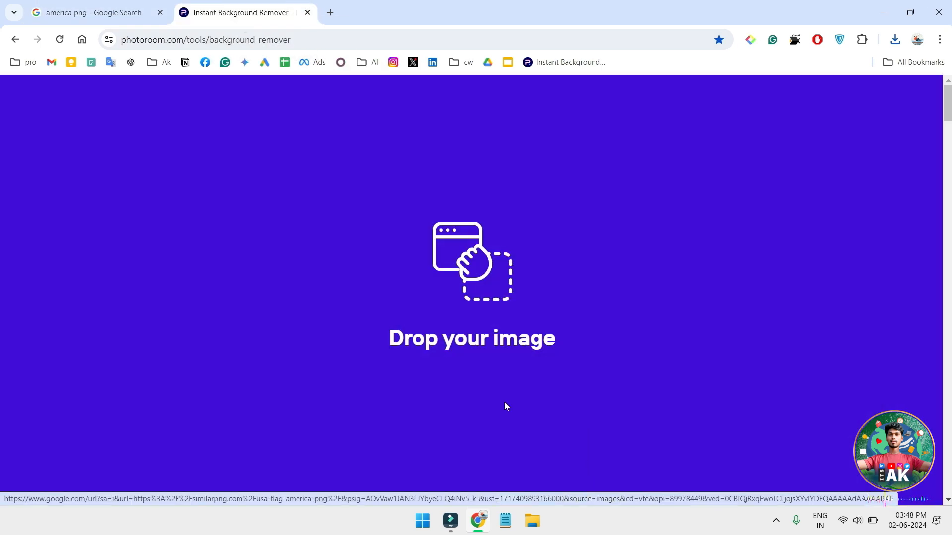
scroll(555, 342, down, 1)
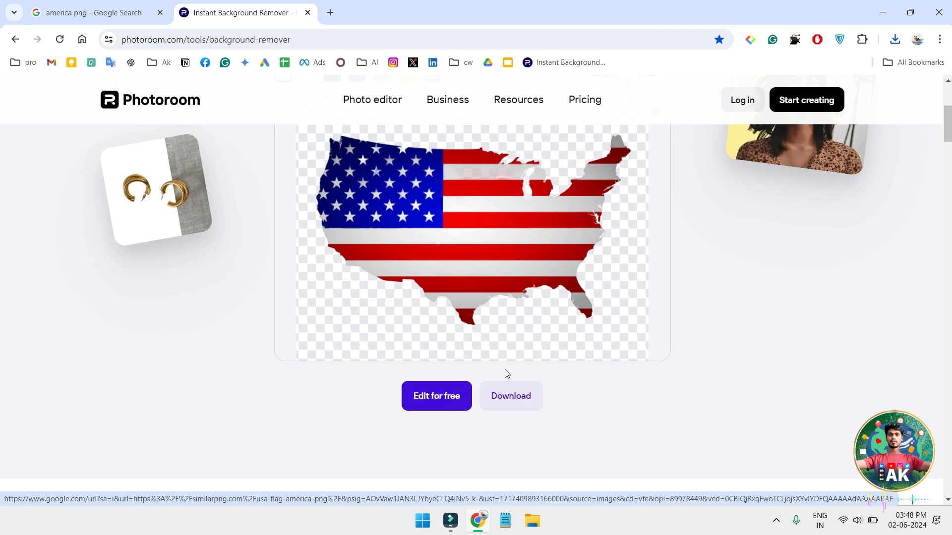
click(503, 407)
click(542, 436)
- Bring the downloaded USA flag map into Filmora on video track 3 at 00:00:25:15, above the aerial image
drag(798, 74, 567, 364)
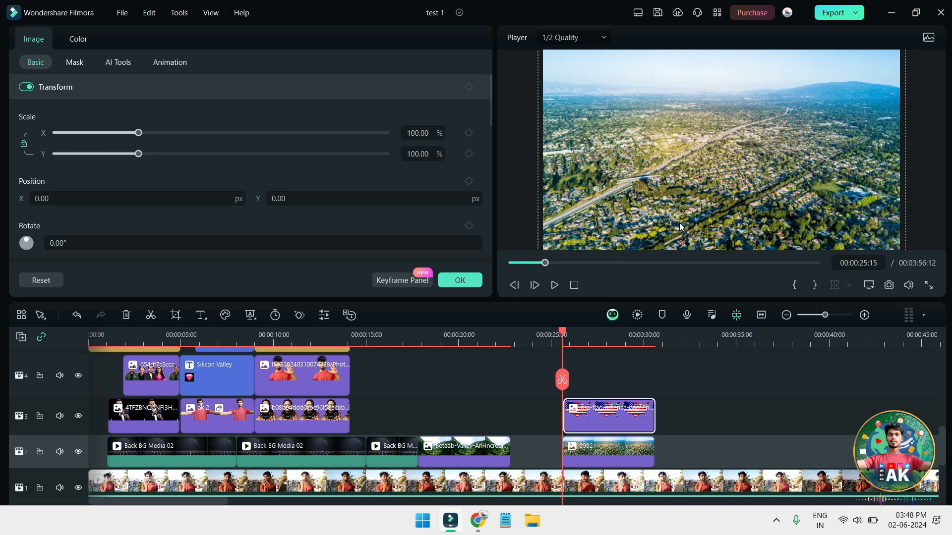
key(space)
click(676, 168)
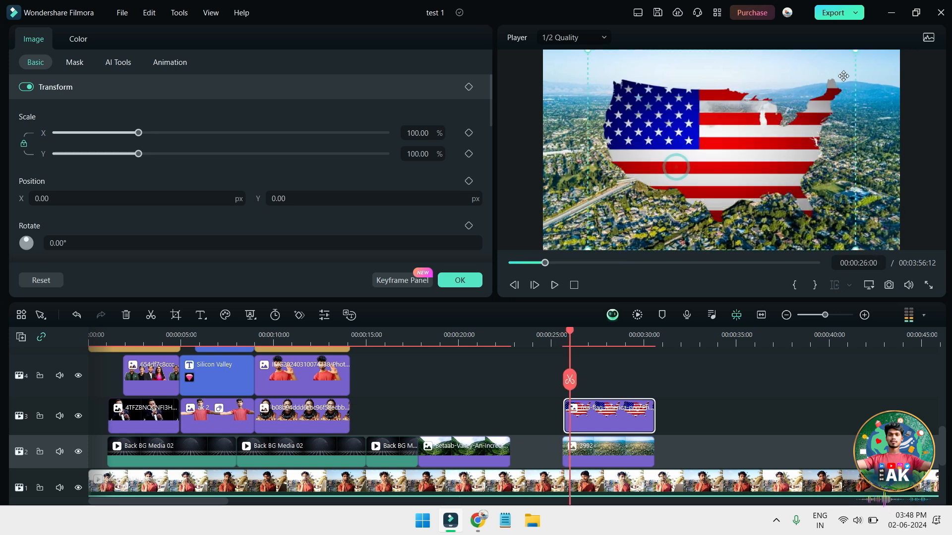
- Shrink the USA flag map and position it in the upper left part of the frame
drag(855, 53, 795, 97)
drag(695, 162, 660, 125)
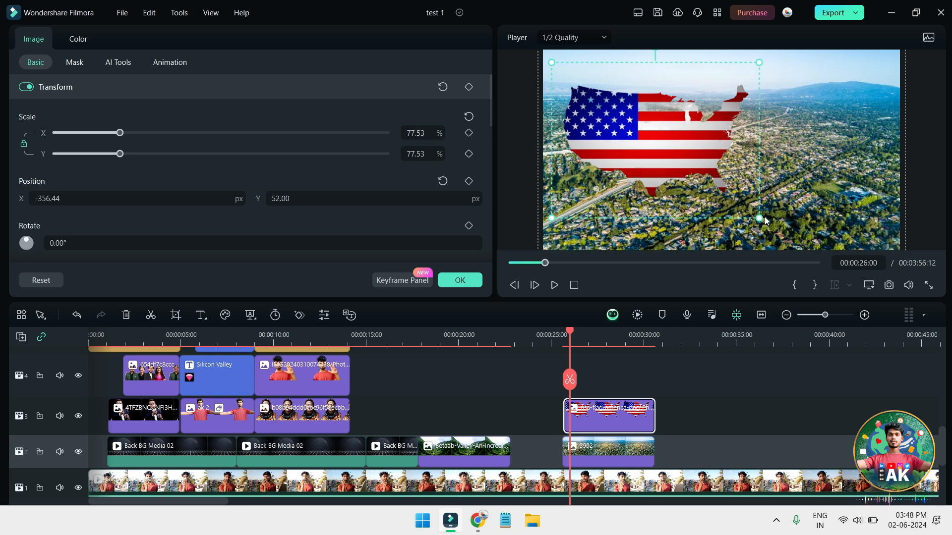
drag(760, 218, 740, 209)
drag(644, 133, 646, 139)
click(460, 280)
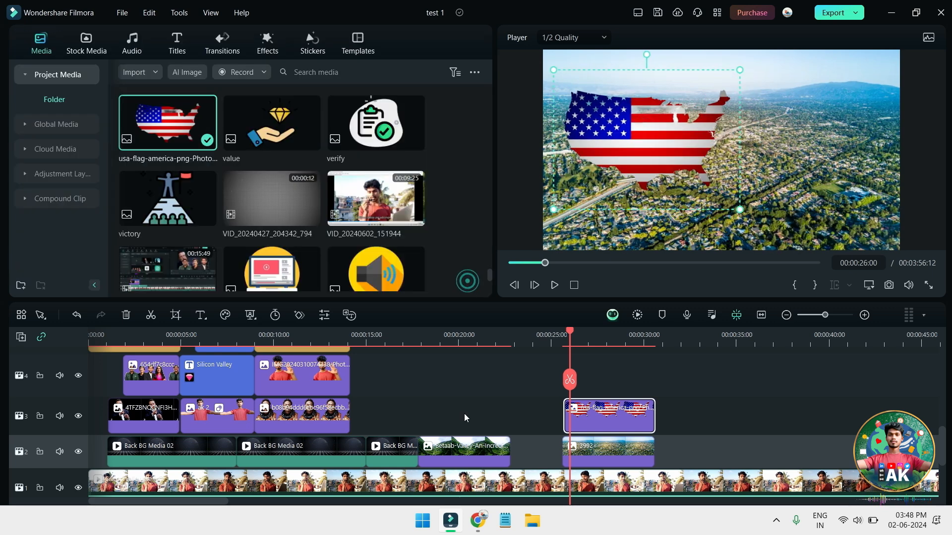
- Add the Glow Title 3 title on track 4 above the flag map clip, shrink it and place it to the right of the map
click(177, 44)
drag(271, 138, 563, 382)
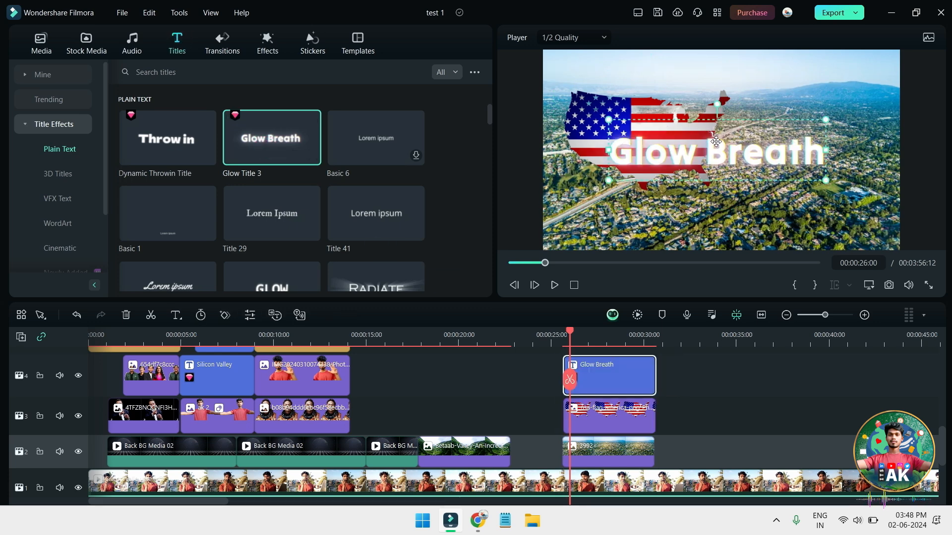
drag(720, 138, 724, 137)
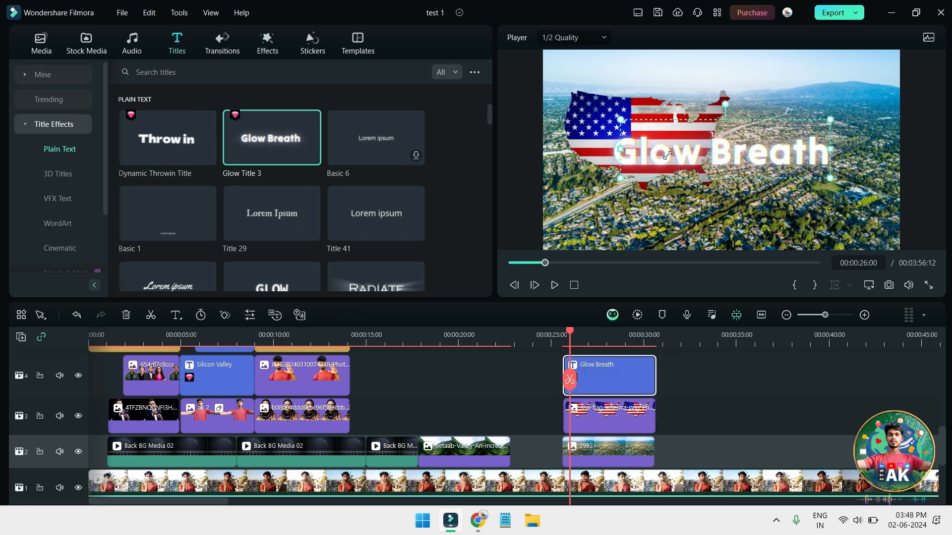
drag(612, 180, 680, 161)
drag(733, 133, 793, 95)
- Change the new title's text to "America", enlarge it slightly beside the flag map and preview the section
double_click(793, 95)
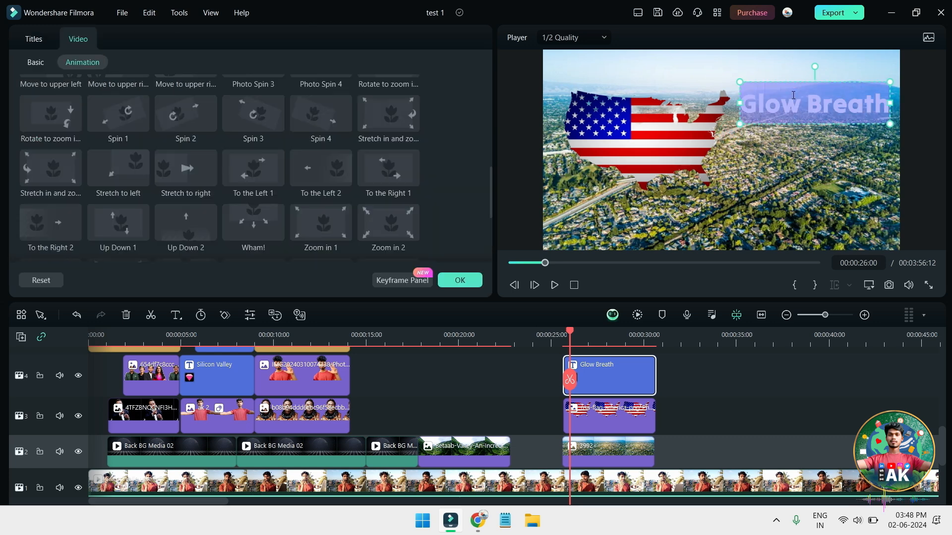
text(Ameri)
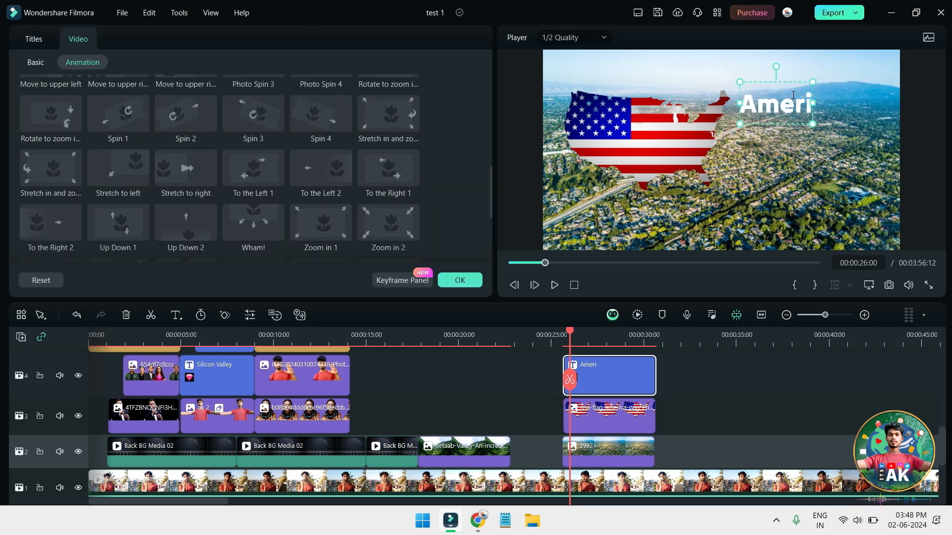
text(ca)
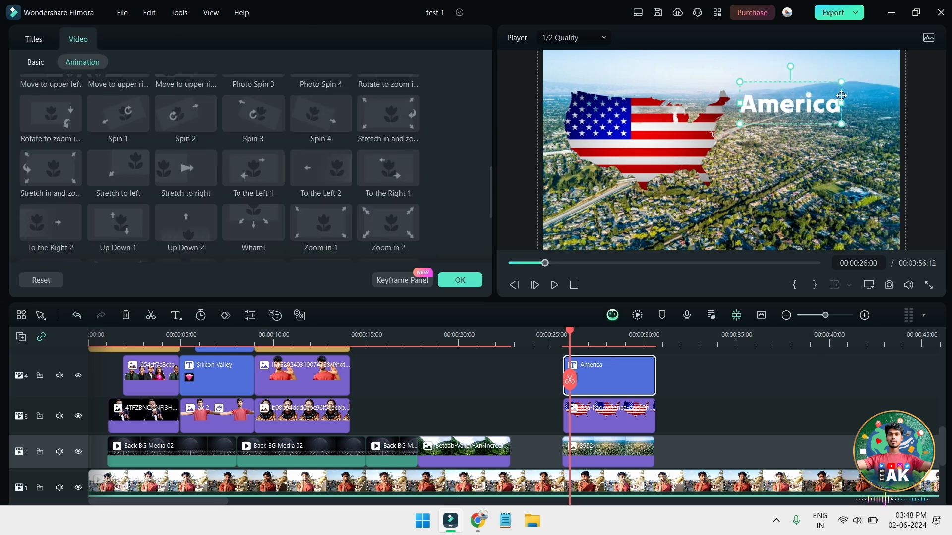
drag(843, 82, 876, 74)
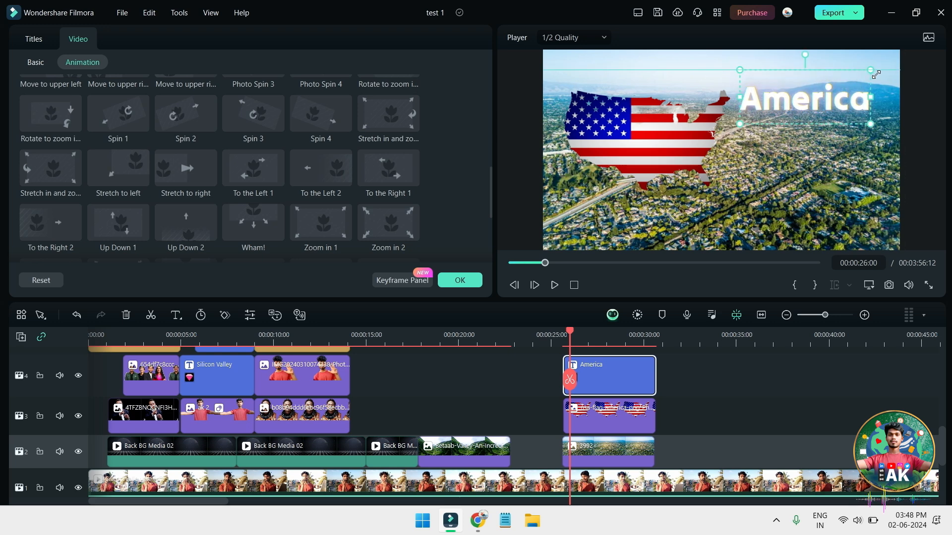
drag(789, 108, 798, 108)
key(space)
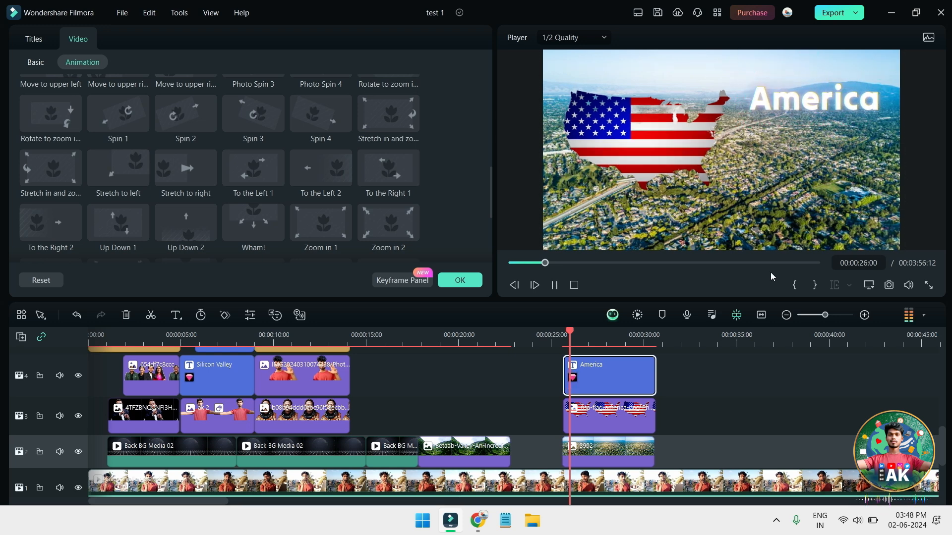
- Switch to Chrome, search Google for California in a new tab and select the state name in the result heading
click(478, 521)
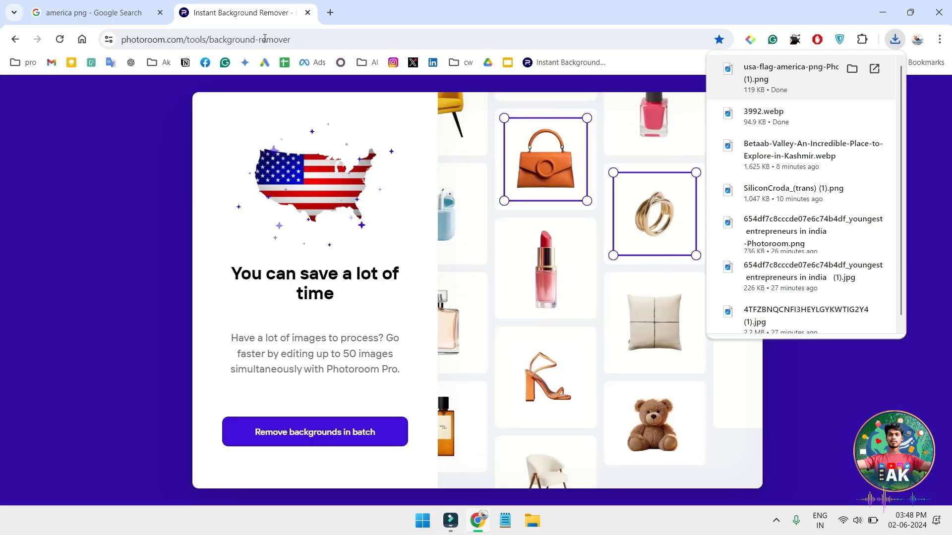
click(332, 13)
text(cali)
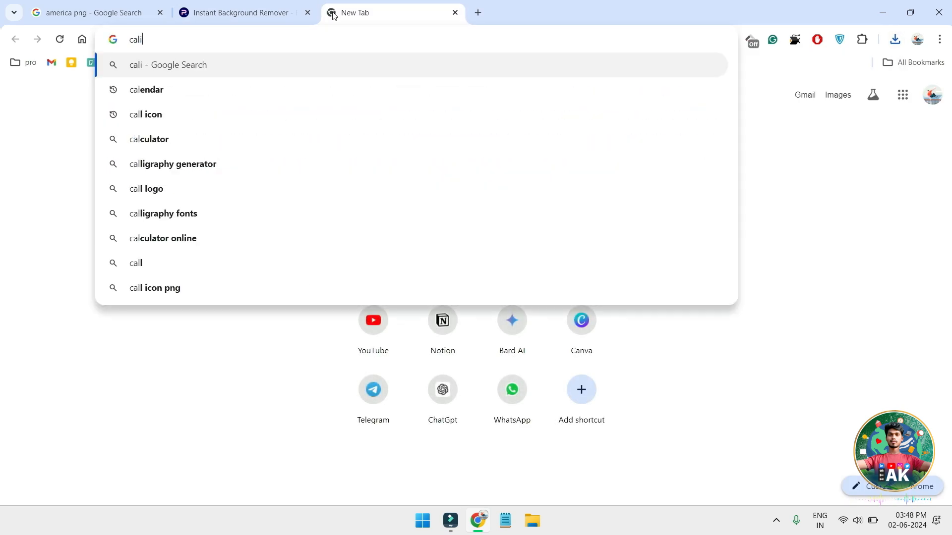
text(for)
click(292, 90)
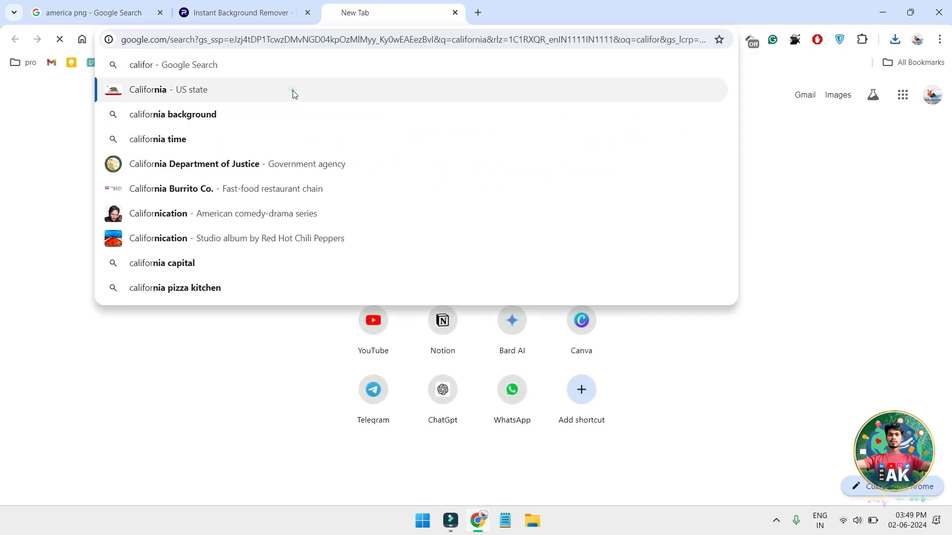
drag(261, 170, 95, 189)
drag(212, 187, 124, 188)
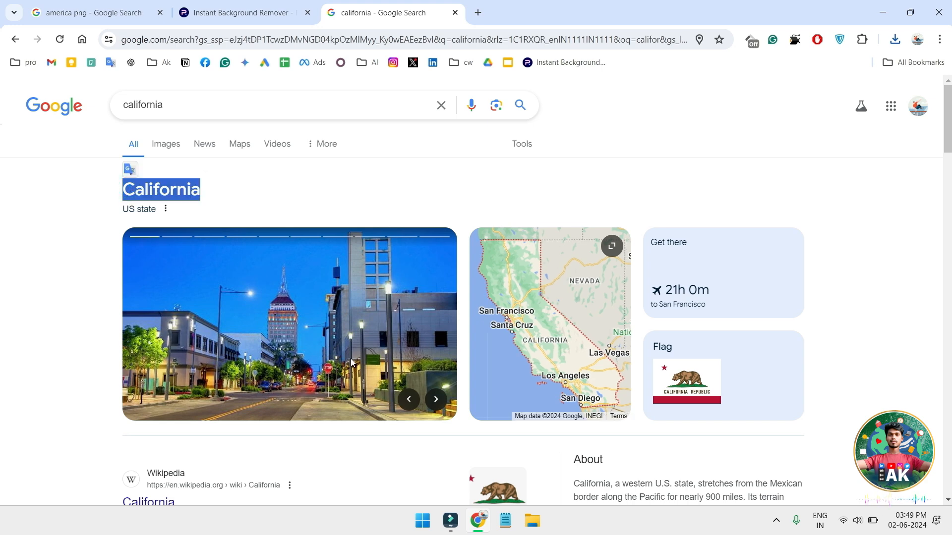
- Switch to Filmora, duplicate the America title onto track 5 at 00:00:26:13 and change the copy's text to "California"
click(452, 519)
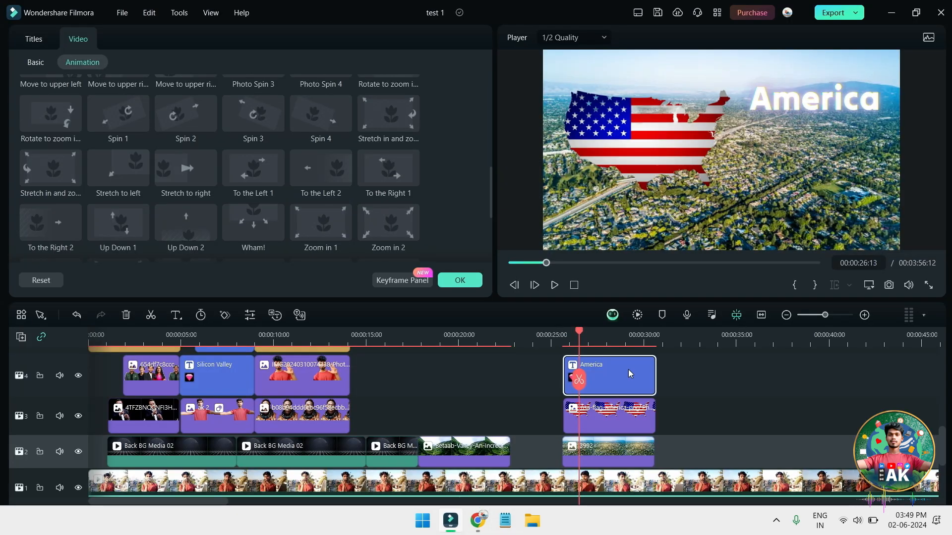
scroll(627, 369, up, 3)
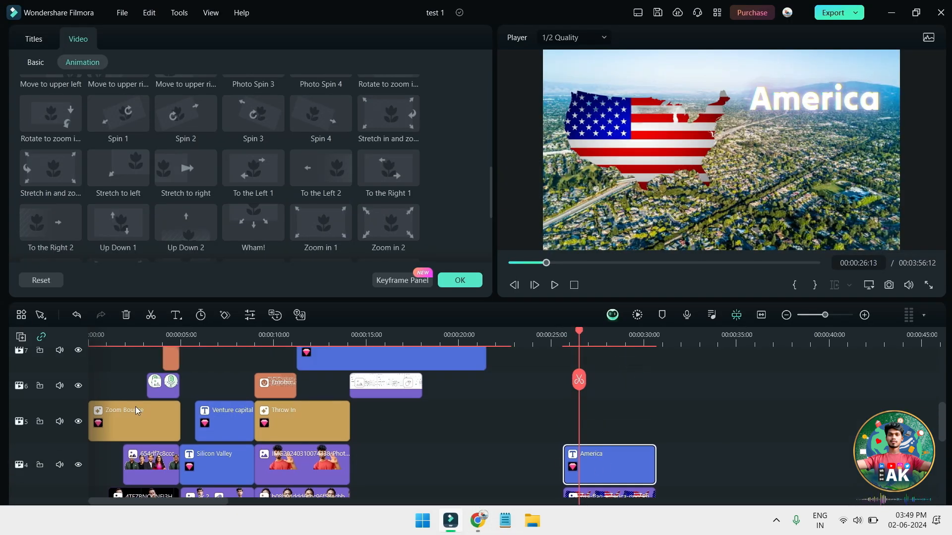
click(63, 414)
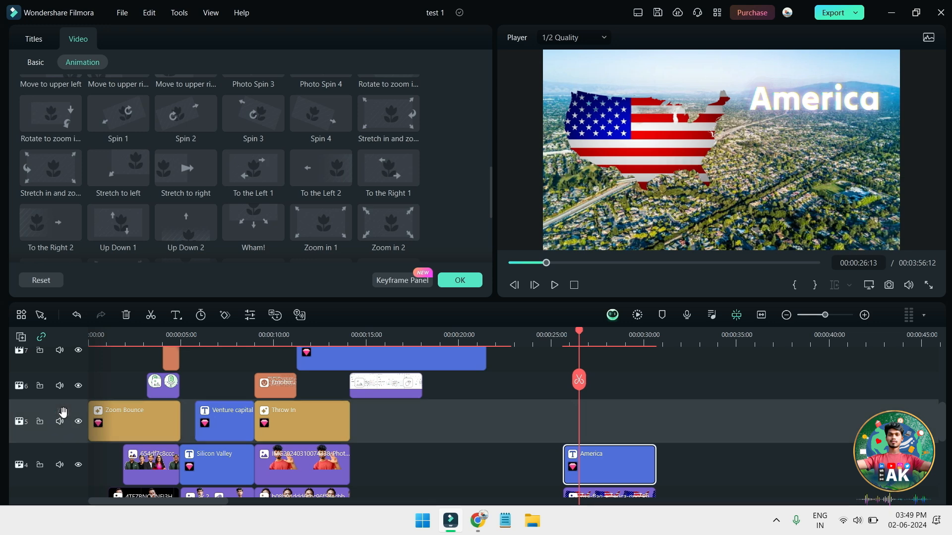
right_click(619, 453)
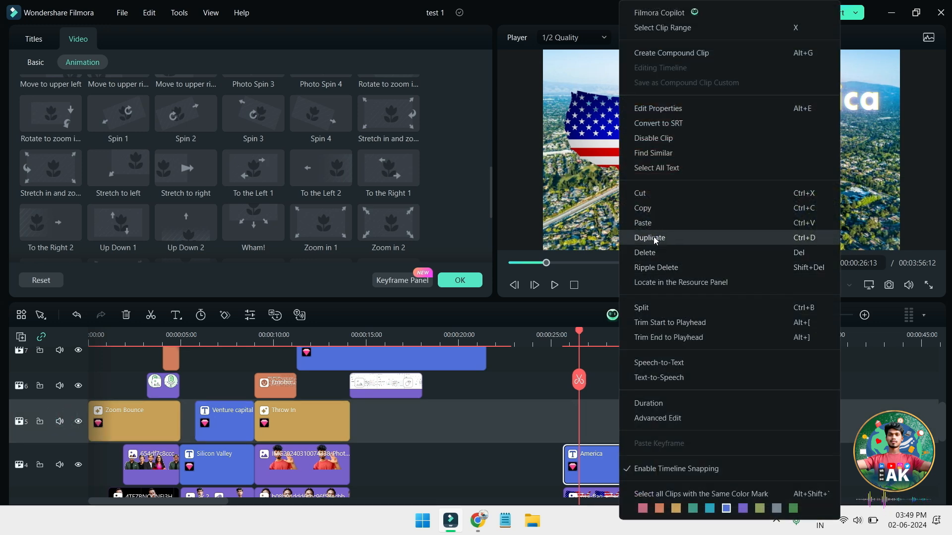
click(653, 237)
click(616, 424)
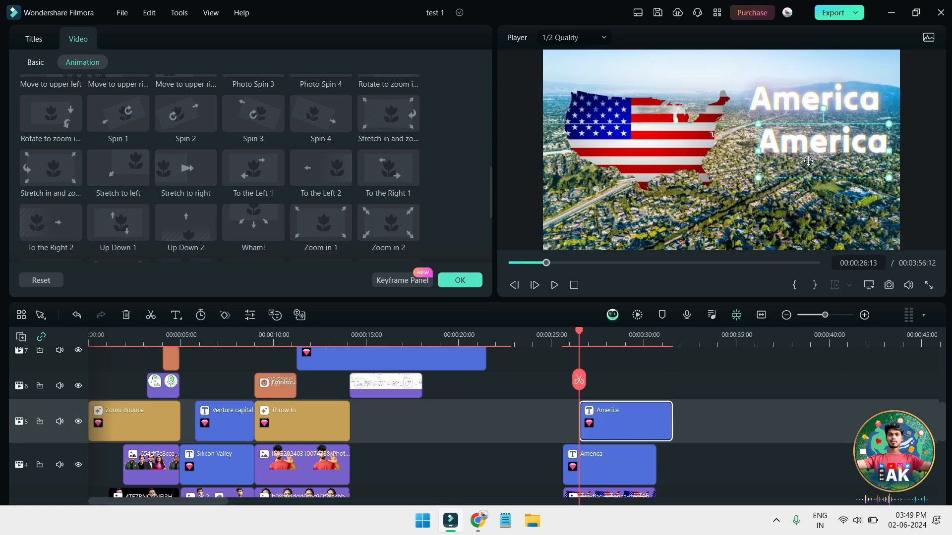
double_click(805, 161)
key(ctrl+a)
text(California)
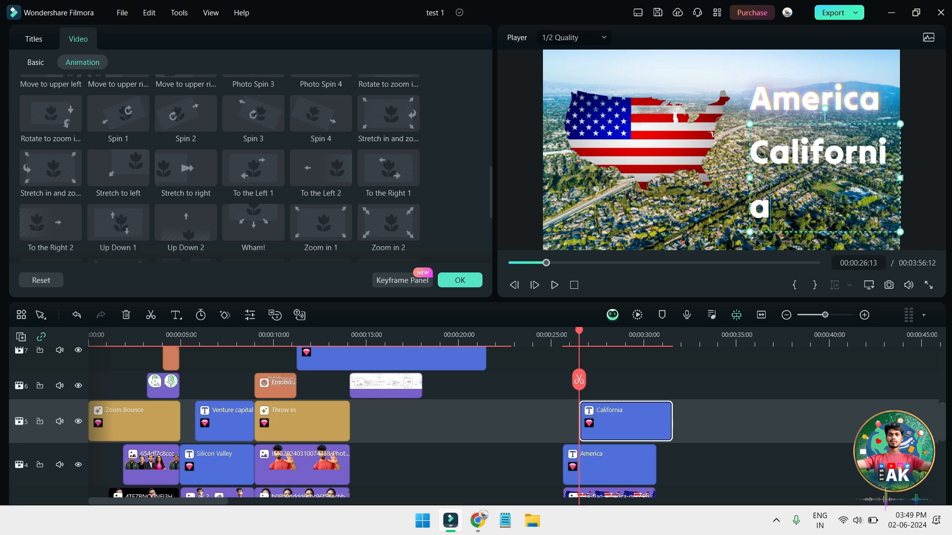
- Widen the California title to fit one line, align it under the America title, nudge America rightward and preview the result
drag(751, 178, 742, 175)
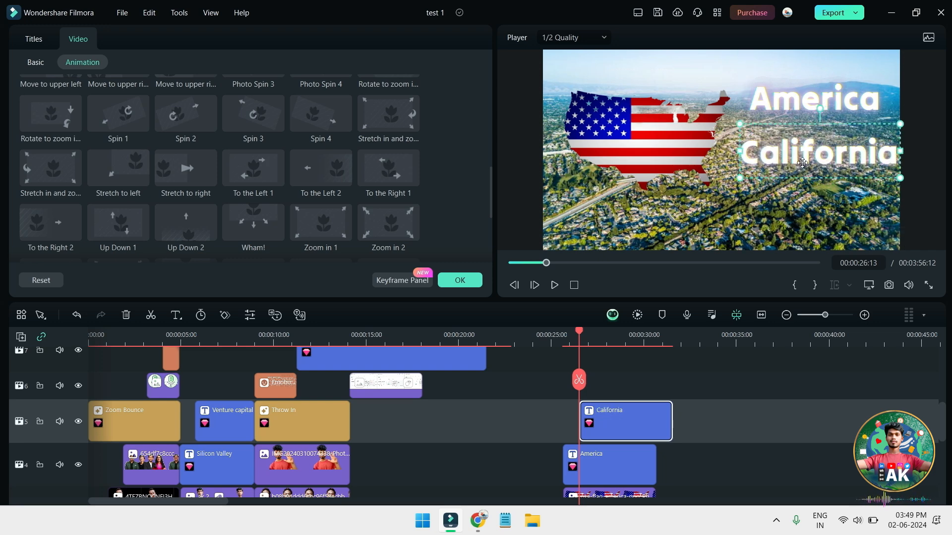
drag(802, 162, 816, 156)
drag(827, 101, 815, 100)
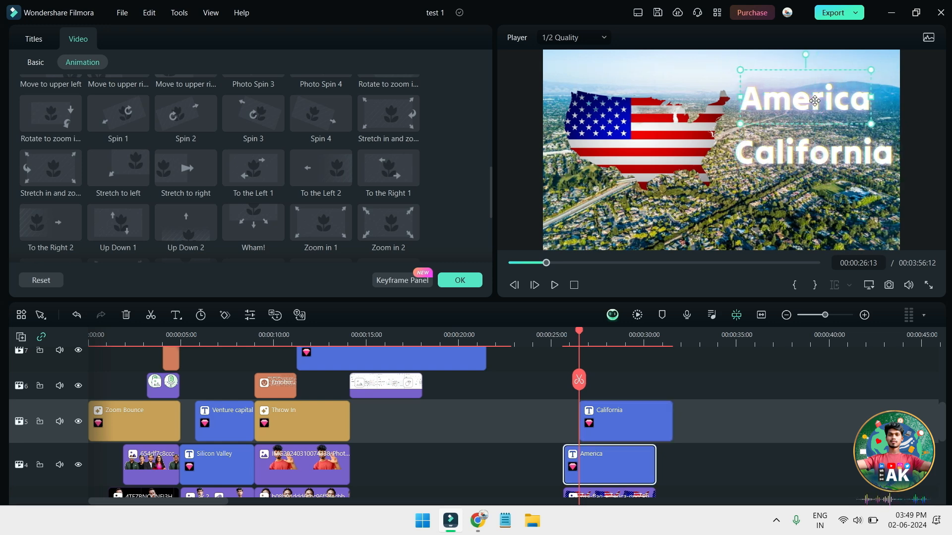
key(Right)
key(Right)
key(Right)
key(Right)
key(Right)
key(Right)
key(Right)
key(Right)
key(Right)
key(Right)
key(Right)
key(Right)
key(Right)
key(Right)
key(Right)
key(Right)
key(space)
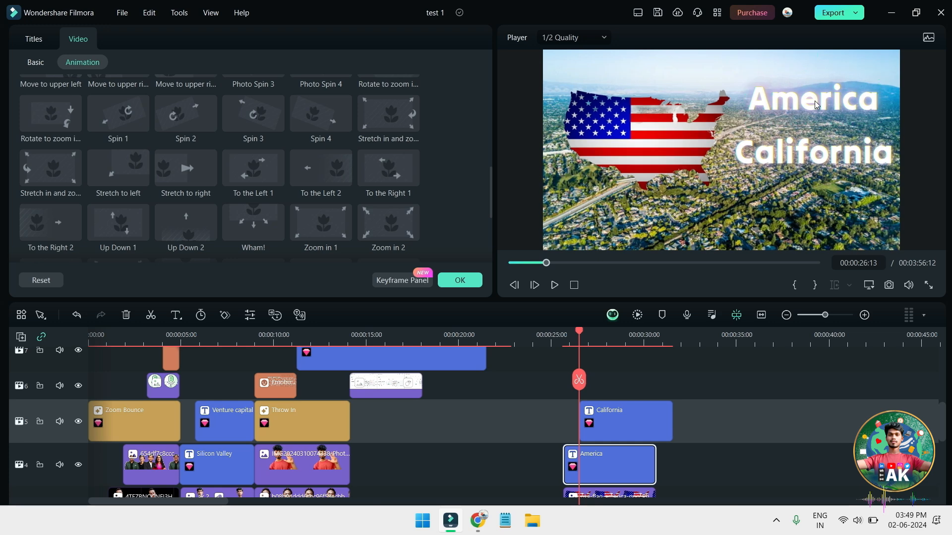
key(space)
scroll(629, 379, down, 2)
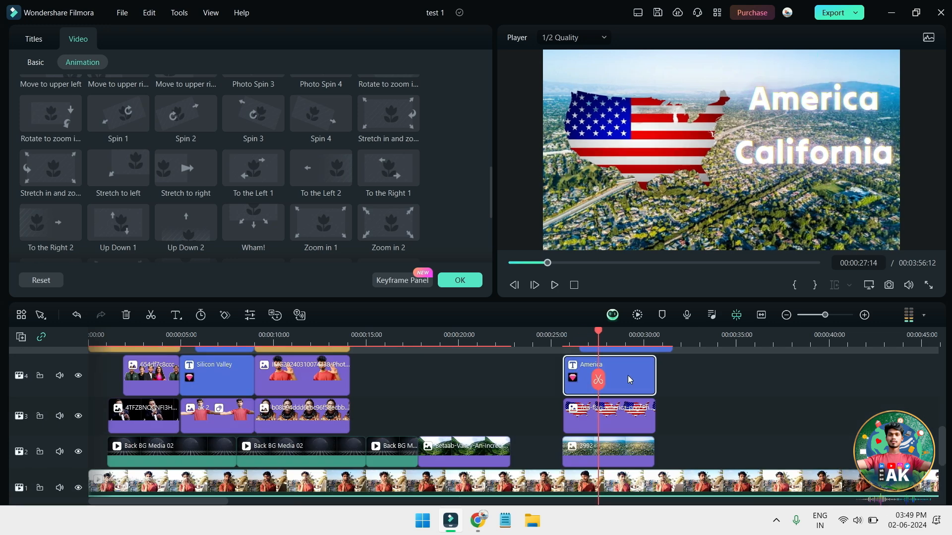
- Switch to Chrome, search Google for San Francisco and select the city name in the result heading
click(477, 520)
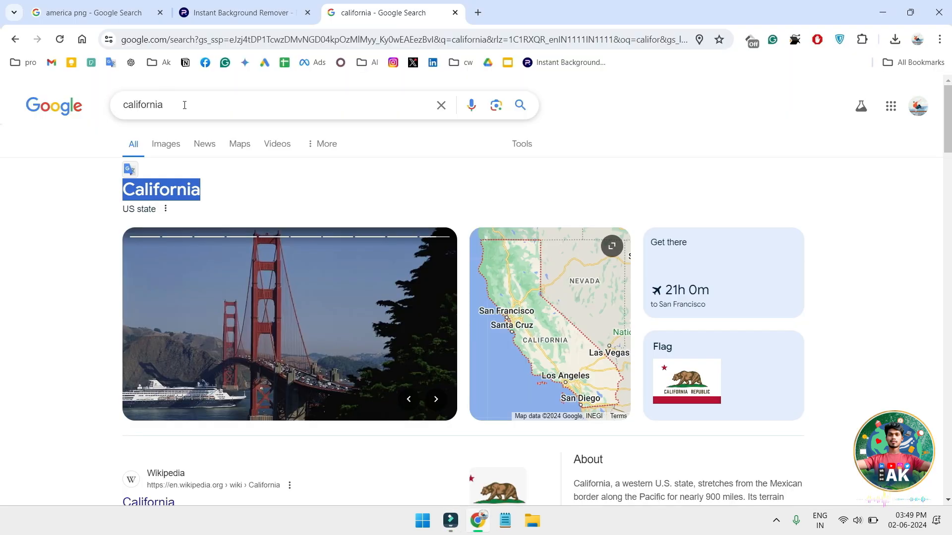
double_click(184, 105)
text(san)
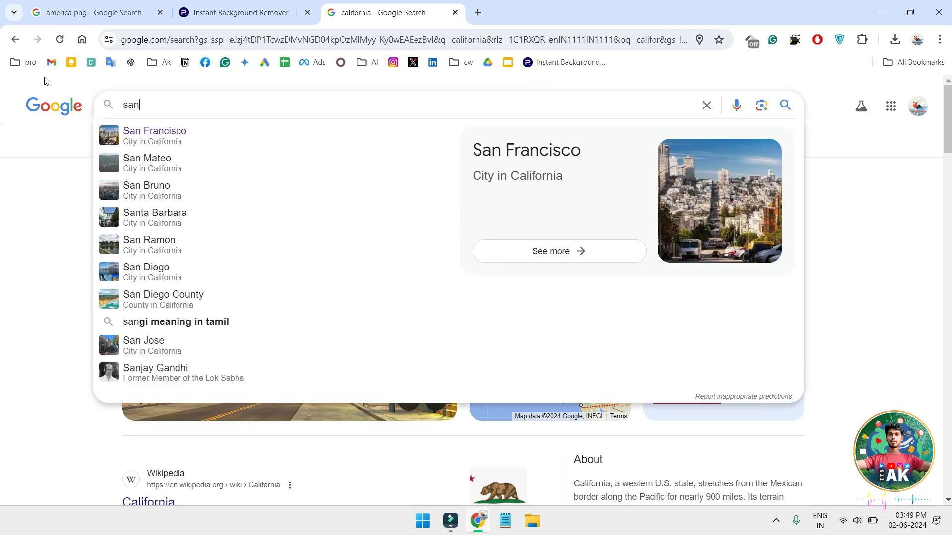
click(179, 134)
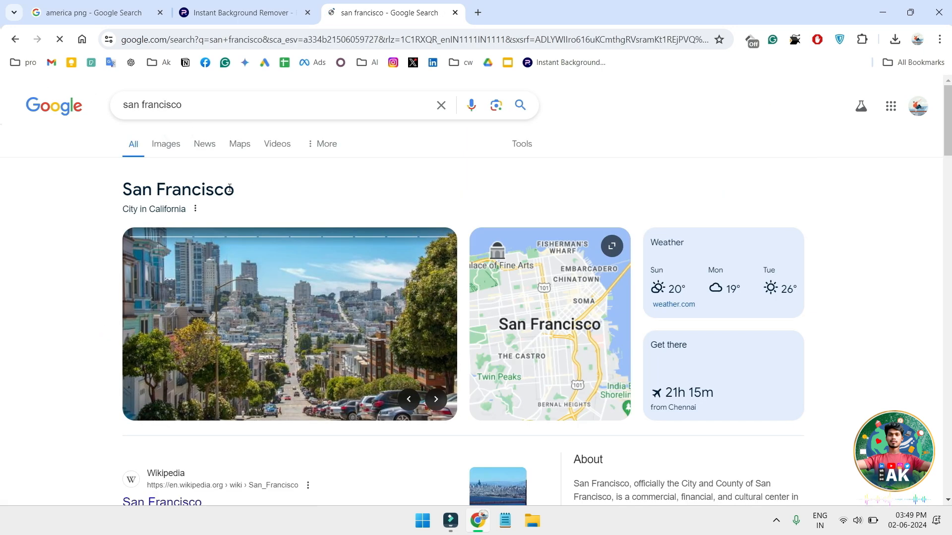
drag(230, 189, 112, 191)
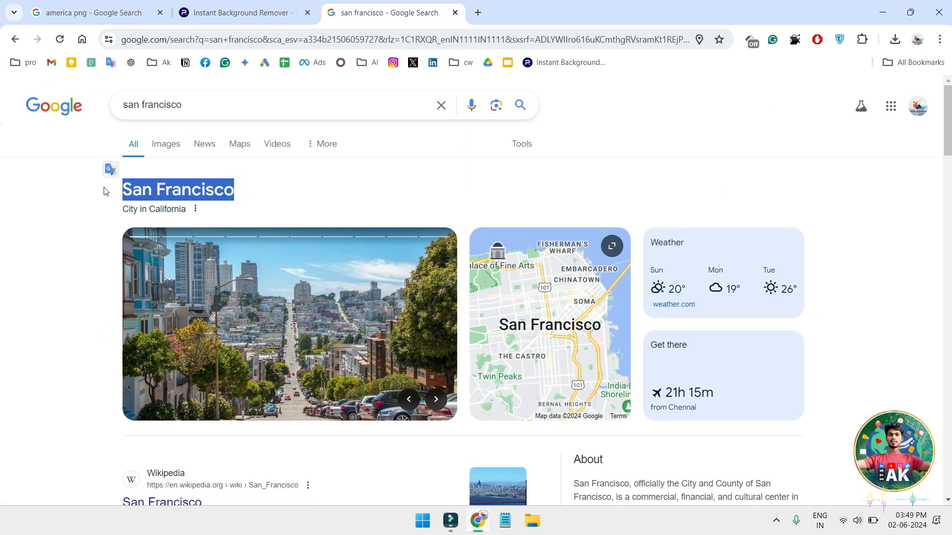
- Switch to Filmora, duplicate the California title onto track 6 at 00:00:27:14 and change the copy's text to "San Francisco"
click(450, 520)
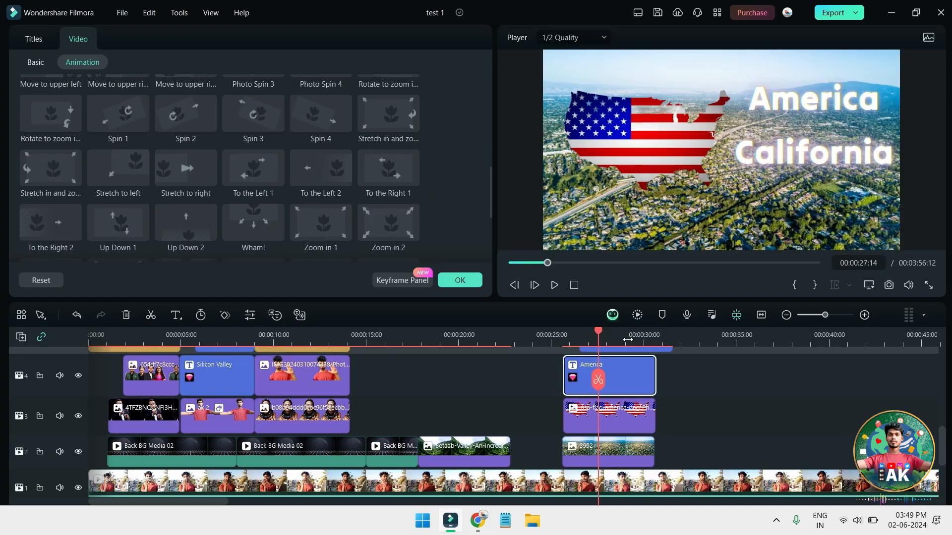
scroll(630, 397, up, 1)
drag(634, 406, 642, 381)
scroll(640, 382, up, 2)
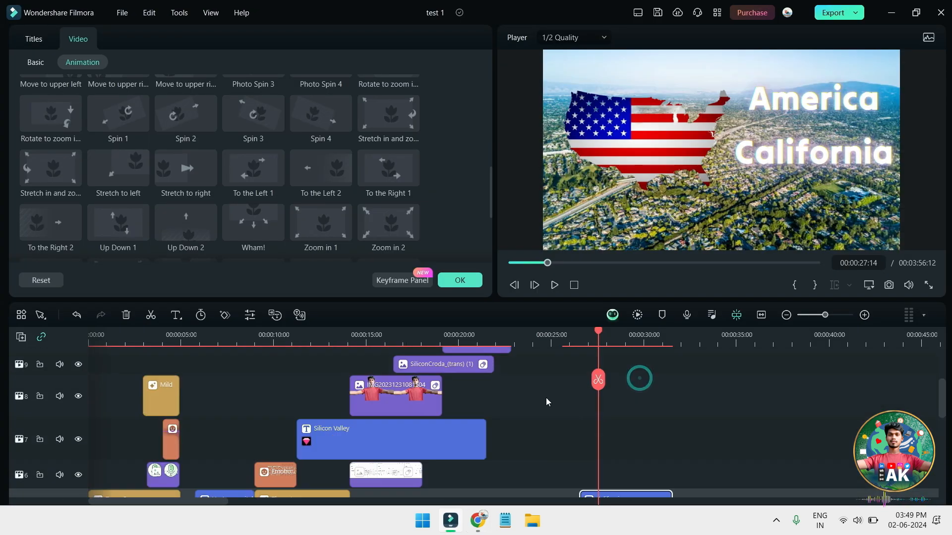
scroll(151, 393, down, 2)
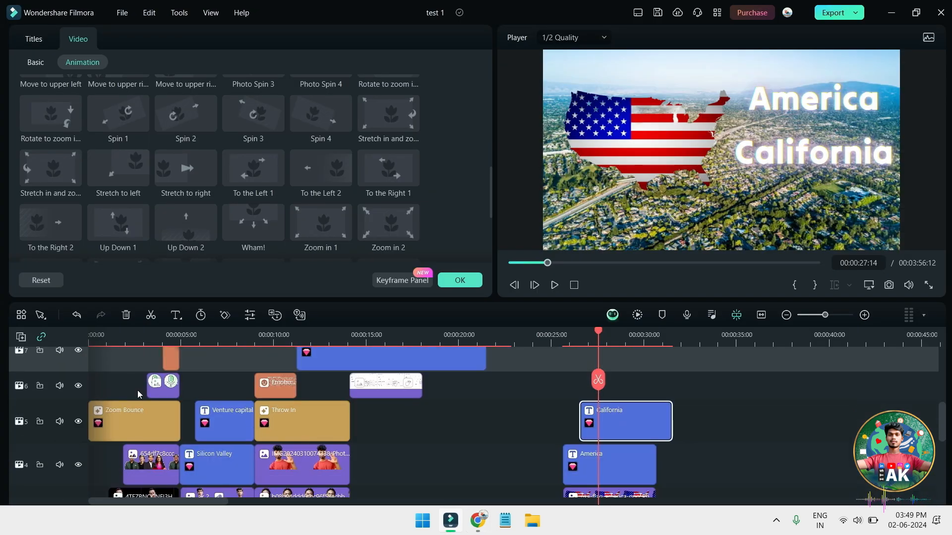
click(80, 377)
key(ctrl+v)
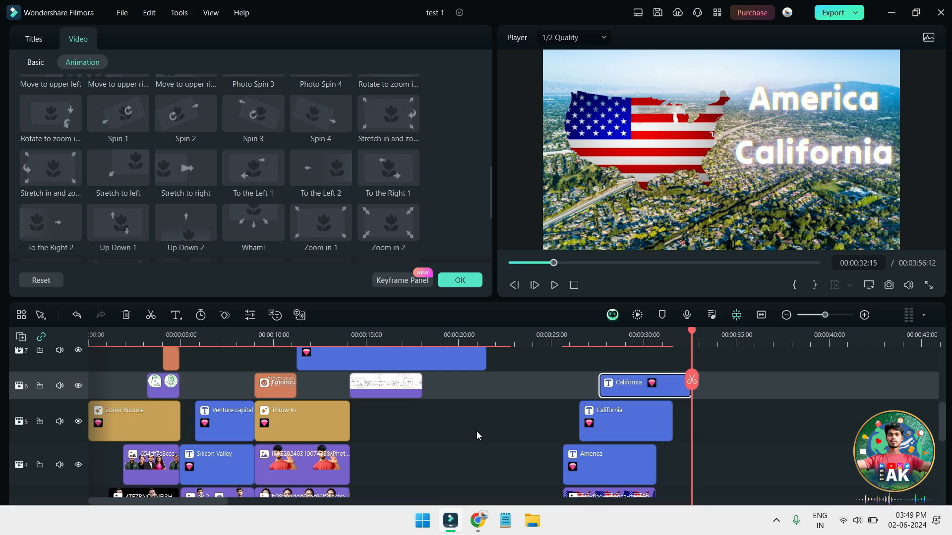
click(667, 391)
drag(786, 161, 626, 220)
text(San Francisco)
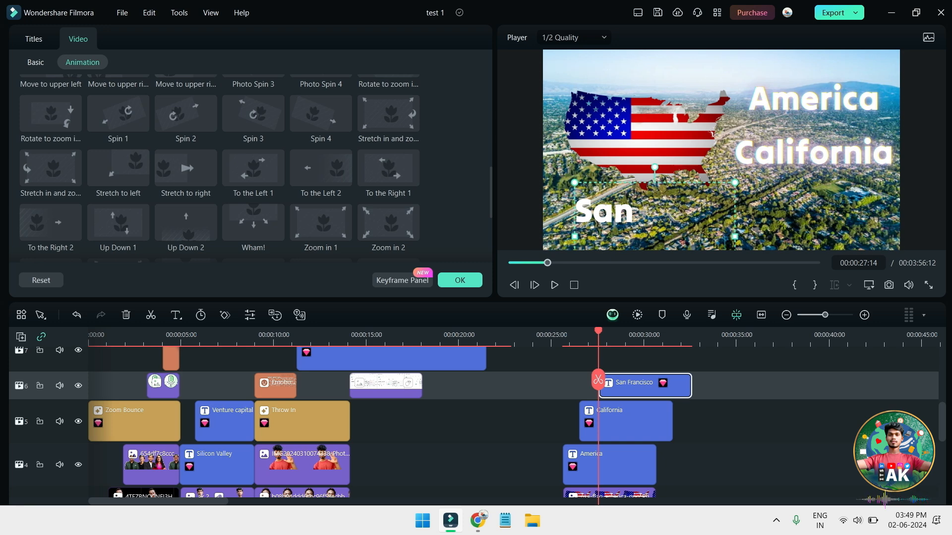
- Widen the San Francisco title to fit one line, enlarge it and place it below the flag map and the California title
click(767, 420)
drag(709, 171, 788, 125)
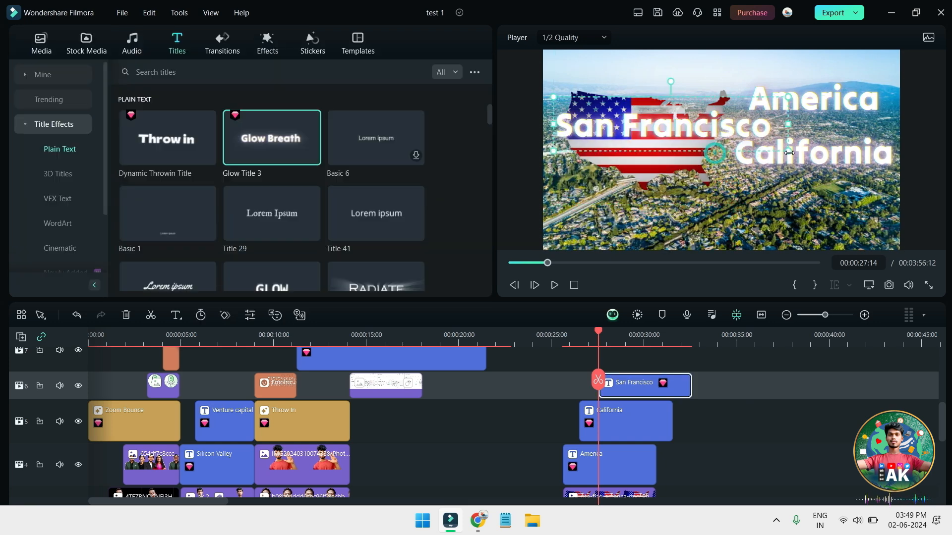
drag(706, 155, 722, 213)
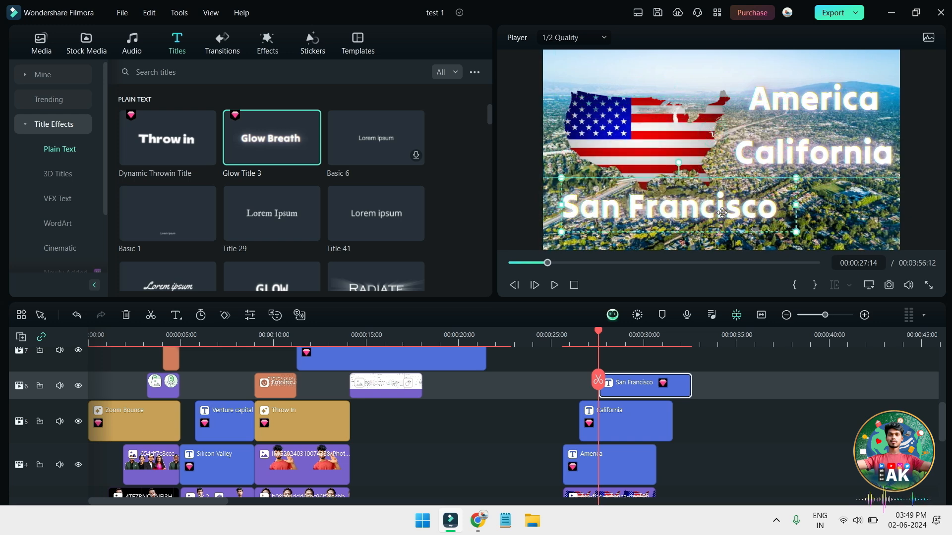
drag(796, 207, 847, 167)
drag(682, 214, 702, 229)
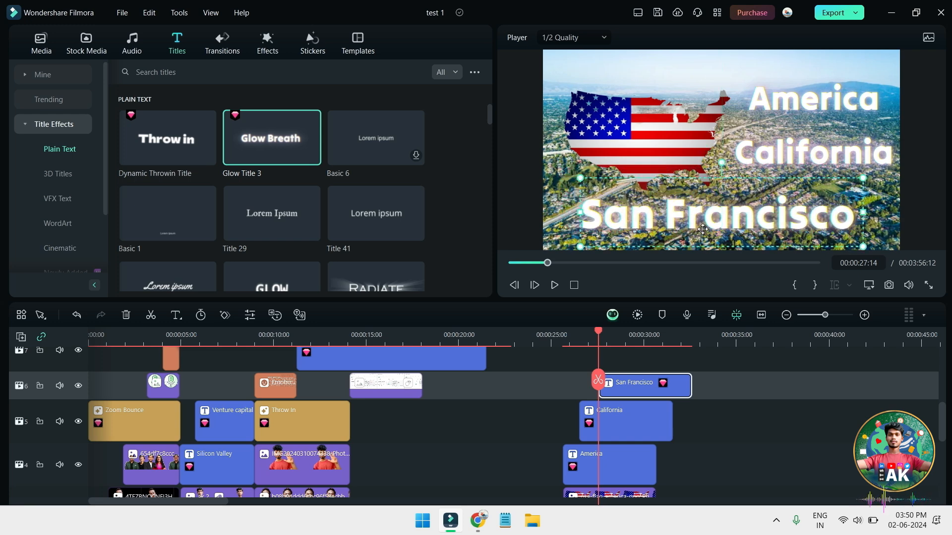
drag(702, 229, 703, 233)
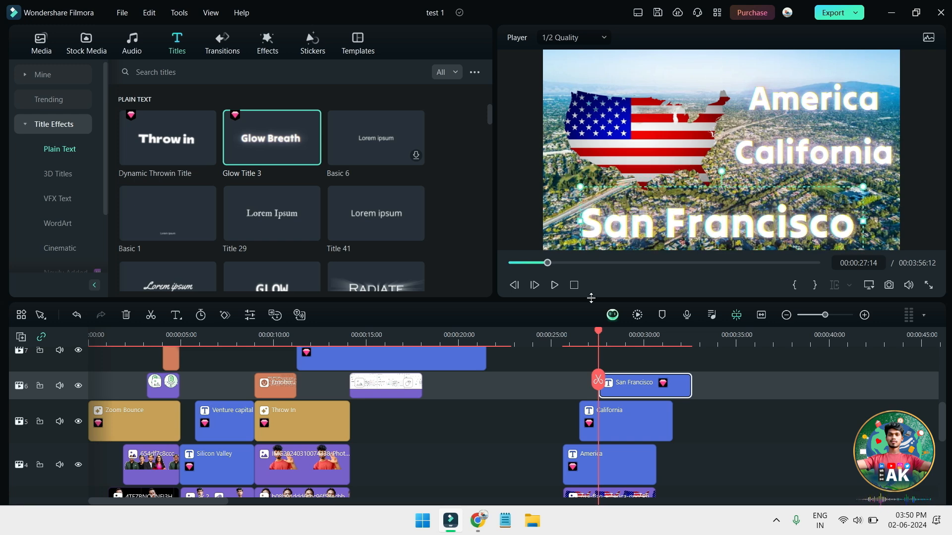
- Preview the America and California titles from the start of the aerial background and review the stacked clips
scroll(691, 458, down, 3)
click(564, 340)
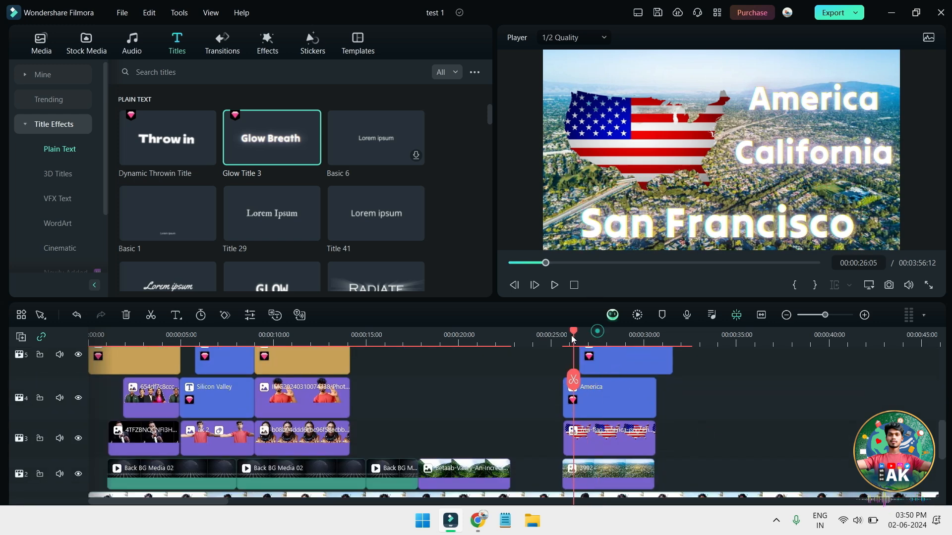
key(space)
key(space)
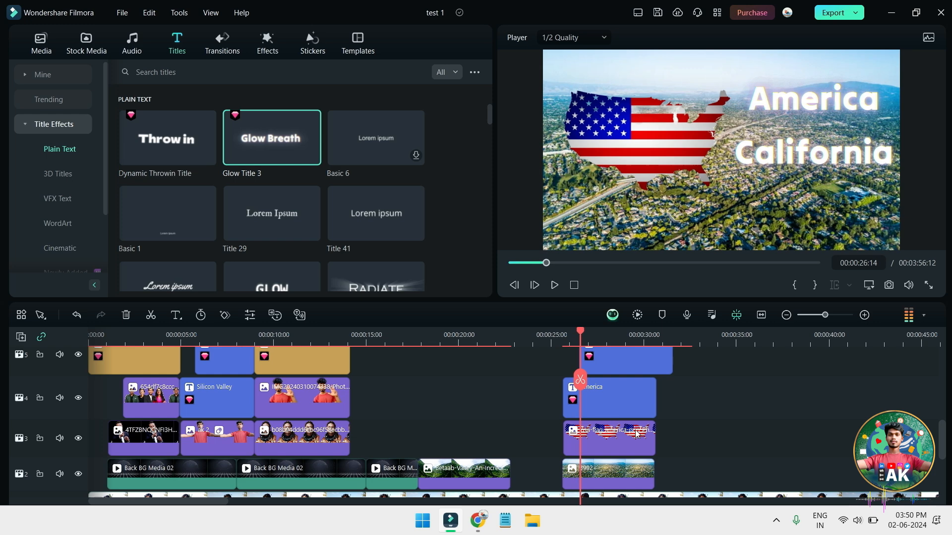
scroll(635, 422, down, 2)
scroll(636, 422, up, 5)
scroll(295, 427, down, 2)
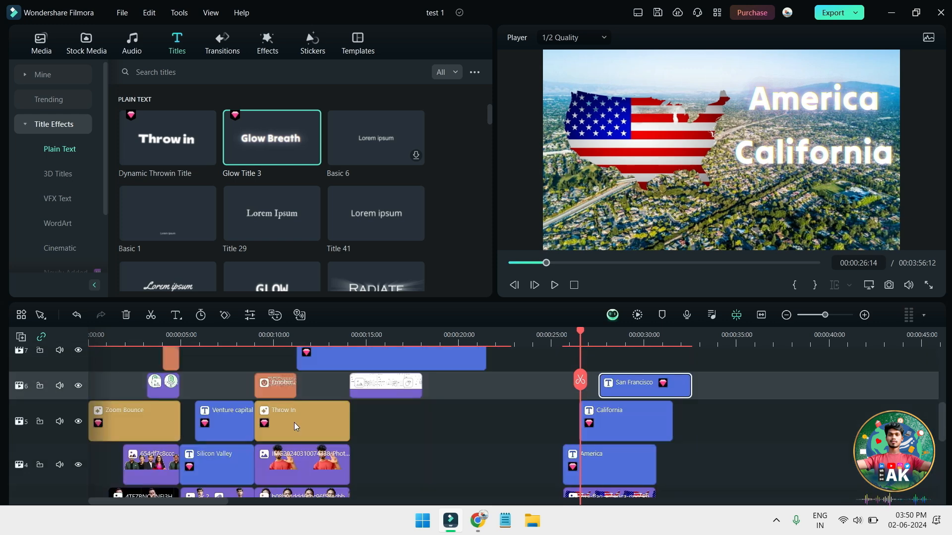
- Try the favorite Throw In effect on track 7 at 00:00:26:14, above the San Francisco title
click(311, 46)
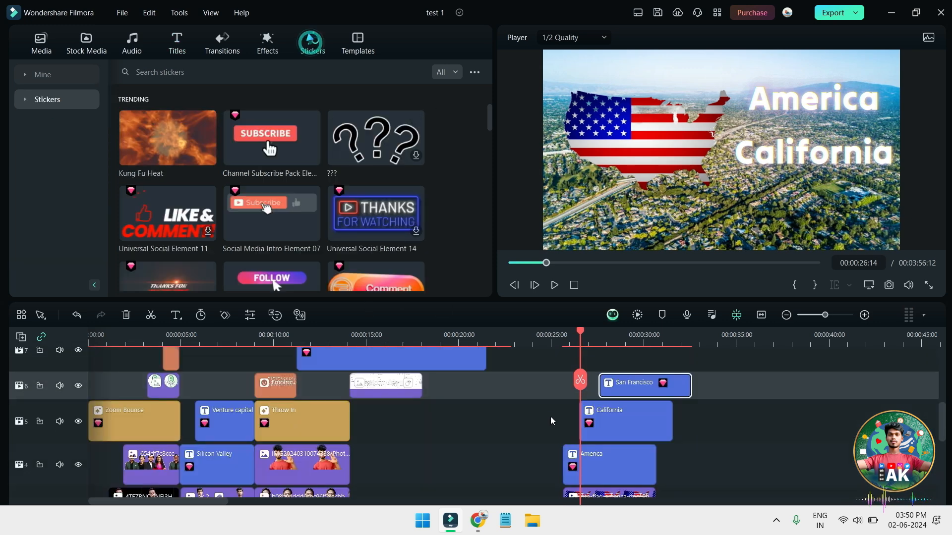
click(221, 41)
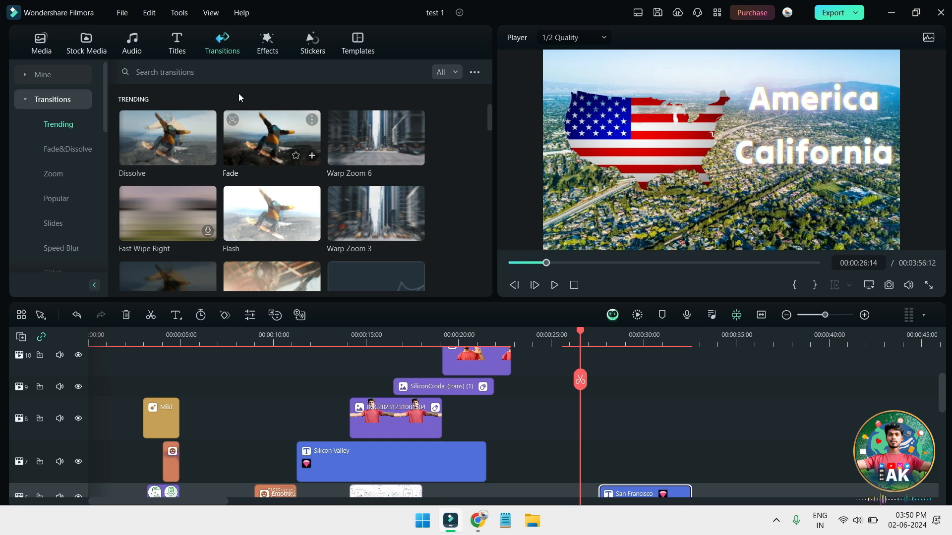
click(67, 74)
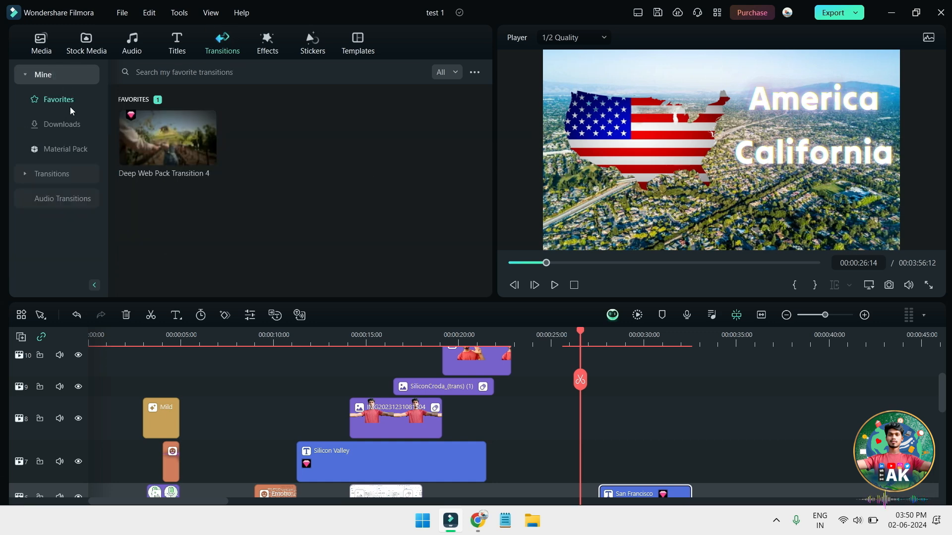
click(265, 43)
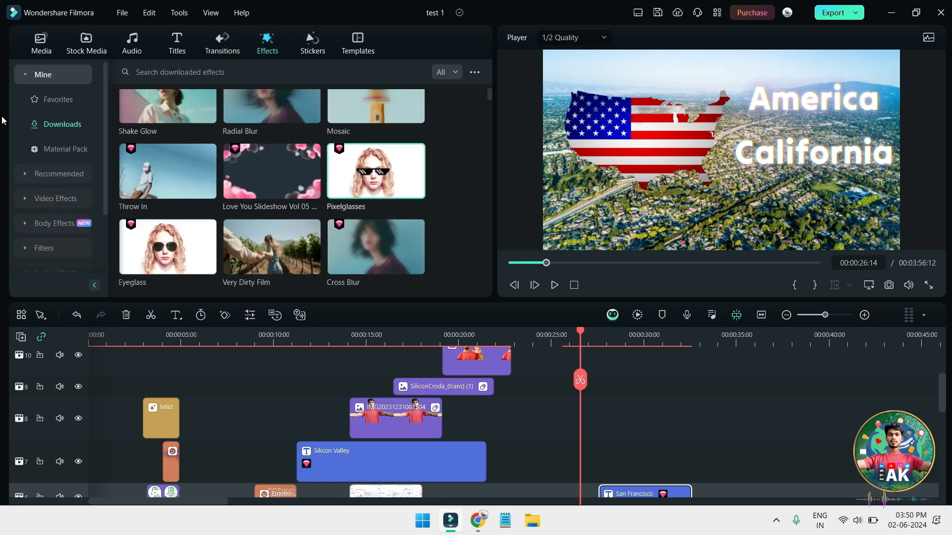
click(47, 99)
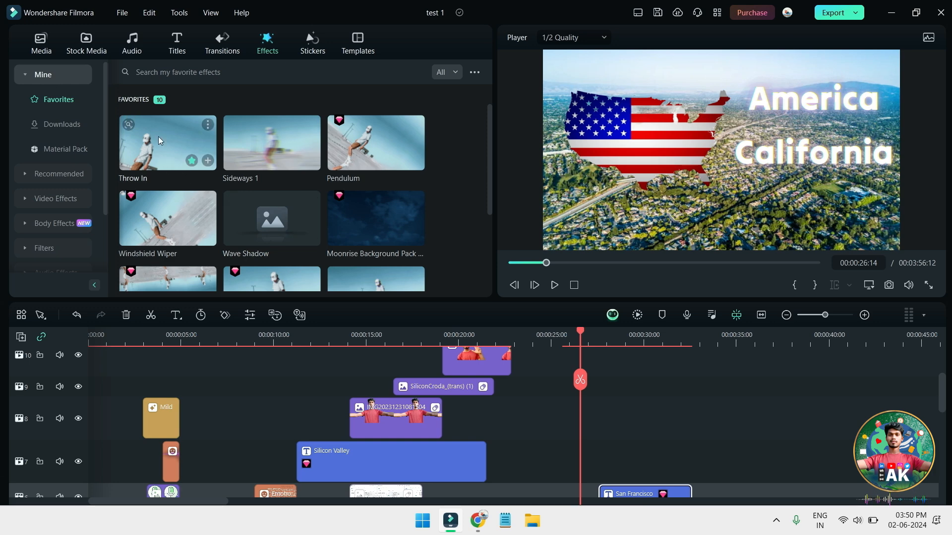
drag(165, 150, 578, 460)
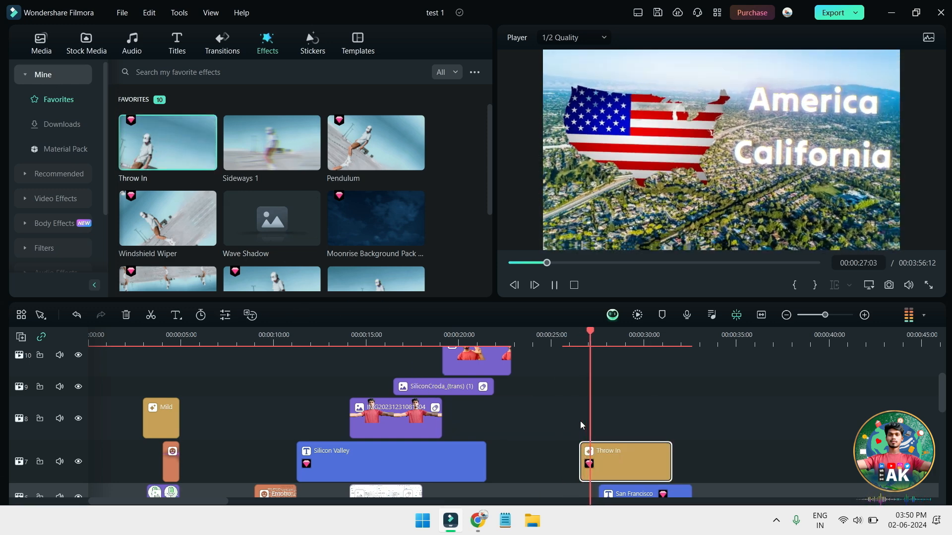
- Add the favorite Mild effect on track 8 above the Throw In effect and preview the result
scroll(233, 213, down, 3)
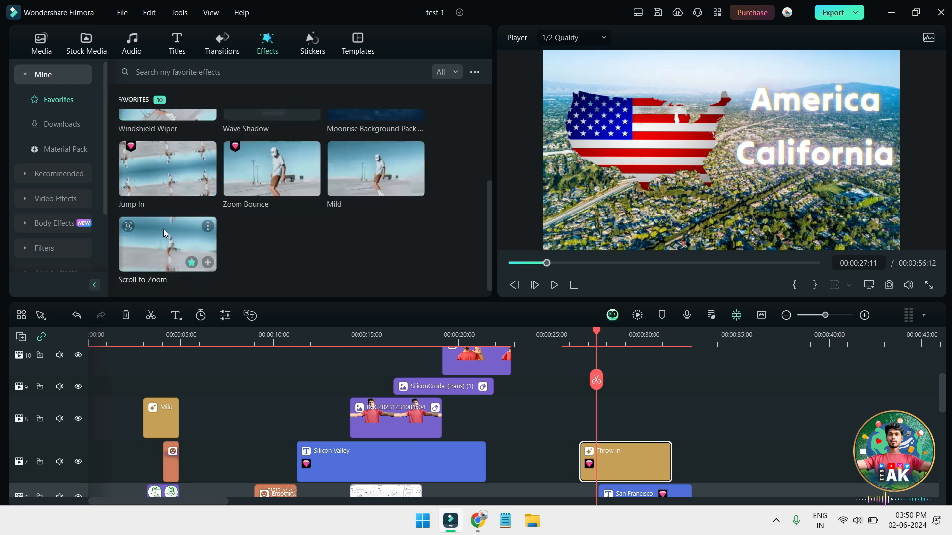
drag(331, 175, 609, 424)
drag(597, 336, 580, 328)
key(space)
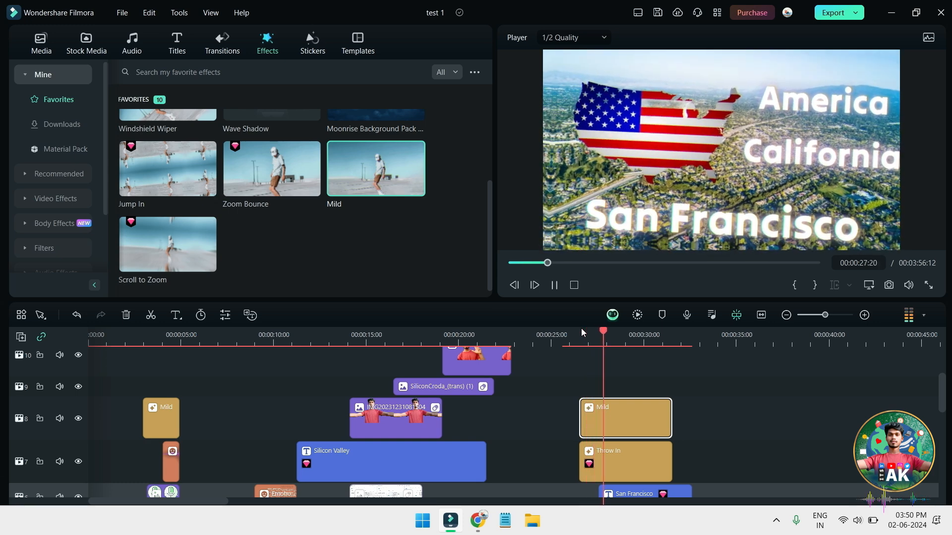
scroll(656, 415, down, 2)
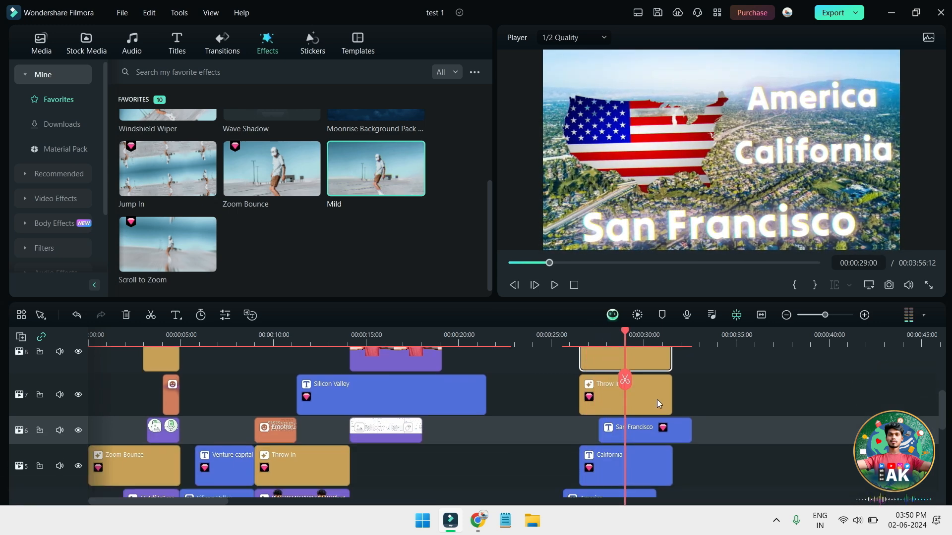
key(space)
- Delete the Throw In effect above the San Francisco title and preview the map section again
key(ctrl+v)
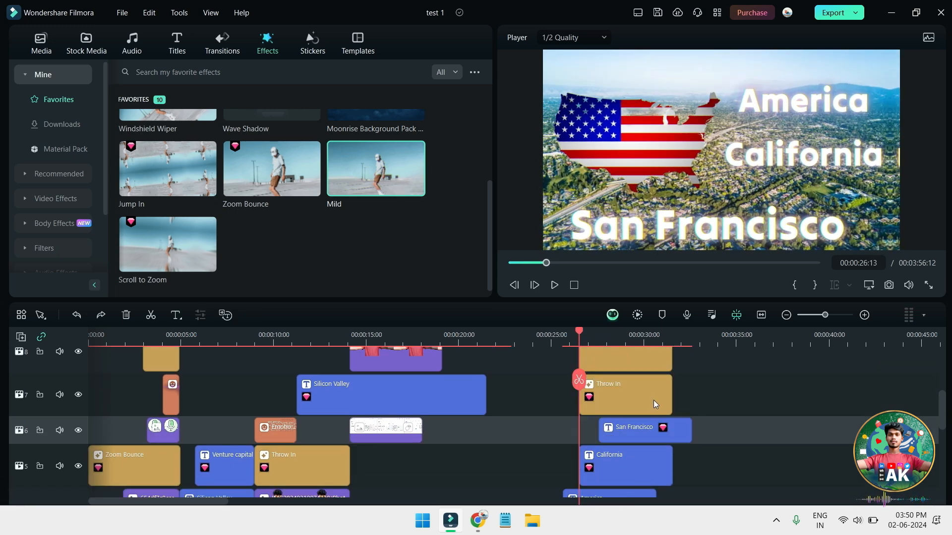
drag(653, 399, 780, 392)
key(Delete)
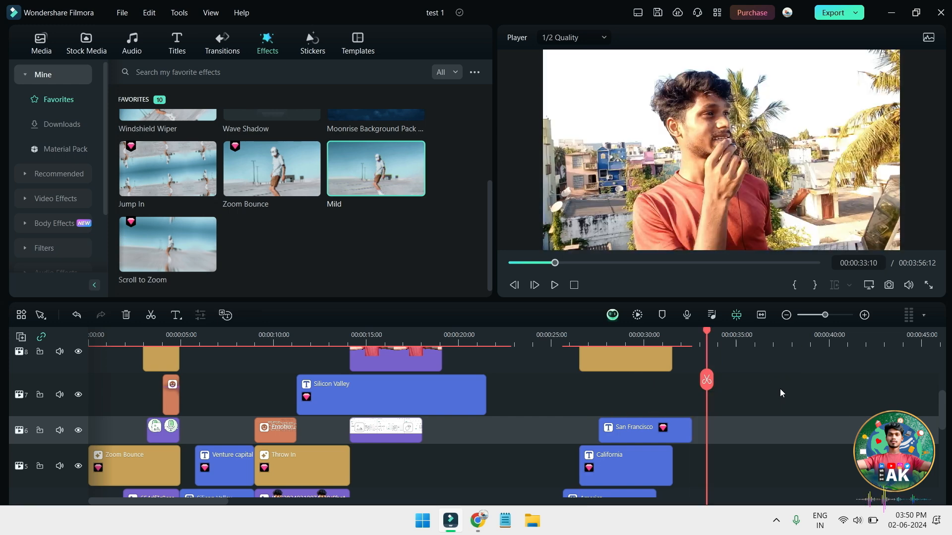
drag(707, 336, 569, 337)
key(space)
key(space)
scroll(704, 420, down, 3)
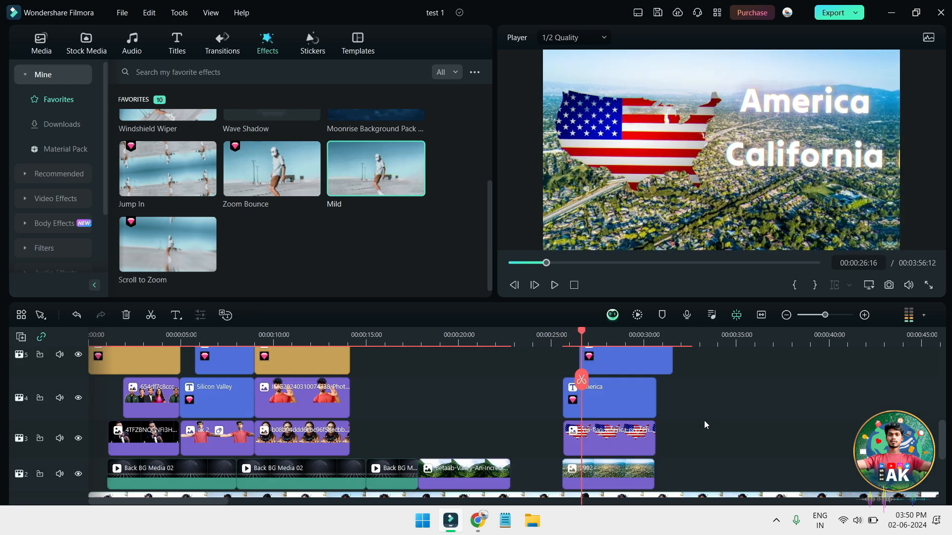
- Apply the To the Right 1 animation to the USA flag map clip on track 3
click(624, 440)
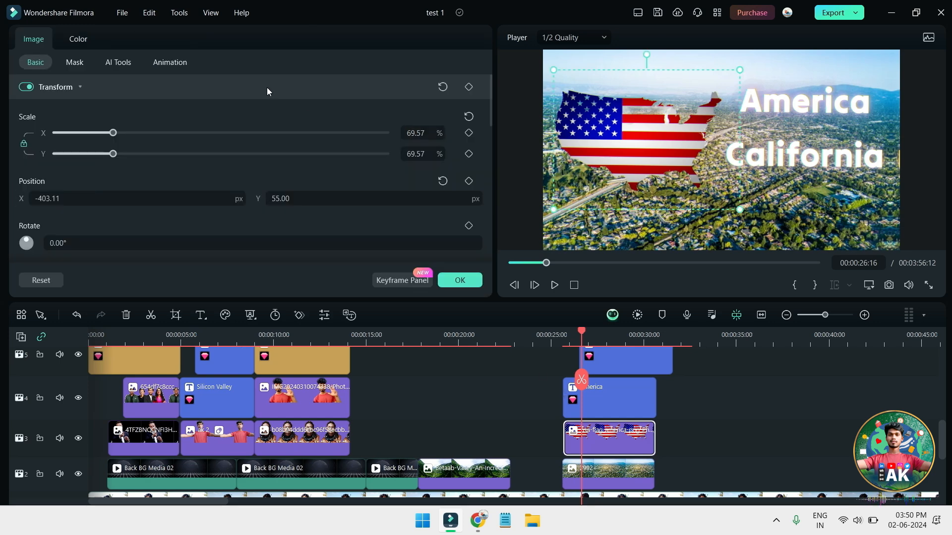
click(177, 63)
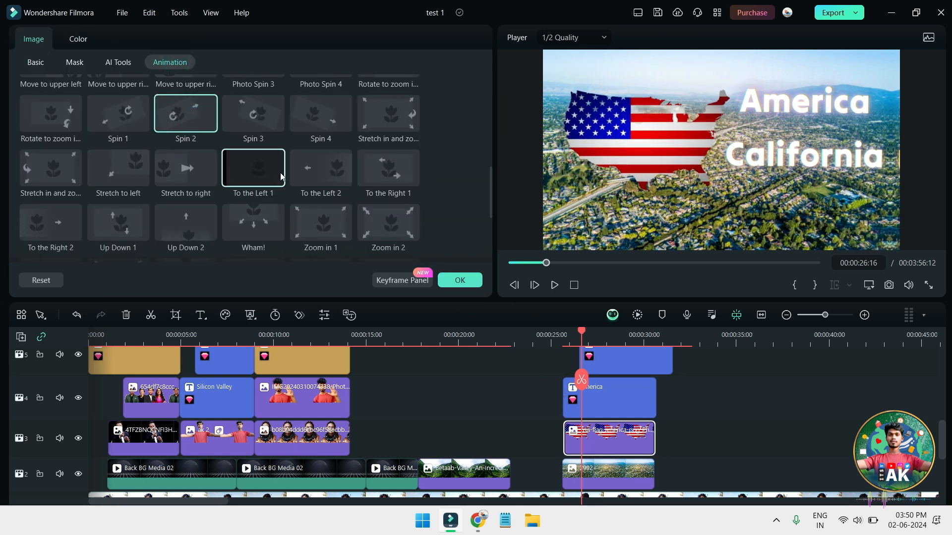
click(399, 173)
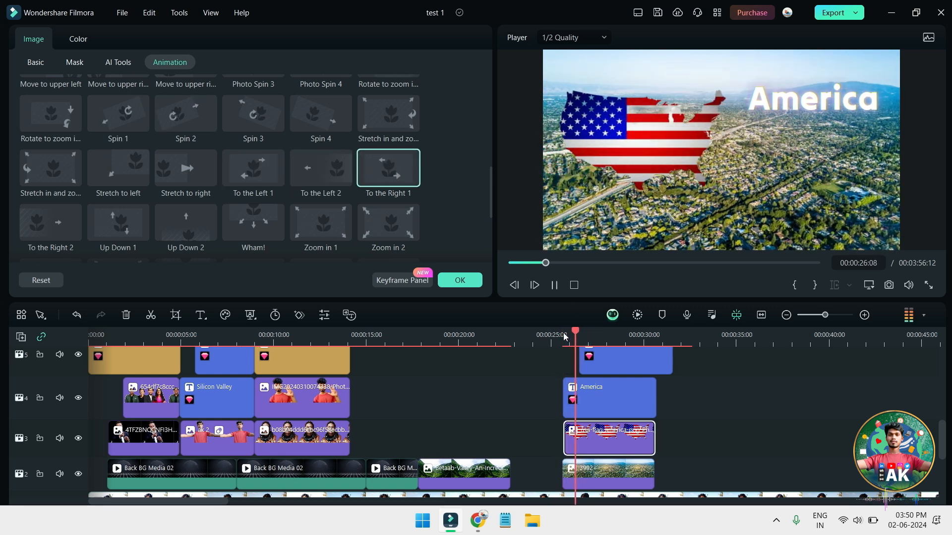
- Move the Mild effect on track 8 earlier so it starts together with the aerial background clip
scroll(650, 427, up, 4)
click(643, 392)
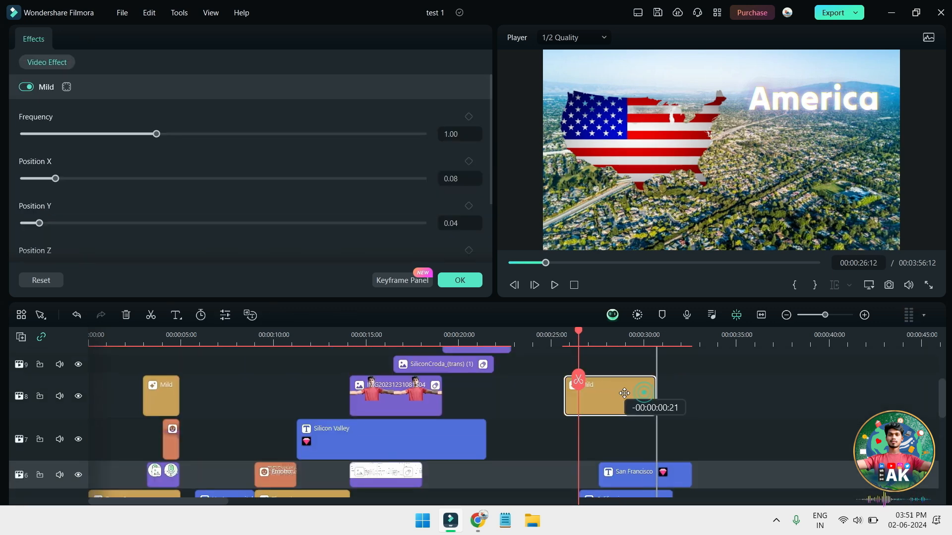
scroll(669, 402, down, 2)
scroll(644, 396, up, 2)
drag(614, 379, 611, 375)
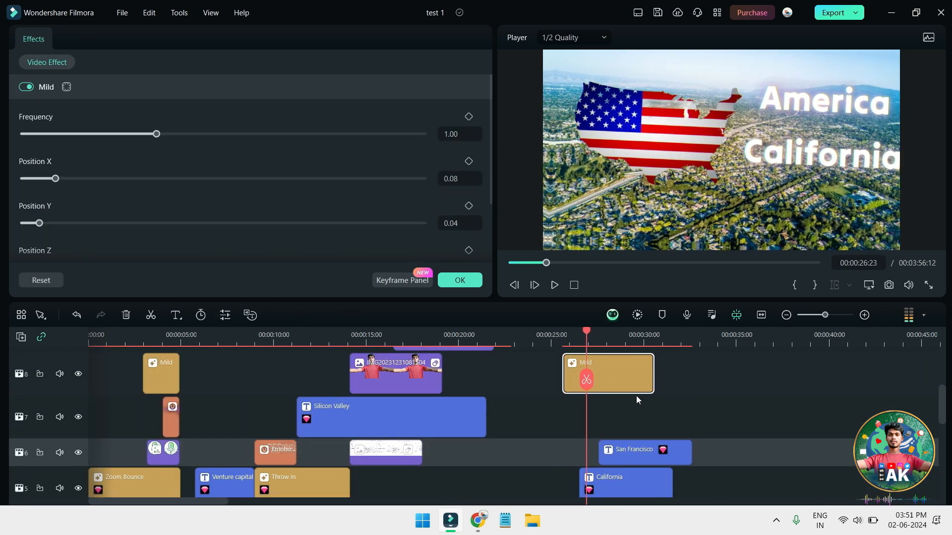
click(784, 401)
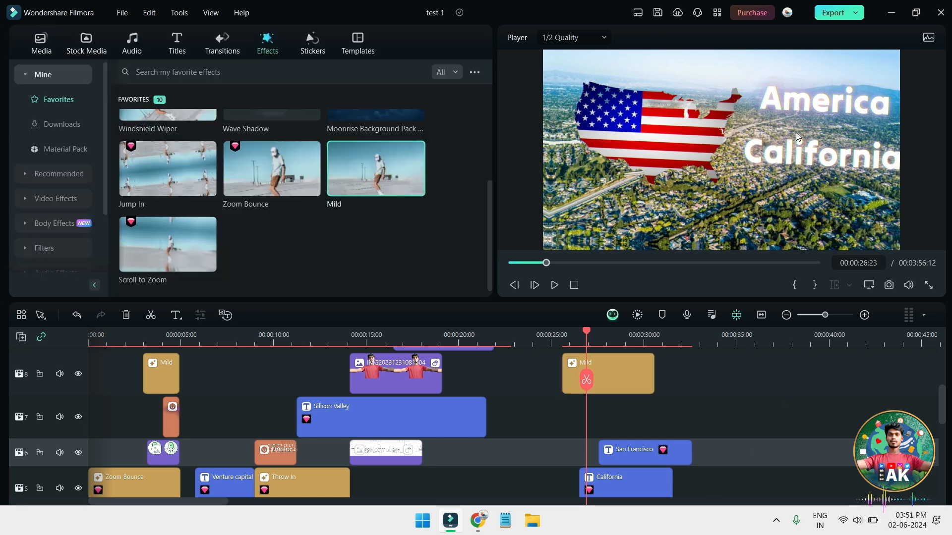
- Shift the flag map cutout and the America and California titles slightly leftward in the frame so the text fits inside
drag(710, 128, 695, 128)
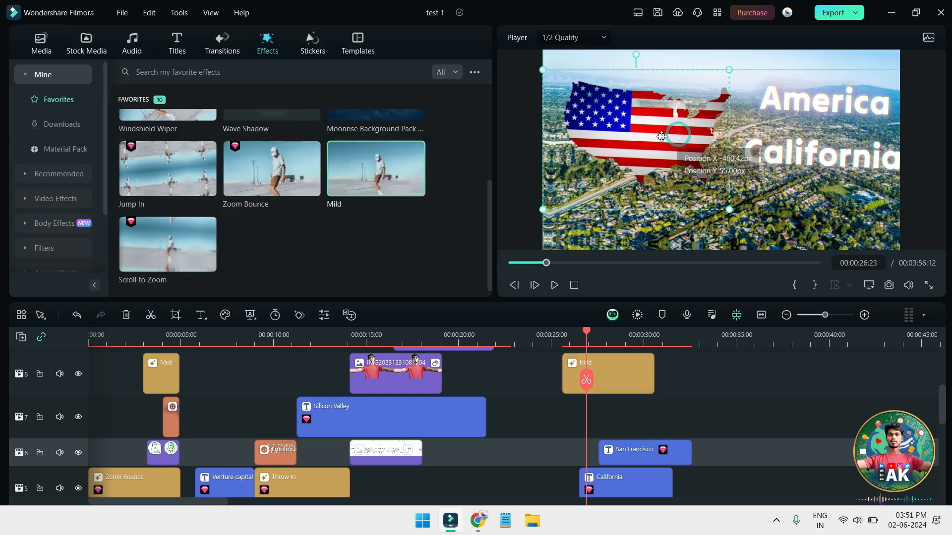
drag(792, 93, 787, 93)
drag(816, 159, 817, 153)
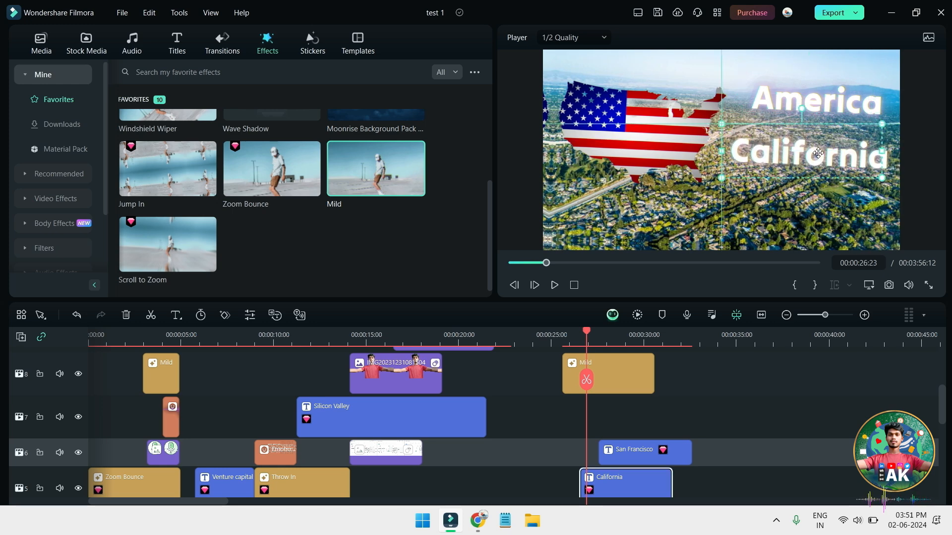
drag(821, 105, 817, 97)
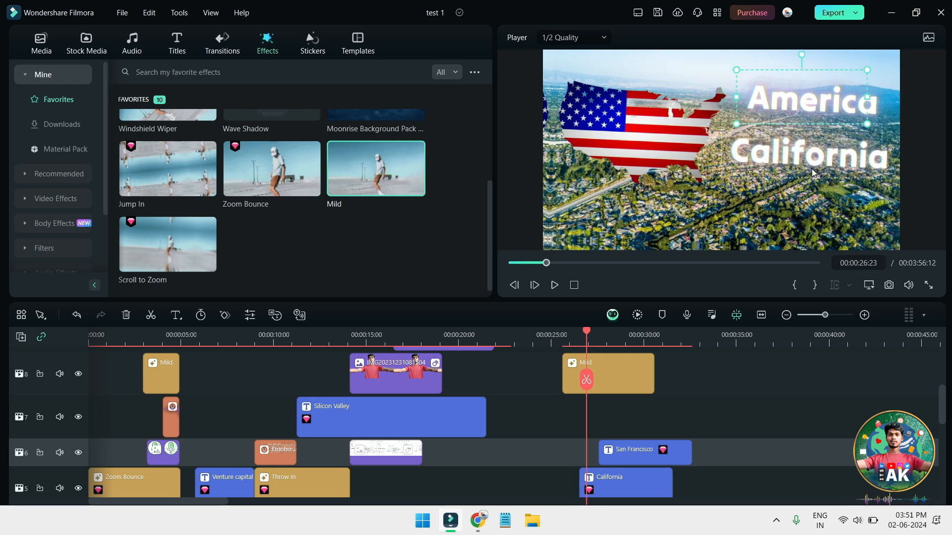
- Give the America title on track 4 the "Jump fro..." text entrance animation after trying a typewriter one
scroll(684, 388, down, 2)
double_click(631, 435)
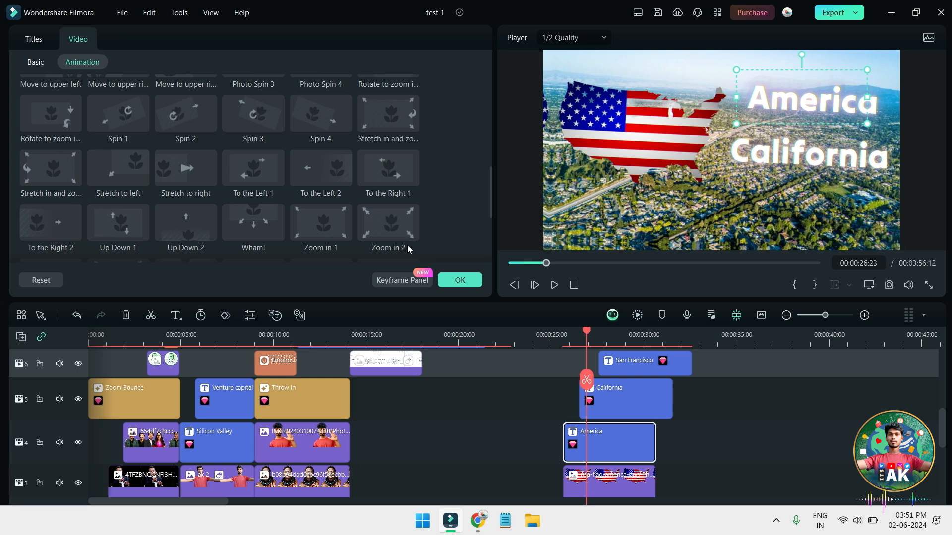
click(34, 39)
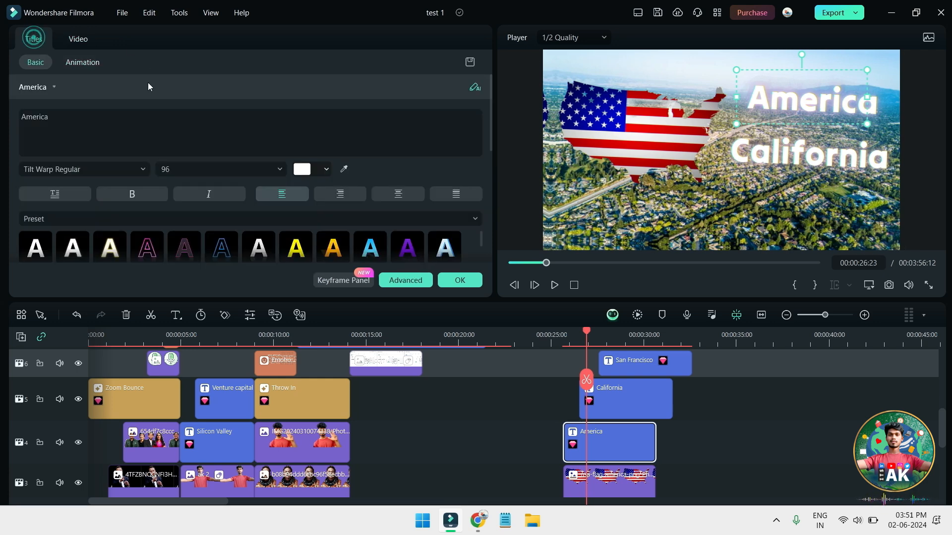
click(79, 61)
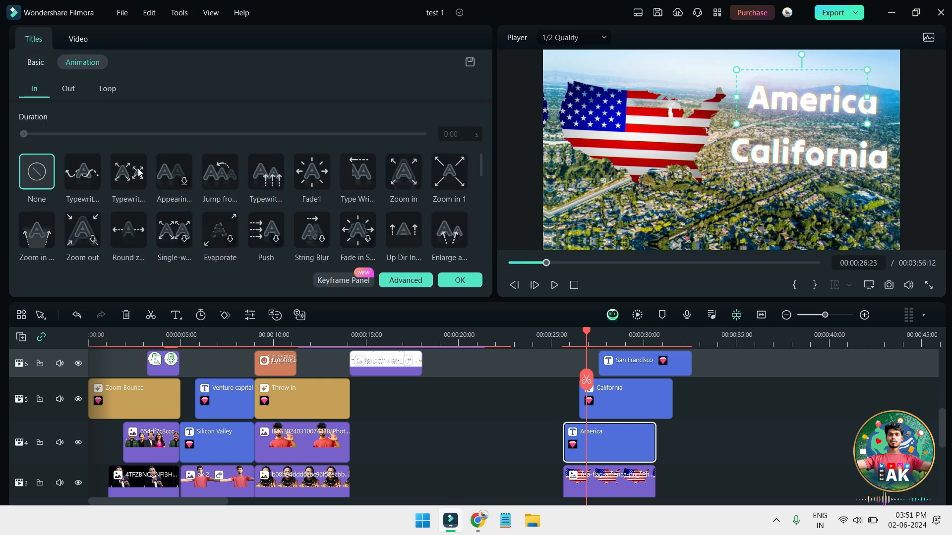
click(254, 174)
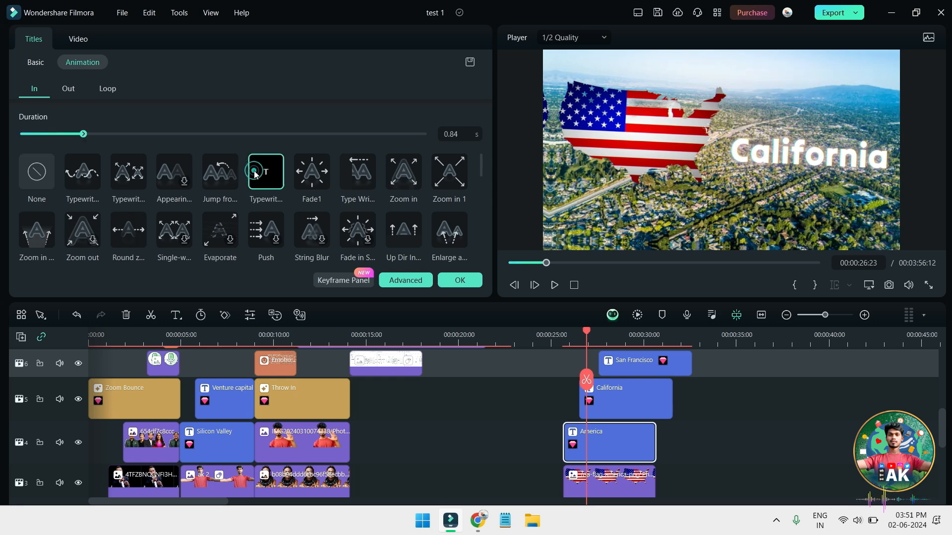
click(220, 178)
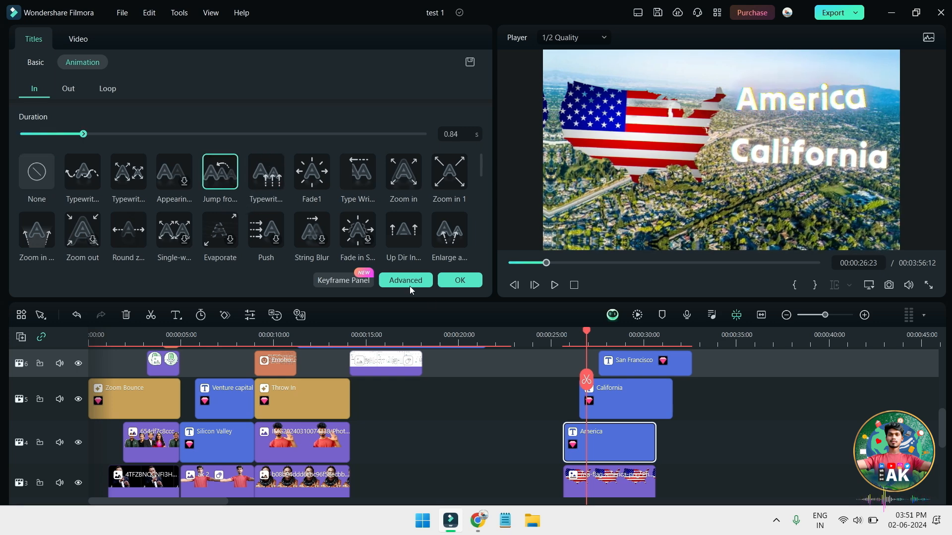
- Apply the same "Jump fro..." entrance animation to the California and San Francisco titles
click(635, 398)
click(209, 157)
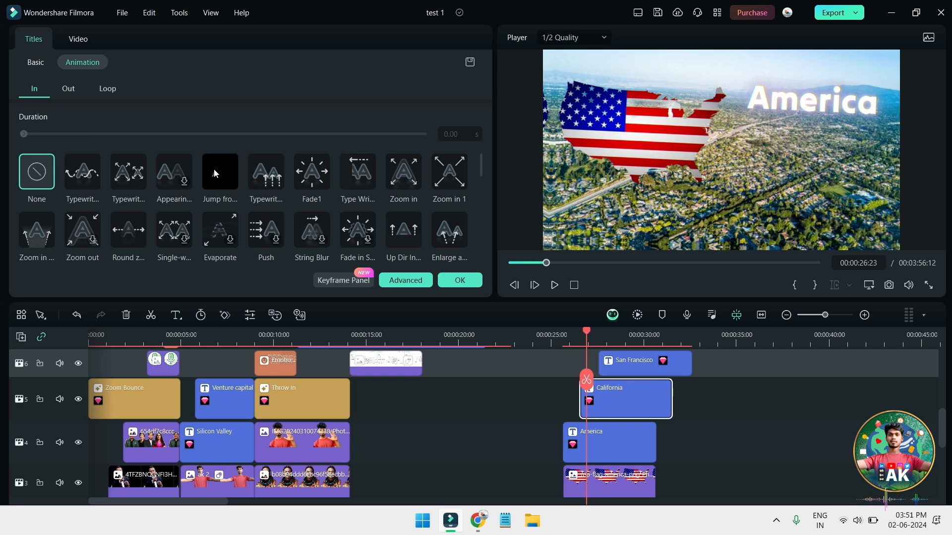
scroll(696, 391, down, 2)
scroll(632, 389, up, 2)
click(632, 389)
click(218, 174)
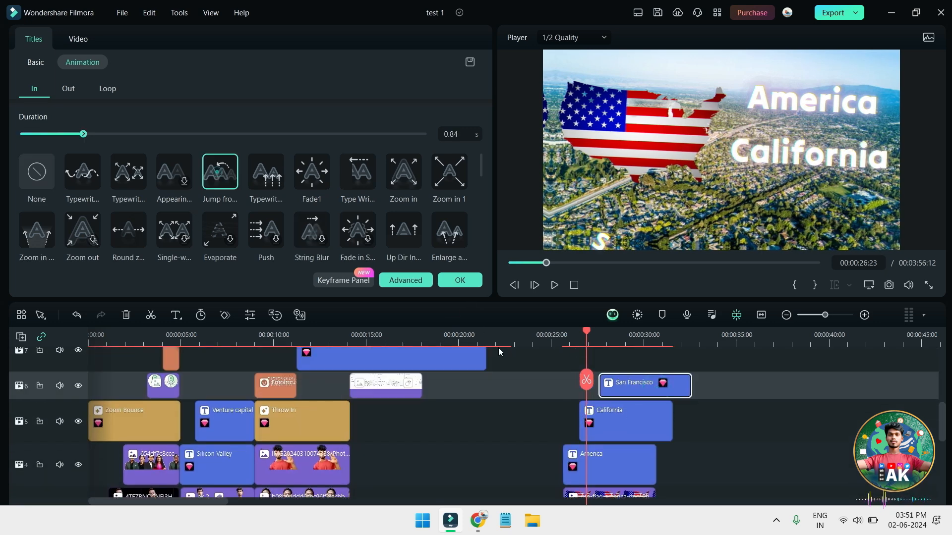
- Preview the map section from its start and shift the San Francisco title slightly right and up in the frame
scroll(586, 343, down, 2)
drag(585, 343, 563, 334)
key(space)
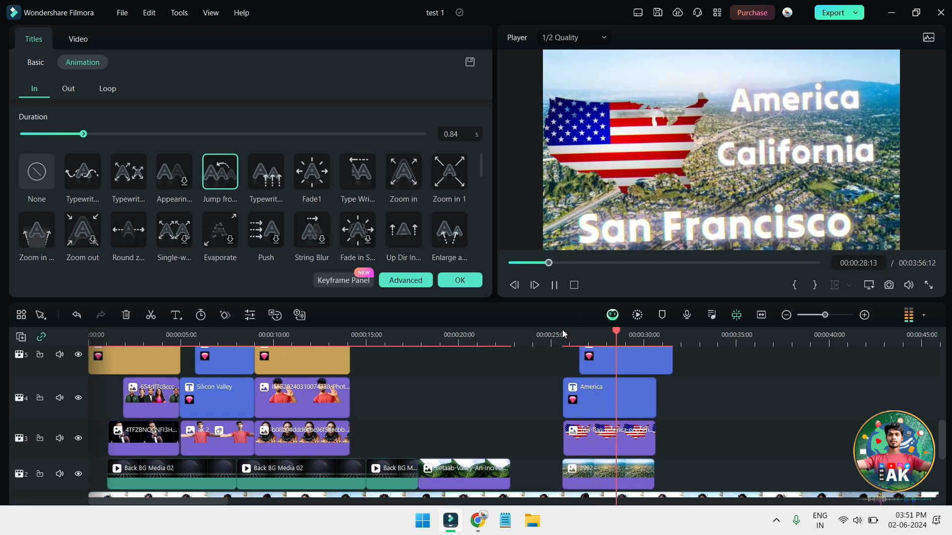
click(647, 161)
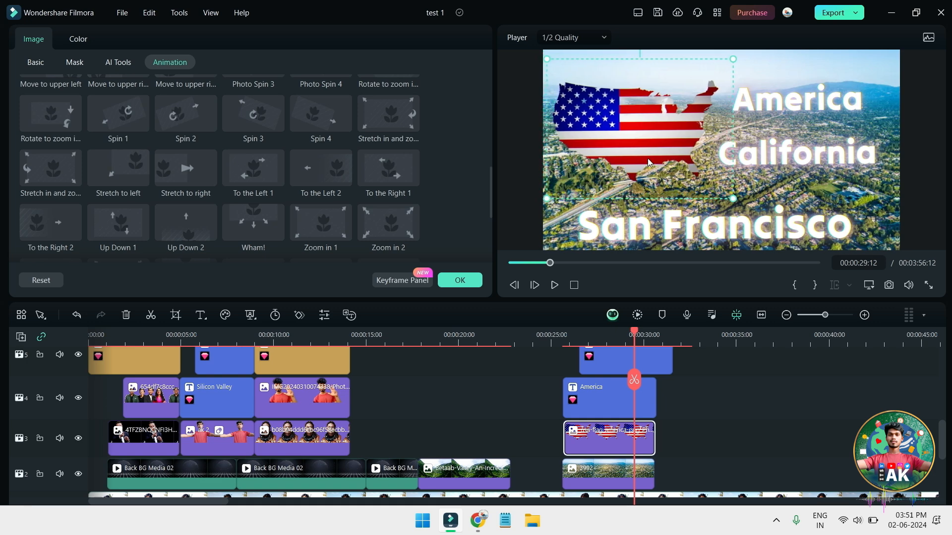
click(733, 387)
drag(721, 229, 731, 226)
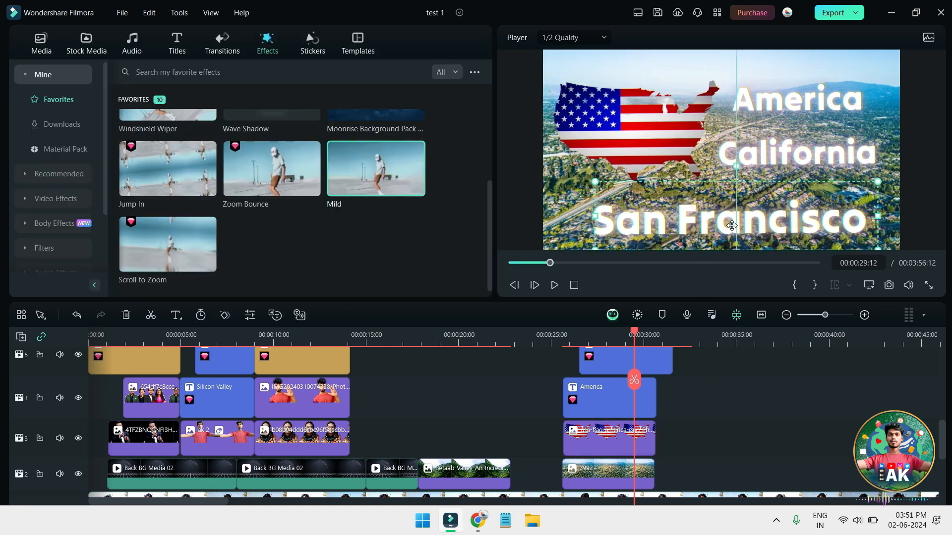
- Trim the flag map, title and aerial background clips to end at 00:00:30:06 and save the project
key(space)
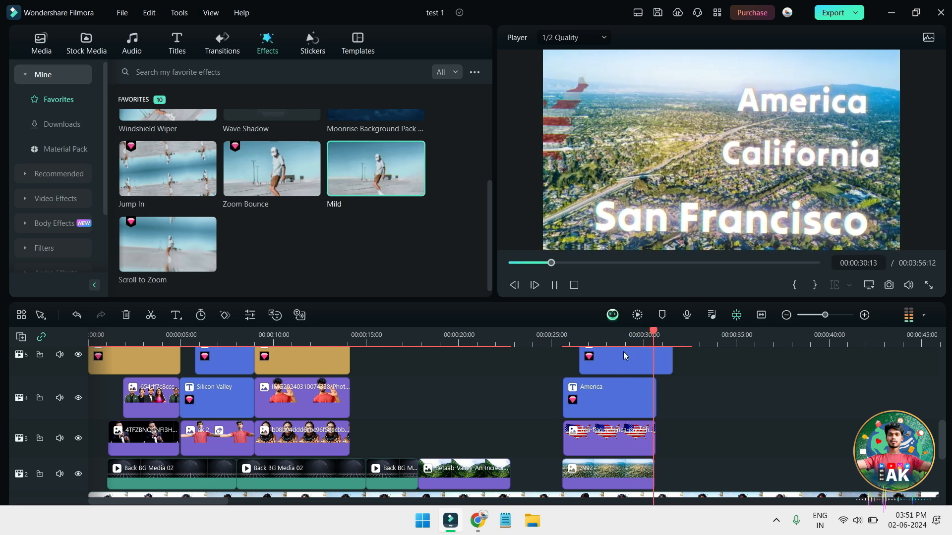
click(618, 333)
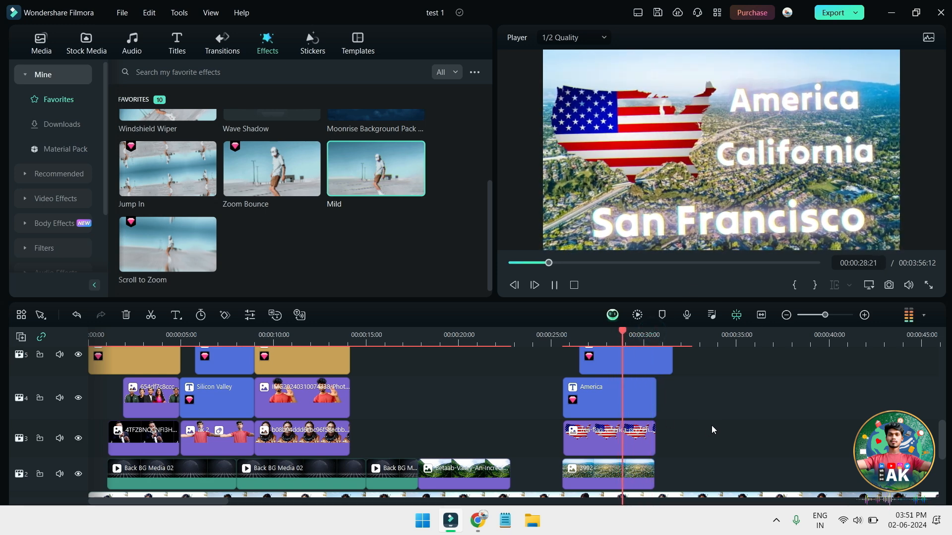
key(space)
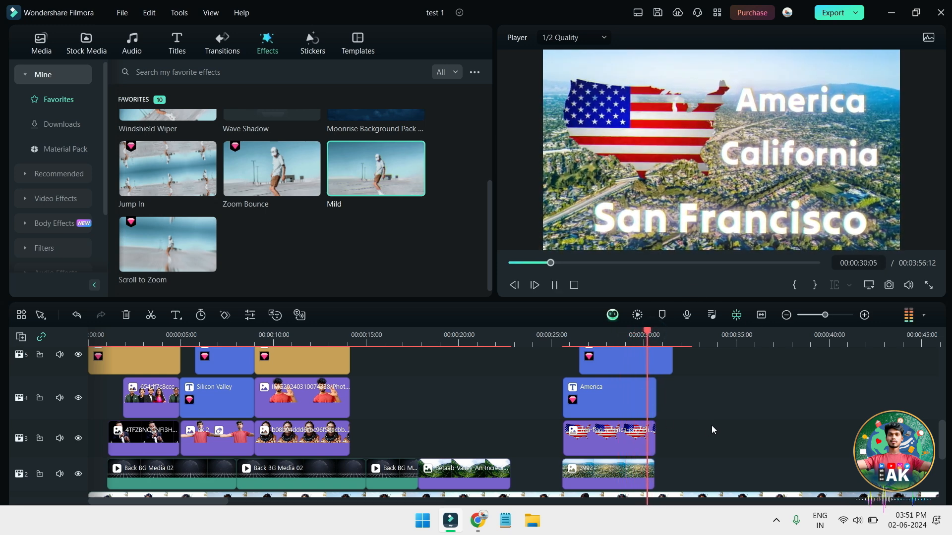
drag(661, 485, 651, 391)
key(alt+])
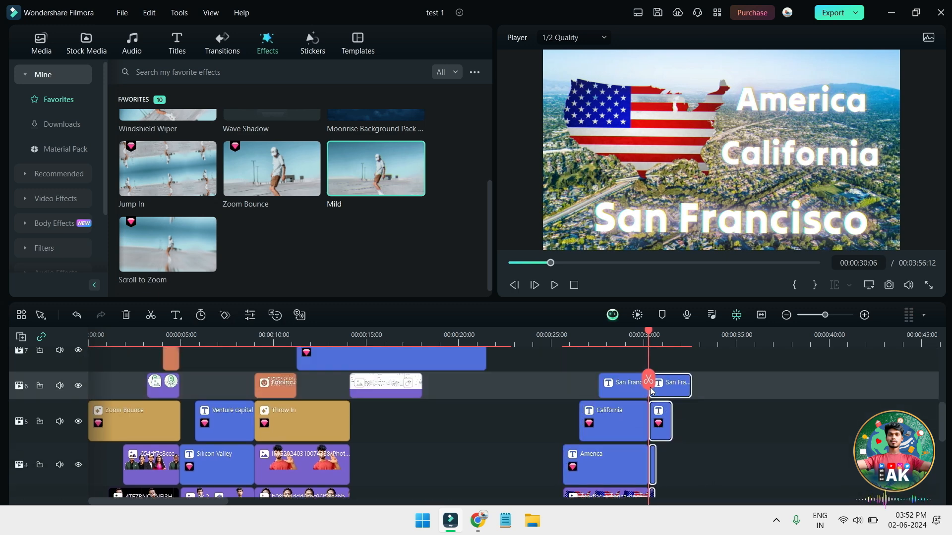
key(ctrl+s)
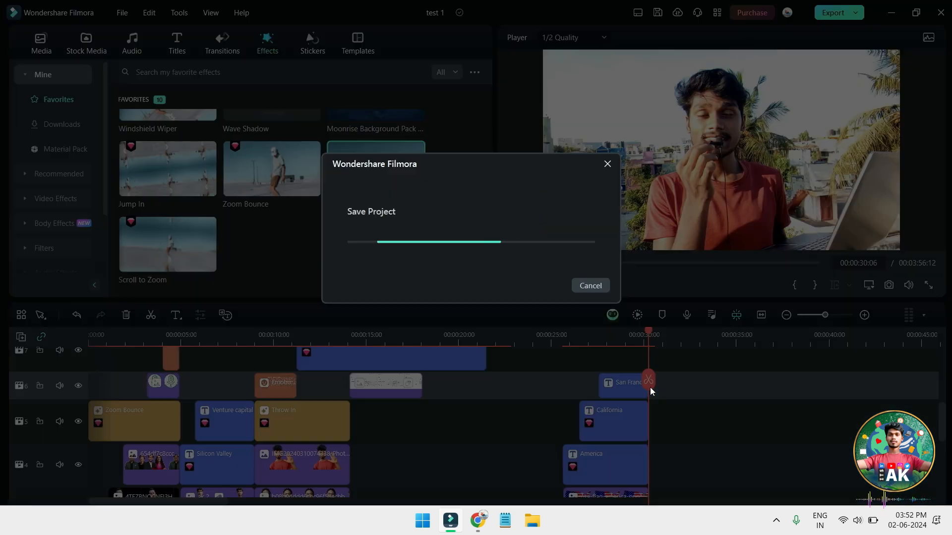
- Switch to Chrome, search Google for "san francisco silicon valley" and capture a screenshot of the results area
click(477, 521)
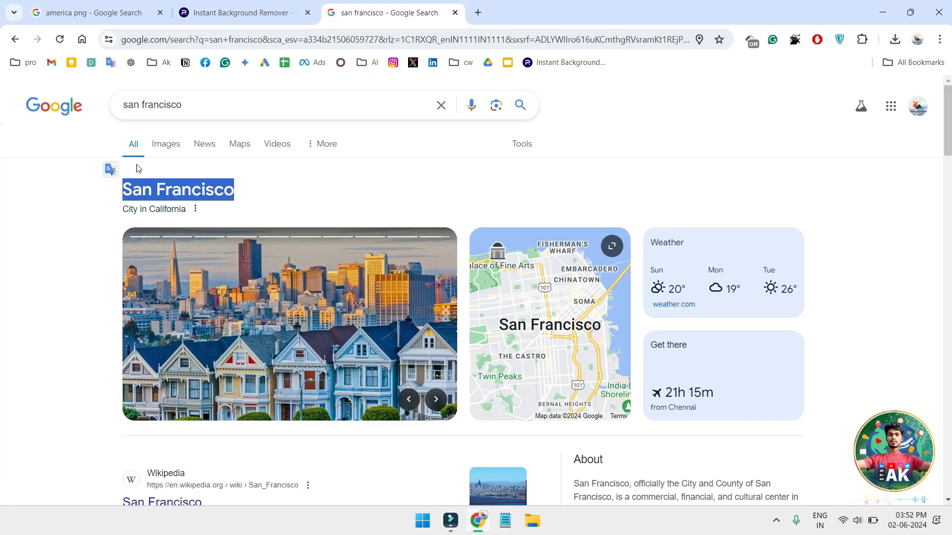
click(215, 93)
text(silic)
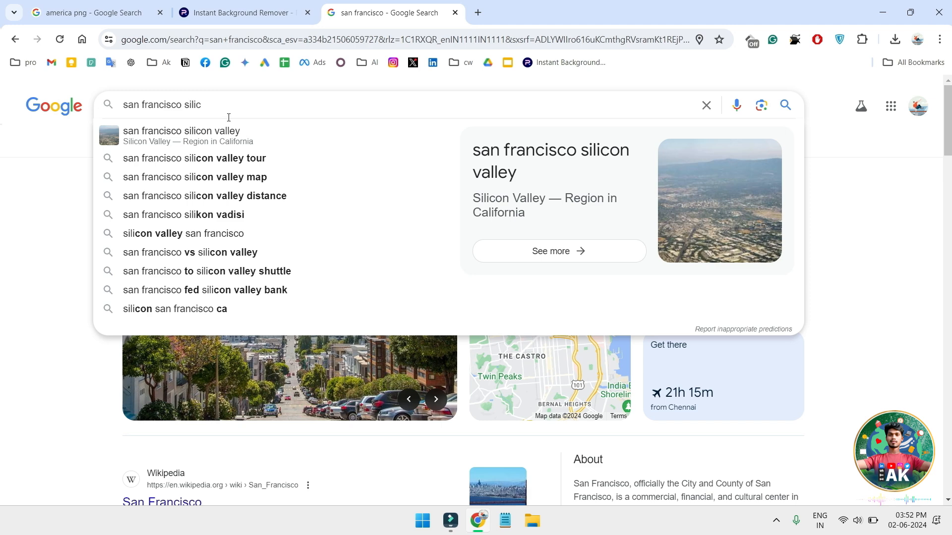
click(249, 131)
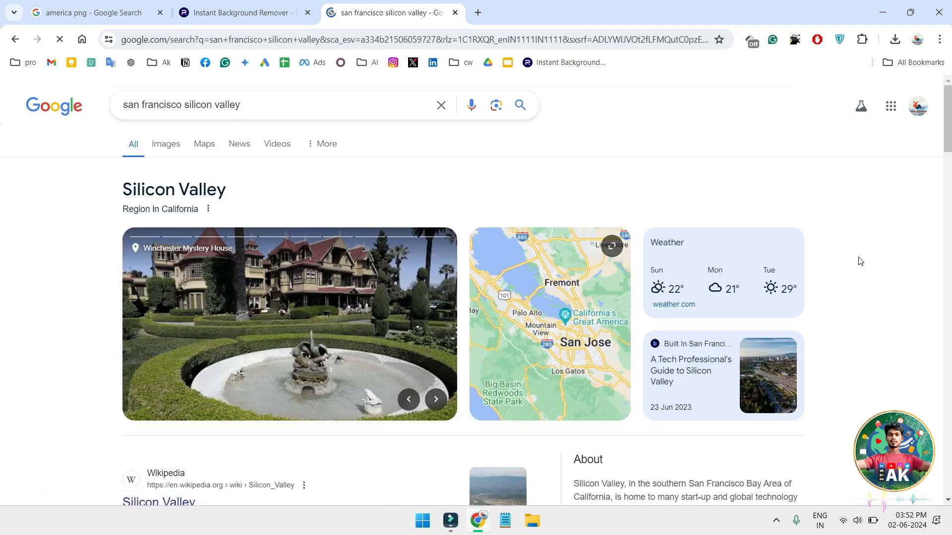
key(shift+super+s)
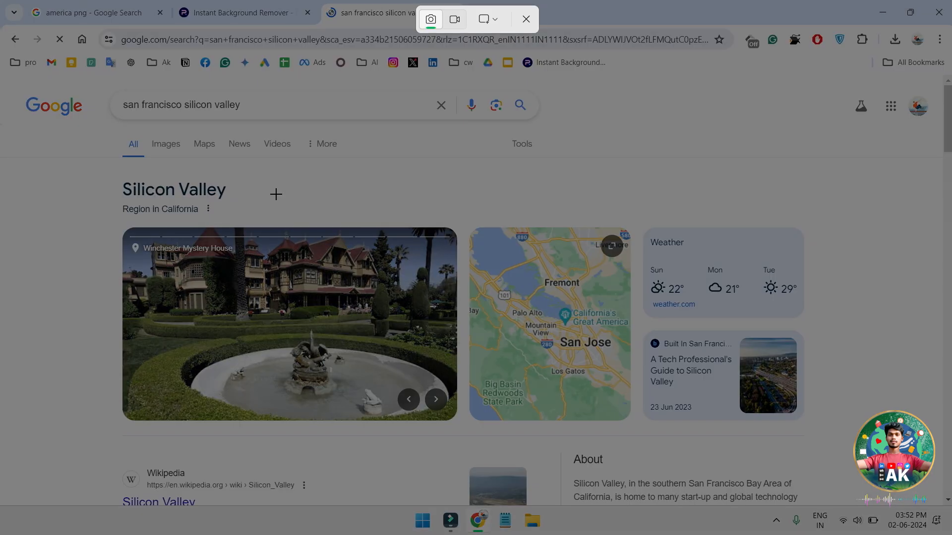
drag(95, 78, 853, 444)
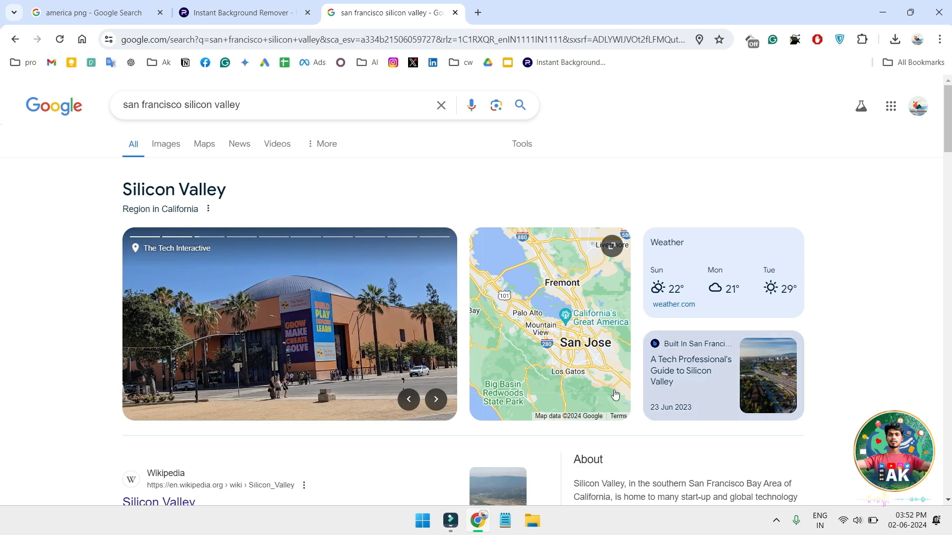
- Open the Screenshots folder on New Volume (D:) and add the silicon vlley image to the Filmora timeline
click(451, 521)
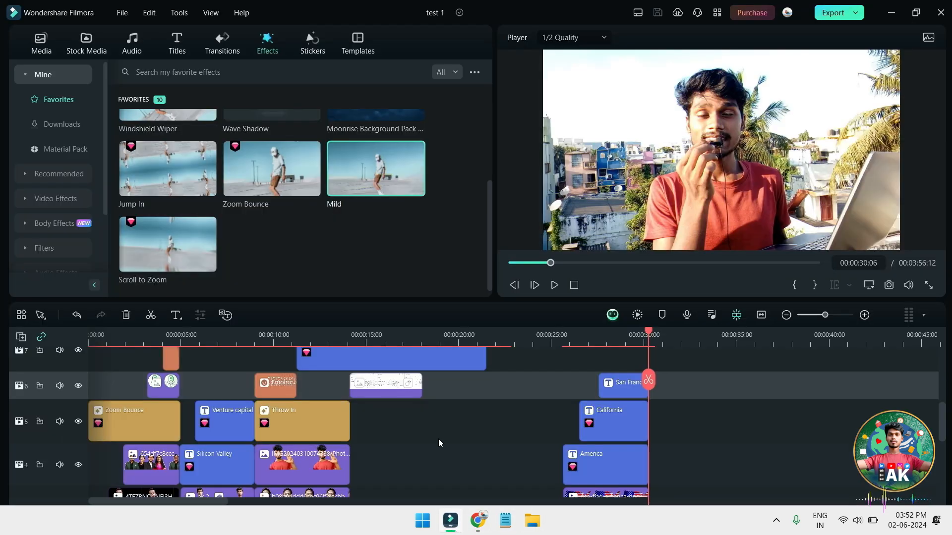
click(532, 521)
click(358, 234)
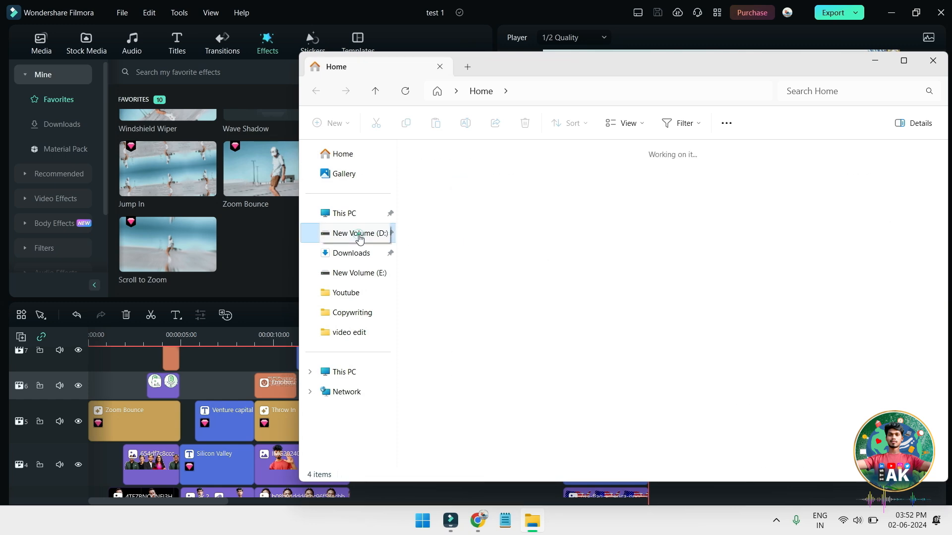
double_click(663, 213)
drag(438, 286, 401, 32)
scroll(786, 430, up, 3)
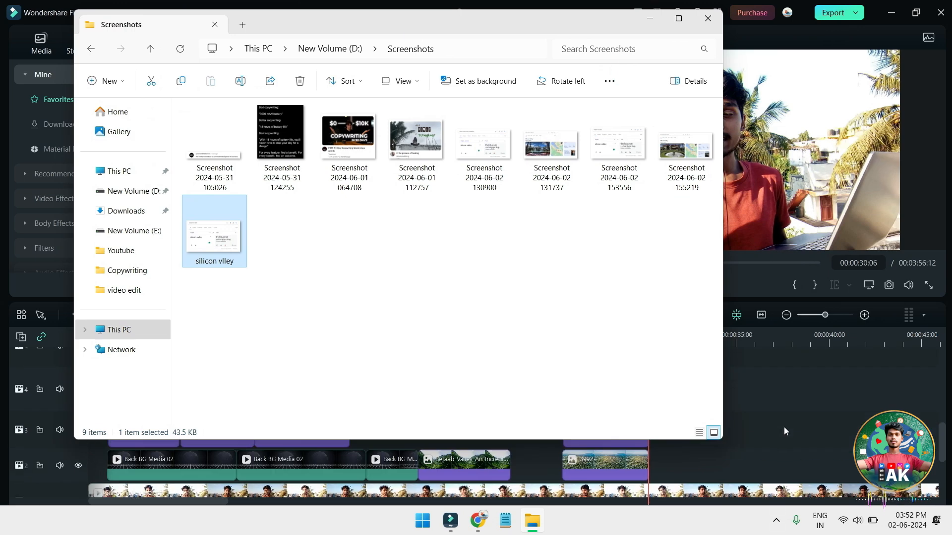
drag(243, 219, 780, 441)
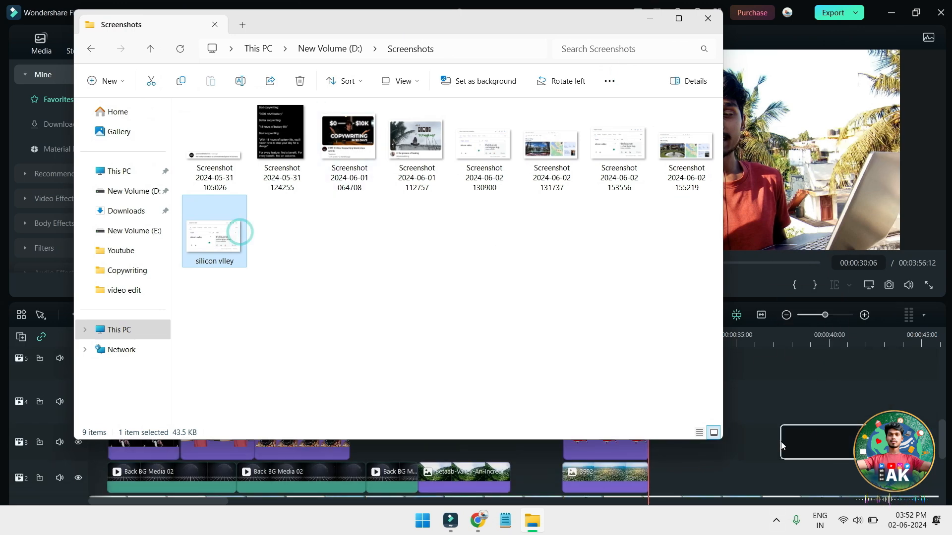
- Enlarge the preview area and place the silicon vlley clip on track 2 directly after the aerial background clip
click(746, 294)
drag(753, 301, 757, 330)
scroll(738, 413, down, 3)
drag(819, 406, 687, 440)
key(space)
key(space)
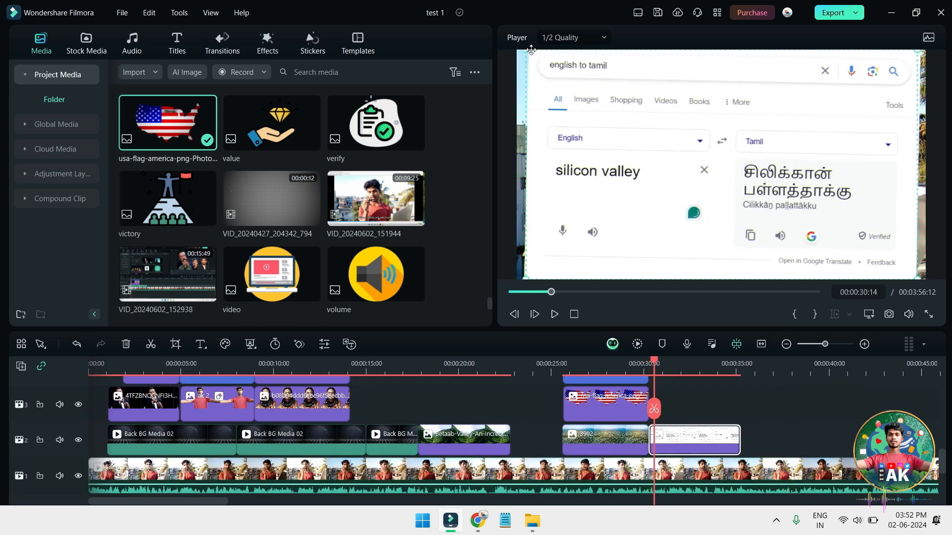
- Shrink the silicon vlley screenshot, centre it in the frame and move its clip up to track 3
drag(542, 60, 636, 123)
drag(804, 193, 719, 158)
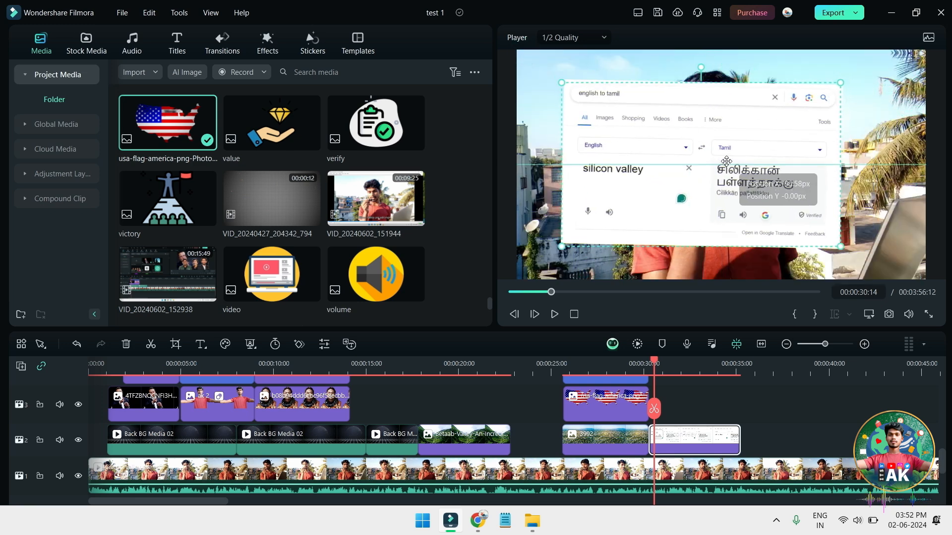
drag(840, 248, 847, 252)
drag(802, 208, 815, 209)
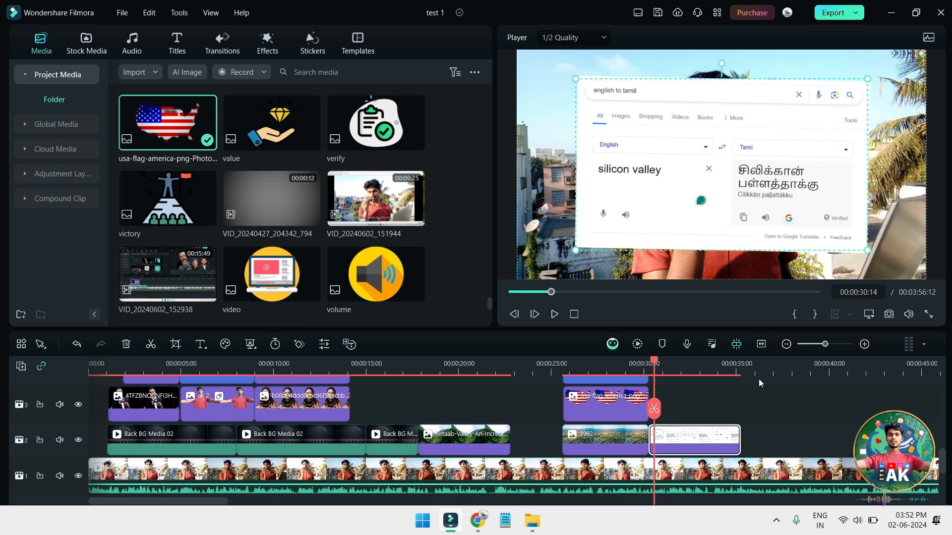
drag(709, 449, 708, 415)
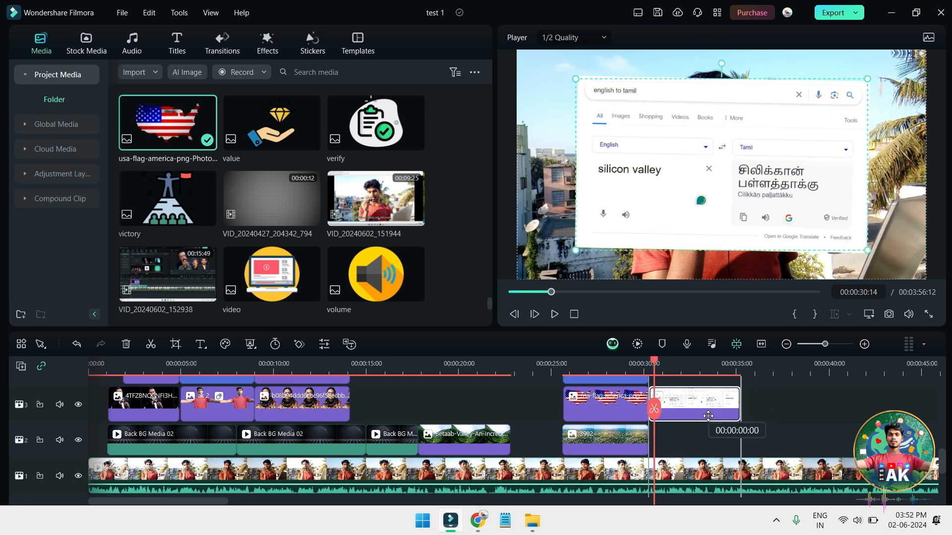
- Look for a background in the trending stock media and in Chrome's Google Images results for "san francisco silicon valley"
click(82, 57)
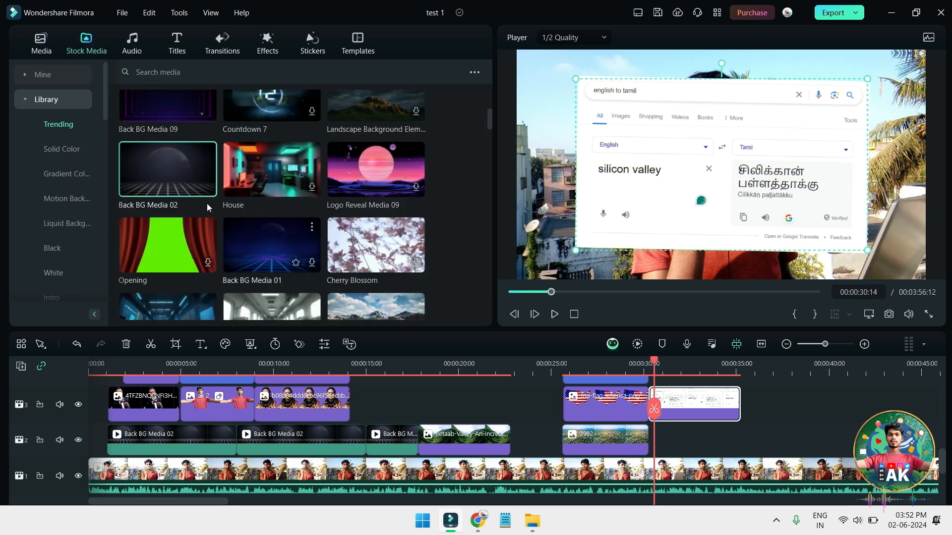
scroll(335, 220, up, 3)
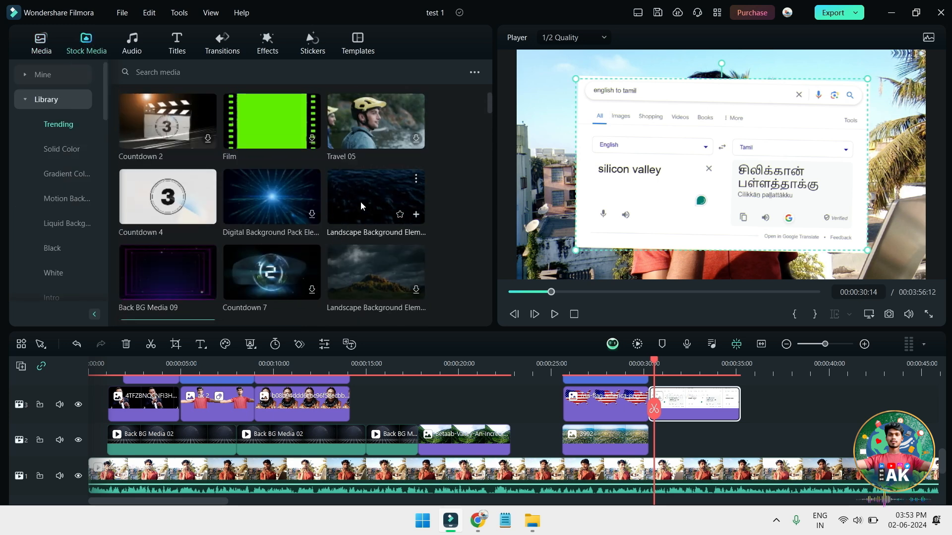
click(478, 520)
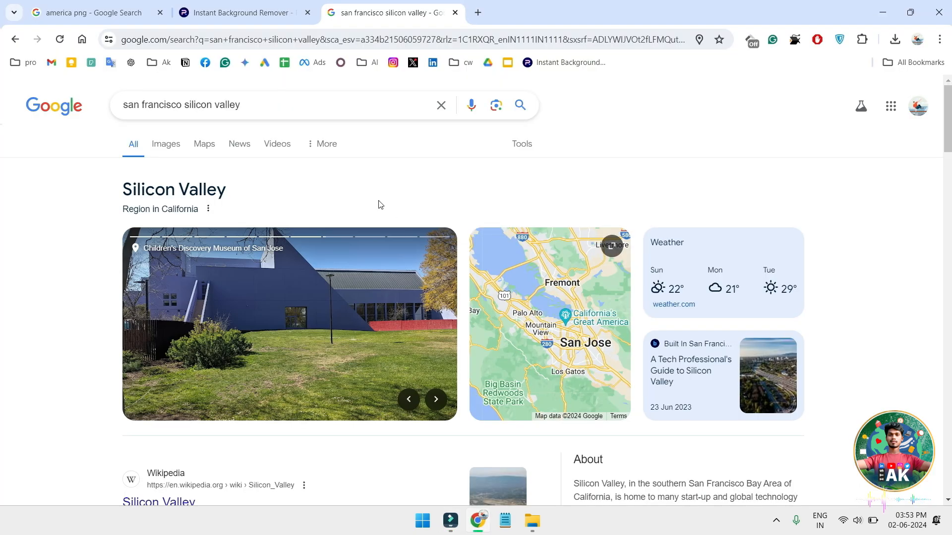
click(180, 144)
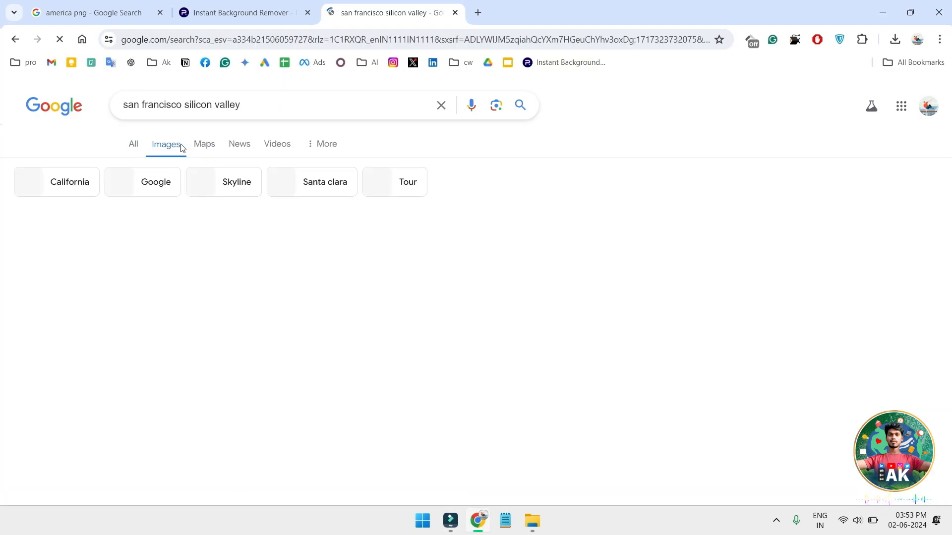
scroll(469, 311, down, 3)
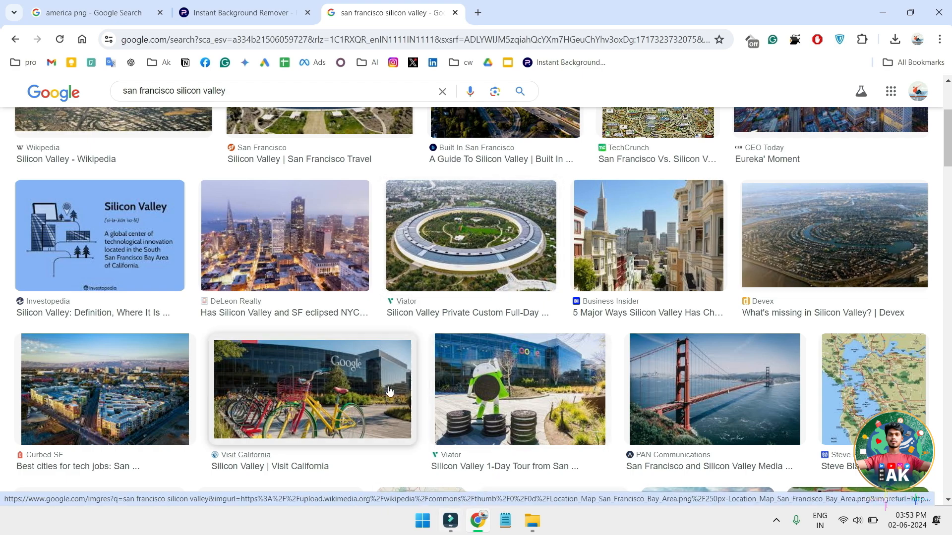
scroll(511, 347, down, 2)
scroll(506, 347, up, 2)
scroll(493, 332, down, 5)
scroll(492, 333, up, 10)
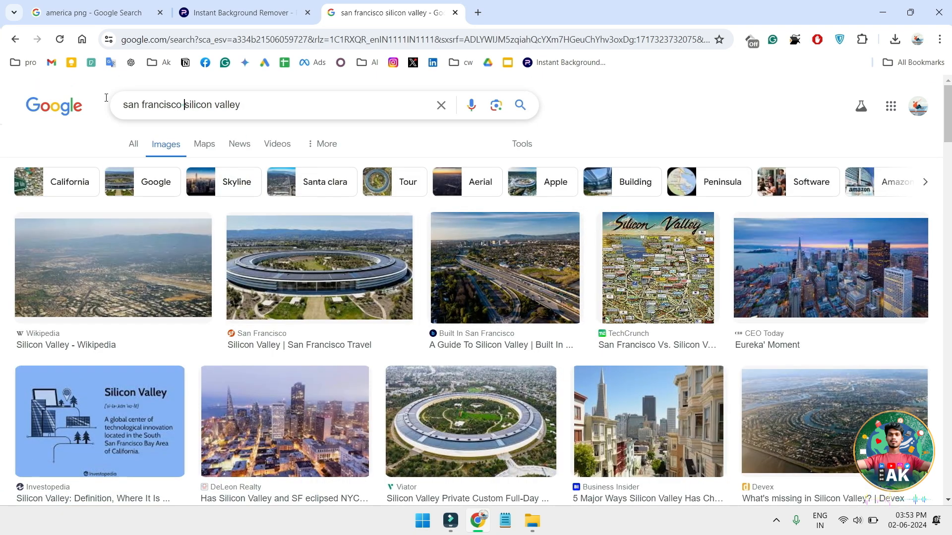
- Shorten the Google Images search to "silicon valley"
click(123, 104)
key(Return)
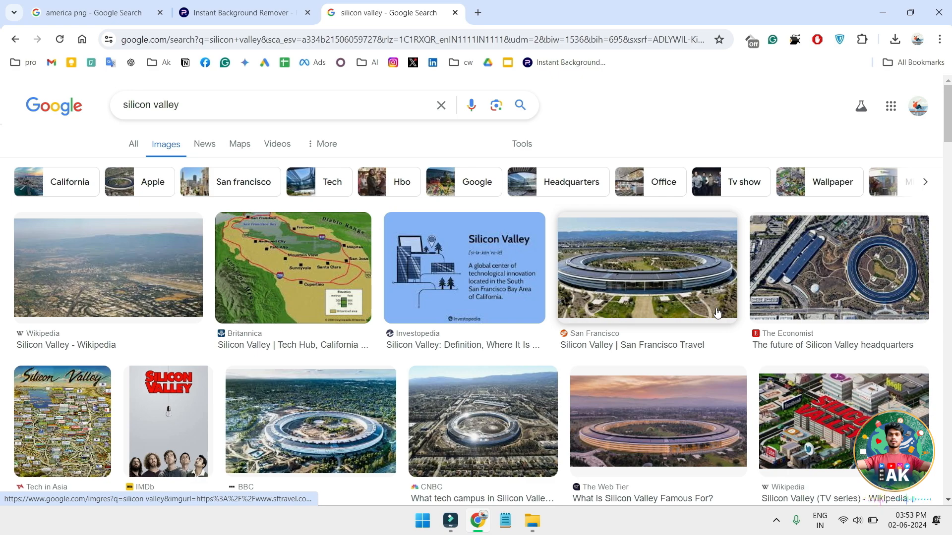
- Check the silicon valley image results, then return to Filmora and place the dark mountain Landscape Background clip on track 2 beneath the screenshot
scroll(717, 312, down, 7)
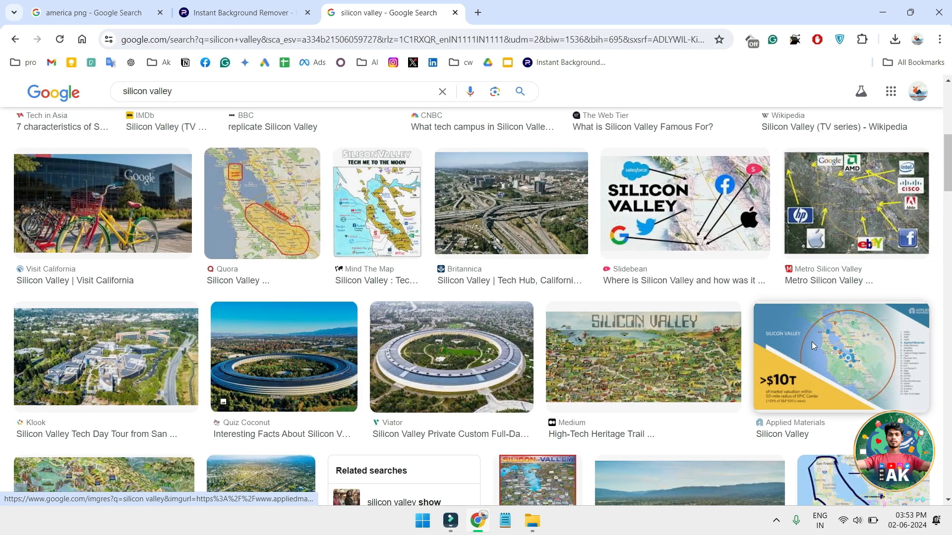
scroll(809, 347, up, 8)
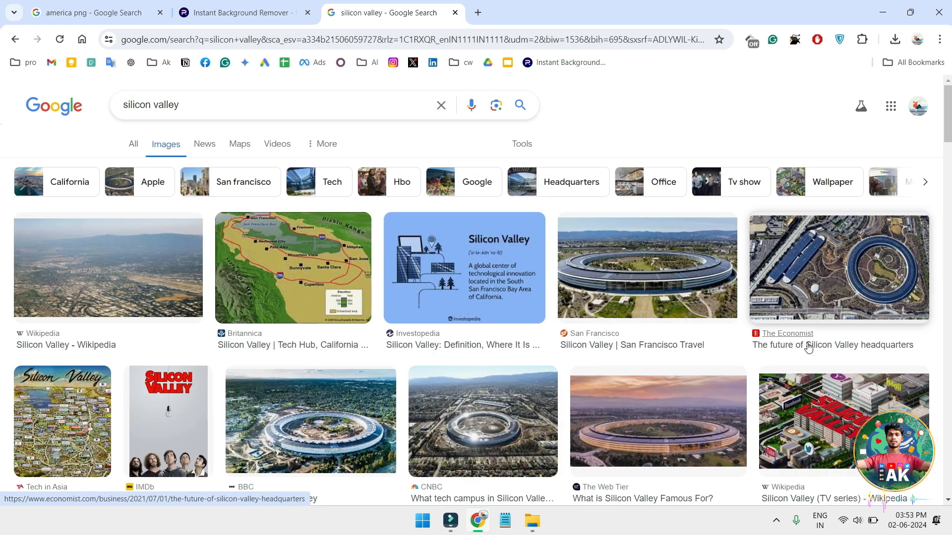
click(251, 7)
click(397, 12)
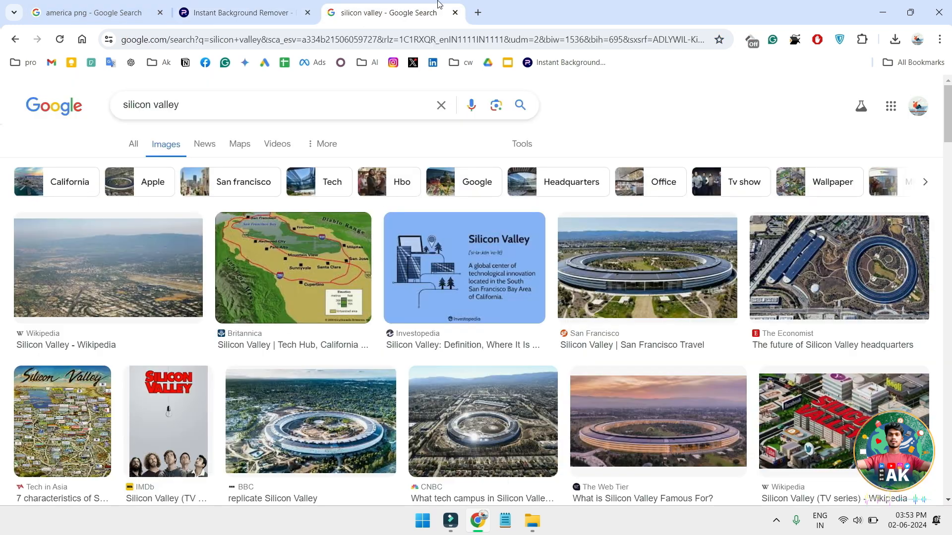
click(459, 518)
scroll(230, 204, down, 5)
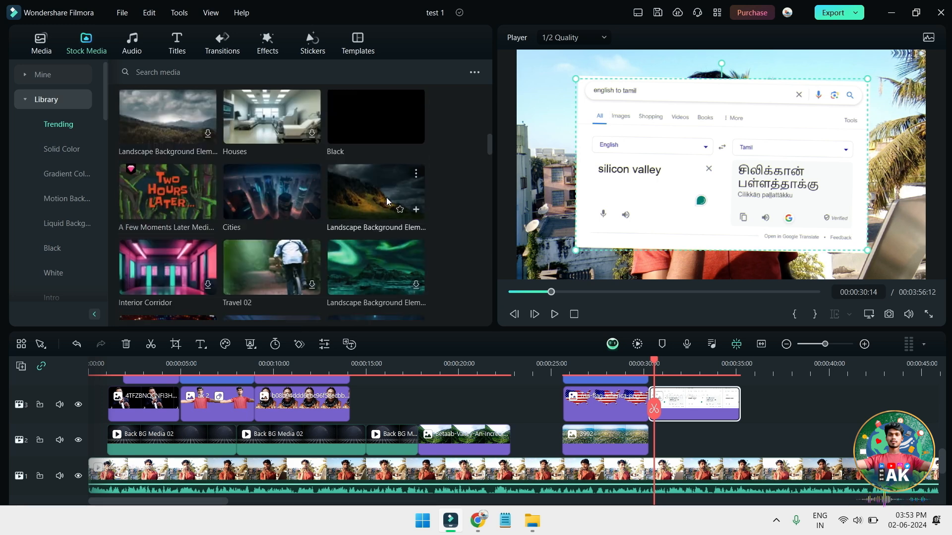
drag(383, 196, 648, 450)
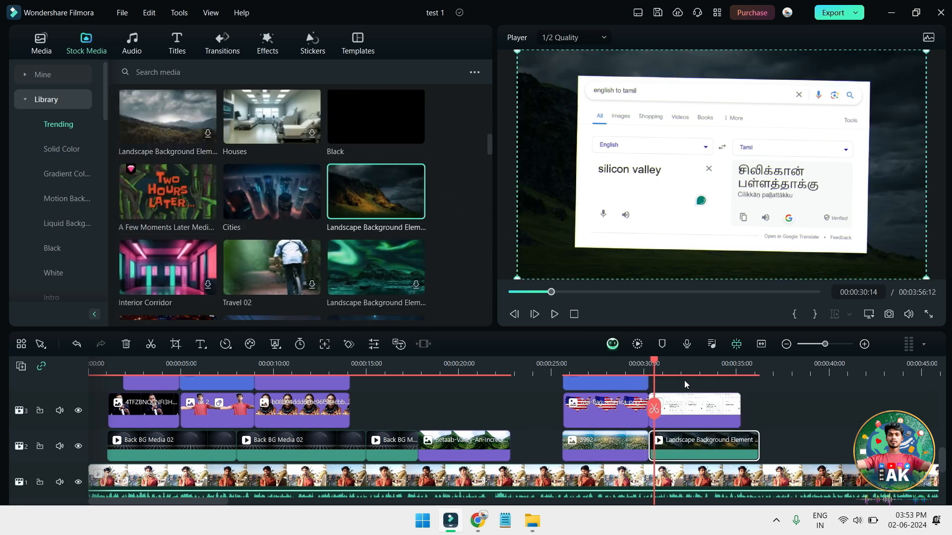
- Trim the end of the Mild effect clip on track 8 back to the end of the San Francisco title
scroll(704, 406, up, 5)
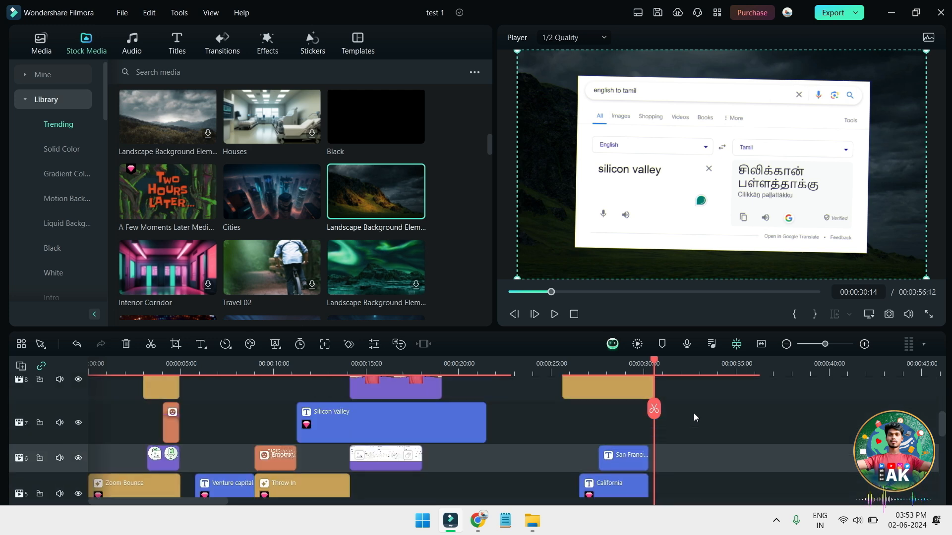
drag(653, 386, 647, 386)
scroll(709, 405, down, 3)
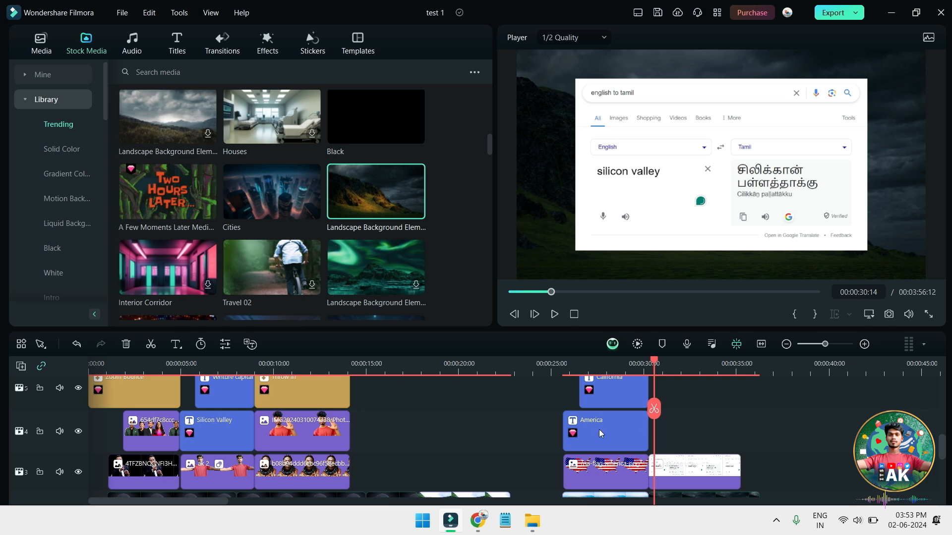
- Paste a copy of the earlier Silicon Valley title on track 4 directly after the America title
scroll(258, 435, up, 1)
click(241, 448)
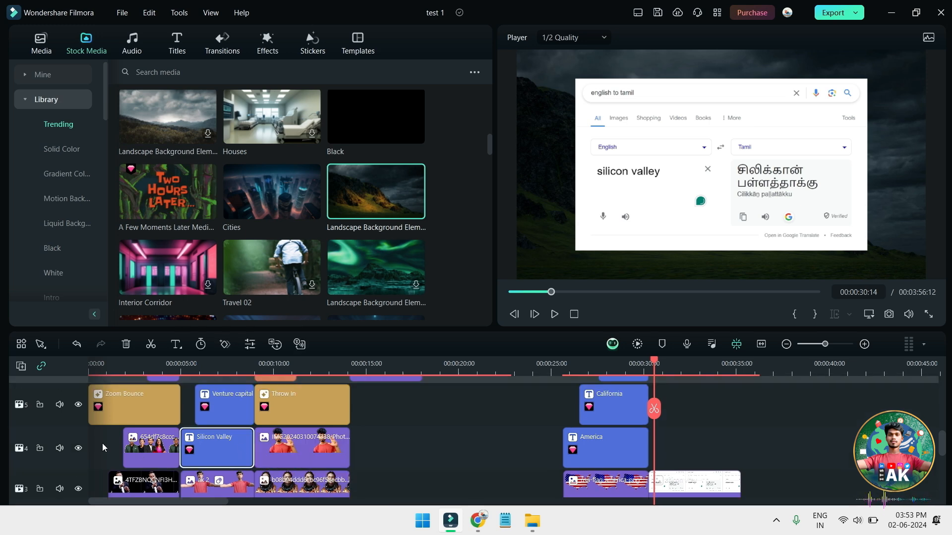
key(ctrl+v)
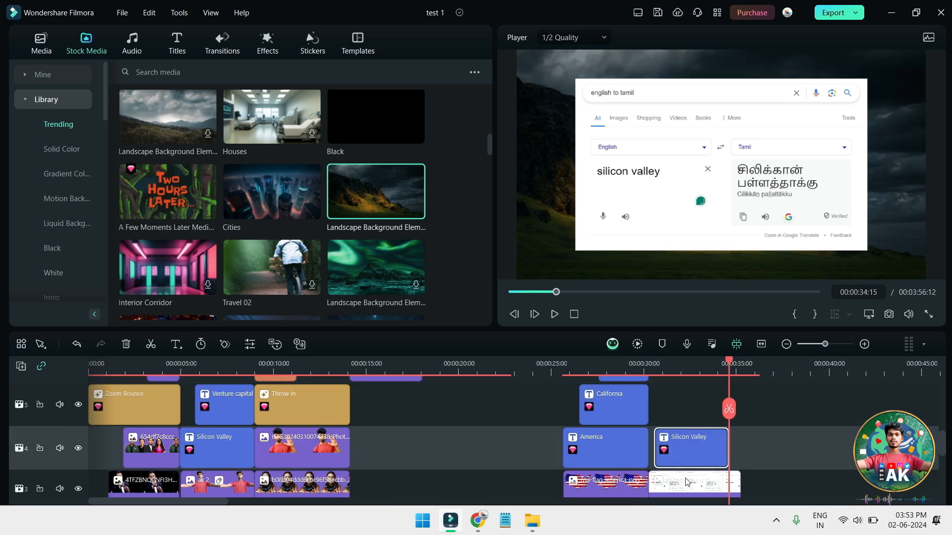
drag(693, 460, 701, 425)
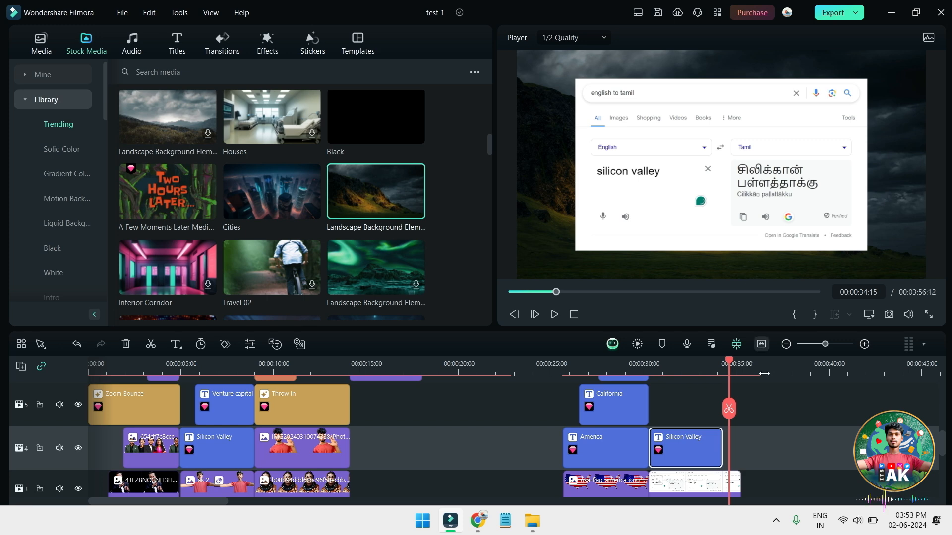
- Shrink the copied Silicon Valley title to about half its width and position it centred above the screenshot in the frame
drag(728, 368, 667, 372)
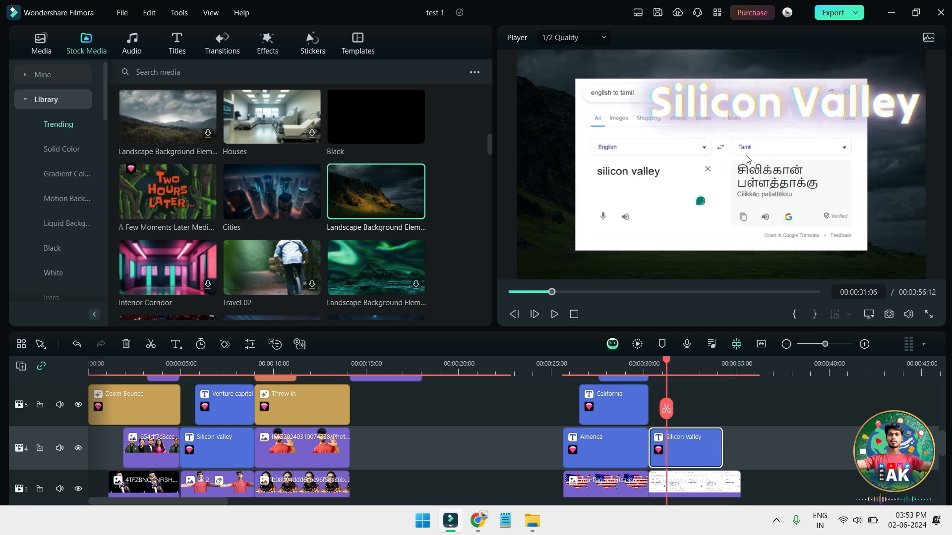
drag(918, 134, 902, 128)
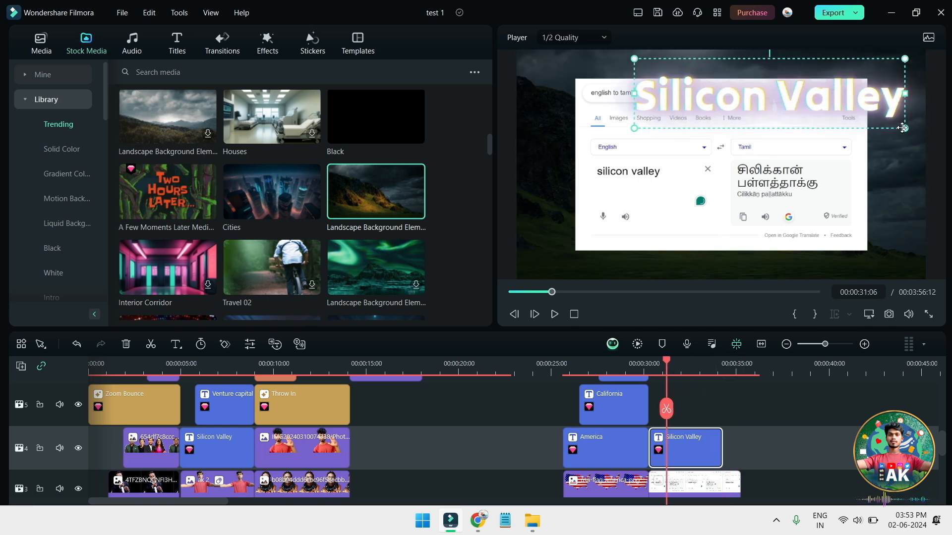
click(777, 519)
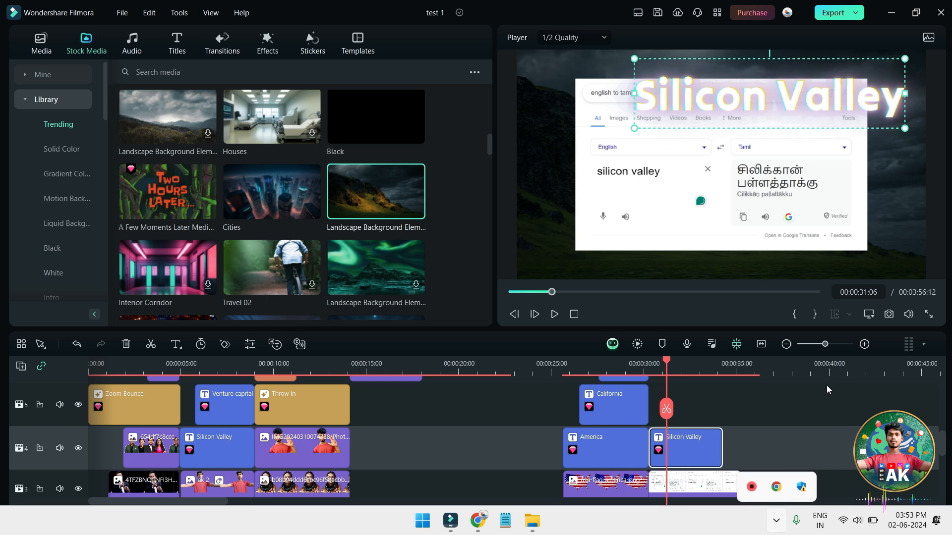
click(906, 129)
drag(905, 129, 759, 70)
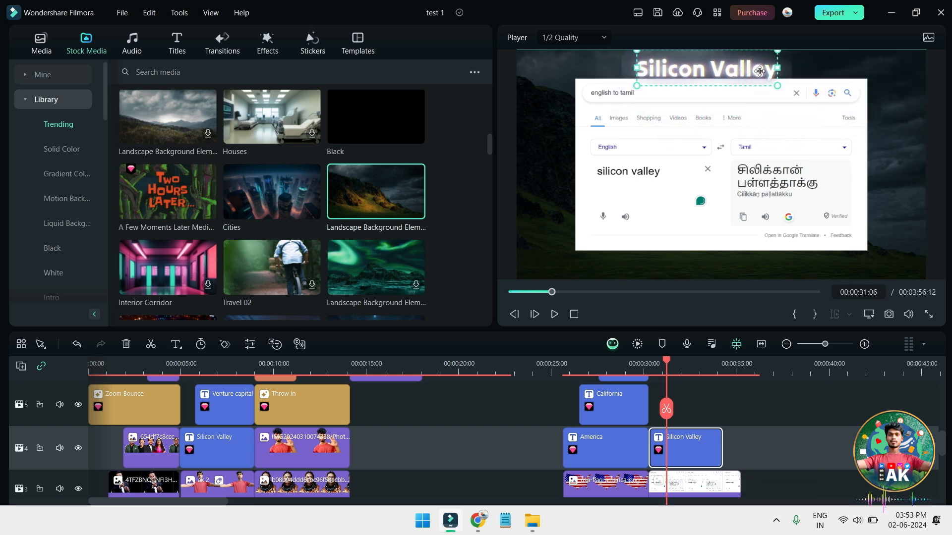
key(space)
key(space)
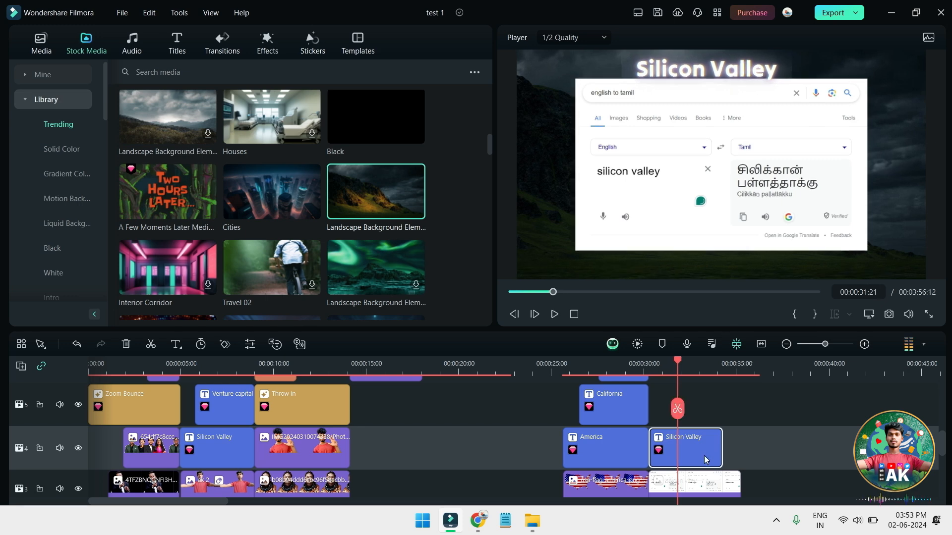
- Give the Silicon Valley title the "Jump fro..." In animation and move the screenshot and title slightly lower in the frame
double_click(702, 456)
click(224, 176)
click(732, 217)
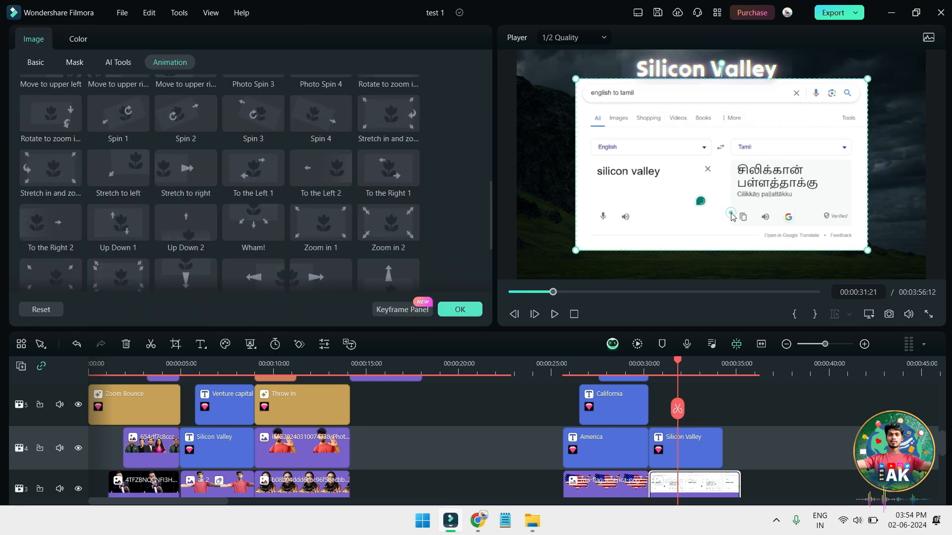
drag(731, 213, 732, 220)
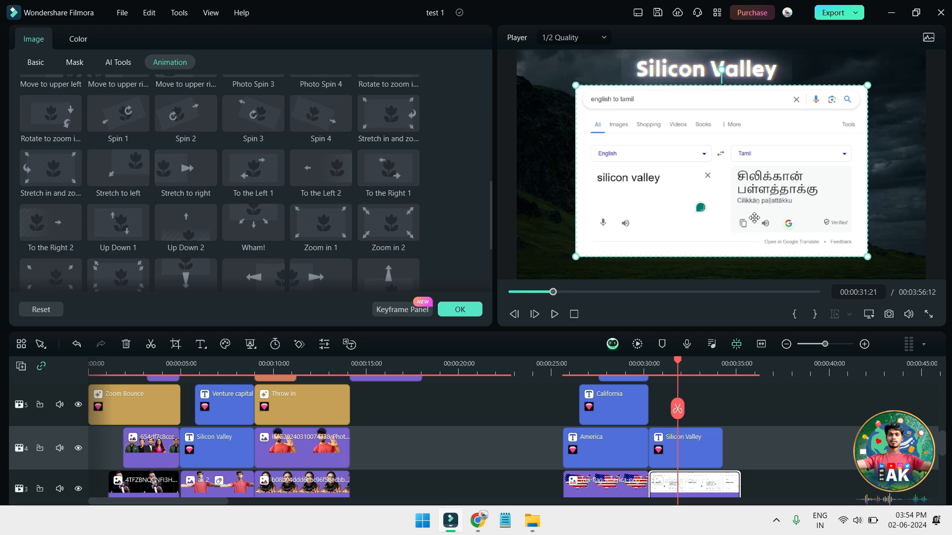
click(765, 72)
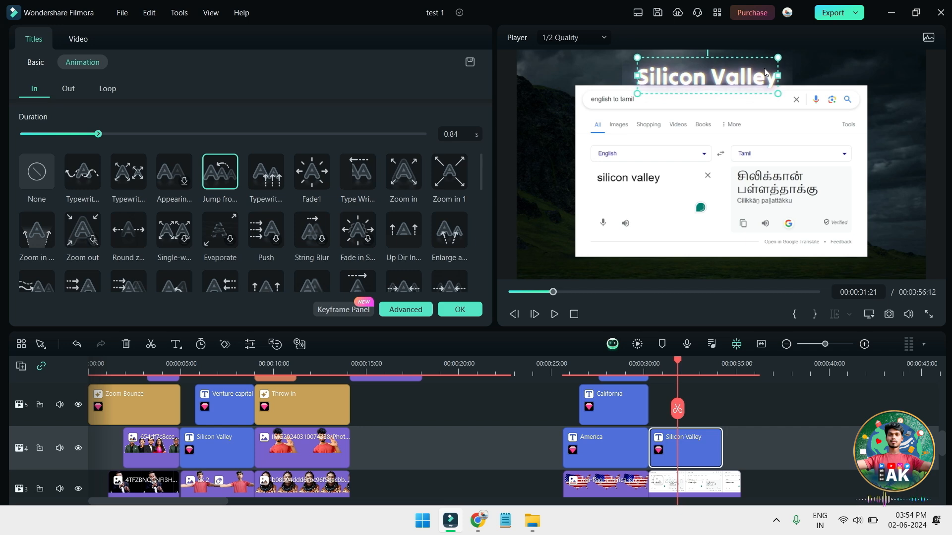
- Preview the section from the start of the Silicon Valley title and apply the To the Left 2 animation to the screenshot clip
scroll(737, 450, up, 2)
scroll(713, 421, down, 3)
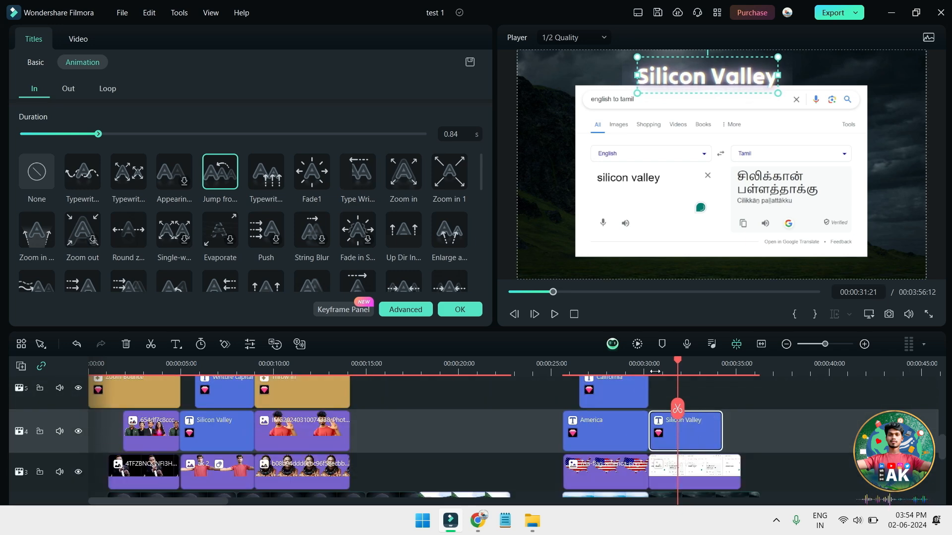
drag(677, 364, 648, 366)
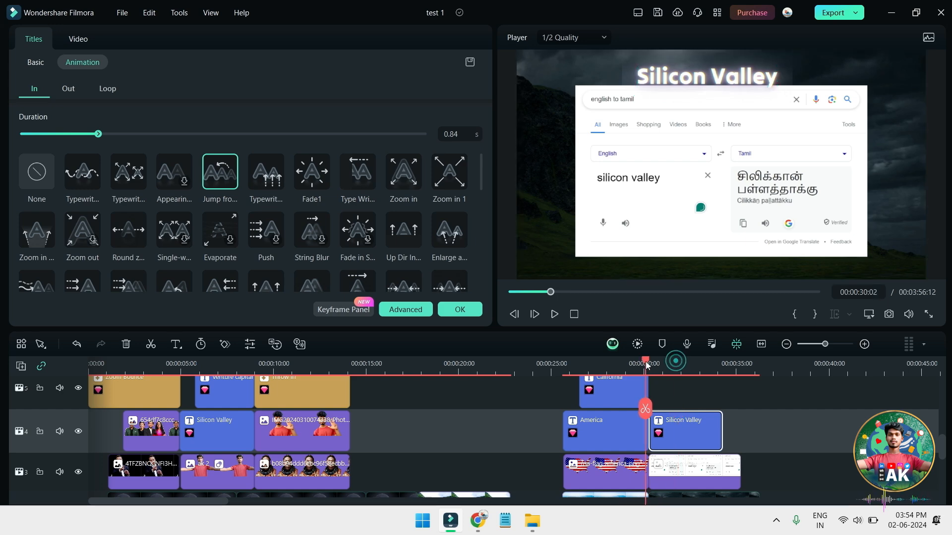
key(space)
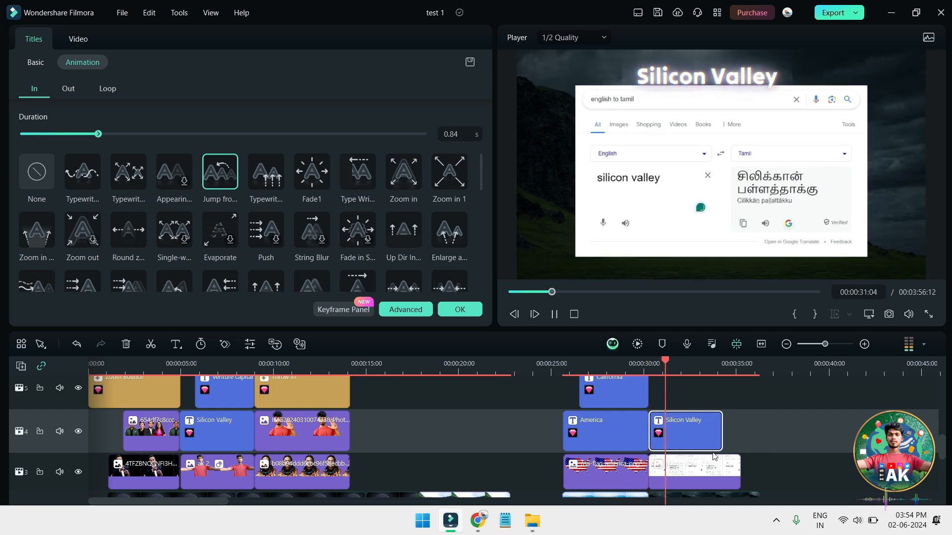
click(716, 470)
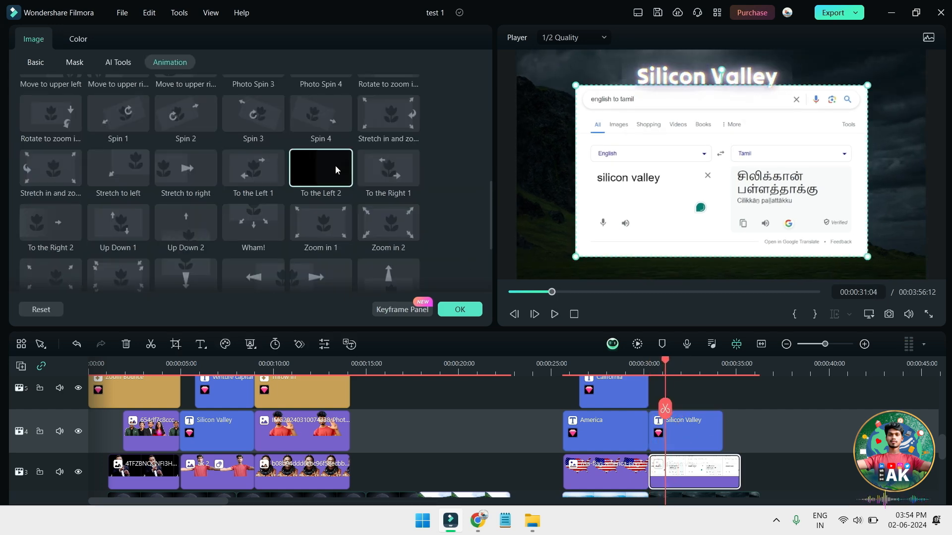
click(320, 169)
- Extend the end of the Mild effect clip on track 8 over the Silicon Valley title and screenshot, to about 33 seconds
scroll(746, 468, up, 5)
scroll(745, 465, up, 3)
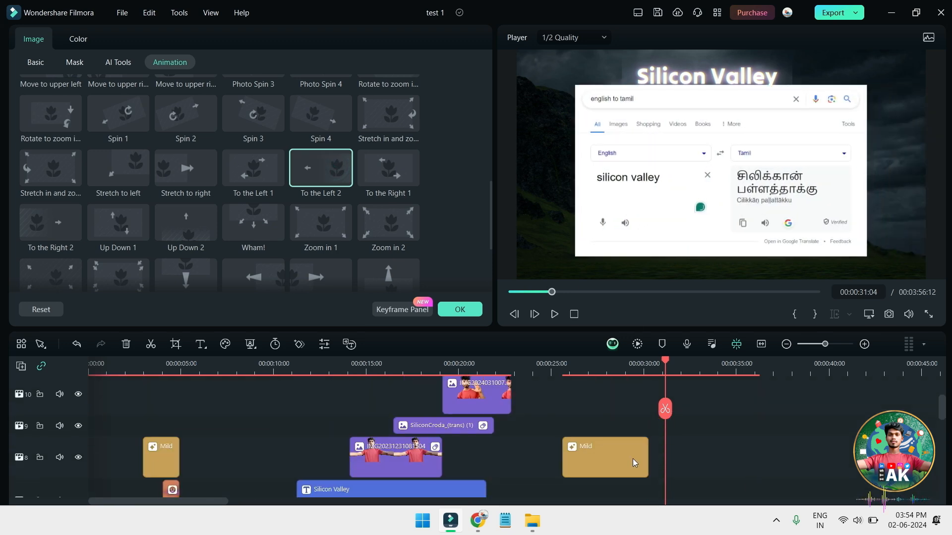
drag(648, 457, 703, 455)
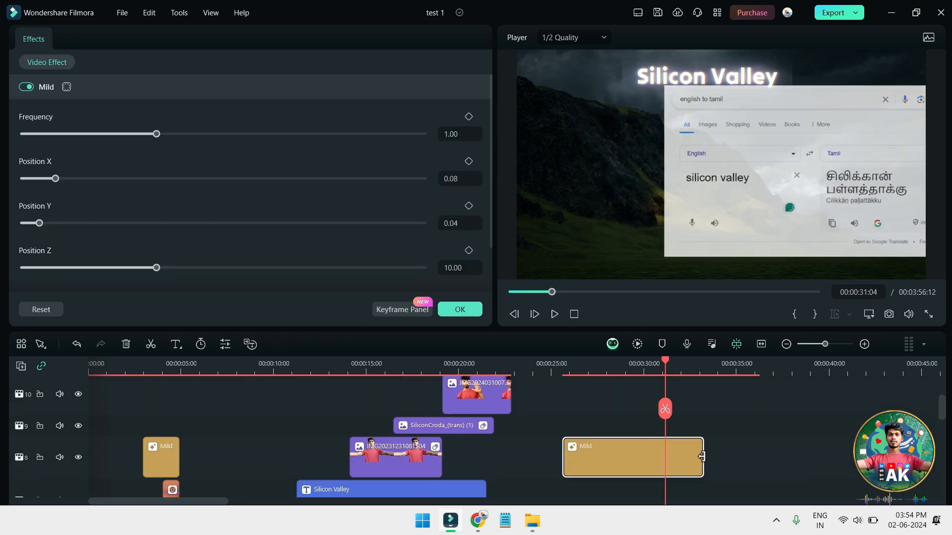
- Play the Silicon Valley title and screenshot section from about 30 seconds to check its animation and timing
scroll(679, 414, down, 2)
drag(669, 370, 648, 369)
key(space)
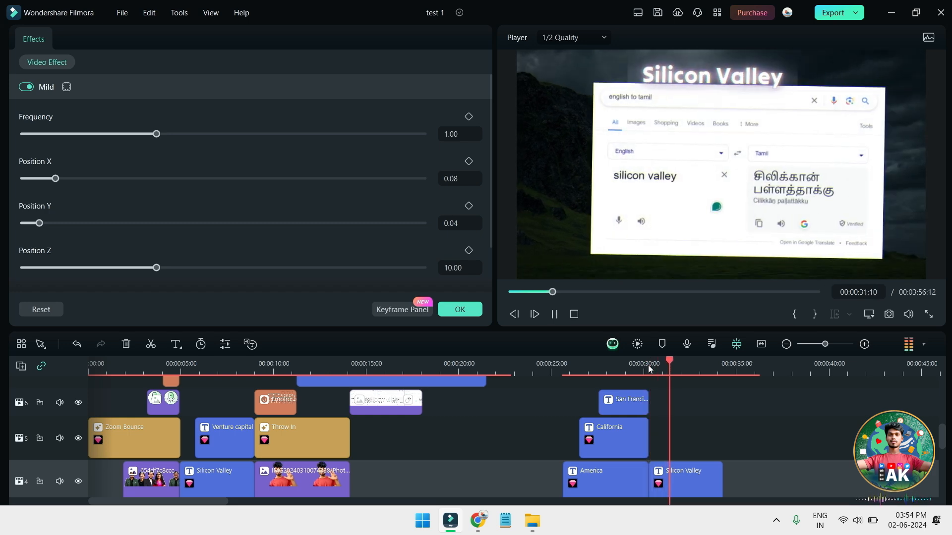
click(685, 364)
click(649, 364)
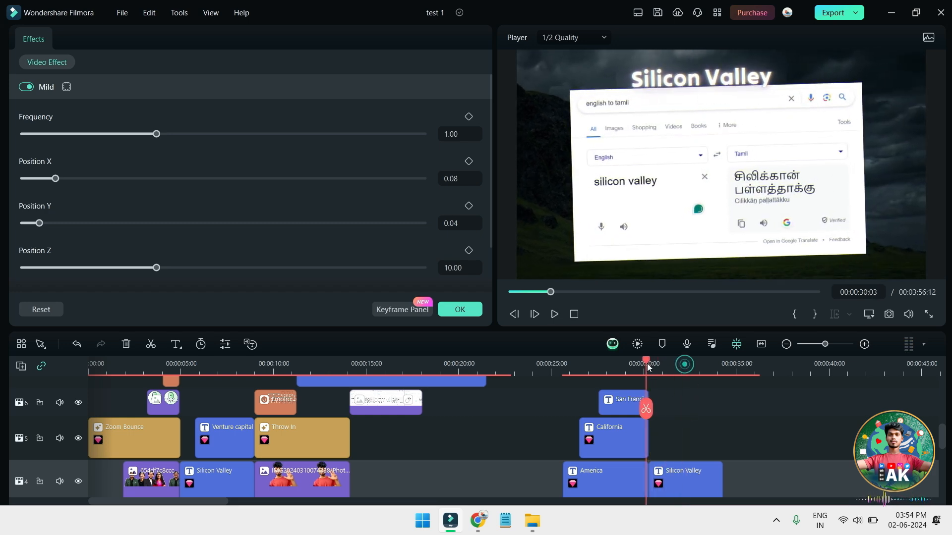
key(space)
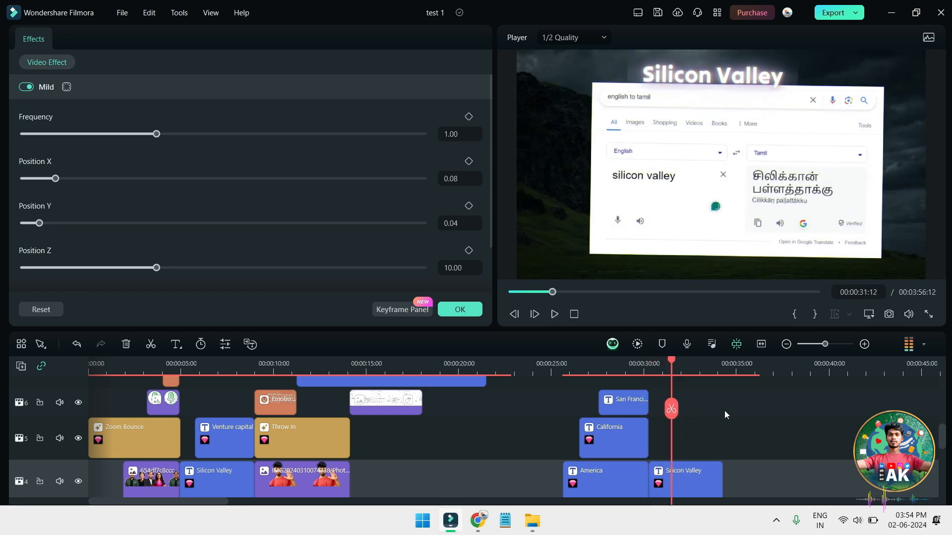
key(space)
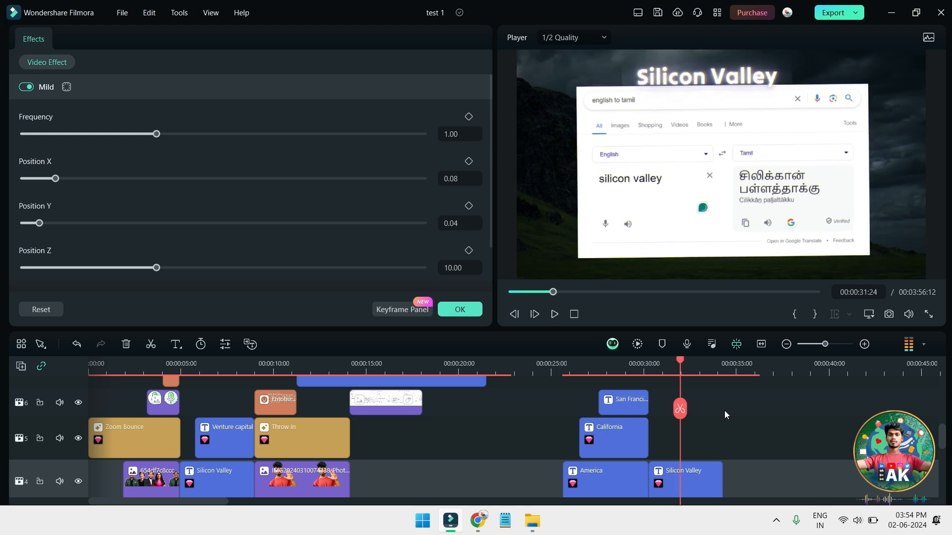
- Cut off the Silicon Valley title, screenshot, landscape background and Mild effect after 00:00:31:23, and save the project
scroll(744, 392, up, 2)
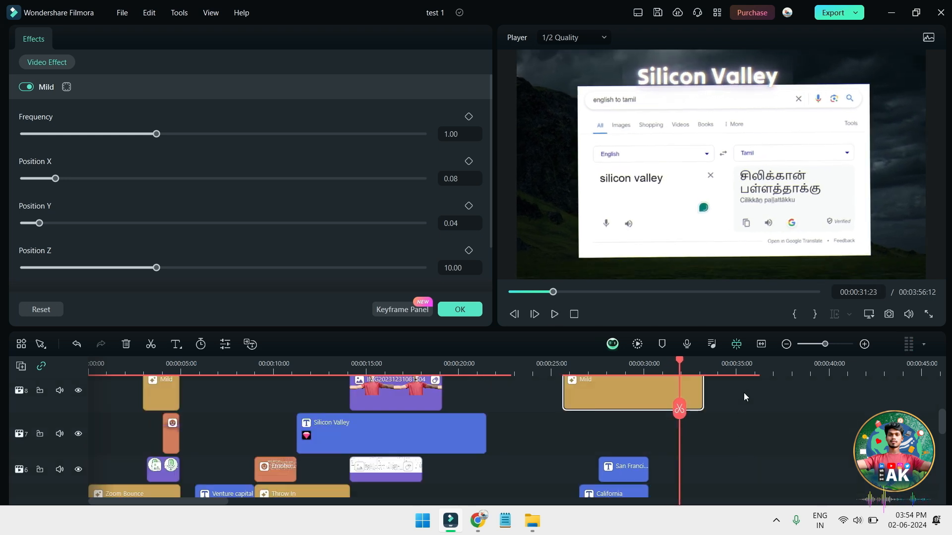
scroll(748, 403, down, 4)
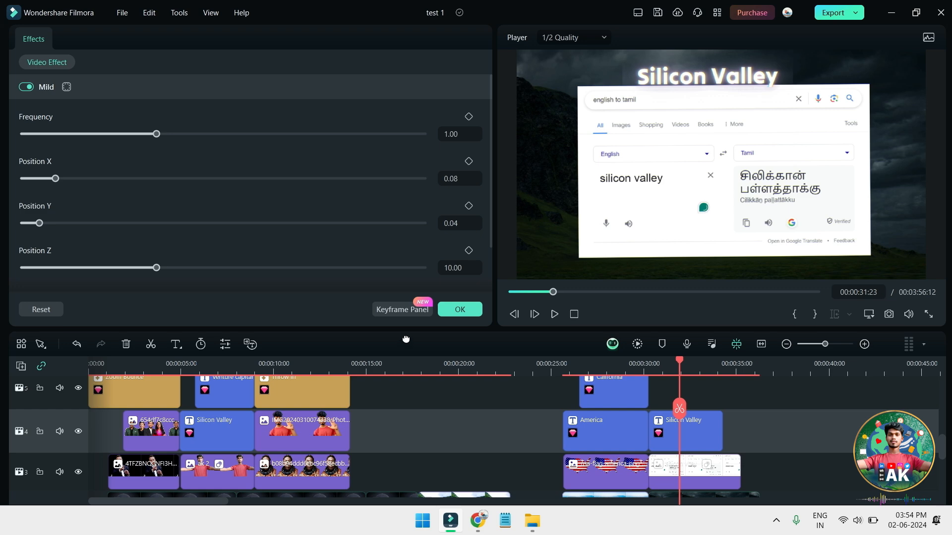
drag(418, 329, 432, 298)
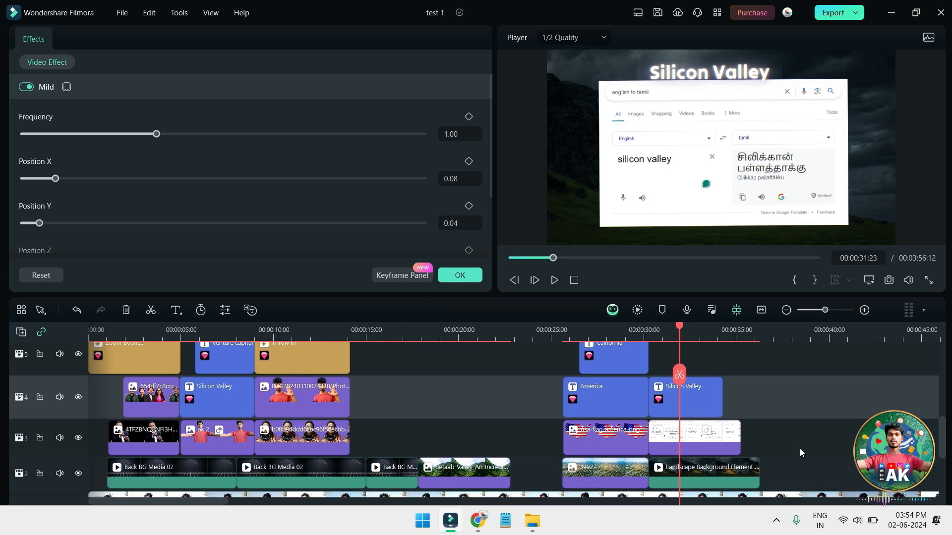
drag(765, 438, 700, 408)
scroll(700, 409, up, 2)
scroll(701, 409, down, 3)
drag(839, 453, 692, 381)
scroll(692, 381, up, 4)
key(ctrl+b)
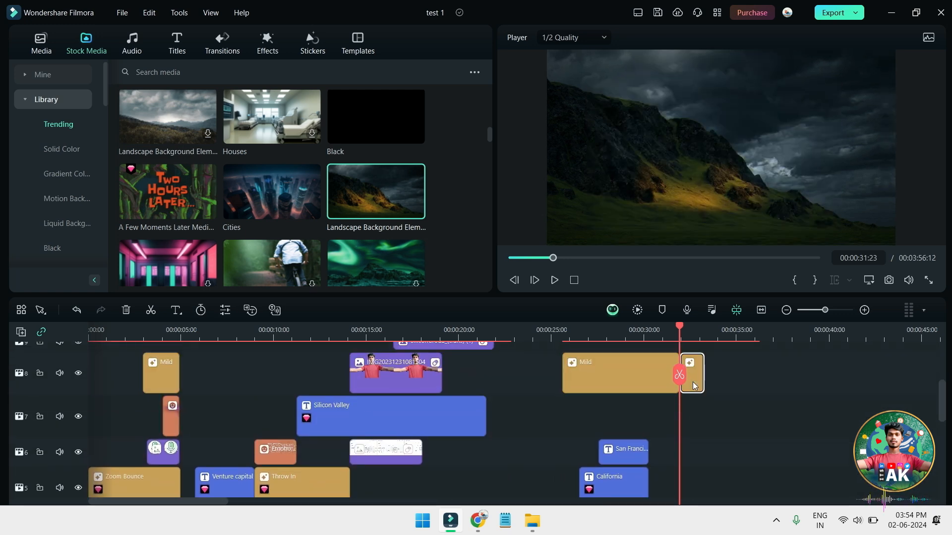
key(Delete)
key(ctrl+s)
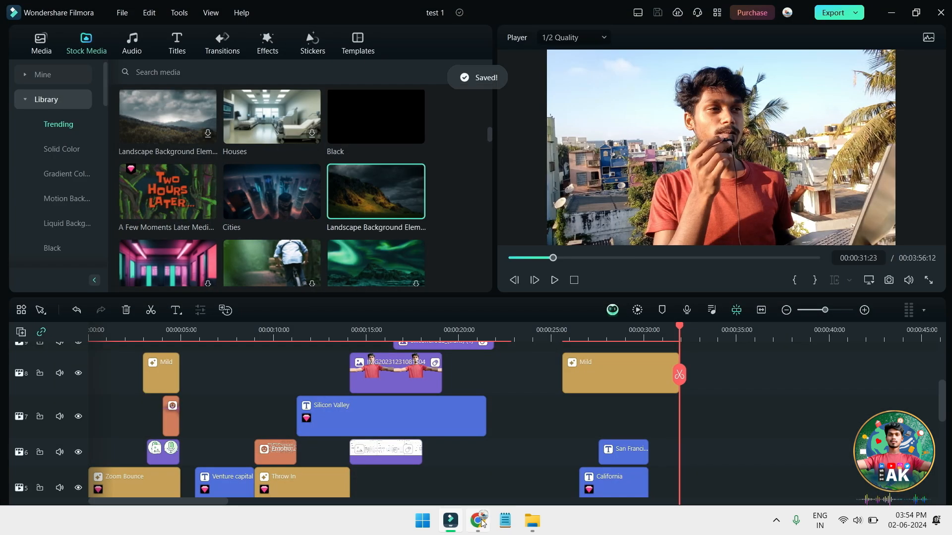
- Play the footage following the Silicon Valley title to find what the next section says
click(480, 521)
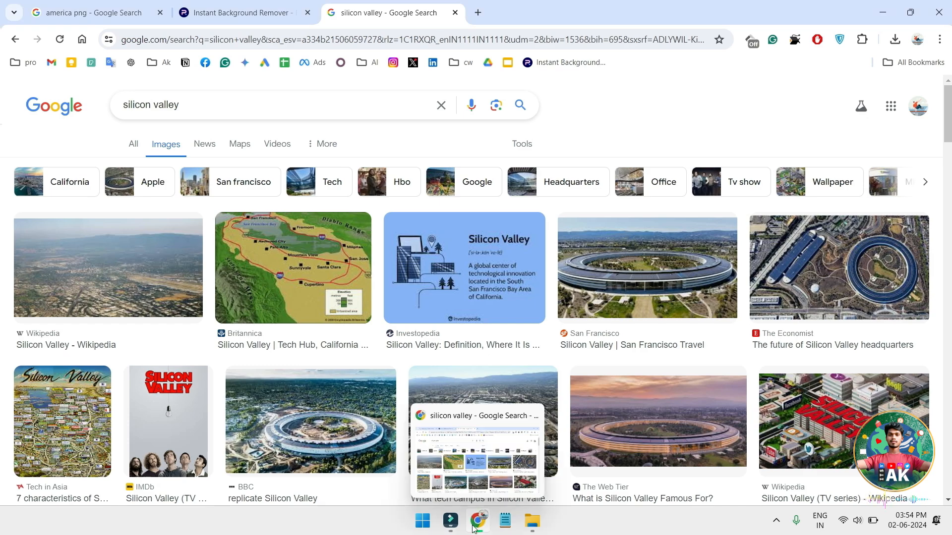
click(478, 520)
key(space)
scroll(731, 429, down, 2)
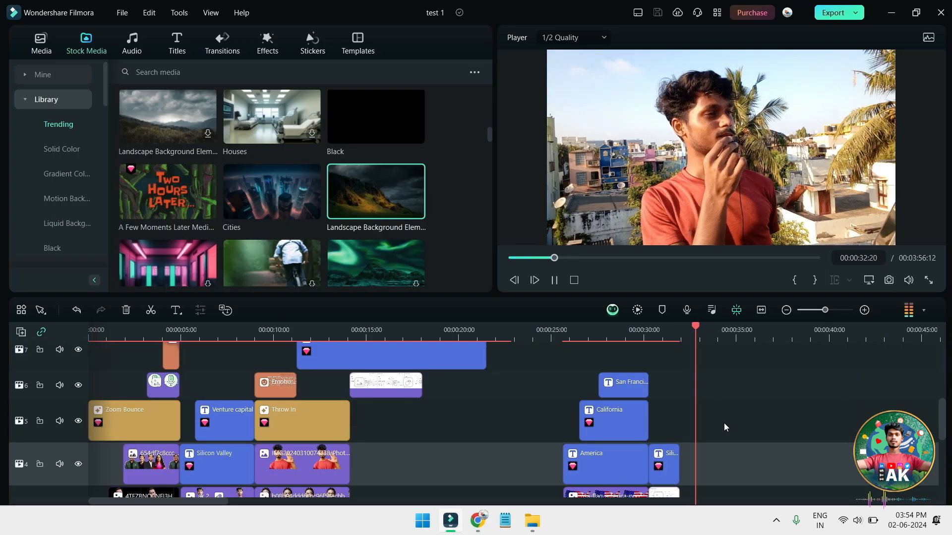
scroll(724, 423, down, 3)
drag(727, 330, 678, 331)
key(space)
key(space)
click(777, 521)
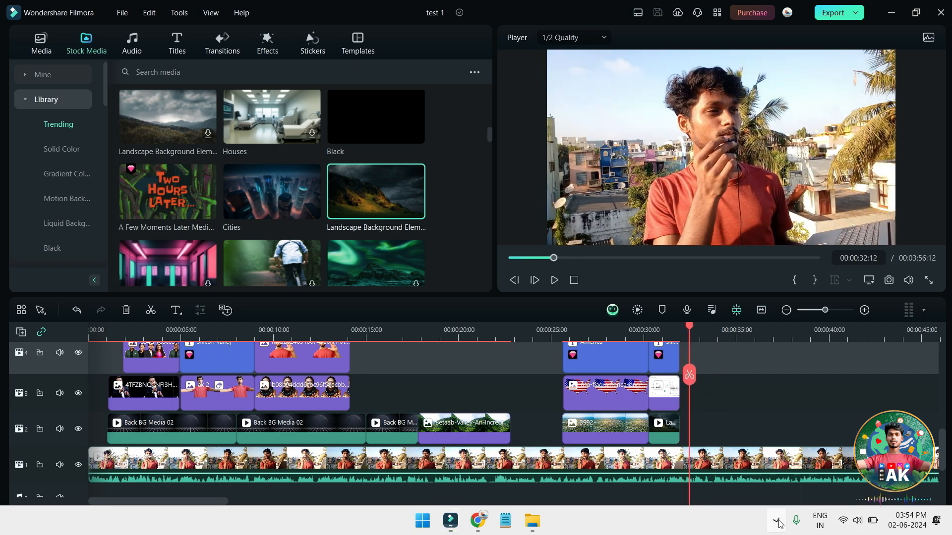
- Switch to Chrome, search Google Images for nature, and open the sunlit forest stream picture from An Darach Forest Therapy
click(480, 520)
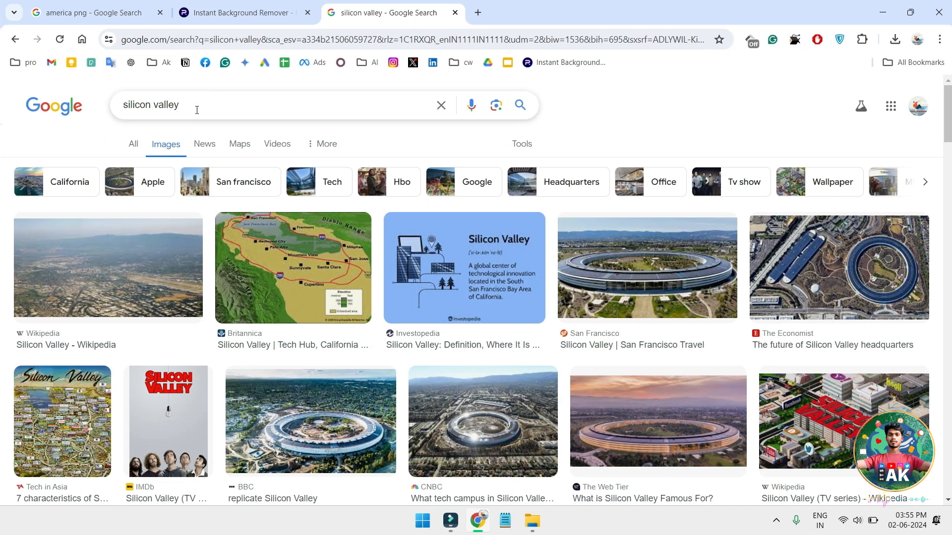
text(nature)
key(Return)
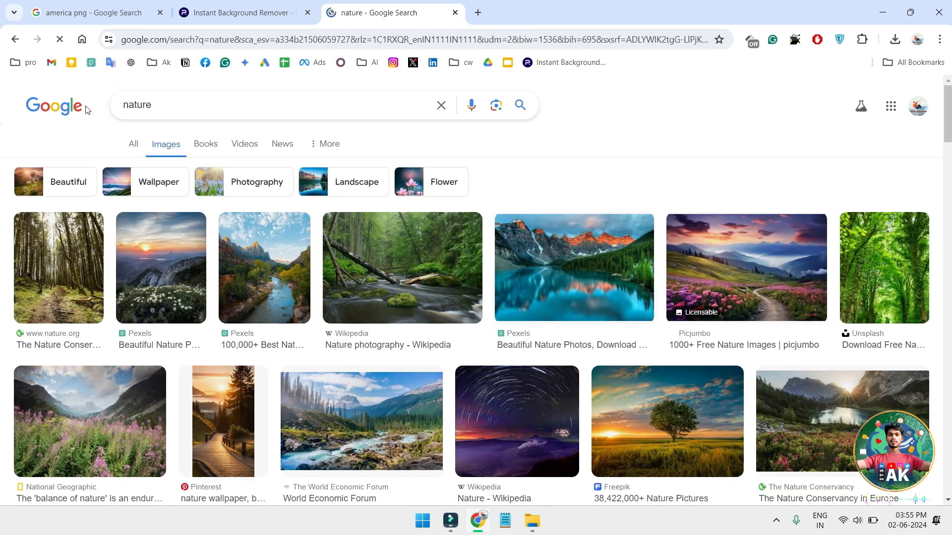
scroll(372, 318, down, 3)
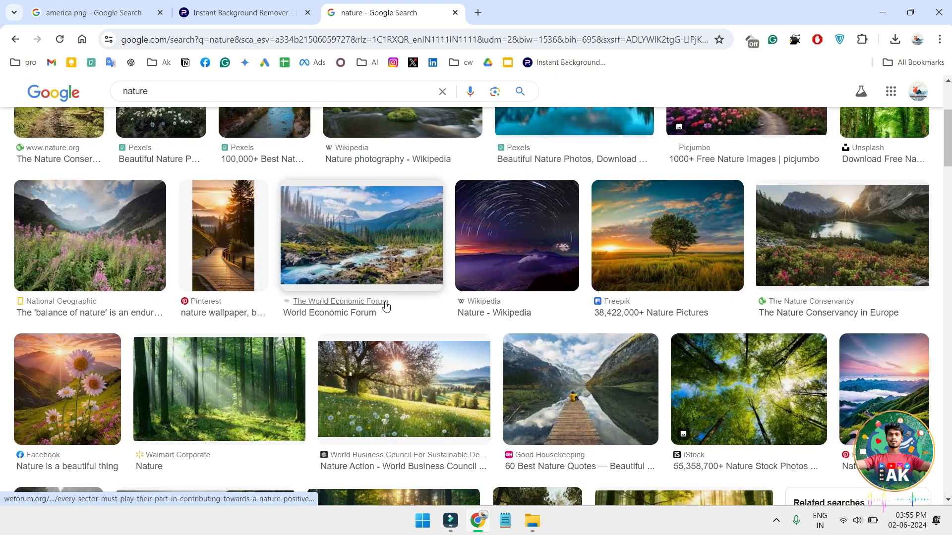
scroll(386, 306, down, 5)
click(697, 303)
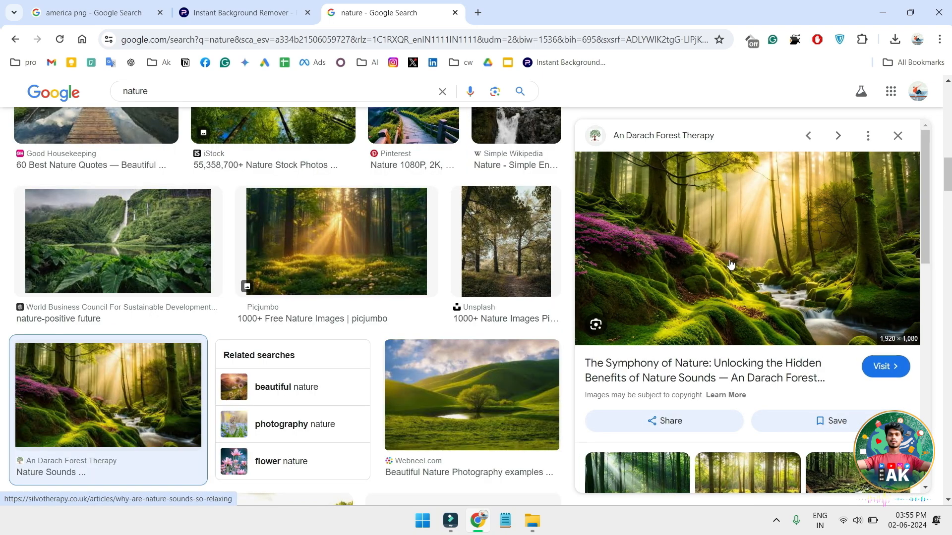
- Save the forest stream picture and place it in the Filmora timeline on track 2, directly after the landscape background
right_click(746, 270)
click(799, 203)
key(Return)
drag(568, 393, 693, 432)
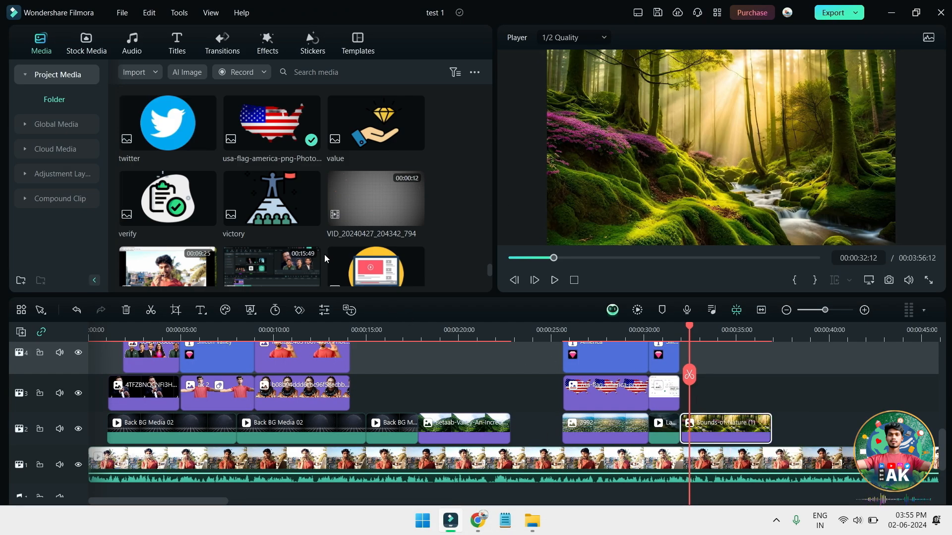
- Copy the first suited man image clip on track 3 and paste it on track 3 at the start of the forest picture
drag(691, 328, 680, 326)
key(space)
click(141, 392)
key(ctrl+v)
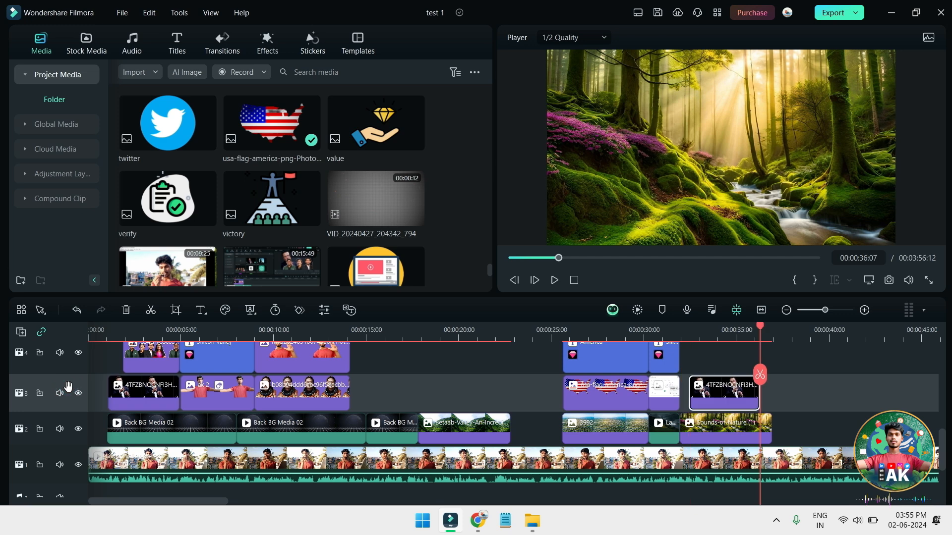
drag(690, 394, 682, 394)
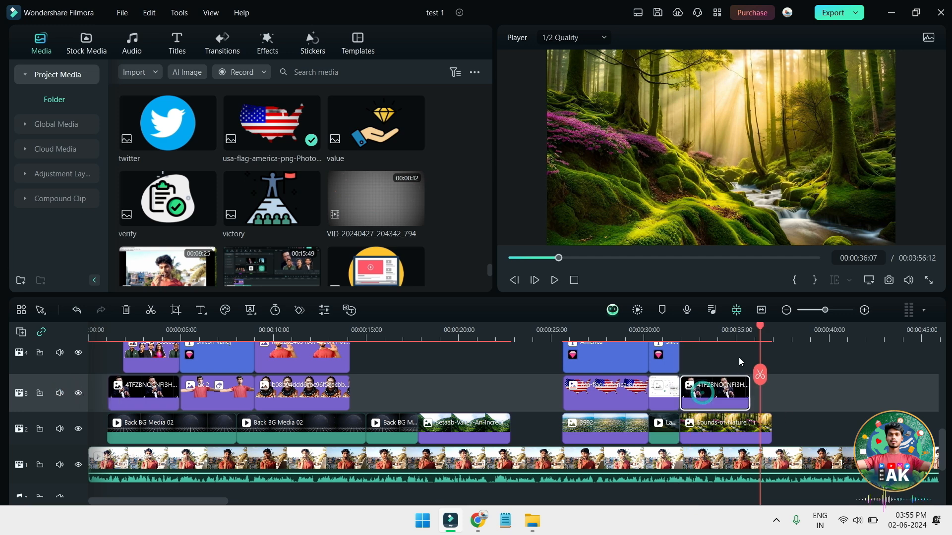
- Play the forest section from its start to check the suited man image against the speech
drag(765, 328, 686, 328)
key(space)
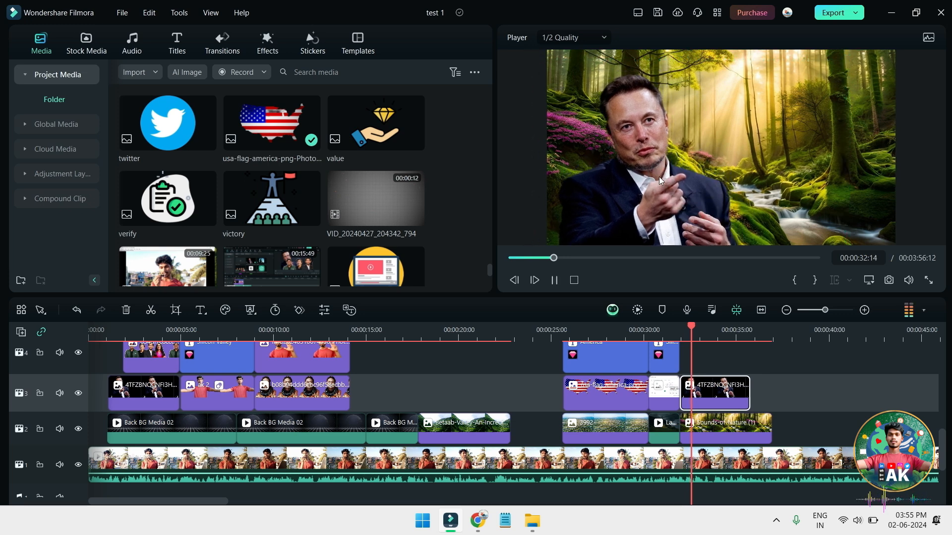
drag(701, 334, 680, 328)
key(space)
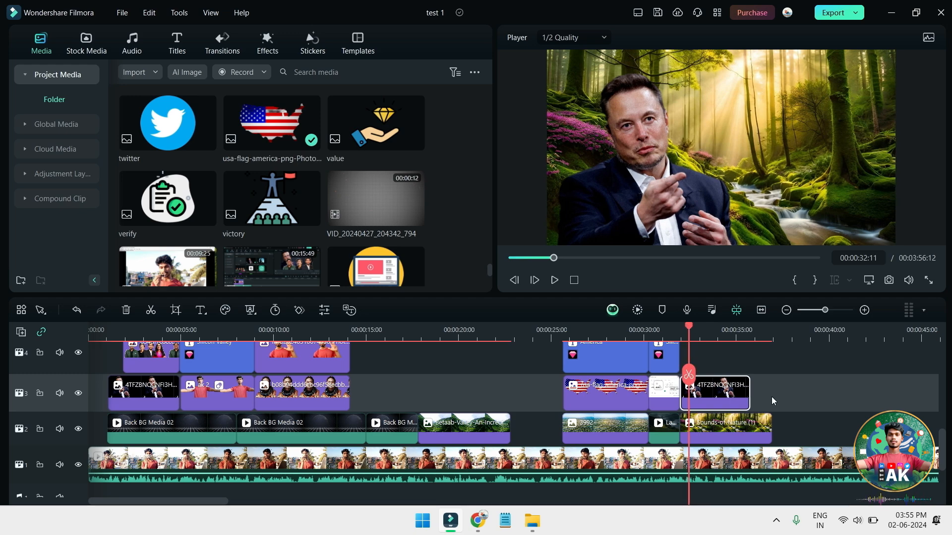
- Find the ak 2 image in the project media and place it on track 4 at the start of the forest section
scroll(390, 251, up, 10)
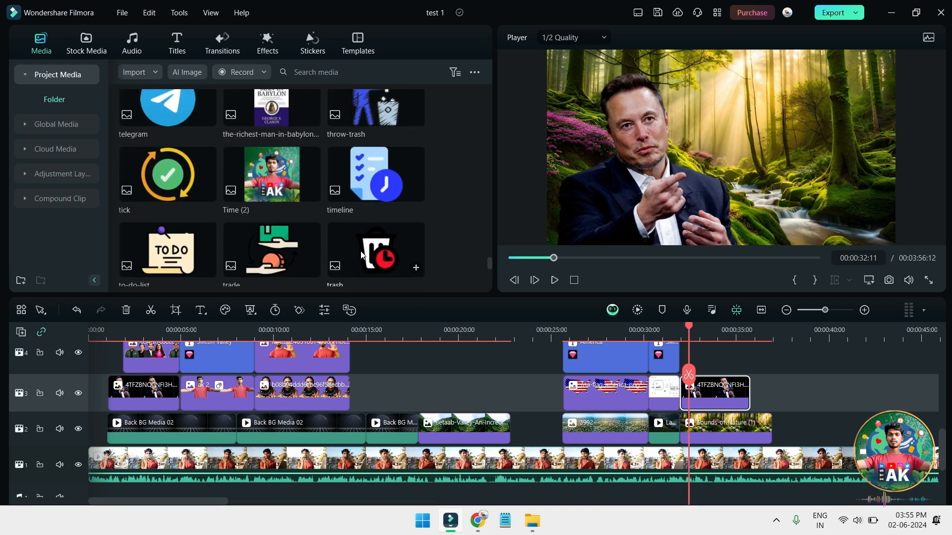
scroll(360, 251, up, 3)
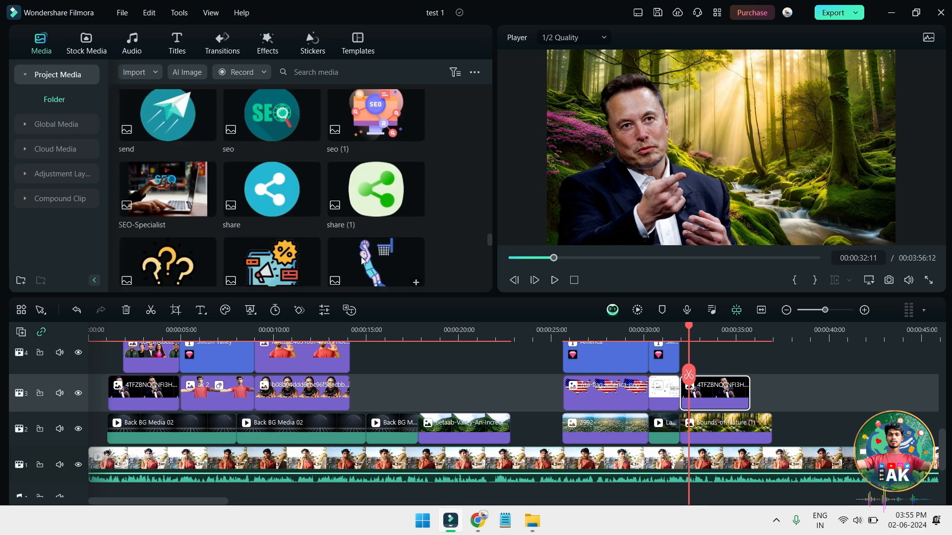
scroll(361, 256, down, 2)
scroll(314, 168, up, 10)
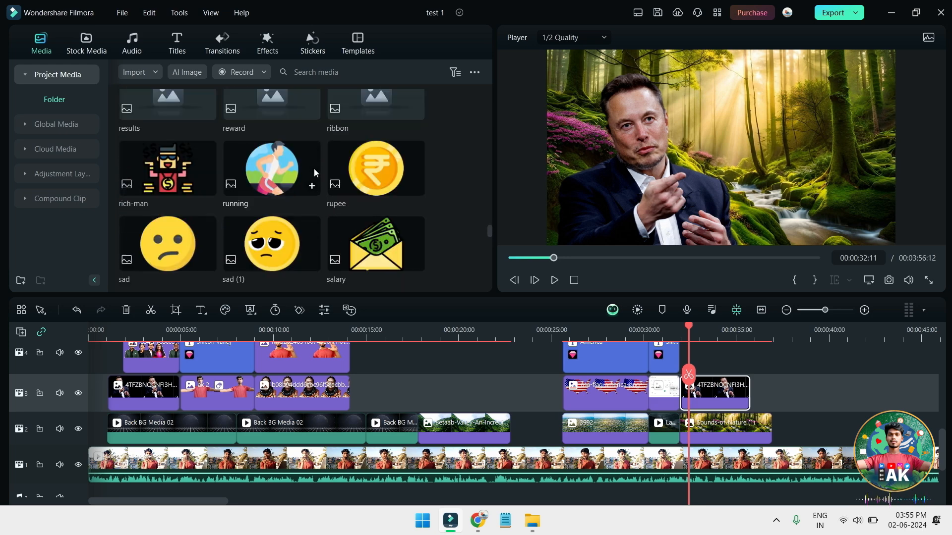
scroll(311, 169, up, 10)
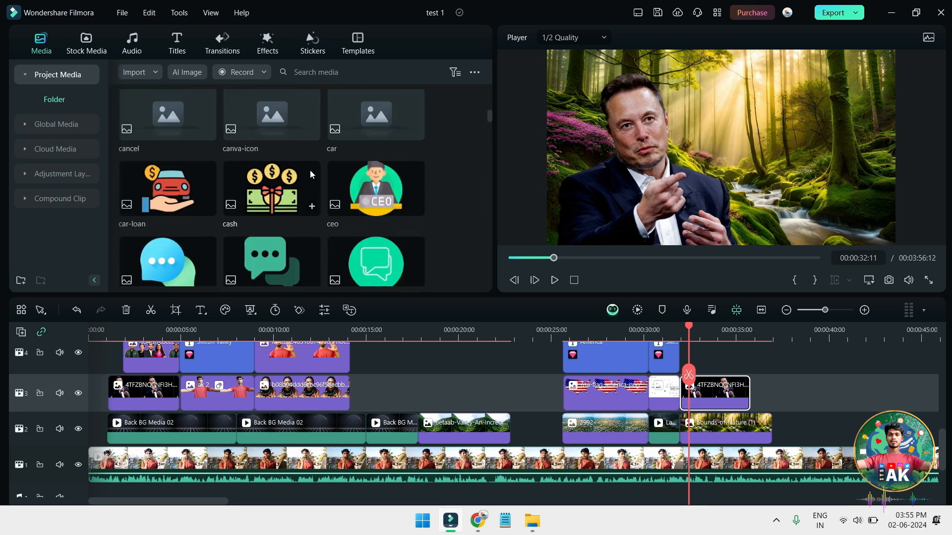
scroll(307, 182, down, 3)
drag(203, 157, 675, 368)
- Enlarge the ak 2 cutout in the preview and position it in the lower right of the frame
drag(742, 193, 829, 245)
drag(636, 103, 593, 67)
drag(811, 180, 905, 219)
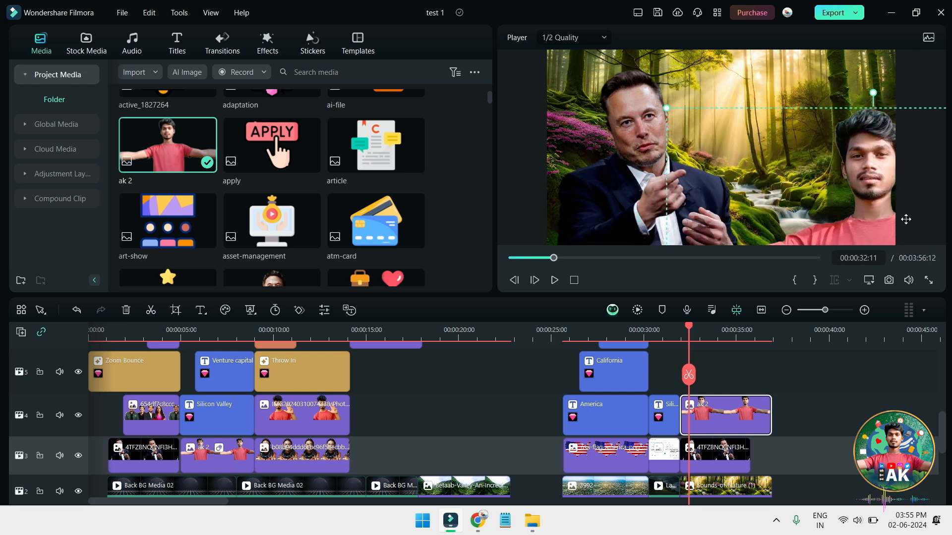
- Shift the suited man slightly down and left in the frame, and move his clip to track 4 beyond the ak 2 clip
drag(631, 186, 622, 195)
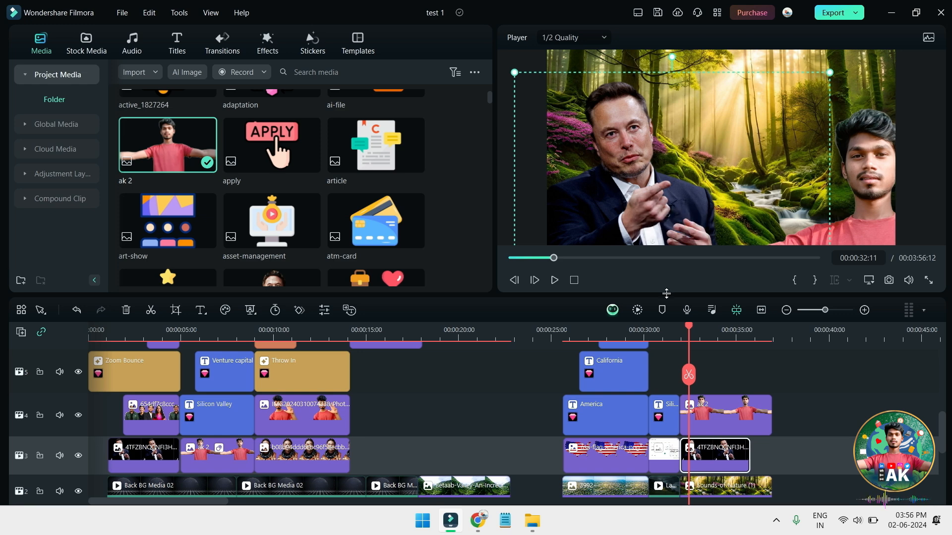
drag(715, 467, 823, 415)
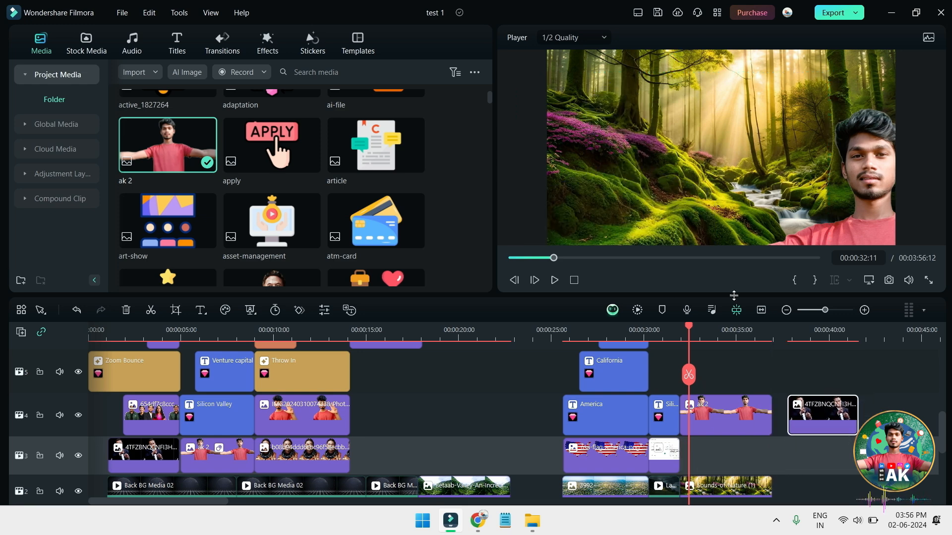
- Search the stickers for world and place Planets Pack Element 03 Earth on track 3 at the start of the forest section
click(85, 44)
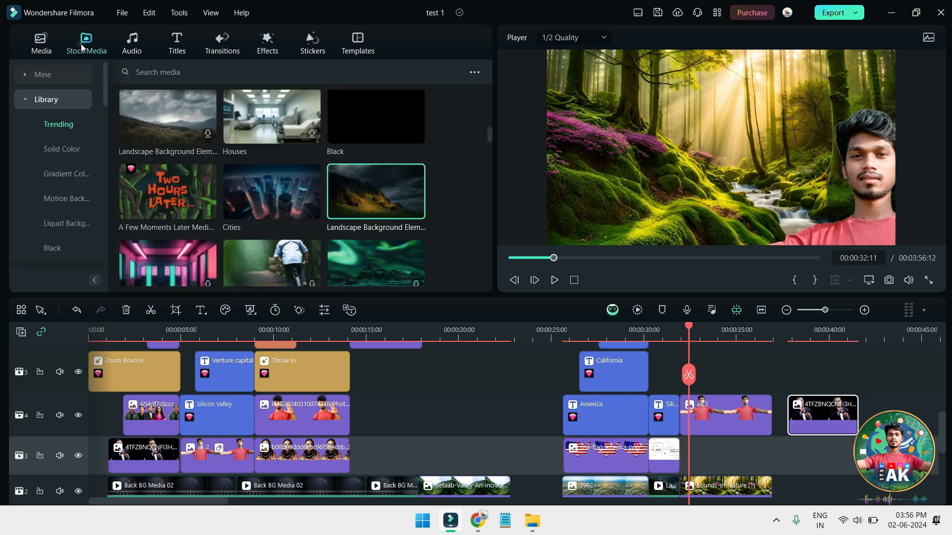
click(141, 45)
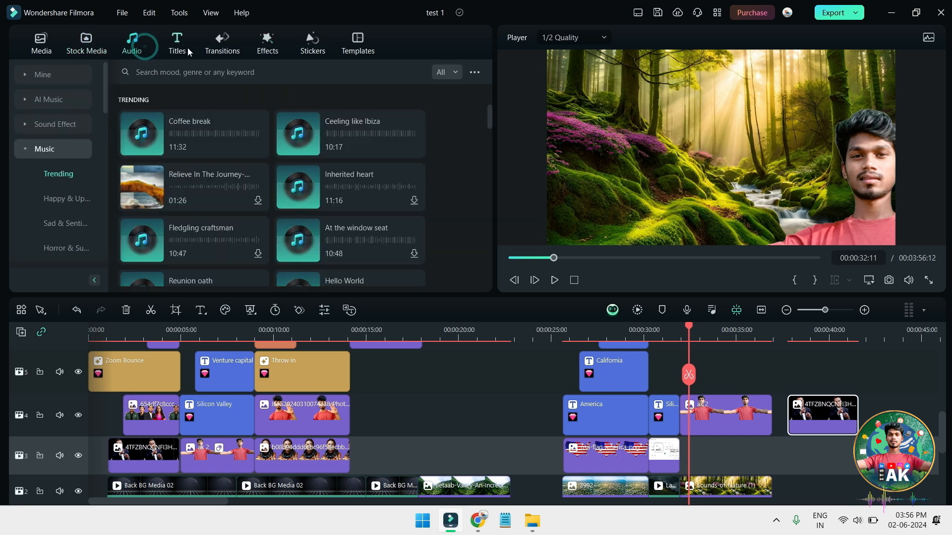
click(301, 48)
click(250, 73)
text(world)
key(Return)
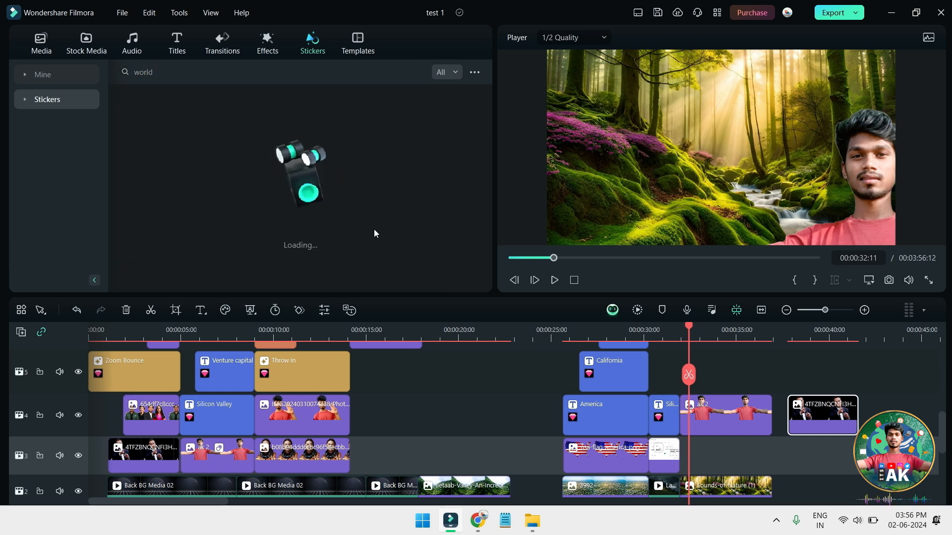
scroll(724, 424, down, 1)
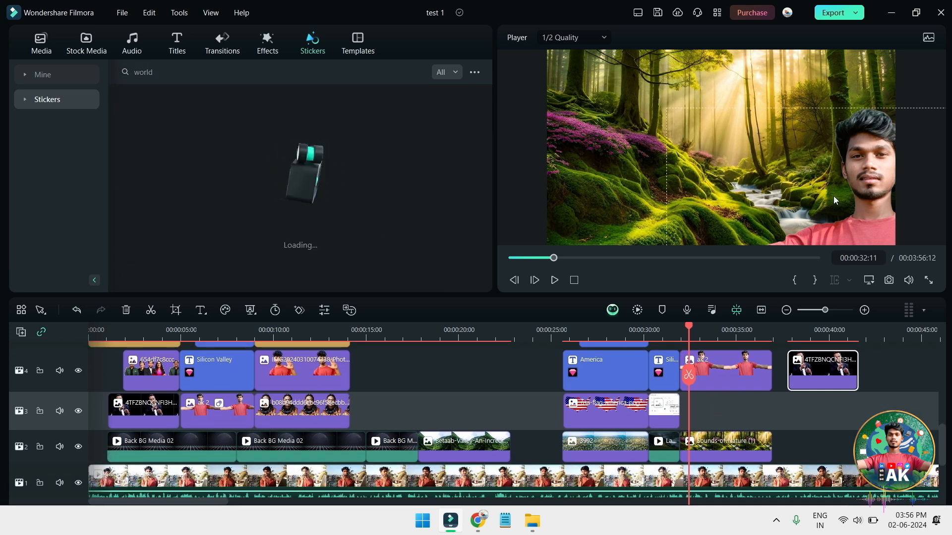
drag(862, 176, 846, 171)
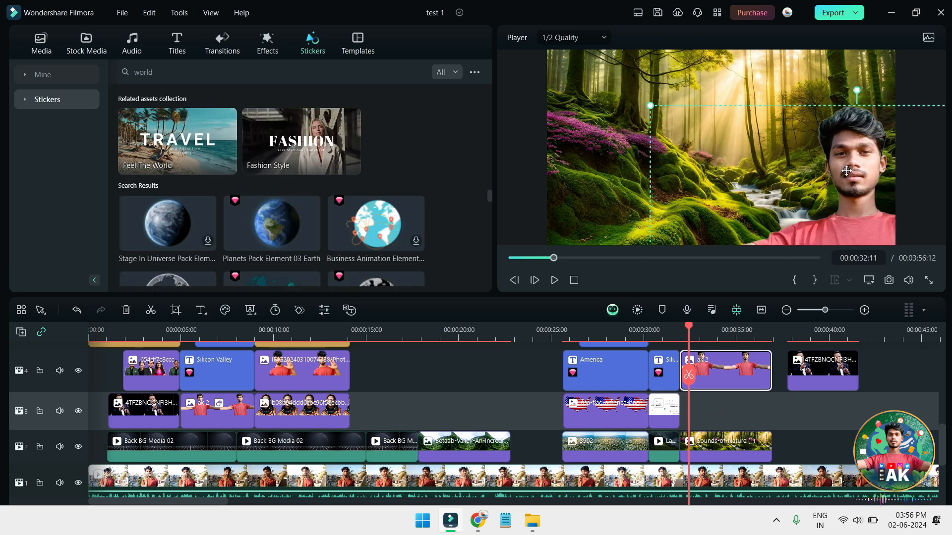
drag(269, 230, 680, 413)
- Resize and arrange the Earth sticker on the left of the frame and the enlarged ak 2 cutout on the right
mouse_move(723, 199)
mouse_down()
mouse_move(676, 198)
mouse_move(714, 189)
mouse_up()
key(ctrl+z)
drag(726, 136, 676, 92)
drag(750, 58, 739, 69)
drag(667, 141, 672, 132)
drag(581, 140, 589, 120)
drag(793, 169, 781, 184)
drag(642, 112, 601, 89)
mouse_move(831, 201)
mouse_down()
mouse_move(845, 248)
mouse_move(855, 208)
mouse_move(844, 213)
mouse_up()
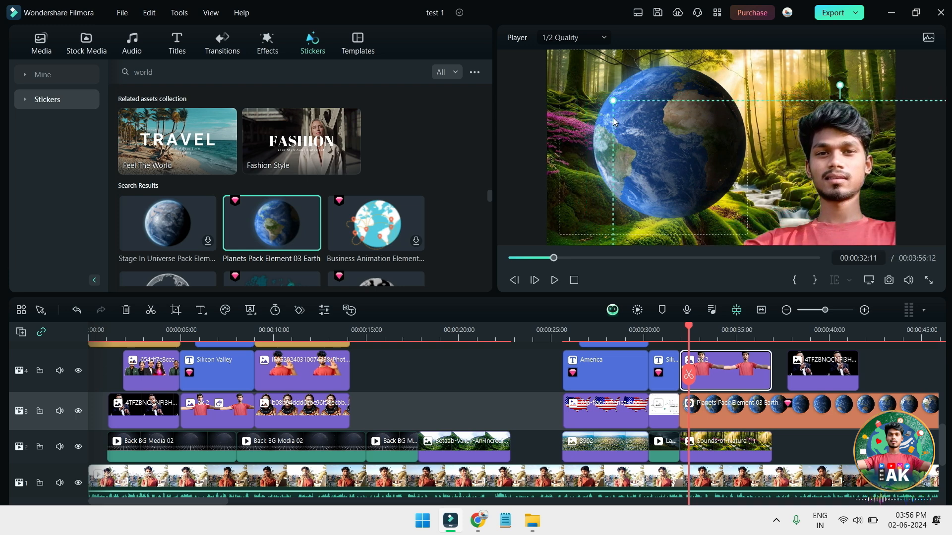
- Play the Earth and ak 2 composition from the start of the forest section to check its look and timing
key(space)
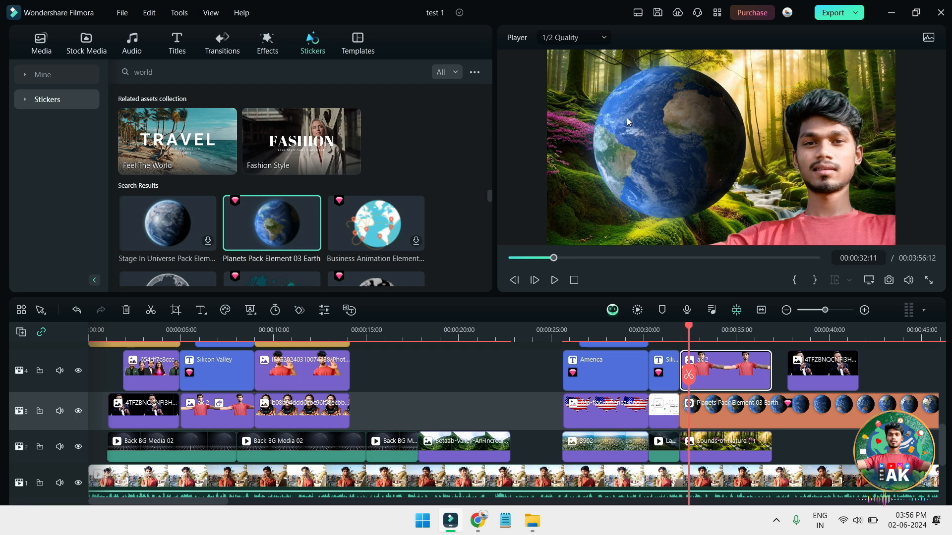
key(space)
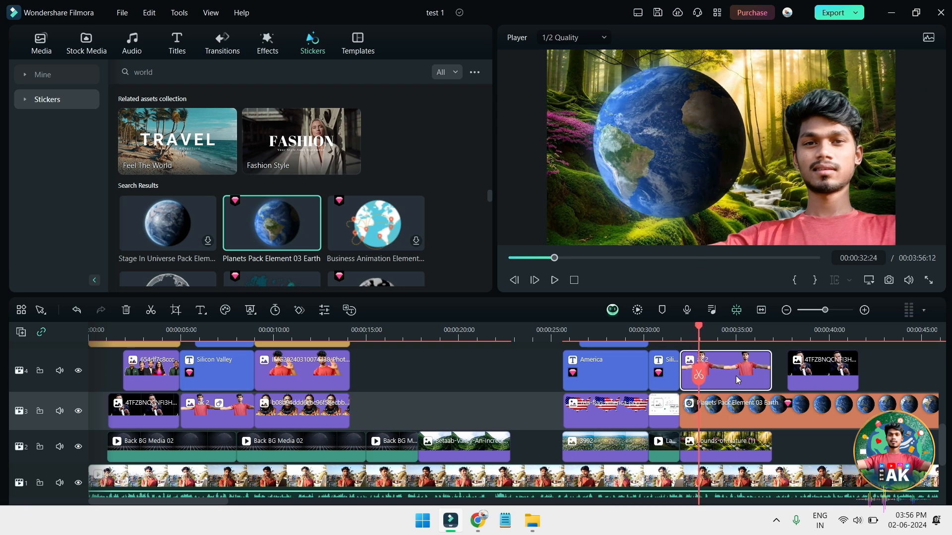
click(678, 322)
key(space)
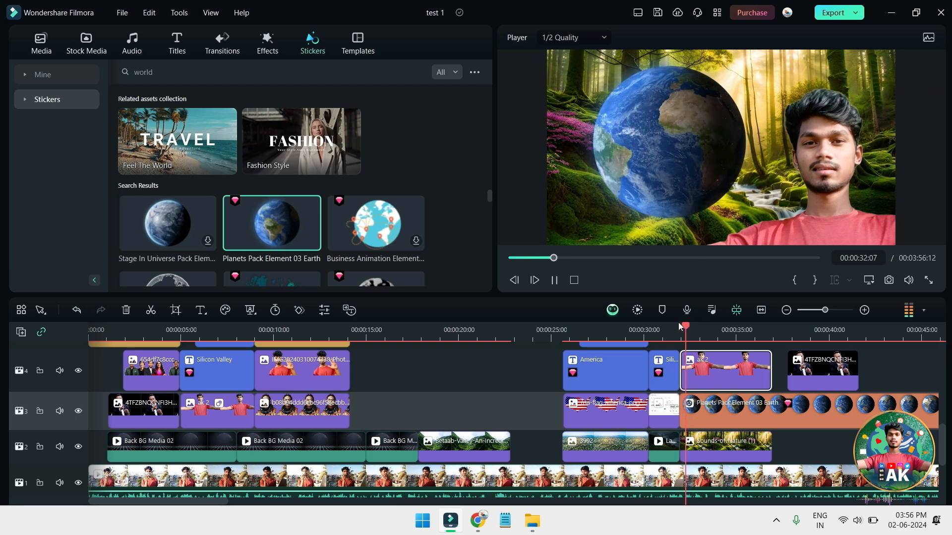
key(space)
- Try the Jump In effect on track 5 above the ak 2 clip, preview it, and delete it
scroll(724, 396, up, 3)
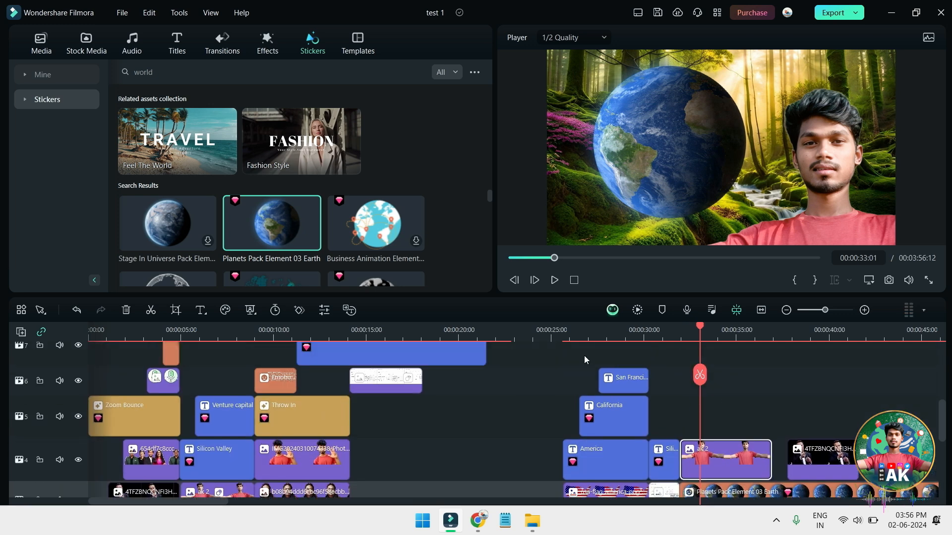
click(266, 45)
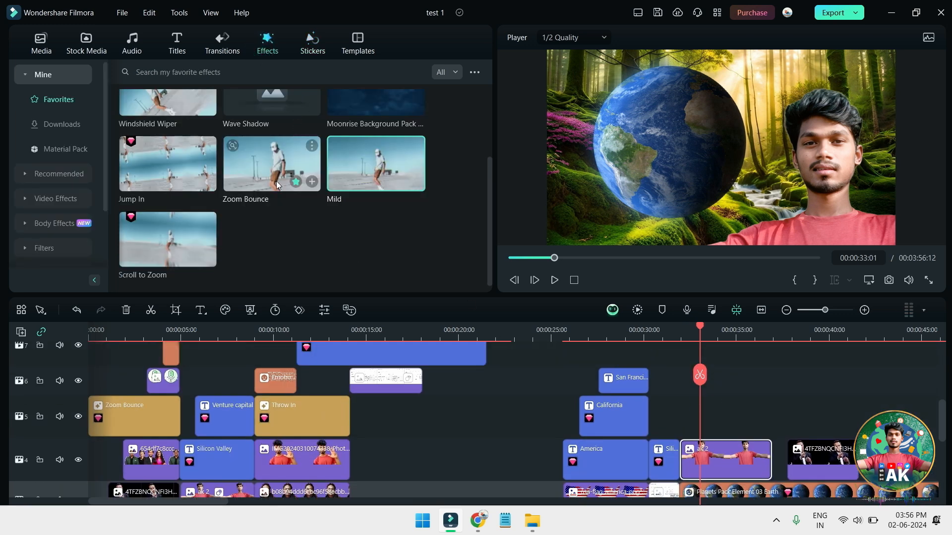
drag(194, 169, 681, 416)
key(space)
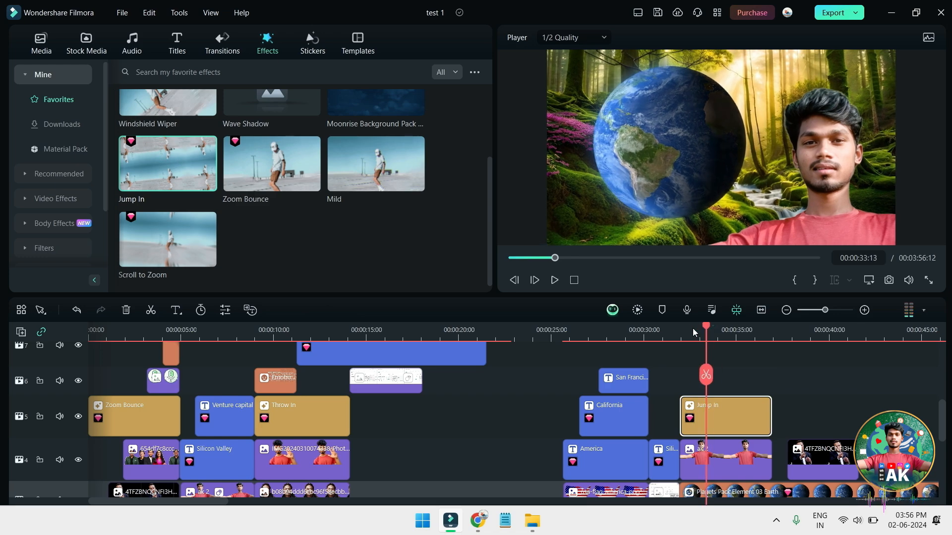
click(679, 328)
key(space)
key(Delete)
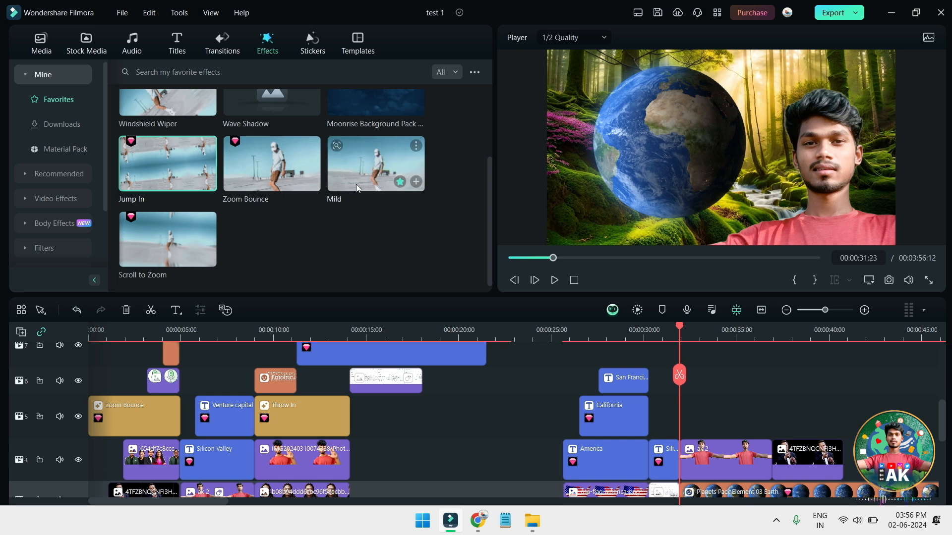
- Add the Throw In effect on track 5 above the start of the ak 2 clip and preview it
scroll(262, 213, up, 2)
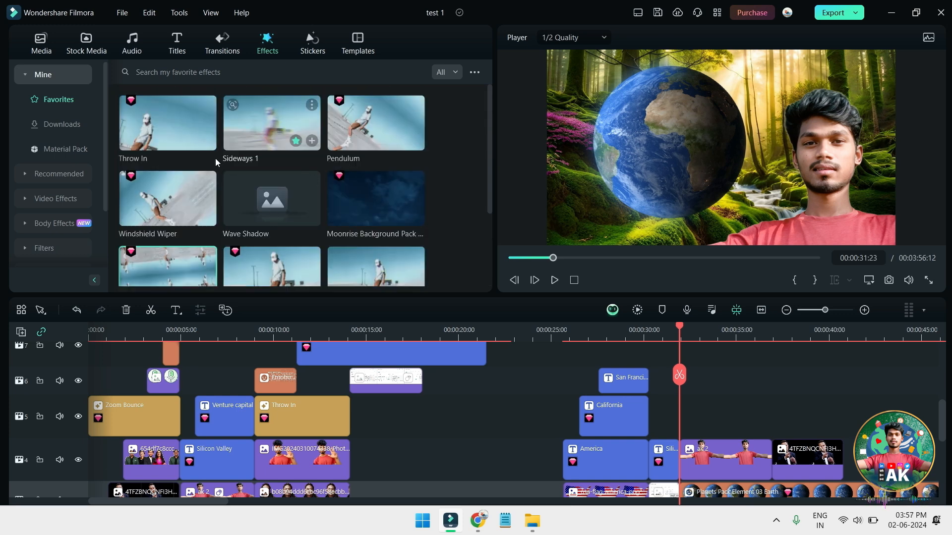
drag(154, 133, 680, 418)
key(space)
key(space)
scroll(716, 424, down, 1)
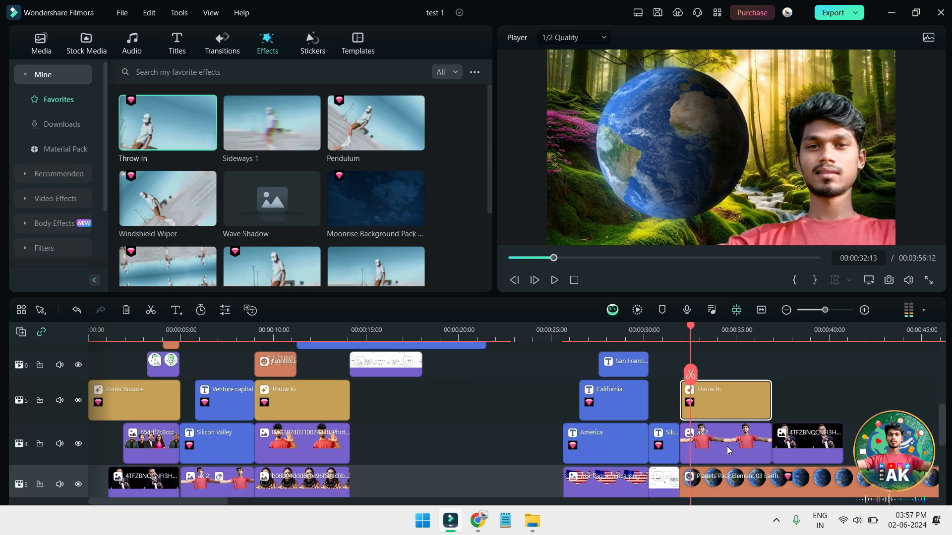
- Apply the To the Left 1 animation to the ak 2 clip on track 4 and preview its entrance
double_click(726, 446)
click(319, 178)
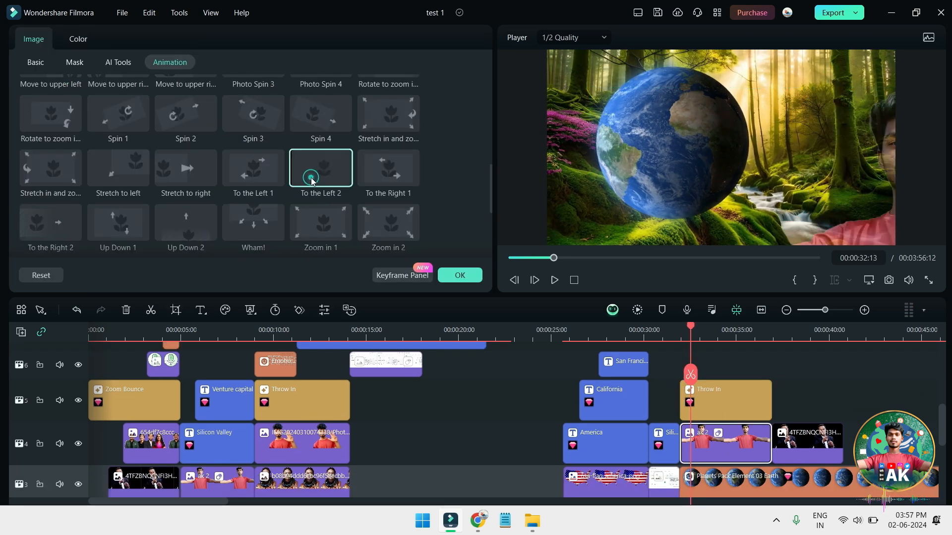
click(263, 173)
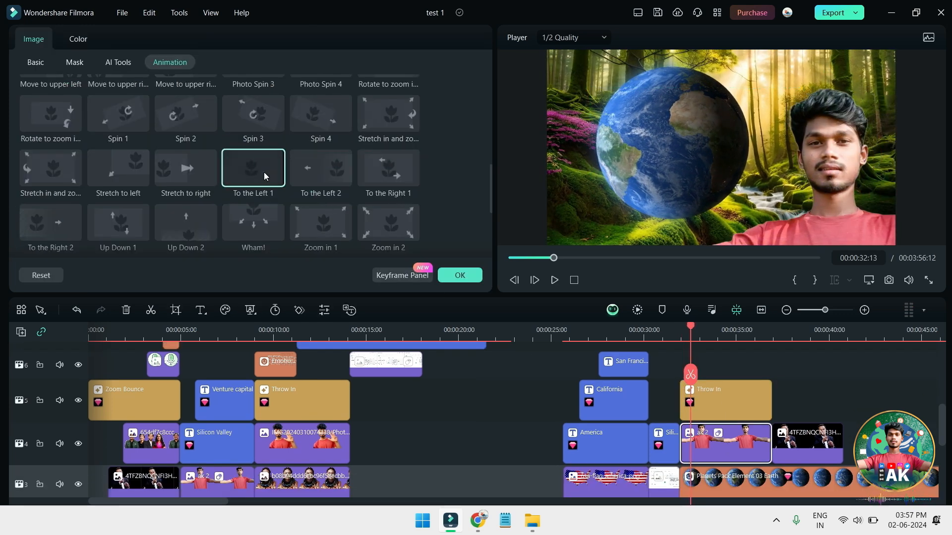
drag(696, 325, 681, 327)
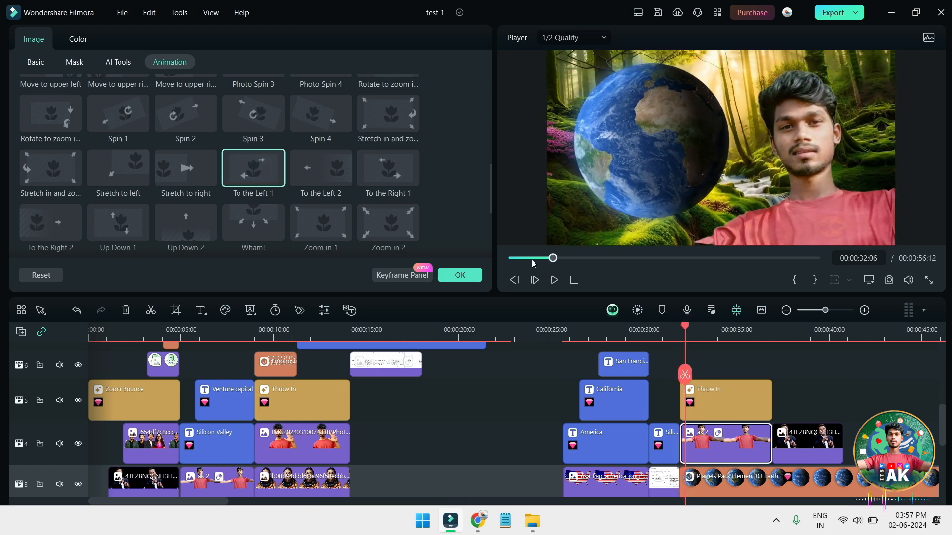
click(464, 275)
- Add the Kung Fu Heat sticker on track 6 above the start of the Throw In effect and preview it
click(314, 50)
drag(167, 137, 681, 381)
click(682, 339)
key(space)
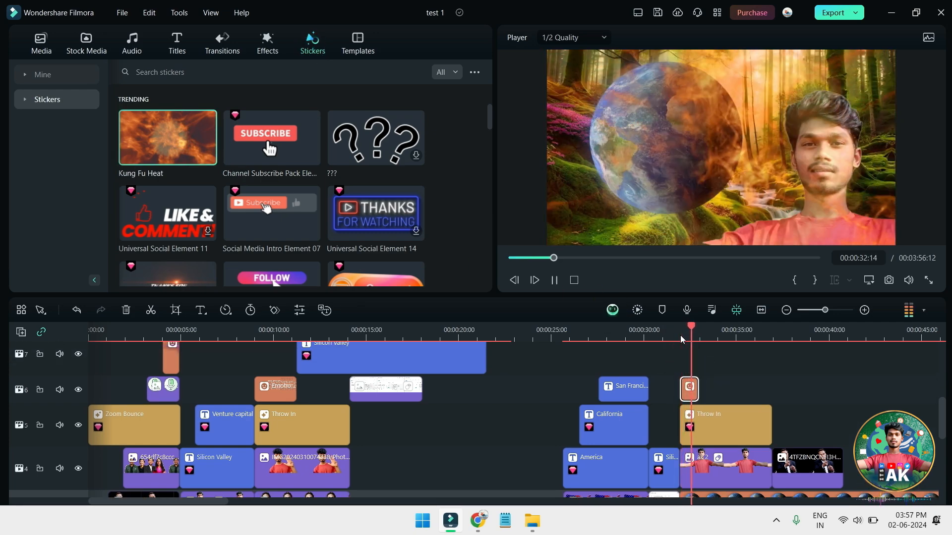
key(space)
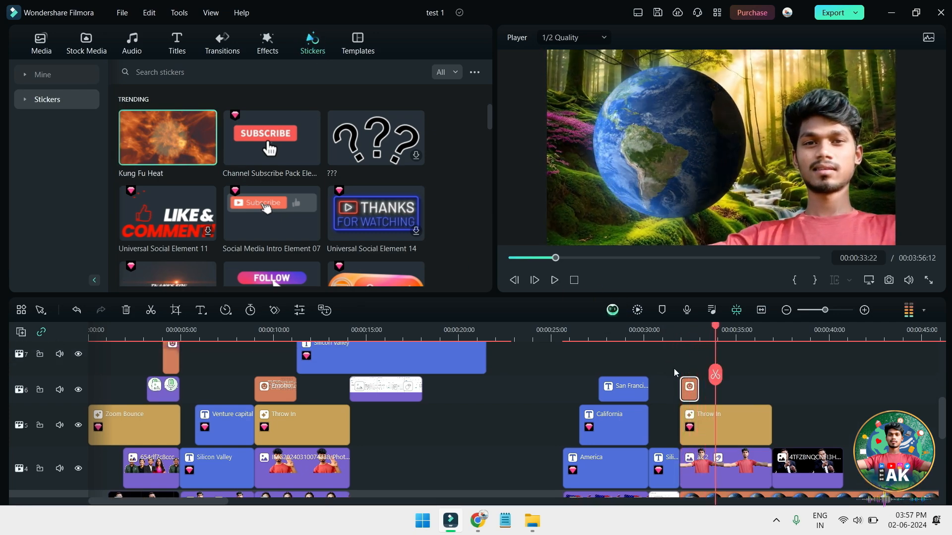
- Add the favorite Mild effect on track 6 at 00:00:33:22, after the Kung Fu Heat sticker, and play it
click(265, 45)
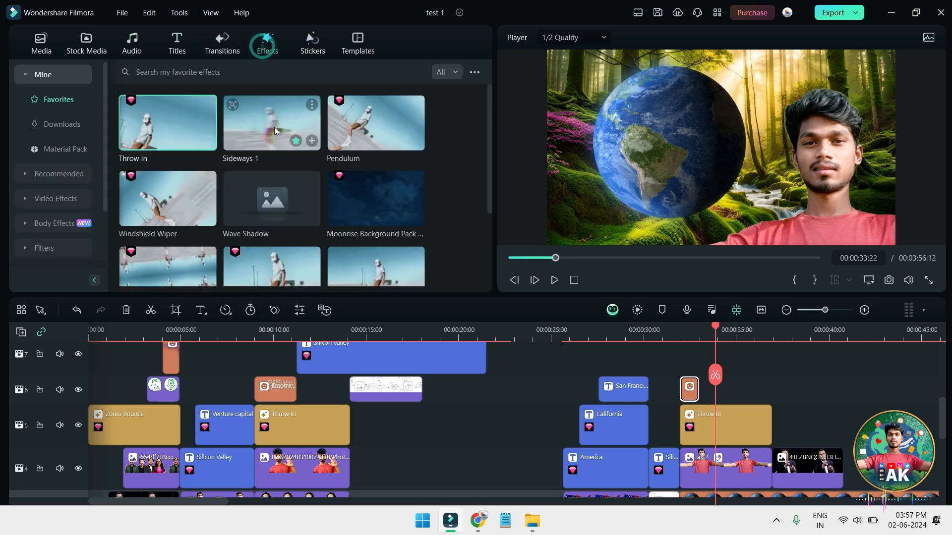
scroll(266, 200, down, 4)
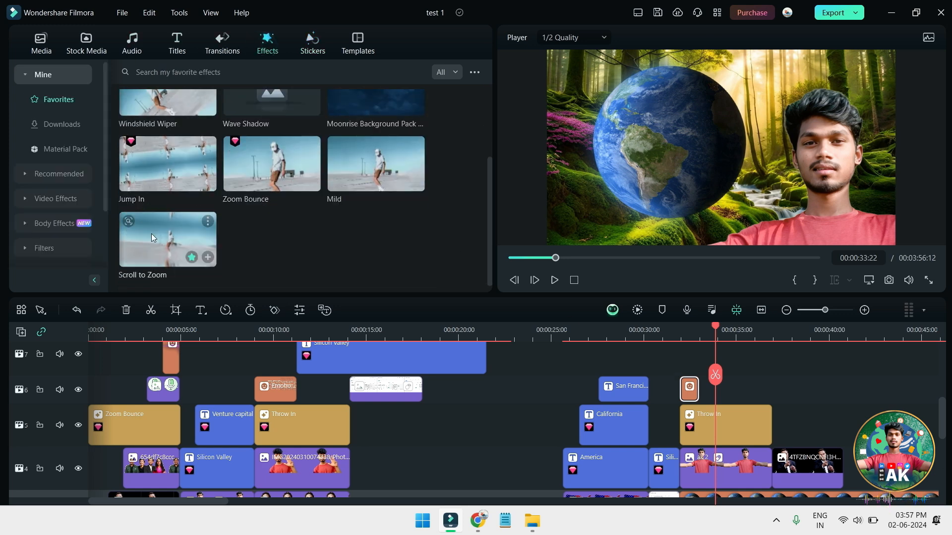
drag(362, 183, 716, 385)
key(space)
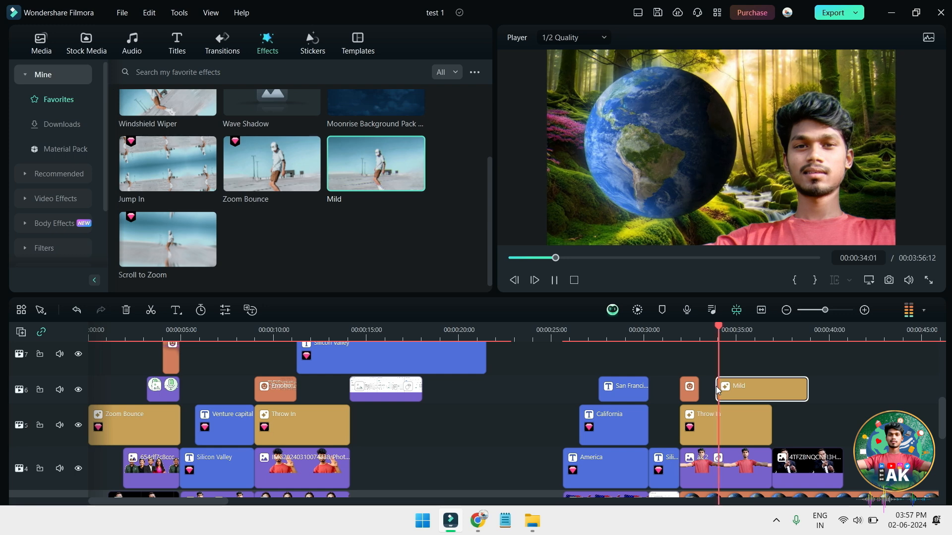
- Shift the Mild effect earlier on track 6 to start at about 33 seconds, and replay to check its timing
drag(738, 395, 721, 394)
click(700, 328)
drag(741, 397, 735, 397)
drag(715, 328, 699, 329)
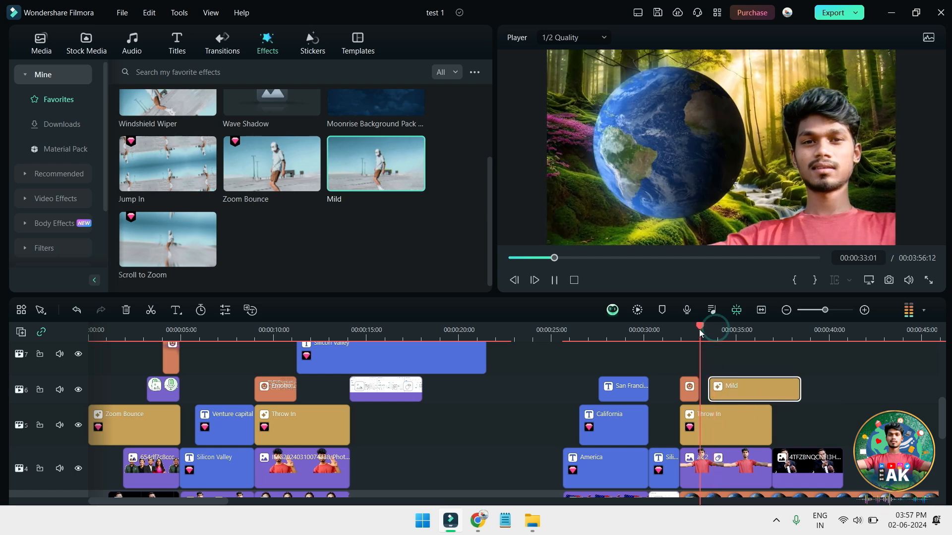
drag(740, 388, 729, 393)
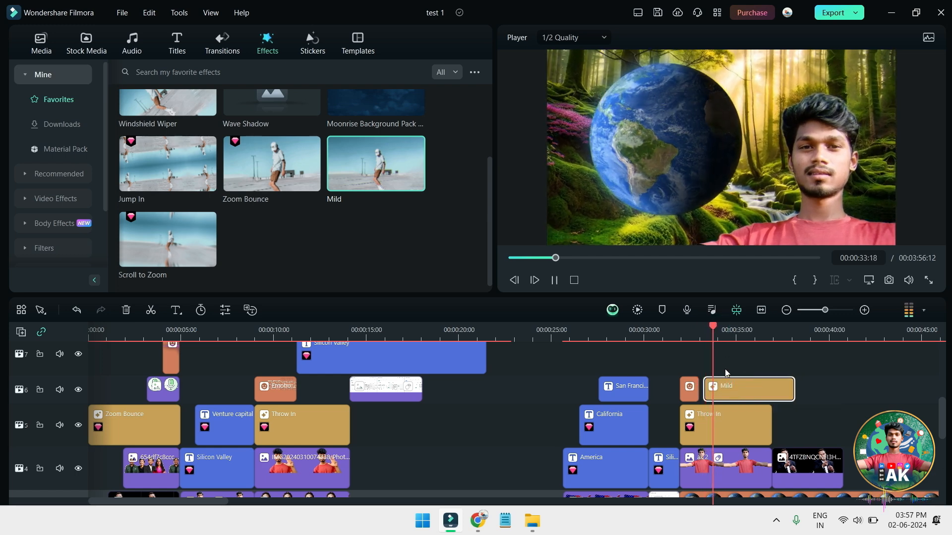
key(space)
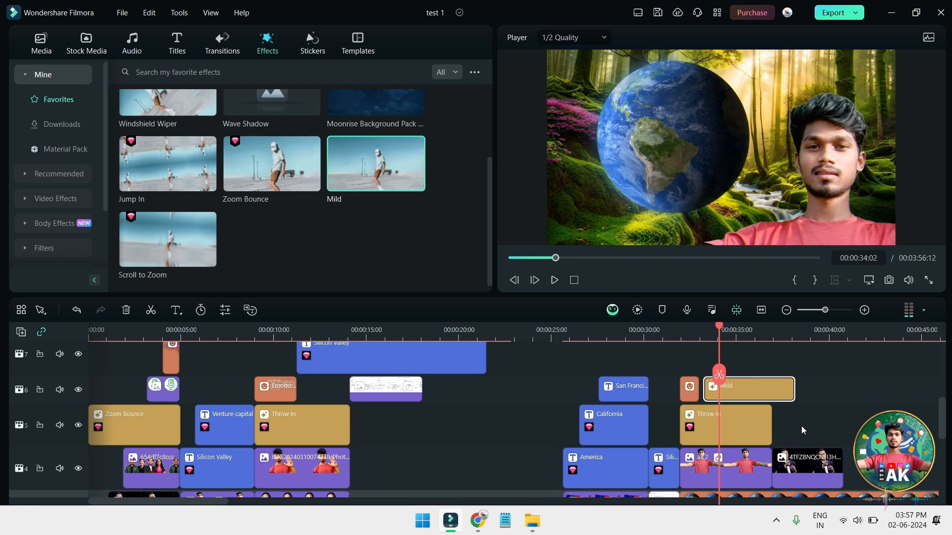
- Move the Mild effect up to track 7 and place the suited man's cutout clip on track 6 at 00:00:34:02
drag(744, 385, 744, 363)
drag(797, 460, 758, 396)
key(space)
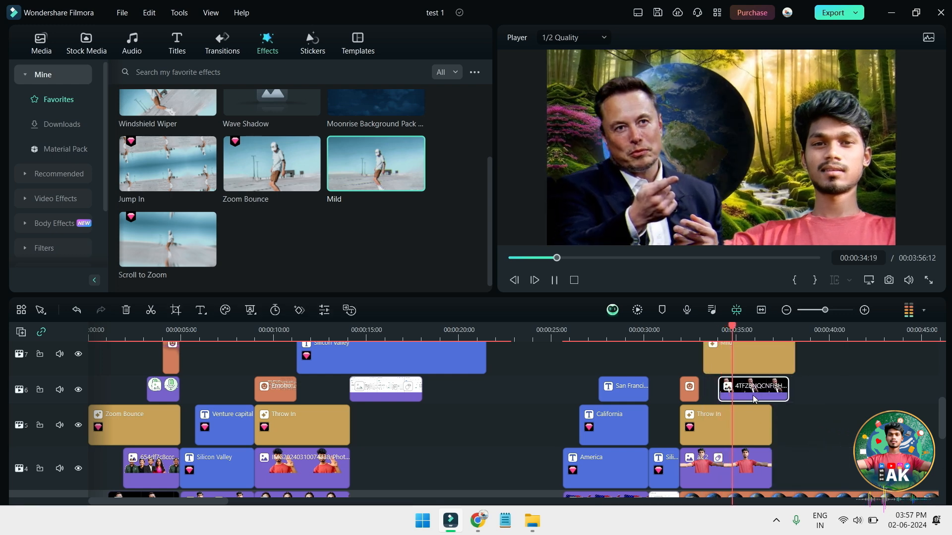
- Replay the start of the suited man's cutout clip and step the playhead frame by frame to check its timing
drag(728, 327, 722, 327)
key(space)
key(space)
key(Left)
key(Left)
key(Left)
key(Left)
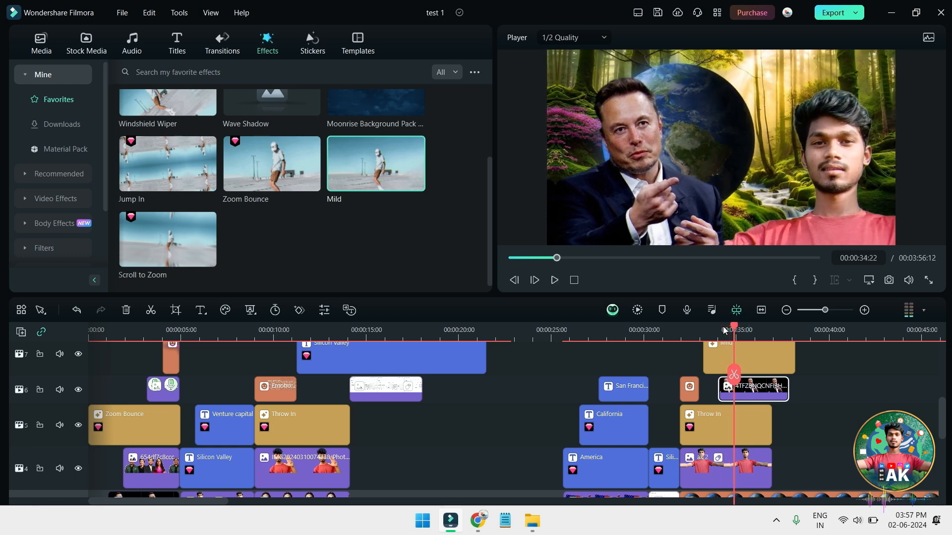
- Copy the short Silicon Valley title ending near 32 seconds on track 4 and paste it at 00:00:34:19
scroll(577, 441, up, 3)
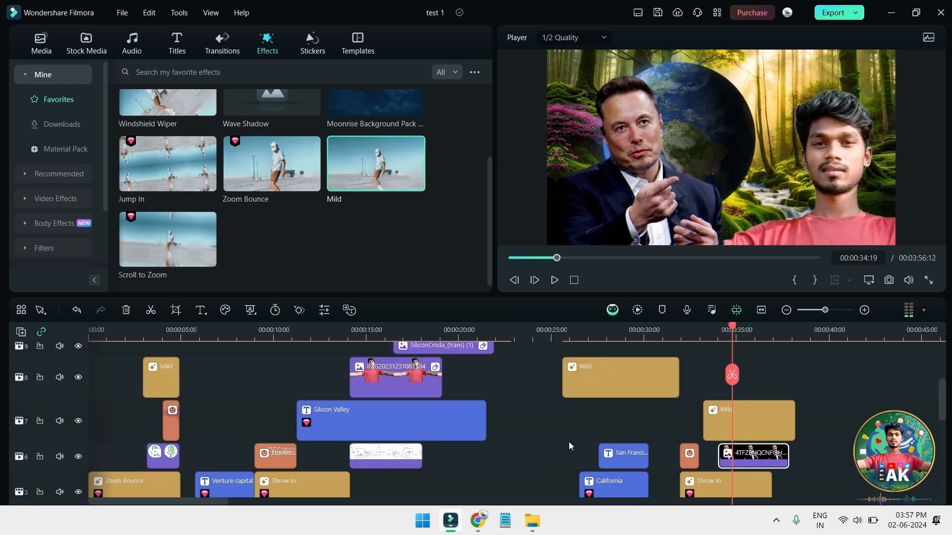
scroll(446, 429, down, 5)
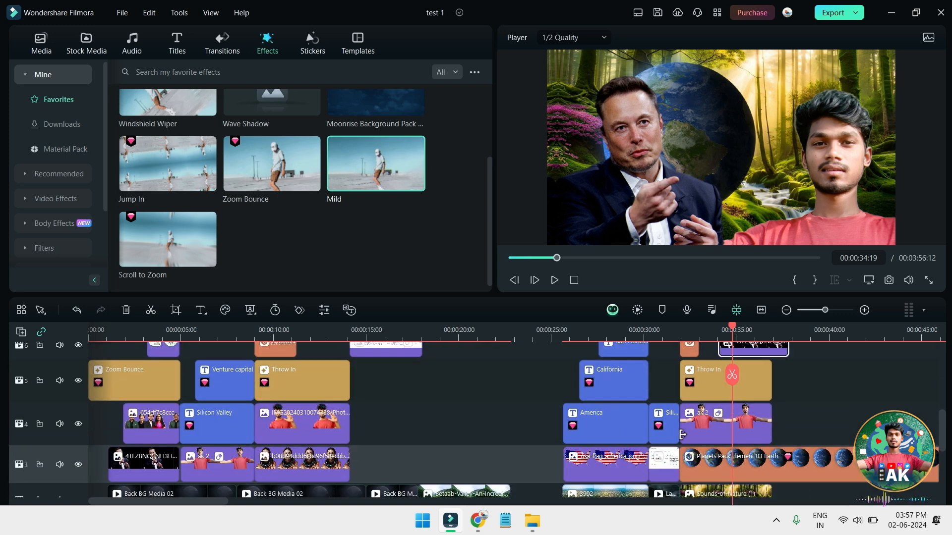
click(663, 423)
scroll(662, 424, up, 1)
scroll(669, 424, up, 3)
drag(781, 437, 767, 410)
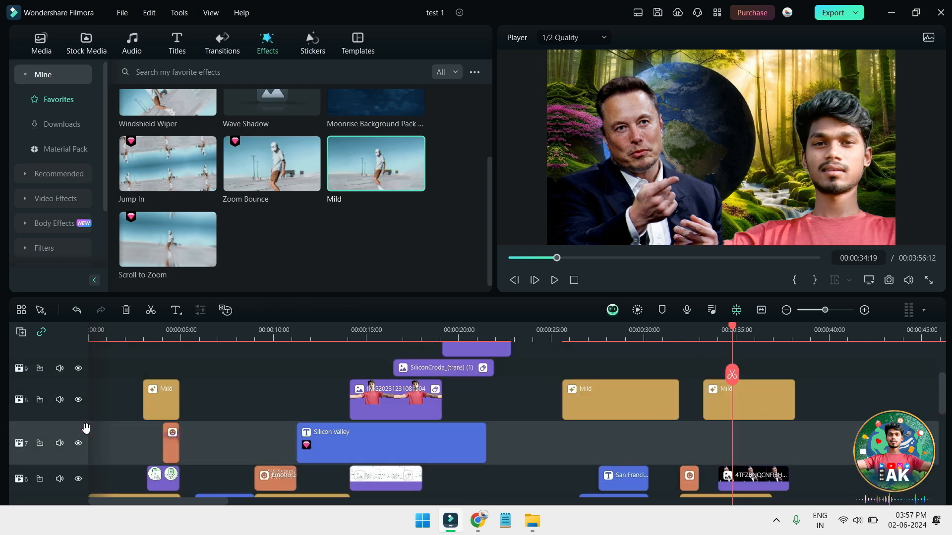
scroll(598, 461, down, 2)
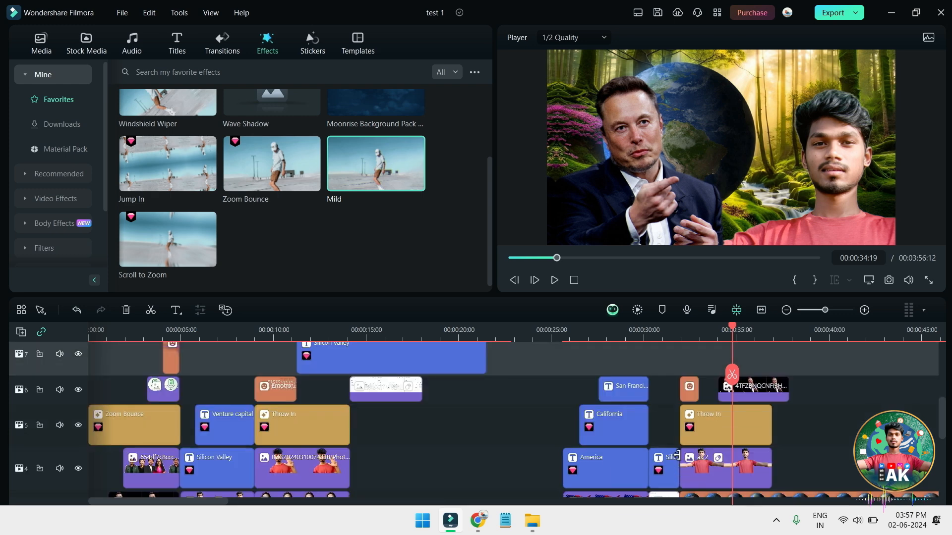
click(662, 468)
key(ctrl+c)
key(ctrl+v)
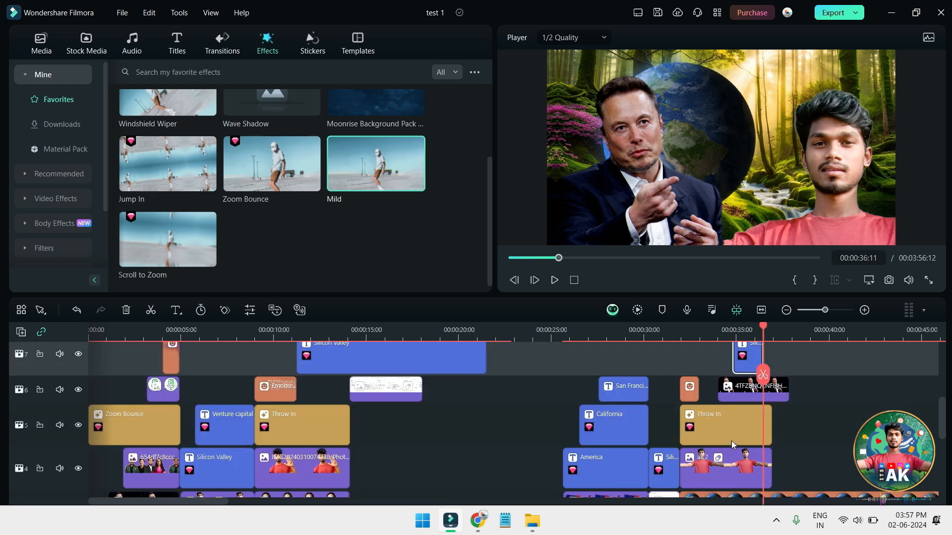
- Tilt the pasted Silicon Valley title diagonally upward, shrink it slightly, and place it over the Earth between the two men
scroll(727, 442, up, 2)
drag(763, 337, 737, 331)
key(space)
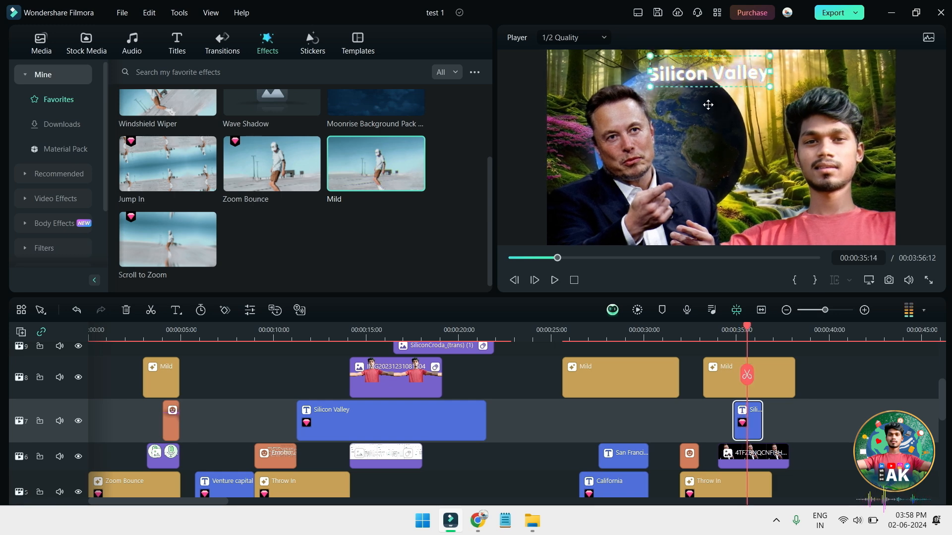
click(771, 128)
drag(721, 109, 703, 116)
drag(773, 78, 747, 89)
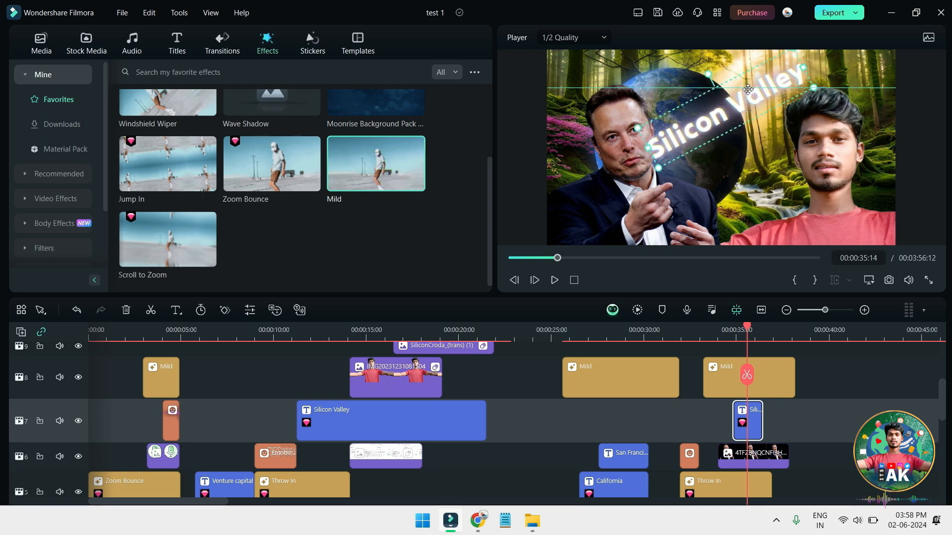
drag(813, 87, 791, 93)
drag(711, 109, 726, 102)
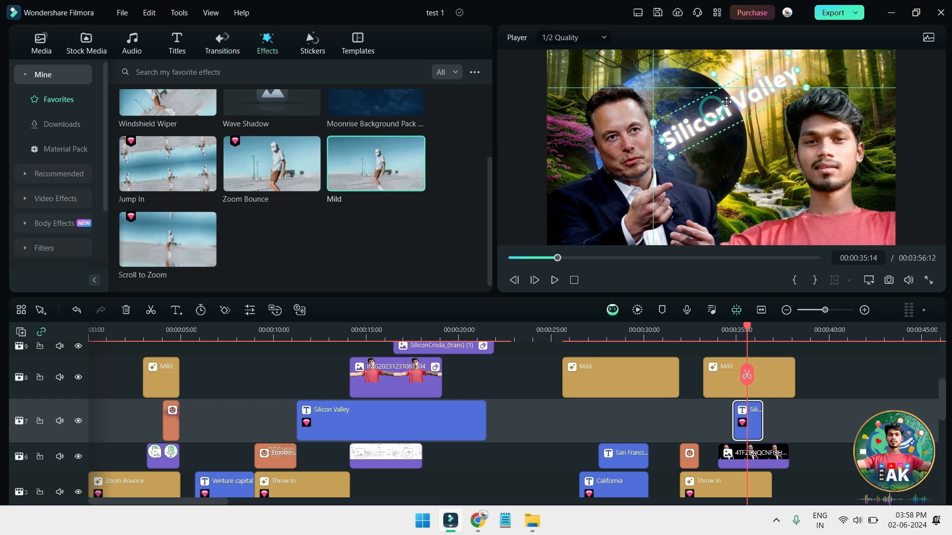
- Extend the pasted Silicon Valley title, the image clip on track 6 and the ak 2 clip to about 38 seconds
key(space)
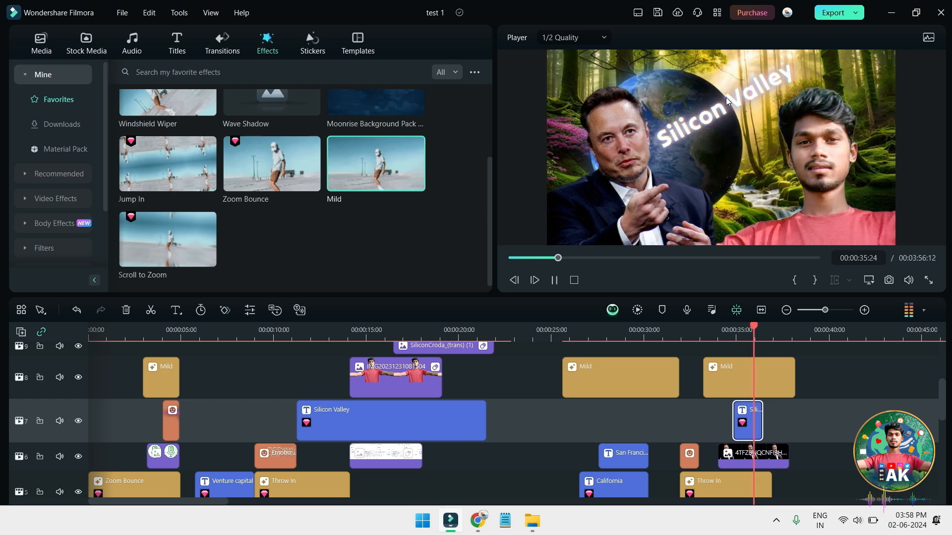
key(space)
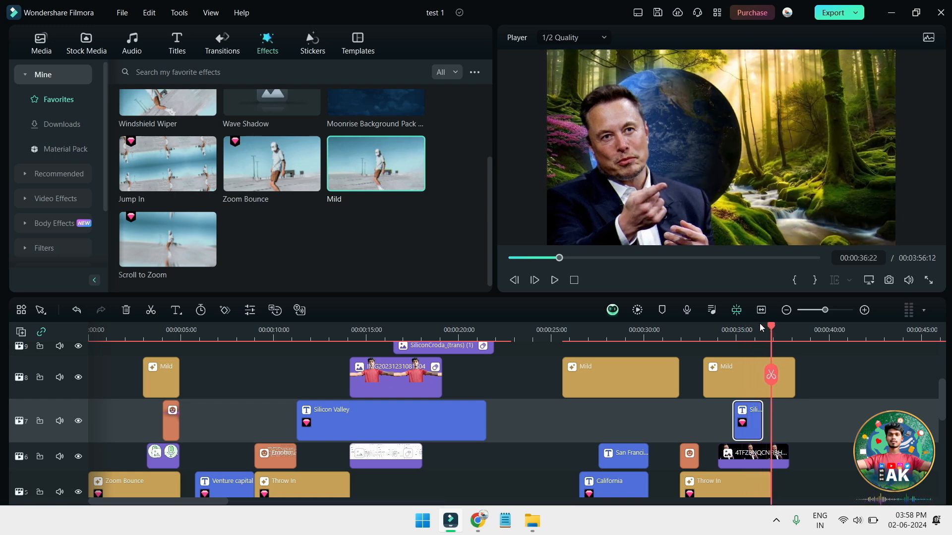
click(737, 329)
key(space)
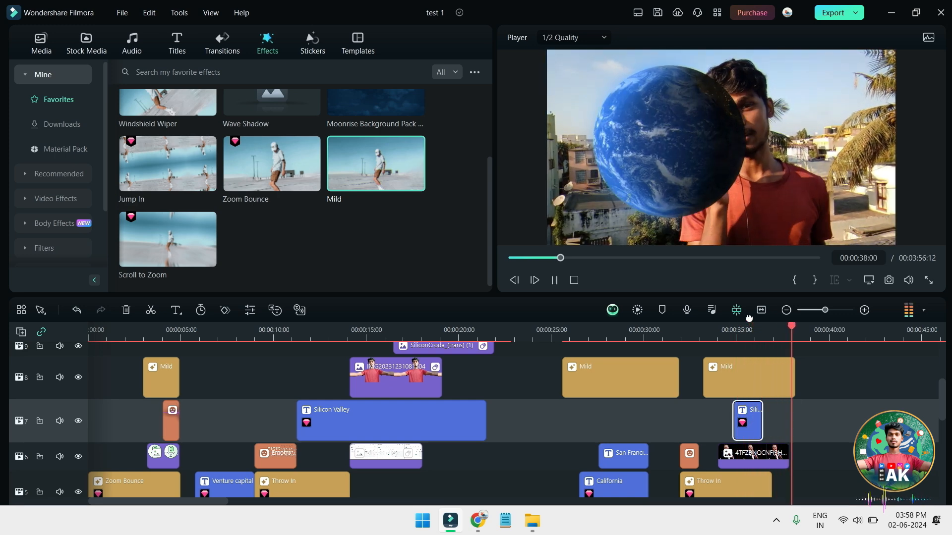
drag(762, 418, 778, 419)
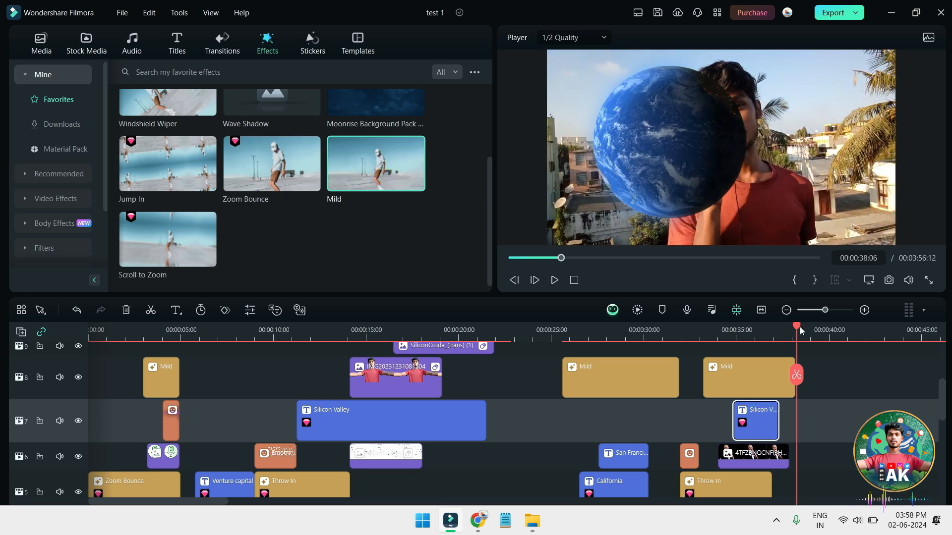
click(755, 334)
key(space)
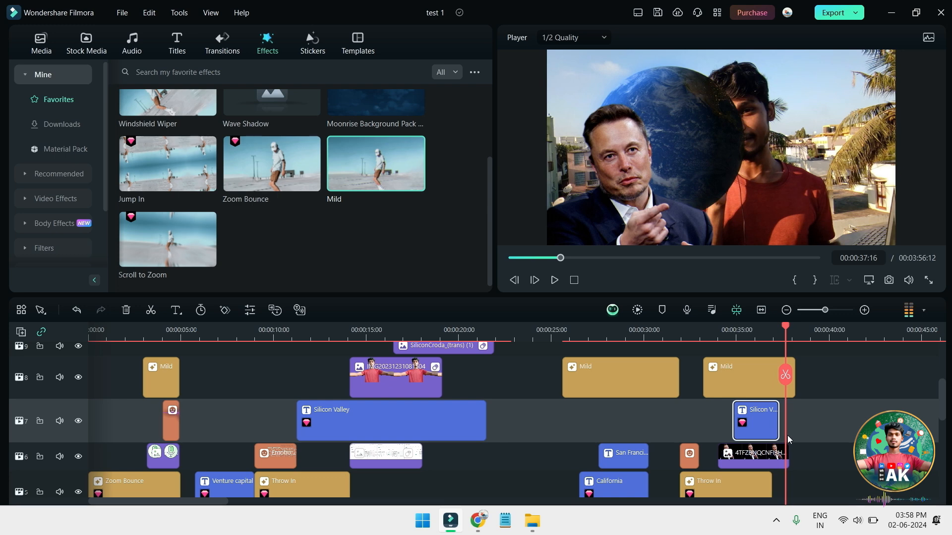
drag(774, 432, 794, 466)
scroll(796, 459, down, 2)
key(space)
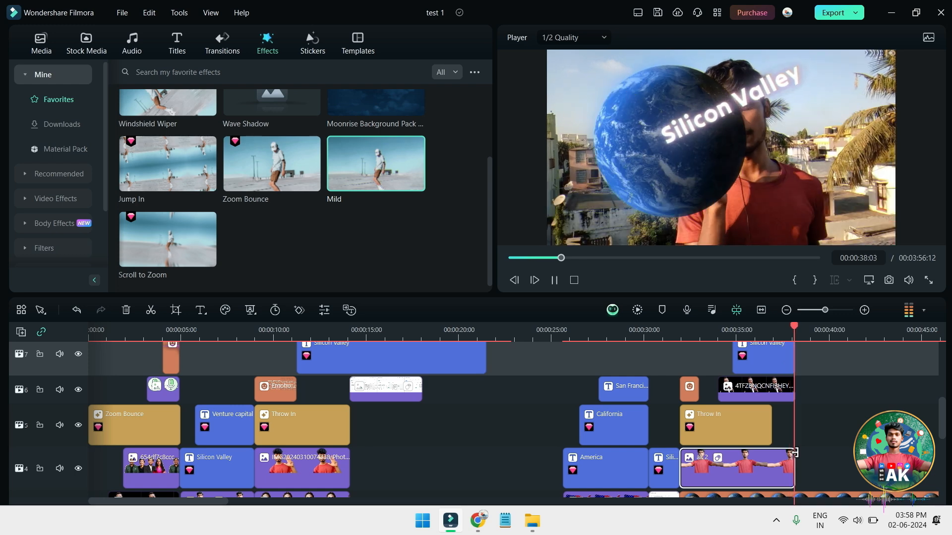
key(space)
- Trim the Planets Pack Element 03 Earth clip to about 38 seconds and extend the Sounds-of-Nature (1) background to match
scroll(829, 444, up, 8)
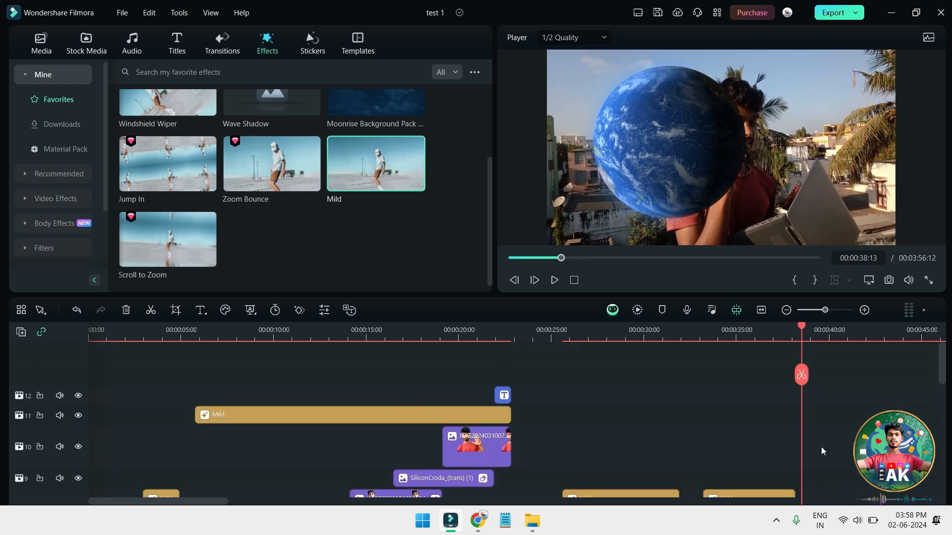
scroll(821, 447, down, 10)
click(823, 460)
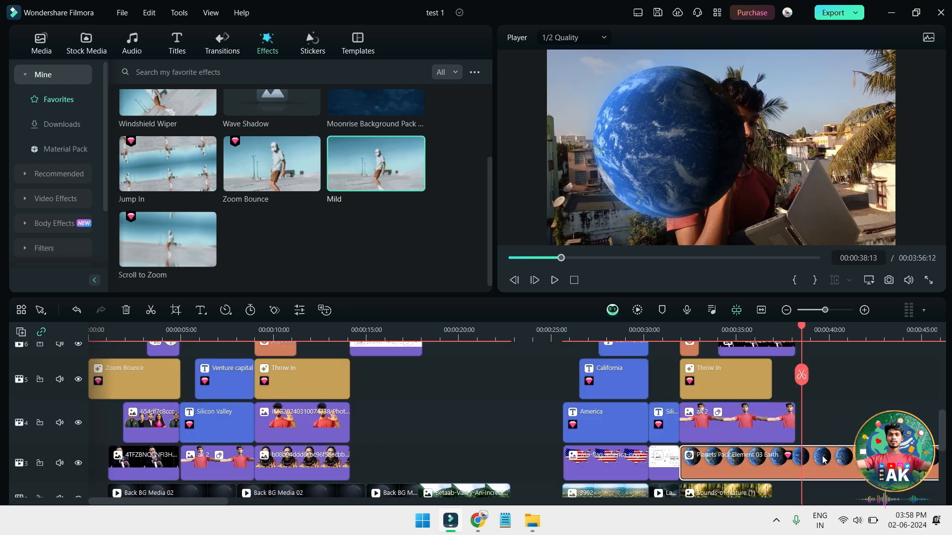
key(ctrl+b)
key(Delete)
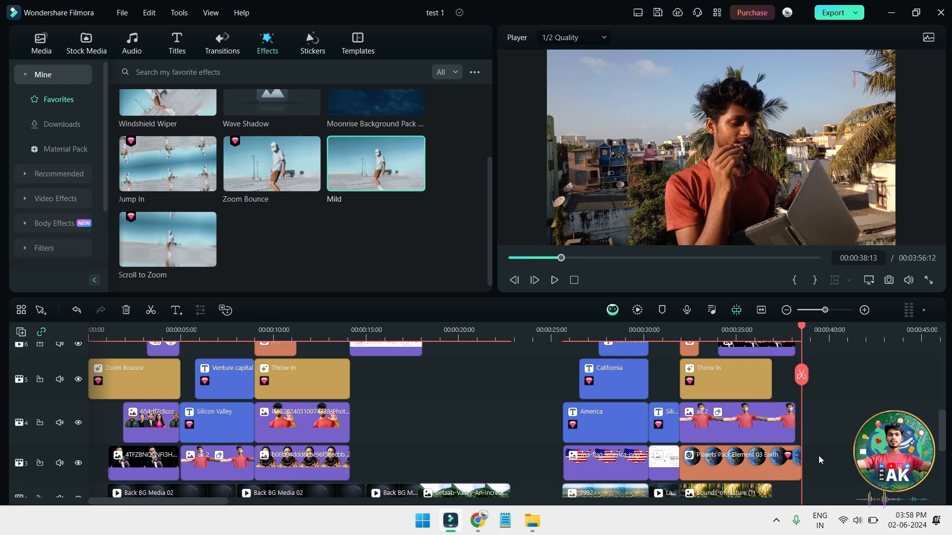
drag(798, 455, 794, 434)
scroll(801, 463, down, 3)
- Play back the edited section from about 25 seconds, replaying the Silicon Valley title part from about 35 seconds
click(559, 337)
key(space)
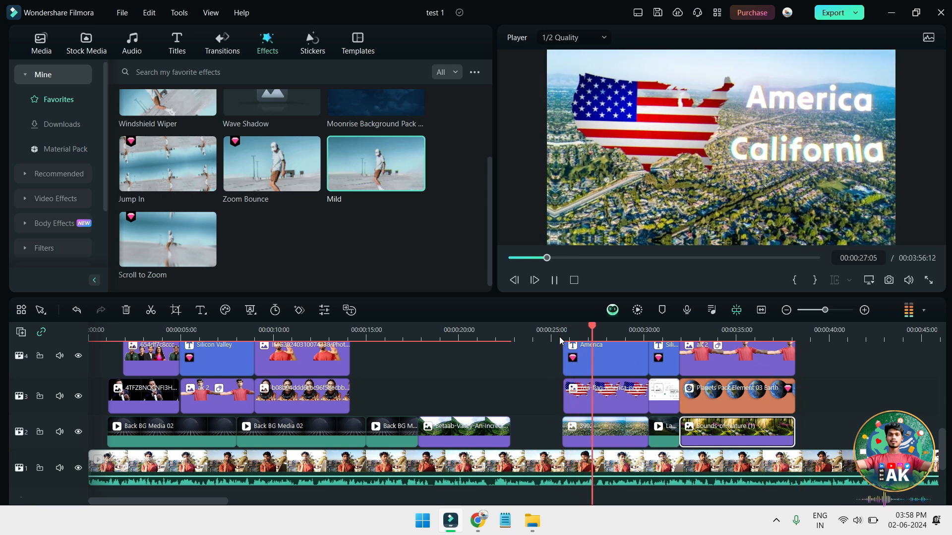
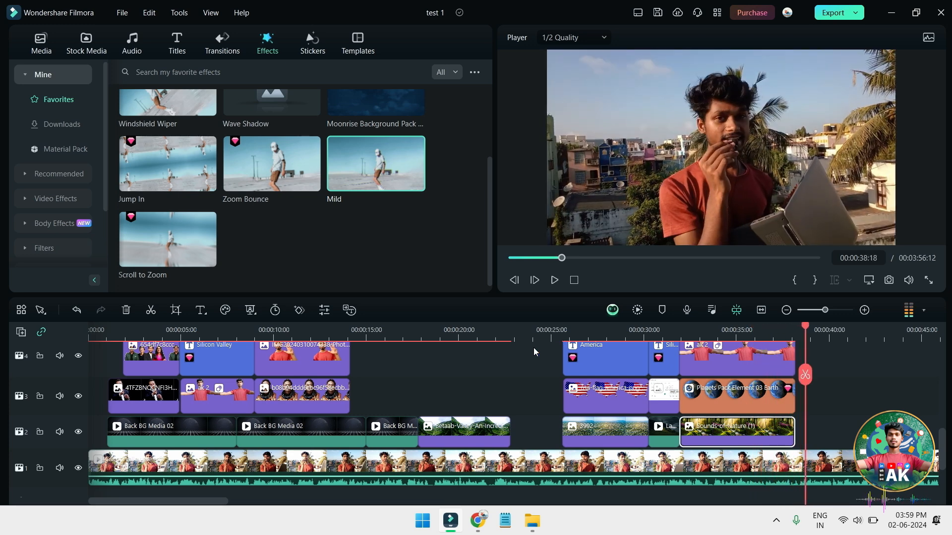
drag(804, 339, 777, 339)
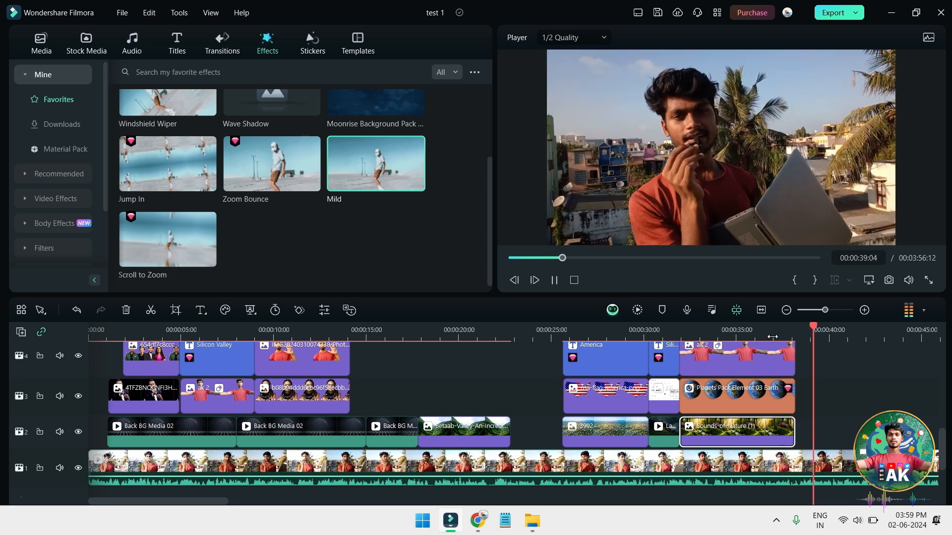
click(737, 331)
key(space)
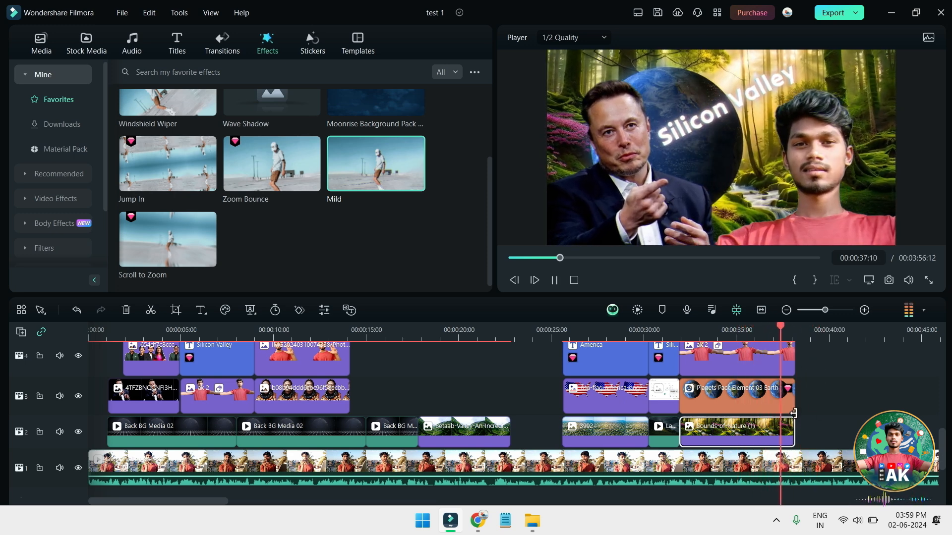
scroll(793, 414, up, 3)
drag(794, 355, 782, 355)
key(space)
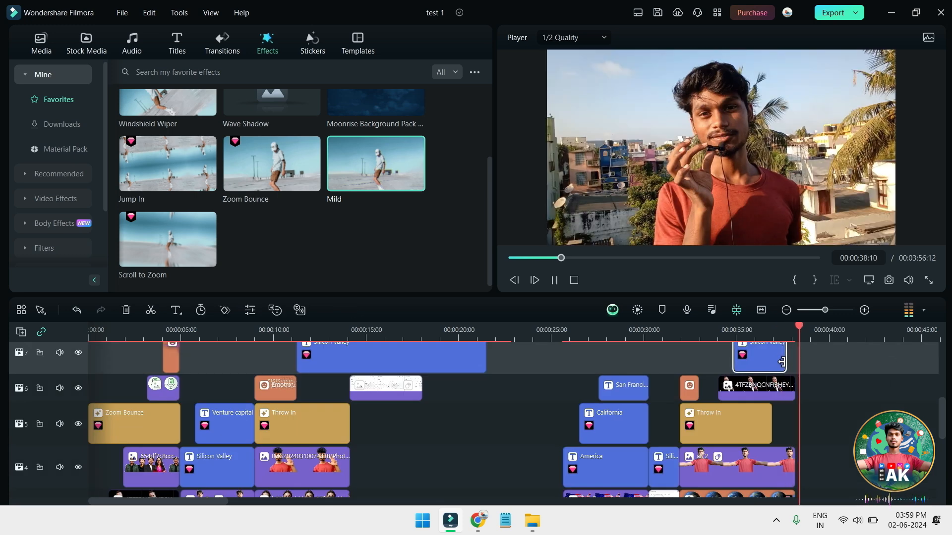
drag(785, 356, 794, 359)
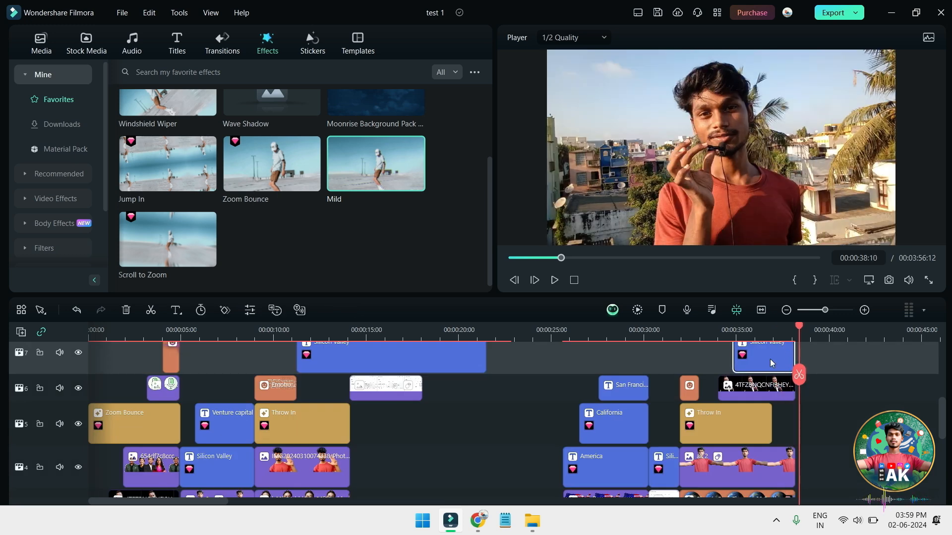
- Apply the Disappear out animation to the diagonal Silicon Valley title
double_click(769, 359)
click(73, 92)
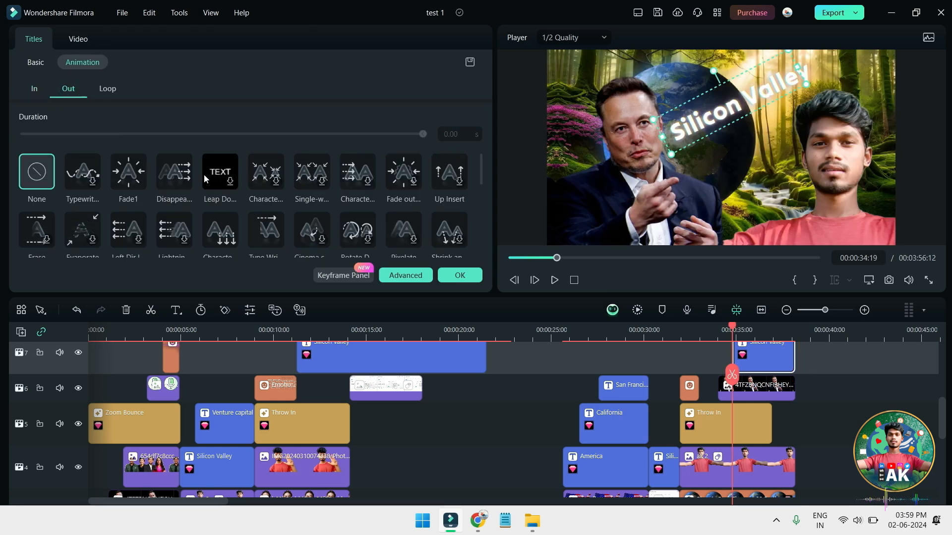
click(165, 182)
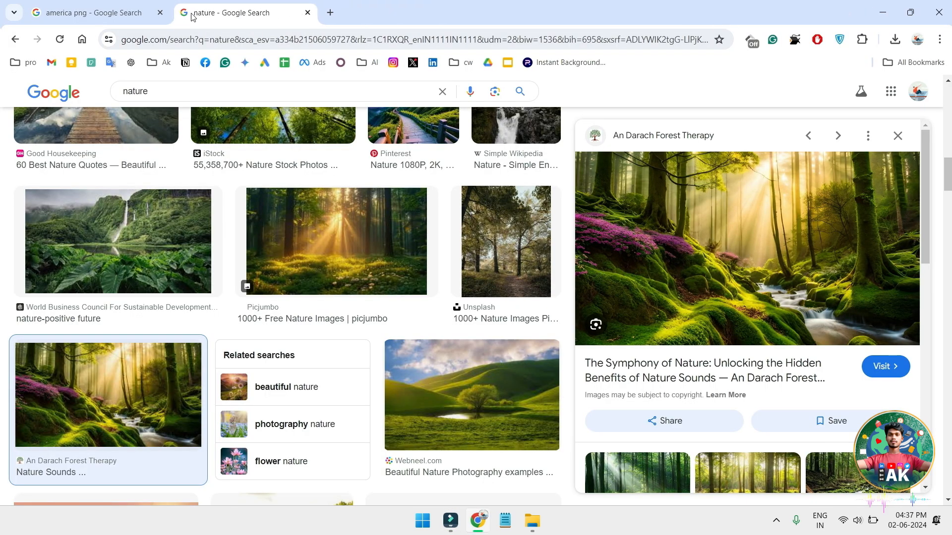
- Close the browser's america png search page and switch back to Filmora's timeline
click(160, 13)
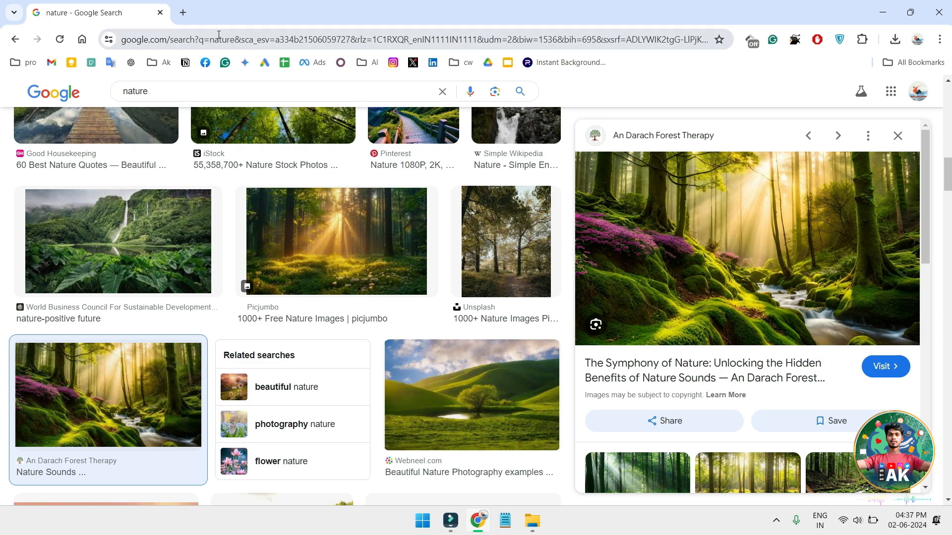
click(450, 520)
scroll(402, 338, down, 1)
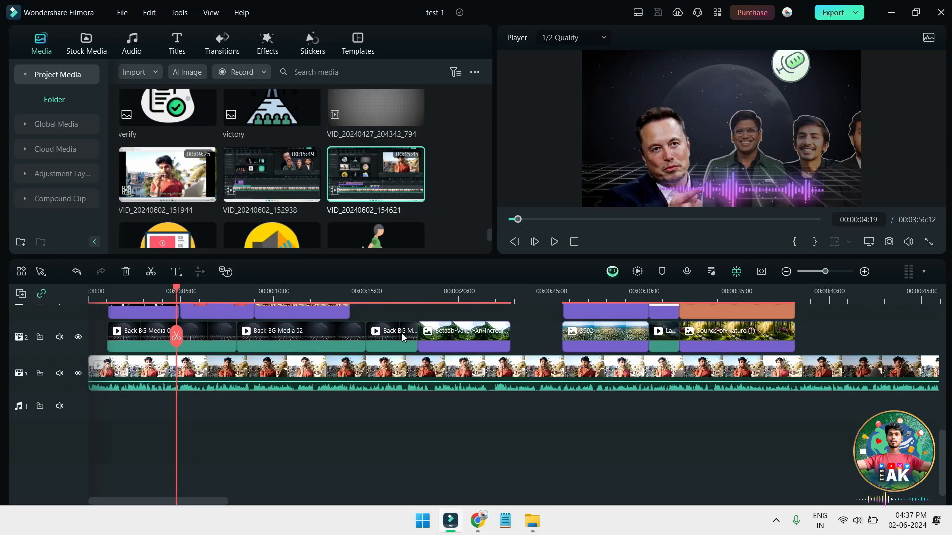
- Return the playhead to the start of the project and play the opening moments of the video
key(Home)
key(space)
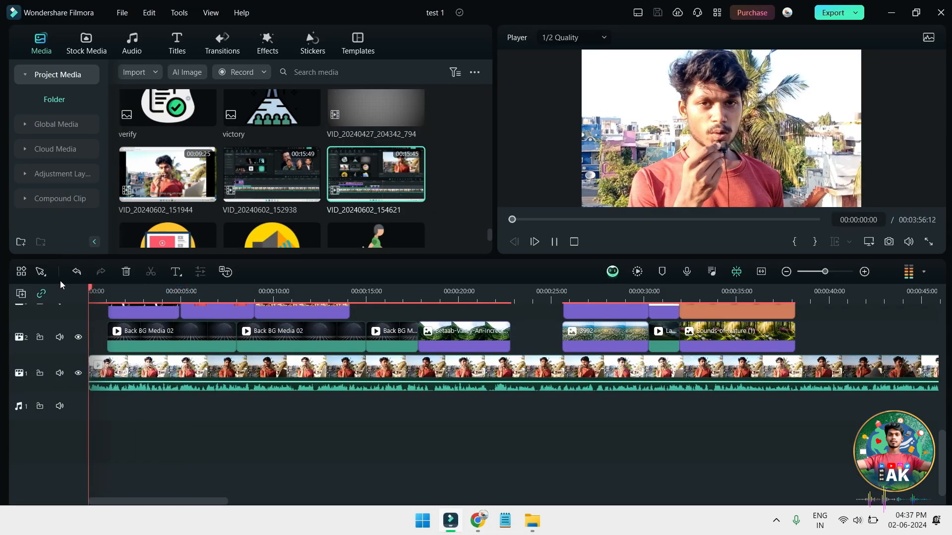
key(space)
mouse_move(96, 289)
mouse_down()
mouse_move(68, 287)
mouse_move(83, 295)
mouse_up()
key(space)
key(space)
- Place the downloaded Burst 1 sticker at the start of the project on a new track above the existing clips
click(267, 42)
click(312, 42)
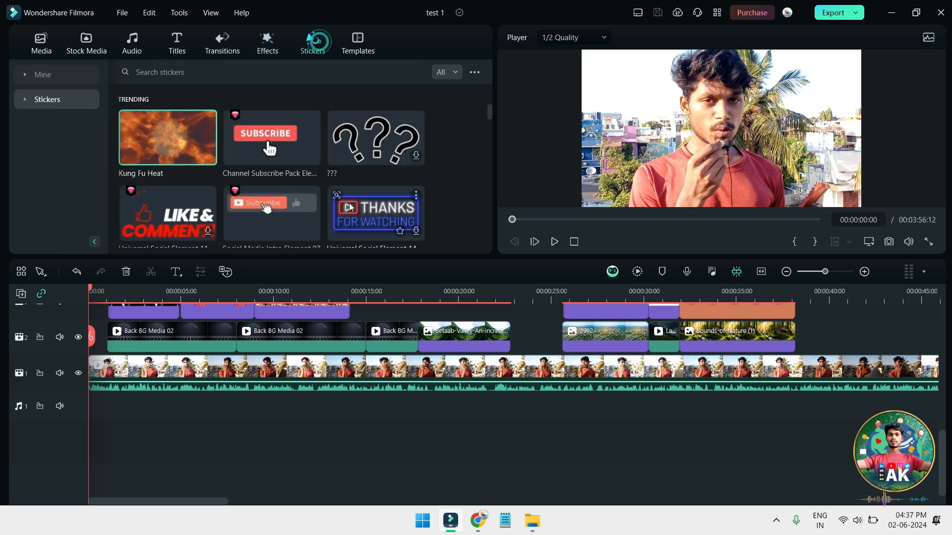
scroll(373, 189, down, 3)
scroll(374, 189, down, 3)
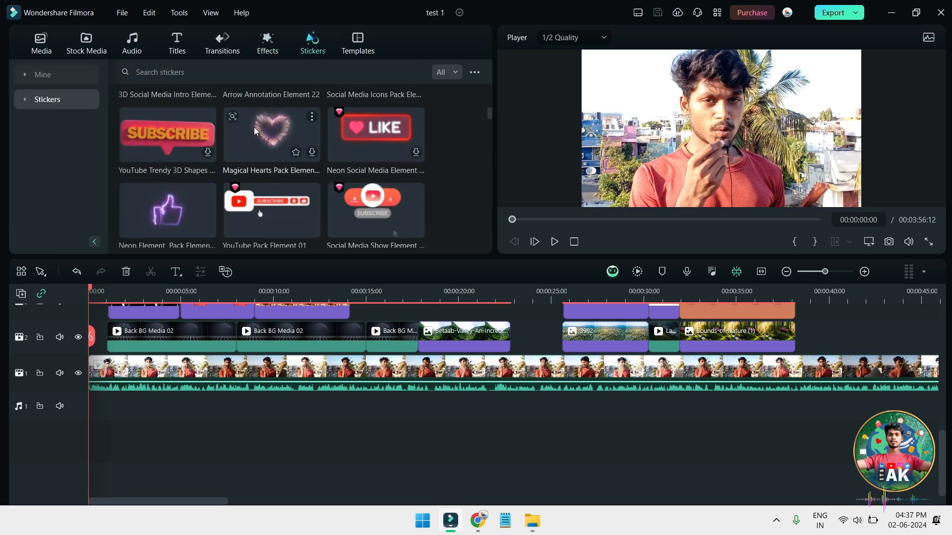
scroll(222, 171, down, 5)
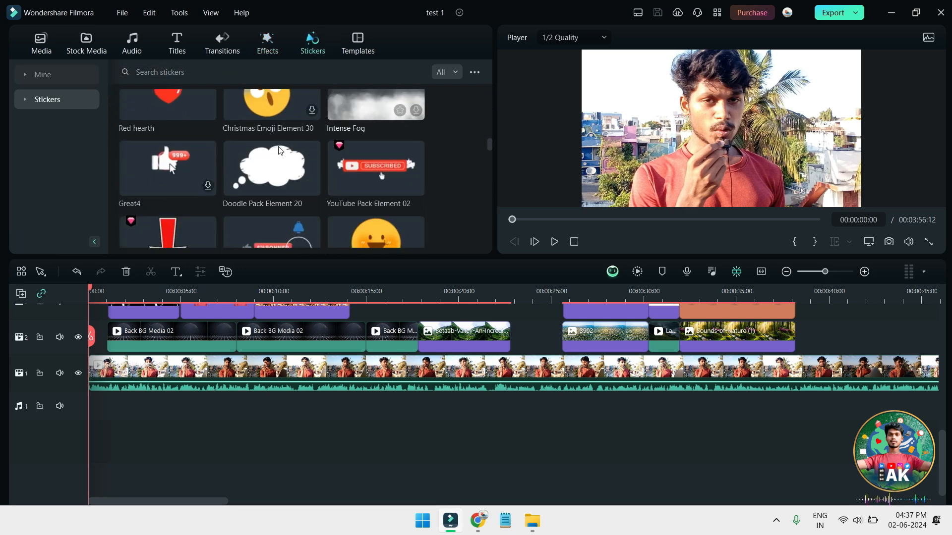
scroll(355, 111, down, 5)
click(62, 77)
click(80, 124)
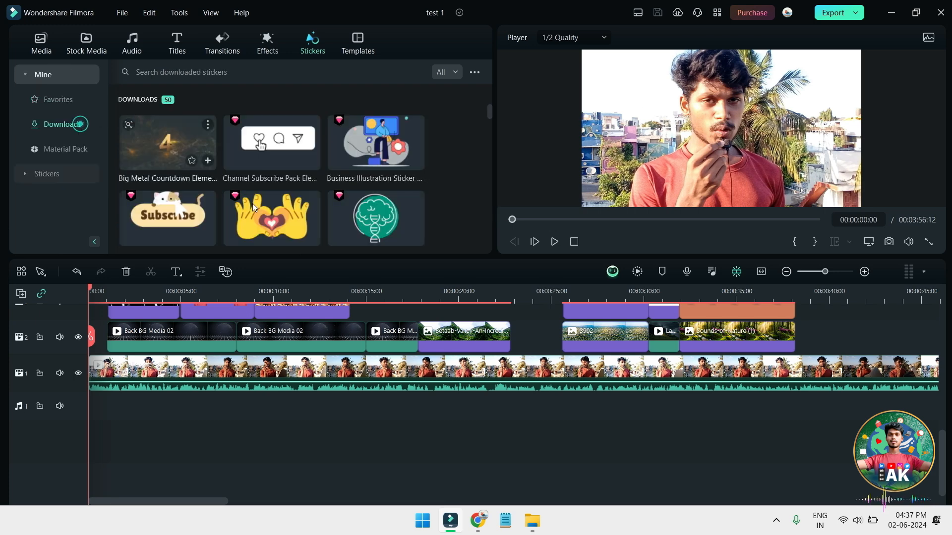
scroll(354, 218, down, 10)
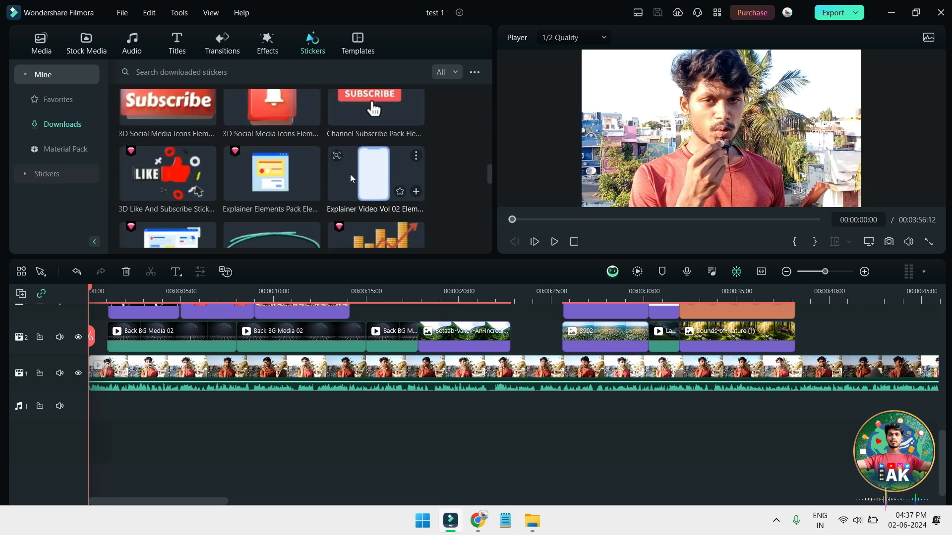
scroll(353, 177, down, 5)
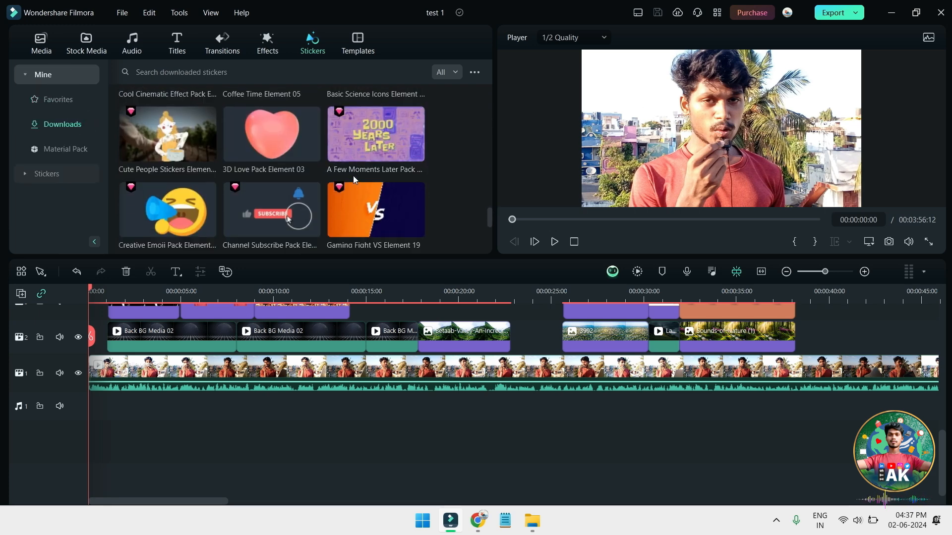
scroll(386, 149, up, 15)
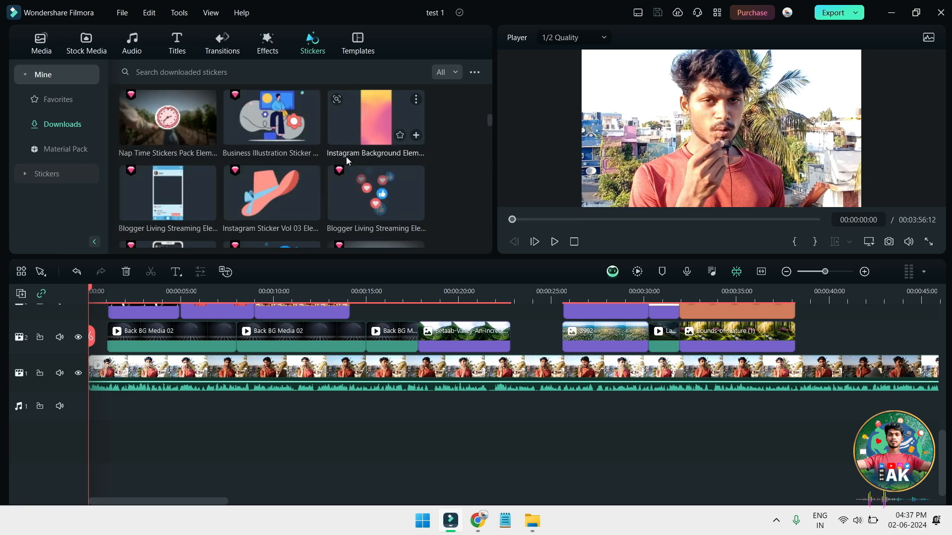
scroll(346, 157, up, 2)
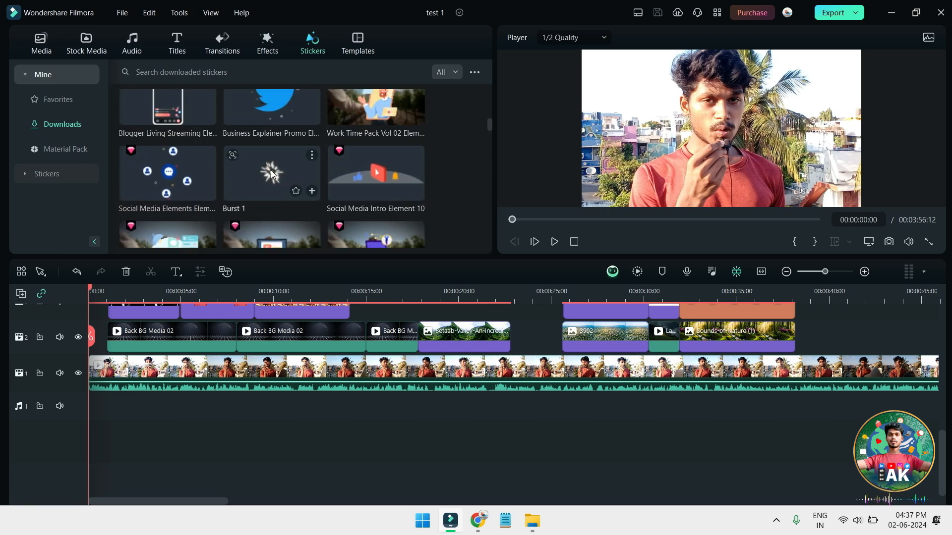
scroll(256, 390, up, 5)
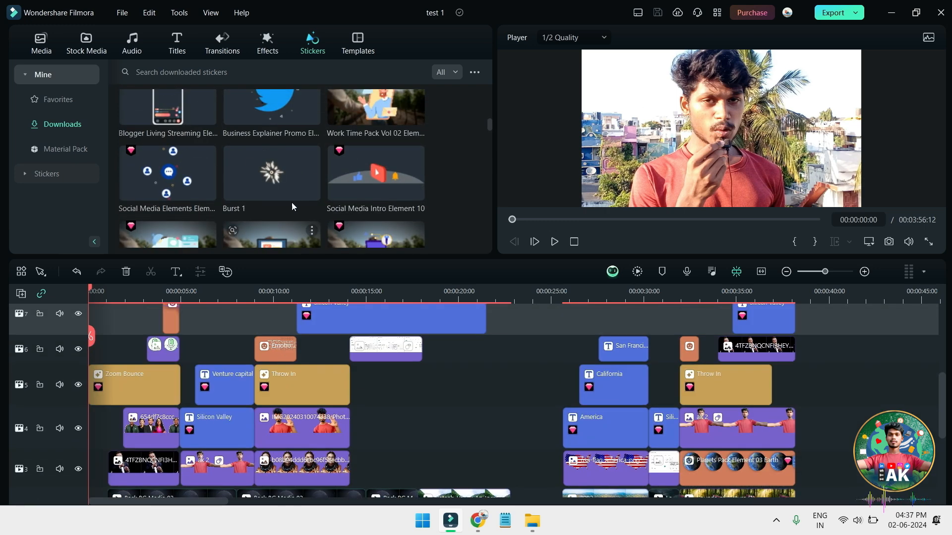
drag(292, 158, 83, 317)
- Play the opening second to check the burst sticker, and return the playhead to the project start
key(space)
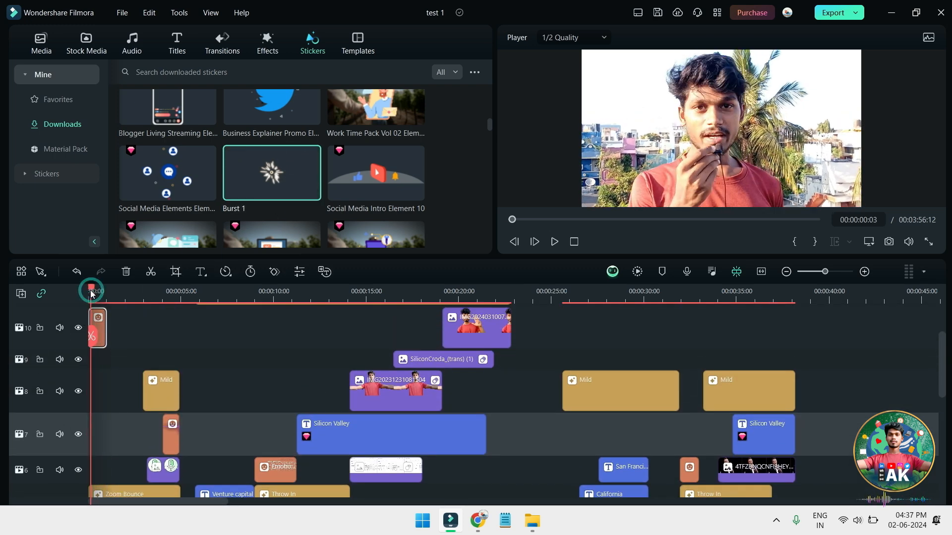
key(space)
scroll(166, 349, up, 5)
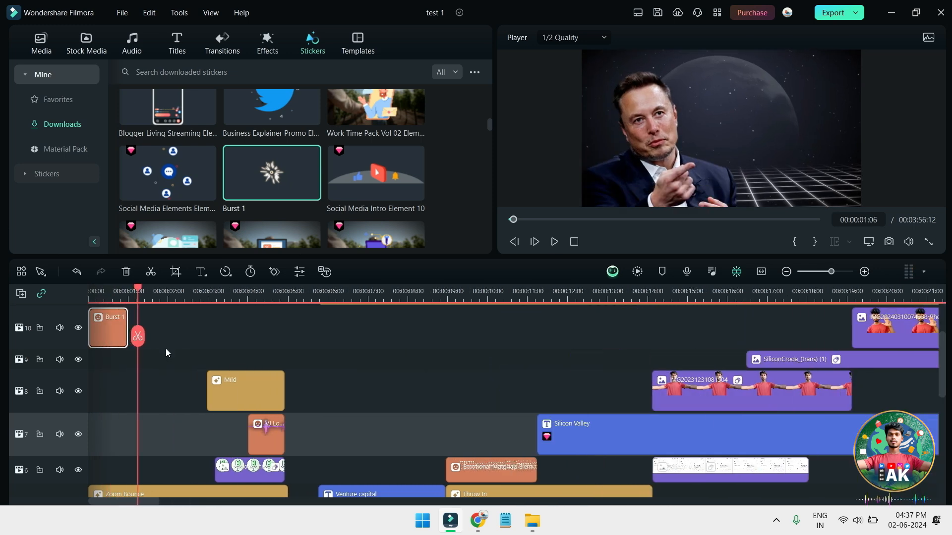
scroll(191, 342, down, 2)
scroll(193, 327, down, 3)
key(Home)
- Show the trending music library and save the project
scroll(296, 435, down, 10)
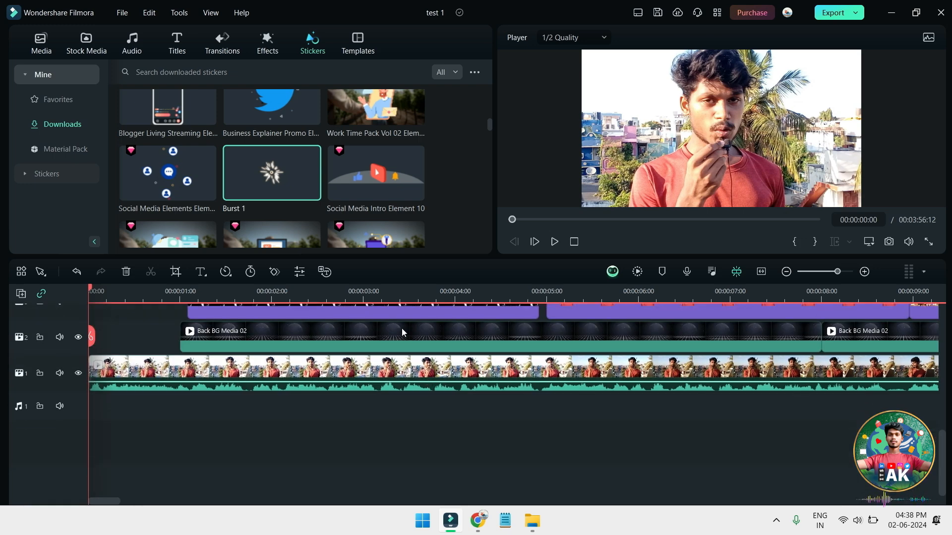
scroll(268, 187, down, 3)
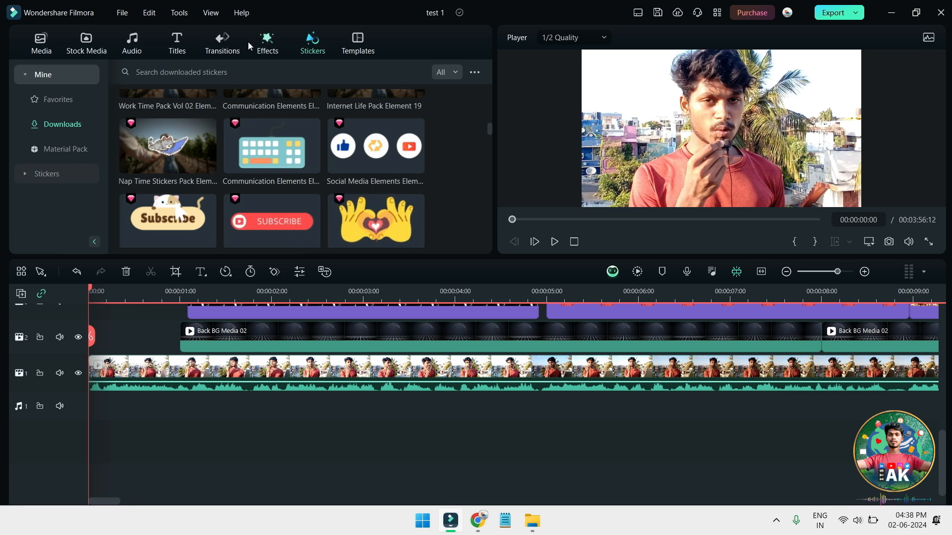
click(143, 44)
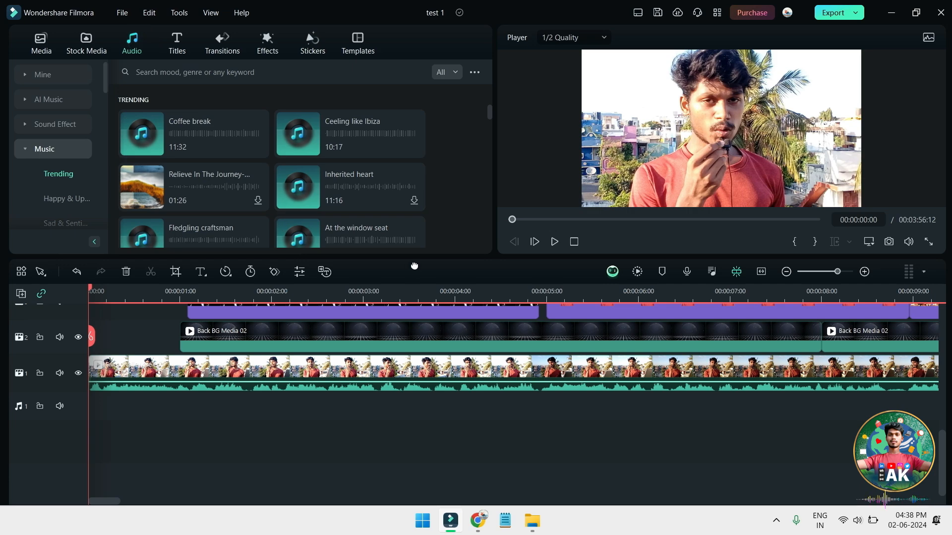
key(ctrl+s)
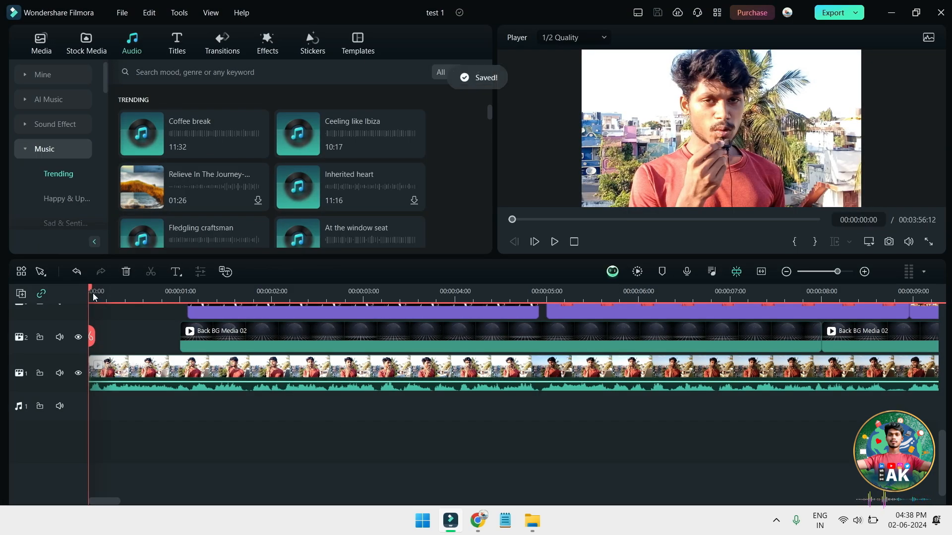
- Switch to Chrome, search for "youtube music library" in a new tab and open YouTube Audio Library
click(478, 520)
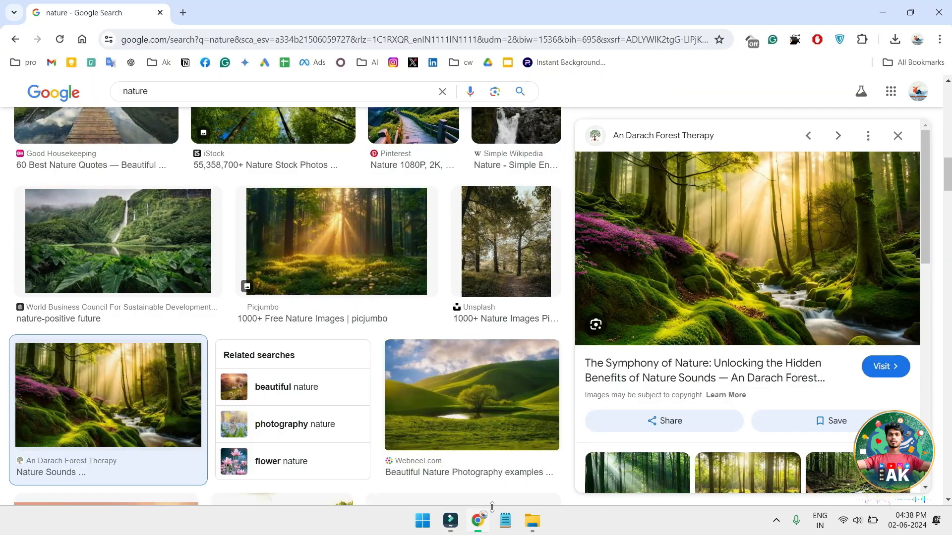
click(183, 12)
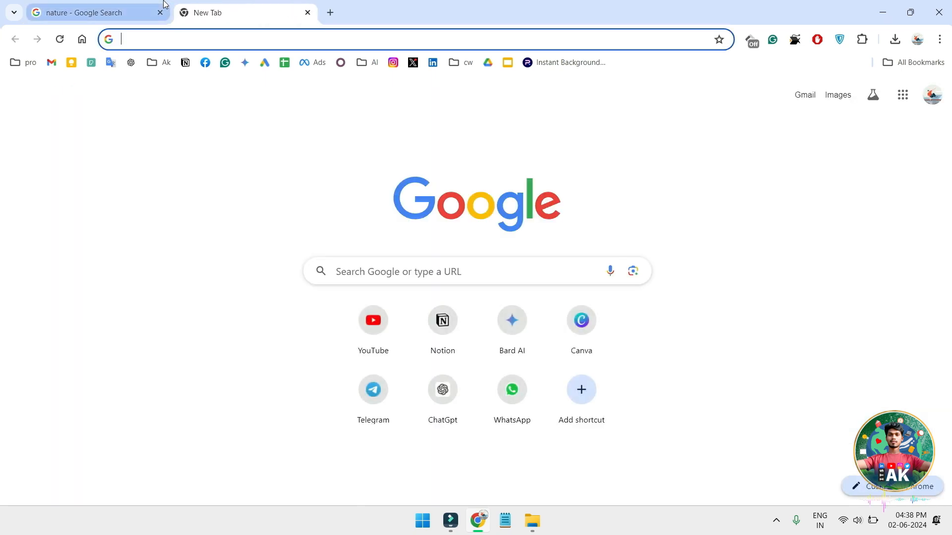
text(yout)
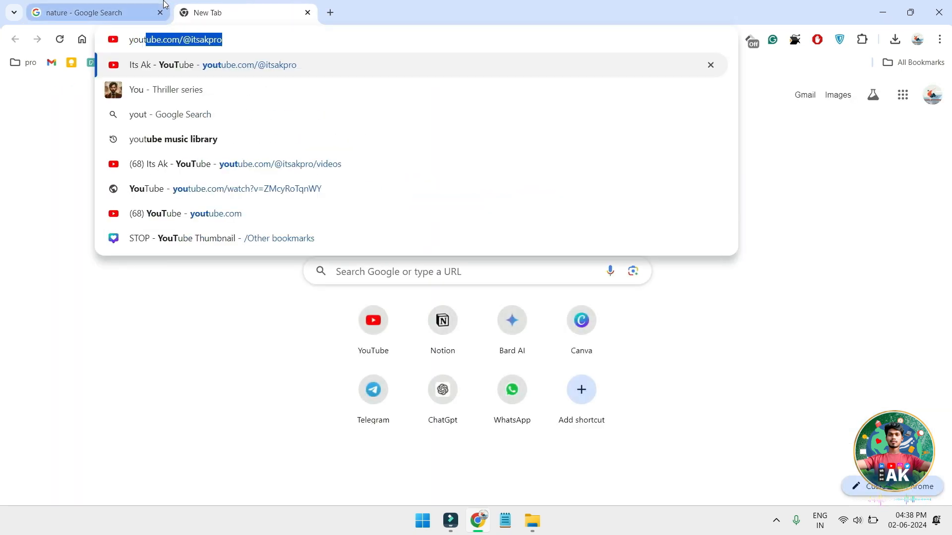
text(ube)
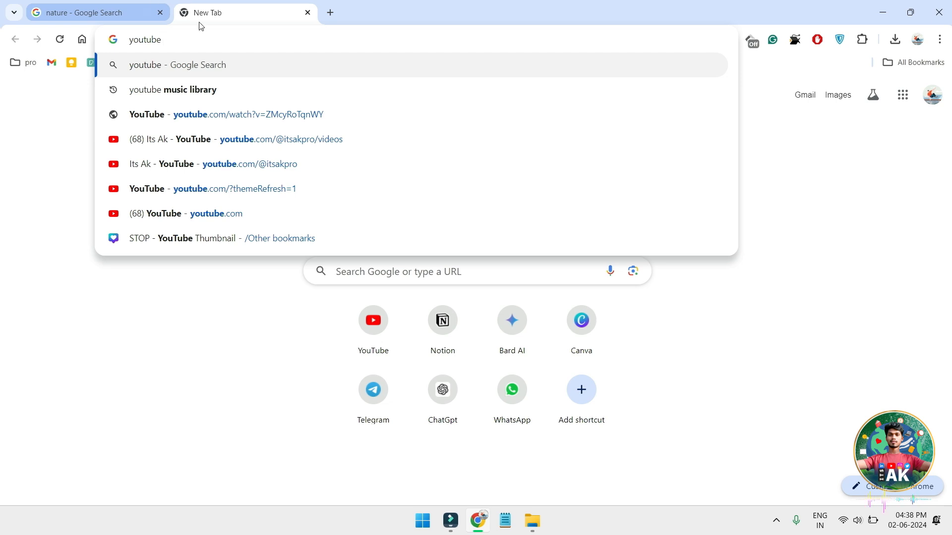
click(215, 90)
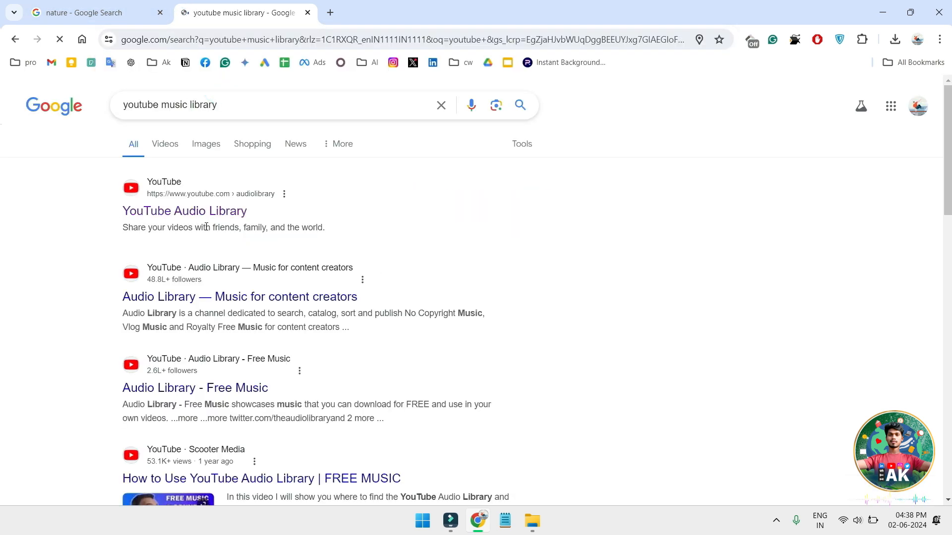
click(207, 212)
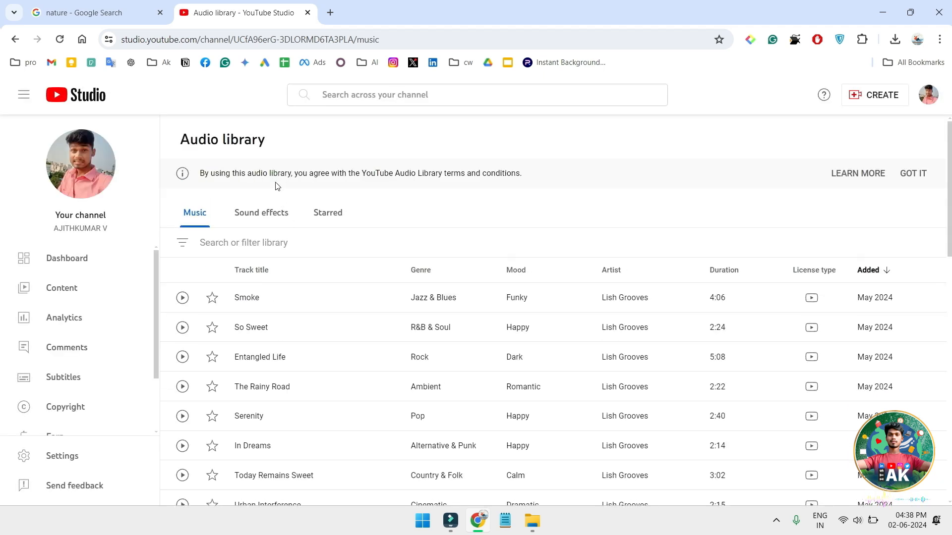
- Search the audio library's music for "badass"
click(278, 244)
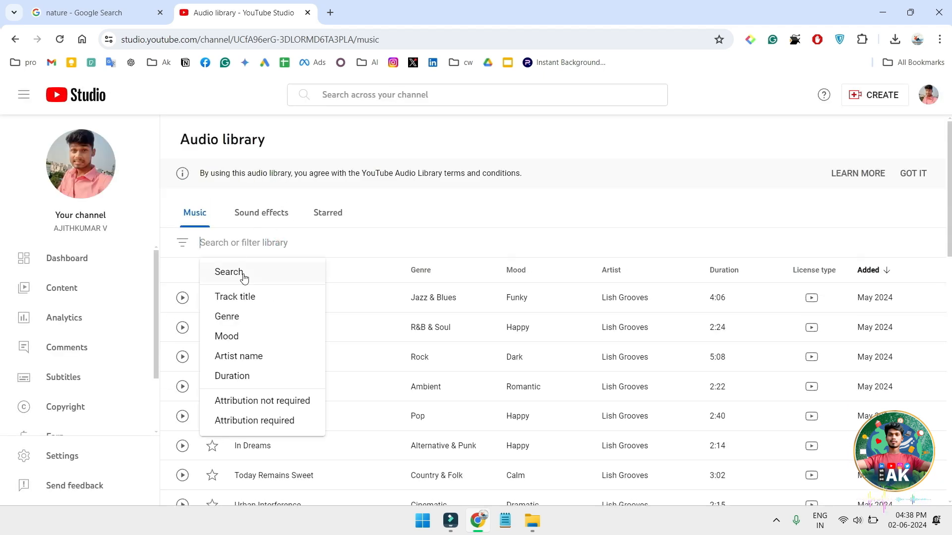
text(badass)
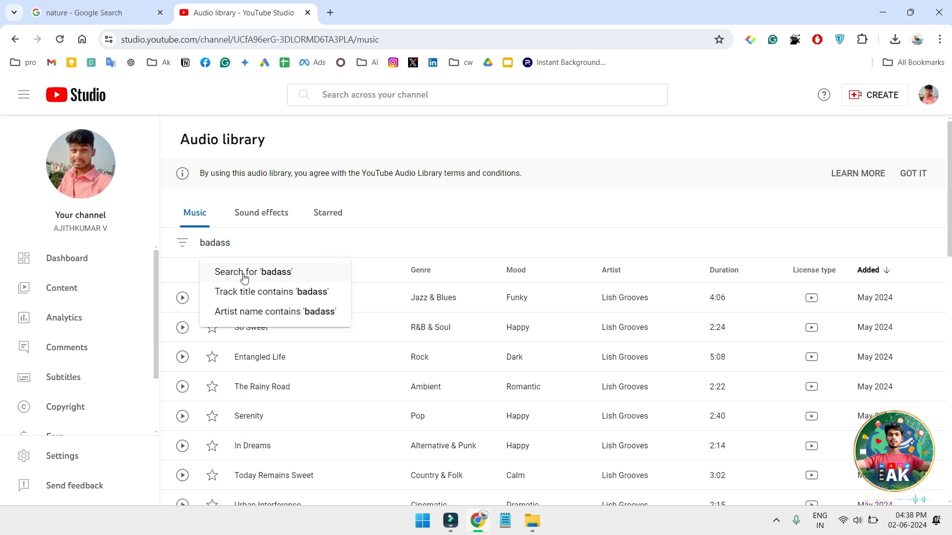
click(244, 274)
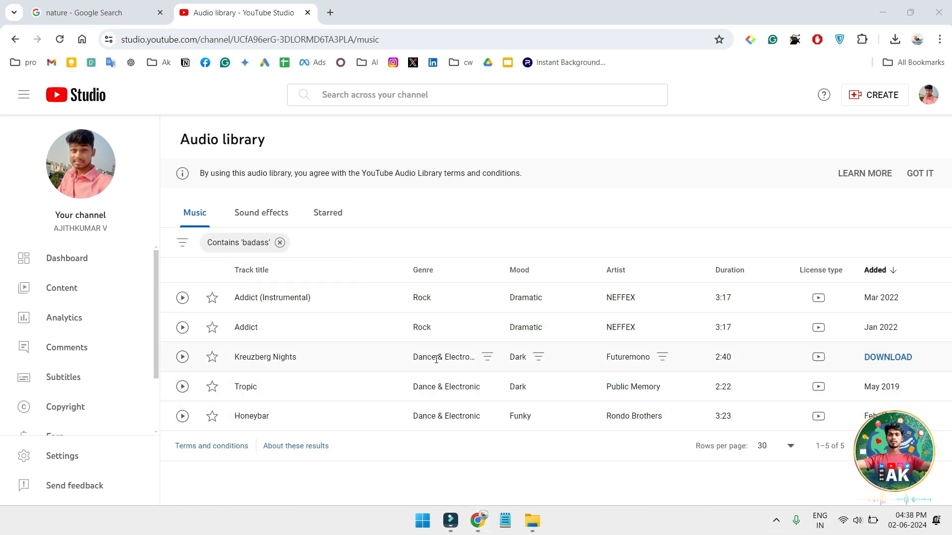
- Preview Addict (Instrumental), Addict and Kreuzberg Nights, finishing with another listen to Addict (Instrumental)
click(182, 299)
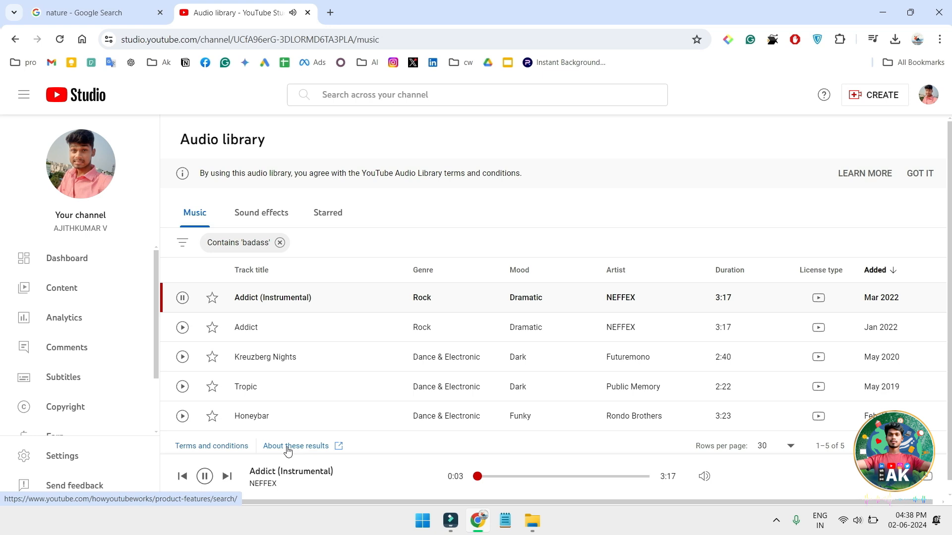
click(182, 327)
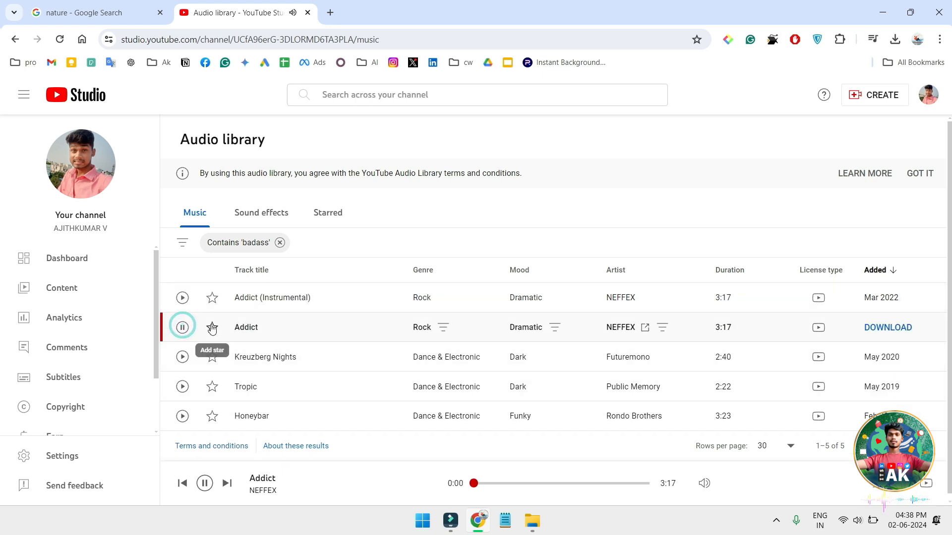
click(182, 357)
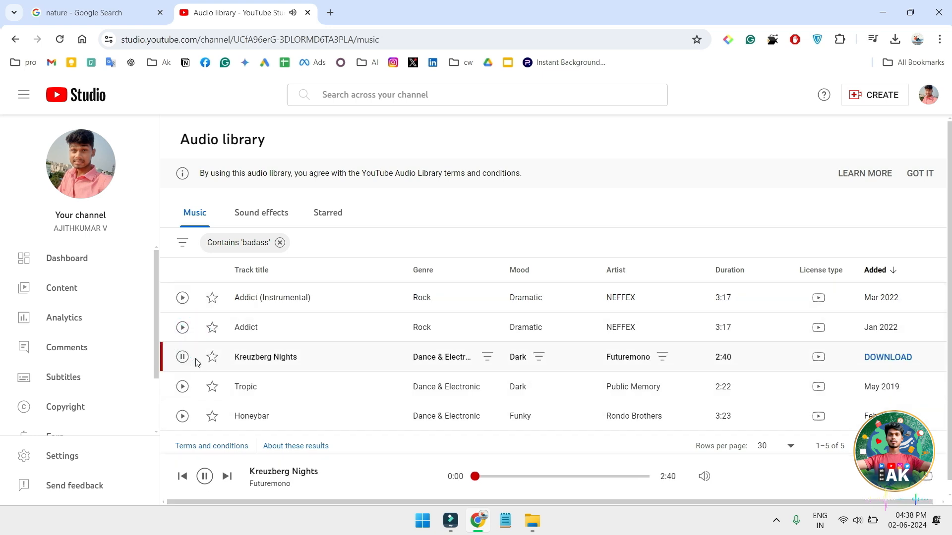
click(183, 298)
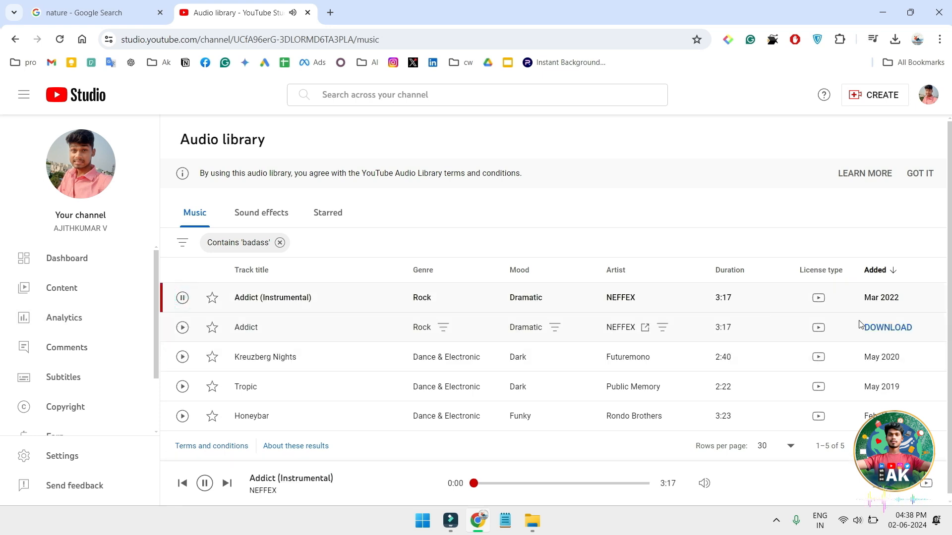
- Download the Addict (Instrumental) track and pause its preview
click(892, 303)
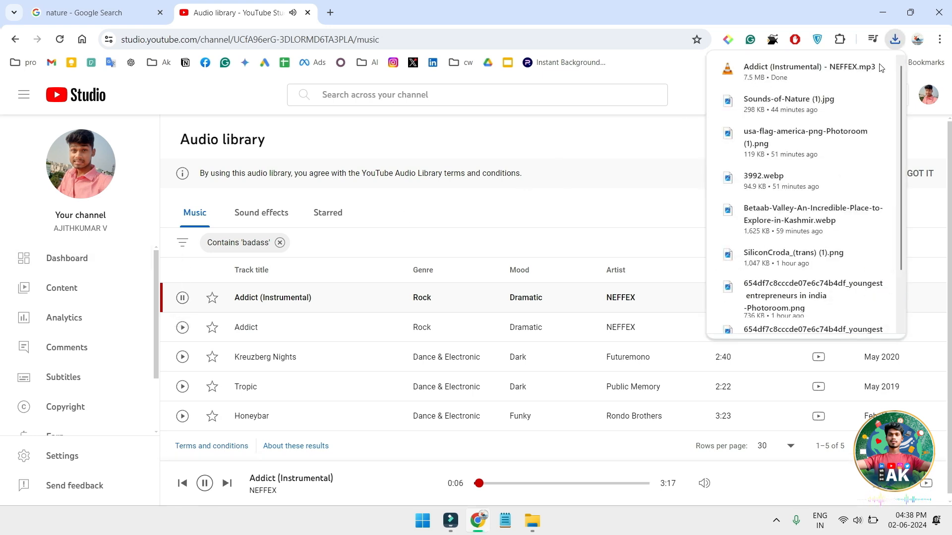
click(873, 39)
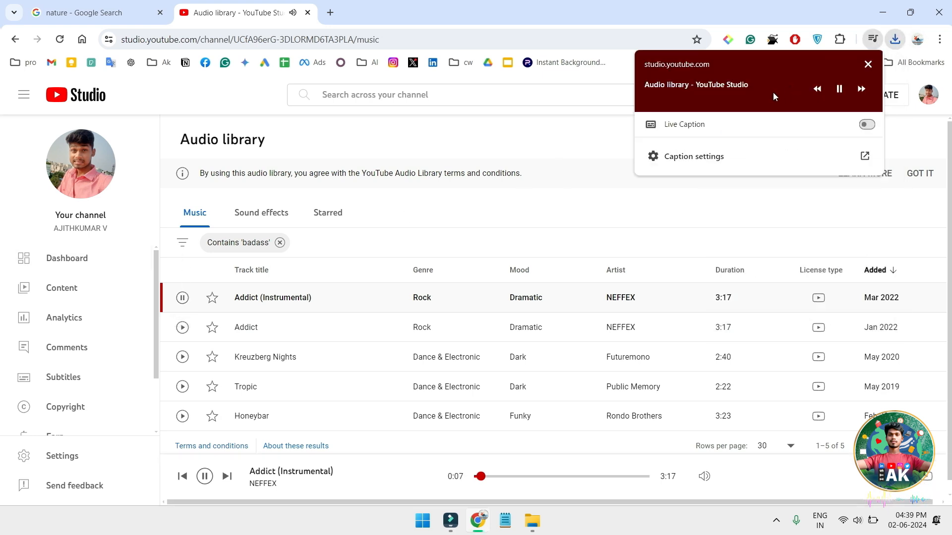
click(840, 90)
- Place the downloaded Addict (Instrumental) file on Filmora's audio track 1 at the project start and set its volume to -19 dB
click(895, 40)
drag(783, 95, 109, 413)
double_click(141, 407)
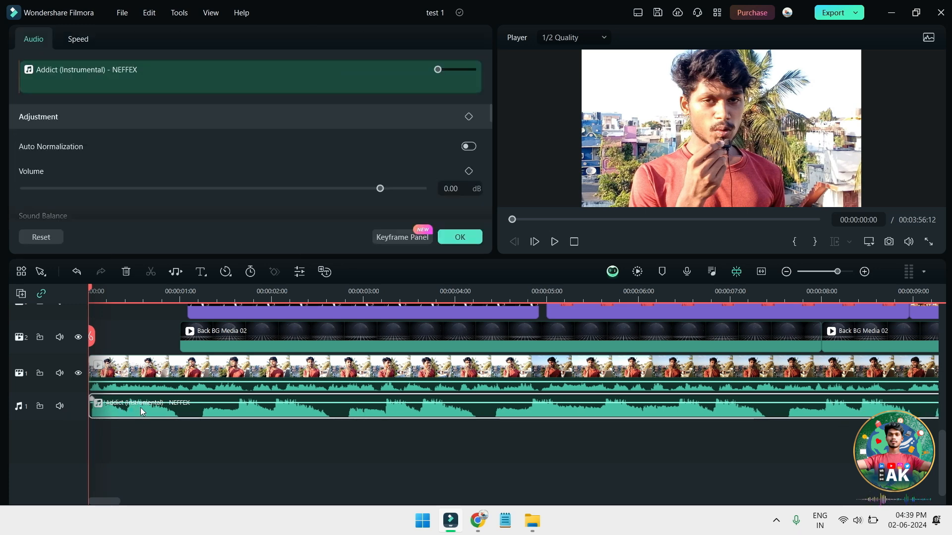
drag(343, 188, 311, 189)
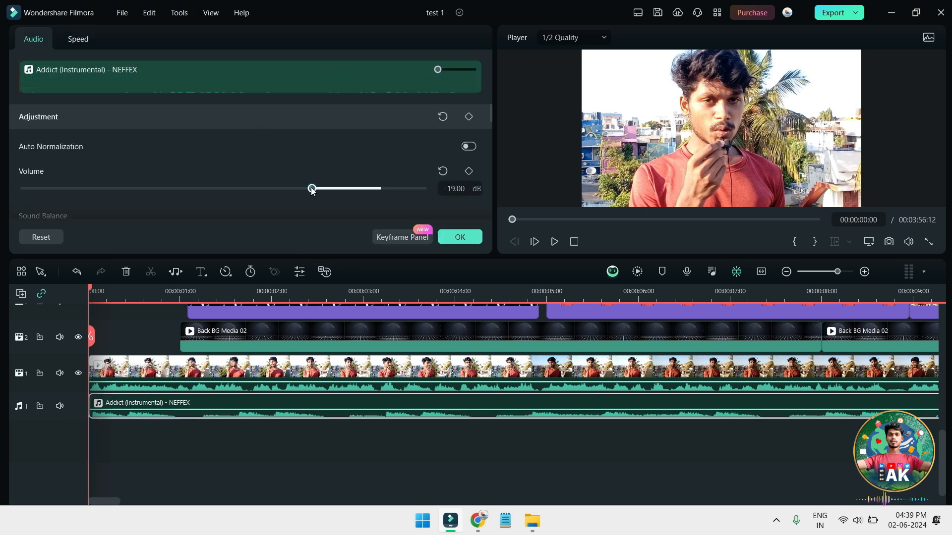
key(space)
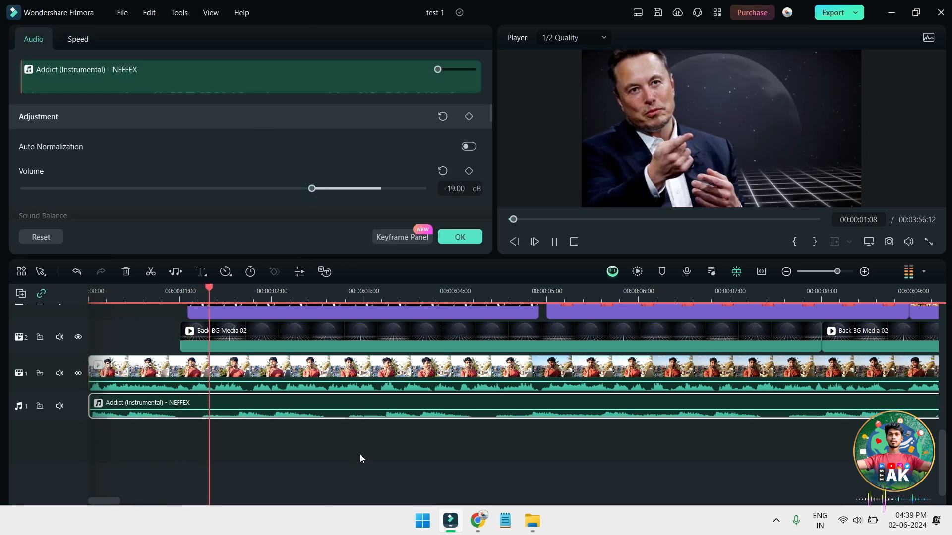
- Move the Addict (Instrumental) music clip down to audio track 3, keeping it at the project start
scroll(370, 443, down, 1)
drag(318, 403, 318, 492)
scroll(310, 451, down, 1)
drag(306, 401, 301, 453)
- Replay the opening from the project start with the background music and confirm the clip's audio settings
drag(164, 294, 2, 315)
key(space)
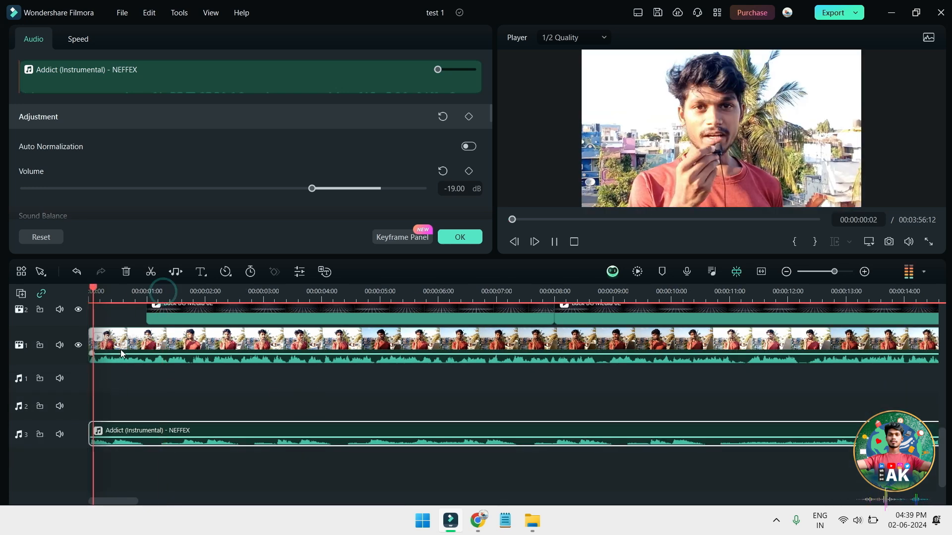
click(459, 237)
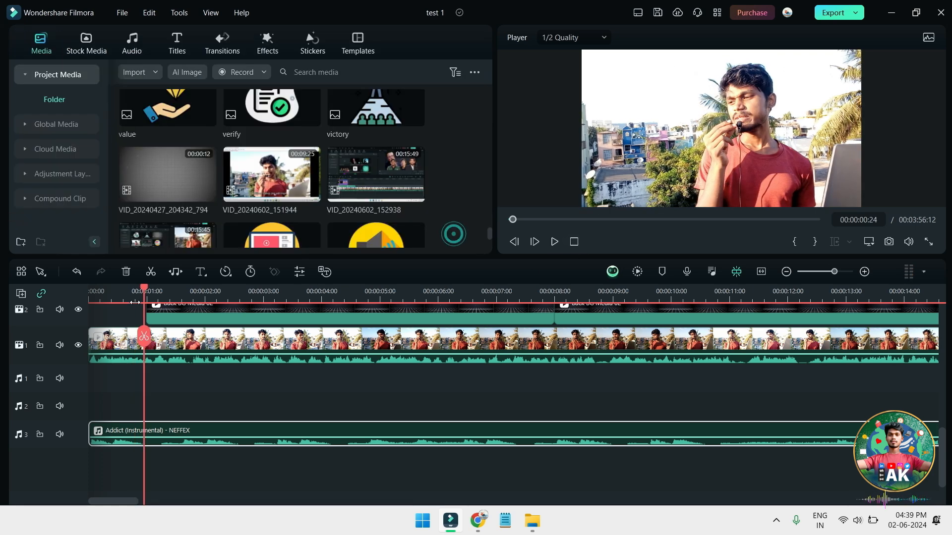
- Add the Glow Title 3 title on a new top video track at the project start
key(space)
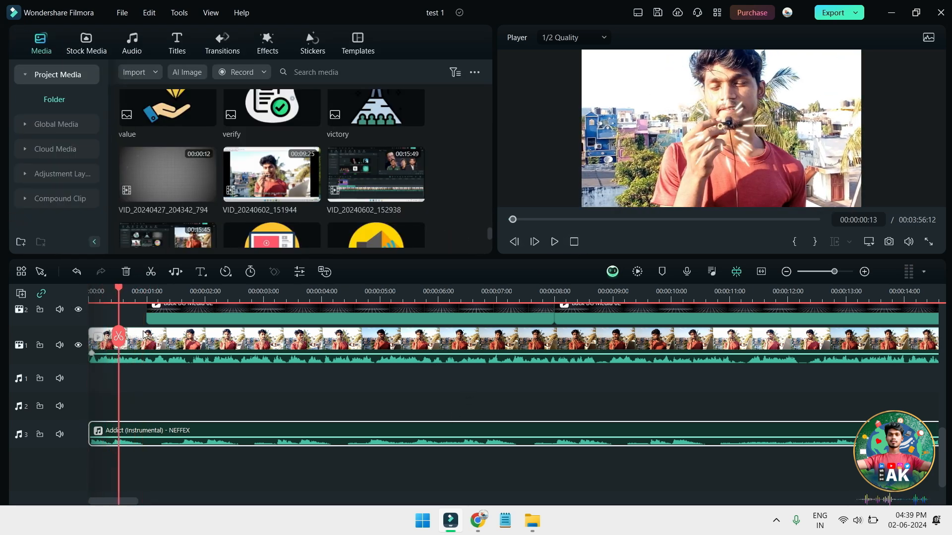
drag(117, 288, 97, 290)
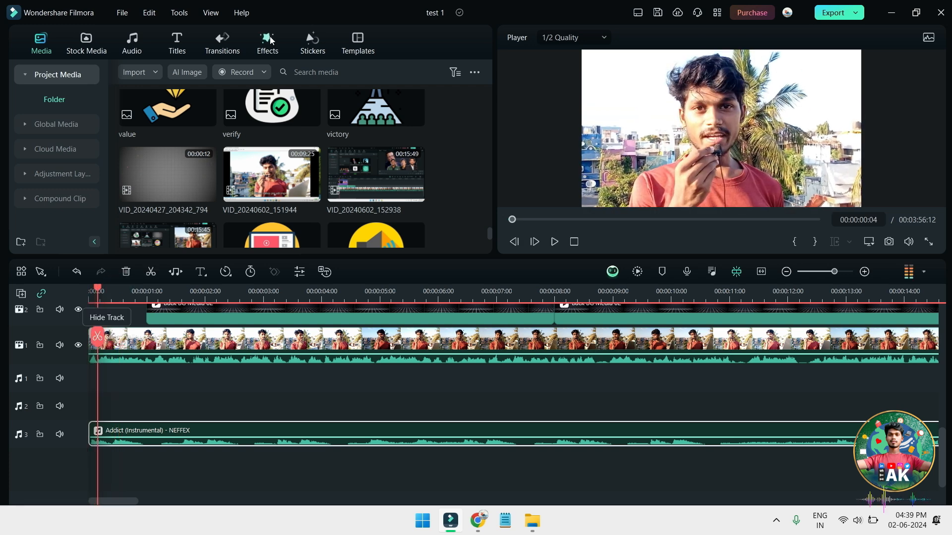
click(267, 42)
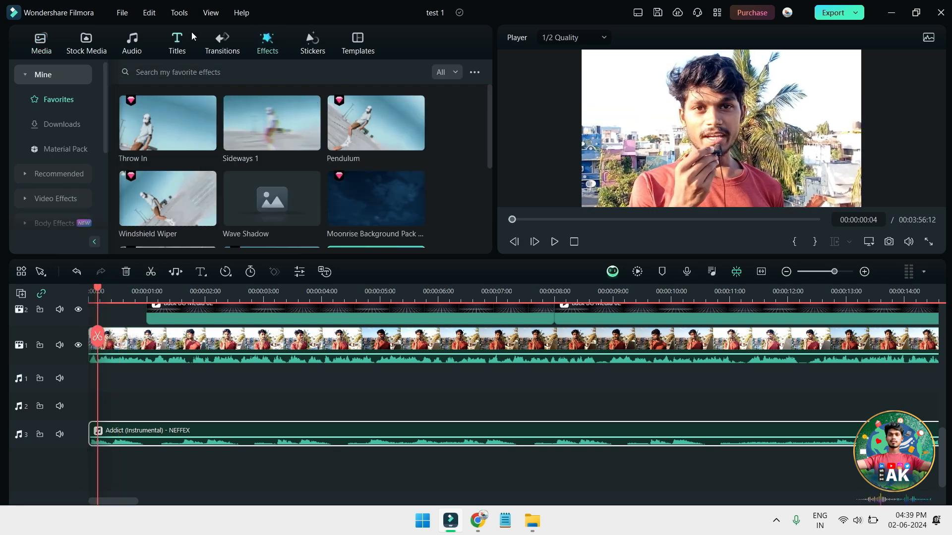
click(178, 40)
scroll(289, 319, up, 2)
scroll(289, 320, up, 6)
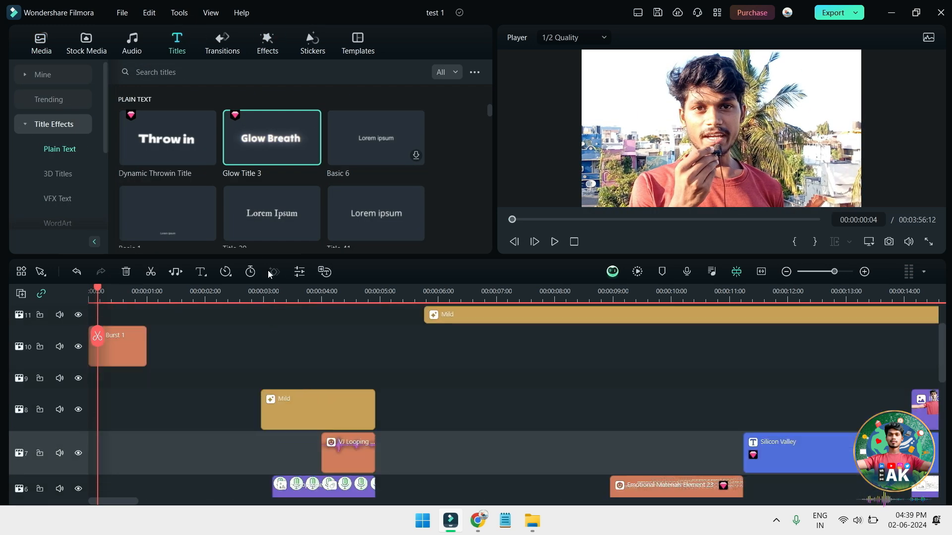
drag(260, 141, 96, 308)
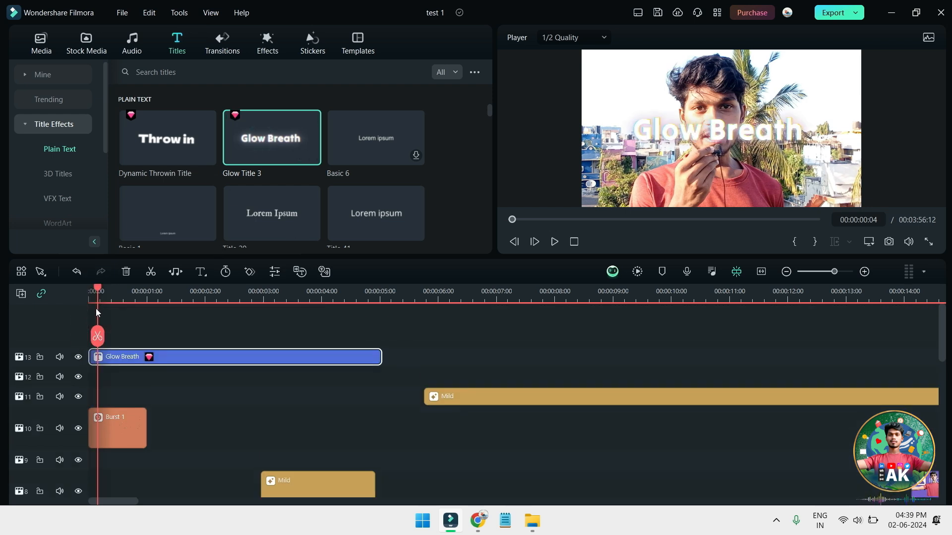
- Change the Glow Breath title's text to "OK" and enlarge it across the middle of the frame
double_click(728, 129)
text(OK)
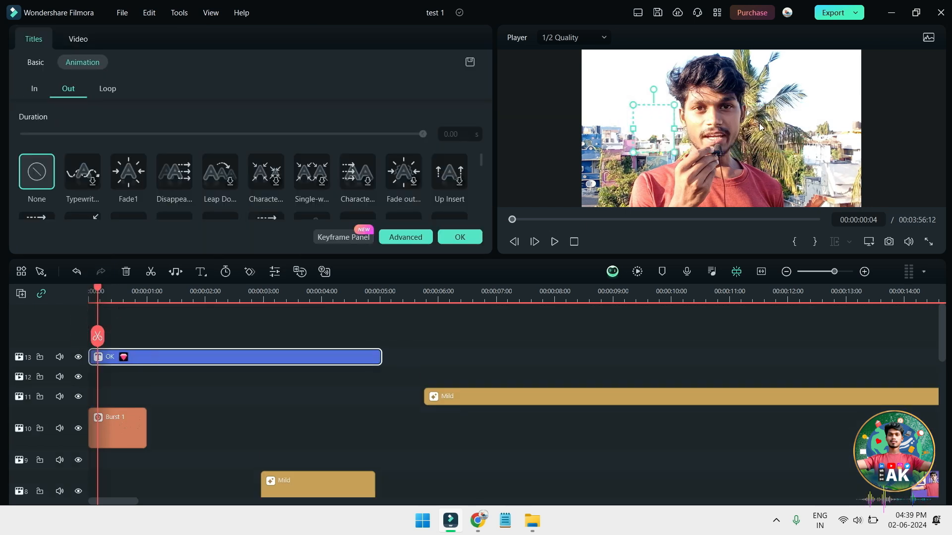
drag(675, 156, 803, 212)
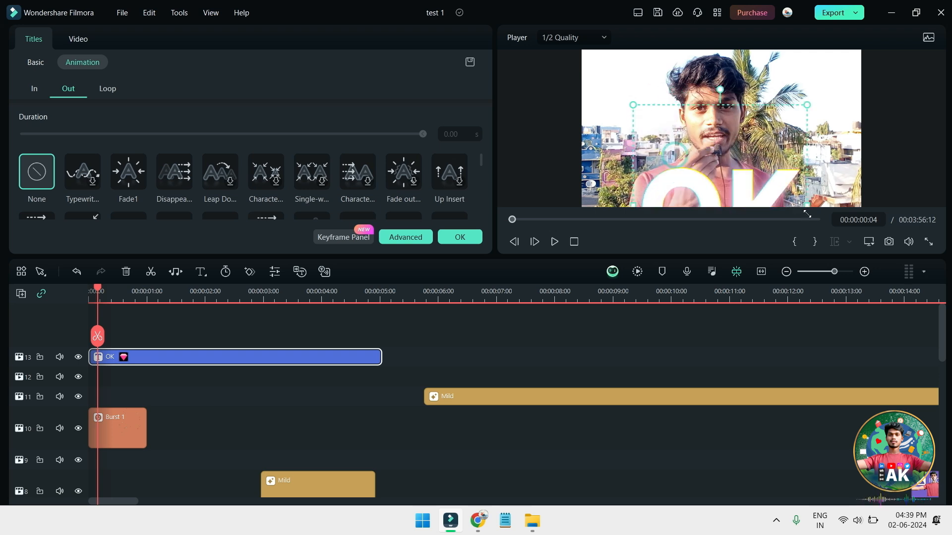
mouse_move(733, 85)
mouse_down()
mouse_move(735, 66)
mouse_move(738, 96)
mouse_up()
- Trim the OK title to end with the Burst 1 clip at about one second and preview it
key(space)
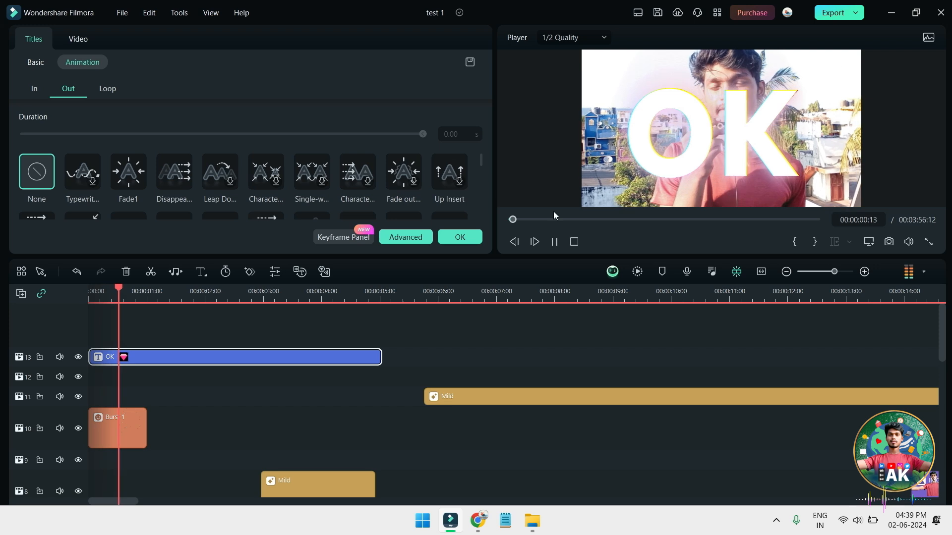
key(space)
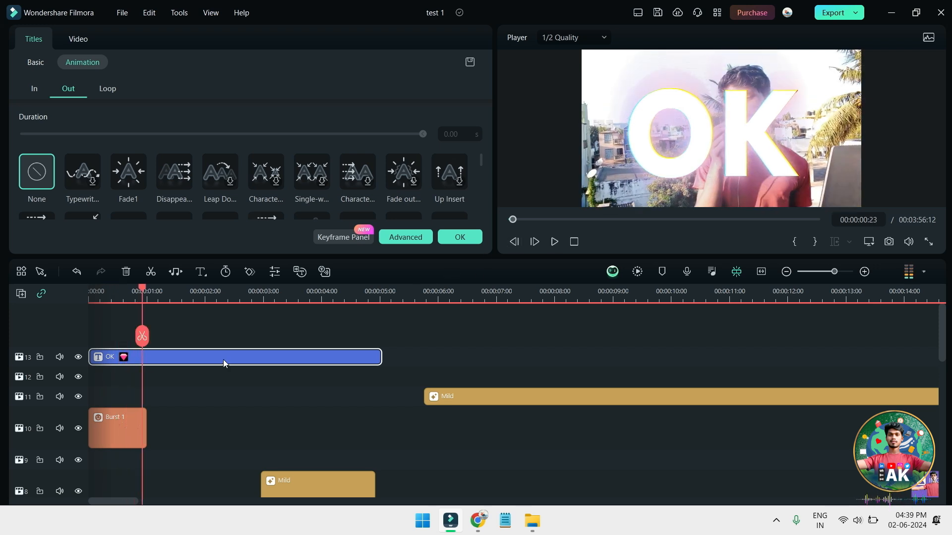
key(space)
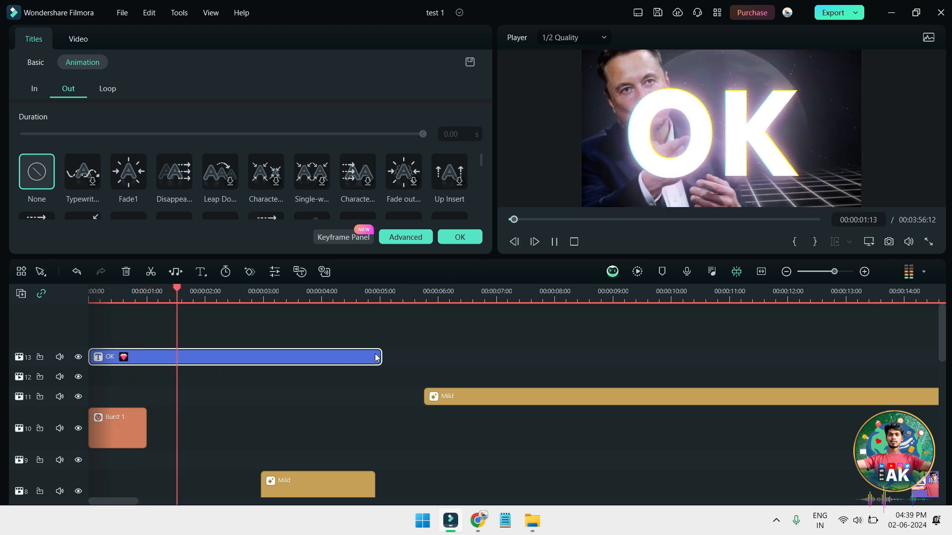
drag(378, 354, 146, 356)
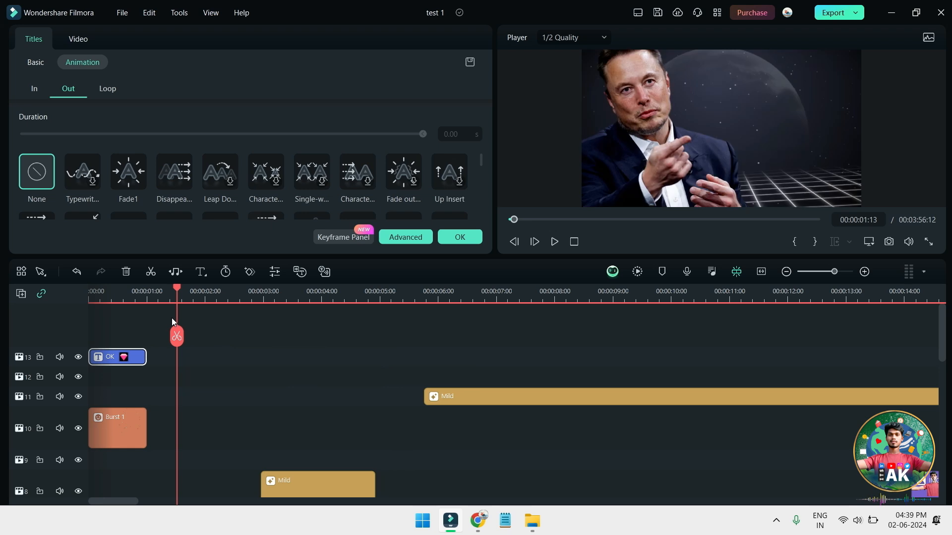
drag(180, 293, 82, 300)
key(space)
key(space)
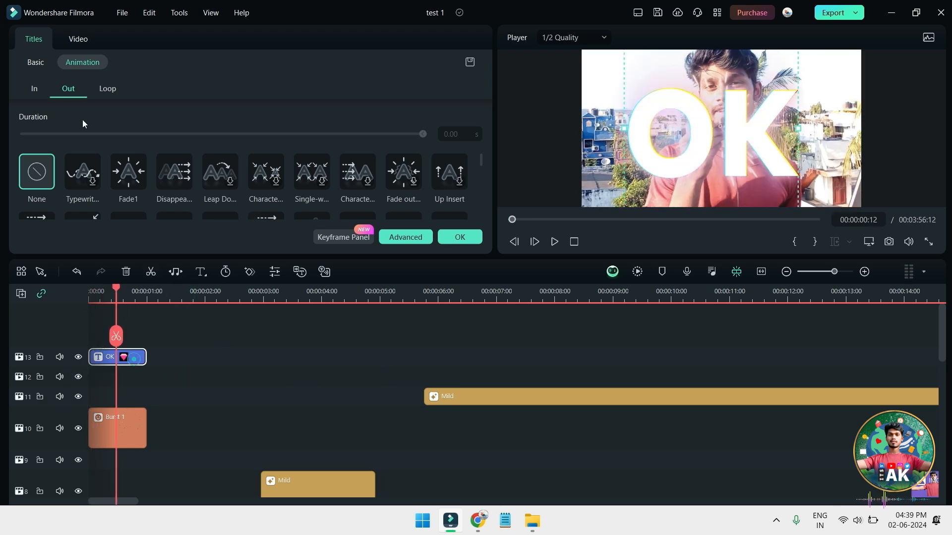
- Apply the Spin 1 video animation to the OK title and preview the opening
click(81, 38)
click(91, 63)
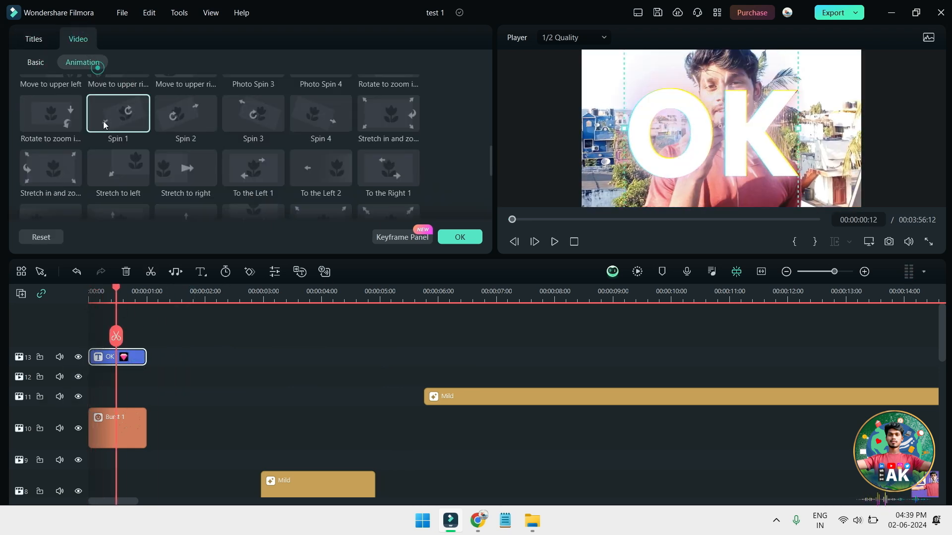
click(135, 115)
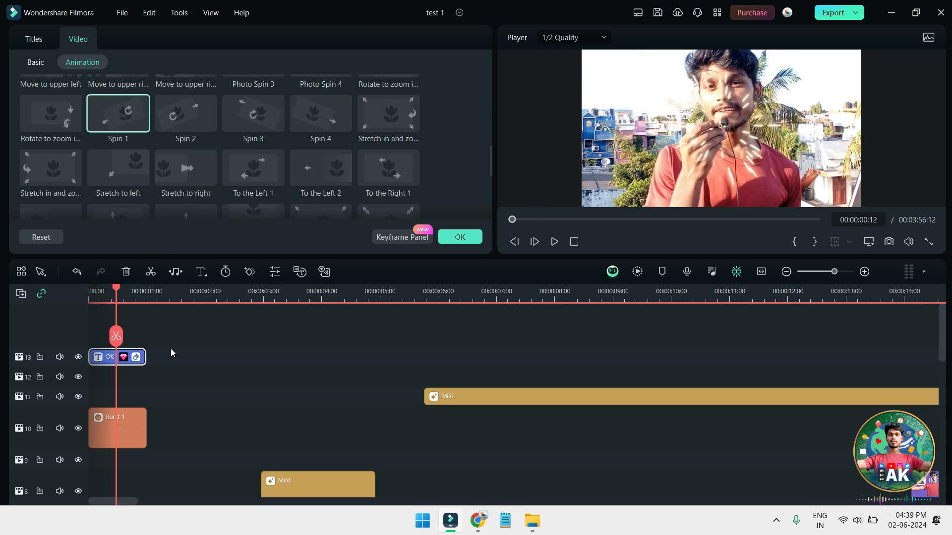
drag(116, 293, 112, 296)
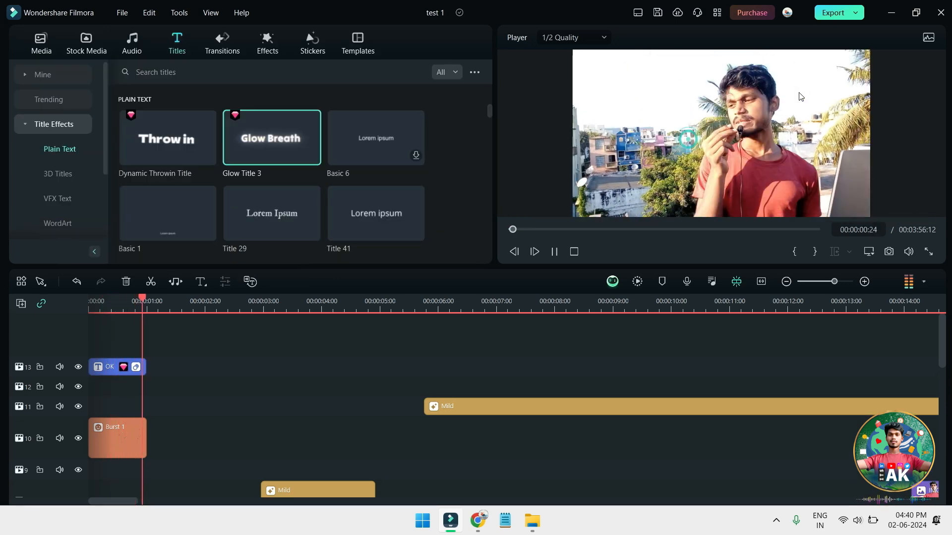
key(space)
- Shrink the OK title and place it in the frame's upper left, beside the speaker's head
drag(147, 300, 115, 301)
click(695, 161)
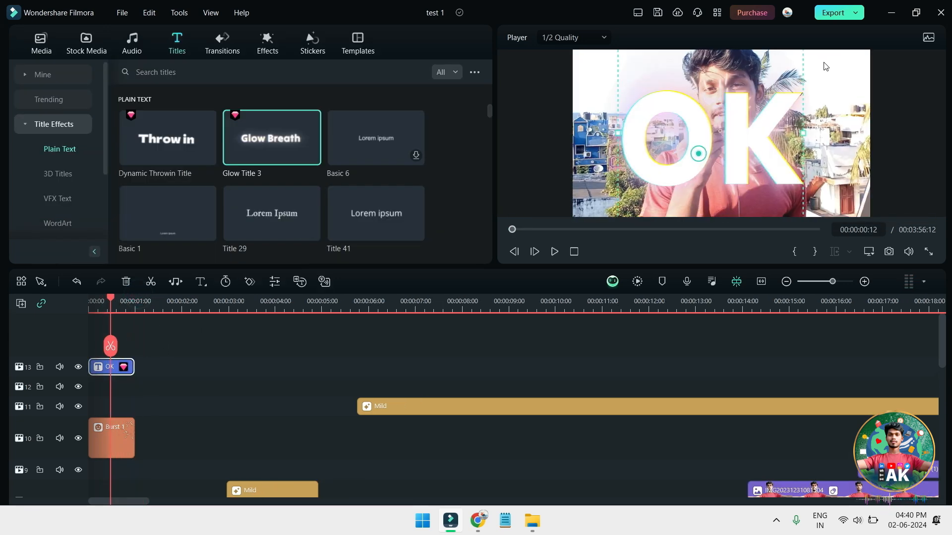
drag(773, 91, 779, 82)
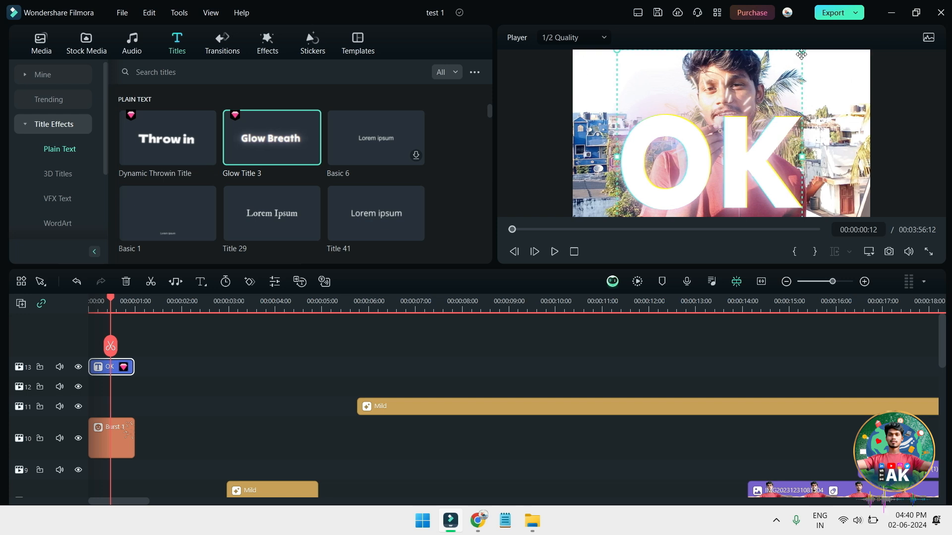
drag(801, 51, 644, 73)
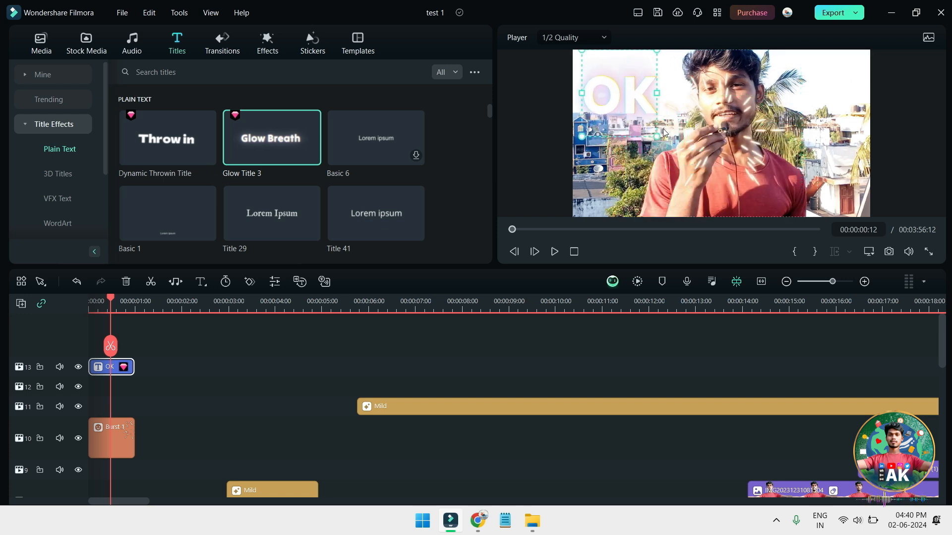
drag(657, 135, 678, 161)
drag(643, 110, 639, 101)
- Replay the opening second several times to check the OK title's placement and spin
key(space)
key(space)
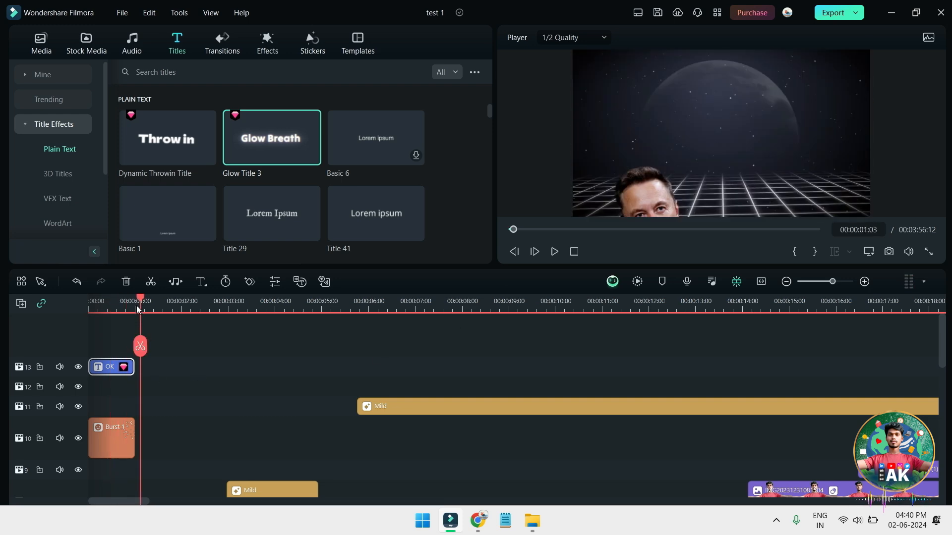
drag(137, 310, 32, 306)
key(space)
key(space)
drag(151, 307, 57, 304)
key(space)
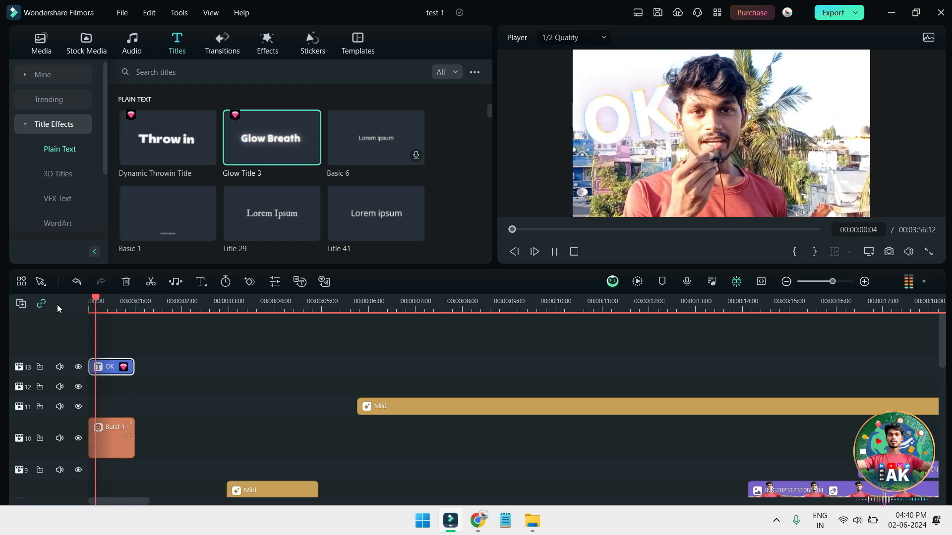
key(space)
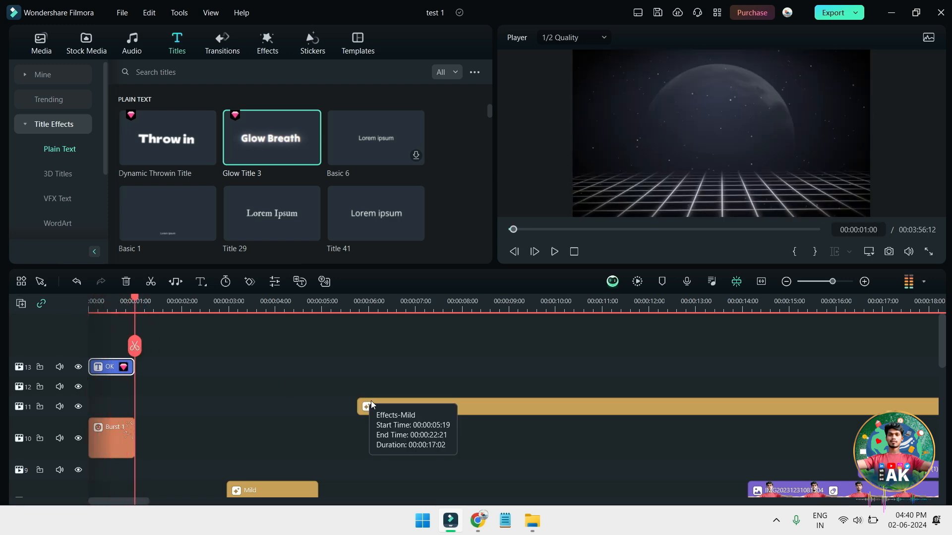
drag(135, 300, 78, 299)
key(space)
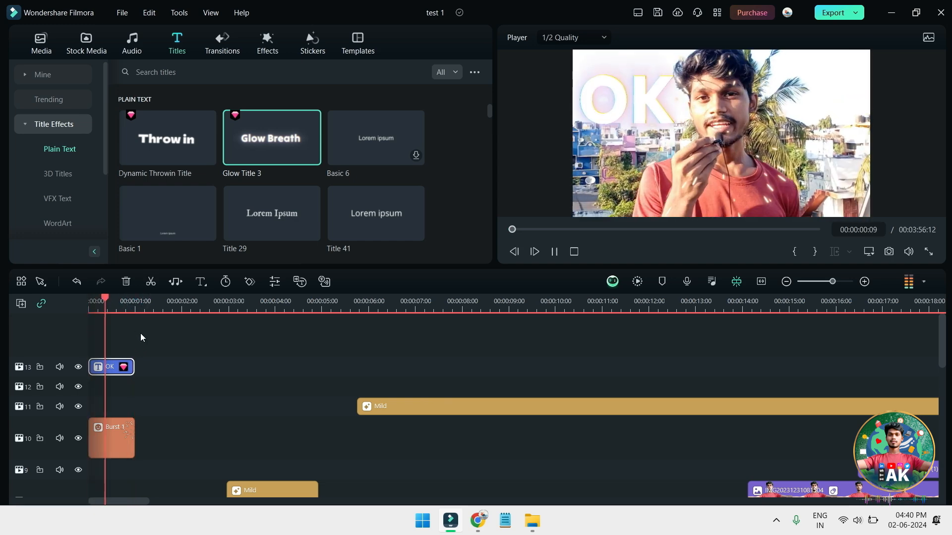
- Move the OK title down over the speaker's chest and replay the opening
click(740, 134)
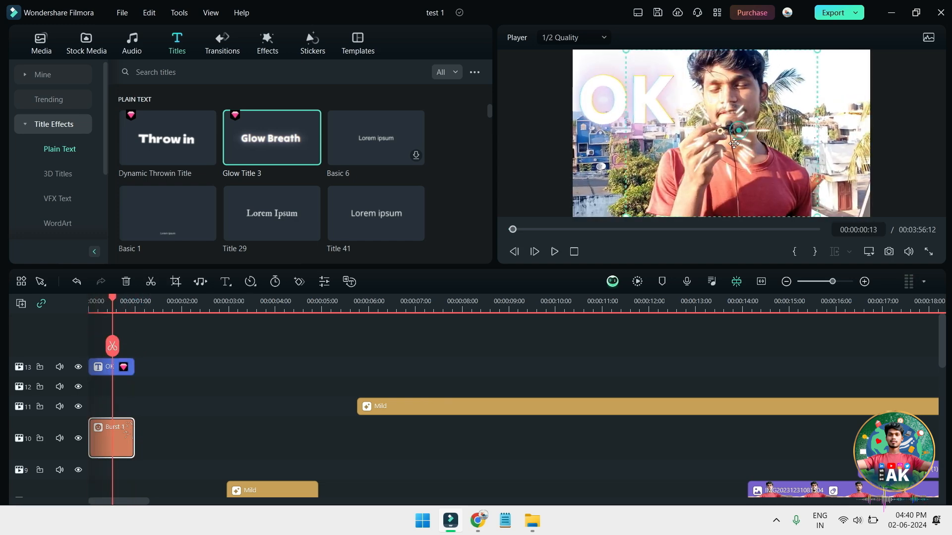
drag(602, 99, 700, 170)
drag(729, 116, 737, 149)
key(space)
drag(158, 304, 88, 307)
- Add the trending sound effect Magical Ding - AISFX to audio track 1 at the project start
scroll(392, 439, down, 10)
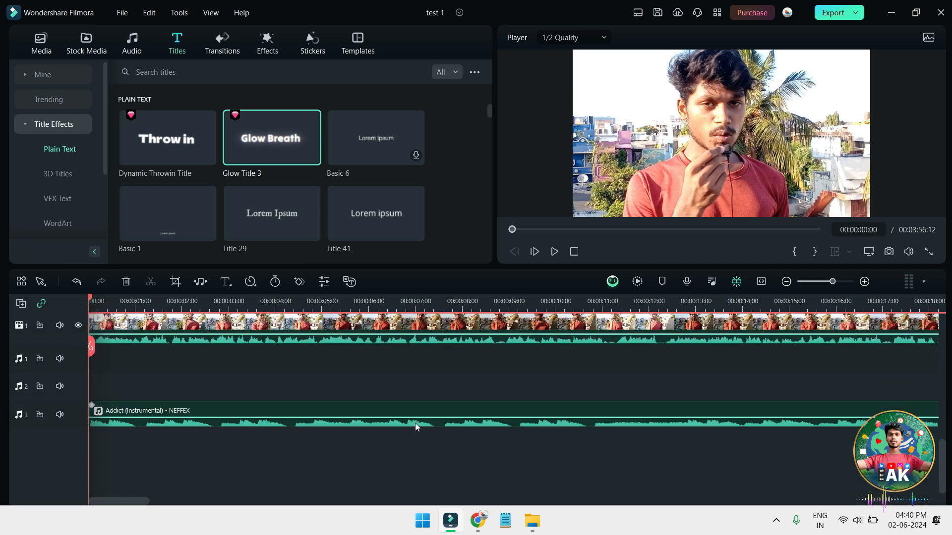
scroll(384, 431, down, 1)
click(132, 42)
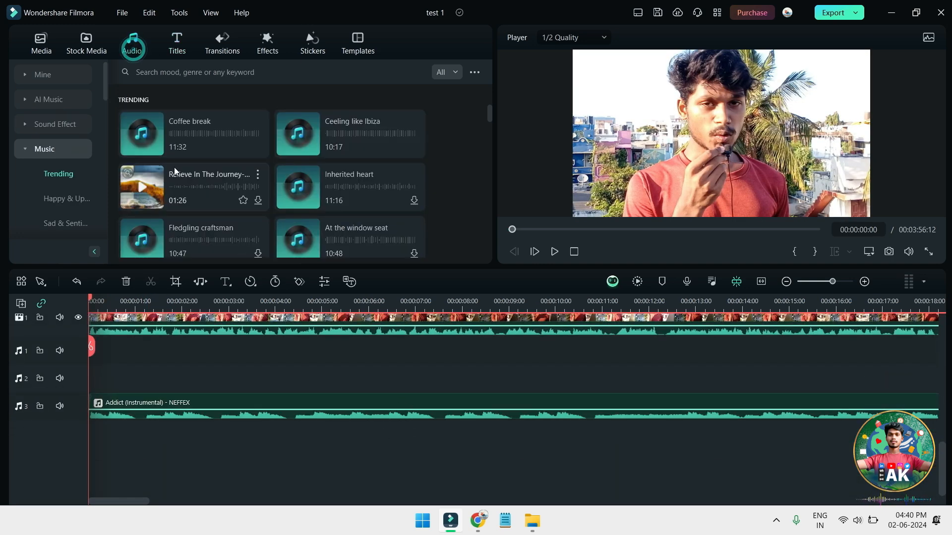
click(181, 125)
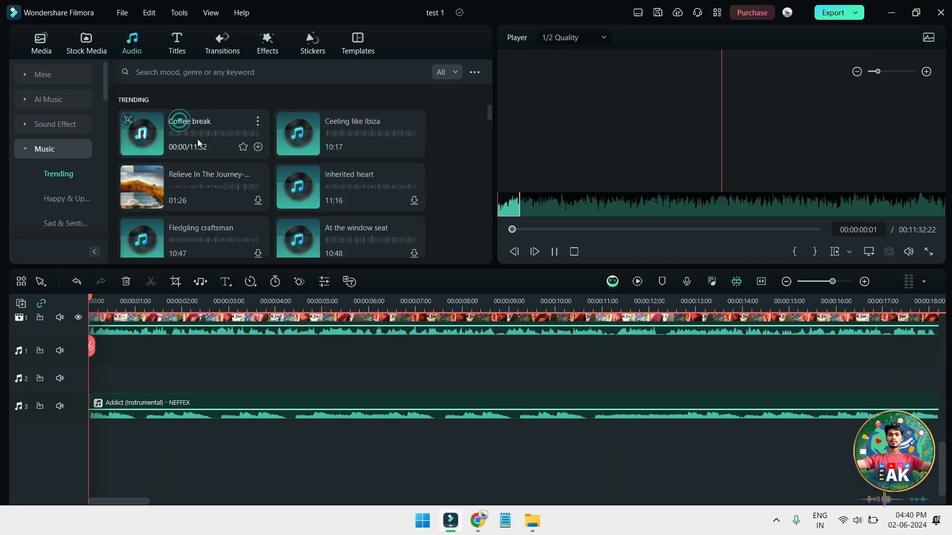
click(48, 128)
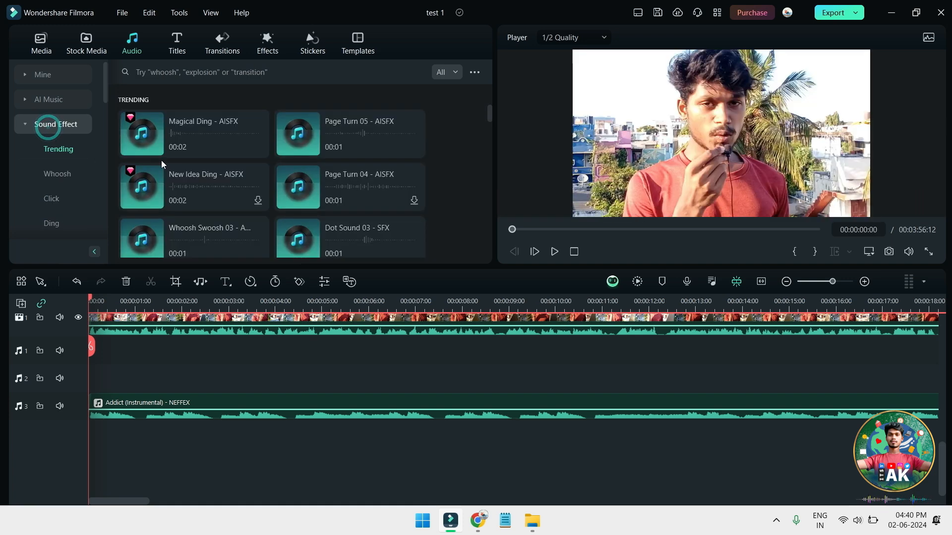
click(214, 132)
drag(214, 132, 113, 355)
- Shift the Magical Ding clip to start at 00:00:00:04 on audio track 1 and replay the opening to check its timing
key(space)
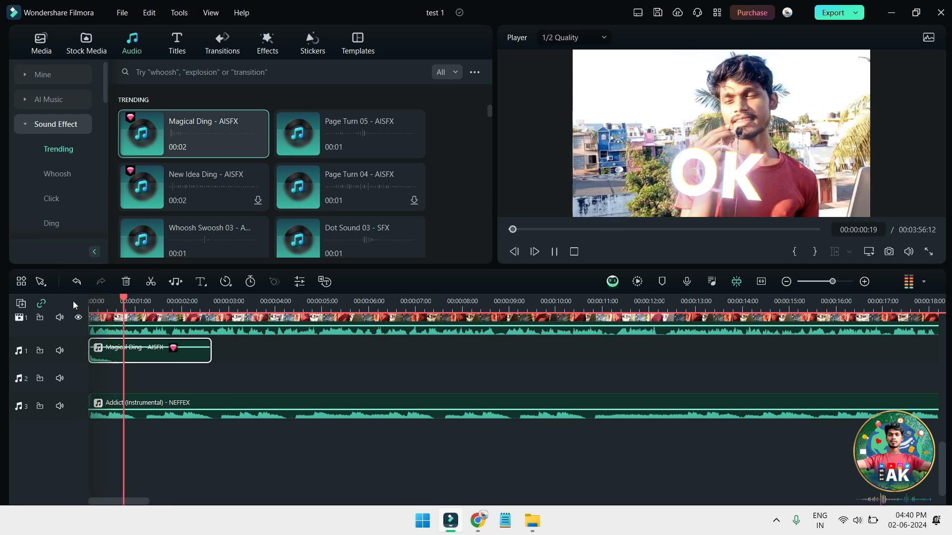
key(space)
click(90, 301)
drag(90, 302, 96, 302)
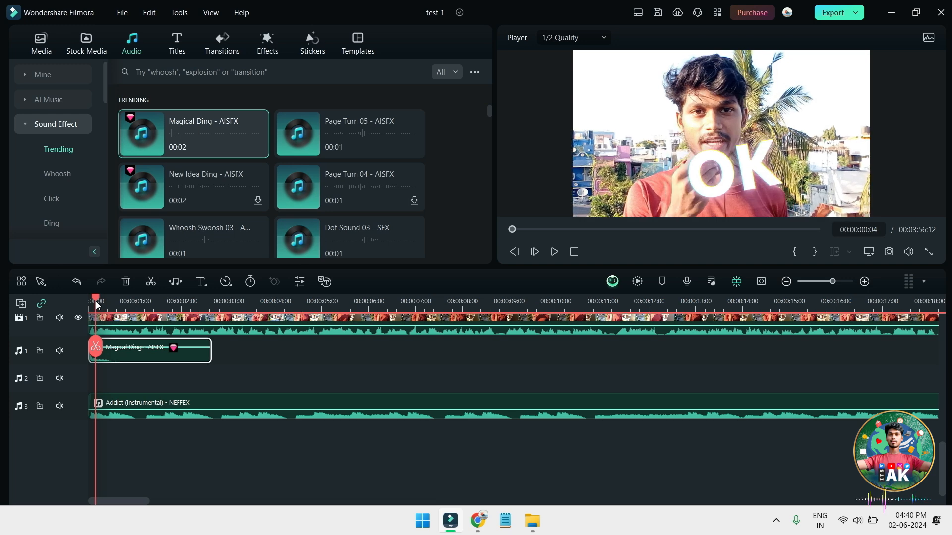
drag(129, 352, 143, 355)
key(space)
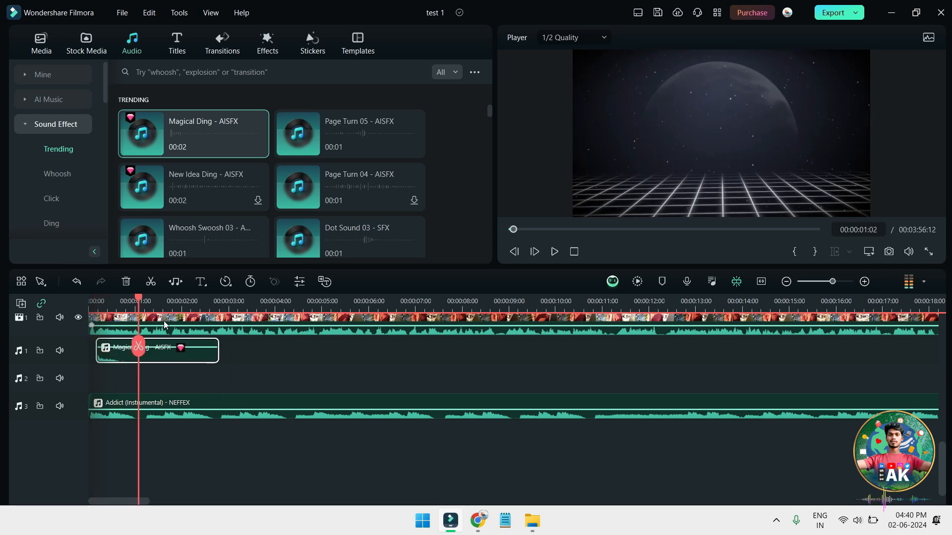
drag(137, 301, 74, 302)
key(space)
drag(134, 301, 79, 302)
key(space)
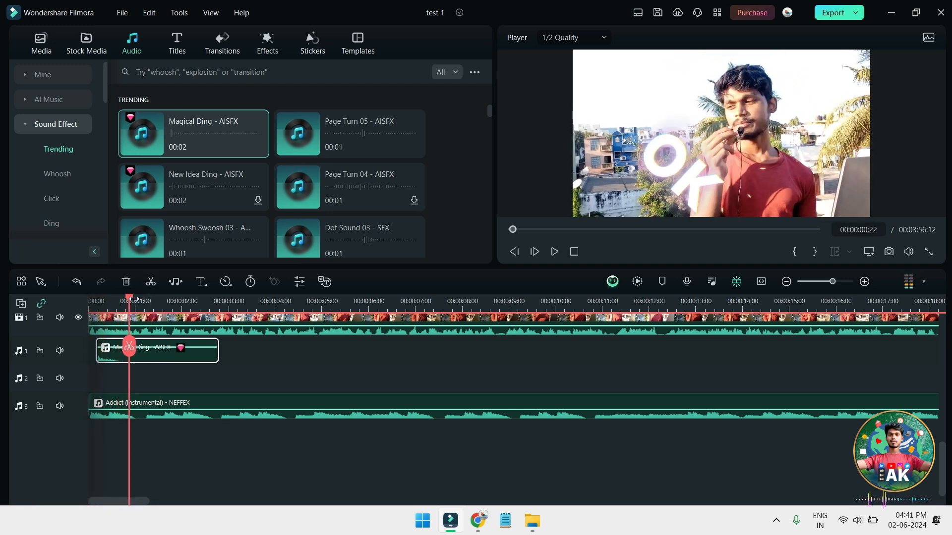
drag(131, 301, 62, 305)
- Audition the favorite sound effects, including Shutter sound 02, Digital Glitch 02, Page Turn 05, Magic Pop Ding and Magical Ding
click(59, 74)
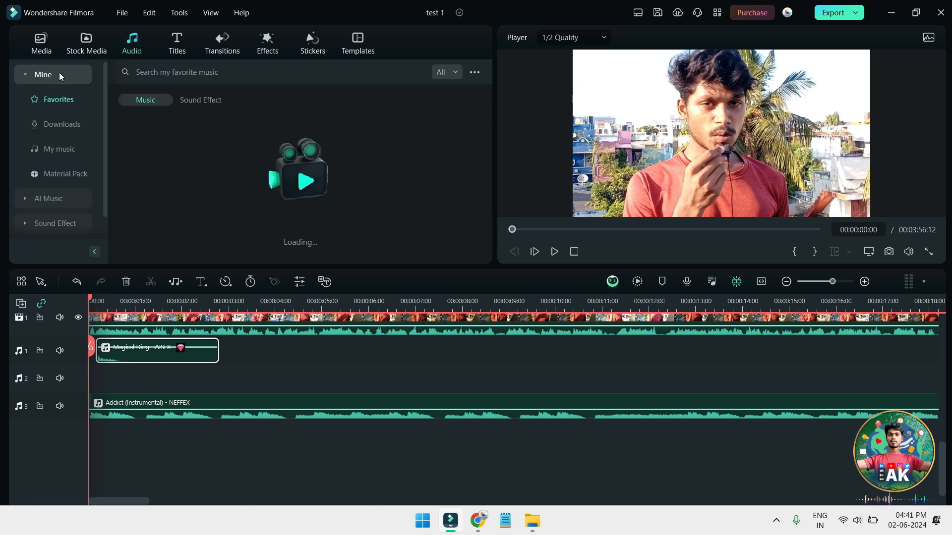
click(194, 100)
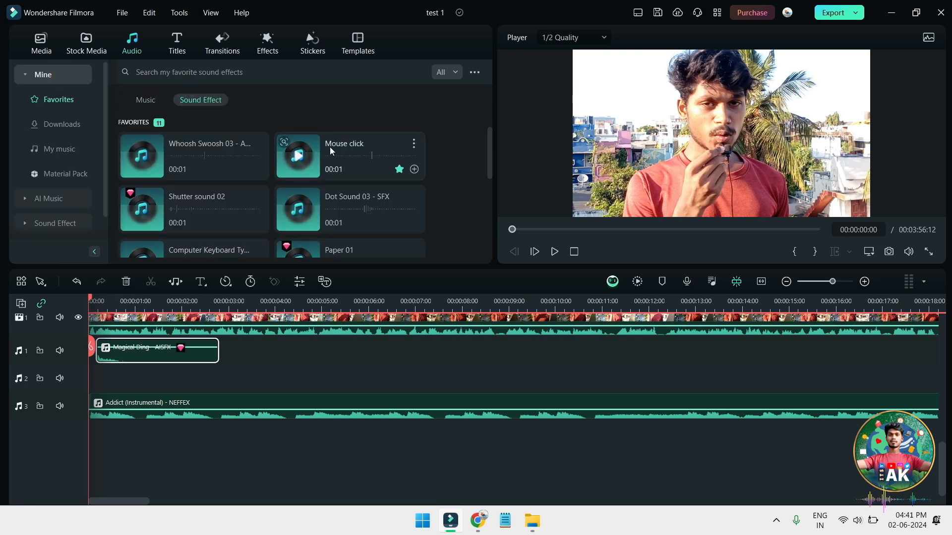
click(219, 216)
scroll(359, 163, down, 2)
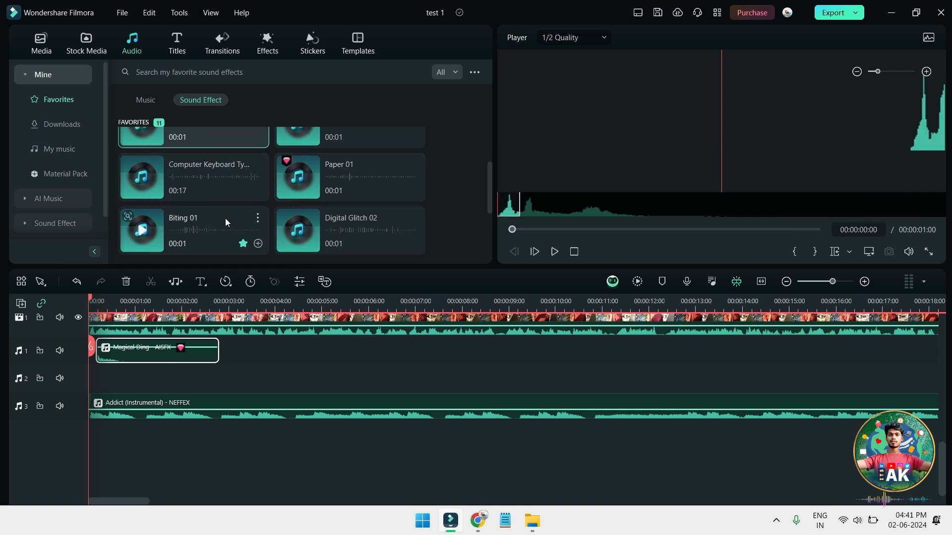
click(361, 226)
scroll(361, 221, down, 2)
click(212, 188)
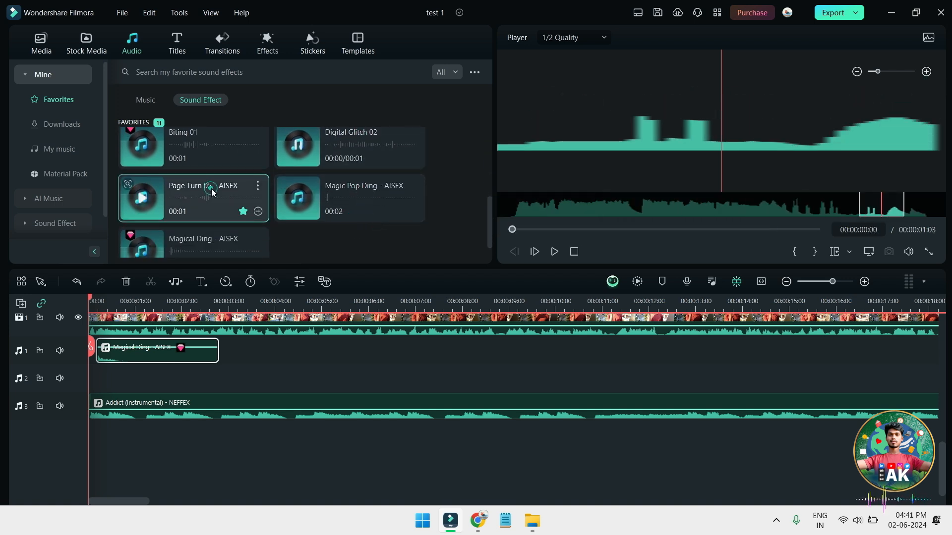
click(334, 212)
click(148, 250)
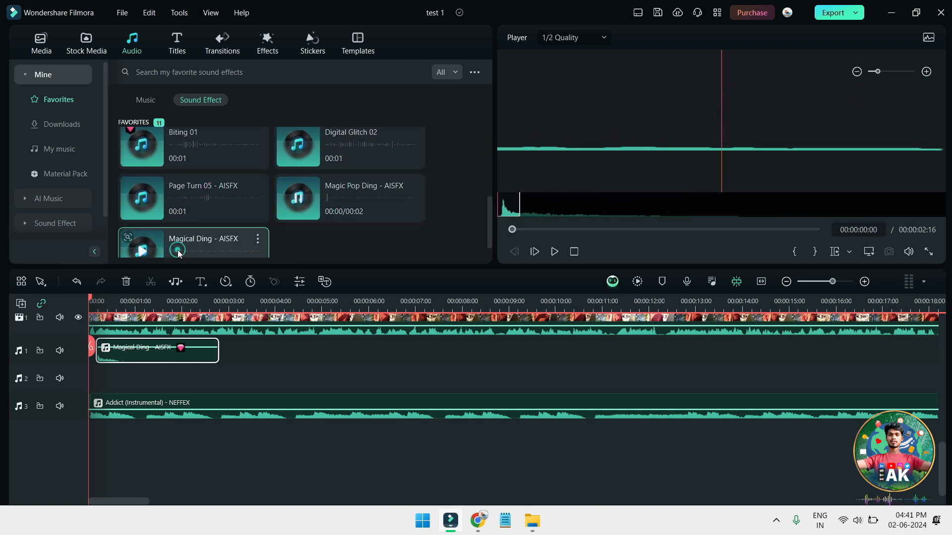
scroll(179, 244, down, 1)
- Add the favorite sound effect Magic Pop Ding - AISFX to audio track 2 at the project start and replay the opening
click(388, 178)
drag(344, 198, 92, 379)
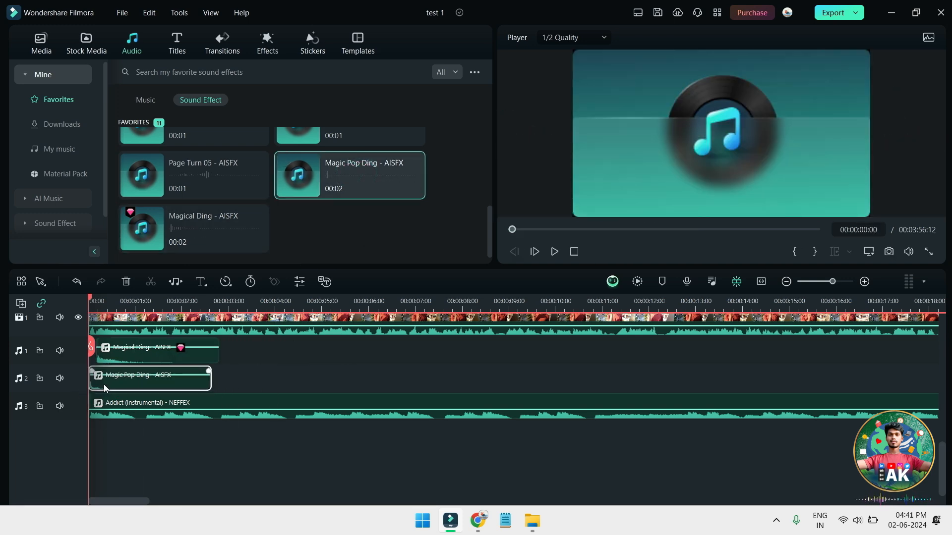
key(space)
key(space)
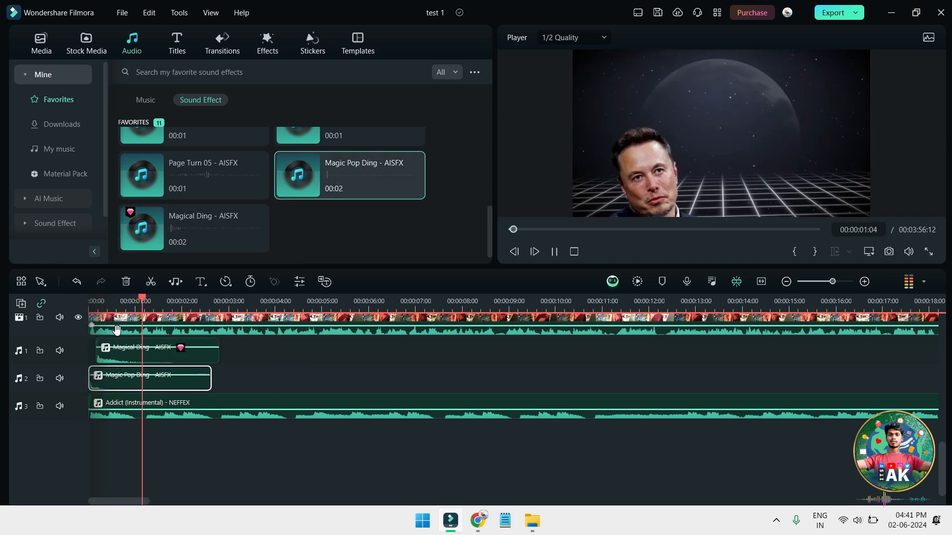
key(space)
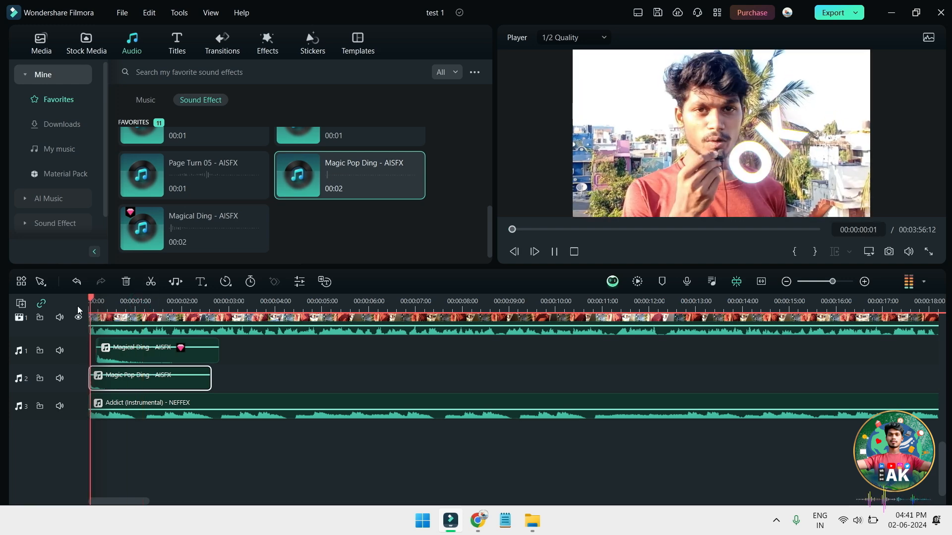
key(space)
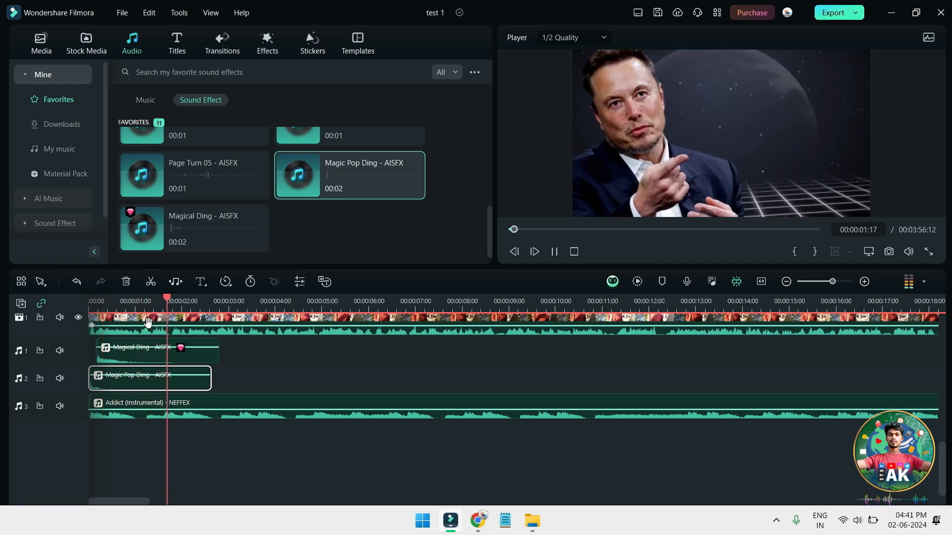
click(121, 301)
key(space)
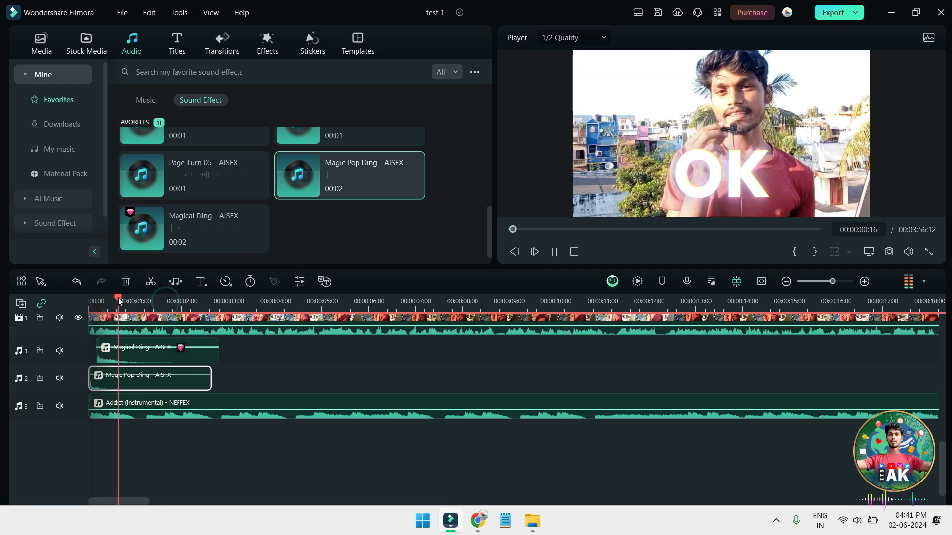
key(space)
- Split the Magical Ding and Magic Pop Ding clips at 00:00:01:01 and remove the parts after the cut
scroll(139, 320, up, 3)
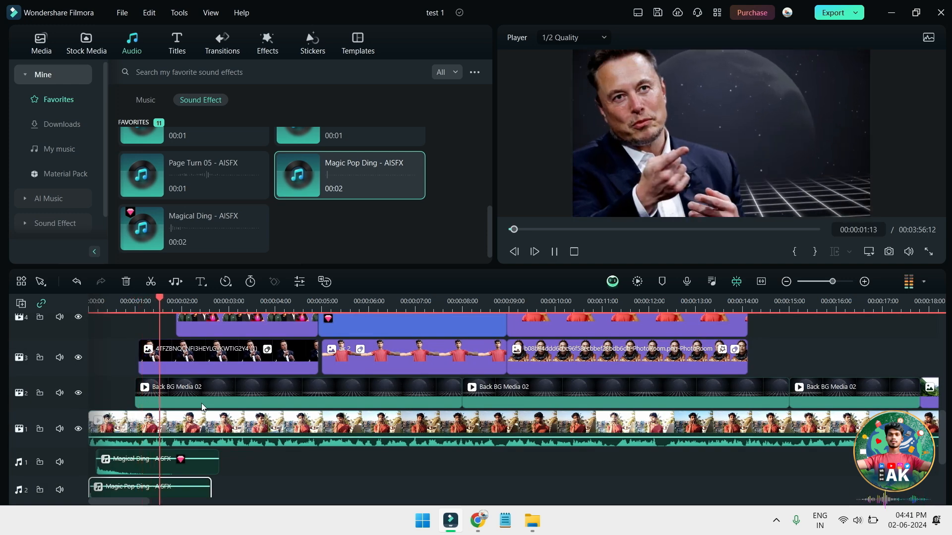
scroll(229, 467, down, 3)
click(189, 384)
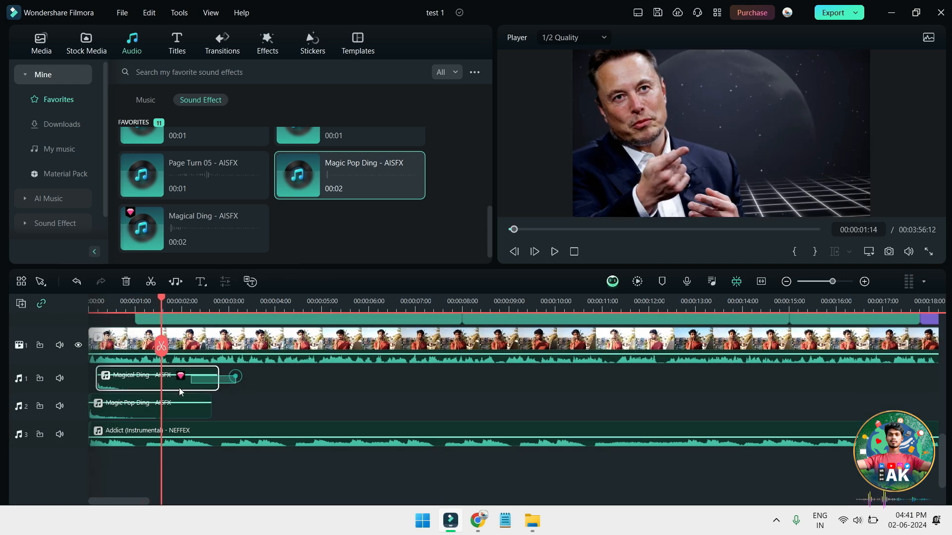
drag(144, 399, 145, 392)
drag(143, 306, 136, 304)
key(ctrl+b)
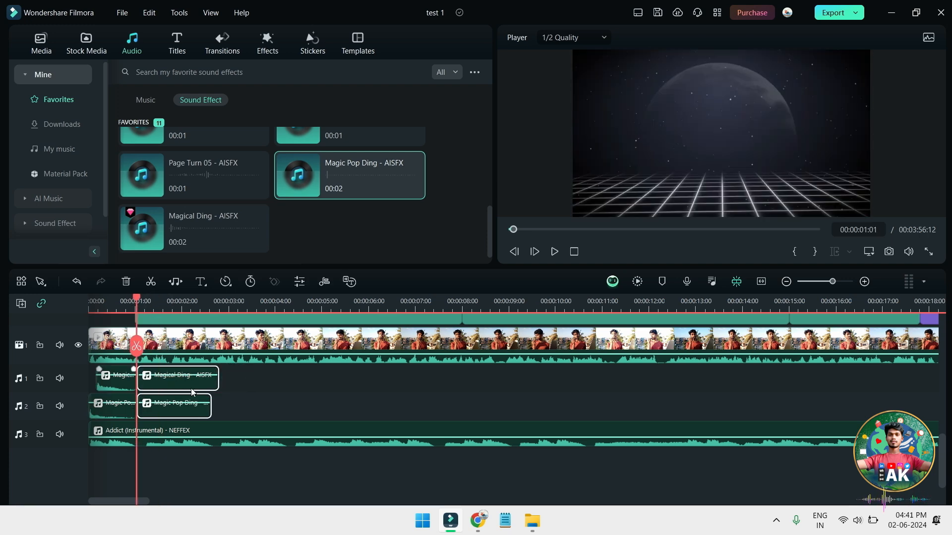
- Add the favorite Whoosh Swoosh 03 sound effect to audio track 1 at 00:00:01:03 and play it back
key(Right)
key(Right)
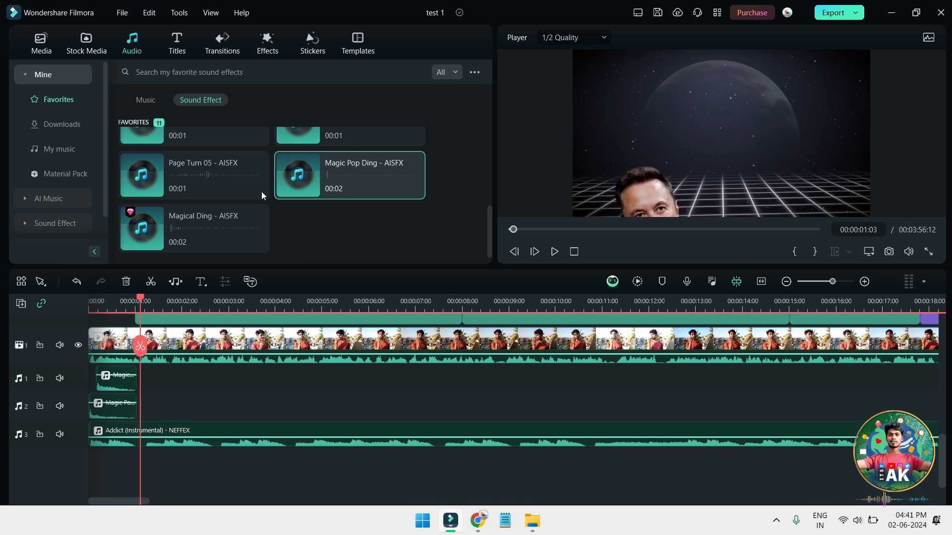
scroll(235, 182, up, 5)
drag(165, 154, 145, 387)
key(space)
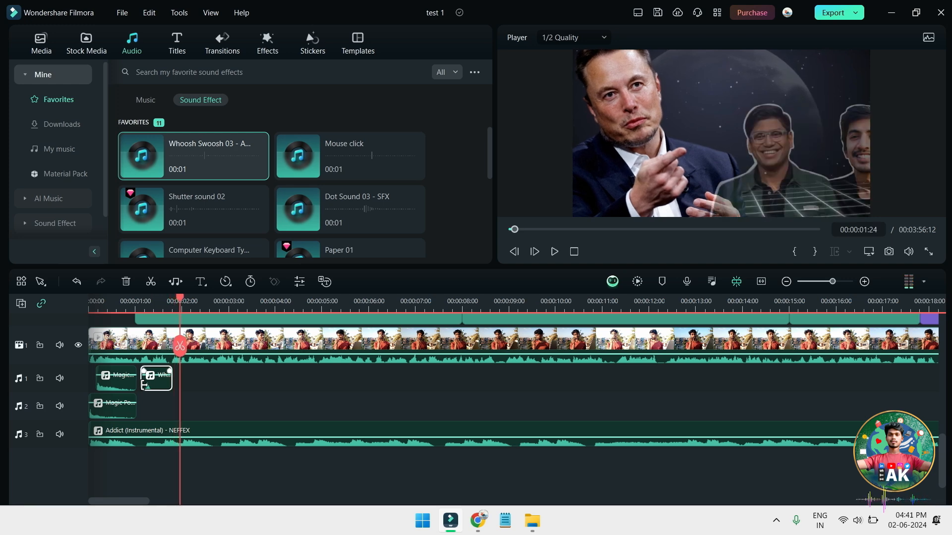
- Duplicate the whoosh clip on audio track 1 at 00:00:01:24 and replay the project from the start
right_click(153, 388)
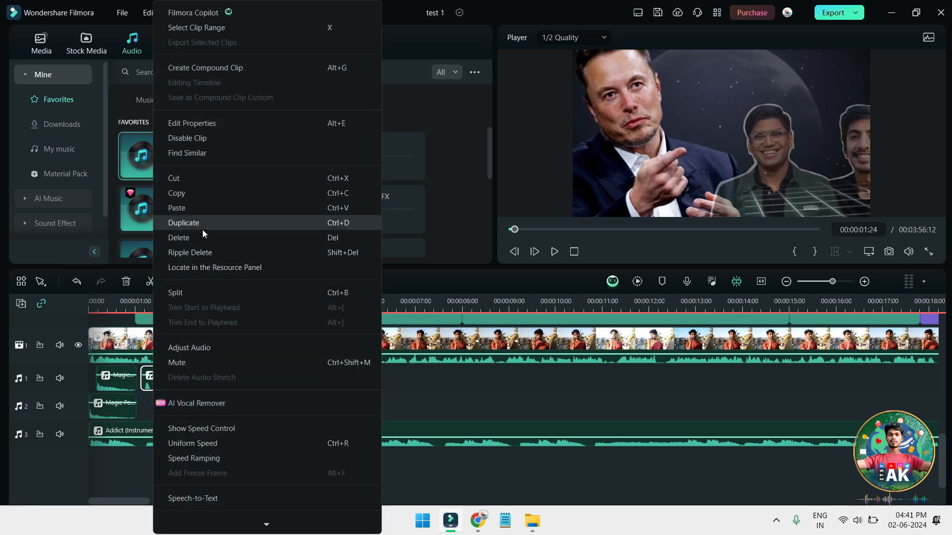
click(204, 227)
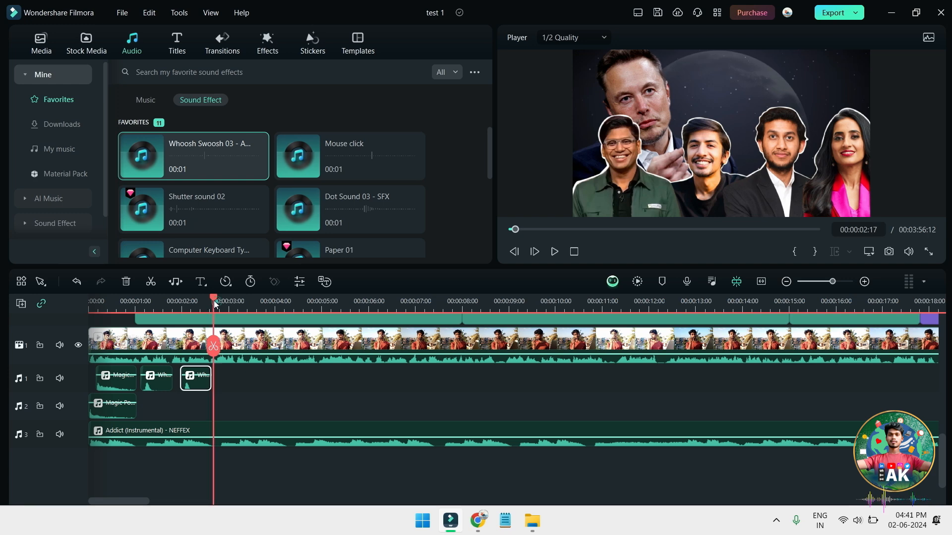
key(Home)
key(space)
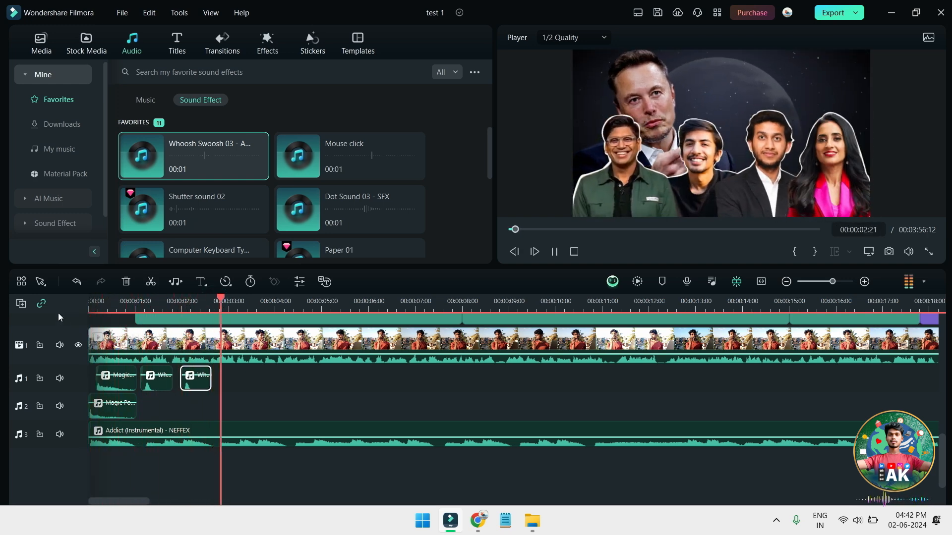
key(space)
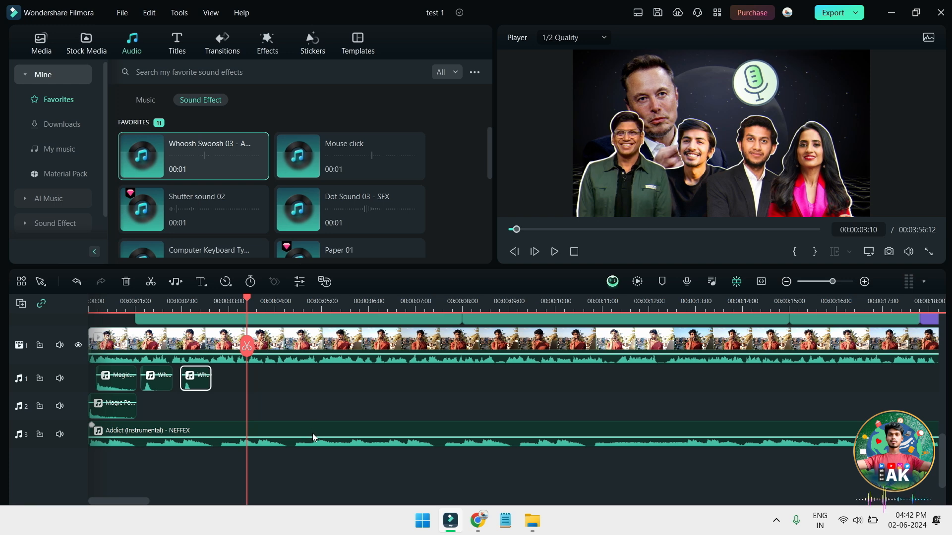
- Adjust the audio settings of the Addict (Instrumental) - NEFFEX music clip and replay the opening to check the mix
double_click(312, 438)
drag(318, 189, 319, 188)
click(460, 237)
key(space)
scroll(394, 382, up, 3)
drag(274, 291, 89, 297)
scroll(391, 400, down, 3)
key(space)
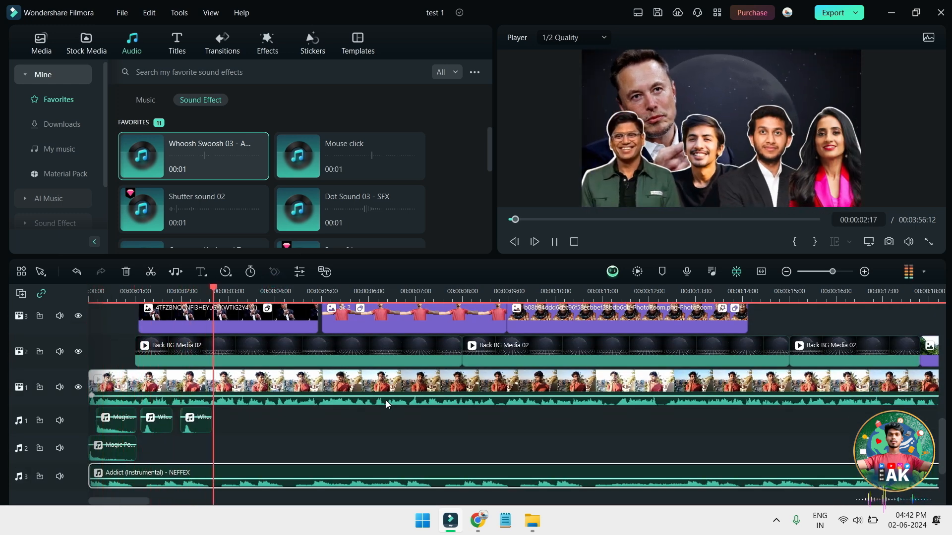
key(space)
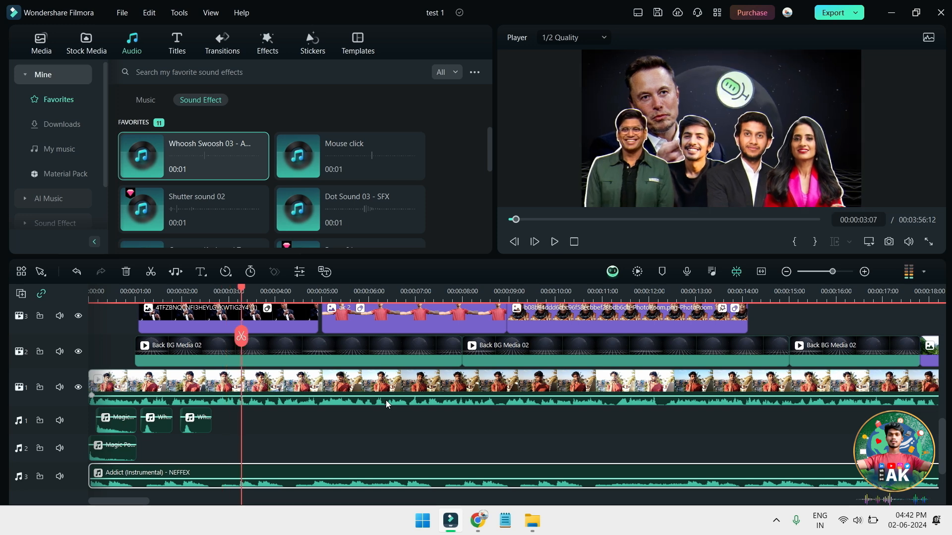
- Add Dot Sound 03 - SFX to audio track 1 where the microphone graphic appears, at about 00:00:03:07, and play it back
scroll(426, 412, up, 5)
key(space)
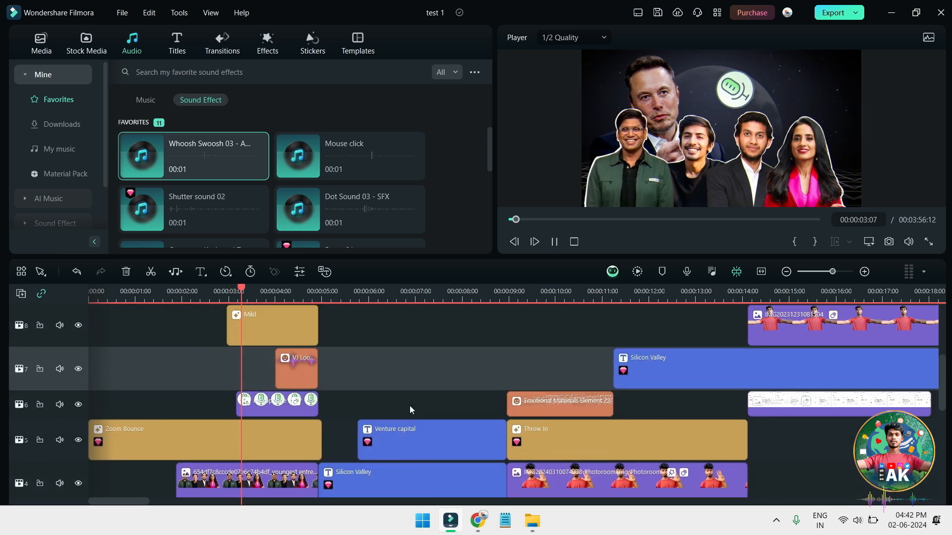
key(space)
drag(260, 297, 242, 295)
scroll(361, 377, down, 3)
scroll(354, 296, down, 3)
drag(350, 213, 247, 421)
key(space)
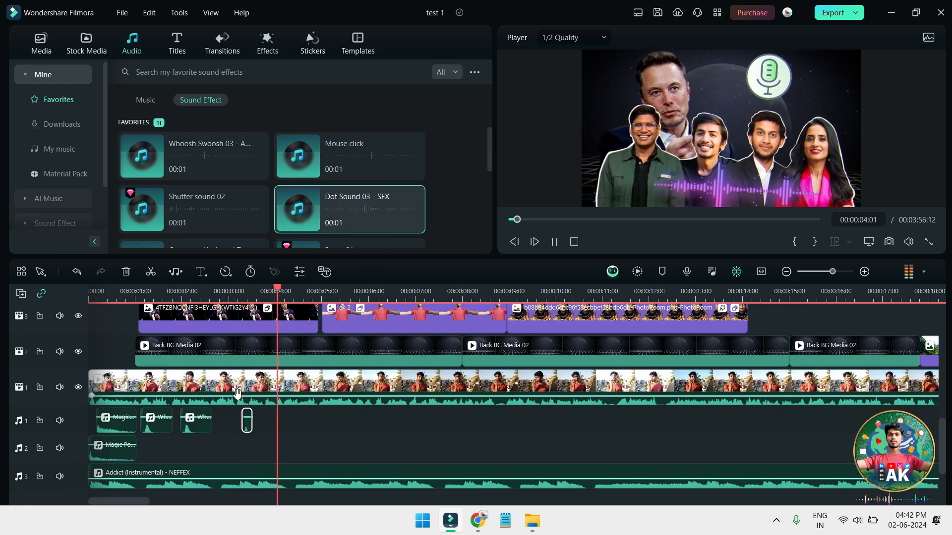
- Try the Digital Glitch 02 sound effect on audio track 1 at 00:00:04:00, listen to it and undo its placement
key(Left)
key(Left)
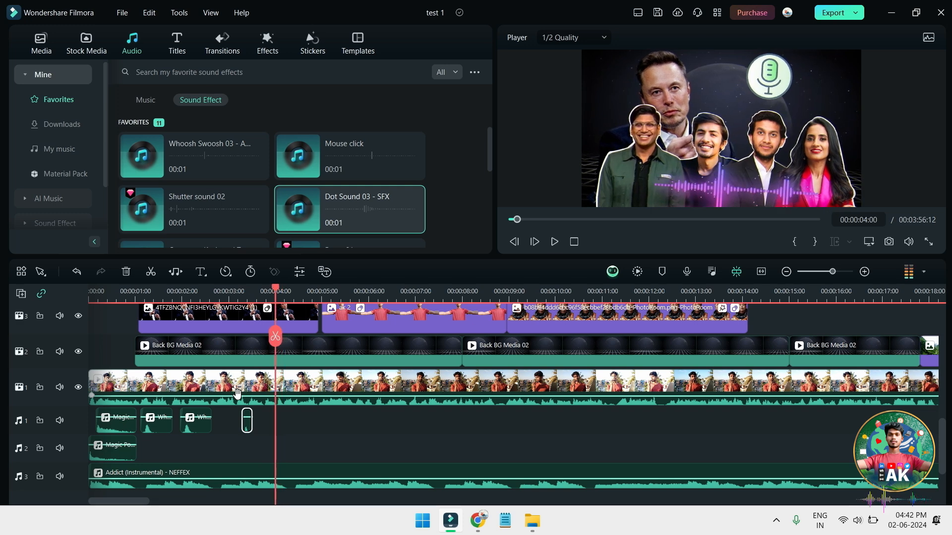
key(Right)
scroll(343, 218, down, 4)
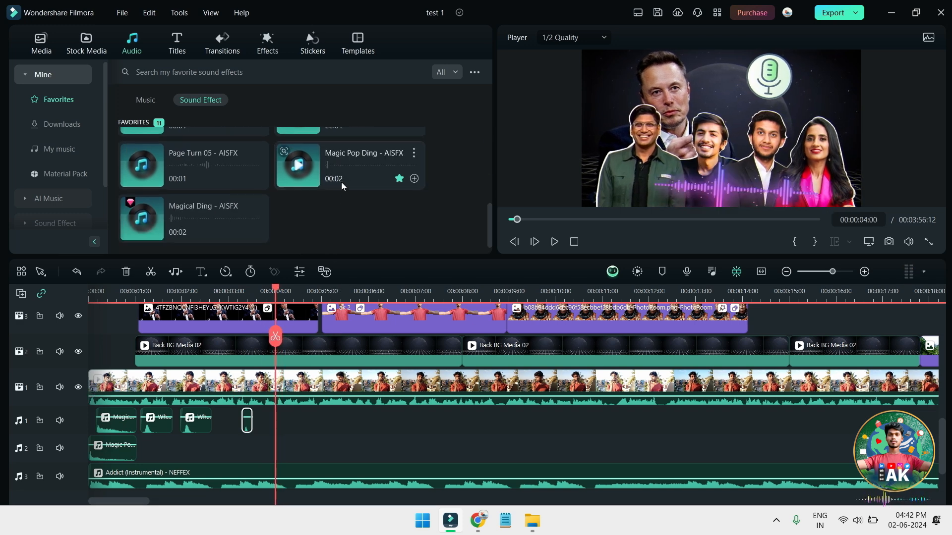
scroll(341, 182, up, 3)
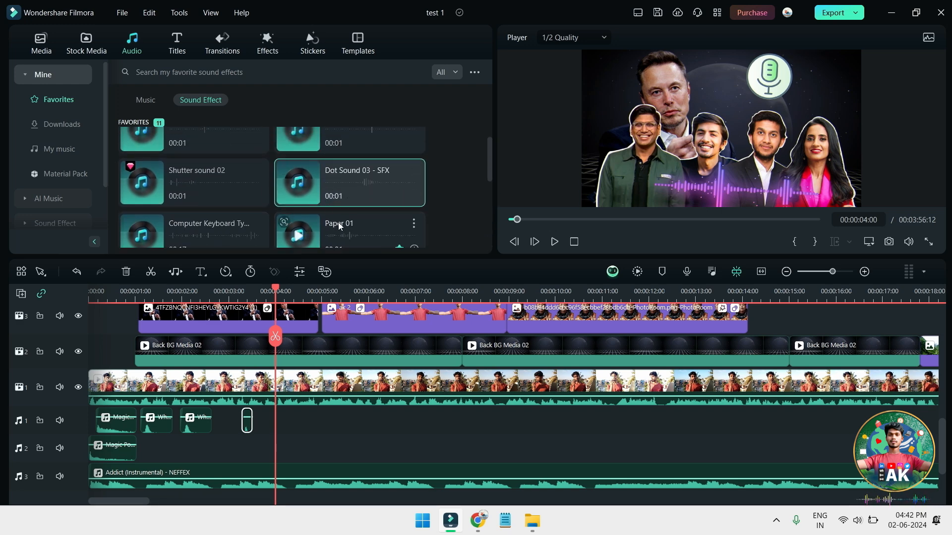
scroll(338, 223, down, 3)
scroll(361, 170, up, 2)
drag(344, 188, 292, 429)
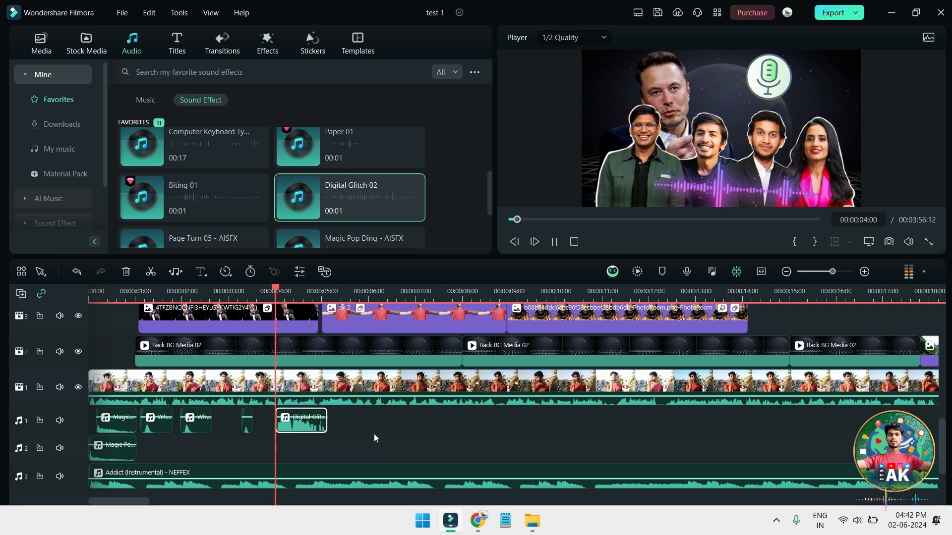
key(space)
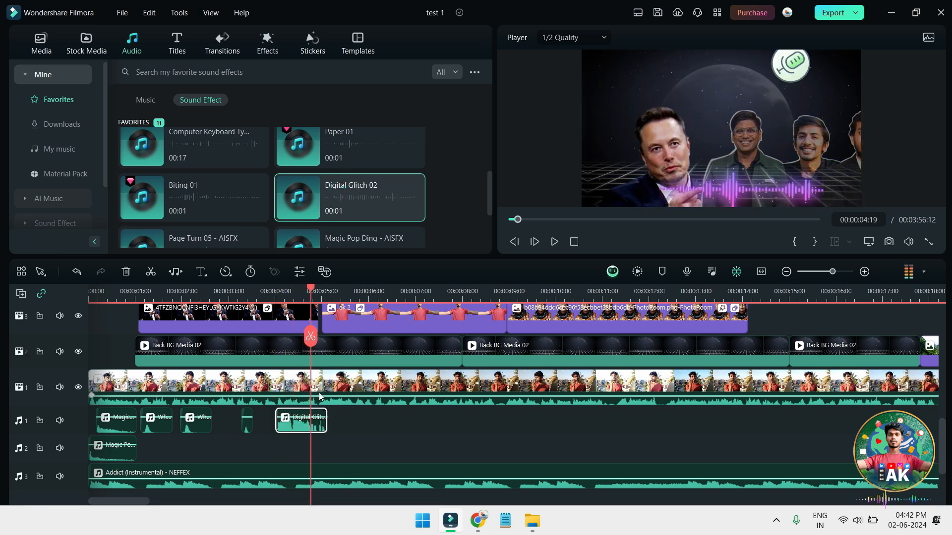
key(ctrl+z)
- Switch to File Explorer, play the reference video silicon valley test final from drive E in VLC, and return to the Filmora project
click(531, 521)
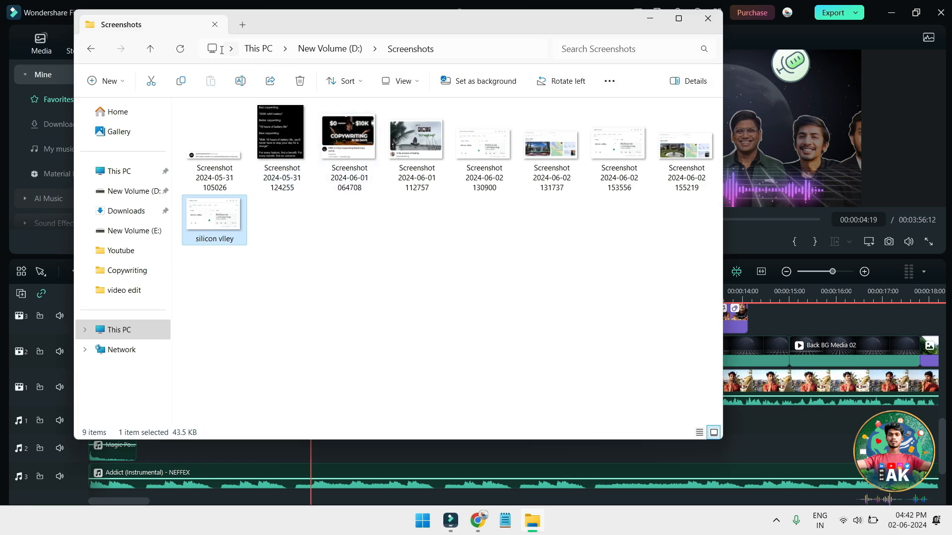
click(268, 50)
double_click(551, 143)
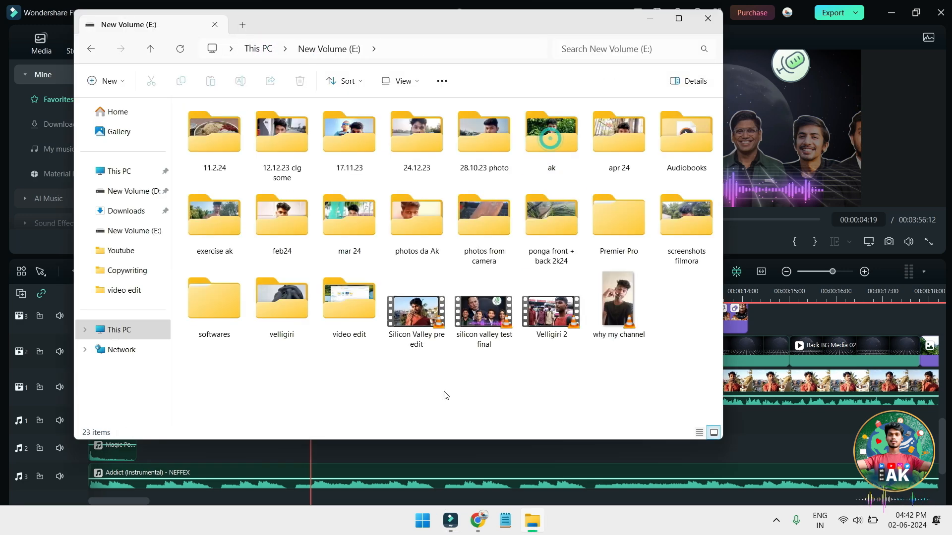
click(502, 327)
double_click(502, 327)
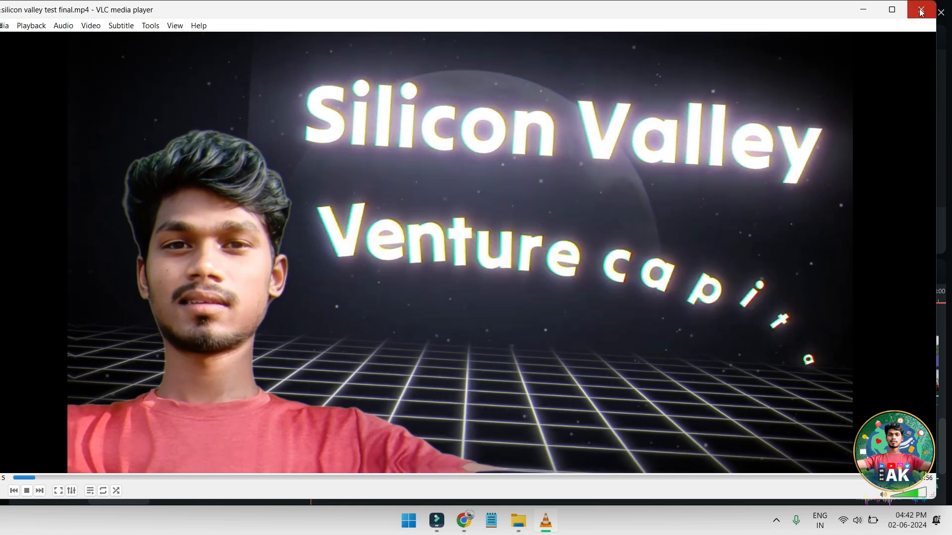
click(921, 10)
click(708, 18)
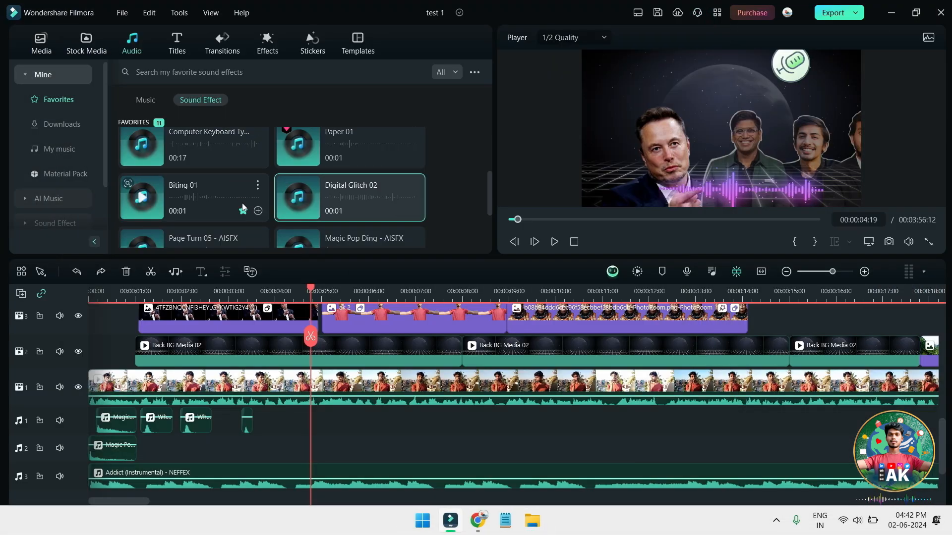
- Add the favorite Page Turn 05 - AISFX sound effect to audio track 1 at 00:00:04:19 and play it back
scroll(223, 178, down, 2)
click(218, 180)
drag(218, 183, 335, 429)
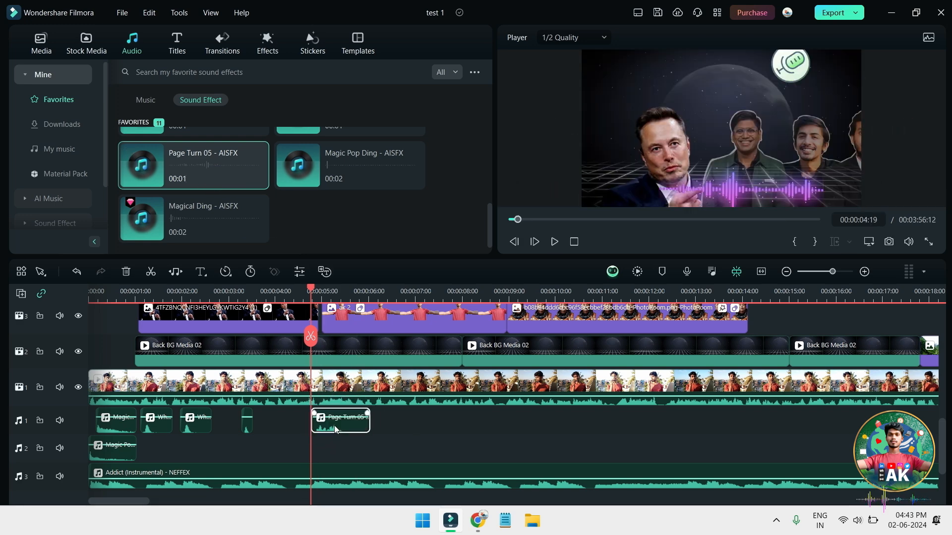
key(space)
key(space)
- Move the Page Turn 05 - AISFX clip on audio track 1 back to start at 00:00:04:00 and play it back
drag(303, 297, 281, 316)
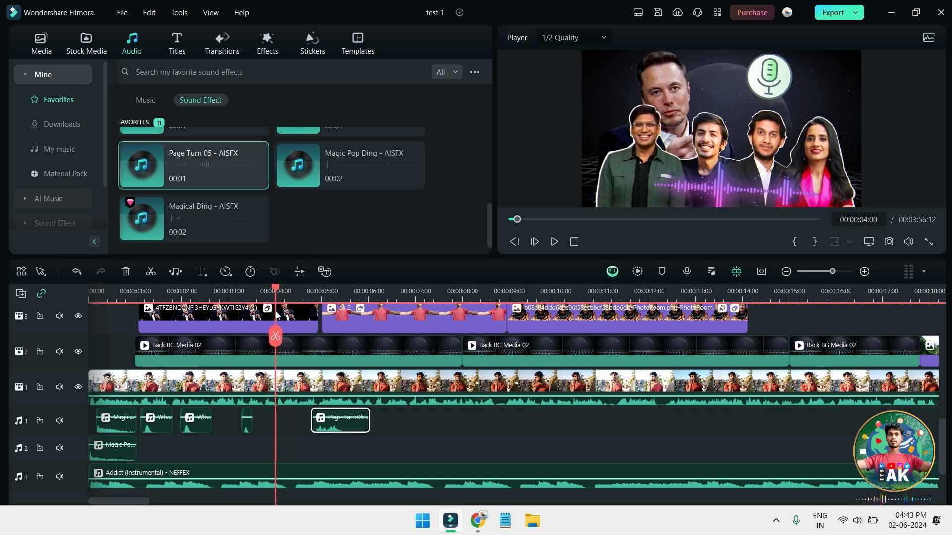
key(Left)
key(Right)
key(Right)
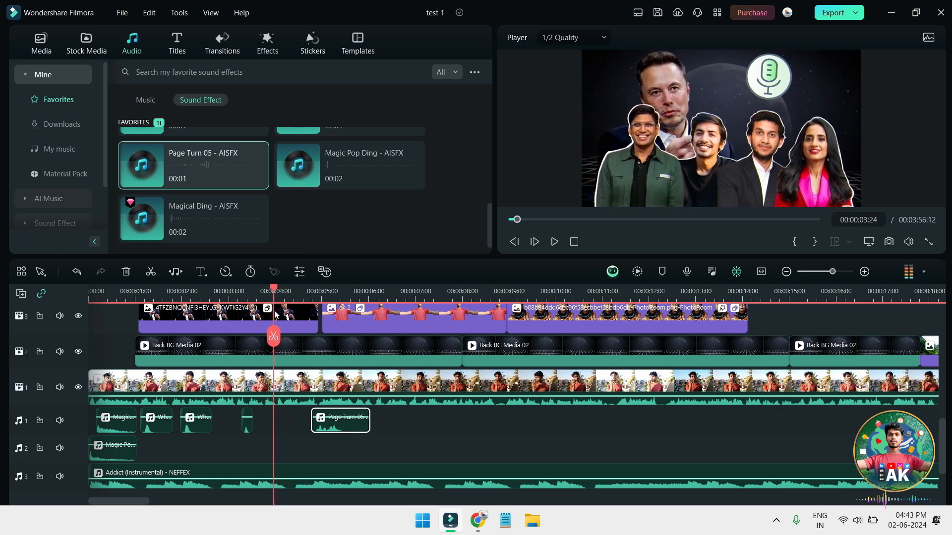
drag(338, 424, 294, 424)
key(space)
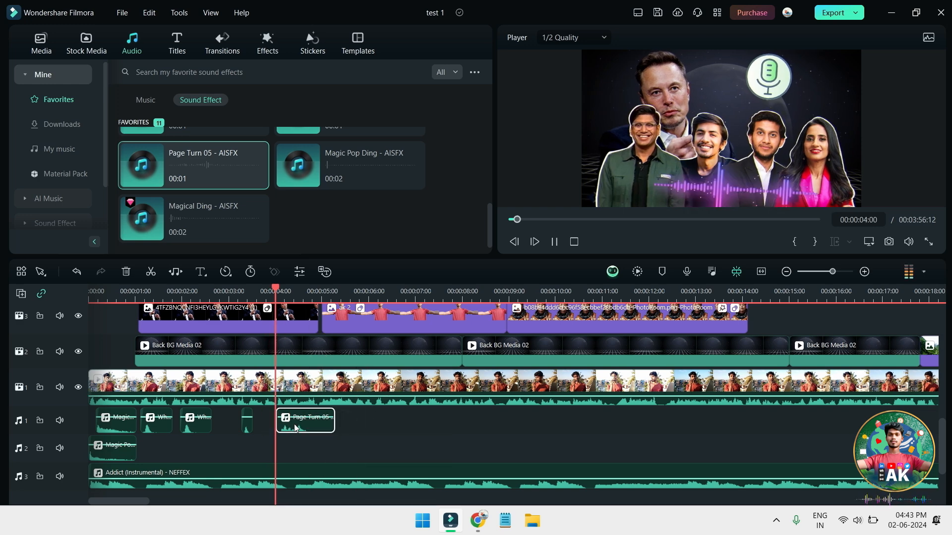
key(space)
- Add the favorite Computer Keyboard Typing 01 - AISFX sound effect to audio track 2 at 00:00:05:03, where the Silicon Valley title animates in
key(Left)
key(Left)
key(Left)
key(Left)
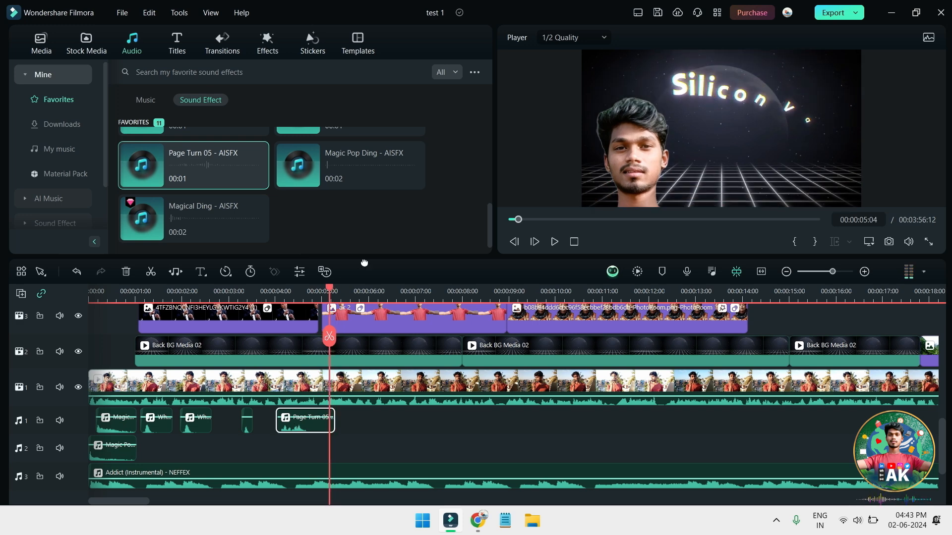
scroll(372, 222, up, 5)
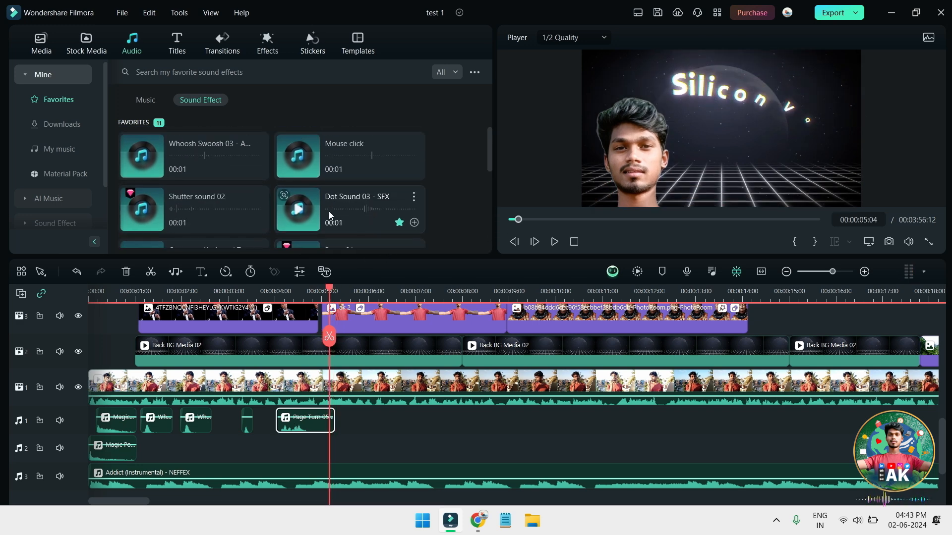
key(Left)
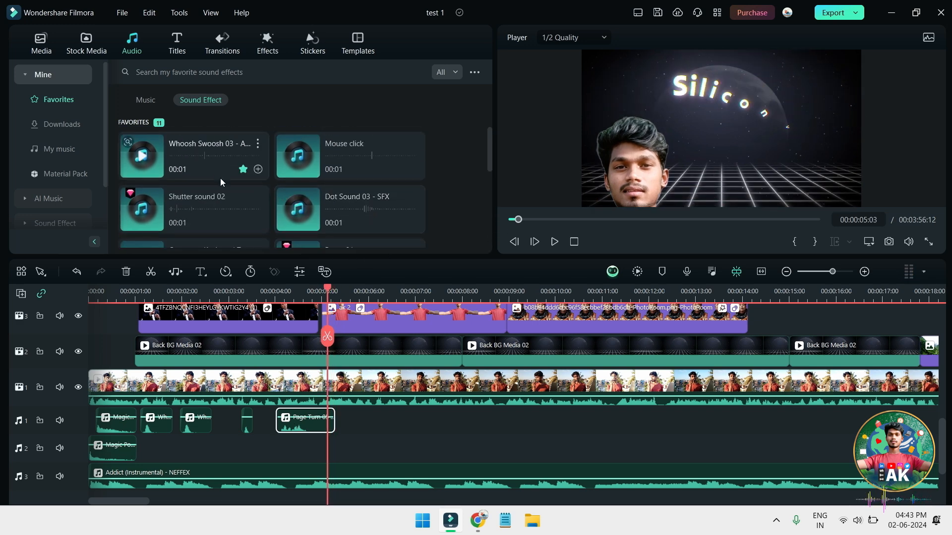
scroll(221, 179, down, 3)
drag(221, 180, 327, 429)
scroll(358, 455, up, 5)
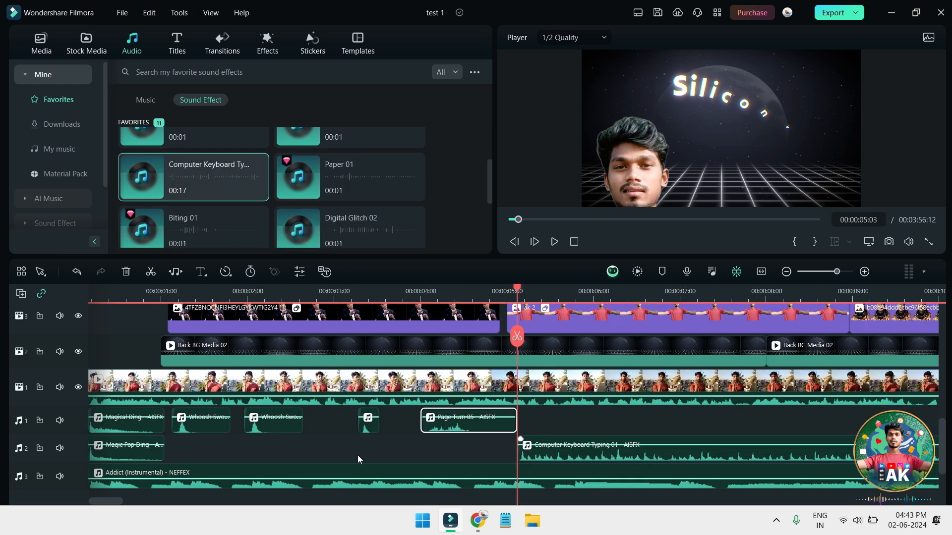
- Trim the keyboard typing sound to end at 00:00:05:14 and move it onto audio track 1 after the Page Turn clip
scroll(384, 439, down, 3)
key(space)
key(space)
click(462, 454)
key(ctrl+b)
key(Delete)
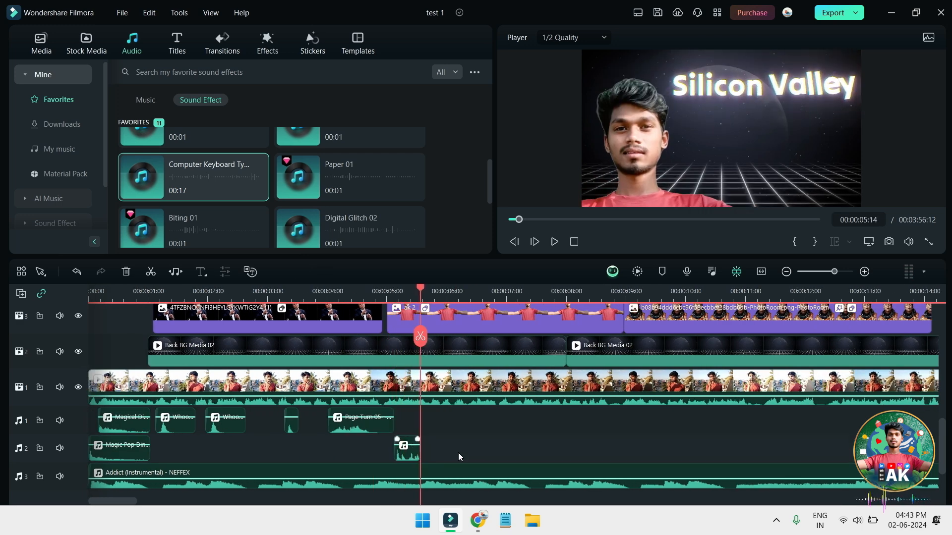
drag(411, 450, 403, 426)
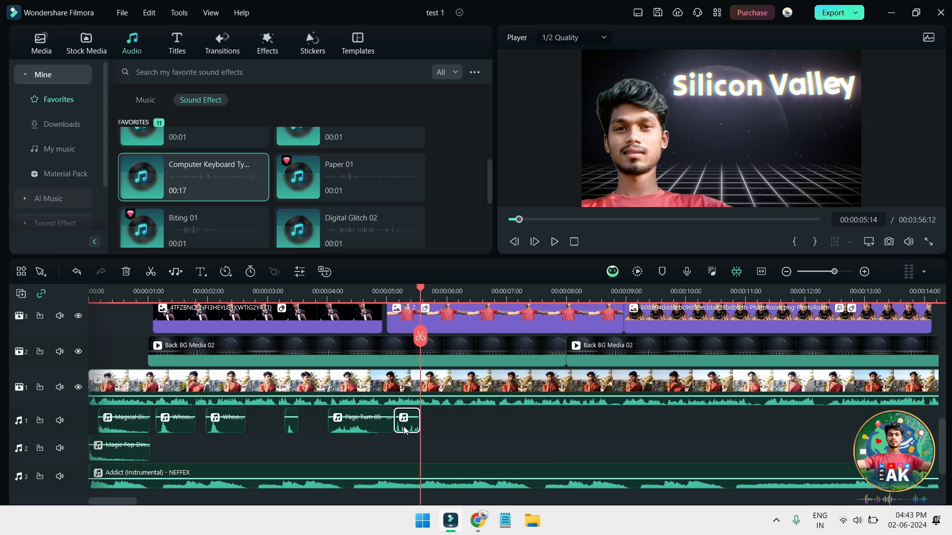
- Paste a copy of the trimmed keyboard typing sound on audio track 1 at 00:00:05:22, under the Venture capital title, and play it back
key(space)
key(space)
drag(444, 293, 439, 293)
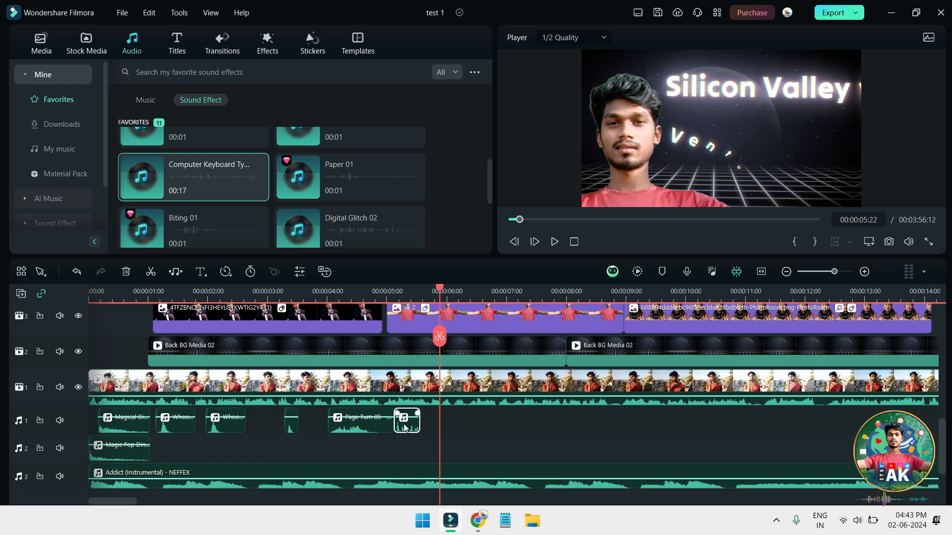
key(ctrl+v)
click(444, 298)
key(space)
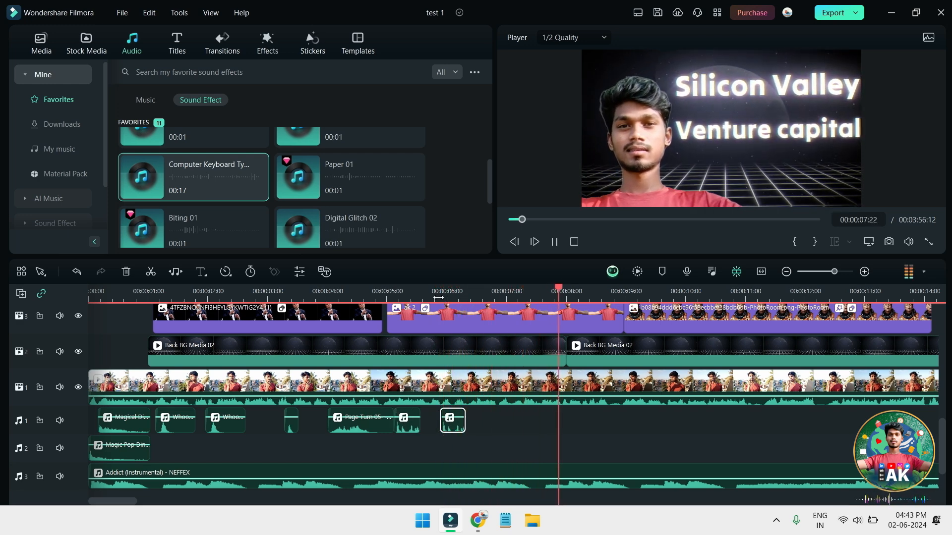
key(space)
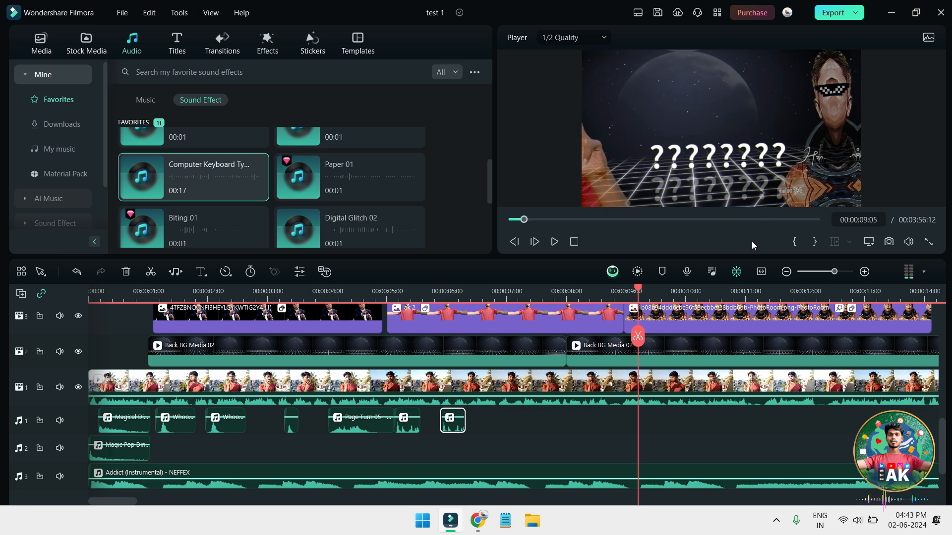
- Paste a copy of the whoosh sound on audio track 1, align it with the astronaut image clip's start, and play it back
drag(748, 255, 749, 285)
key(space)
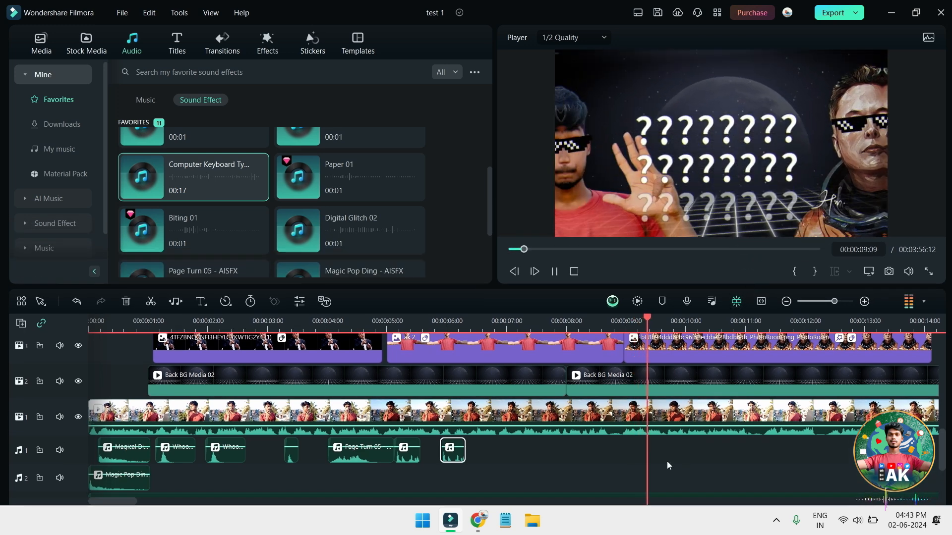
key(space)
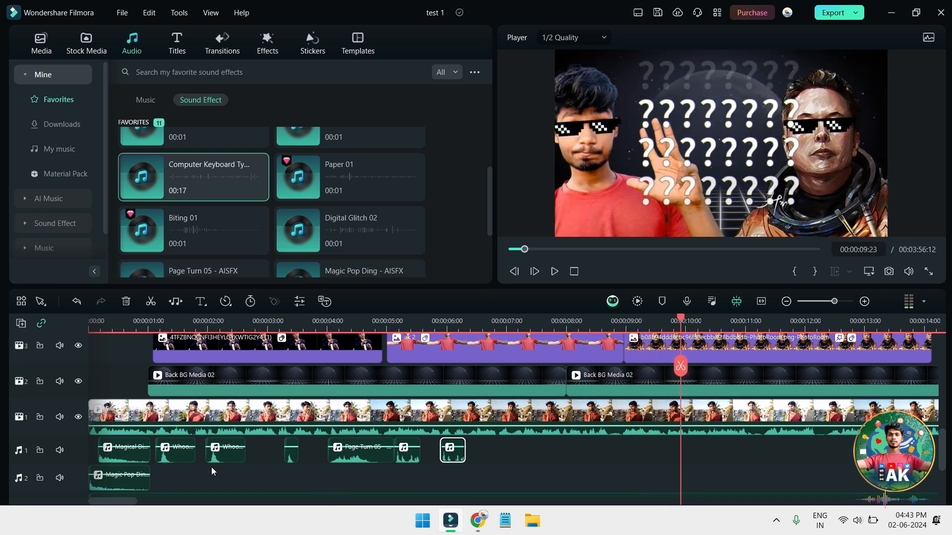
key(ctrl+v)
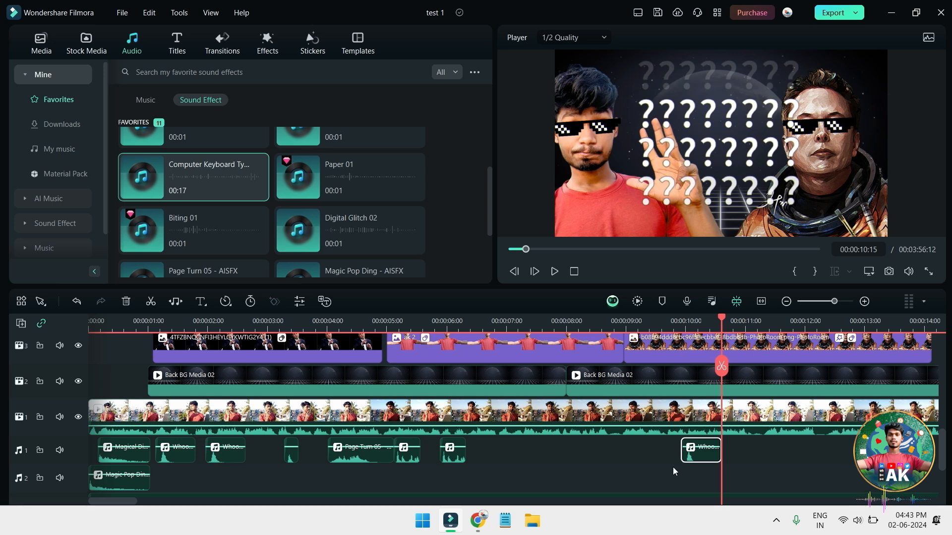
drag(699, 457, 615, 442)
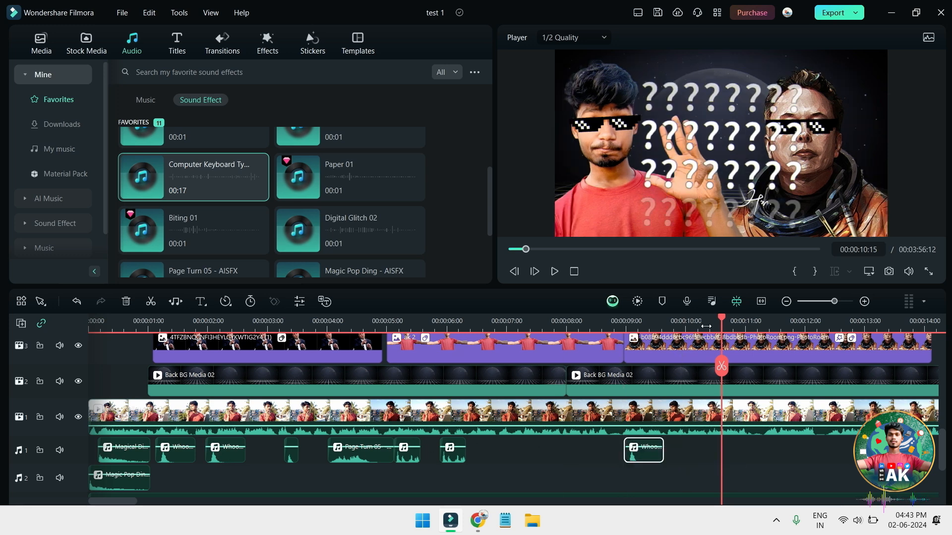
drag(723, 324, 626, 311)
key(space)
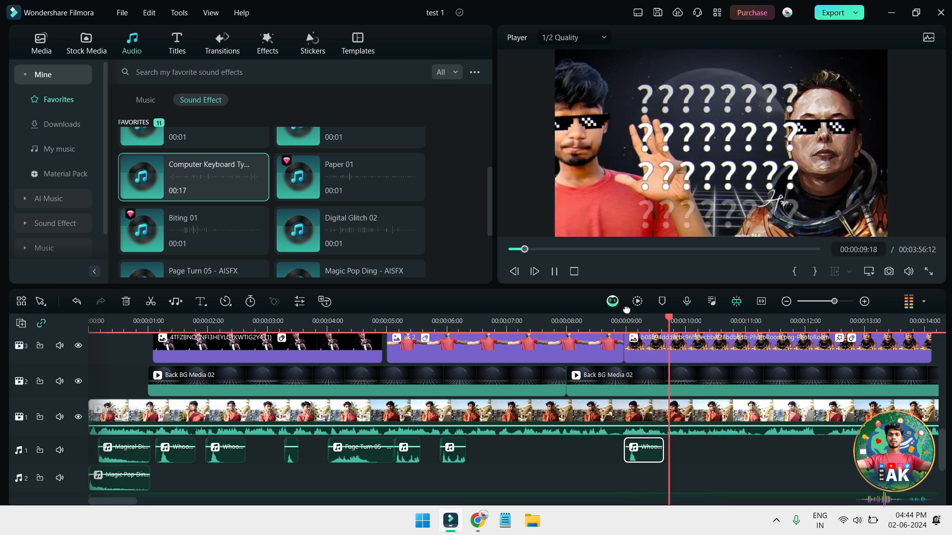
key(space)
- Shift the whoosh sound under the question marks to start at 00:00:09:03 and play it back
drag(646, 321, 633, 319)
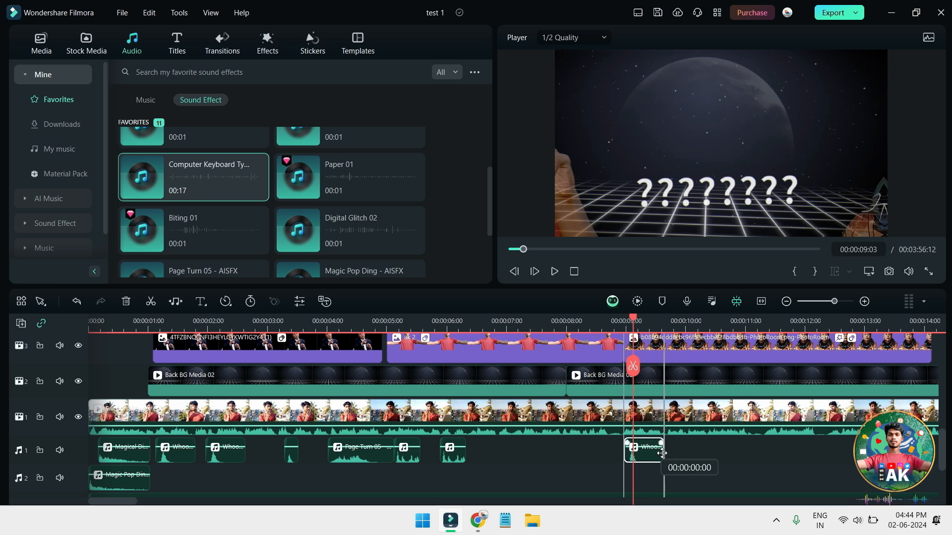
drag(662, 453, 671, 453)
key(space)
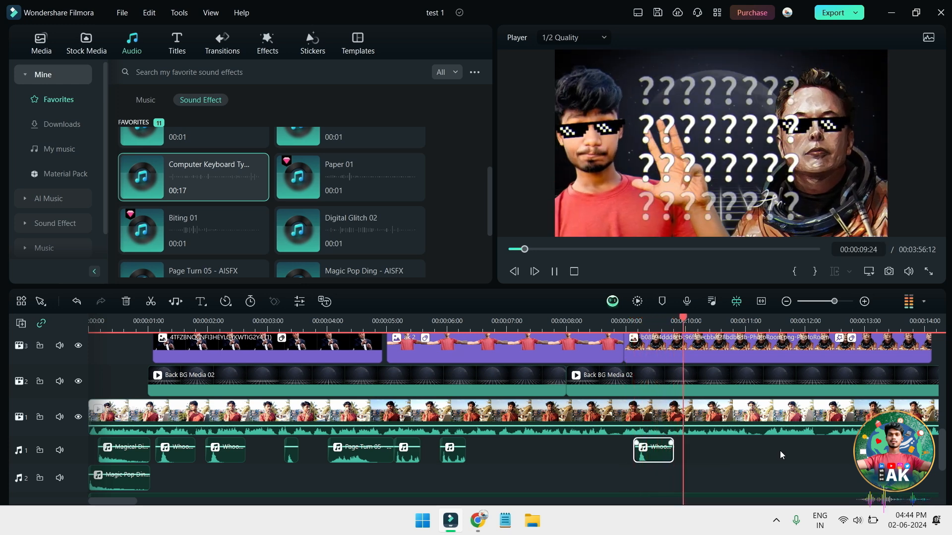
key(space)
- Paste the short keyboard typing sound on audio track 1 at 00:00:11:07, where the second Silicon Valley title starts, and play it back
drag(784, 323, 761, 322)
scroll(780, 343, up, 5)
scroll(349, 424, up, 3)
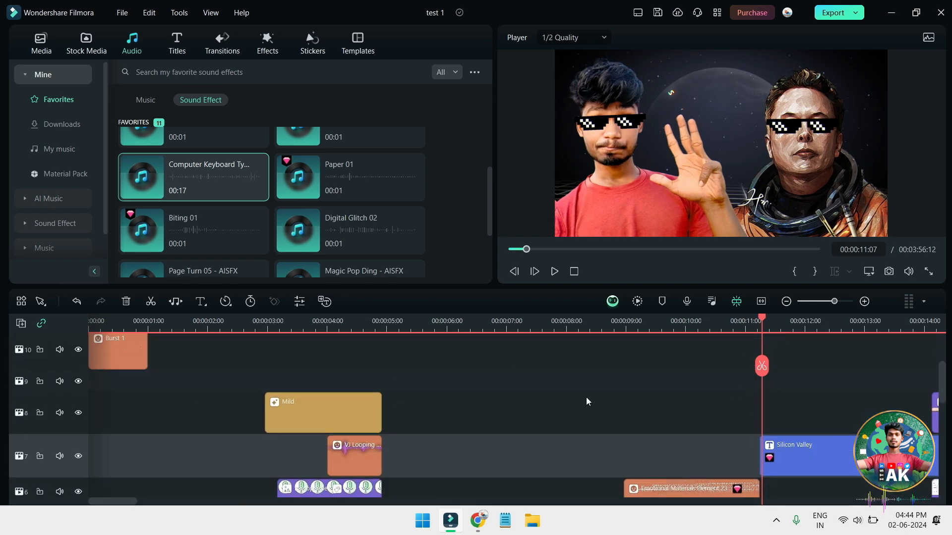
scroll(704, 391, down, 8)
scroll(478, 361, down, 2)
click(356, 385)
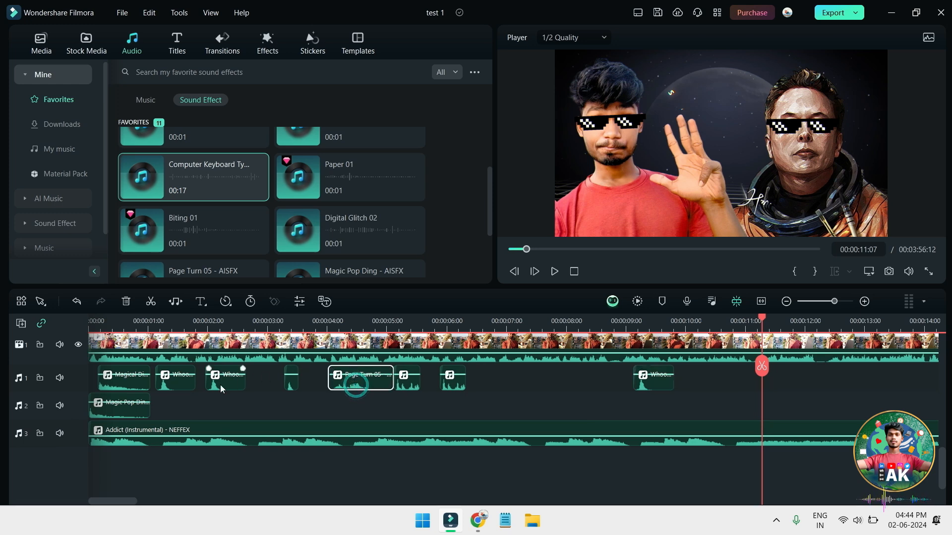
click(122, 381)
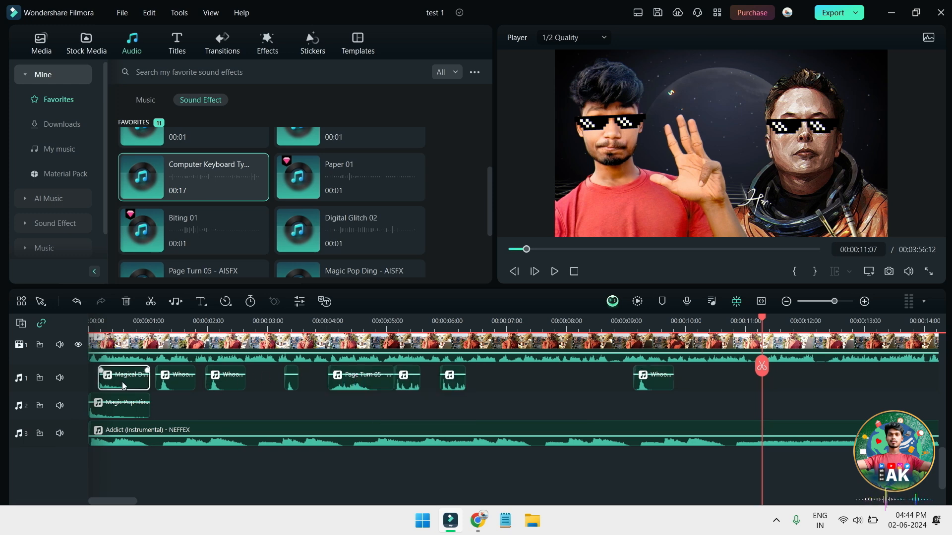
click(409, 387)
key(ctrl+v)
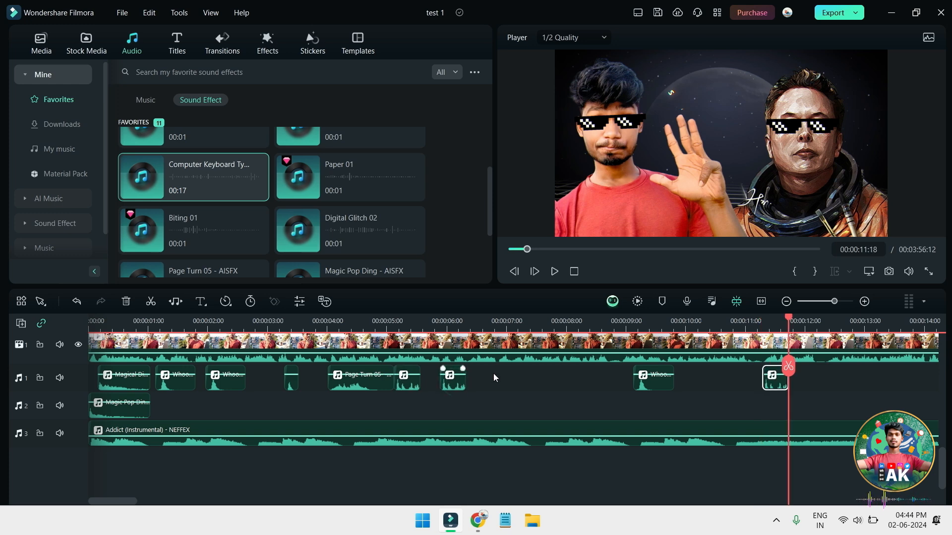
key(space)
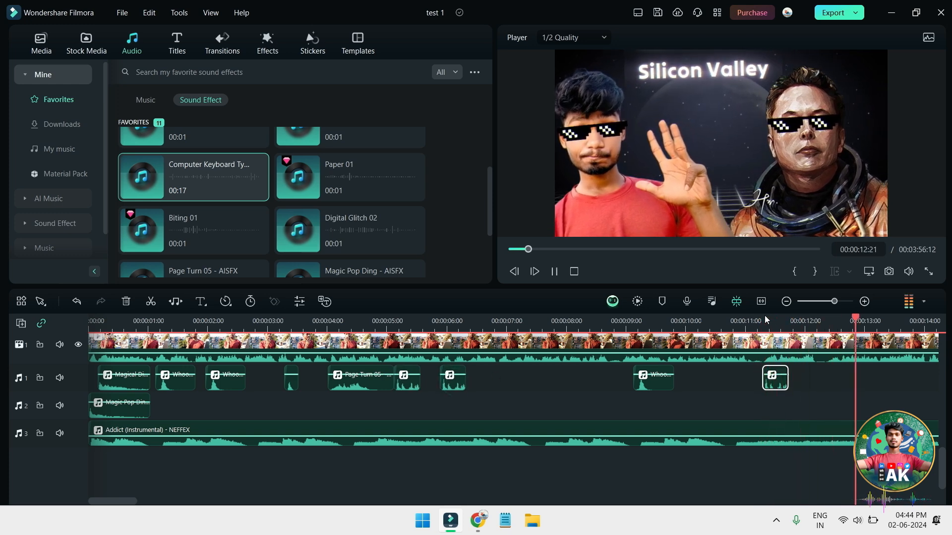
key(space)
- Paste a copy of the whoosh sound on audio track 1 at 00:00:14:10, where the translation screenshot slides in, and play it back
key(Left)
key(Left)
key(Left)
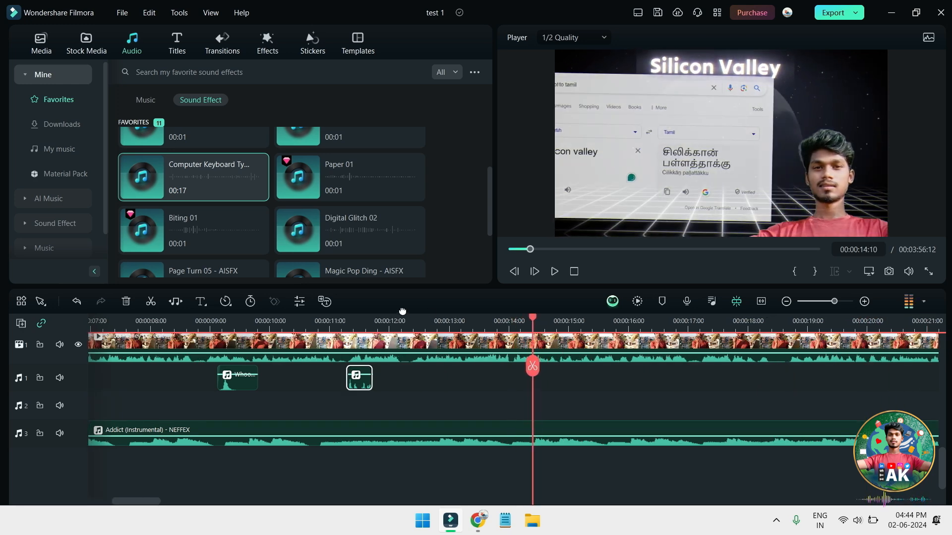
click(249, 385)
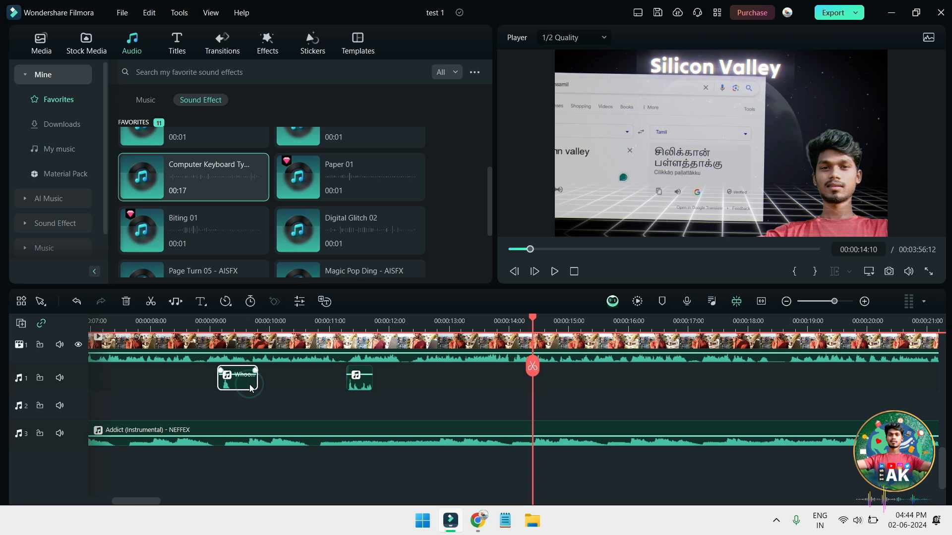
right_click(250, 388)
click(296, 221)
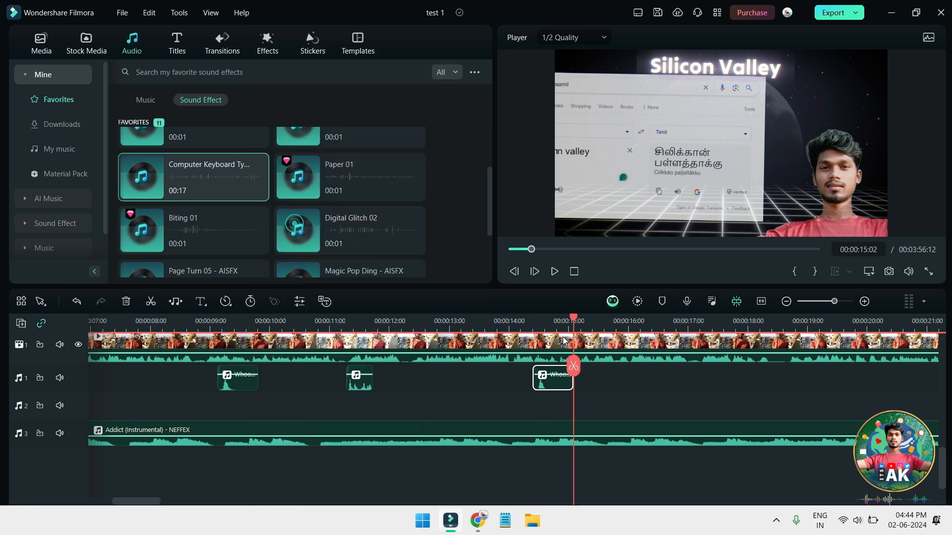
drag(575, 328, 531, 322)
key(space)
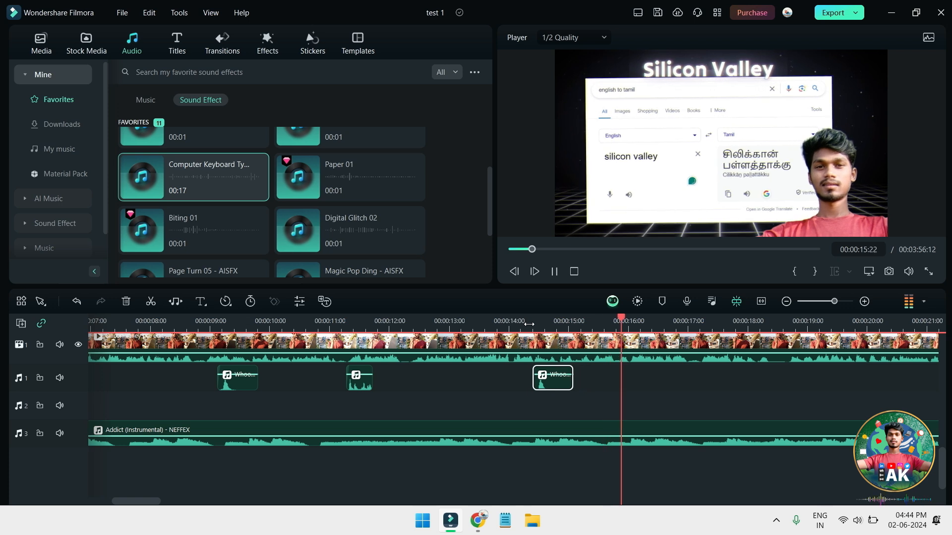
key(space)
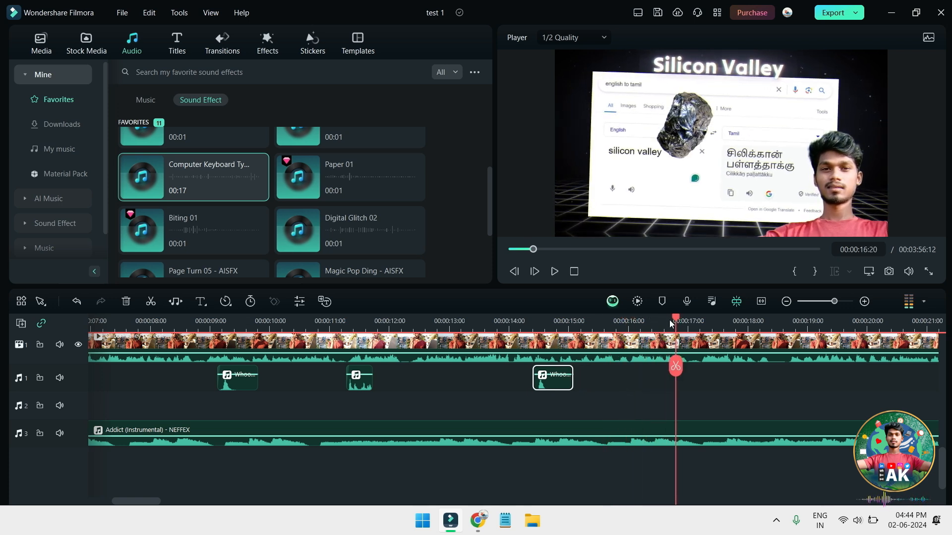
- Add the favorite Biting 01 sound effect to audio track 1 at about 00:00:16:15, where the rock image appears, and play it back
drag(670, 324, 666, 322)
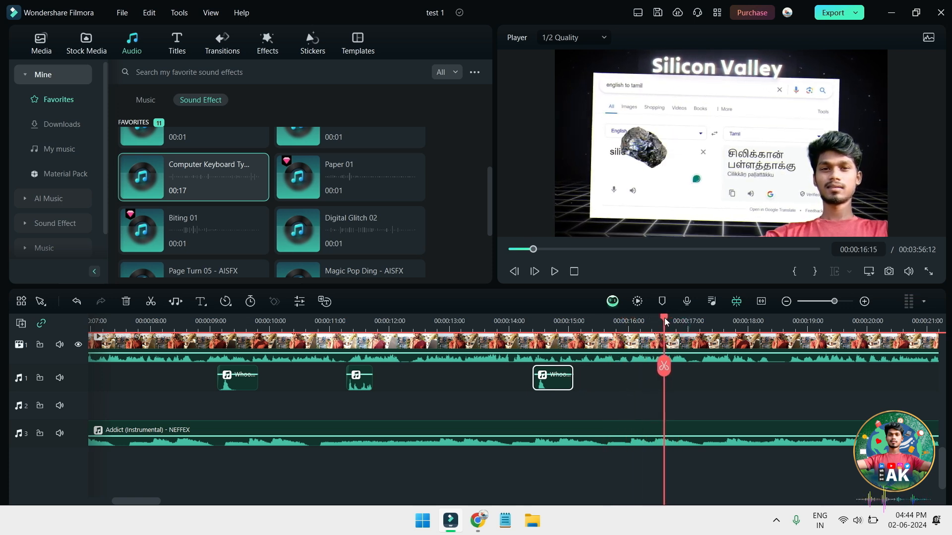
scroll(227, 228, down, 2)
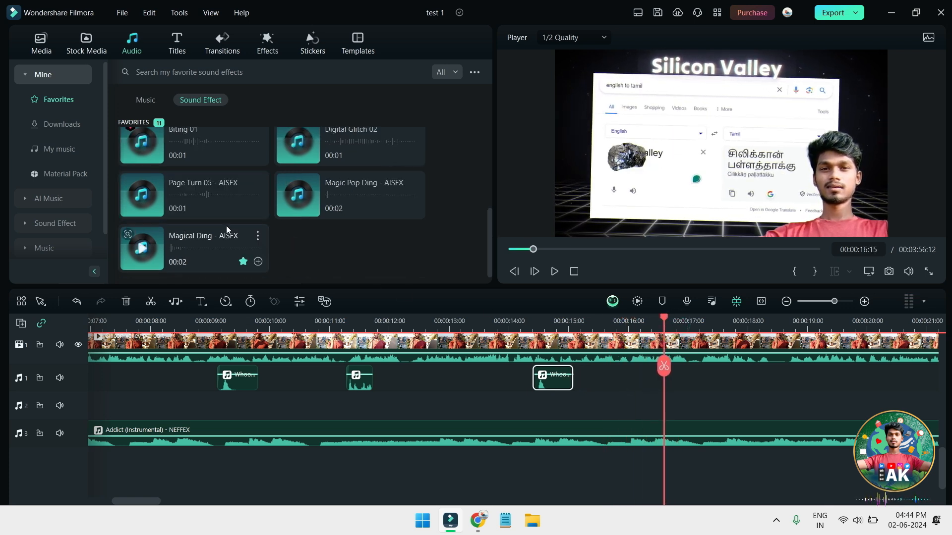
click(208, 201)
click(211, 167)
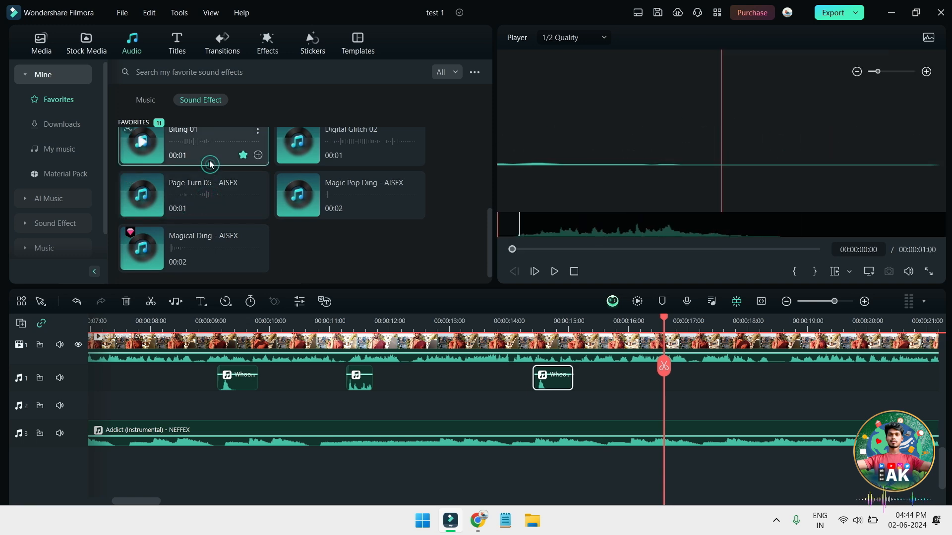
drag(596, 382, 462, 275)
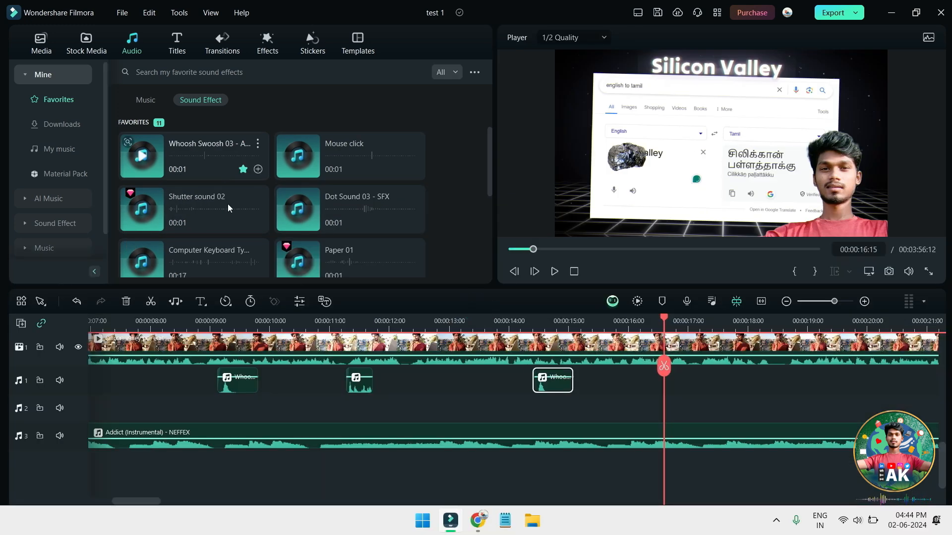
scroll(227, 199, down, 2)
drag(198, 148, 679, 392)
key(space)
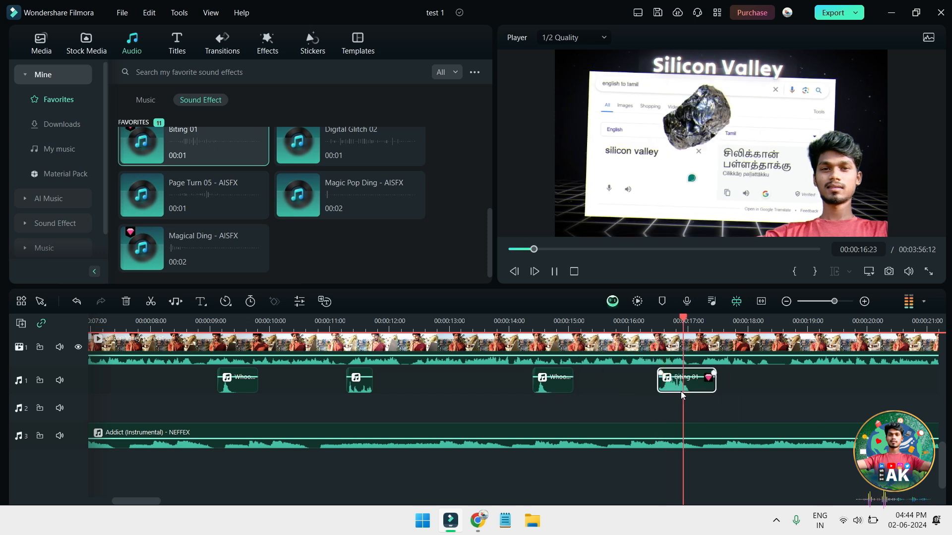
drag(704, 322, 660, 320)
key(space)
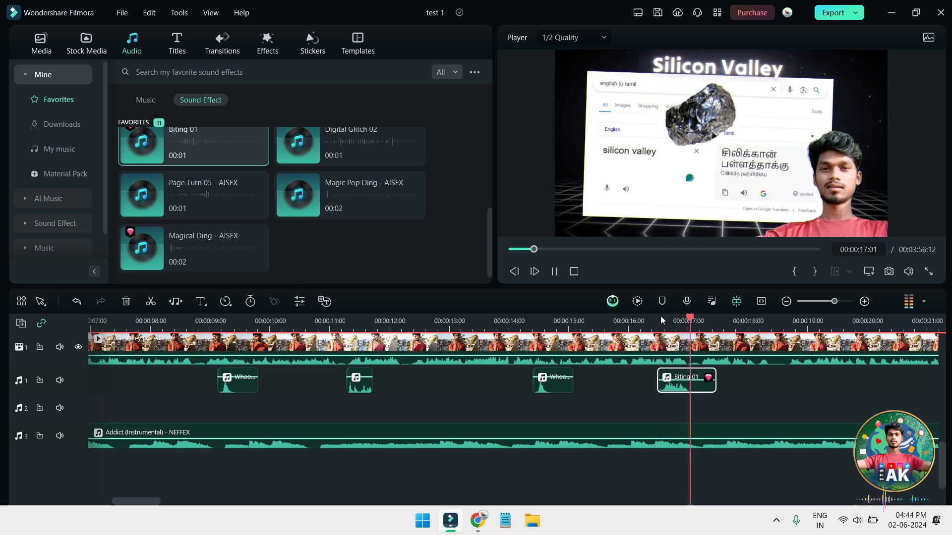
- Add the favorite Mouse click sound to audio track 1 at 00:00:17:20, where the valley background appears, and play it back
drag(754, 326, 742, 330)
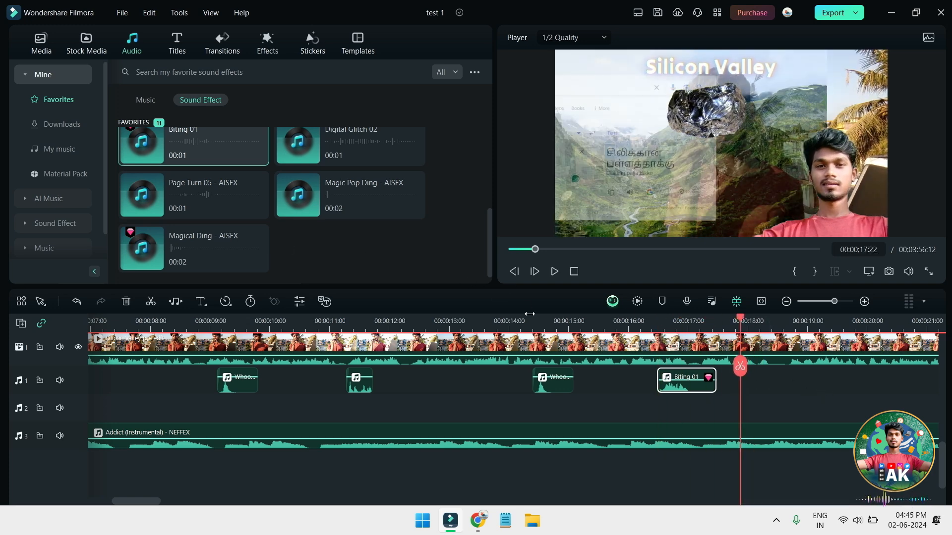
scroll(440, 175, up, 5)
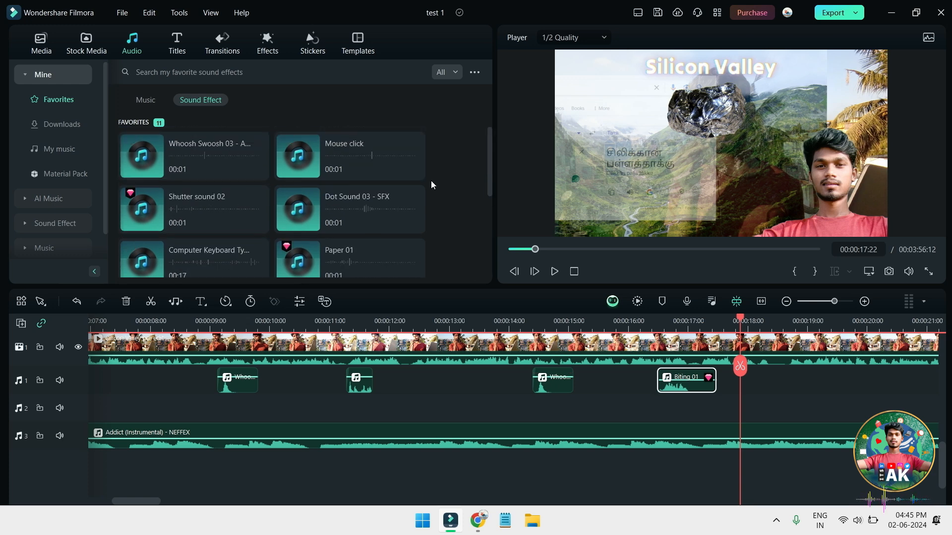
drag(359, 163, 743, 381)
key(space)
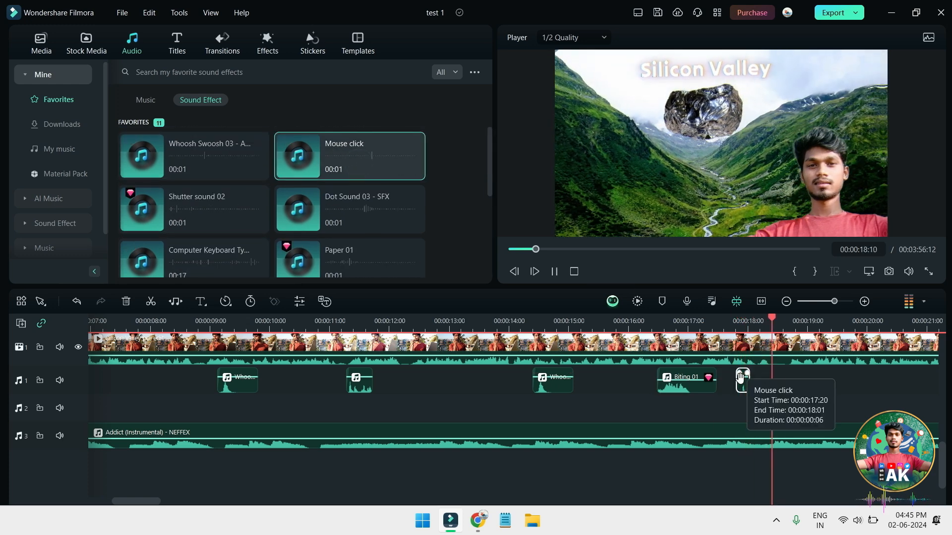
key(space)
- Paste a copy of the whoosh sound on audio track 1 at 00:00:19:06, where the large presenter cutout rises, and play it back
drag(841, 322, 822, 321)
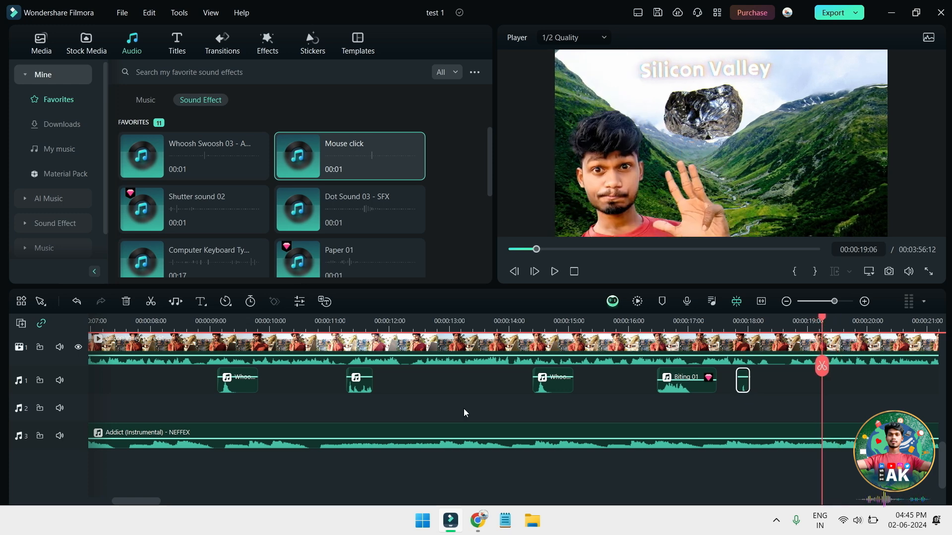
key(ctrl+v)
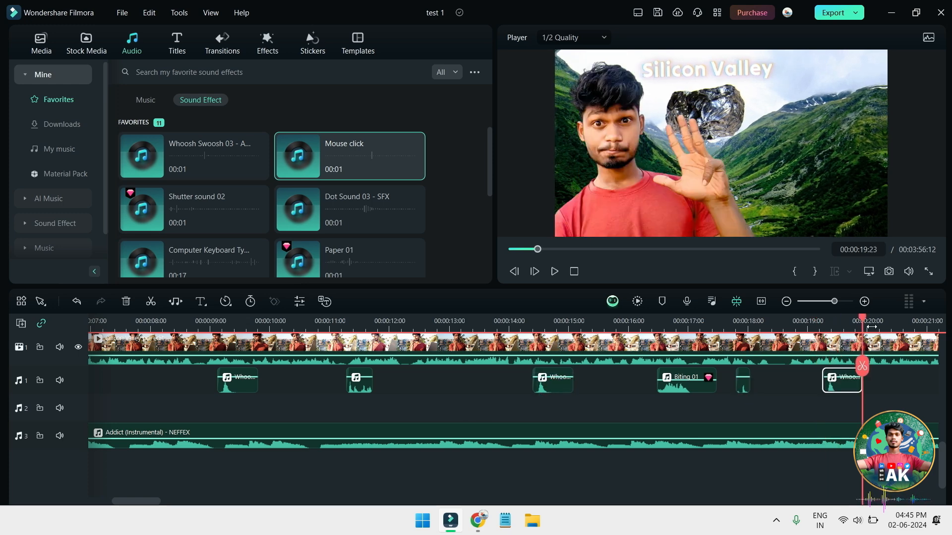
click(824, 322)
key(space)
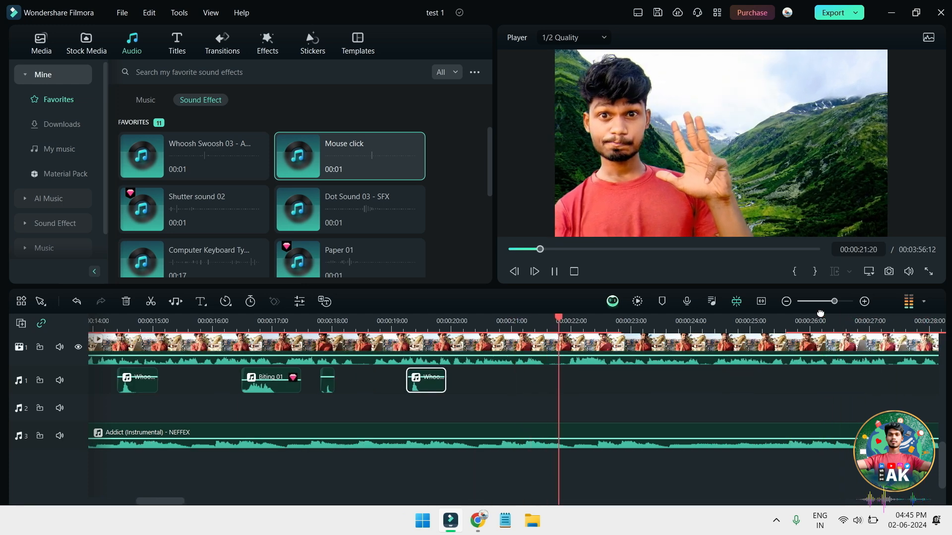
key(space)
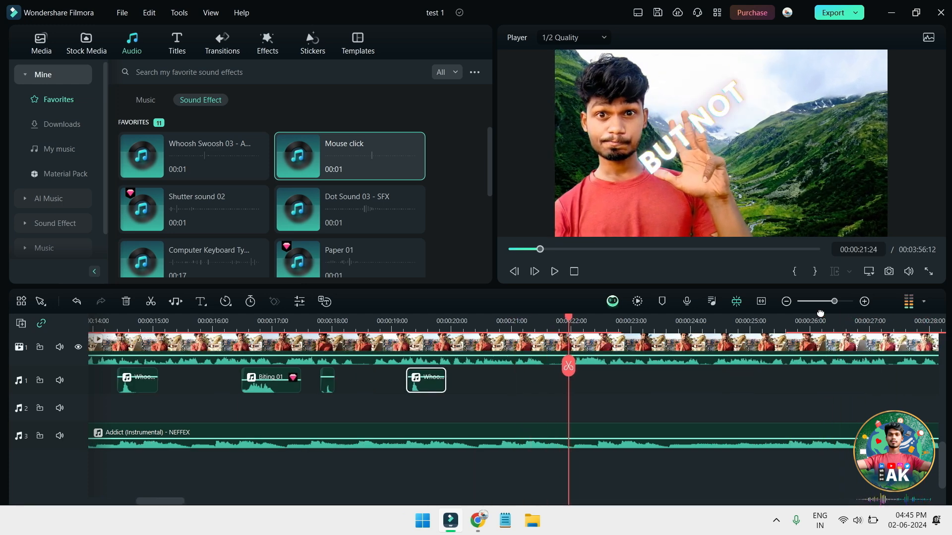
- Add the favorite Digital Glitch 02 sound to audio track 1 at about 00:00:21:24, where the BUT NOT title appears, and save the project
key(Left)
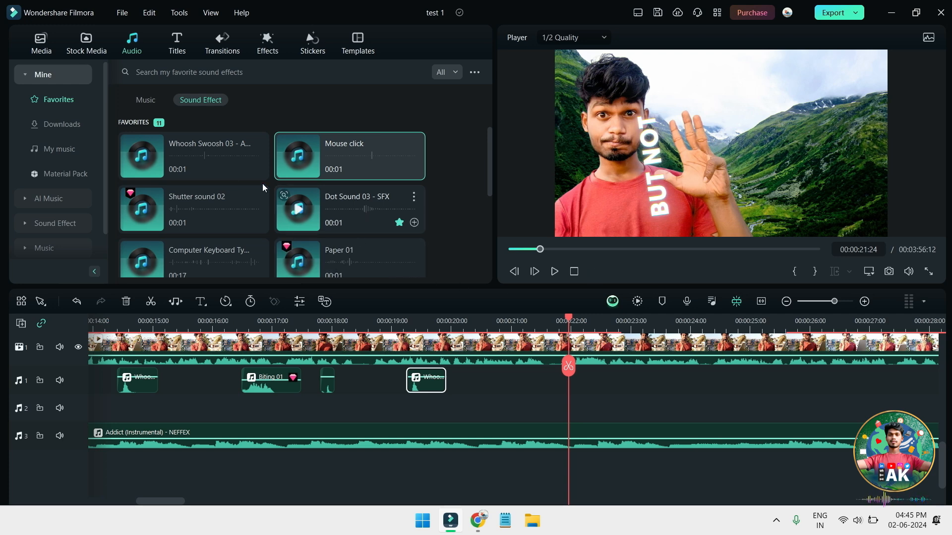
scroll(205, 216, down, 3)
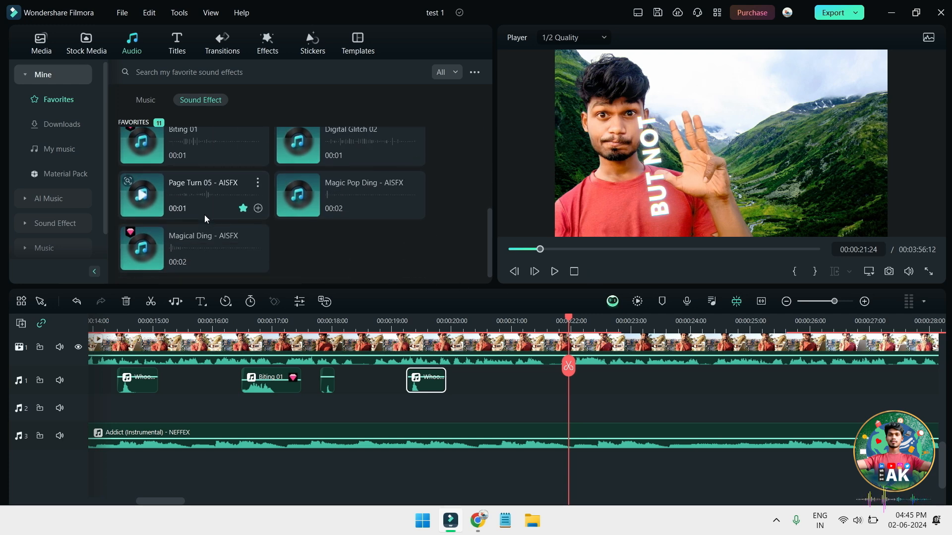
drag(350, 147, 593, 378)
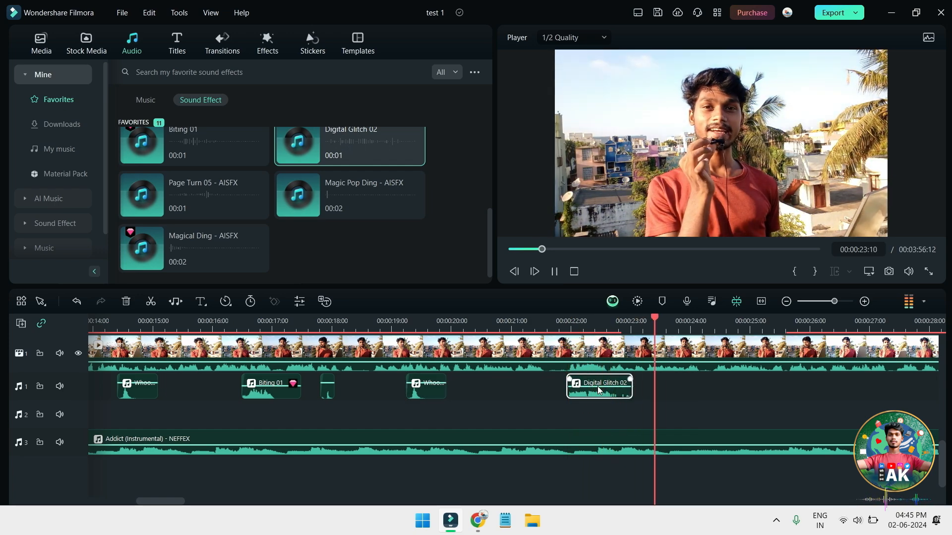
key(ctrl+s)
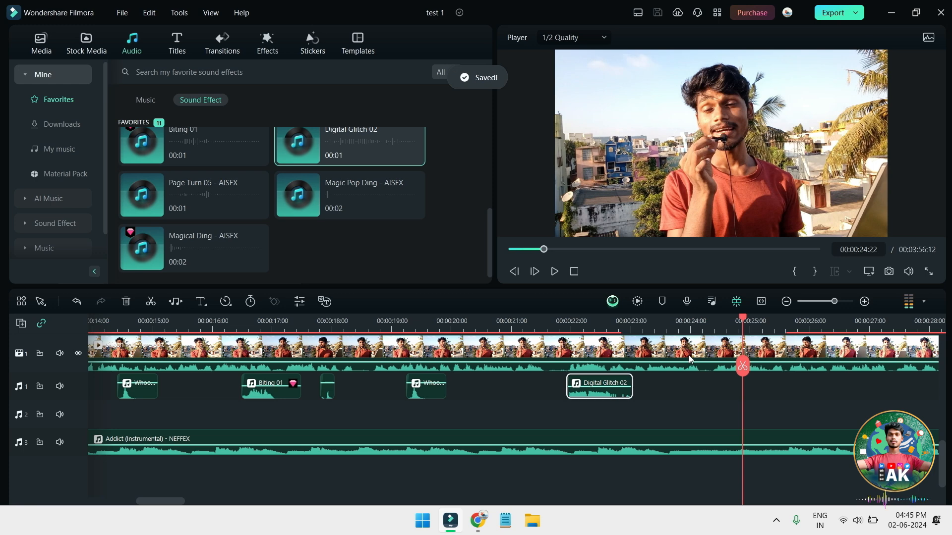
- Set the main talking-head clip's brightness to 2 and contrast to 63 in its basic color settings
double_click(689, 352)
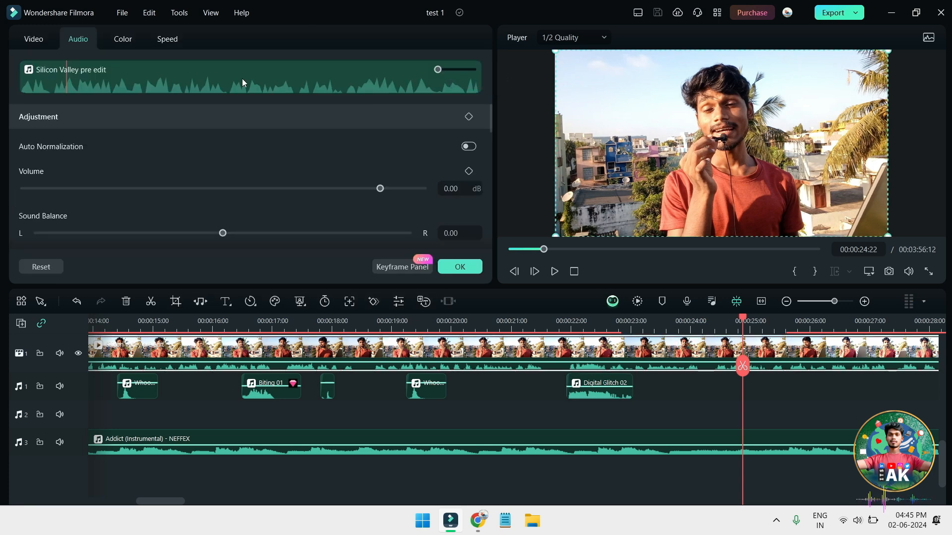
click(130, 40)
scroll(481, 177, down, 5)
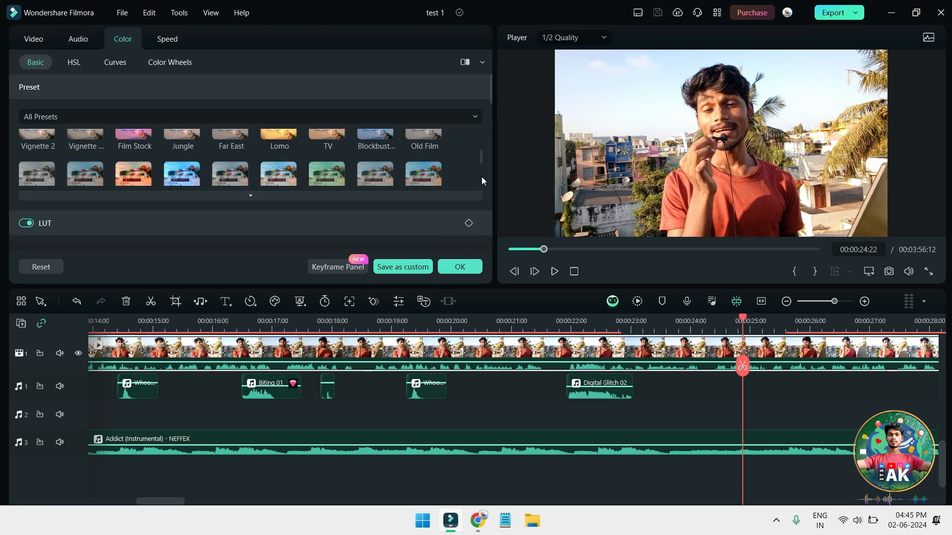
scroll(367, 209, down, 10)
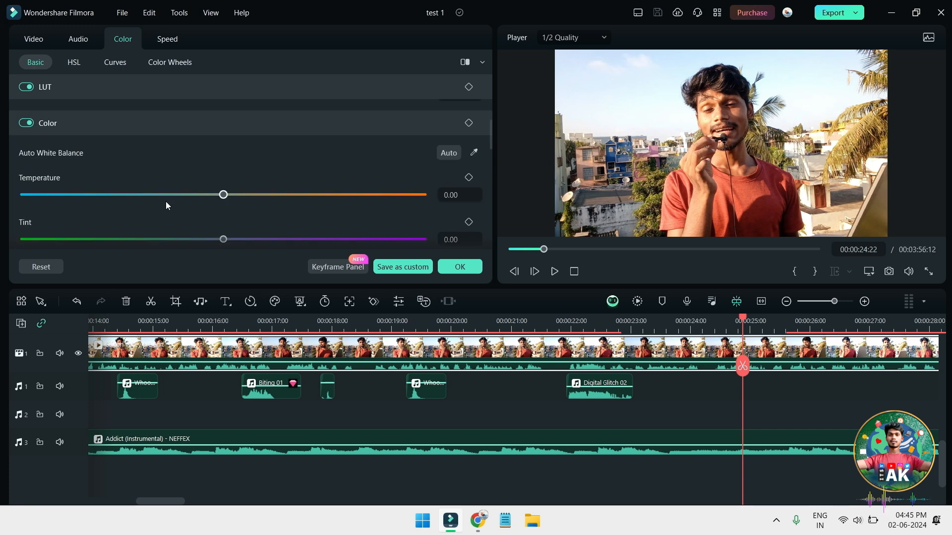
scroll(164, 201, down, 3)
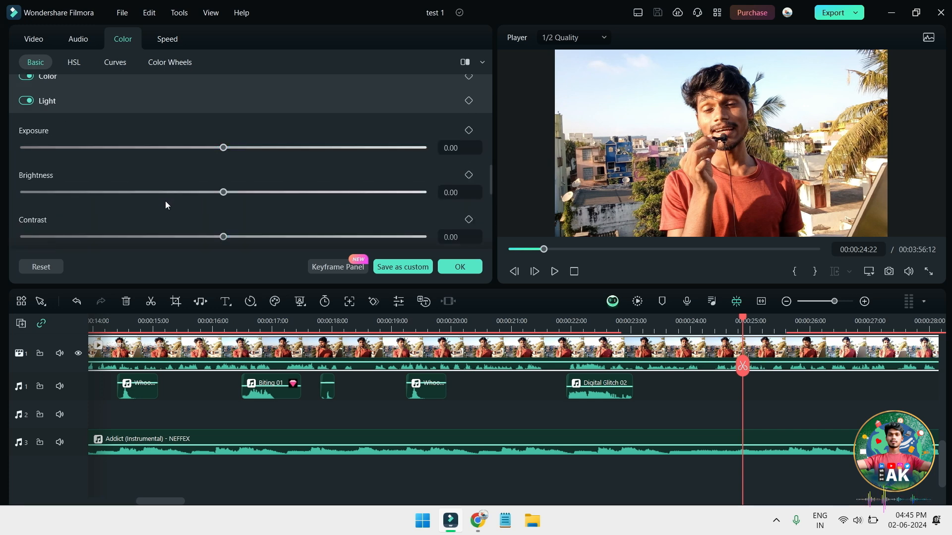
click(227, 193)
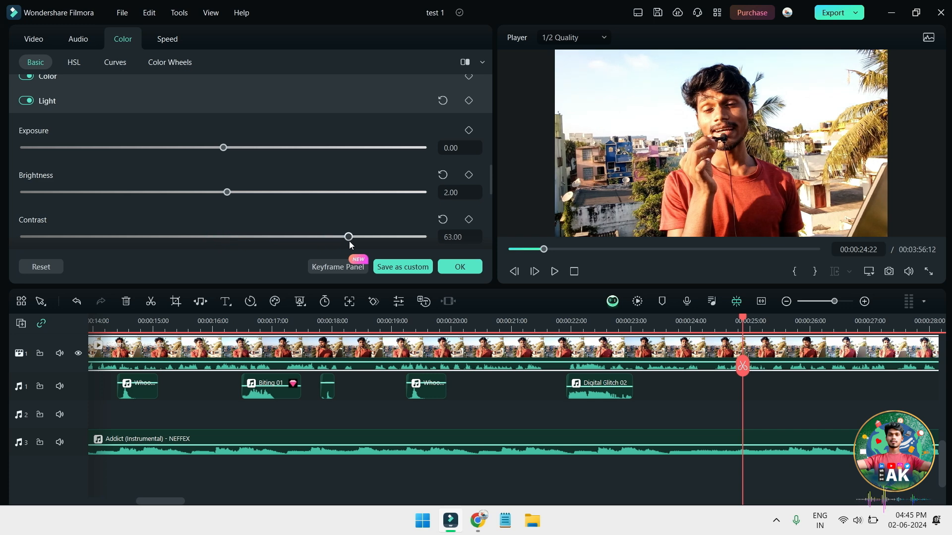
scroll(325, 238, down, 5)
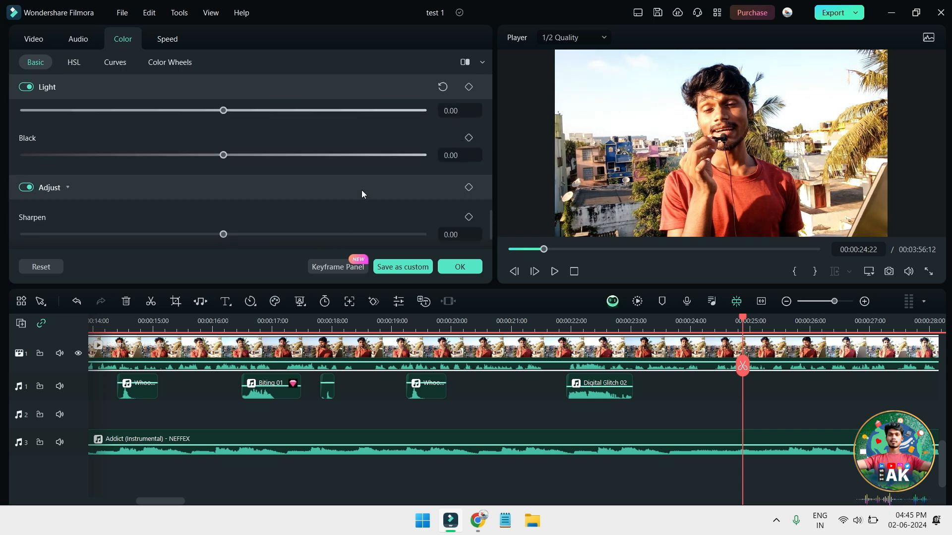
click(459, 266)
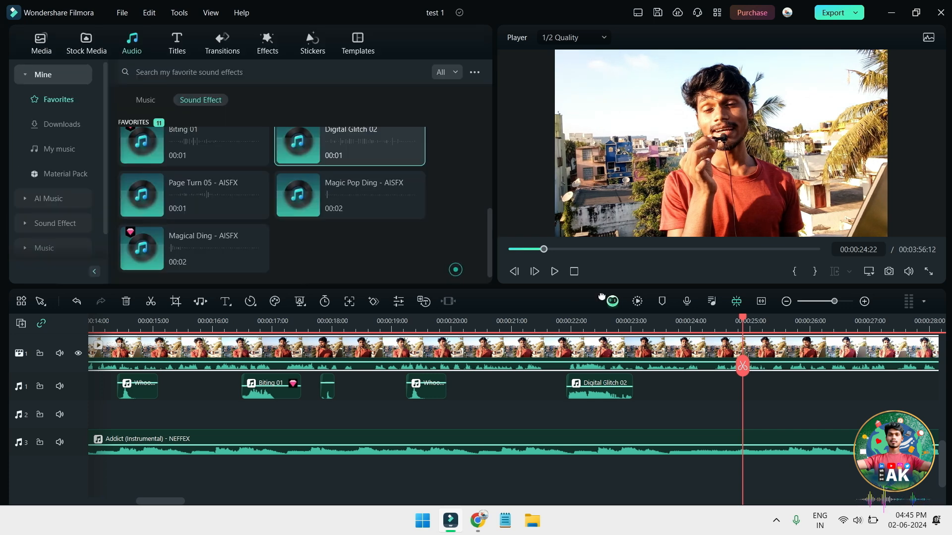
- Extend the start of the American flag map clip to align with the aerial city background at 00:00:25:15, and preview the animation
key(space)
click(790, 323)
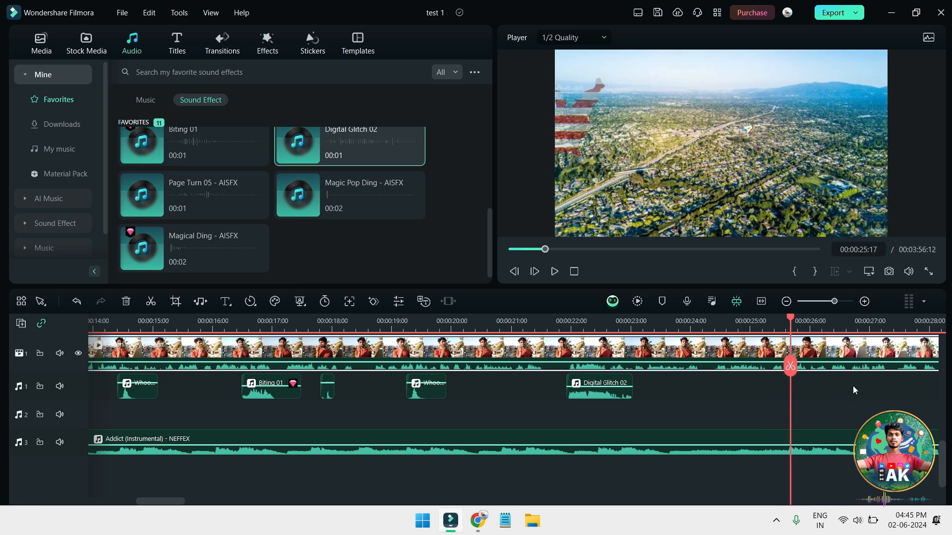
scroll(839, 385, up, 3)
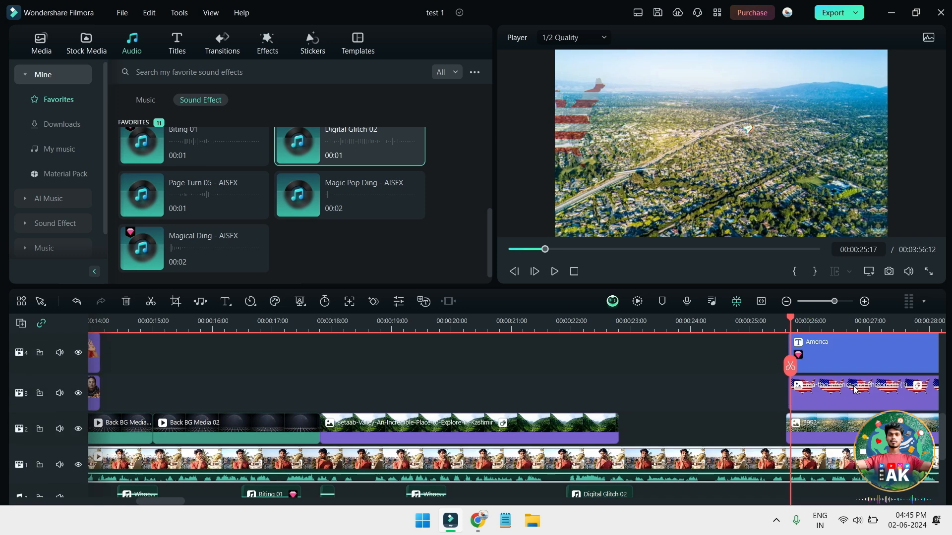
click(790, 397)
click(817, 327)
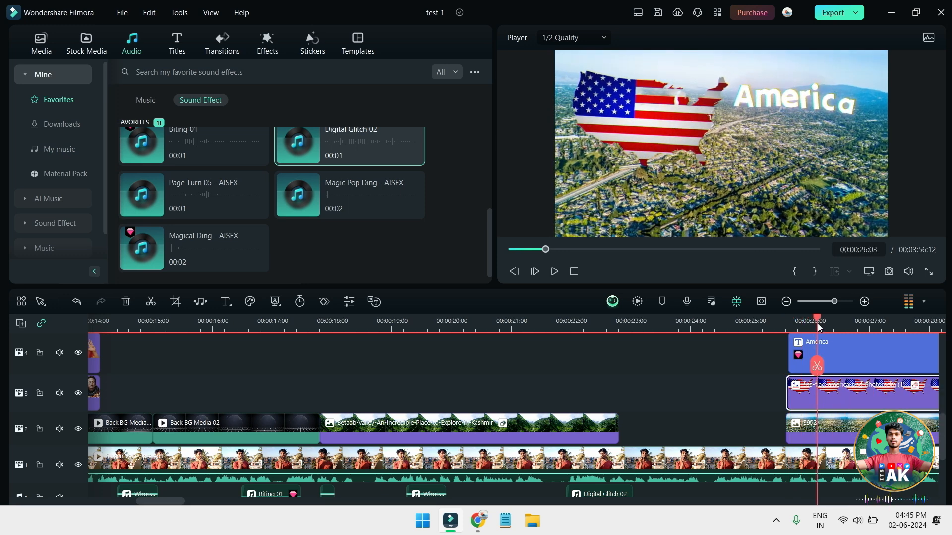
- Paste a copy of the whoosh sound on audio track 1 at 00:00:25:15, where the flag map slides in, and play it back
click(786, 322)
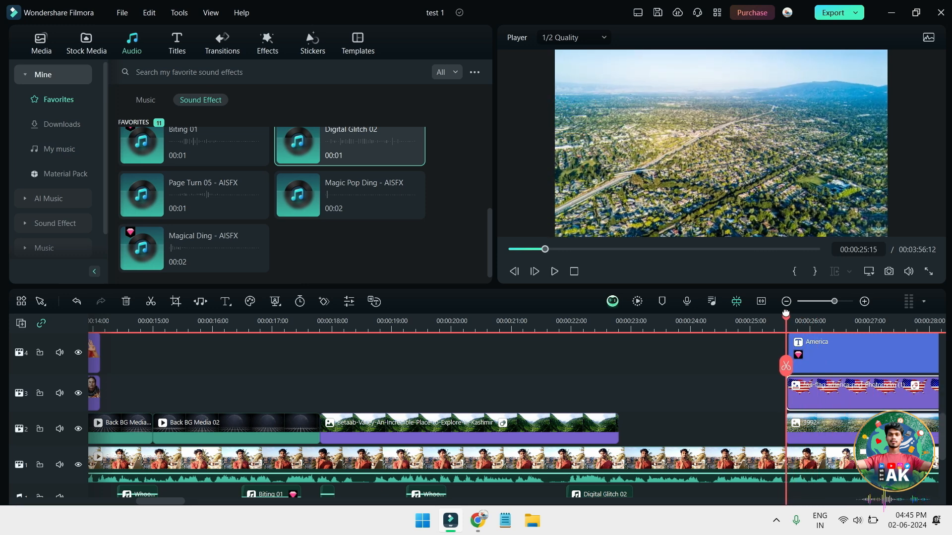
scroll(697, 475, down, 3)
scroll(694, 461, down, 1)
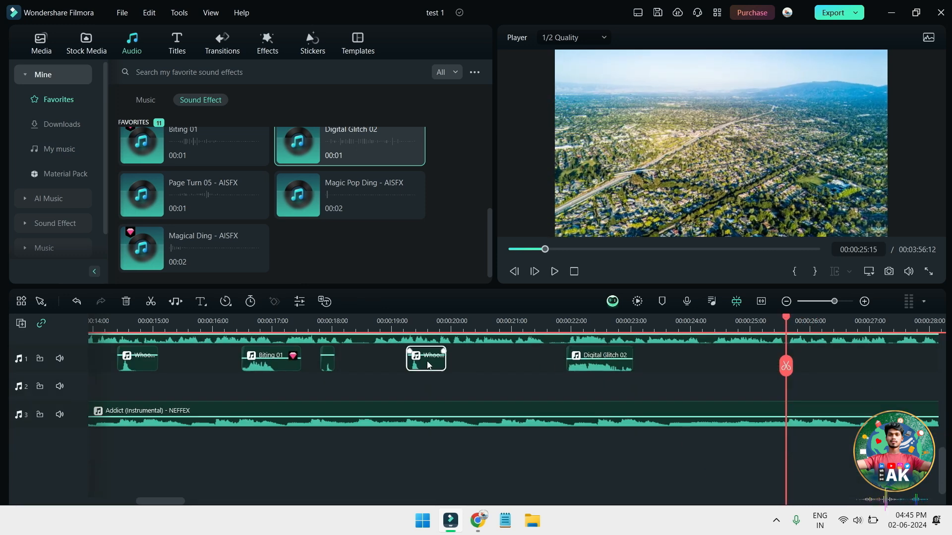
key(ctrl+v)
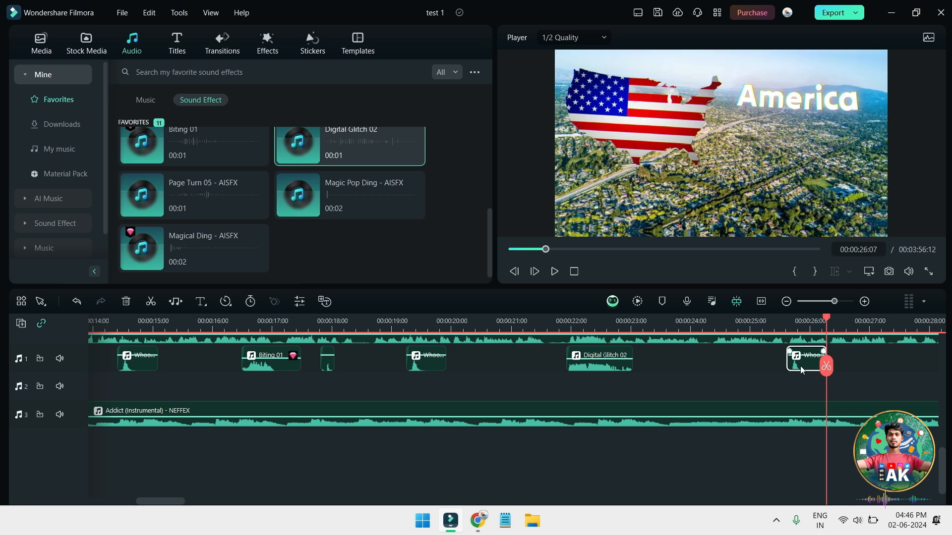
click(792, 322)
key(space)
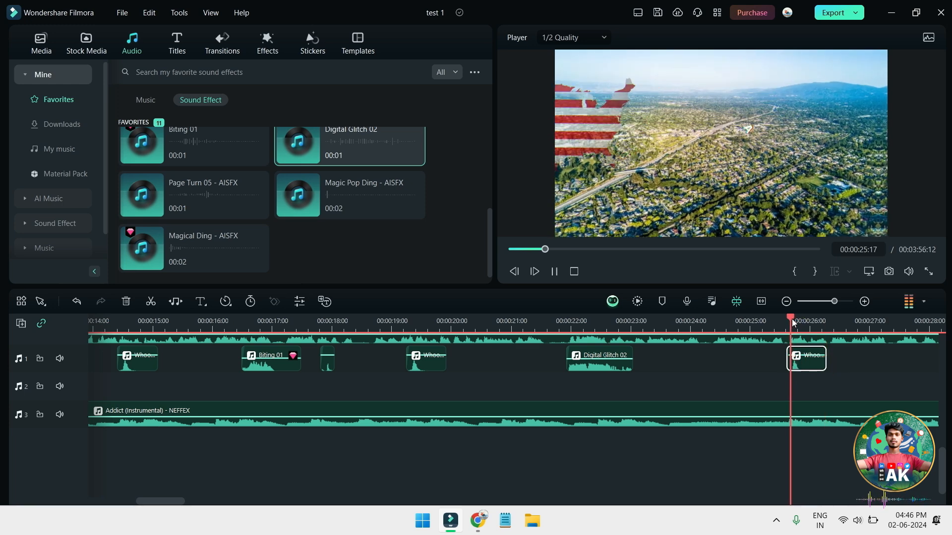
key(space)
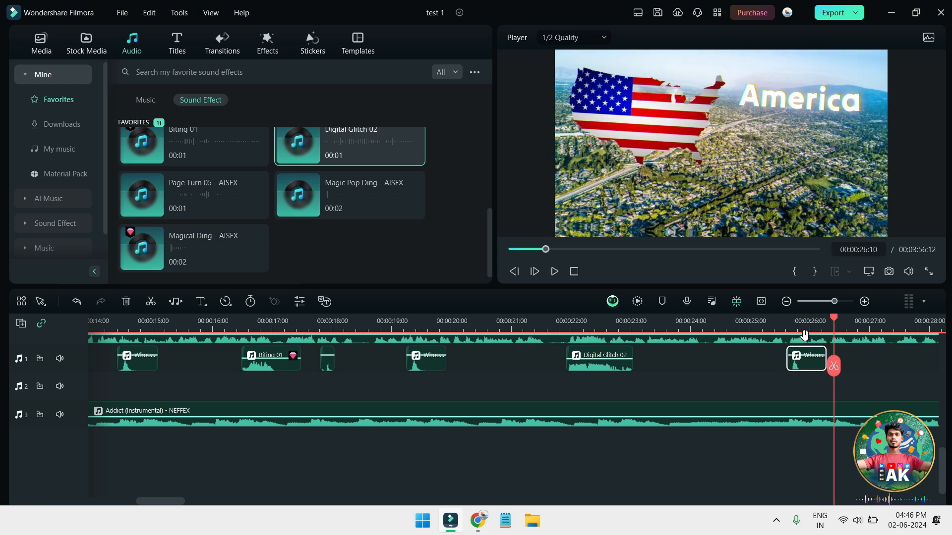
- Extend the start of the California title back to 00:00:26:10
key(Right)
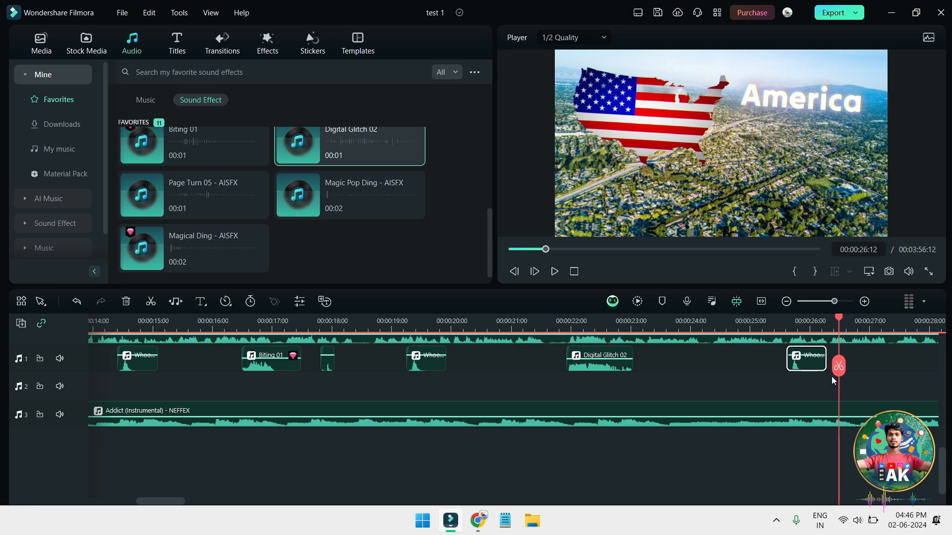
scroll(832, 376, up, 5)
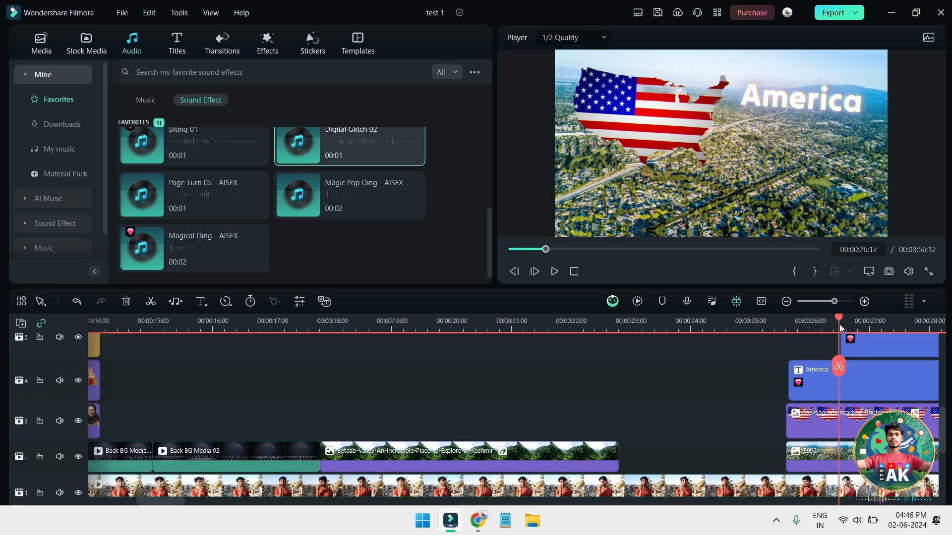
key(Left)
key(Left)
drag(841, 346, 832, 346)
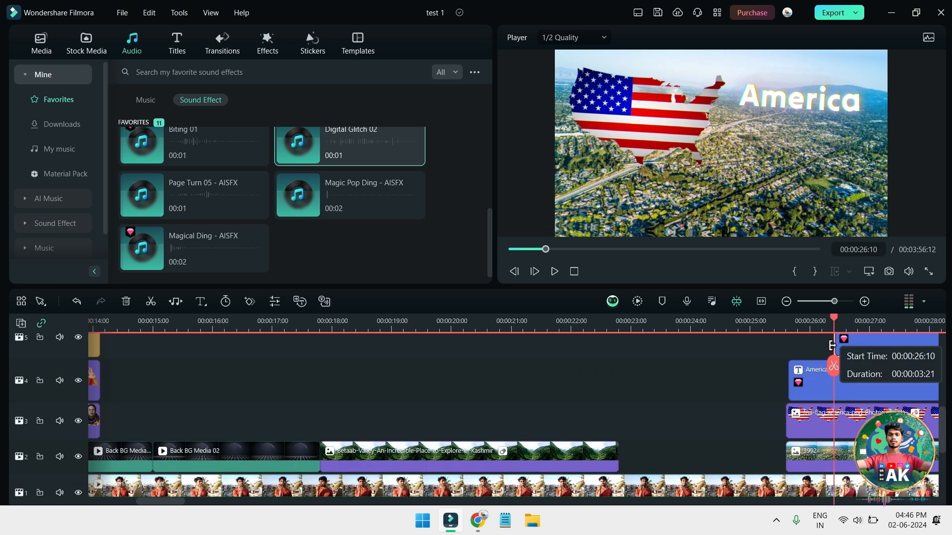
- Step frame by frame through the California title's entrance and leave the playhead at 00:00:26:11
key(Right)
key(Right)
key(Right)
key(Right)
key(Right)
key(Right)
key(Right)
key(Left)
key(Left)
key(Left)
key(Left)
key(Left)
key(Left)
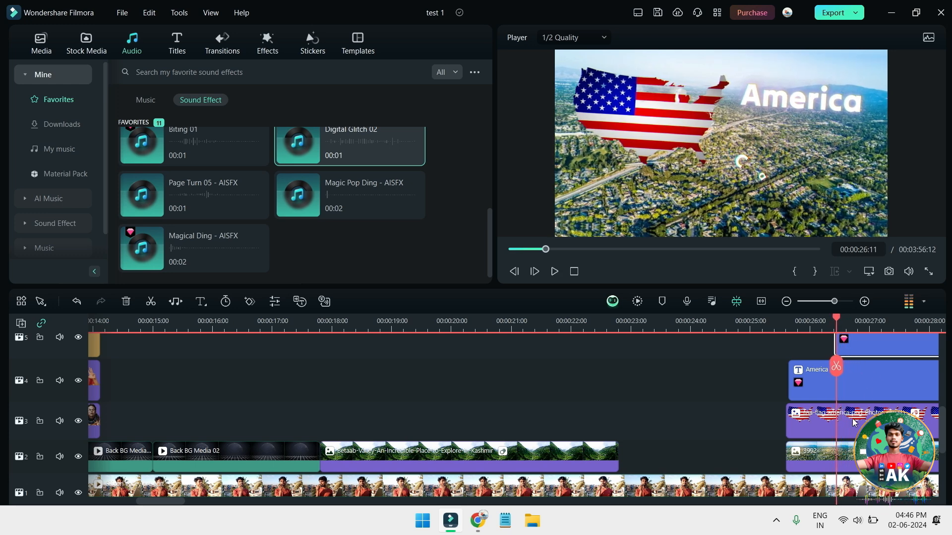
- Copy the short keyboard typing sound to 00:00:26:11 on audio track 1, under the California title's entrance, and play it back
scroll(850, 417, down, 3)
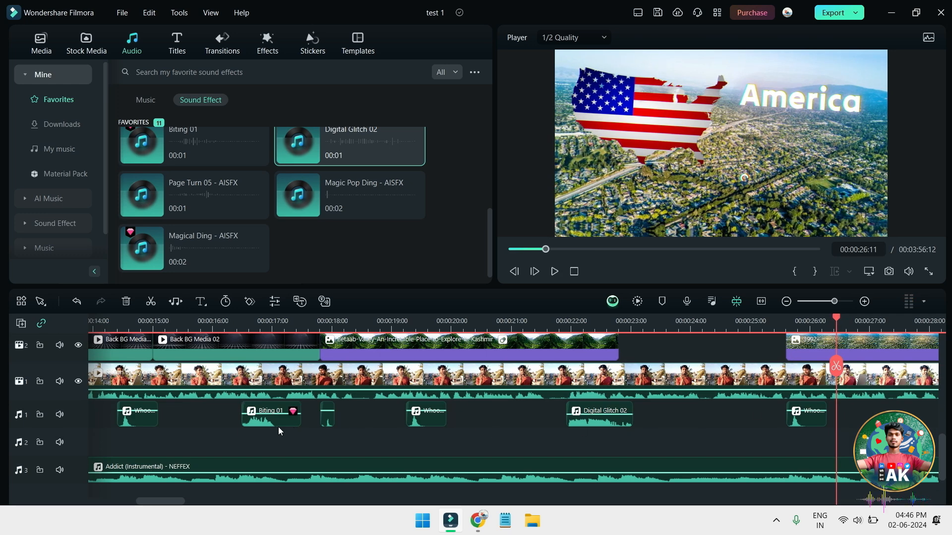
scroll(270, 422, down, 1)
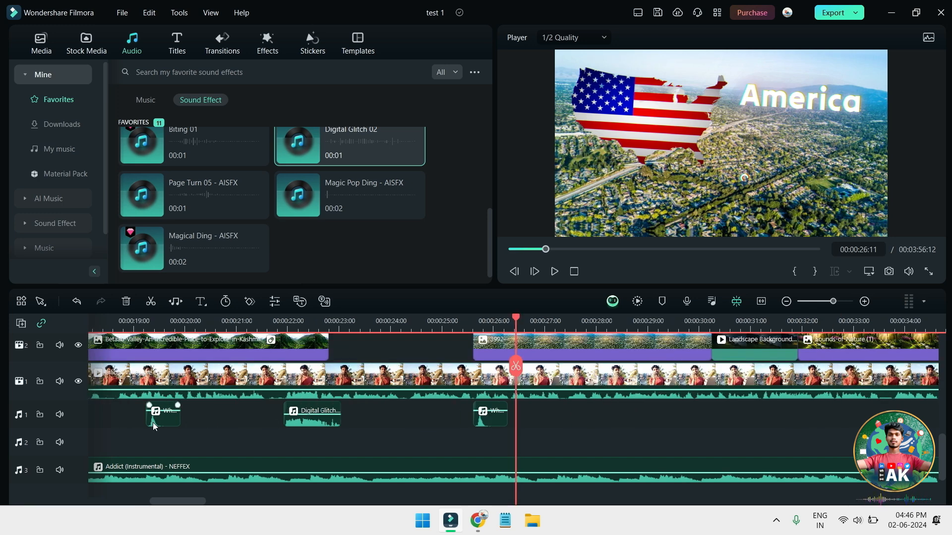
scroll(156, 427, down, 2)
scroll(156, 425, down, 3)
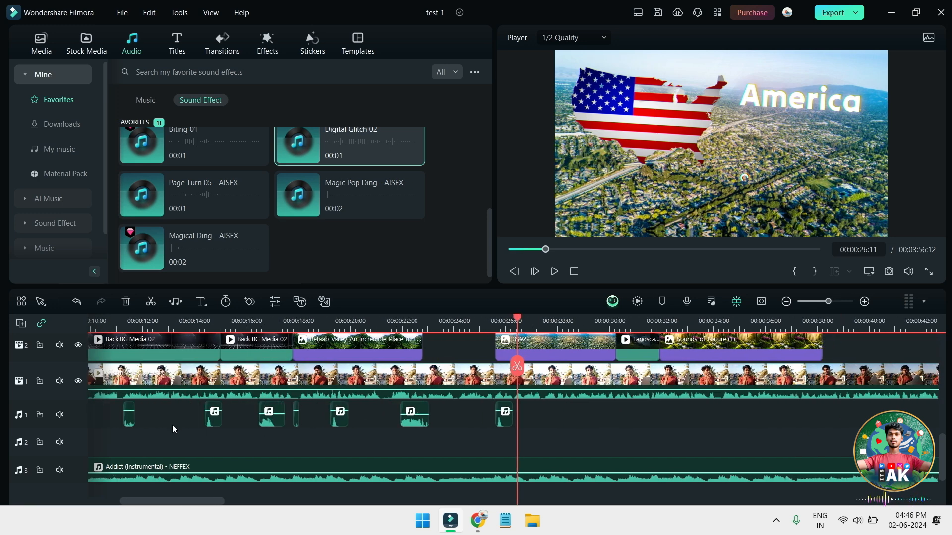
click(156, 422)
key(ctrl+c)
key(ctrl+v)
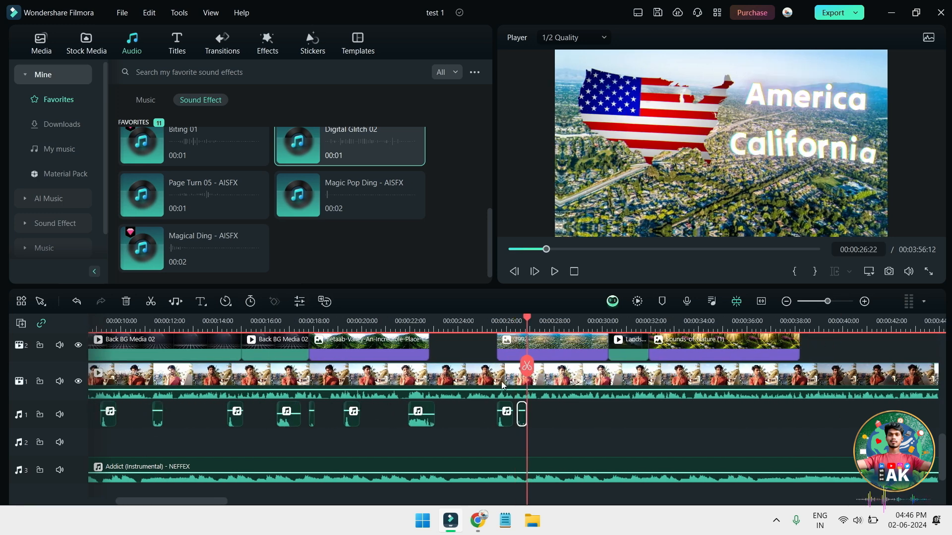
click(520, 325)
key(space)
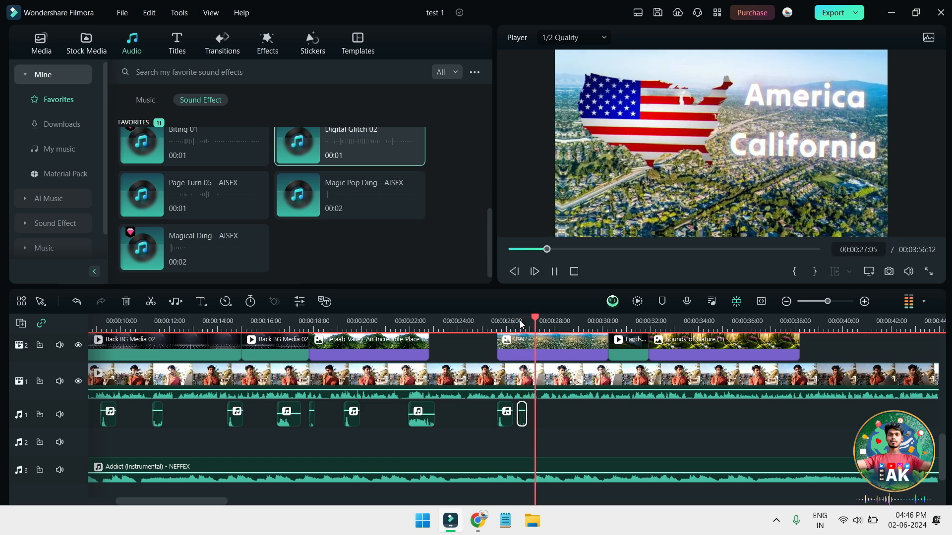
- Paste a copy of the keyboard typing sound at 00:00:27:22 on audio track 1, under the San Francisco title's entrance, and play it back
key(space)
scroll(628, 404, up, 10)
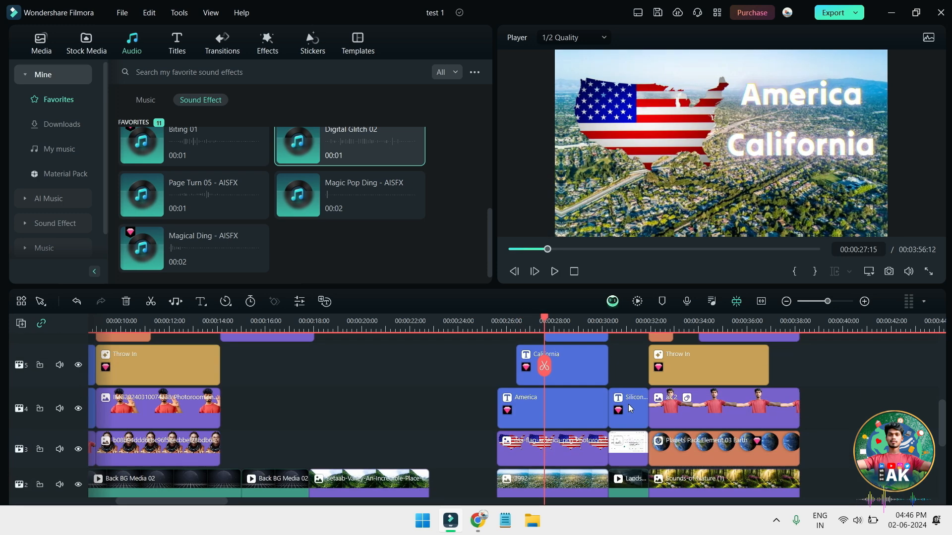
scroll(620, 408, down, 2)
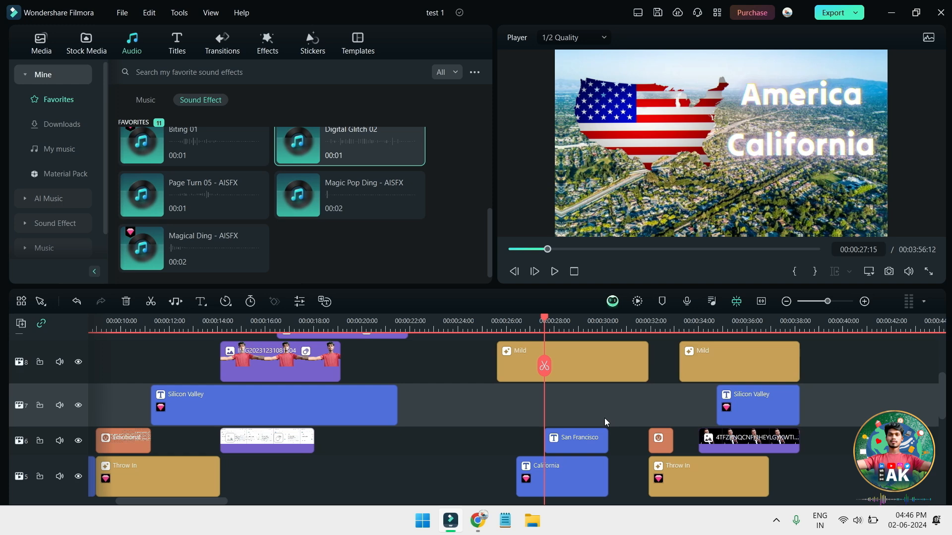
key(space)
key(space)
scroll(658, 467, down, 8)
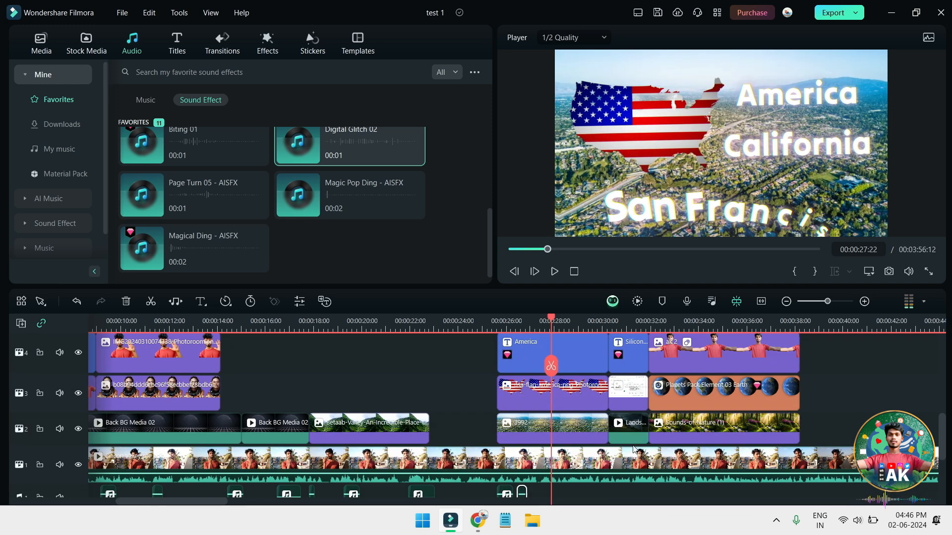
key(ctrl+v)
scroll(558, 428, up, 3)
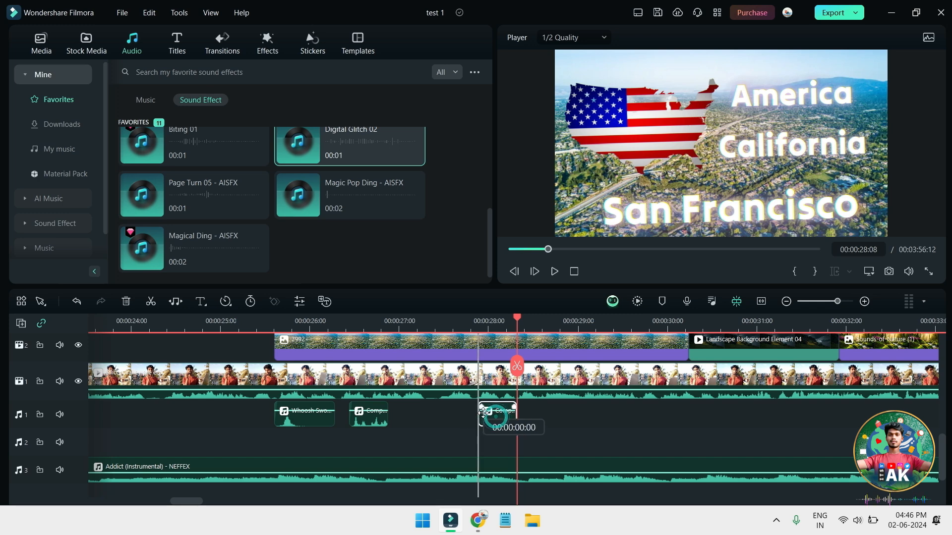
click(485, 322)
key(space)
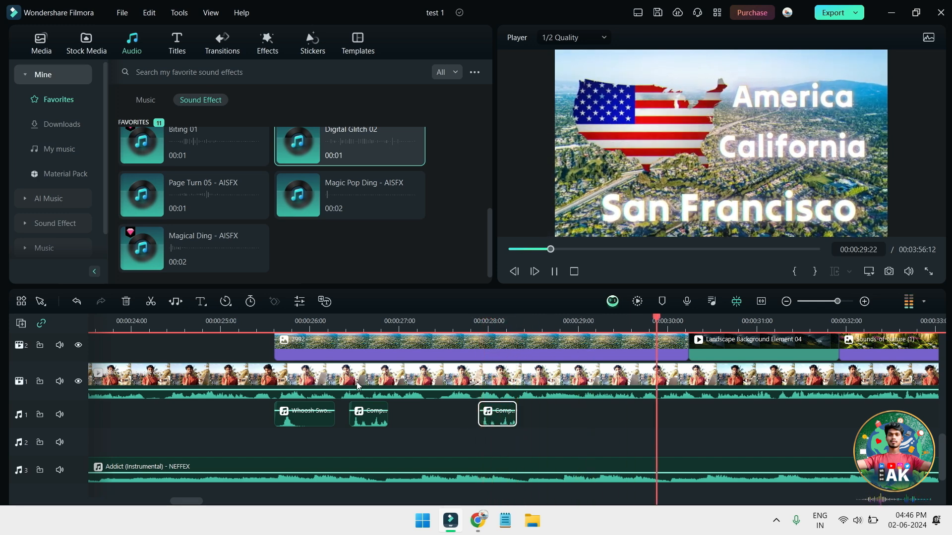
- Copy the whoosh sound to 00:00:30:07 on audio track 1, where the Silicon Valley translation image slides in
key(space)
key(Left)
key(Left)
key(Left)
key(Left)
key(Left)
key(Left)
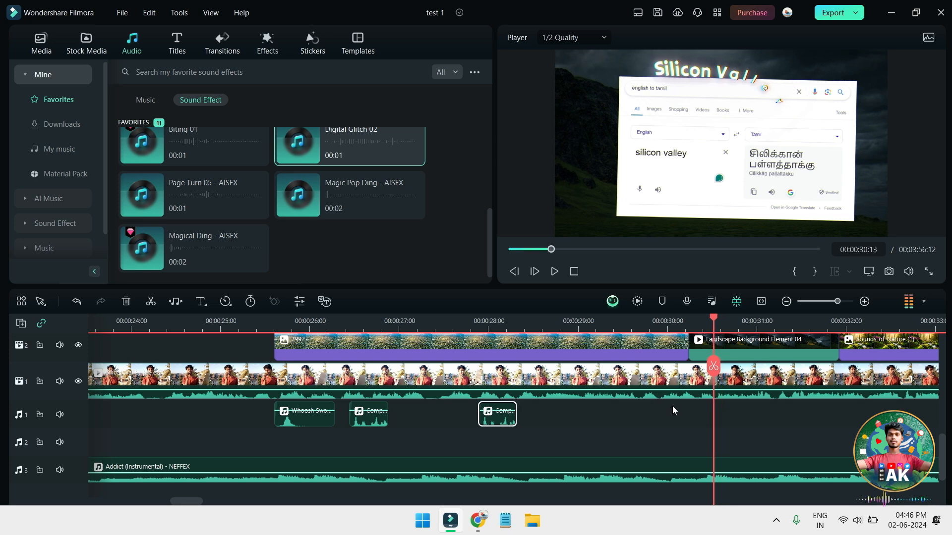
key(Left)
key(Left)
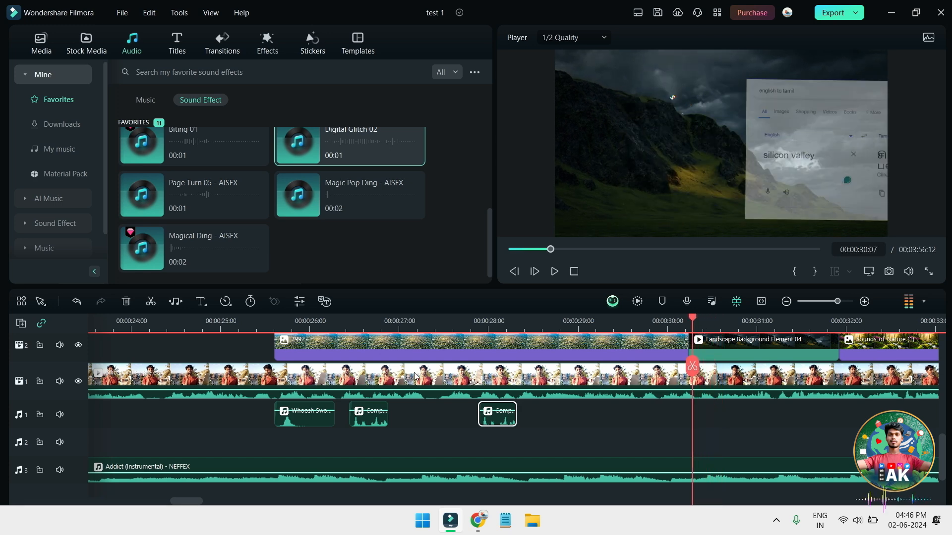
click(319, 425)
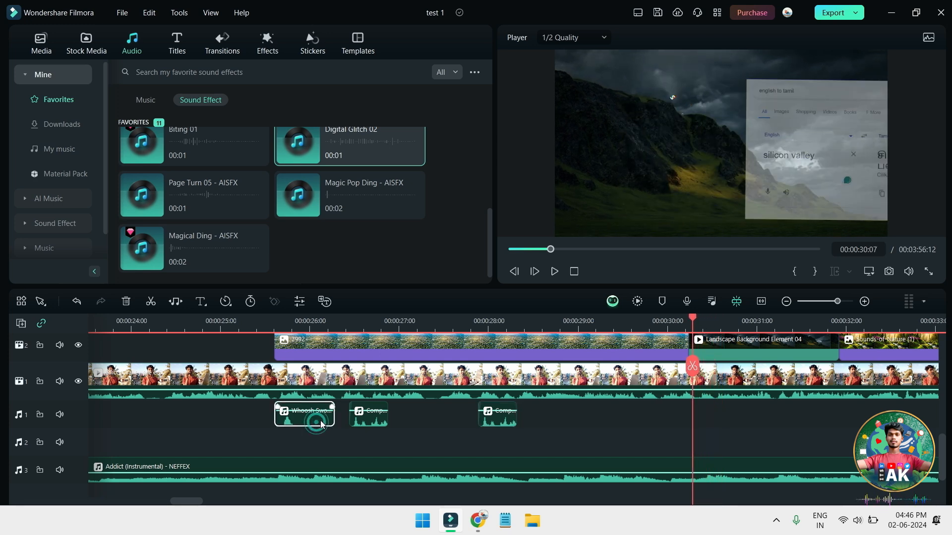
right_click(318, 422)
click(414, 223)
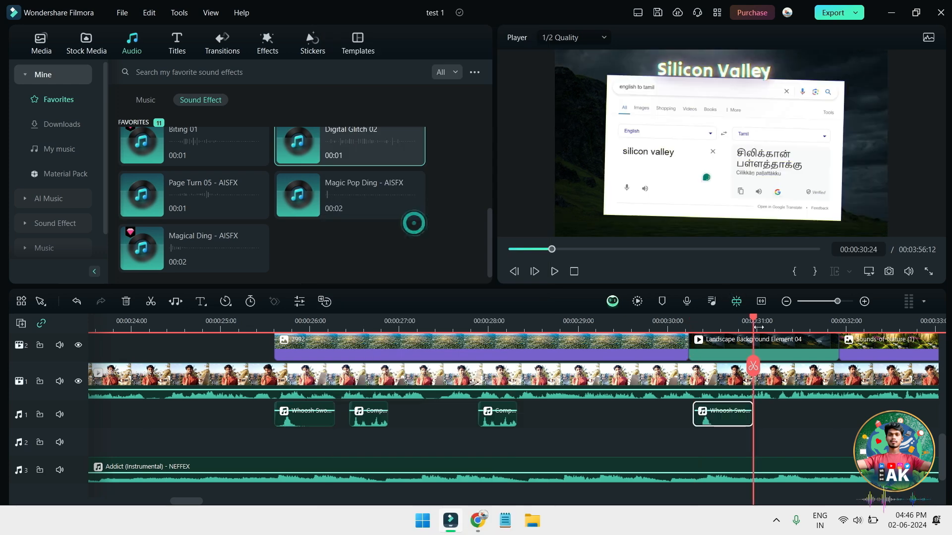
- Move the newly pasted whoosh one frame earlier to 00:00:30:06, at the start of the mountain background, and play it back
key(Left)
key(Left)
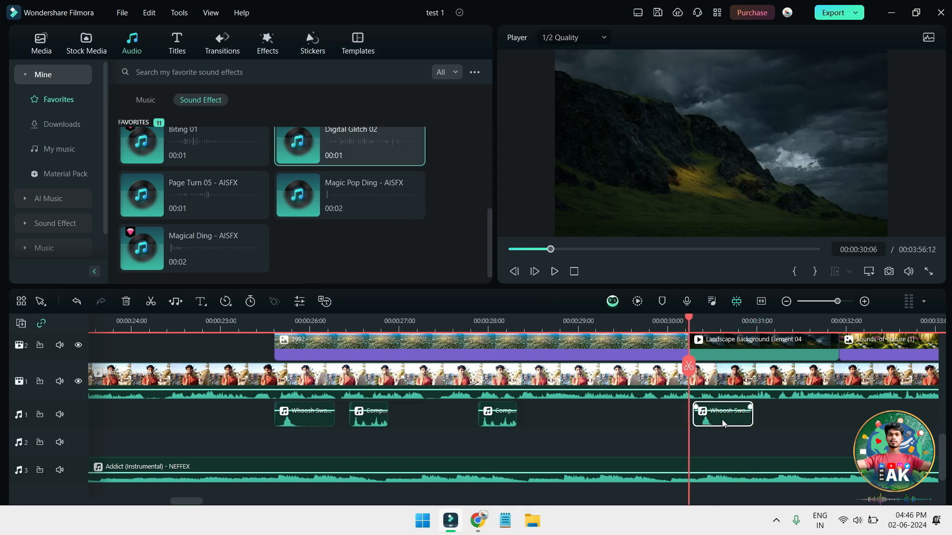
key(space)
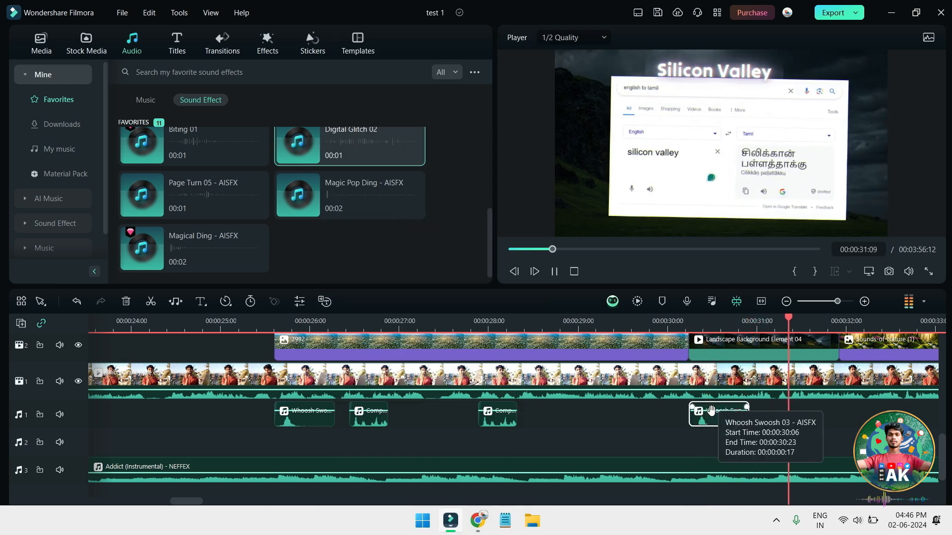
- Paste another whoosh on audio track 1, align it with the start of the forest background clip, and play it back
key(ctrl+minus)
key(ctrl+minus)
key(space)
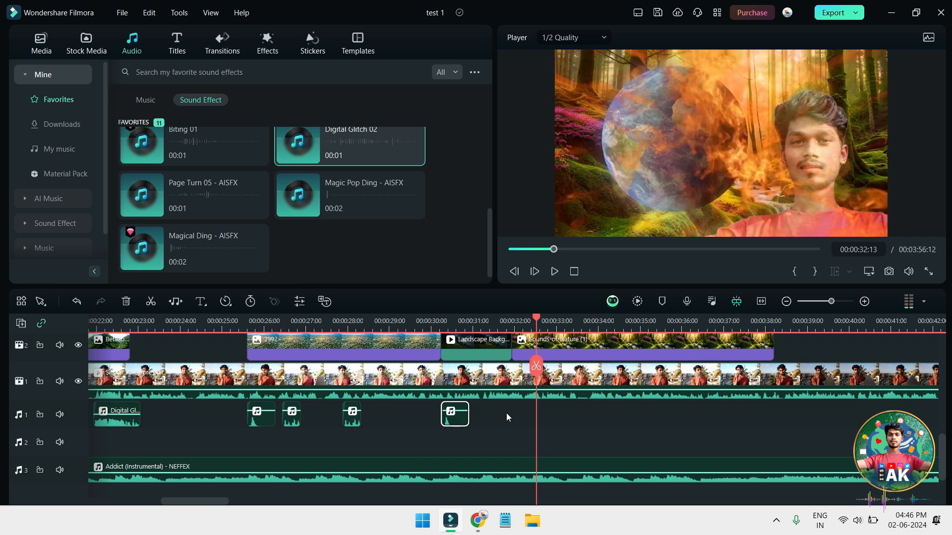
key(ctrl+v)
drag(539, 415, 514, 414)
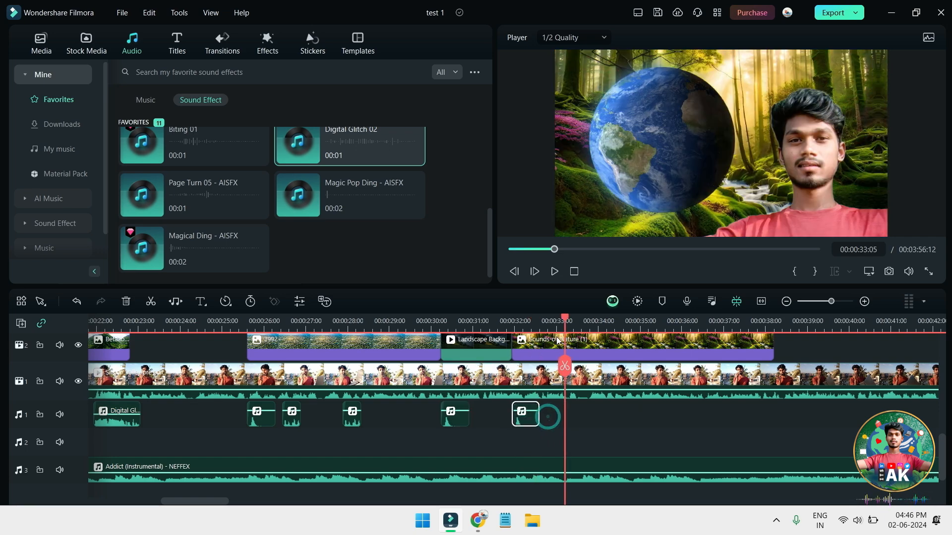
drag(562, 323, 513, 320)
key(space)
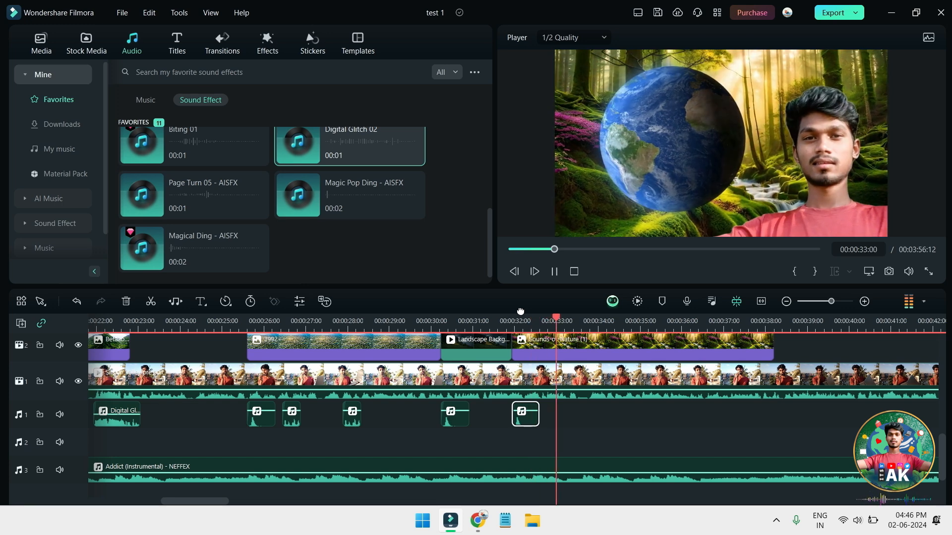
key(space)
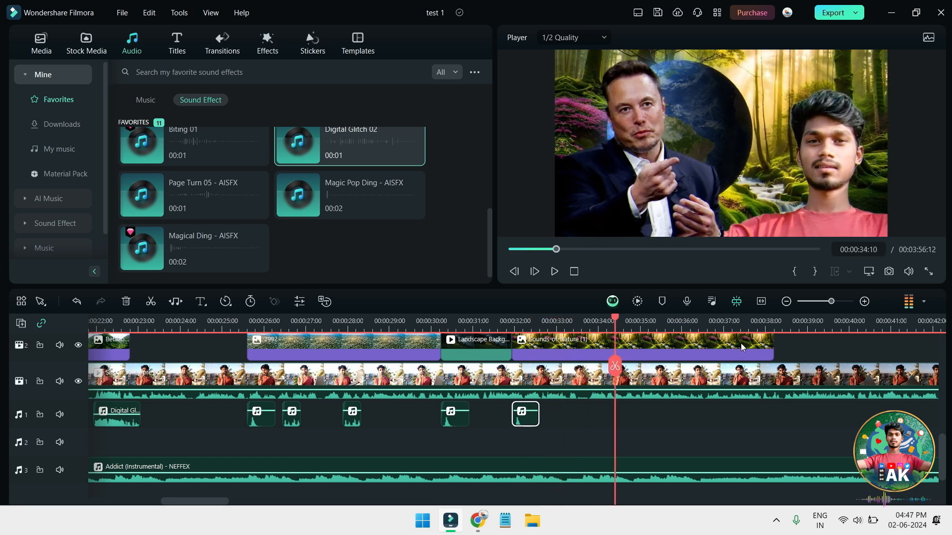
- Place another whoosh copy at 00:00:34:00 on audio track 1, where the suited man's cutout rises into frame, and play it back
drag(627, 420, 589, 410)
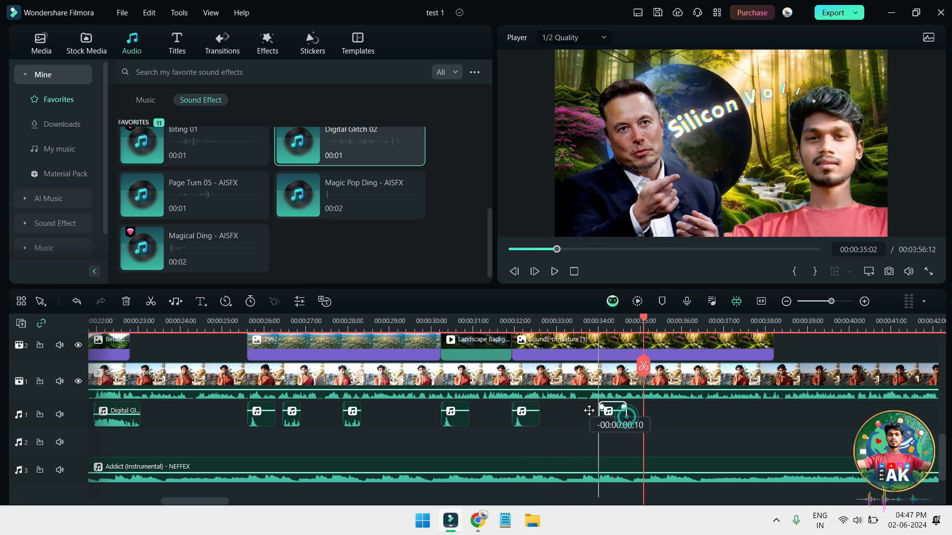
drag(638, 323, 598, 324)
key(space)
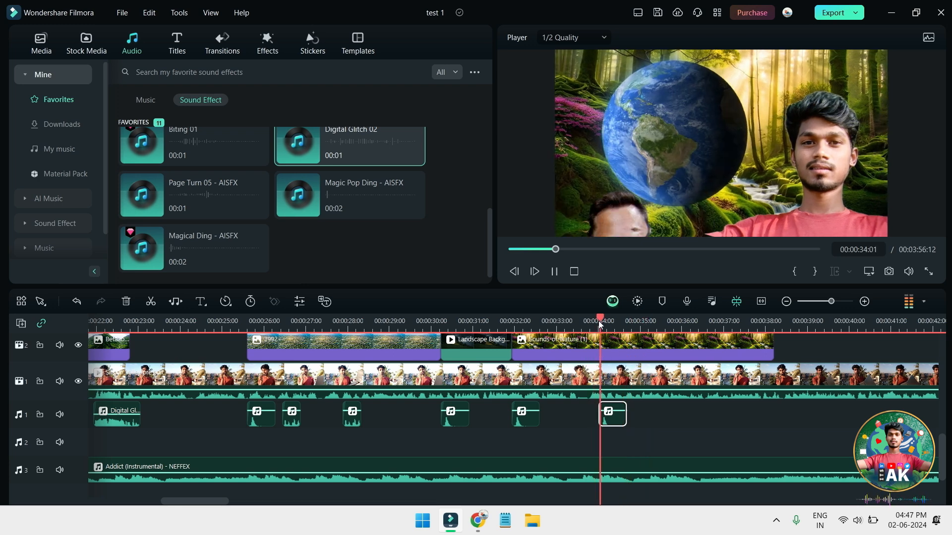
key(space)
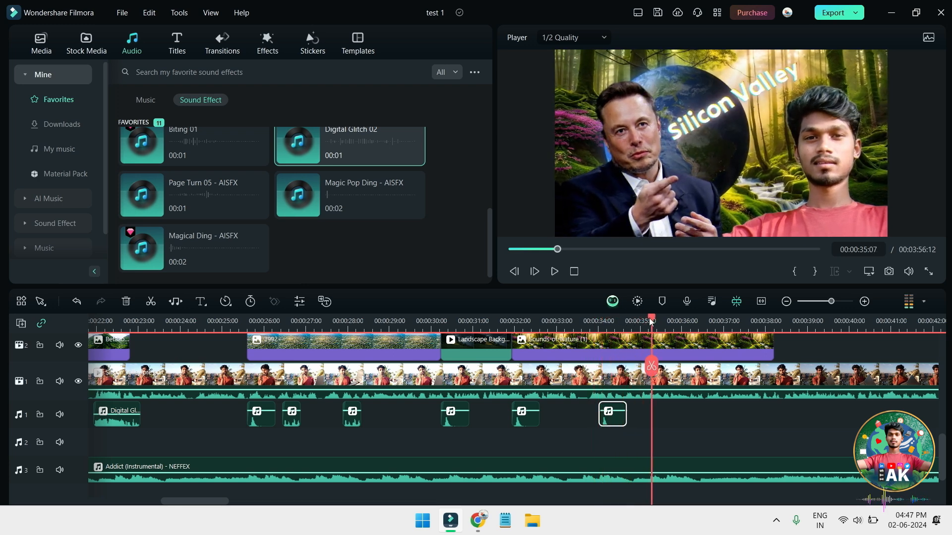
- Copy the keyboard typing sound to 00:00:35:00 on audio track 1, under the slanted Silicon Valley title's entrance, and play it back
drag(646, 322, 639, 323)
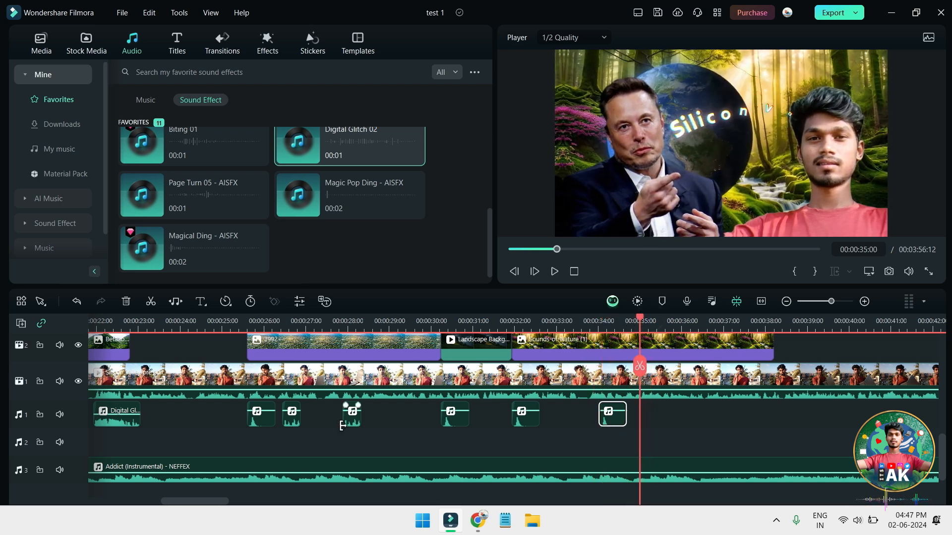
key(ctrl+c)
key(ctrl+v)
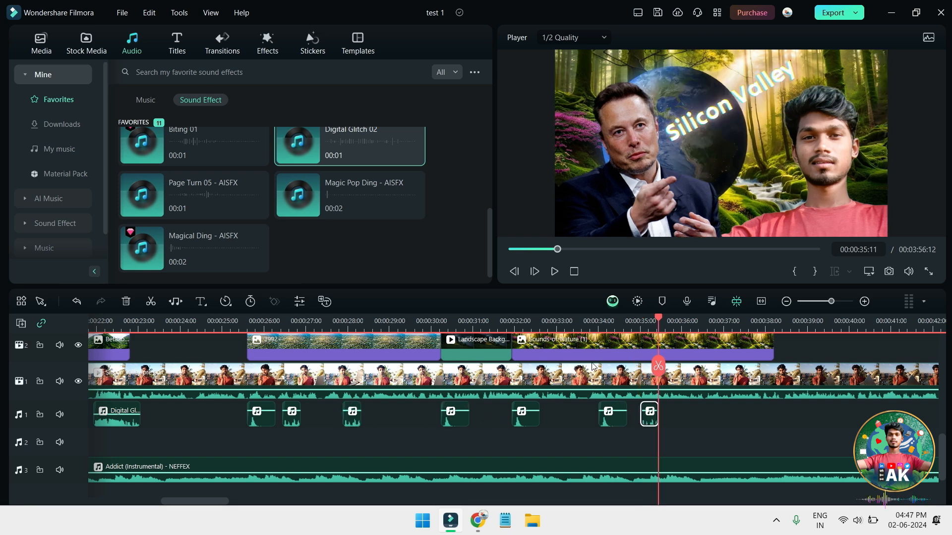
drag(656, 321, 642, 321)
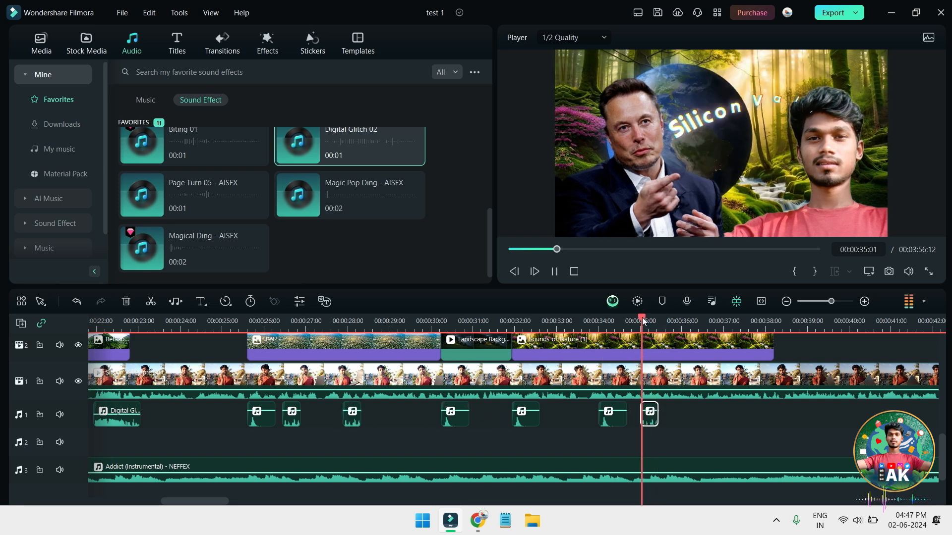
key(space)
- Move the last typing sound earlier to 00:00:34:23 to match the title's first letters, and play through to 00:00:39:22
click(688, 318)
drag(687, 318, 638, 319)
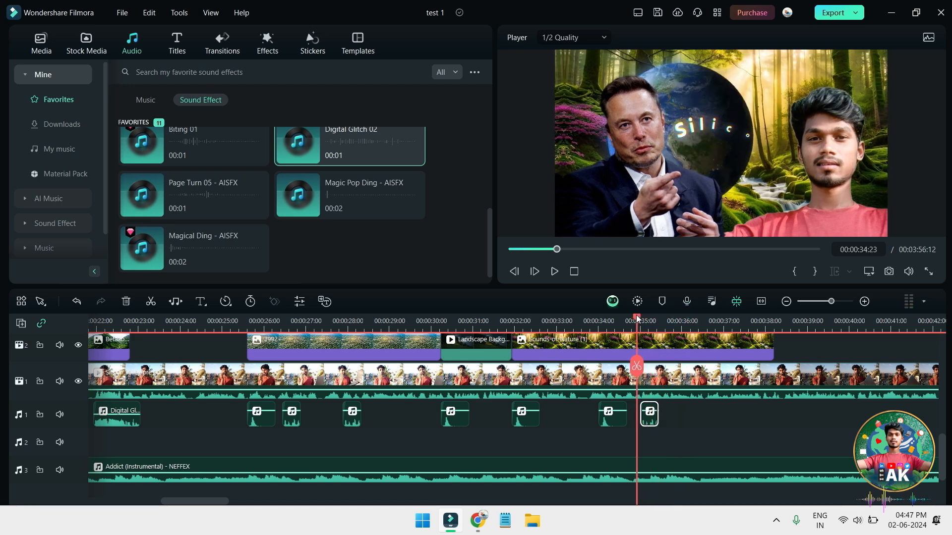
drag(646, 411, 638, 411)
key(space)
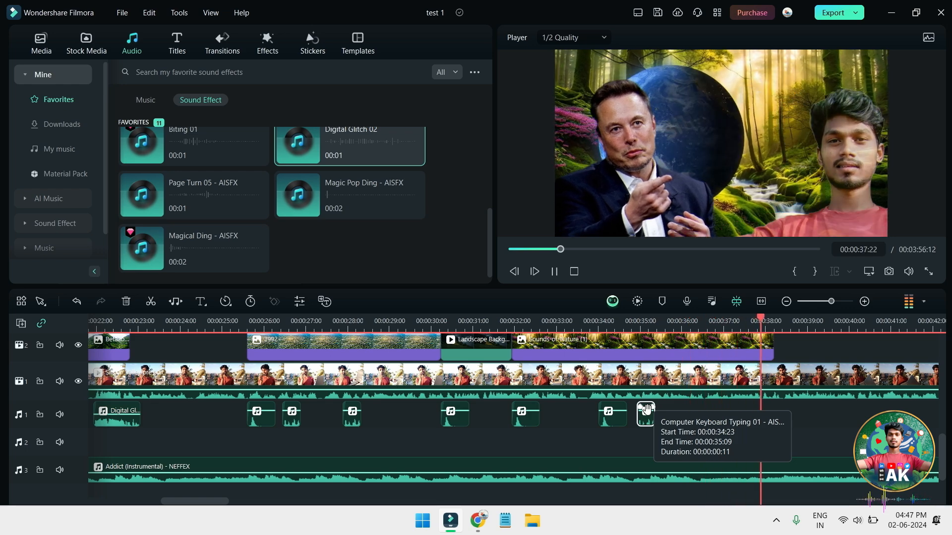
key(space)
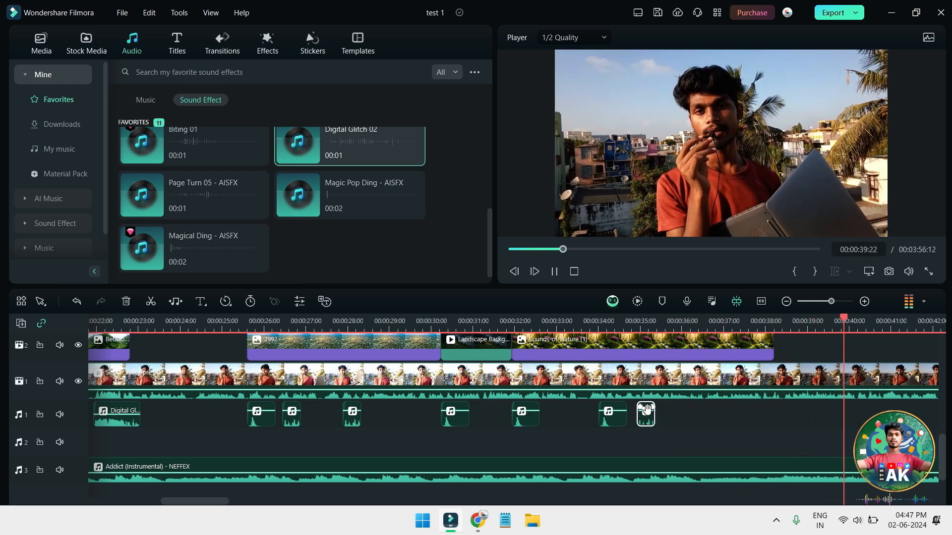
- Save the project and return the playhead to the start of the video
key(ctrl+s)
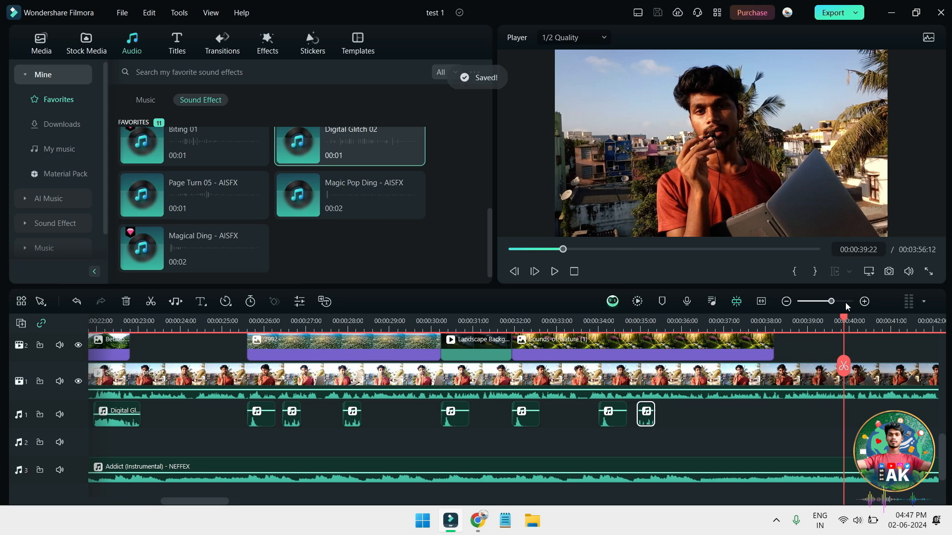
drag(564, 250, 401, 258)
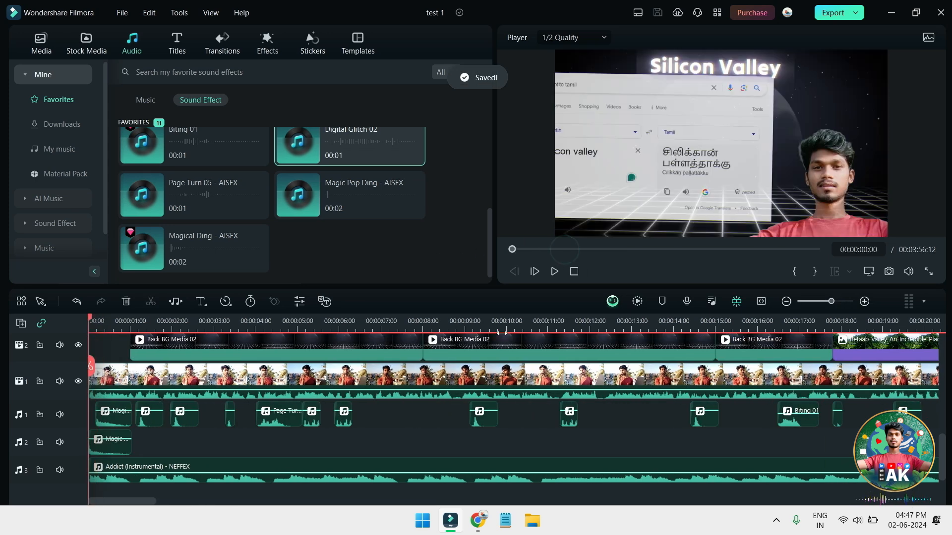
- Enlarge the timeline area and reduce the heights of audio tracks 1 to 3
mouse_move(583, 306)
mouse_down()
mouse_move(582, 275)
mouse_move(583, 293)
mouse_up()
scroll(598, 367, down, 2)
scroll(599, 367, down, 1)
scroll(598, 367, up, 3)
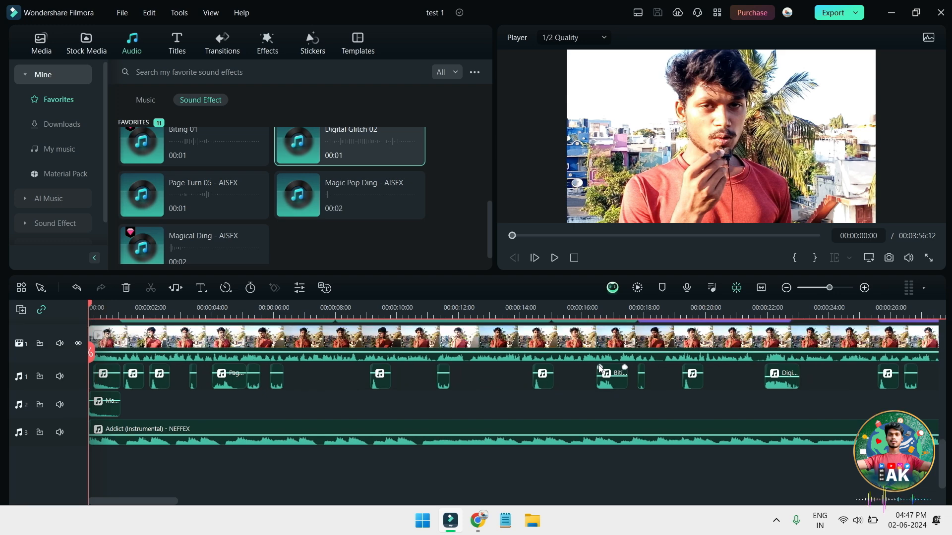
scroll(79, 462, down, 2)
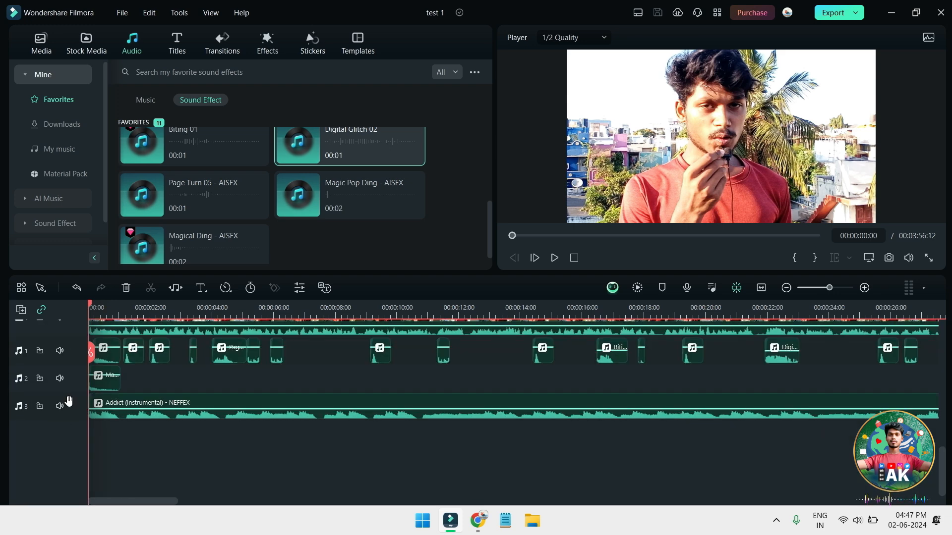
drag(73, 394, 79, 403)
click(776, 523)
click(734, 508)
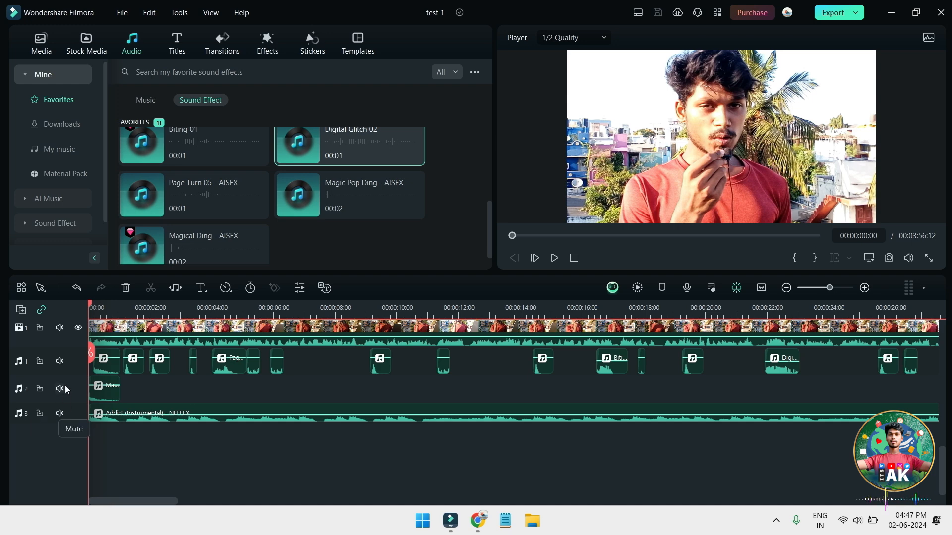
drag(70, 373, 71, 391)
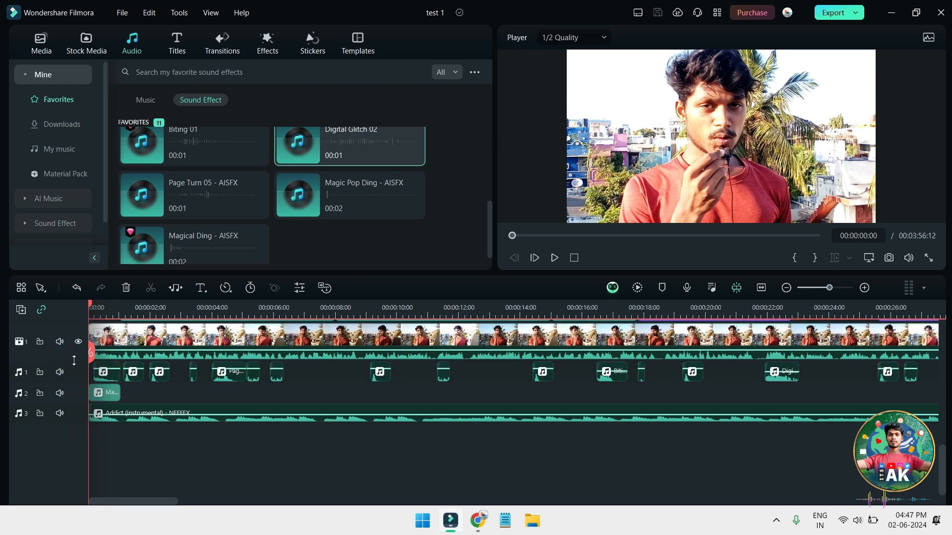
- Reduce the heights of video tracks 1 to 7 and play back the start of the video
scroll(76, 362, up, 3)
scroll(80, 369, up, 1)
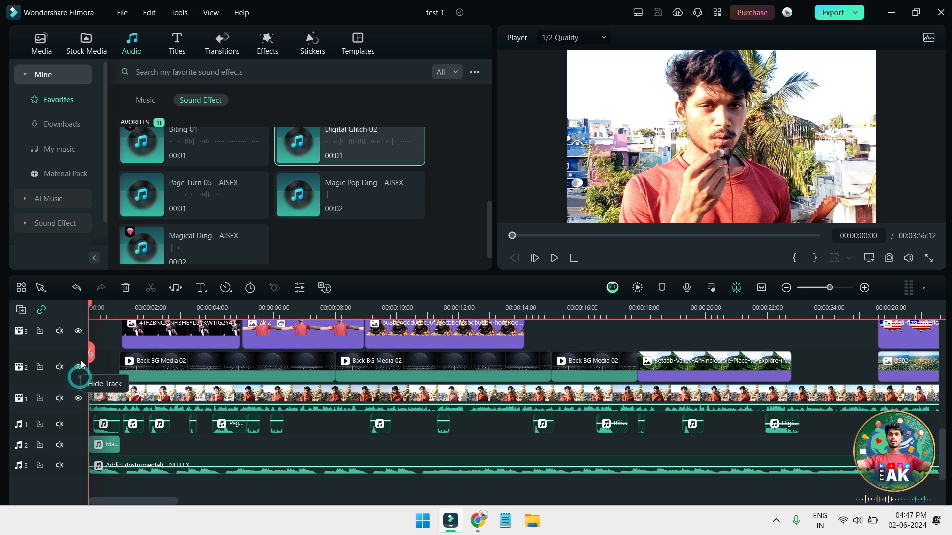
scroll(76, 350, up, 2)
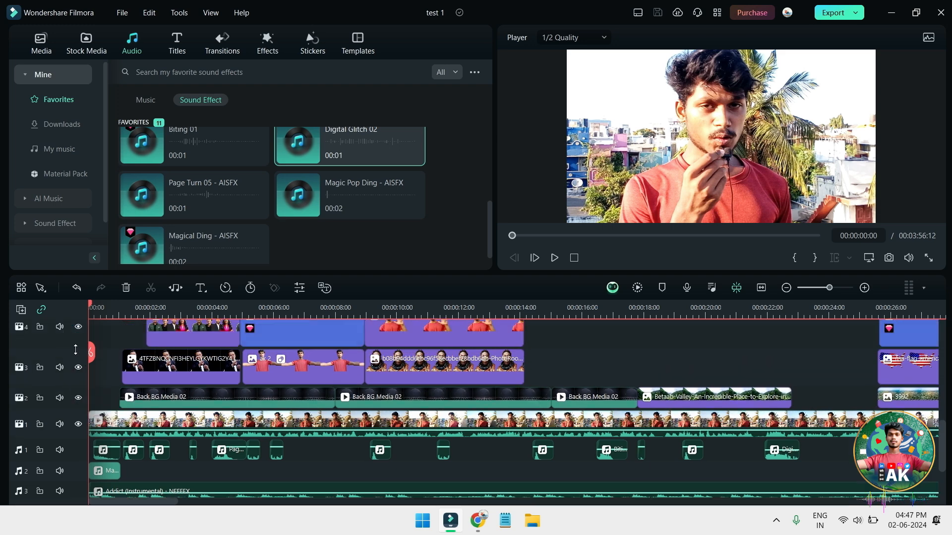
scroll(76, 349, up, 3)
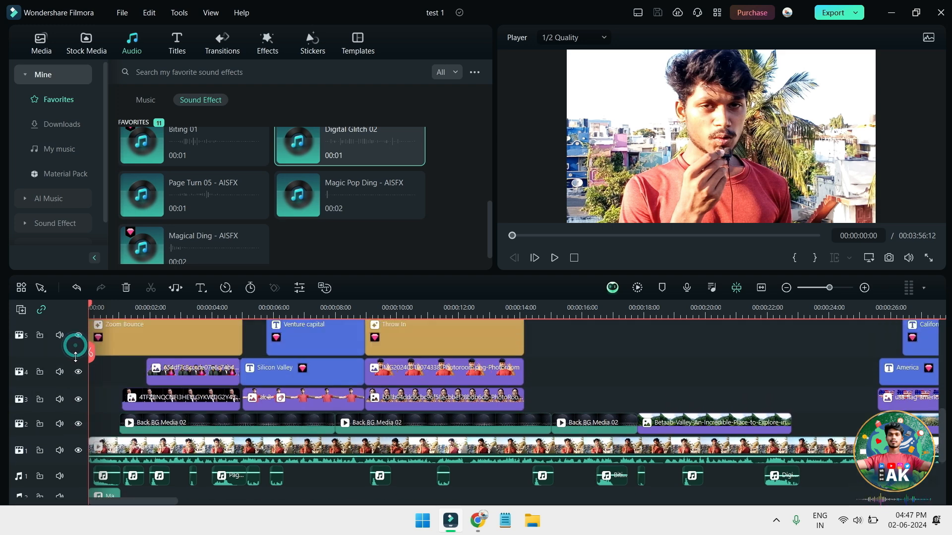
scroll(74, 350, up, 2)
scroll(73, 346, up, 3)
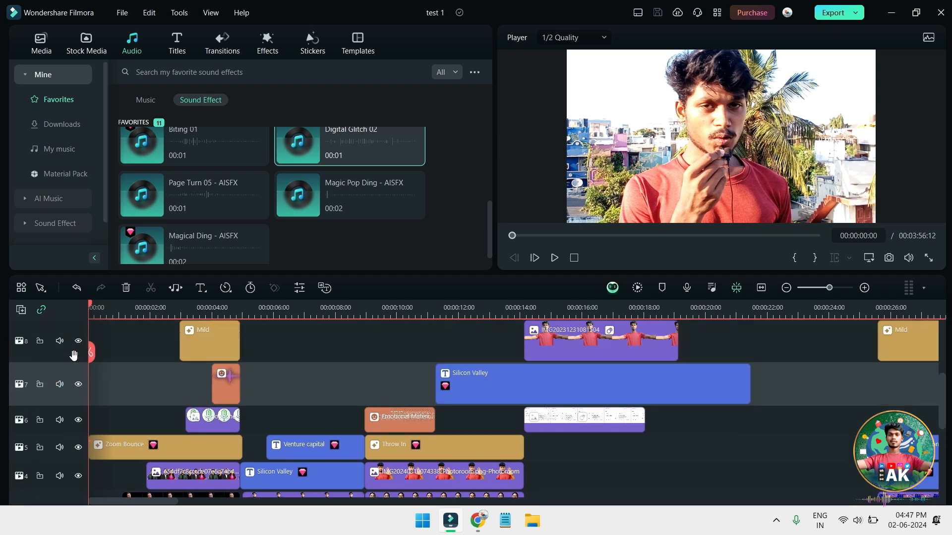
drag(73, 363, 73, 377)
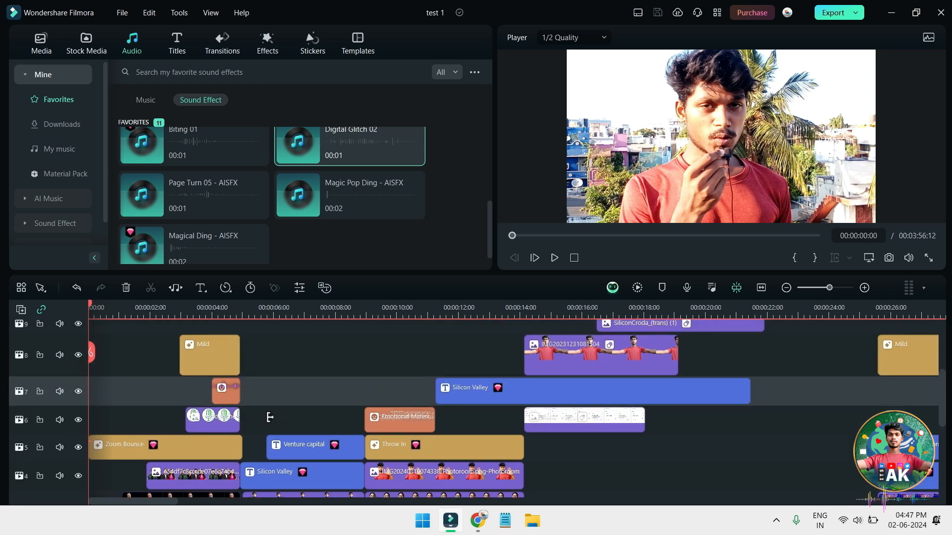
scroll(269, 418, down, 5)
key(space)
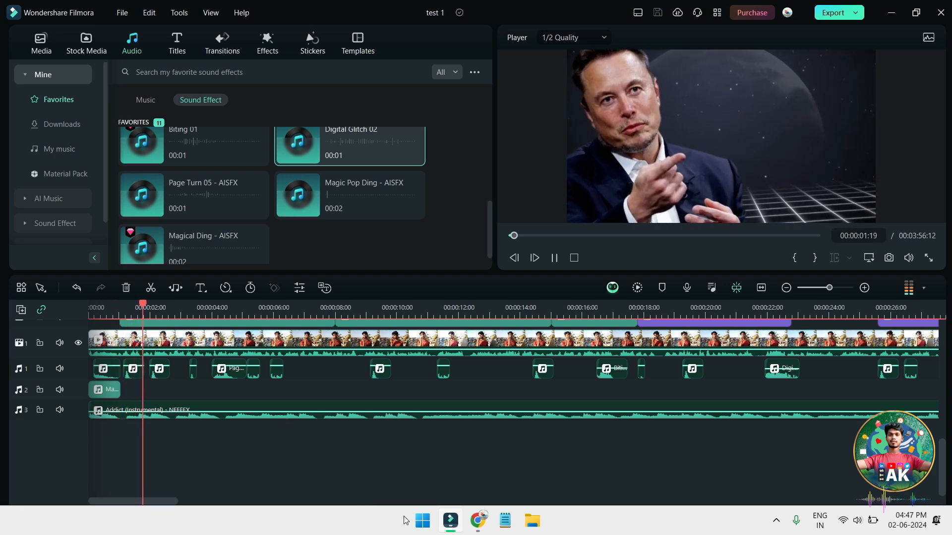
- Switch to Chrome, find Pixabay's sound effects page in a new tab and search it for "pop"
click(477, 521)
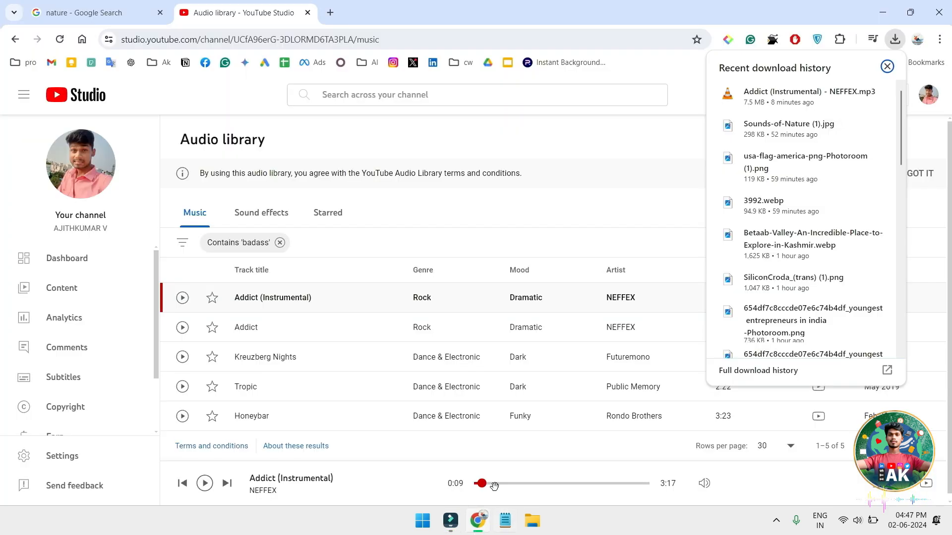
click(330, 13)
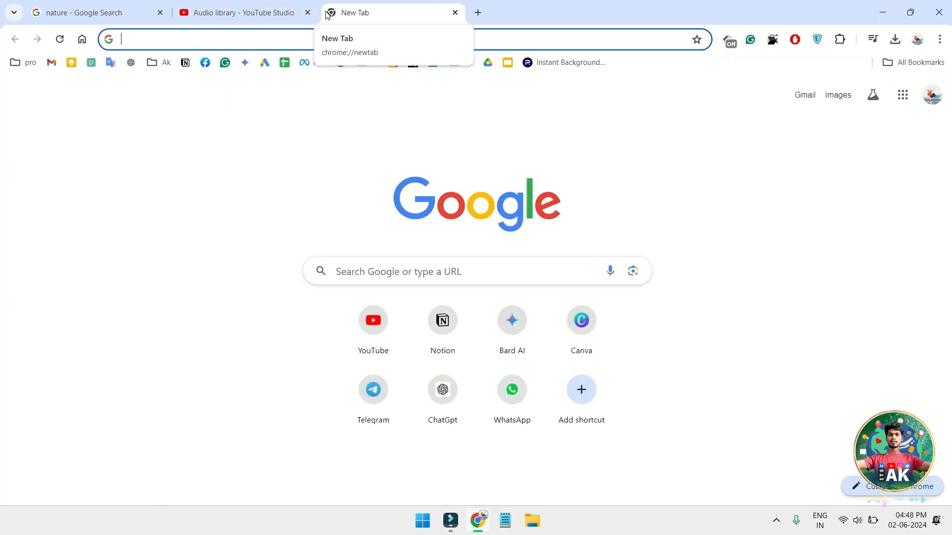
text(pi)
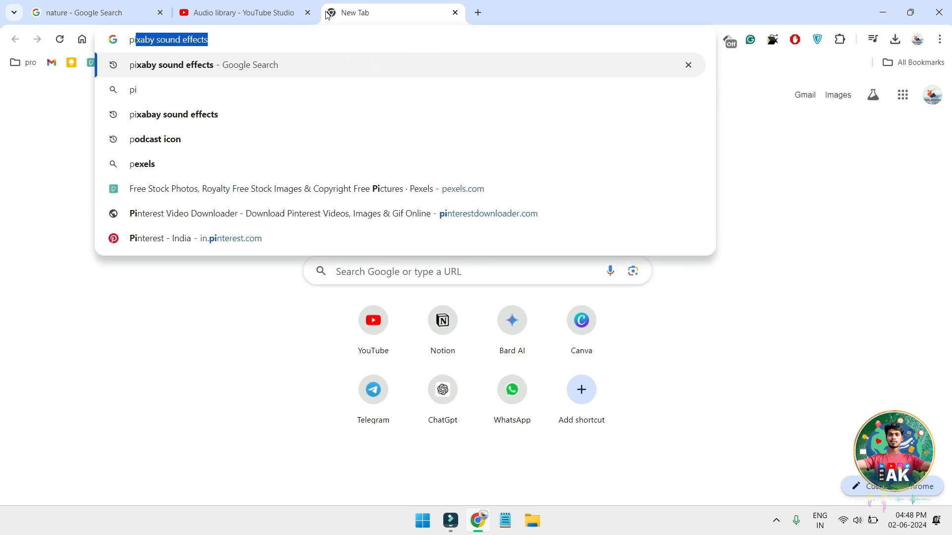
text(xaby)
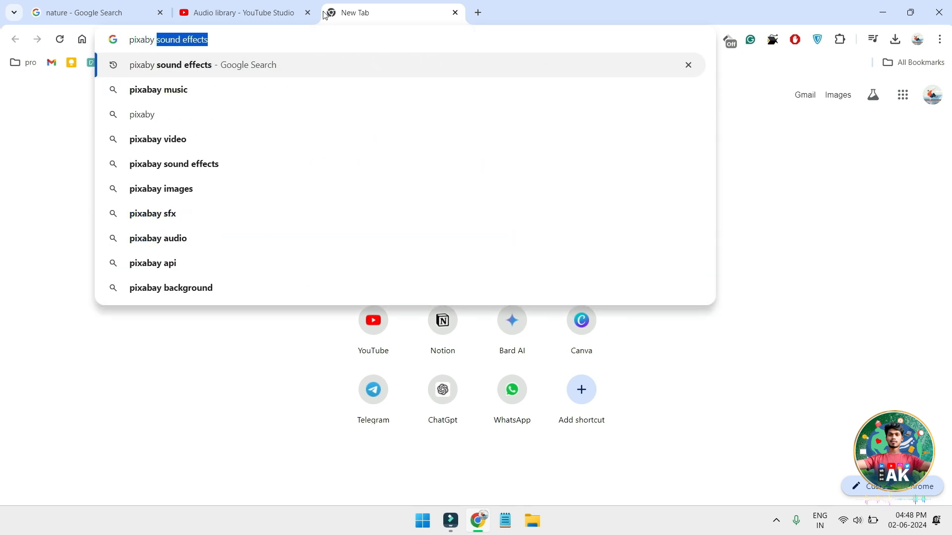
click(248, 70)
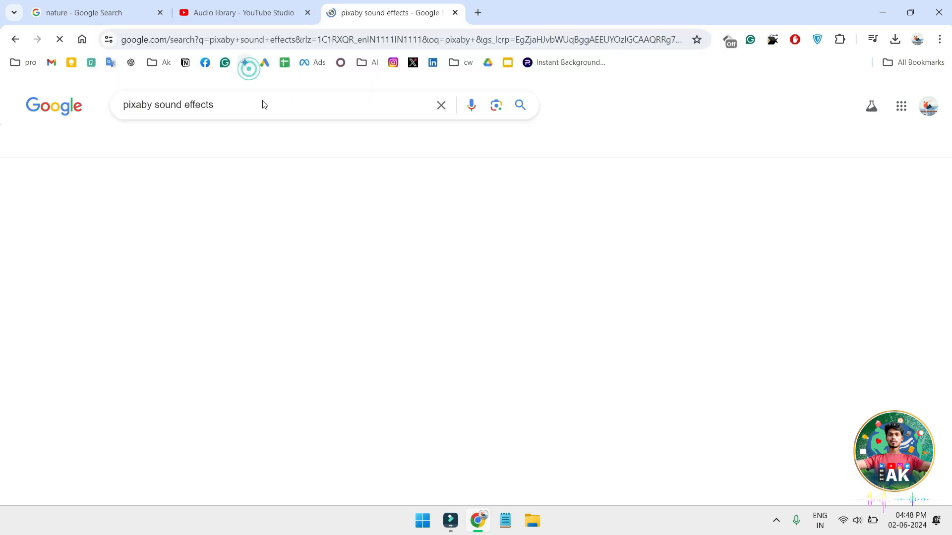
click(186, 259)
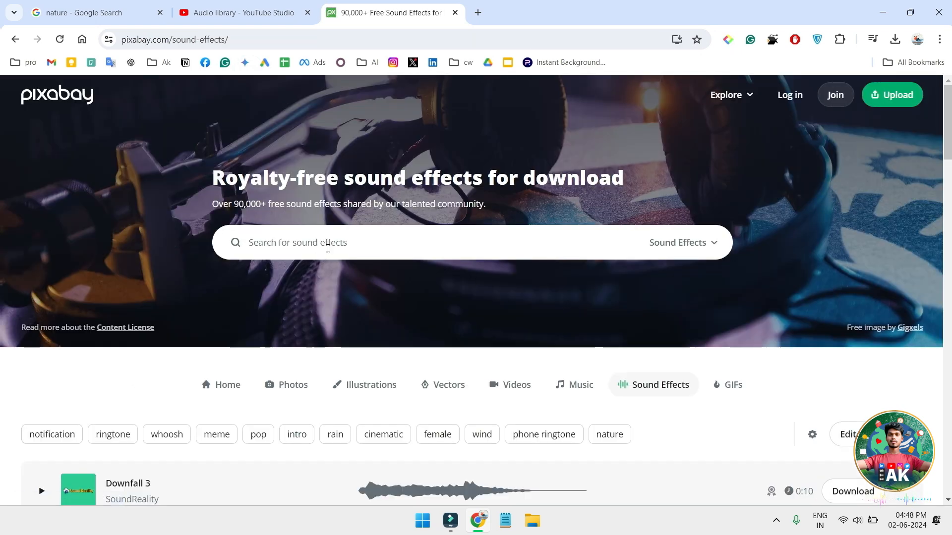
click(327, 247)
text(pop)
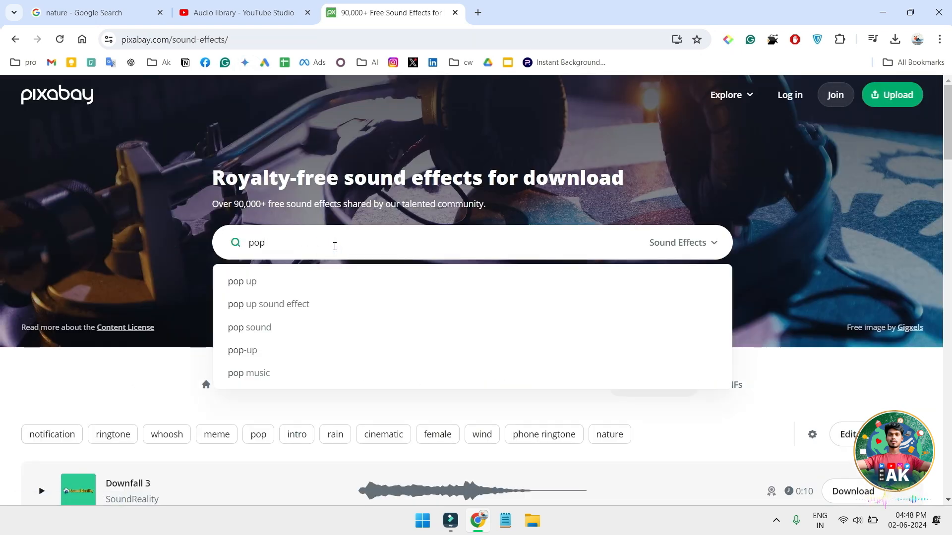
key(Return)
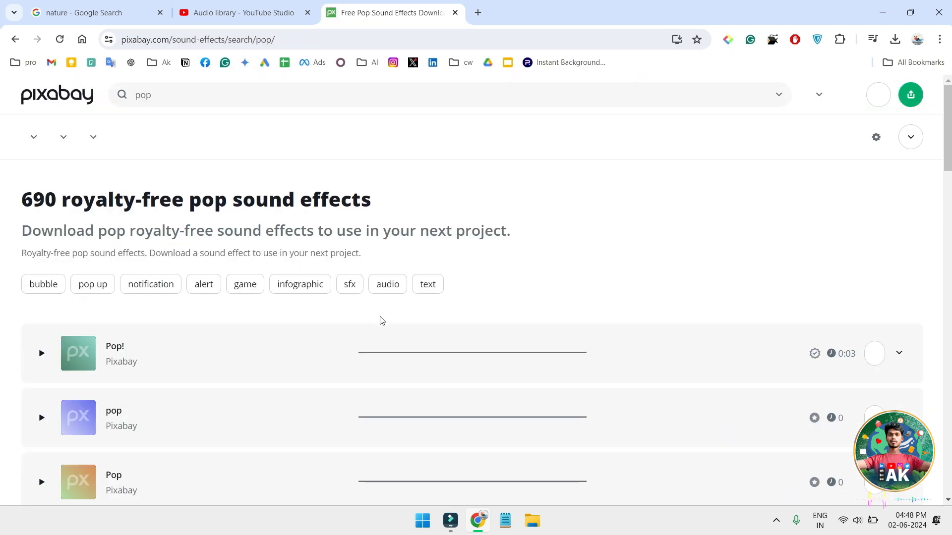
- Preview the first three pop sound effects and download the third one, Pop
scroll(342, 283, down, 2)
click(39, 192)
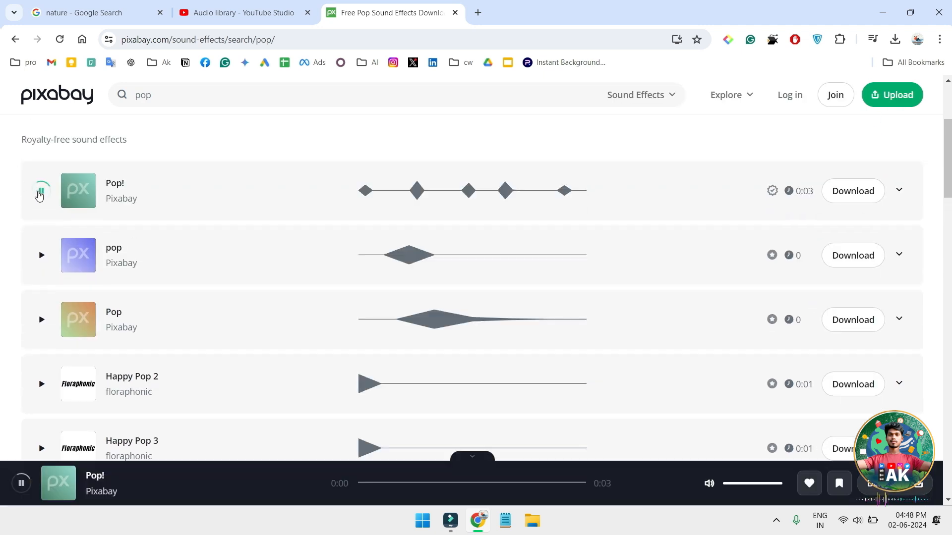
click(44, 255)
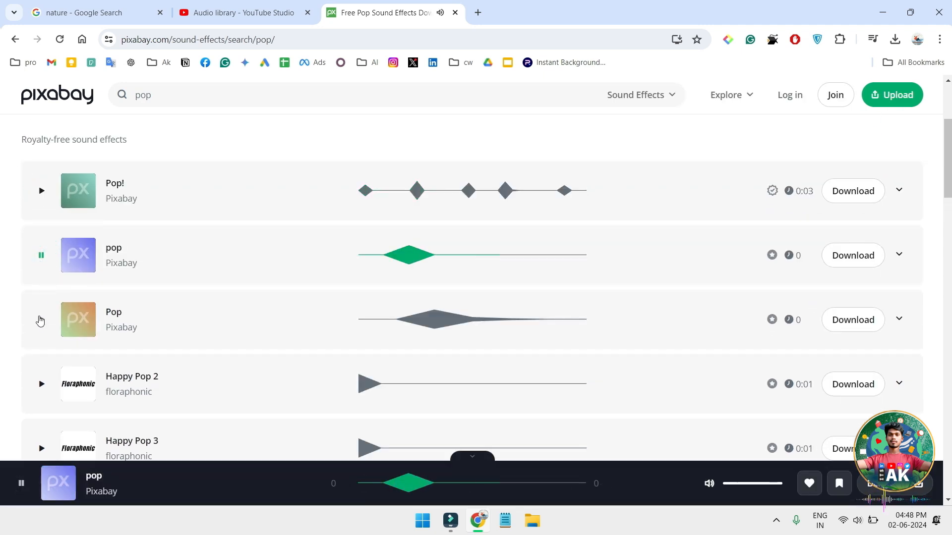
click(40, 320)
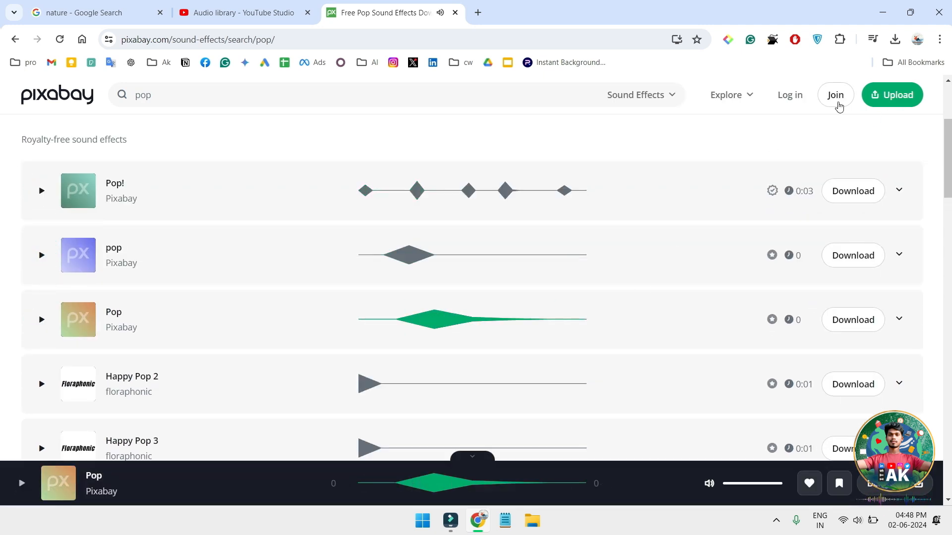
click(852, 321)
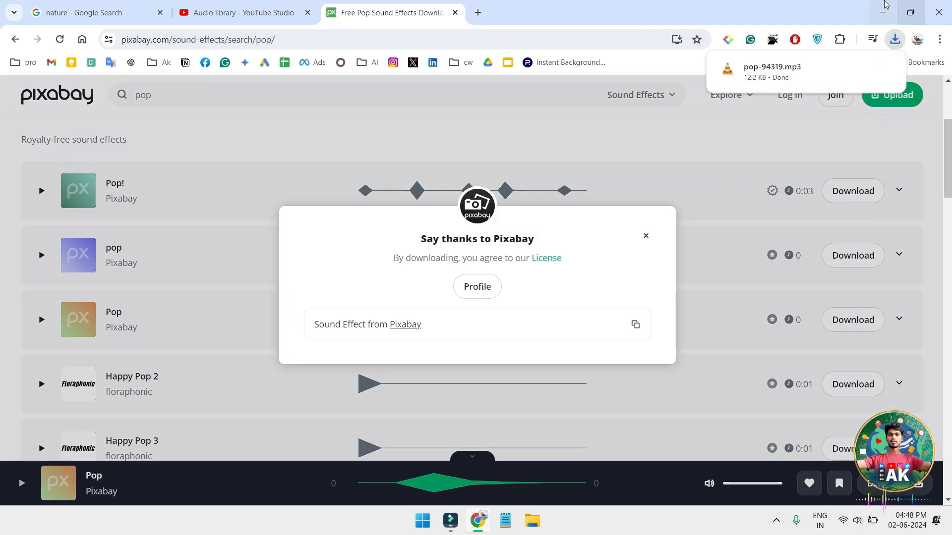
- Add pop-94319.mp3 at the start of audio track 4 in Filmora, play it back and return to the start
drag(773, 72, 89, 458)
drag(143, 306, 76, 311)
key(space)
key(space)
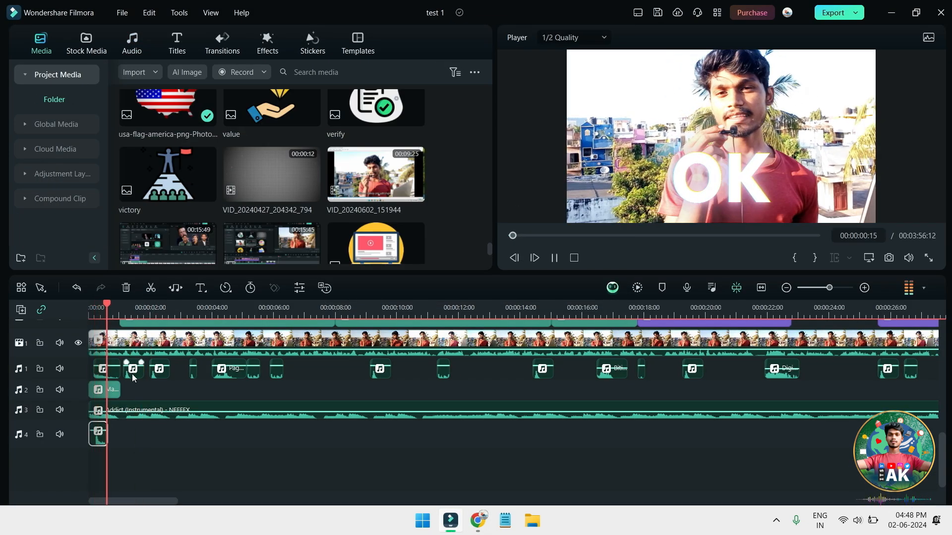
scroll(156, 394, up, 5)
mouse_move(90, 438)
mouse_down()
mouse_move(235, 448)
mouse_move(97, 440)
mouse_up()
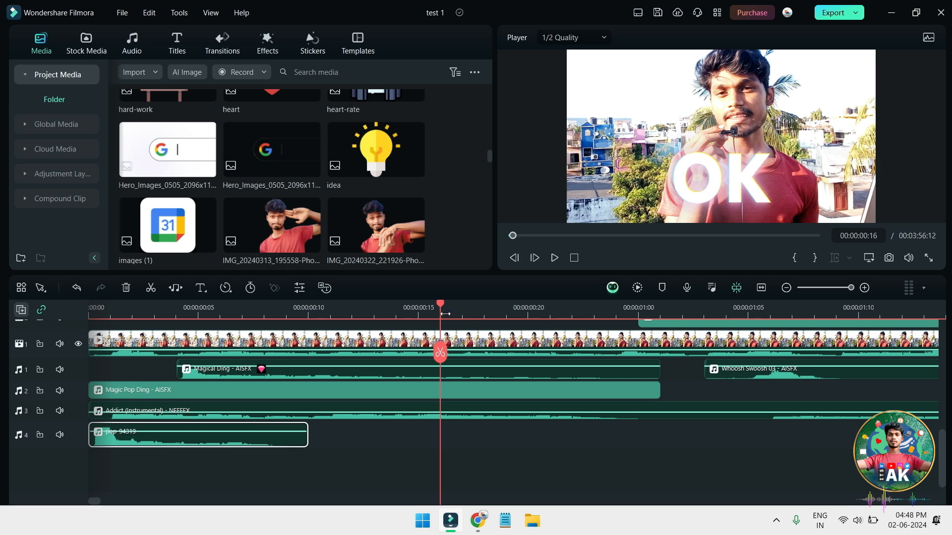
key(space)
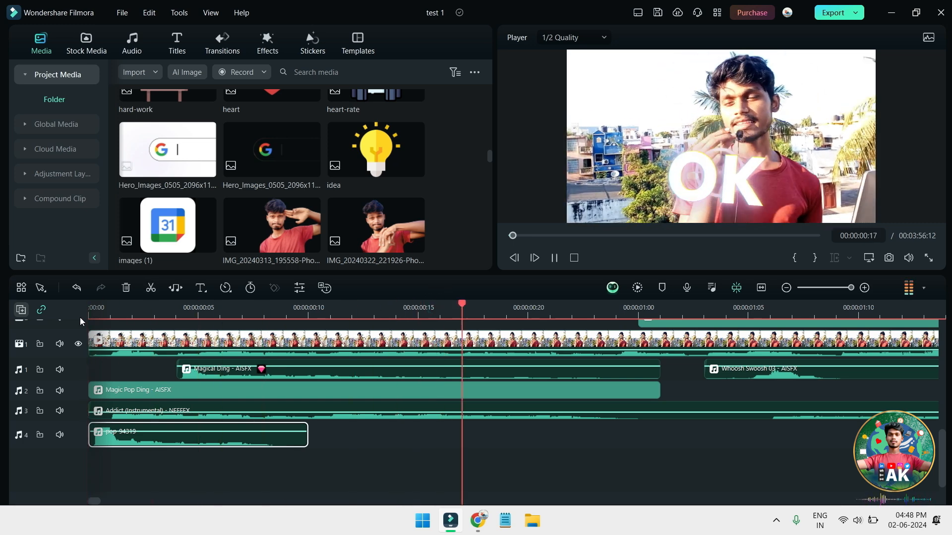
key(space)
key(Home)
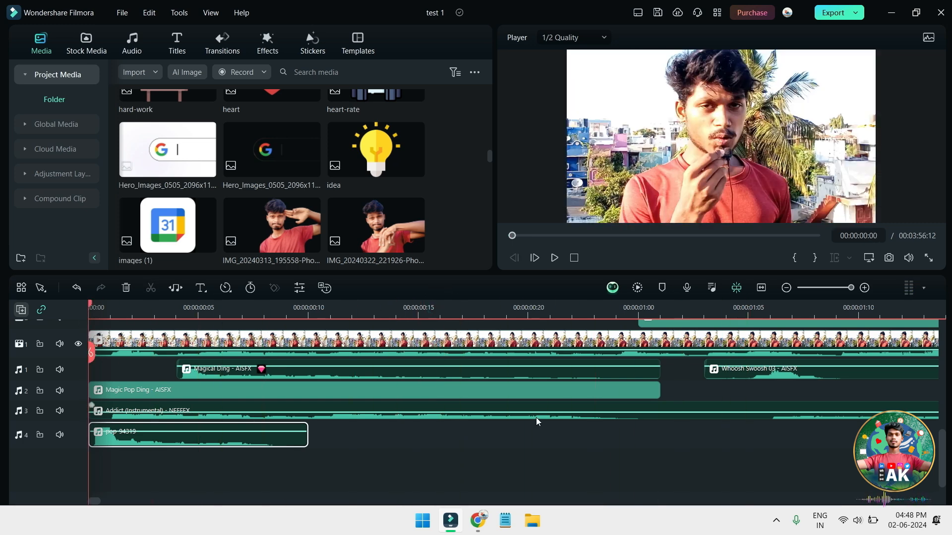
- Save the project and play back the first five seconds, returning to the start to replay them
scroll(466, 425, down, 6)
scroll(462, 398, up, 5)
scroll(462, 398, down, 5)
key(ctrl+s)
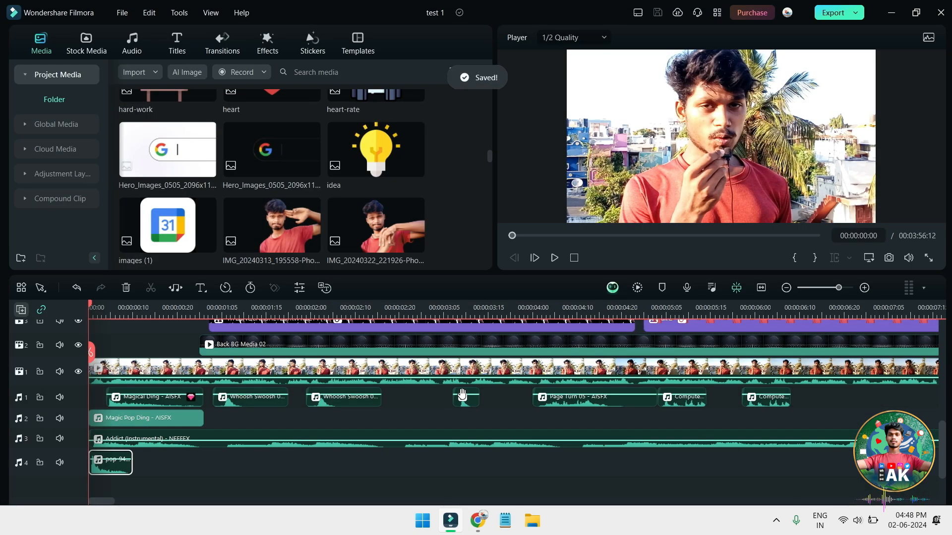
scroll(271, 416, down, 2)
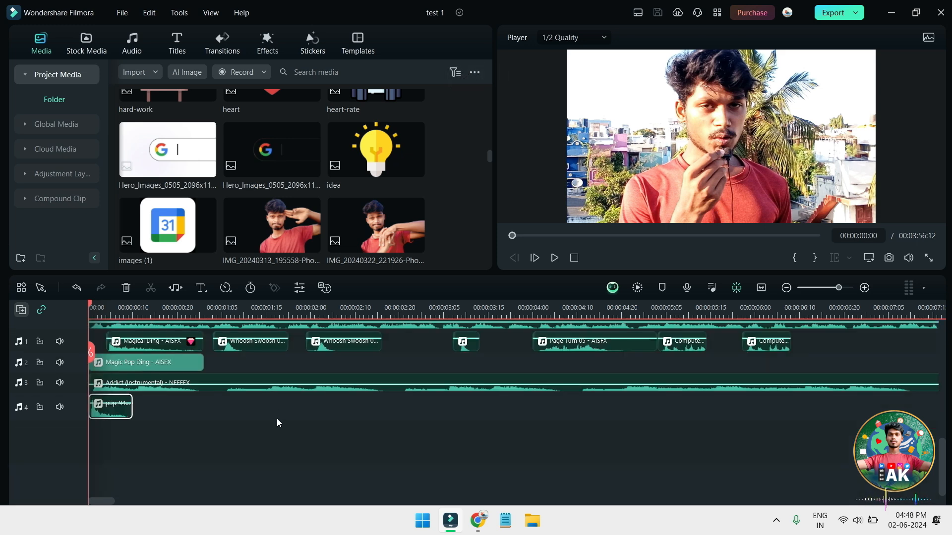
key(space)
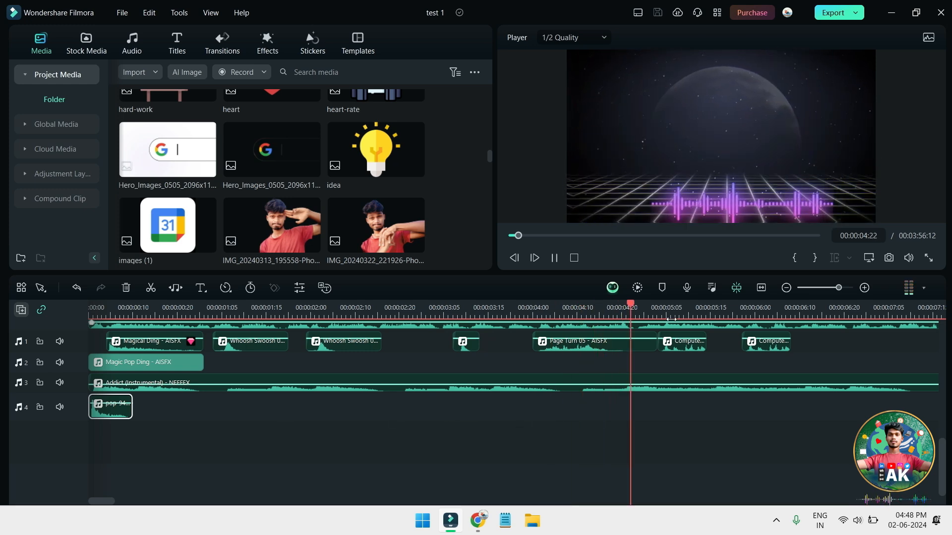
drag(630, 311, 59, 354)
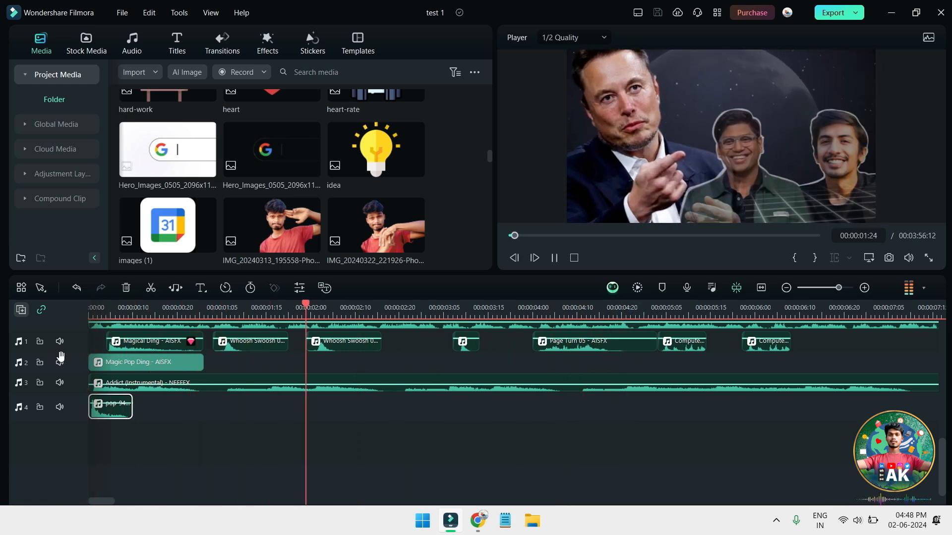
- Extend the beginning of the pointing man's cutout on video track 3 back to the start of Back BG Media 02, and play it
key(space)
scroll(343, 451, up, 5)
scroll(429, 401, down, 3)
drag(432, 314, 227, 317)
drag(211, 375, 202, 376)
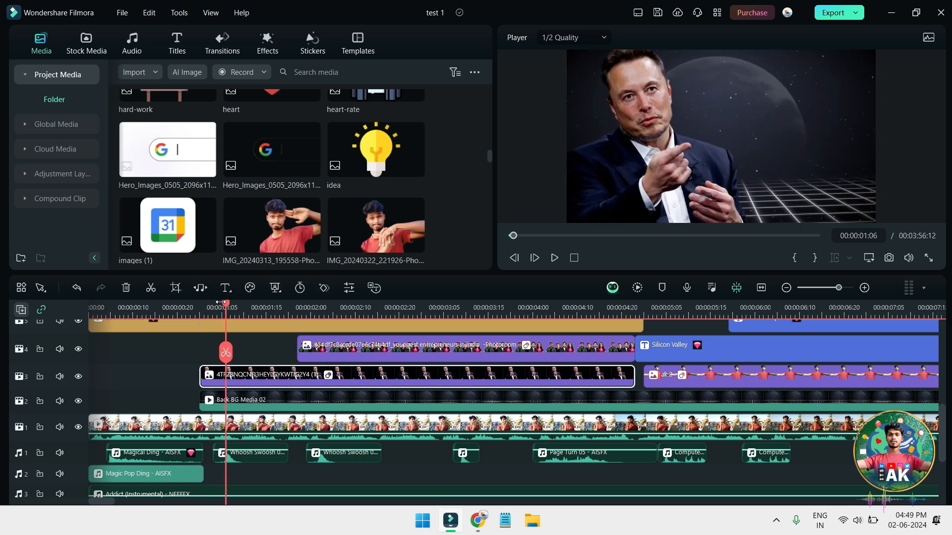
drag(226, 305, 201, 307)
key(space)
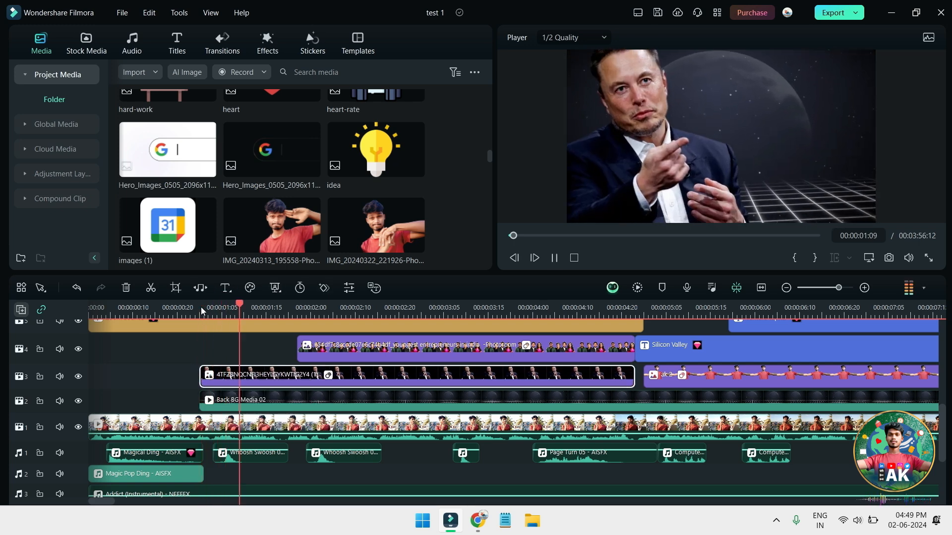
- Add the trending sticker Kung Fu Heat to video track 9 at about 00:00:01:03, shortly after the Burst 1 sticker
scroll(332, 395, up, 3)
key(space)
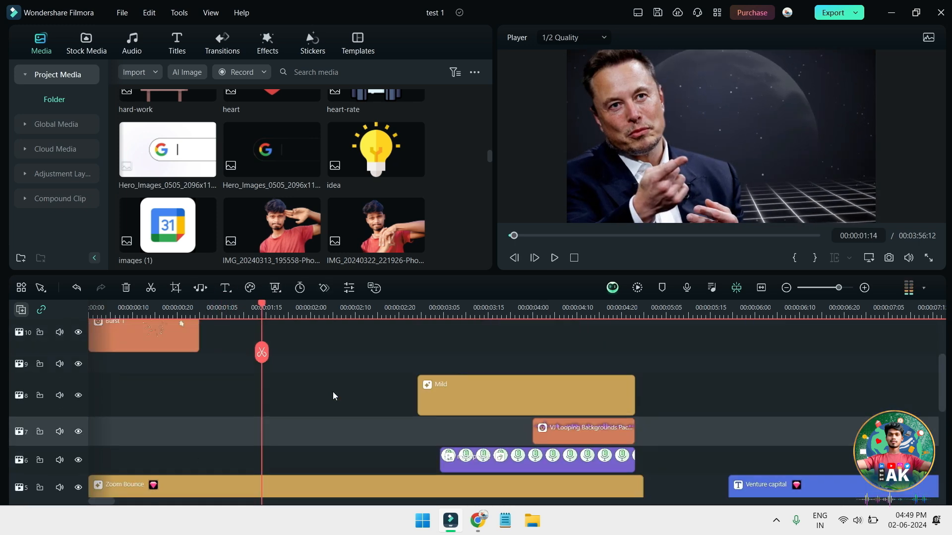
click(300, 49)
click(270, 46)
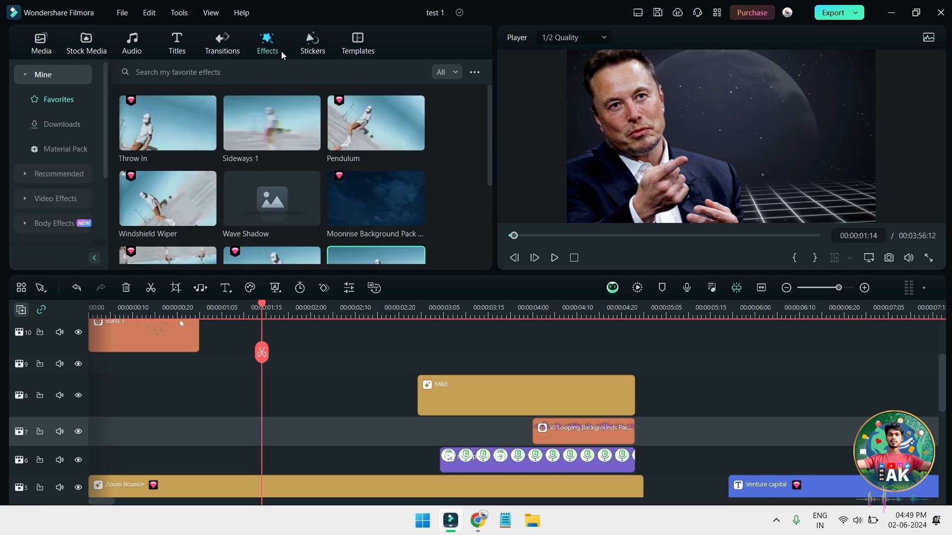
click(302, 46)
scroll(261, 177, down, 3)
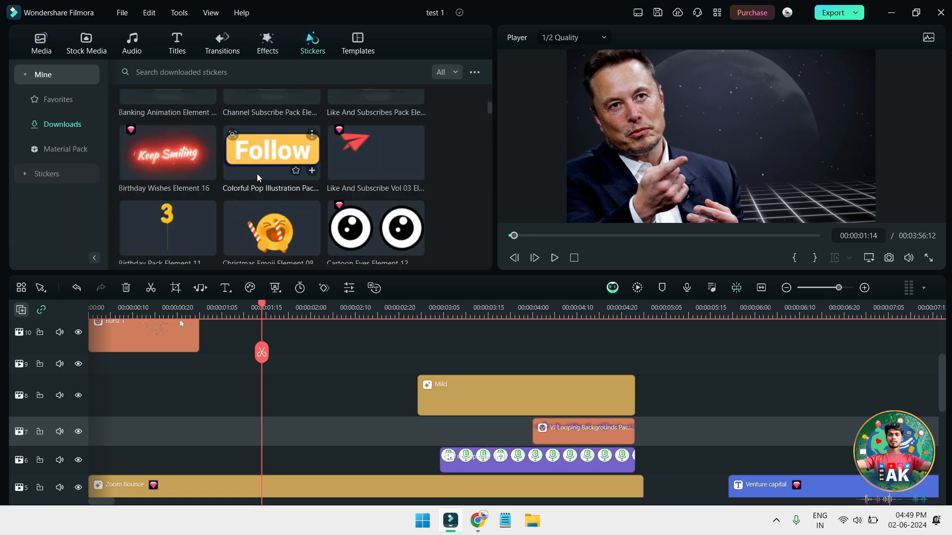
scroll(247, 171, up, 2)
scroll(199, 128, up, 8)
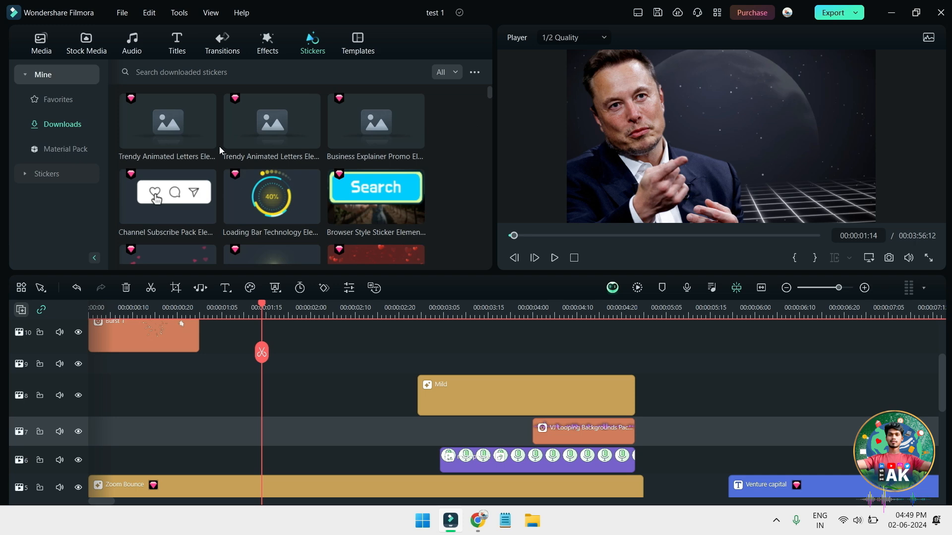
scroll(219, 147, up, 1)
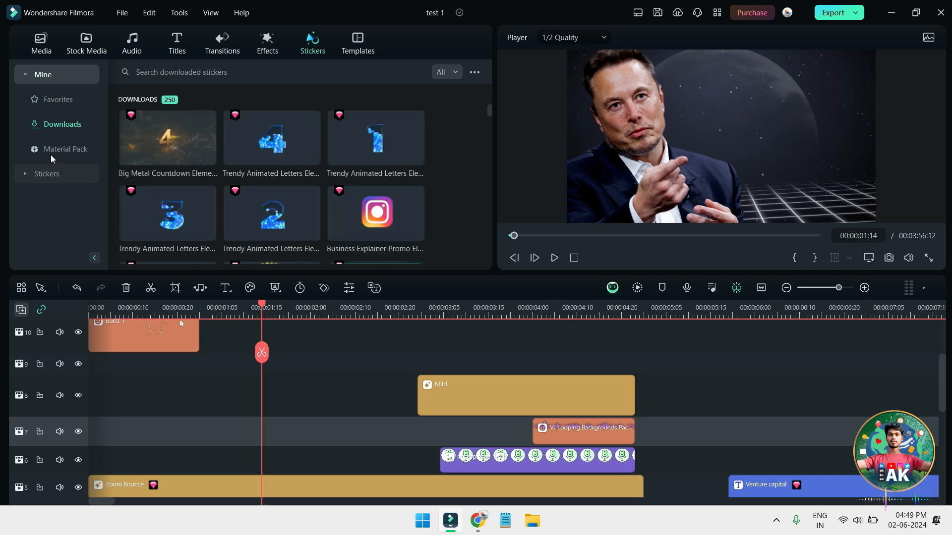
click(49, 175)
drag(152, 136, 218, 369)
- Play back the section with the Kung Fu Heat sticker up to 00:00:02:18
drag(223, 310, 215, 312)
key(space)
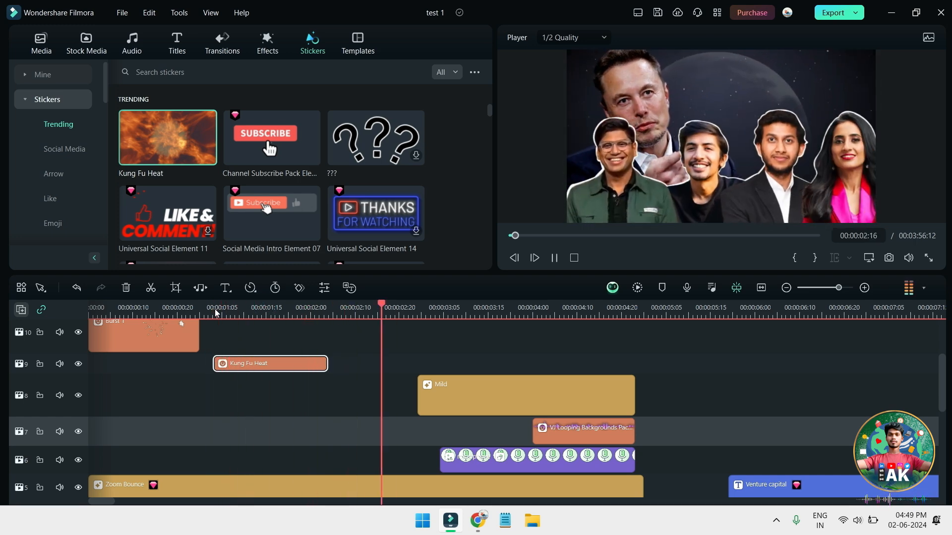
key(space)
drag(392, 311, 388, 335)
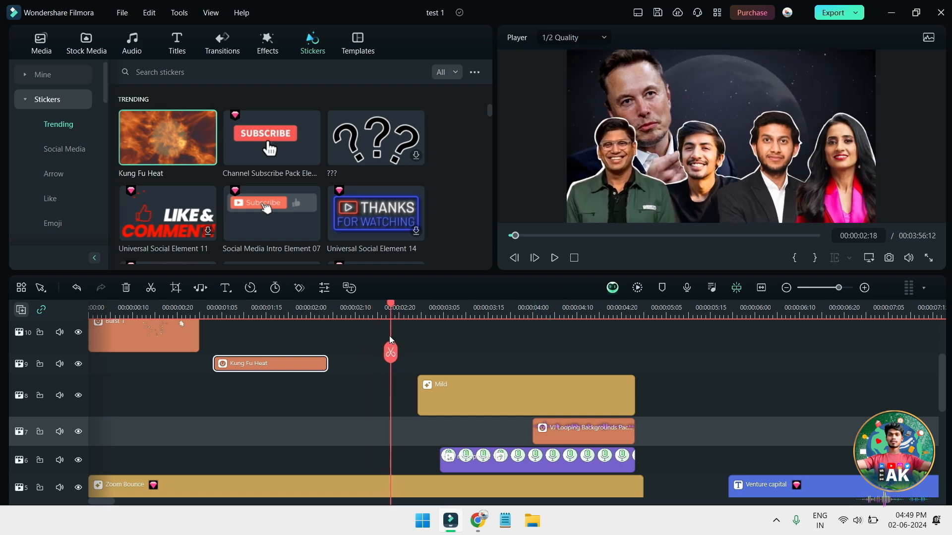
- Extend the start of the Mild effect on video track 8 back to about 00:00:02:18 and save the project
drag(421, 402, 394, 398)
key(space)
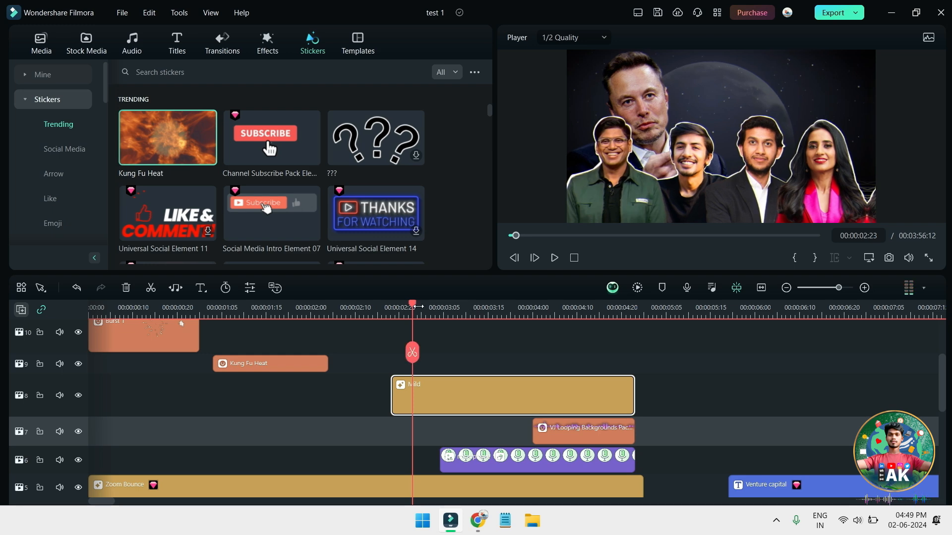
drag(414, 302, 2, 346)
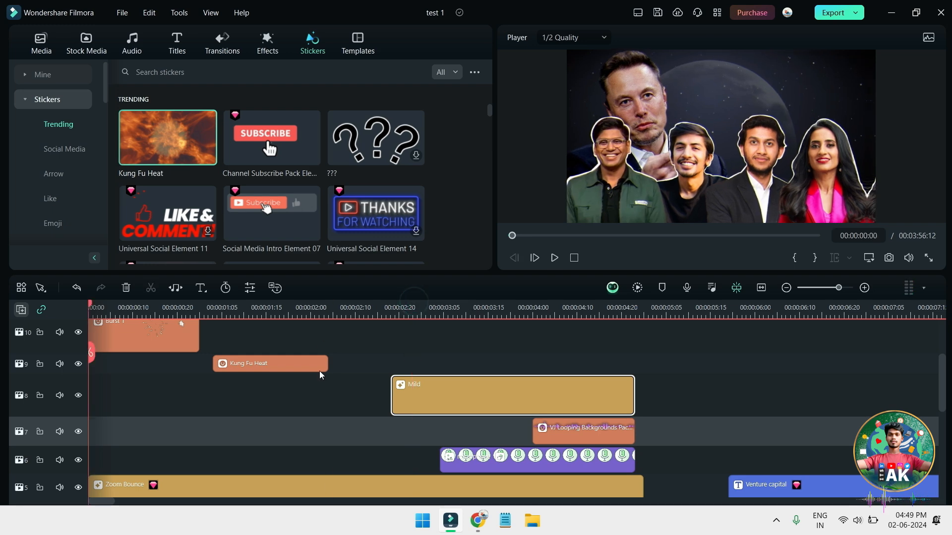
scroll(322, 377, down, 5)
key(ctrl+s)
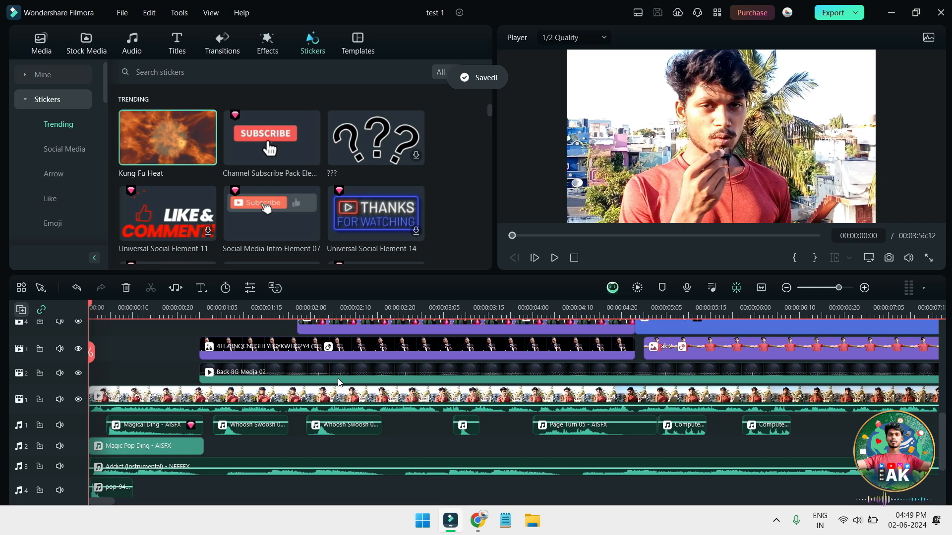
- Play the opening from the start to about 00:00:10:02 and return to the beginning of the timeline
key(space)
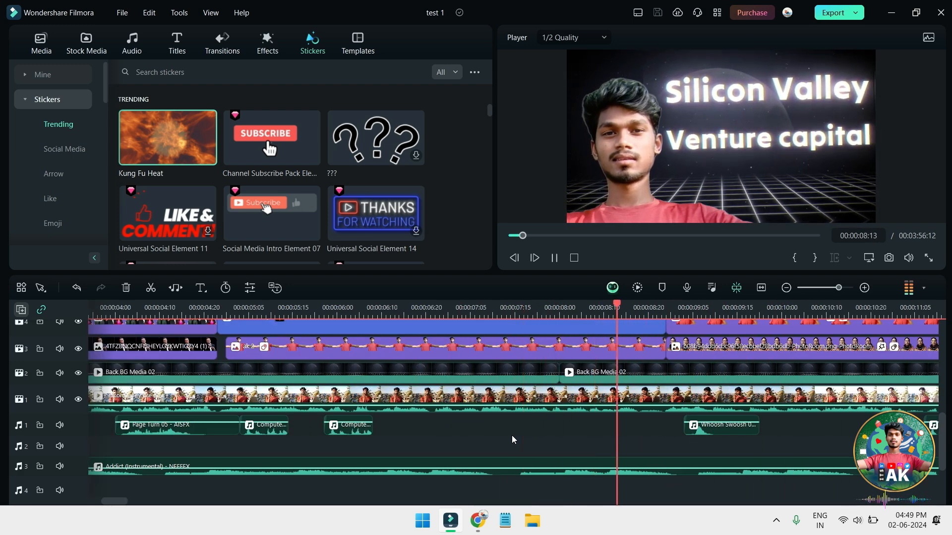
key(space)
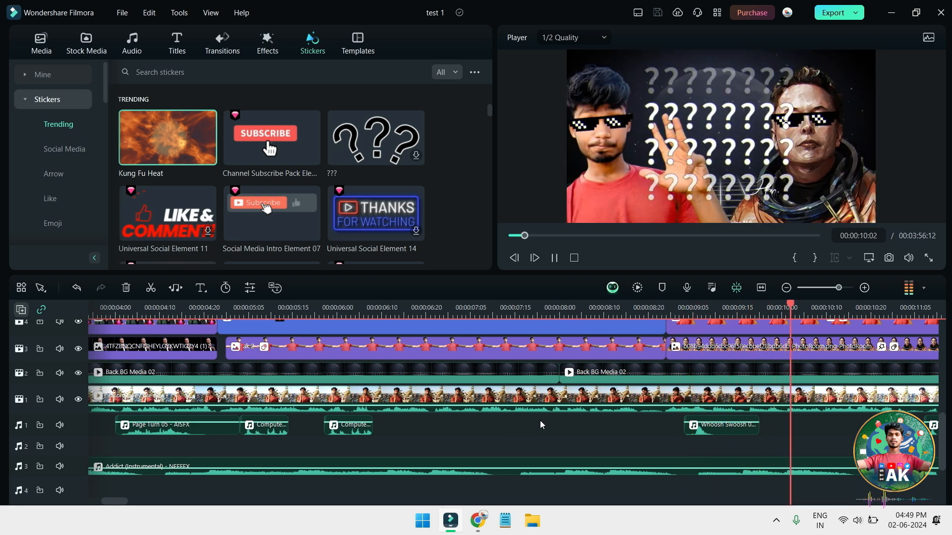
drag(789, 318, 97, 312)
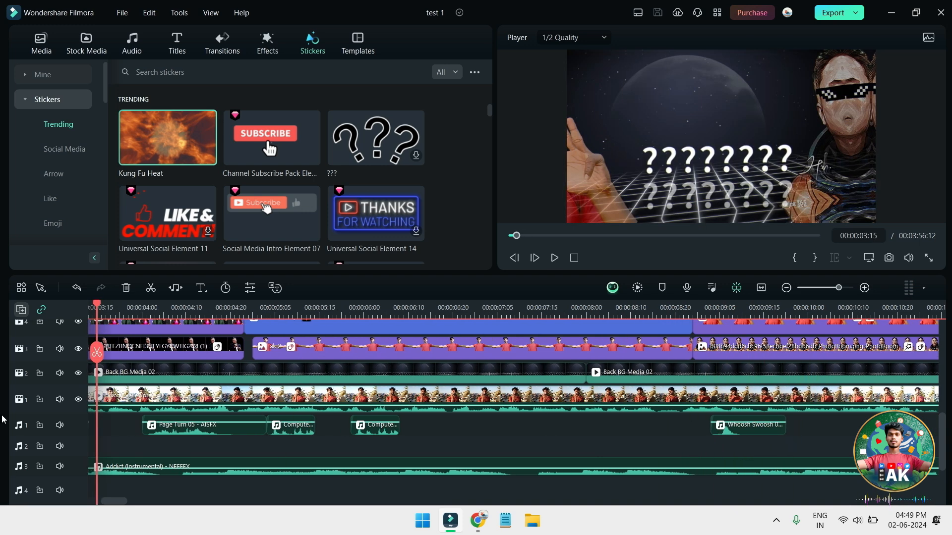
key(Home)
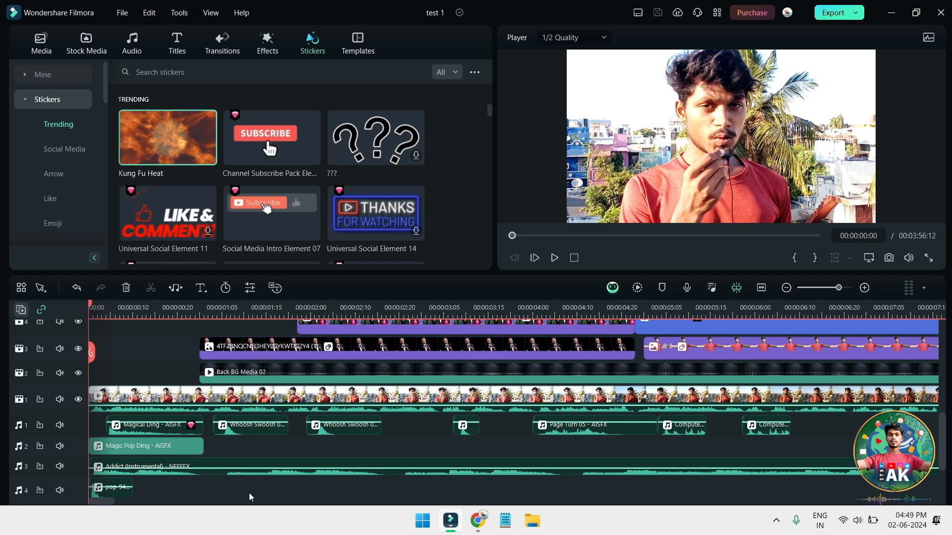
- Close the Chrome window with the Pixabay download page and turn off the computer's Wi-Fi
click(479, 521)
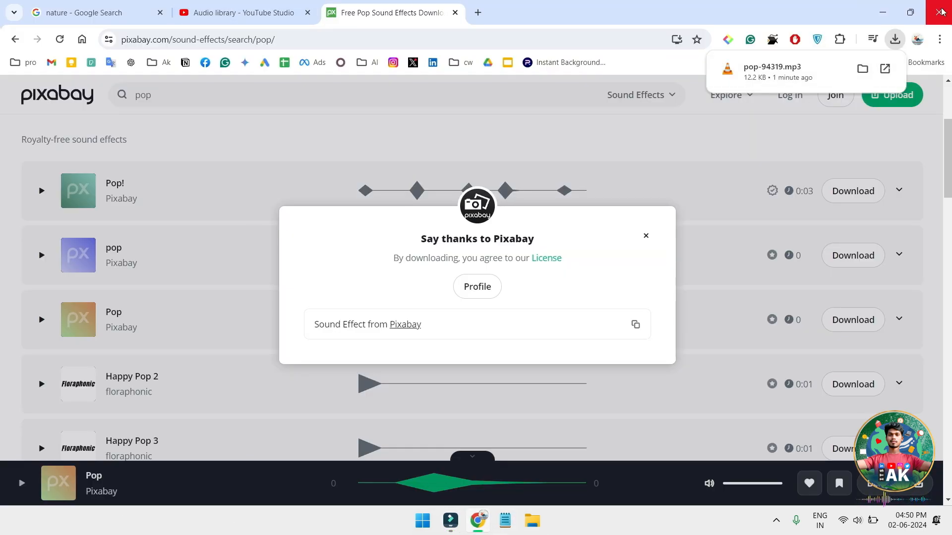
click(940, 11)
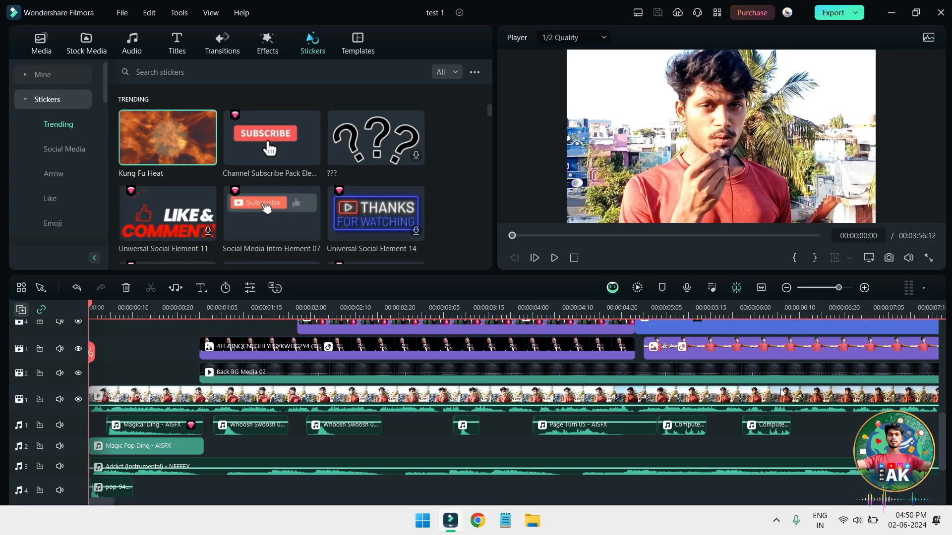
click(848, 521)
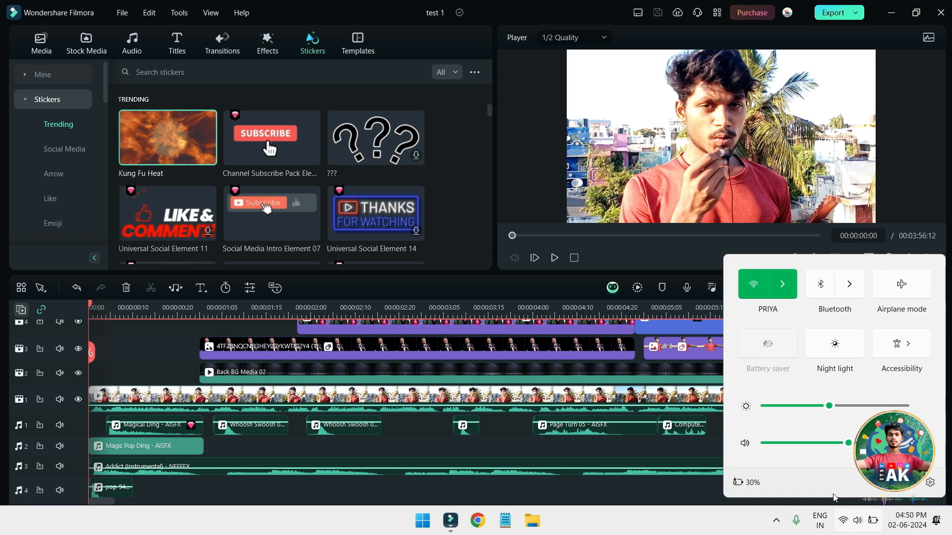
click(753, 281)
click(848, 522)
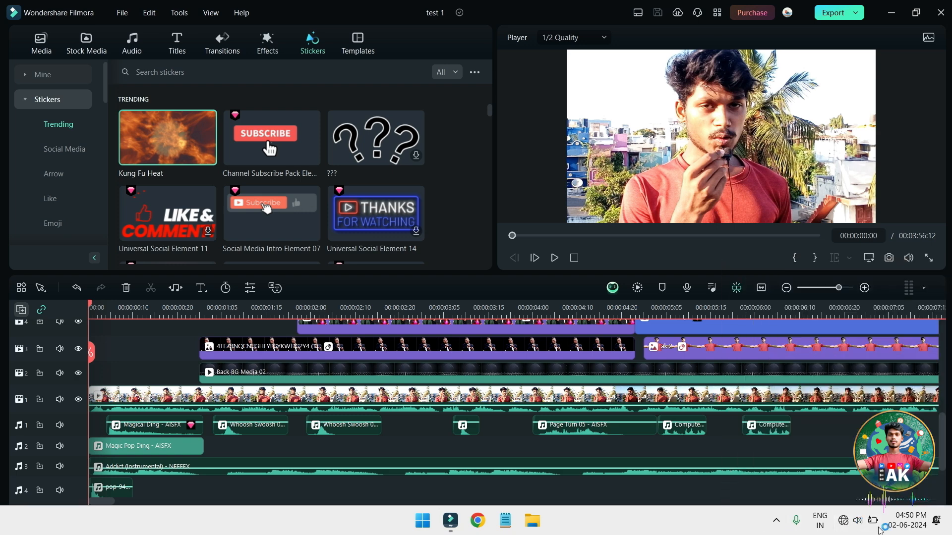
- Clear all system notifications and return to the video editor
click(934, 525)
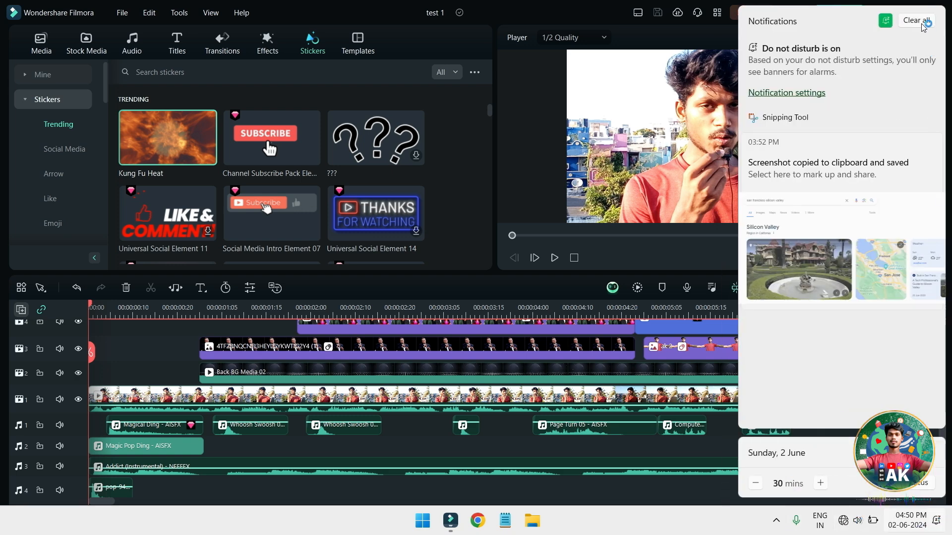
click(917, 21)
click(665, 496)
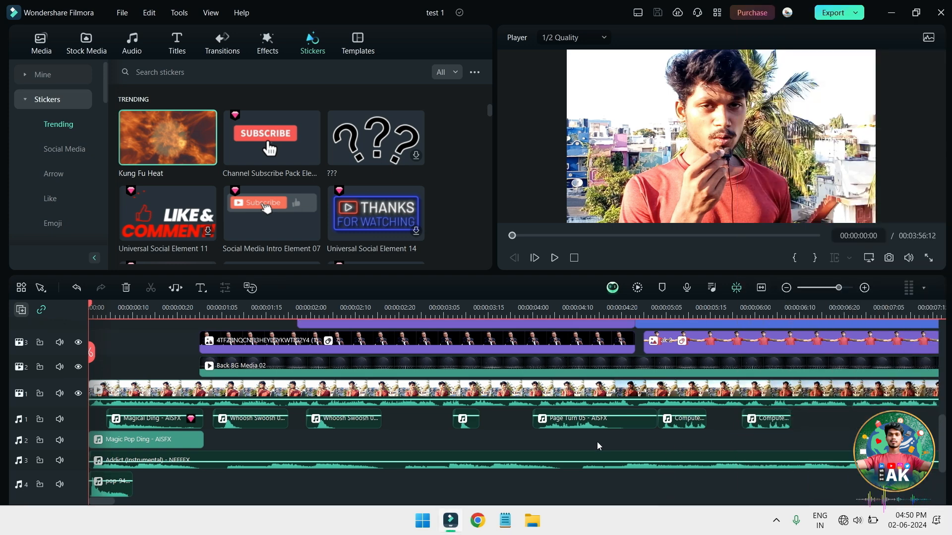
- Enlarge the player preview by lowering the boundary between it and the timeline
scroll(597, 441, down, 3)
drag(683, 274, 683, 329)
scroll(541, 429, up, 2)
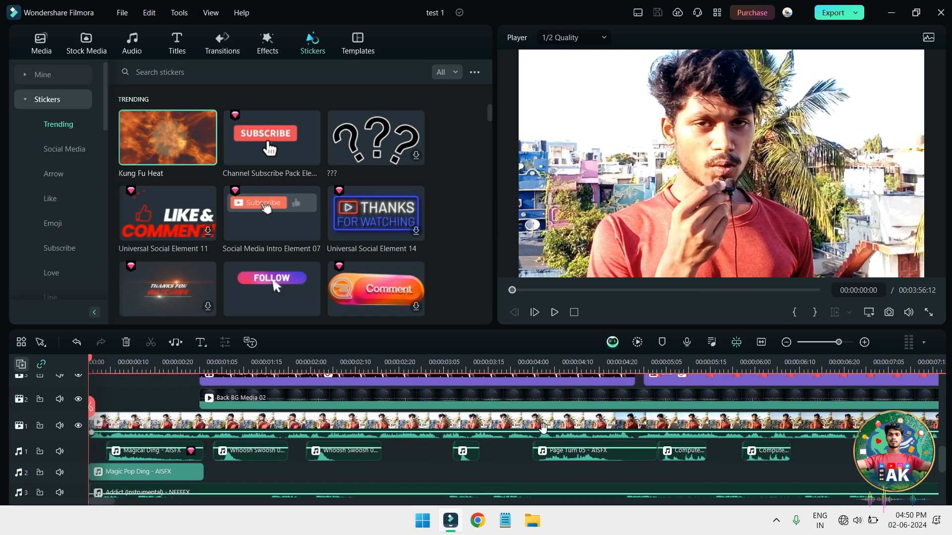
- Play the edit from the start to about 00:00:32:23 and move the playhead back to 00:00:31:01
key(space)
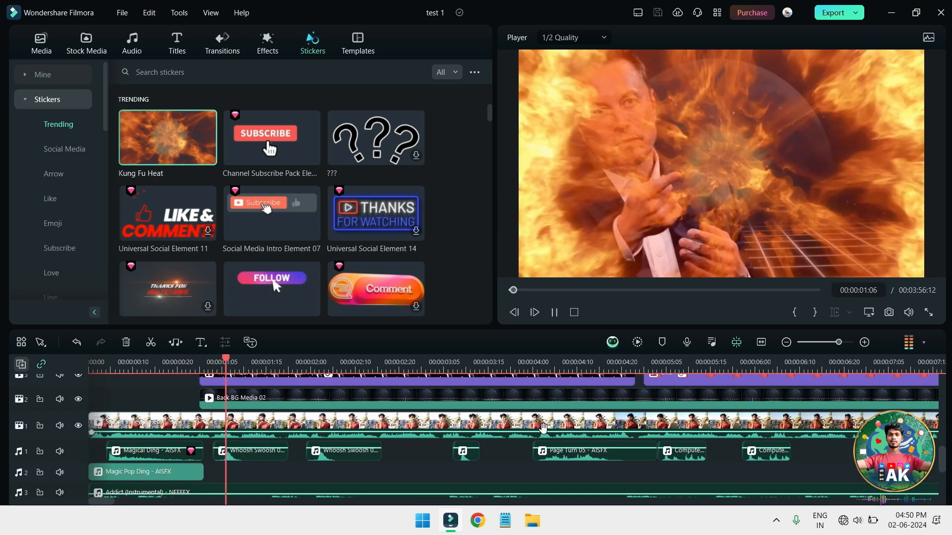
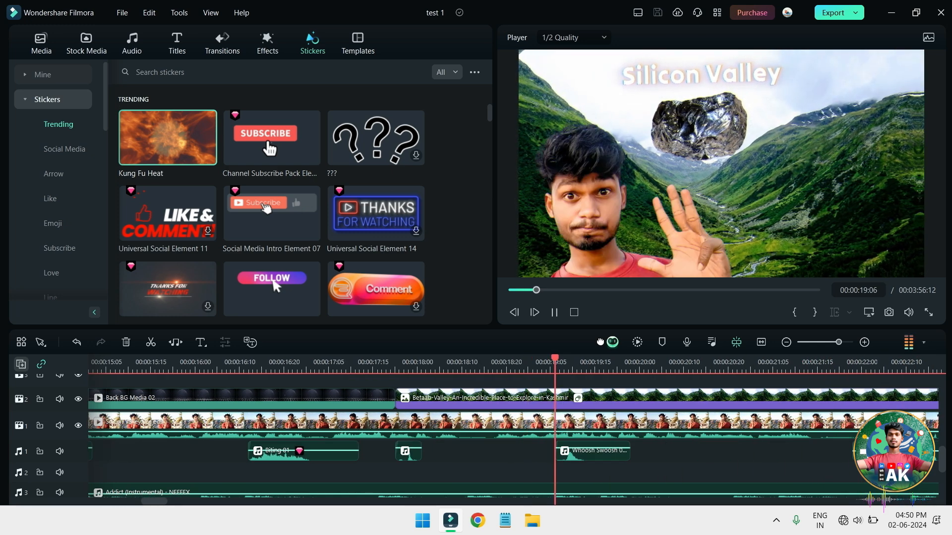
ctrl+scroll(680, 421, down, 3)
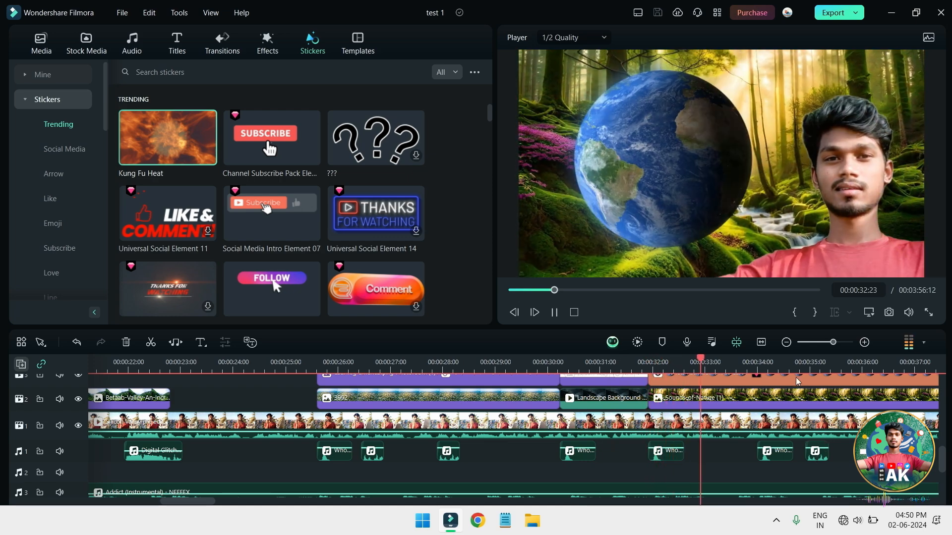
drag(703, 374, 603, 395)
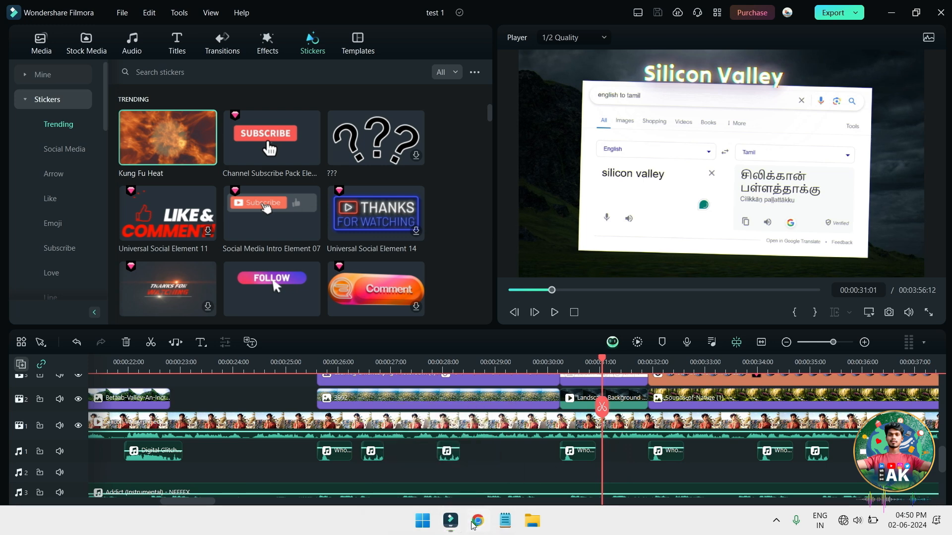
- Switch to Chrome, try a Google search for "silicobn valley america", and turn Wi-Fi back on
click(478, 520)
text(sil)
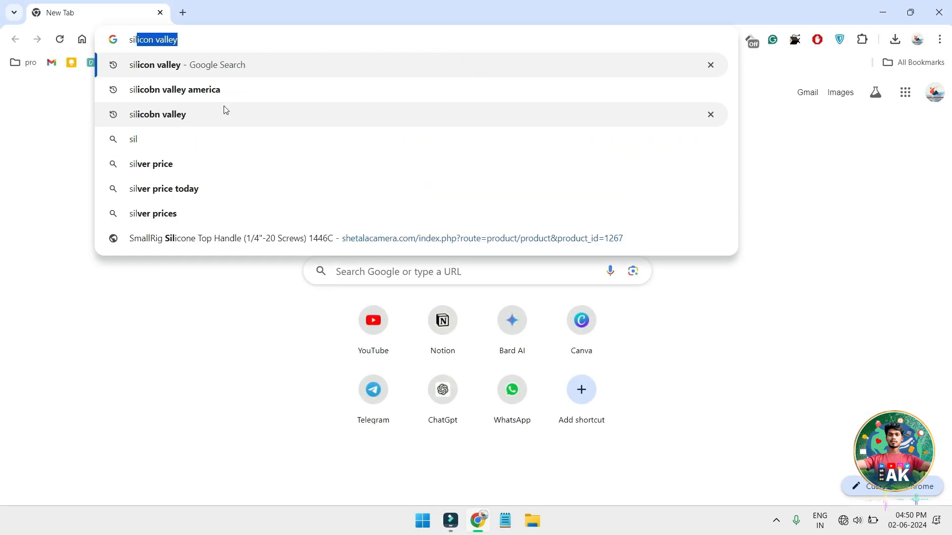
click(218, 92)
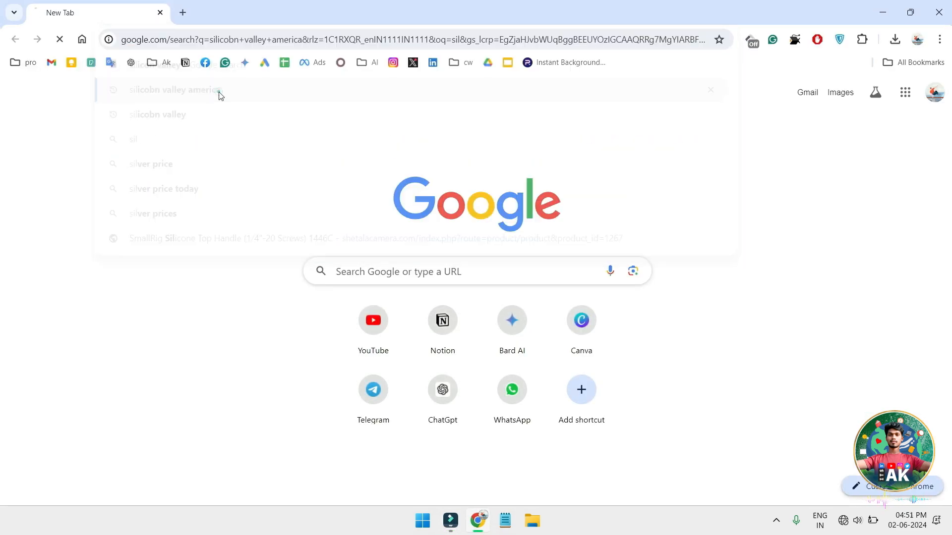
click(869, 520)
click(750, 291)
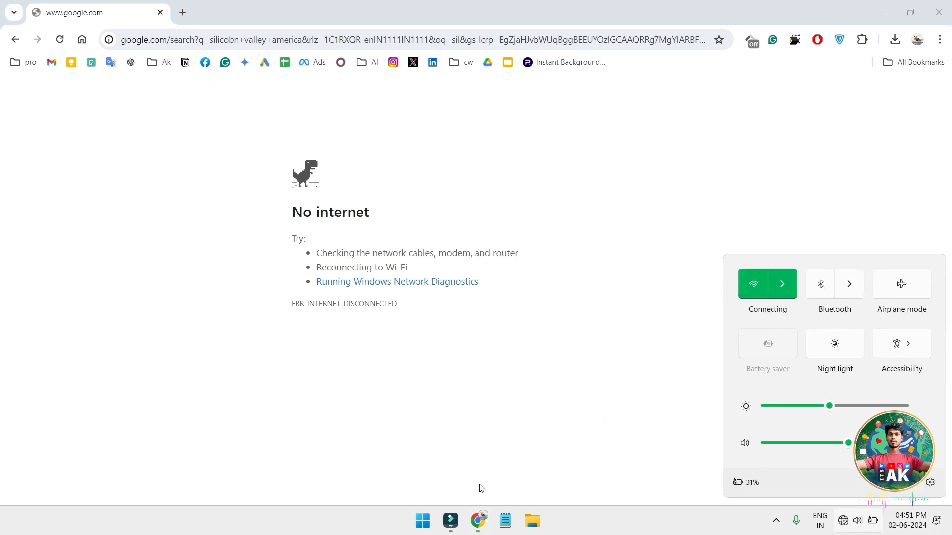
- Open the Screenshots folder on New Volume (D:) in File Explorer and turn Wi-Fi off
click(539, 520)
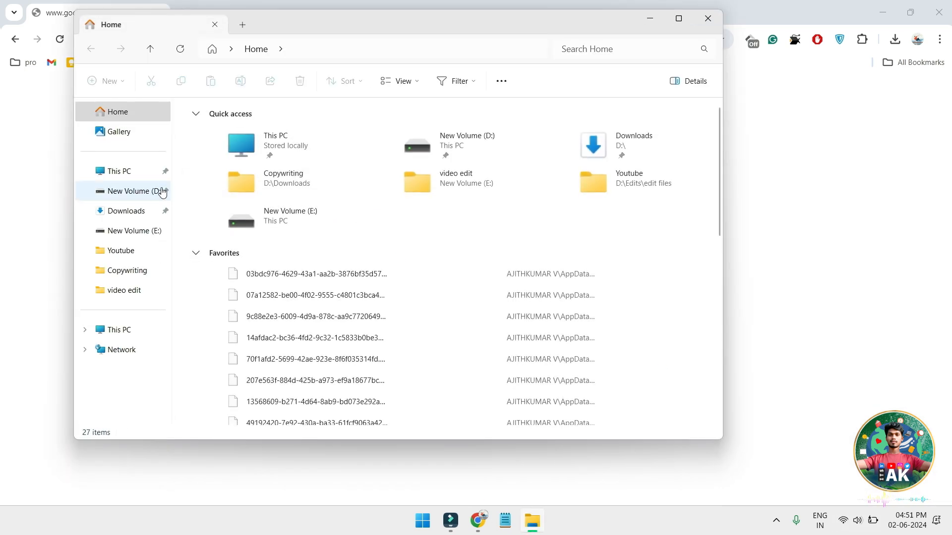
click(153, 189)
key(super+a)
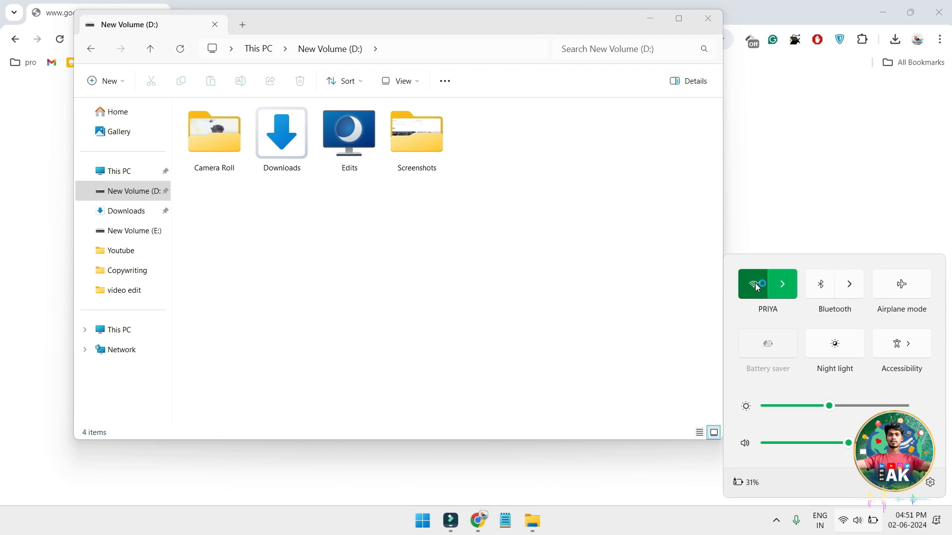
double_click(417, 136)
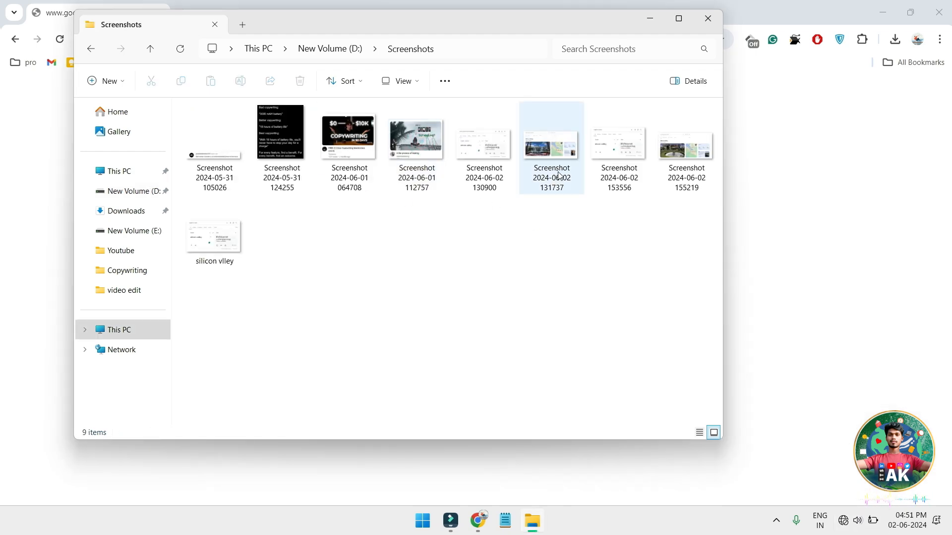
click(613, 159)
click(678, 155)
drag(678, 155, 441, 525)
drag(523, 360, 553, 415)
scroll(601, 442, up, 3)
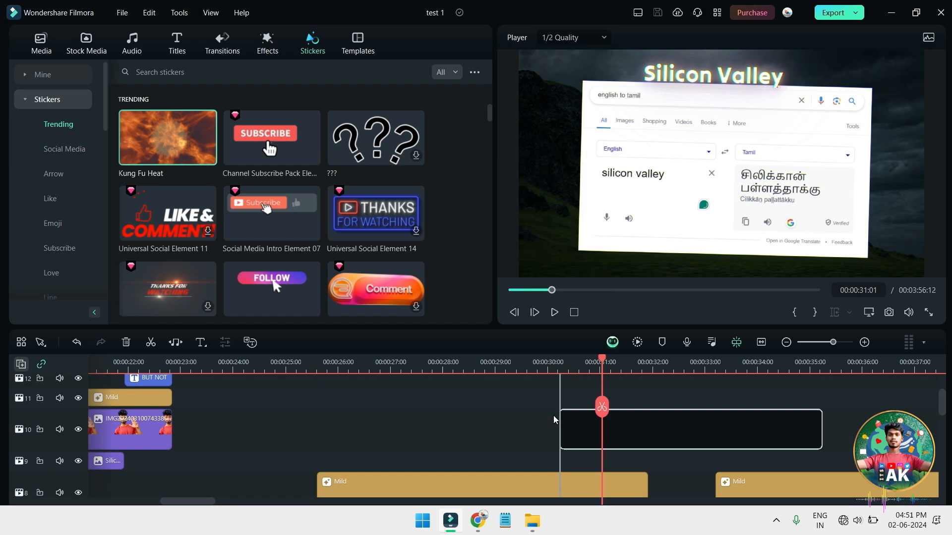
- Trim the screenshot clip's end to match the end of the Mild effect and move the clip down to video track 7
drag(817, 412, 649, 420)
scroll(624, 457, down, 3)
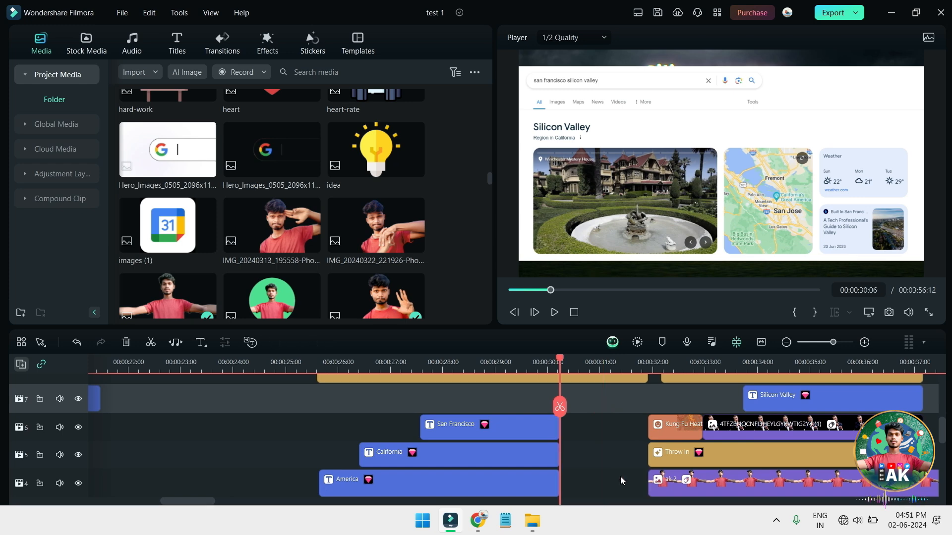
scroll(620, 477, up, 3)
drag(618, 392, 618, 475)
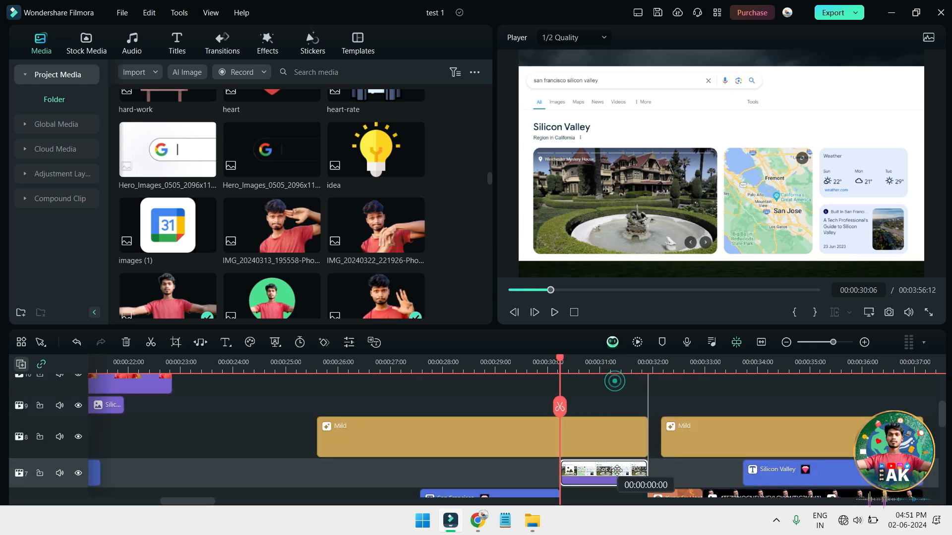
- Try scaling down the Silicon Valley search screenshot and repositioning it over the translation screenshot in the preview
key(space)
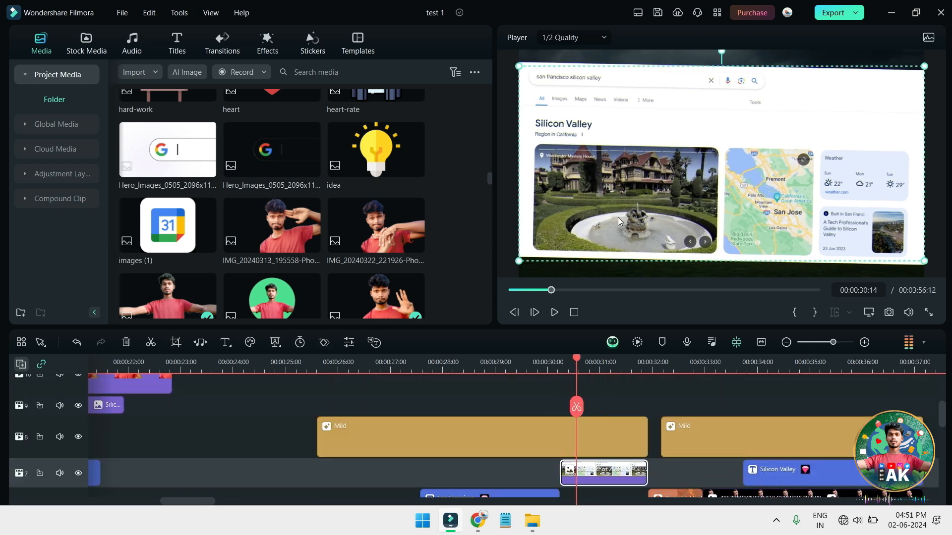
drag(517, 66, 606, 114)
drag(666, 147, 623, 125)
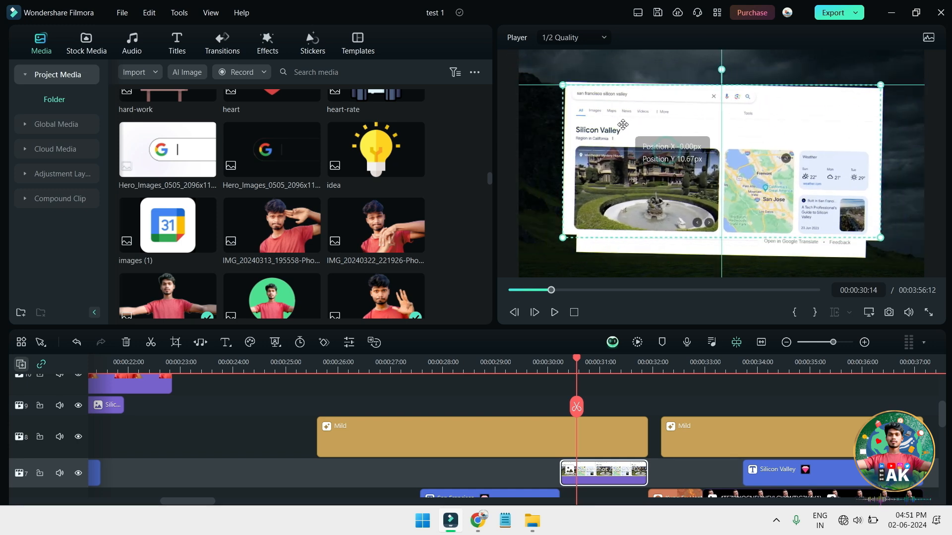
drag(880, 237, 879, 254)
scroll(572, 479, down, 3)
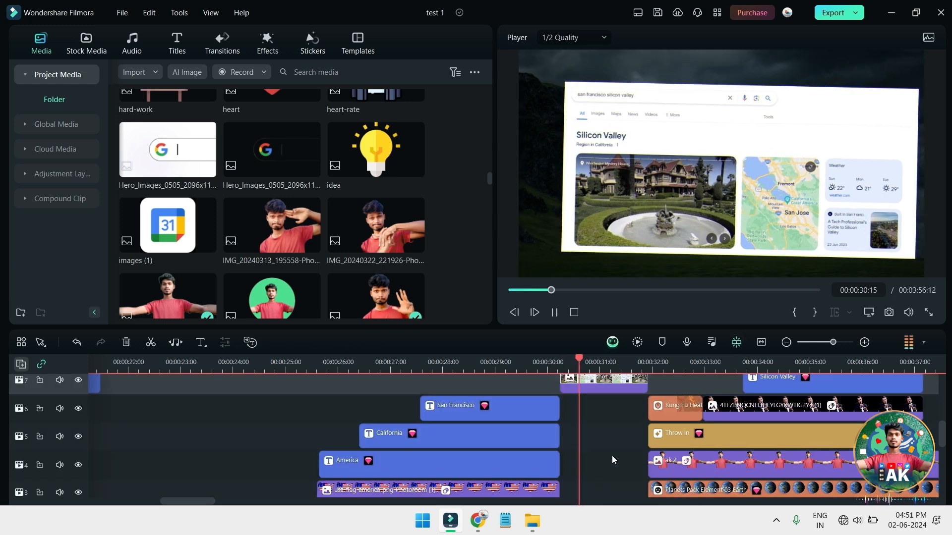
drag(741, 153, 691, 190)
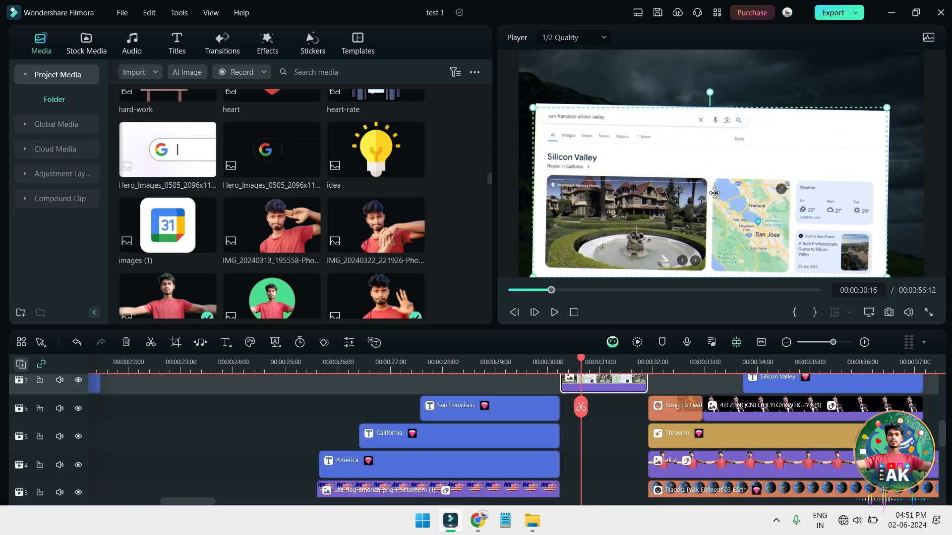
scroll(727, 416, down, 3)
scroll(727, 416, up, 4)
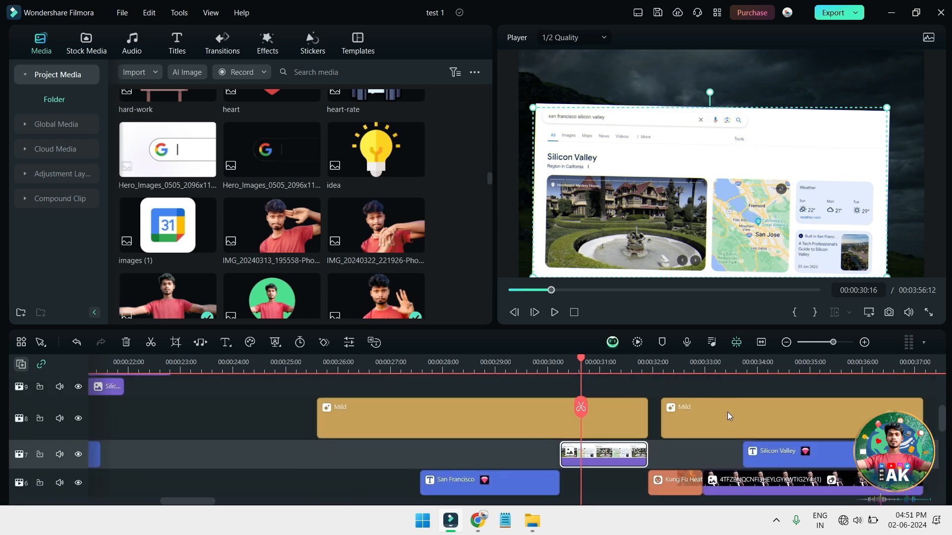
- Undo the screenshot's repositioning and resizing, and resume playback
key(ctrl+z)
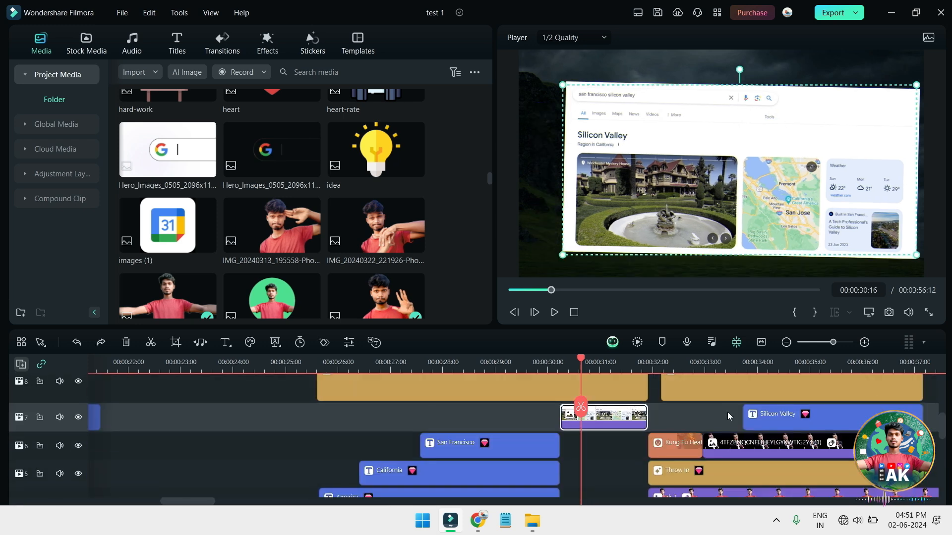
key(ctrl+z)
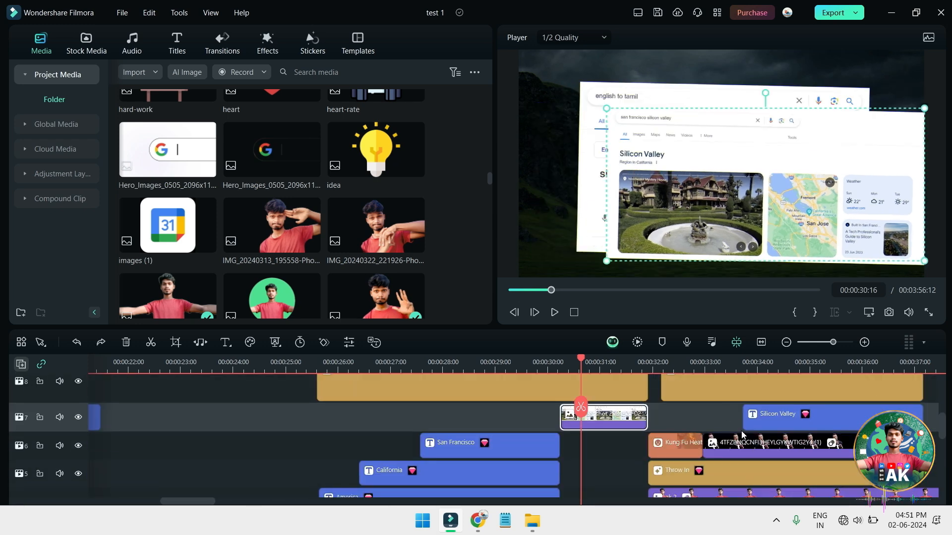
key(space)
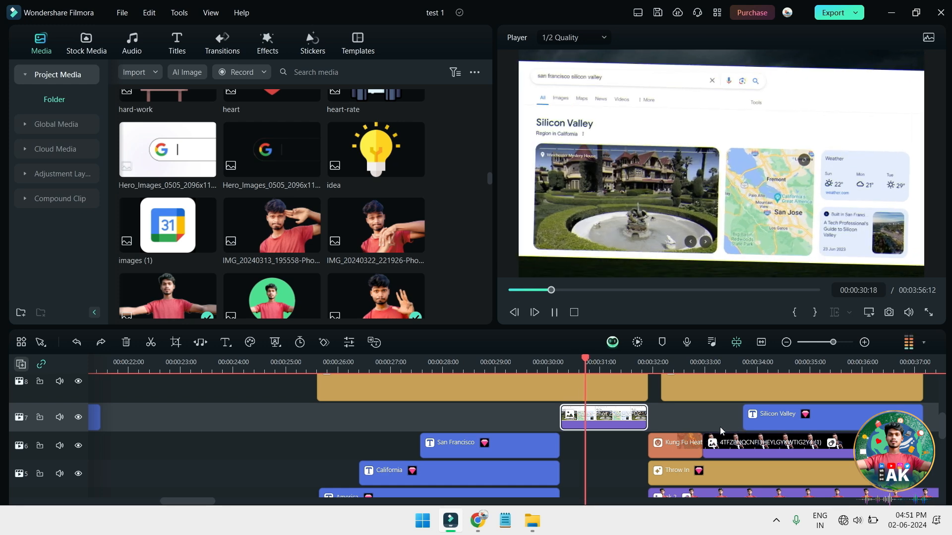
- Undo moving the Silicon Valley search screenshot down to track 7, and delete the translation screenshot below it on video track 3
key(space)
scroll(619, 411, up, 4)
scroll(617, 410, down, 12)
scroll(614, 408, up, 4)
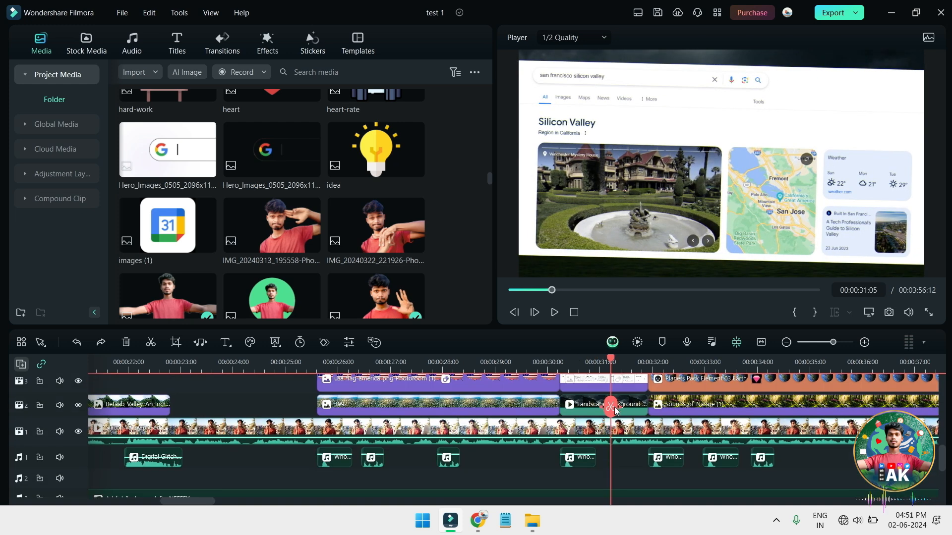
key(ctrl+z)
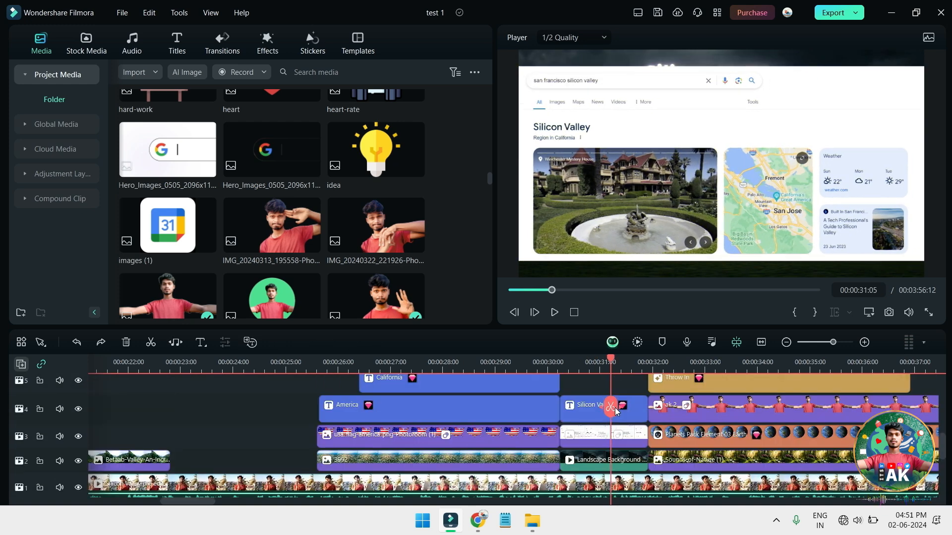
click(617, 440)
scroll(616, 436, up, 5)
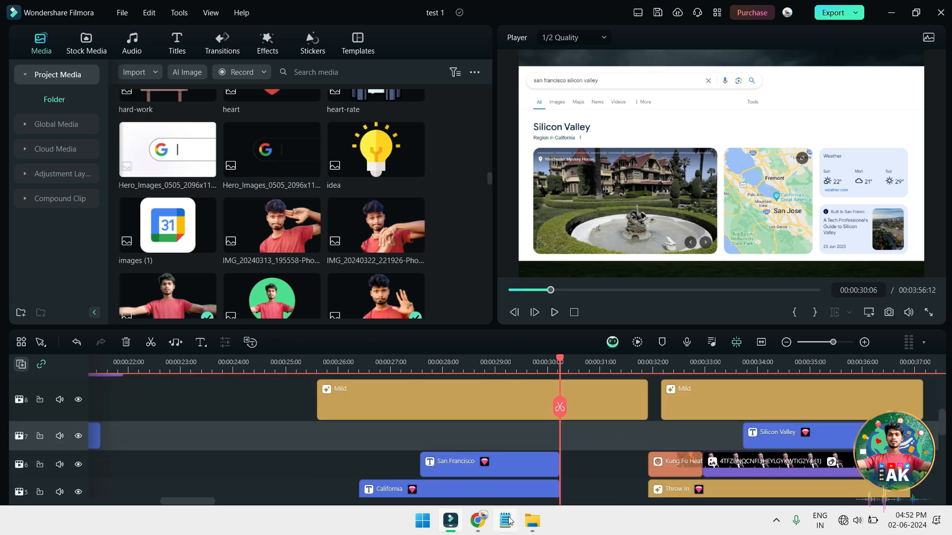
click(531, 521)
drag(695, 187, 583, 420)
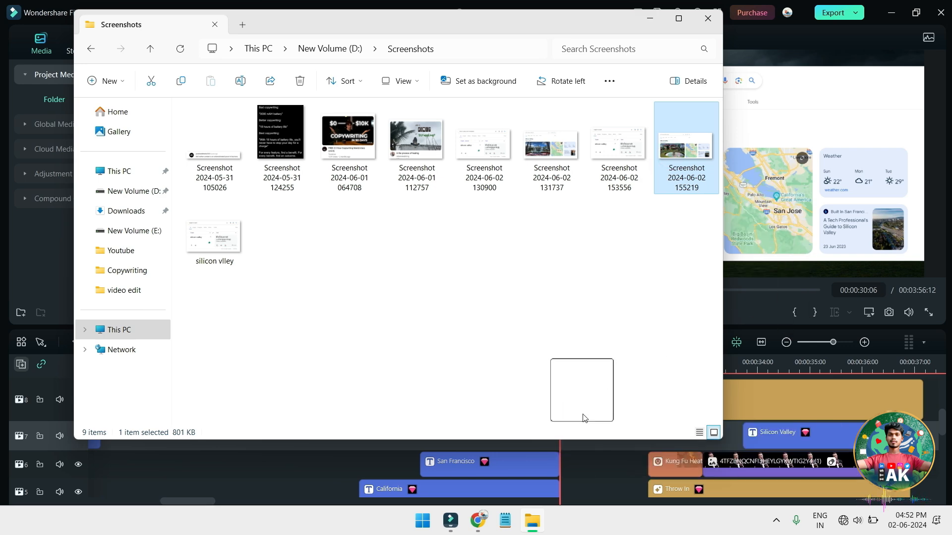
drag(623, 396, 627, 386)
click(721, 461)
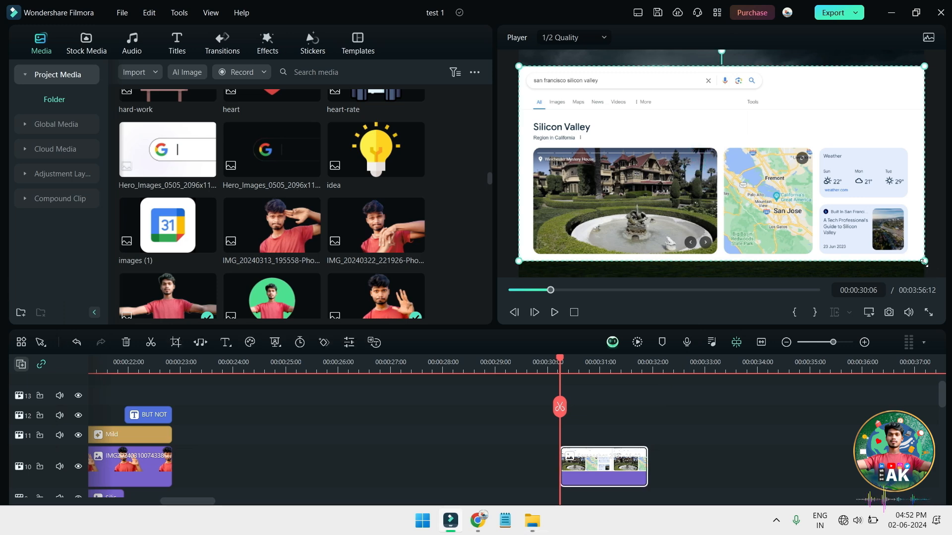
- Scale down the Silicon Valley search screenshot in the preview and centre it just below the Silicon Valley title
drag(924, 263, 807, 207)
drag(651, 95, 686, 122)
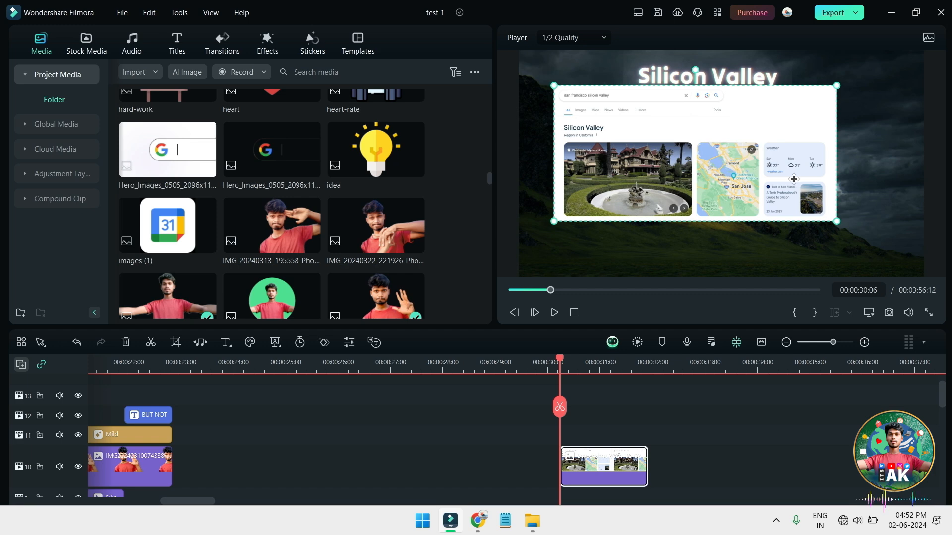
drag(837, 221, 898, 252)
drag(850, 206, 844, 207)
- Move the search screenshot clip from video track 10 down to track 7, beneath the Mild effect
scroll(652, 459, down, 3)
scroll(622, 399, down, 2)
scroll(623, 400, up, 2)
drag(622, 400, 621, 486)
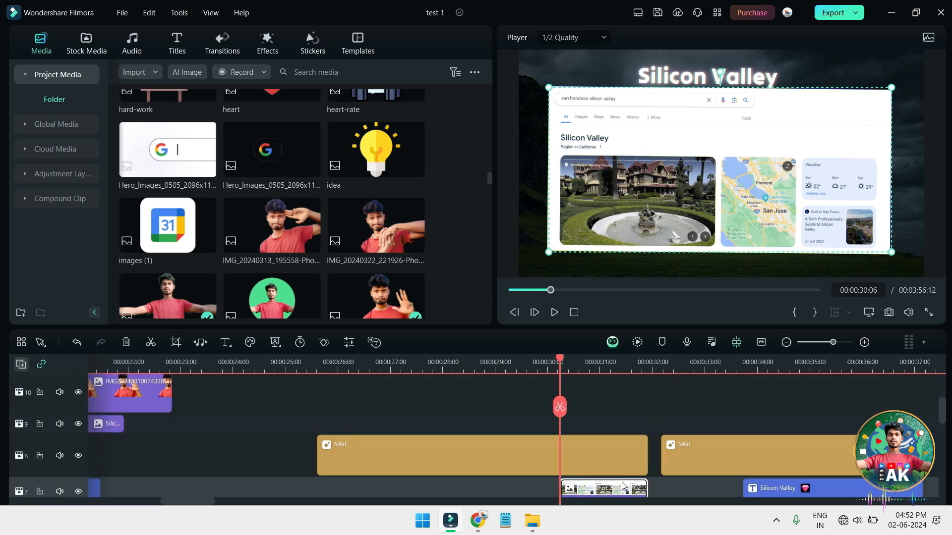
scroll(623, 478, down, 1)
- Apply the To the Left 1 animation to the search screenshot clip, preview it and save the project
double_click(614, 461)
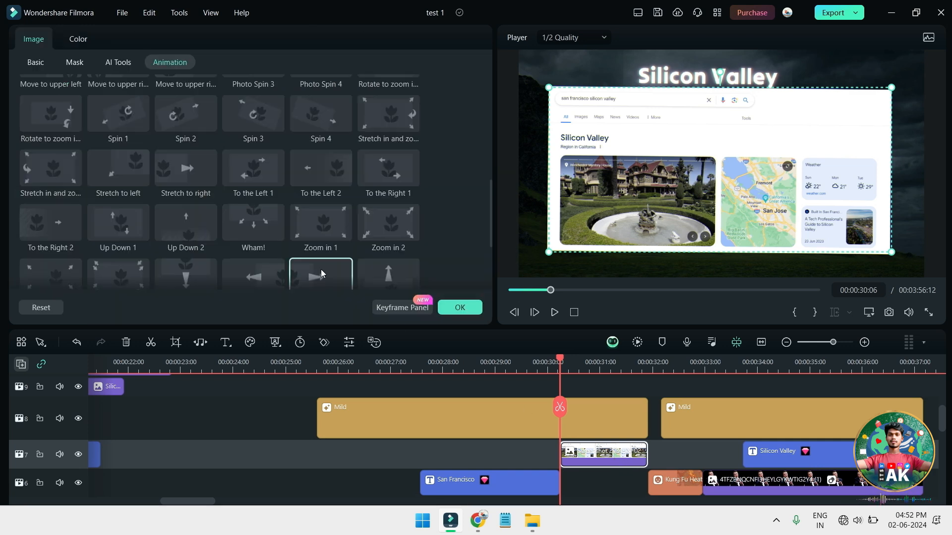
click(322, 170)
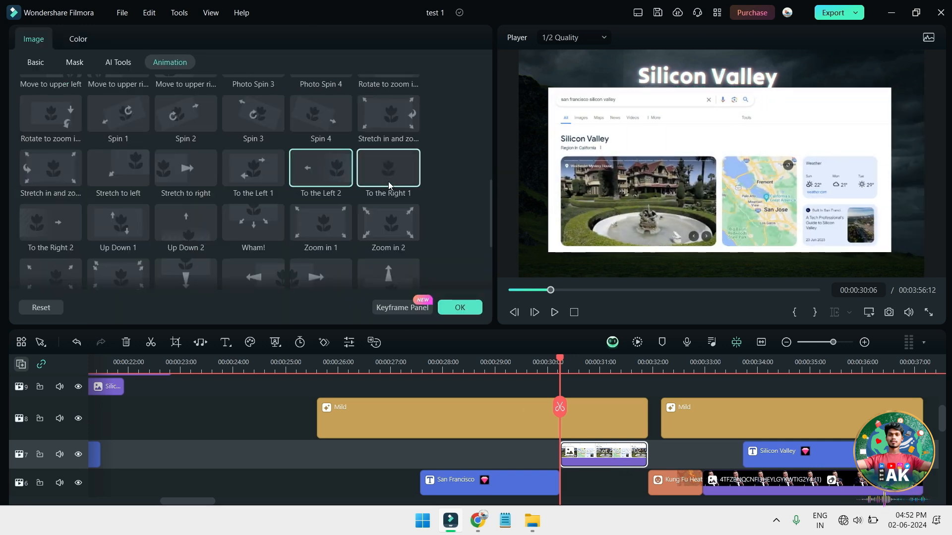
click(262, 173)
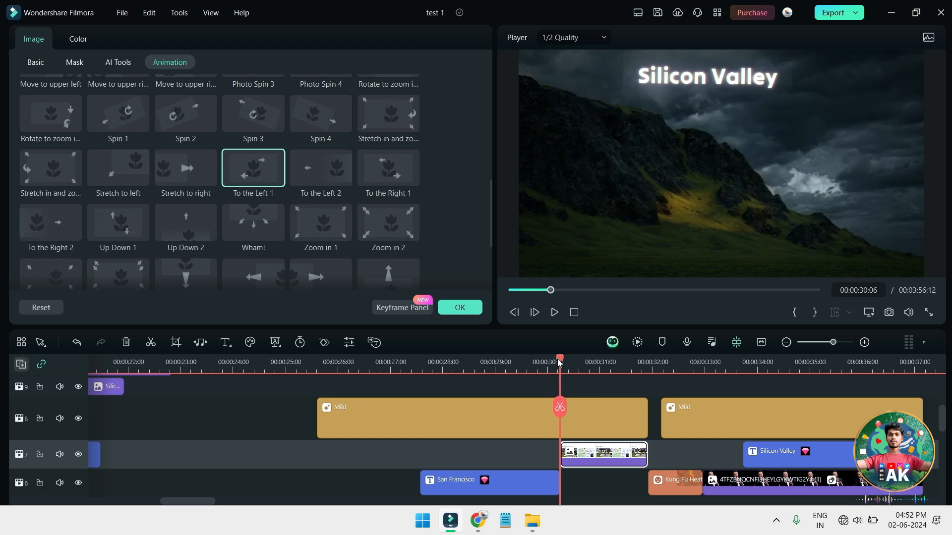
key(space)
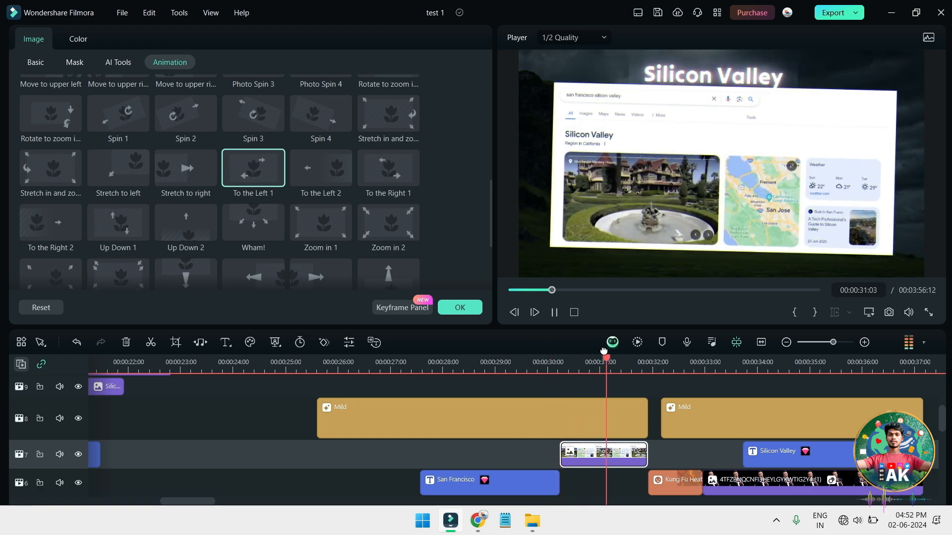
key(ctrl+s)
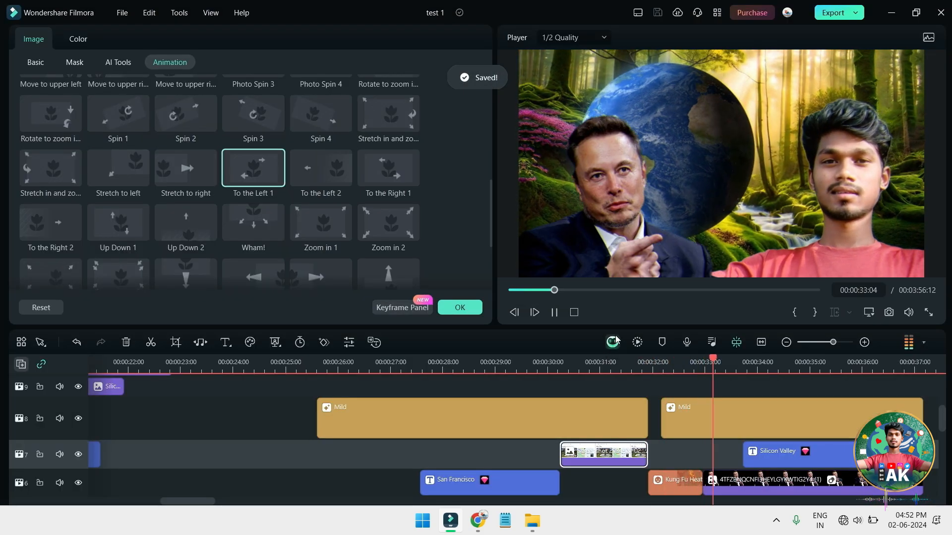
- Shift the Elon Musk cutout on track 6 and the Silicon Valley title on track 7 later together, ending with the forest background
key(space)
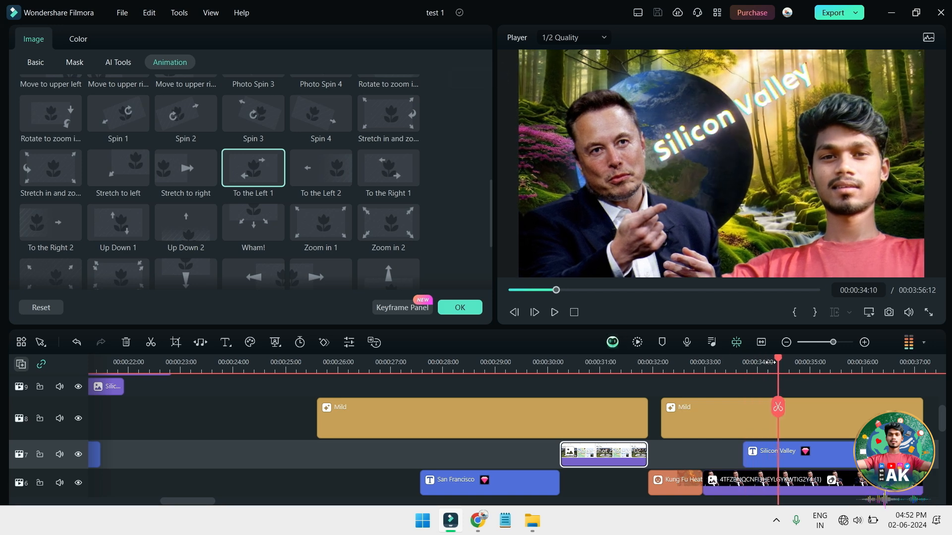
drag(775, 361, 702, 367)
key(space)
key(space)
scroll(792, 486, down, 3)
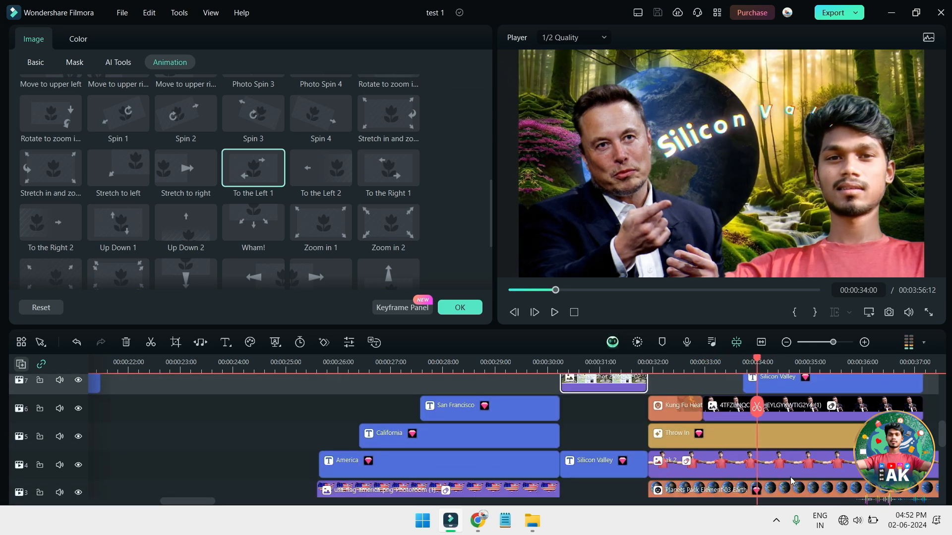
click(687, 412)
key(space)
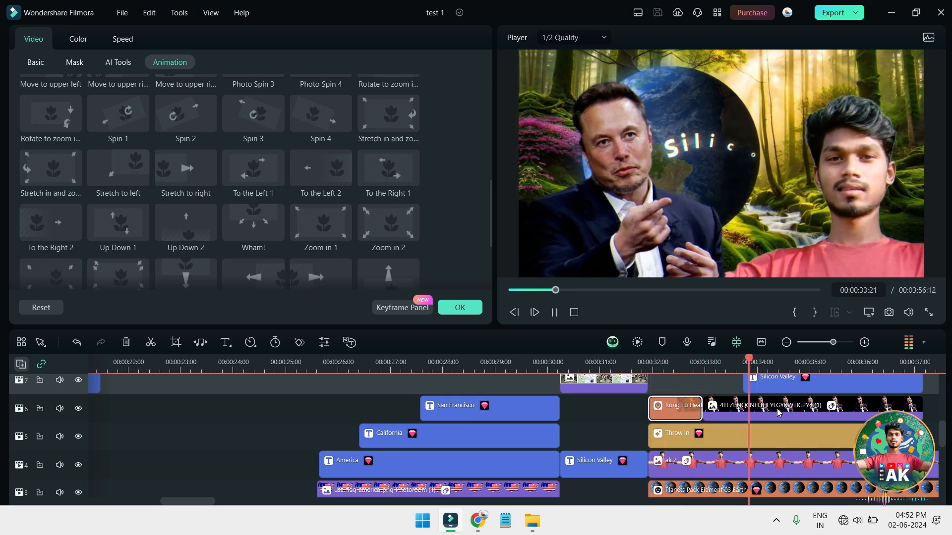
key(space)
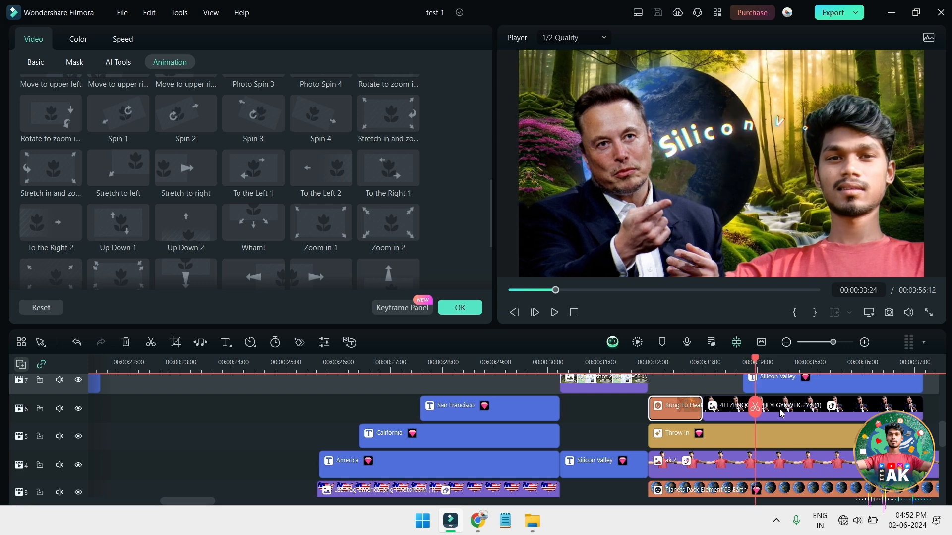
scroll(781, 413, up, 1)
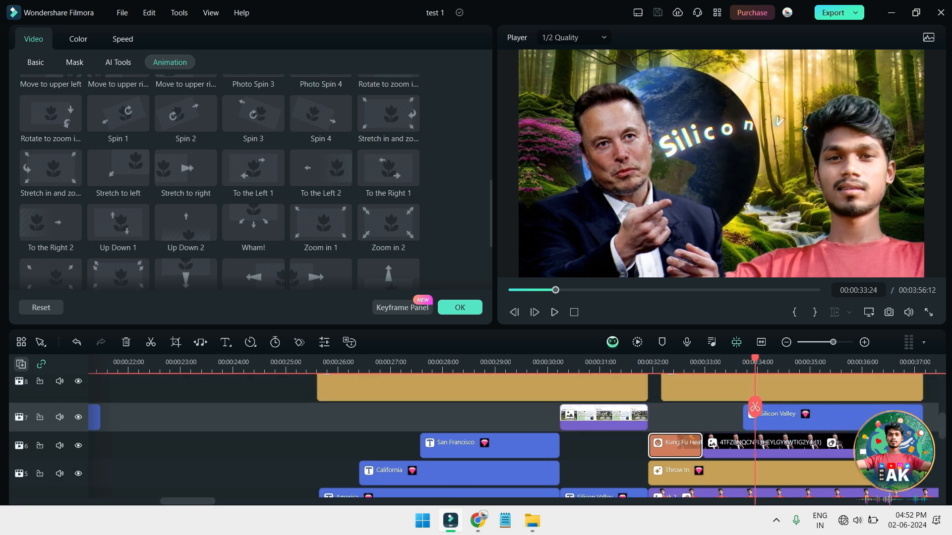
scroll(735, 447, down, 2)
drag(644, 414, 600, 452)
key(space)
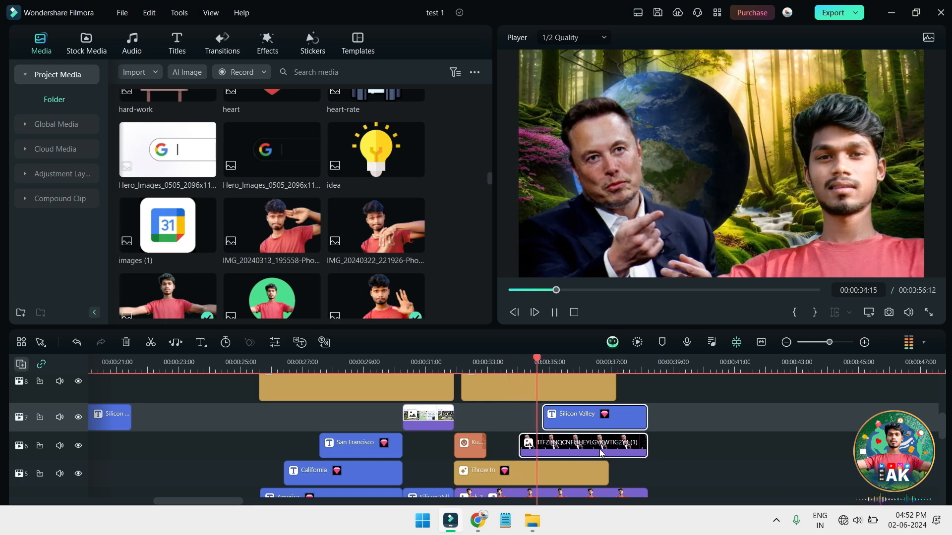
key(space)
- Move the last sound effect on audio track 1 to the start of the shifted Silicon Valley title and save the project
scroll(658, 454, down, 3)
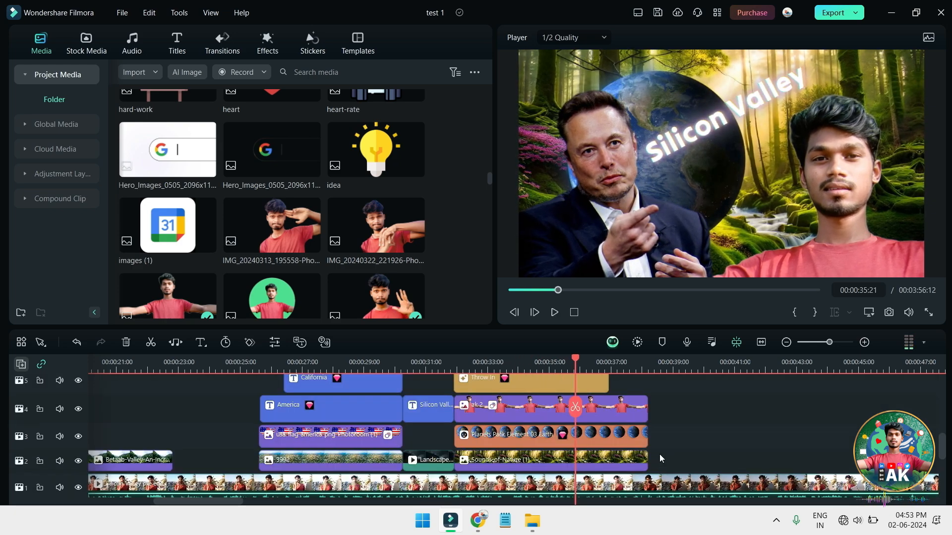
scroll(658, 455, down, 2)
scroll(537, 456, down, 2)
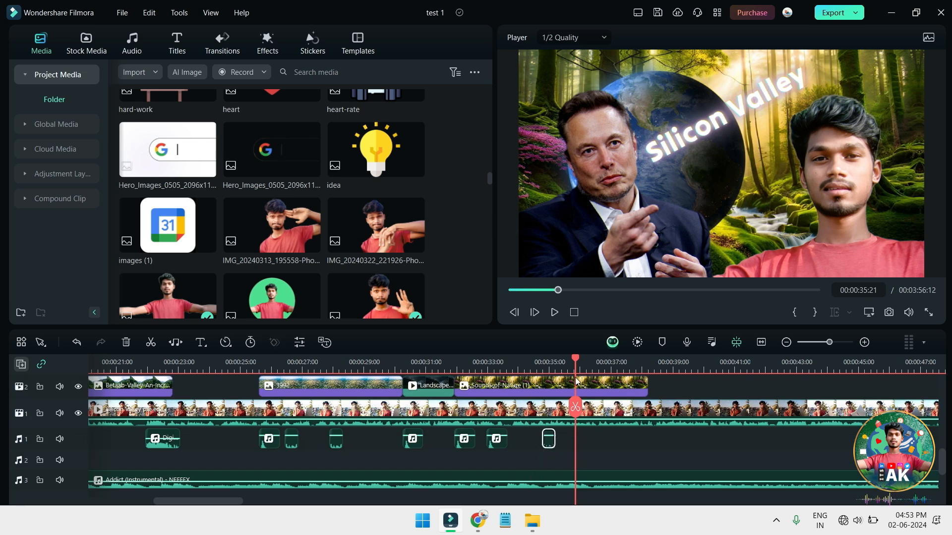
click(545, 365)
key(space)
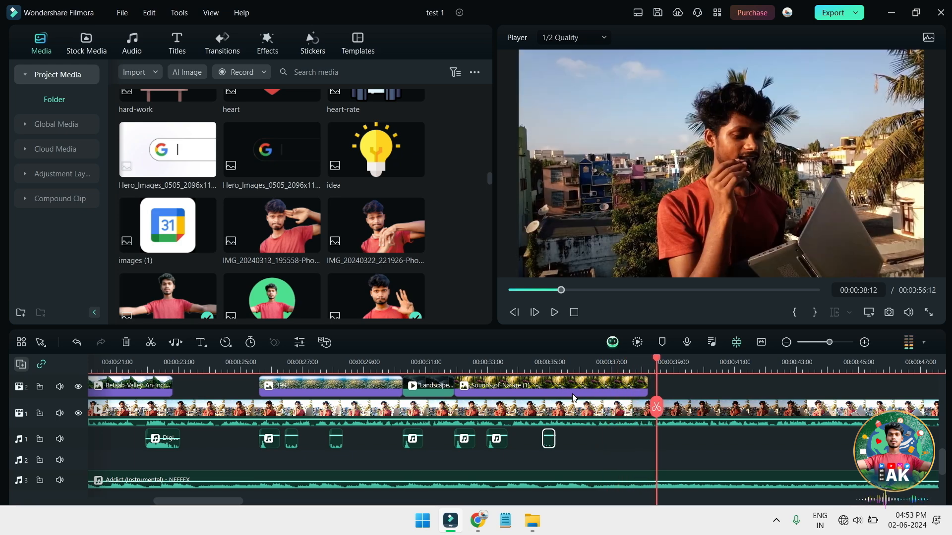
key(ctrl+s)
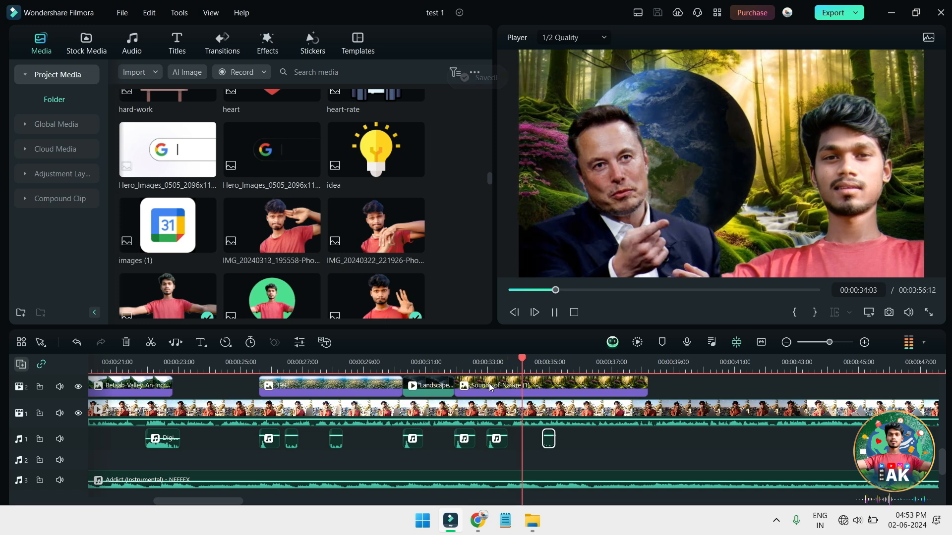
- Move the second-to-last sound effect on audio track 1 to the Elon Musk cutout's entrance around 00:00:34:02, and save the project
key(space)
drag(507, 371, 520, 379)
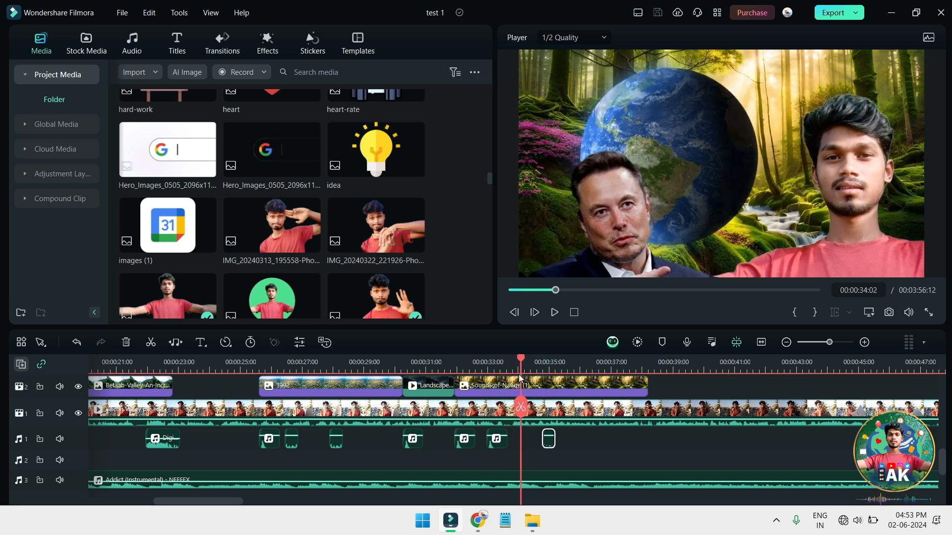
key(space)
drag(498, 446, 537, 444)
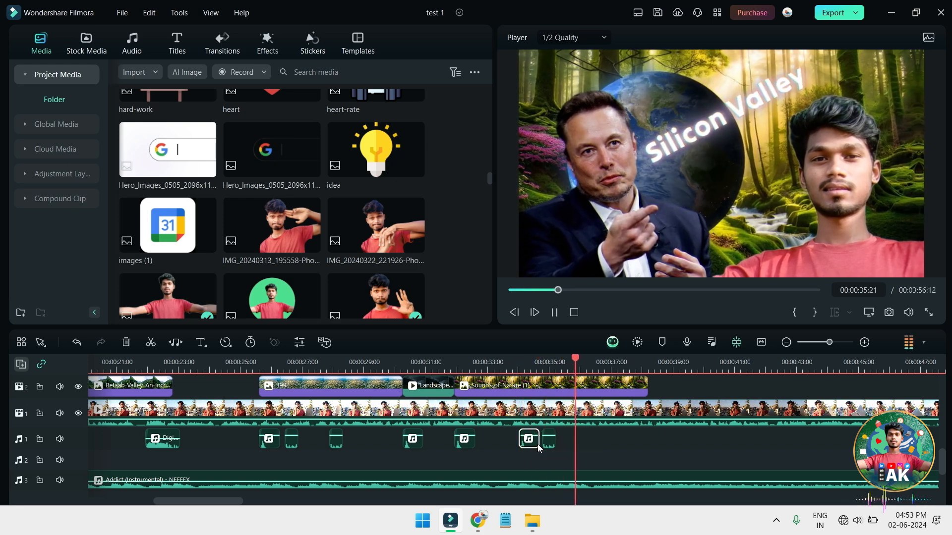
key(space)
key(ctrl+s)
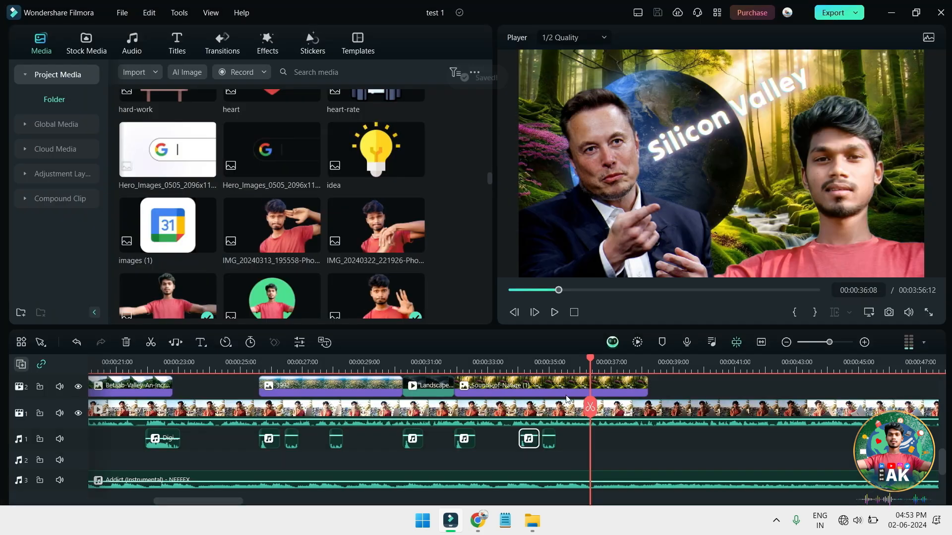
- Play the edited part of the video from the beginning in full screen to review it, and return to the editor
drag(592, 364, 97, 362)
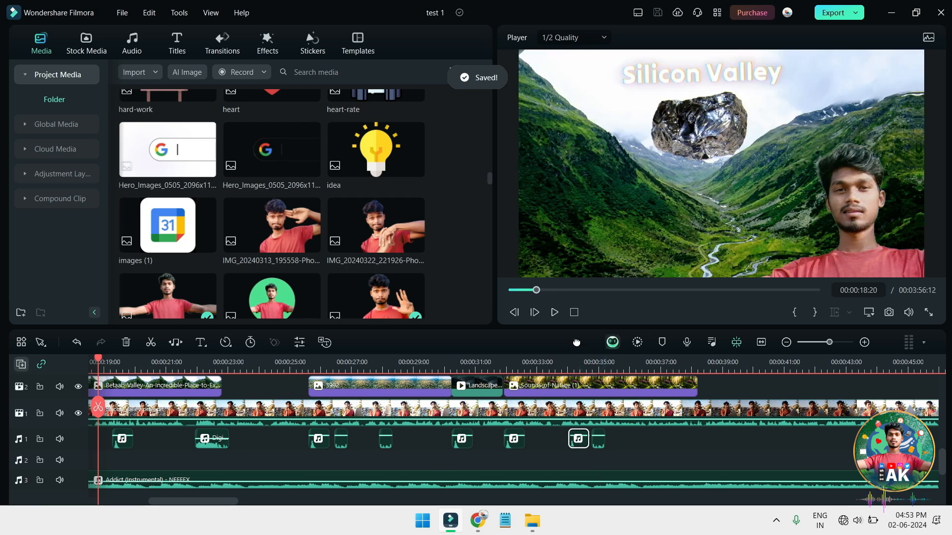
key(Home)
key(space)
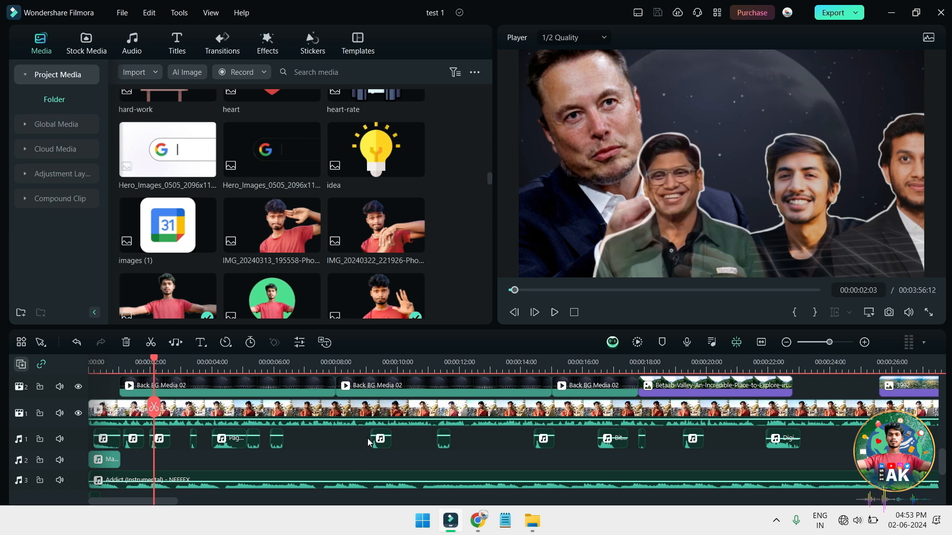
ctrl+scroll(367, 438, down, 2)
scroll(370, 433, down, 3)
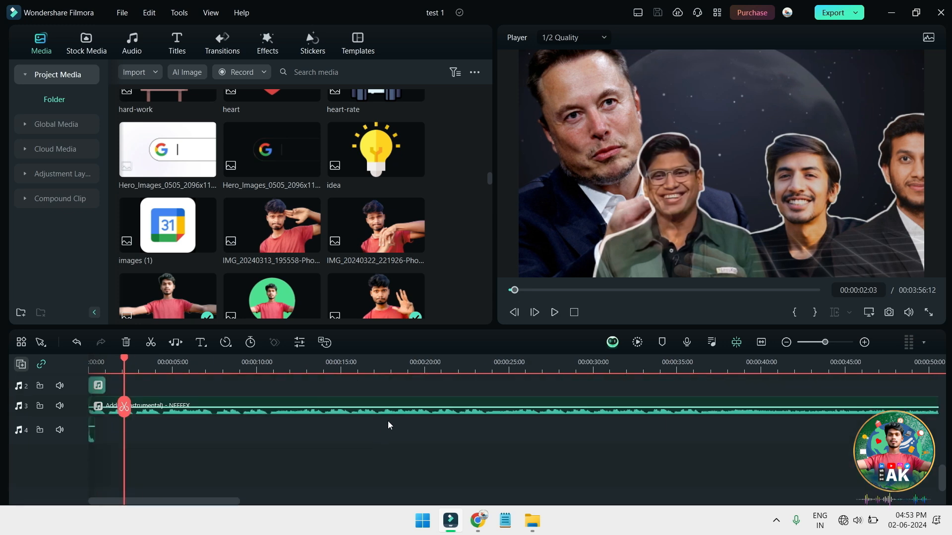
drag(516, 287, 460, 286)
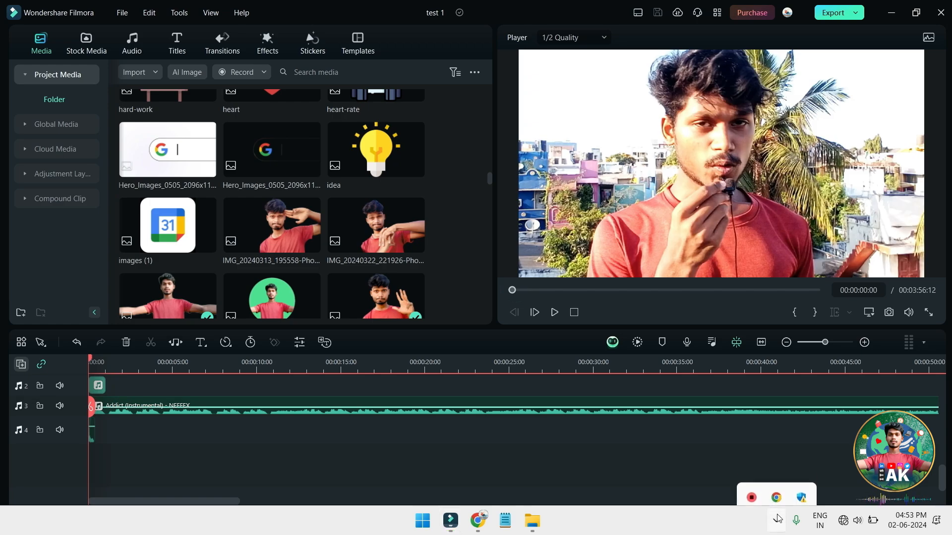
click(929, 312)
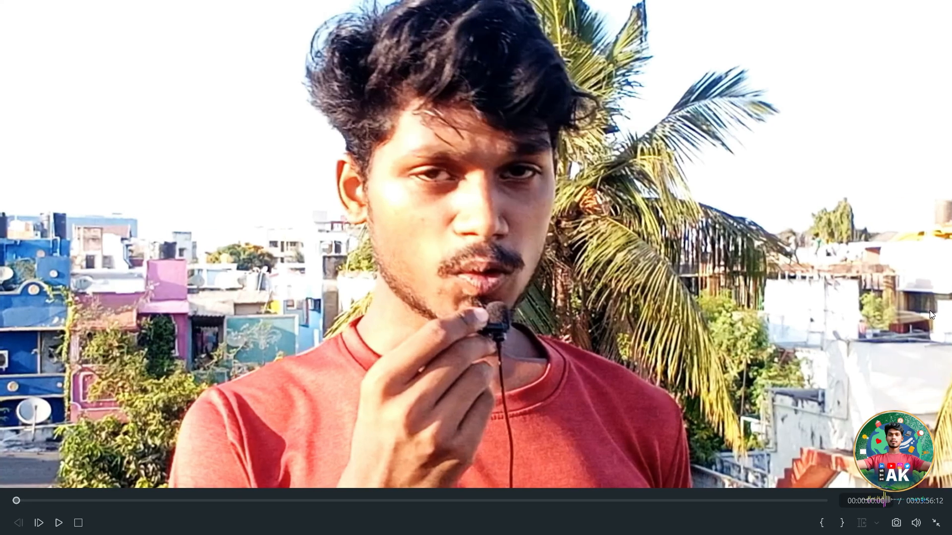
key(space)
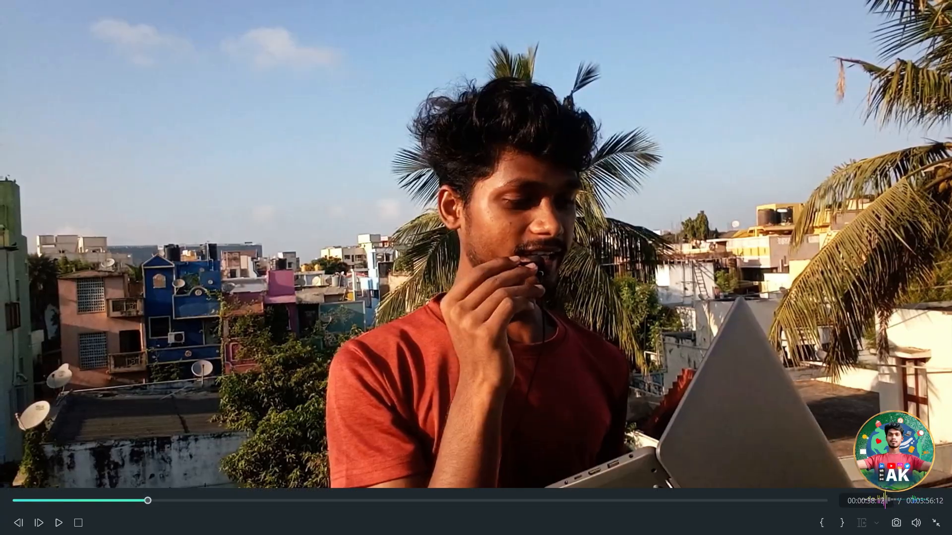
click(935, 522)
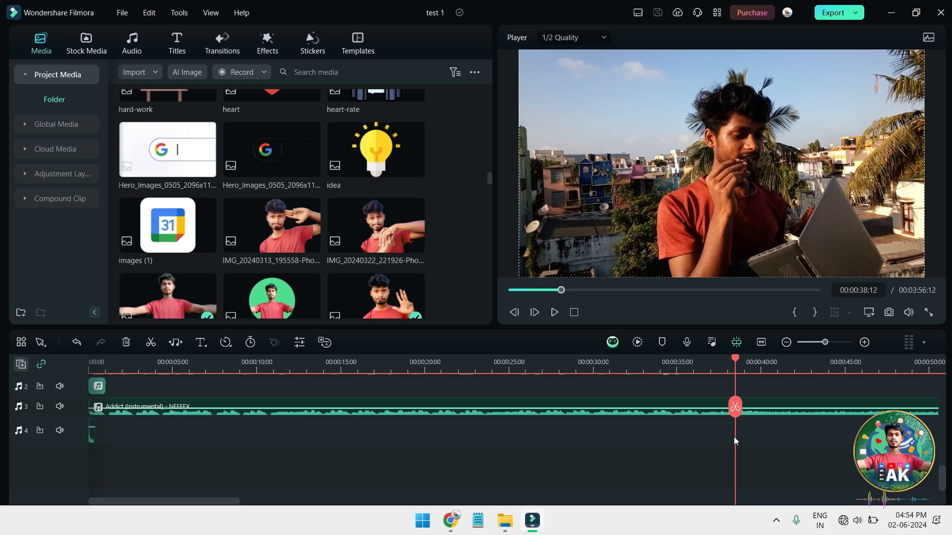
- Return to the start of the timeline, bring the edited section into view and enlarge the timeline area to show more tracks
scroll(731, 447, down, 2)
scroll(731, 448, up, 5)
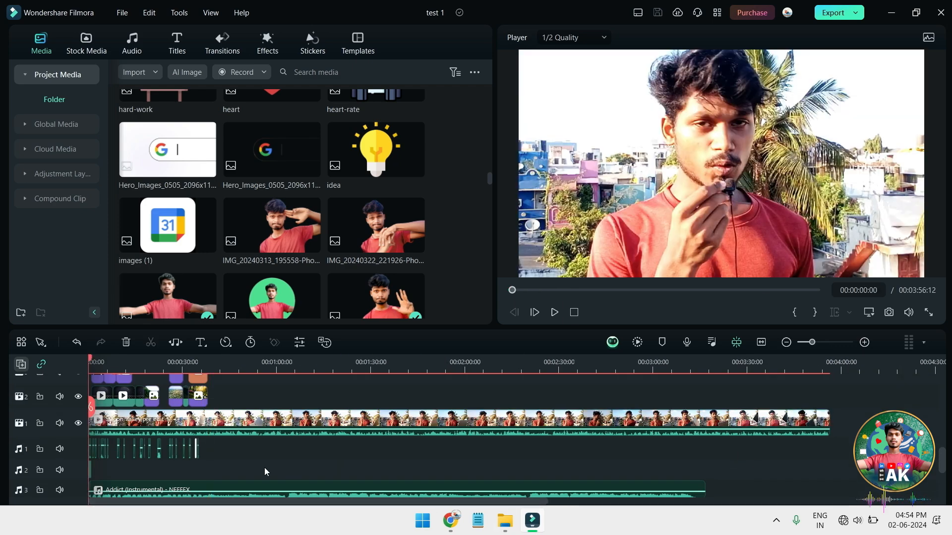
scroll(264, 467, up, 4)
scroll(264, 467, up, 6)
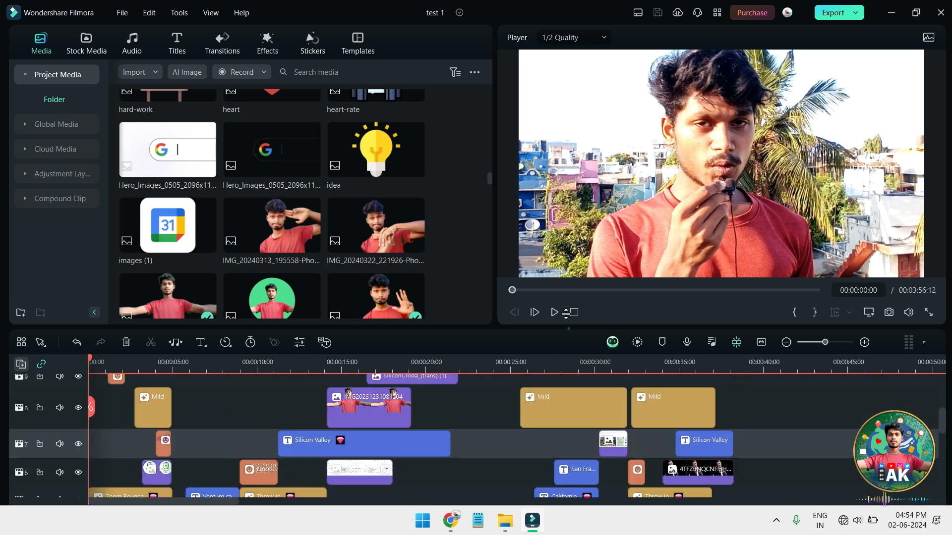
drag(565, 313, 560, 181)
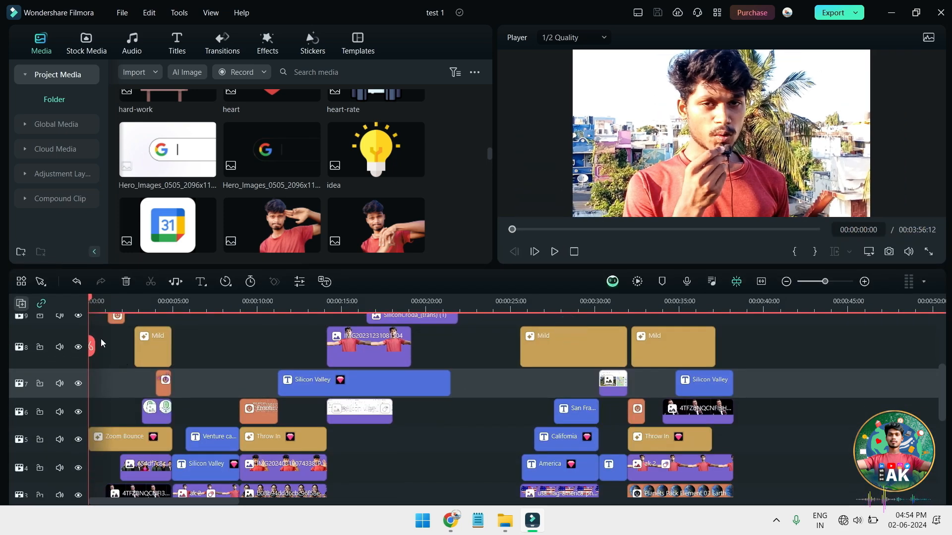
- Look over the edited section's tracks, from the topmost video track down to the lowest audio track
drag(89, 305, 98, 306)
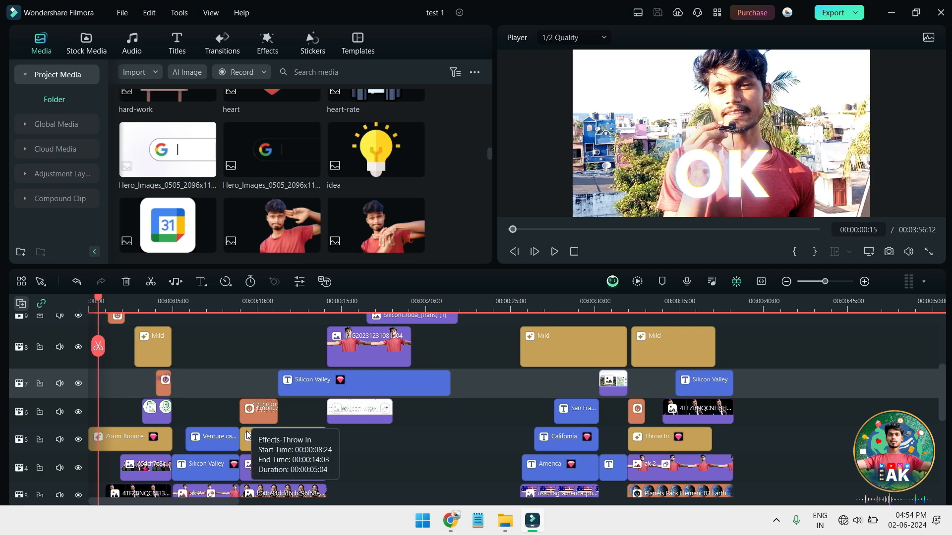
scroll(255, 439, down, 4)
scroll(251, 438, up, 5)
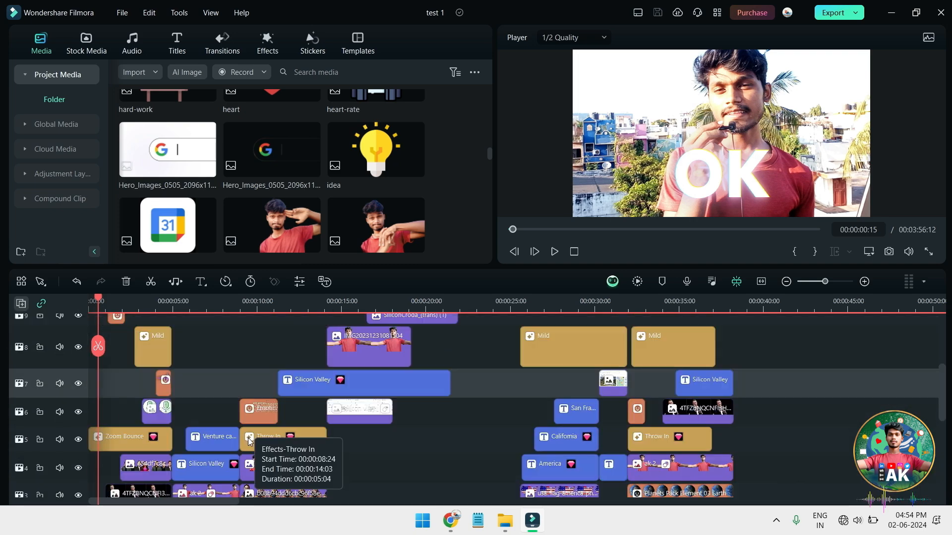
scroll(248, 438, up, 3)
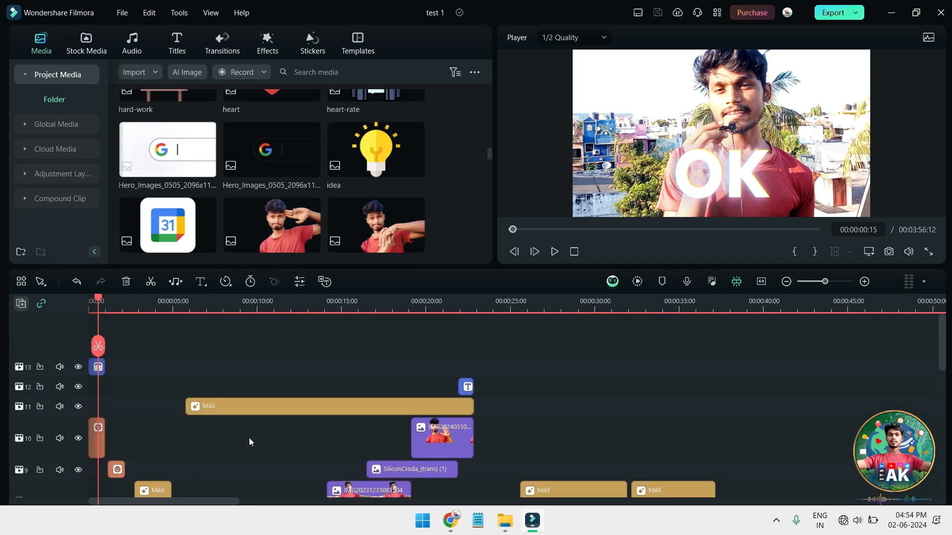
scroll(248, 438, down, 10)
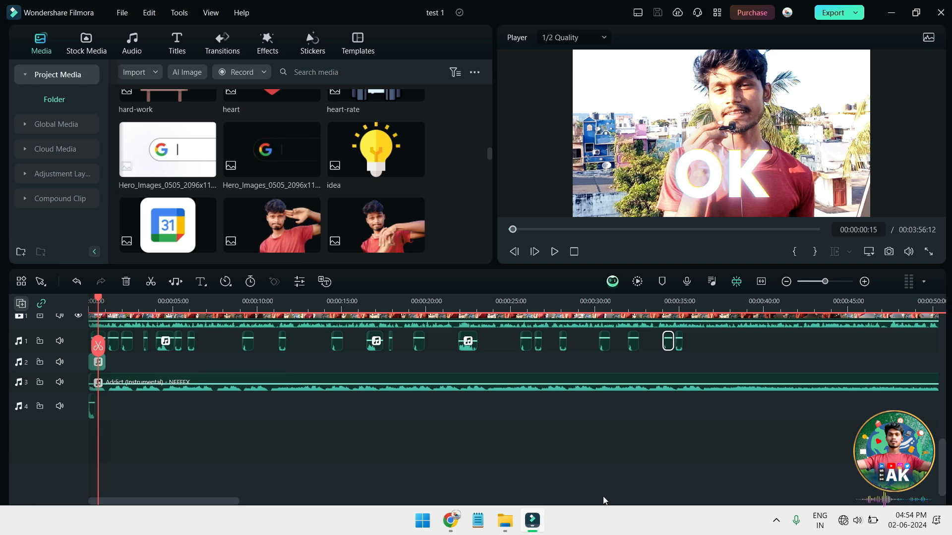
- Export the project locally as the MP4 "test 1" to E:/video edit at Higher quality, and close the open Chrome window
click(836, 12)
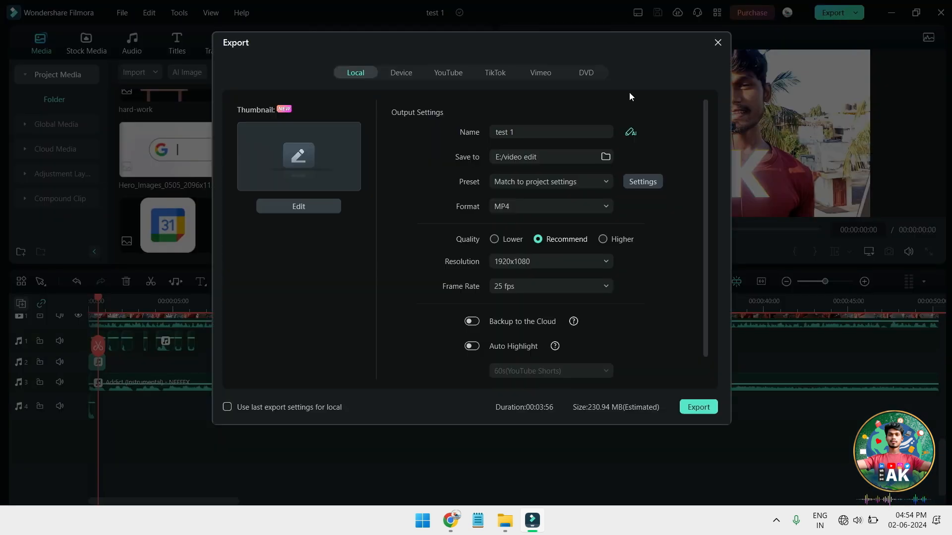
click(605, 240)
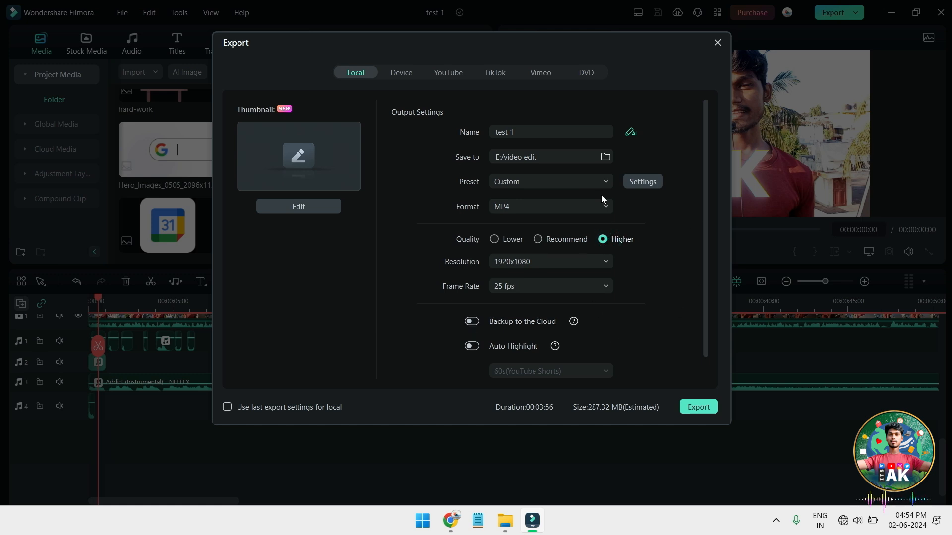
click(700, 407)
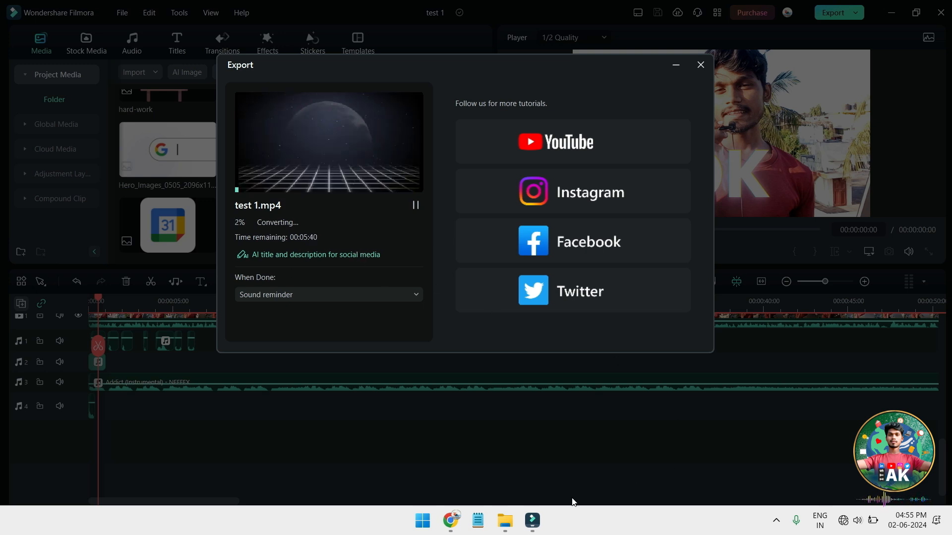
click(450, 520)
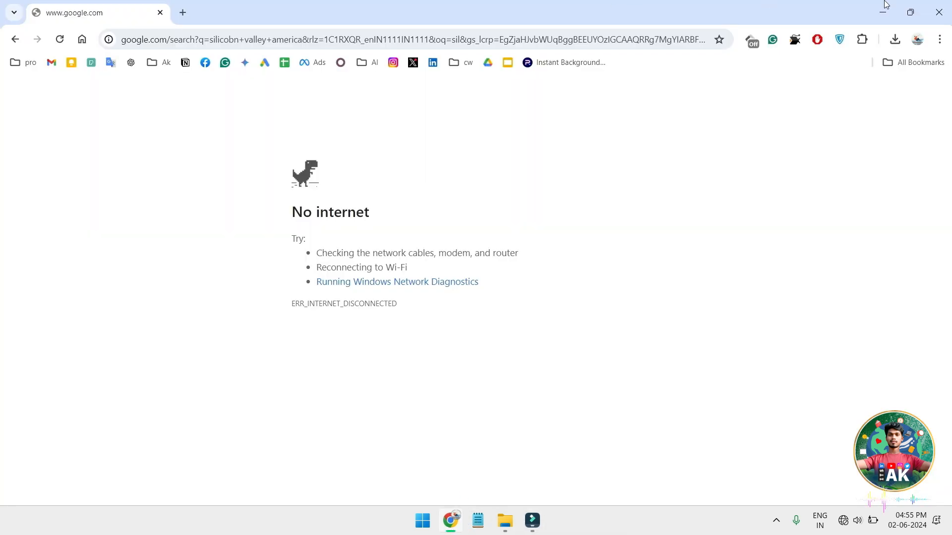
click(937, 8)
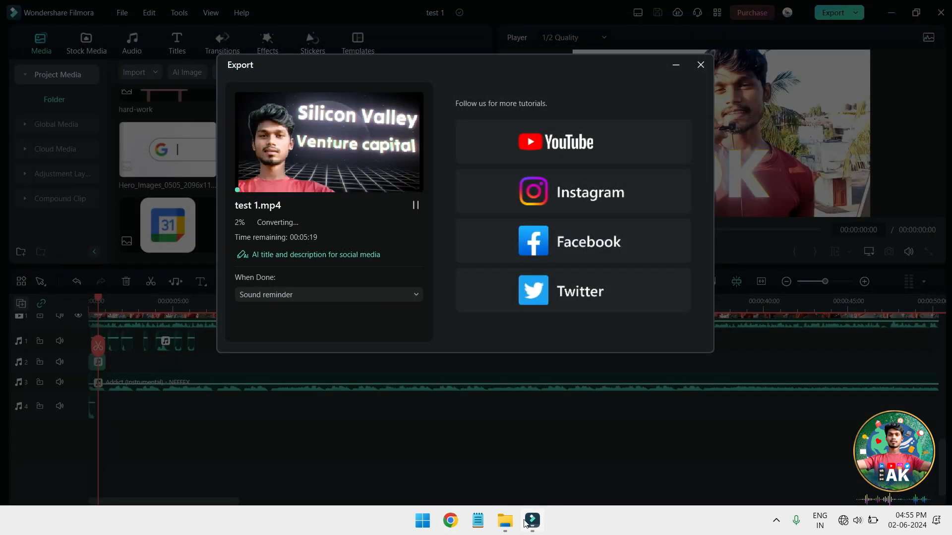
- Switch to File Explorer, find the video edit folder on New Volume (E:), and play the exported video "test 1"
click(505, 520)
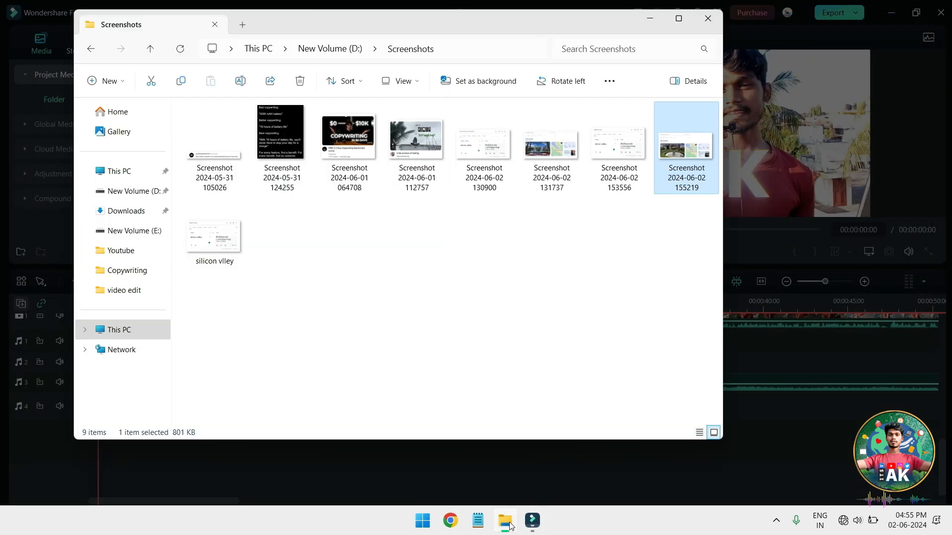
click(146, 192)
double_click(349, 148)
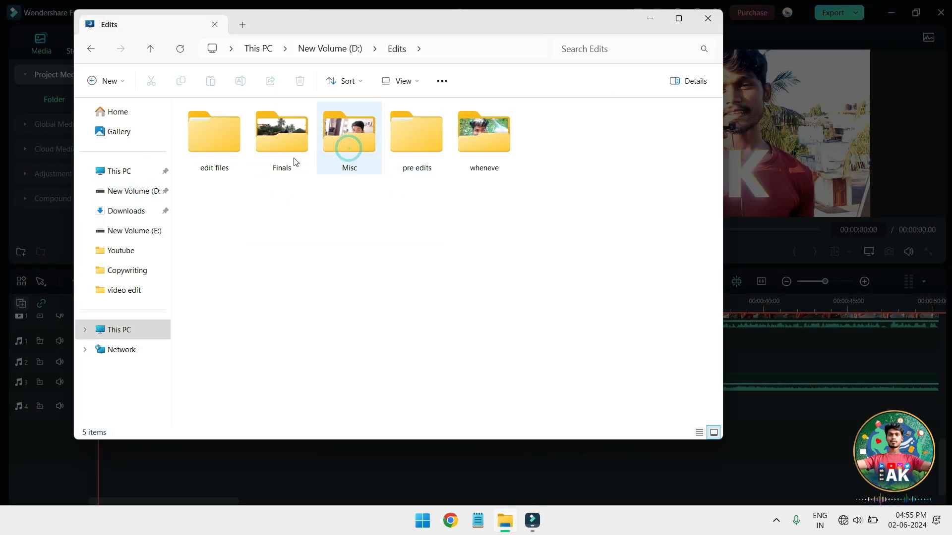
click(122, 171)
click(581, 131)
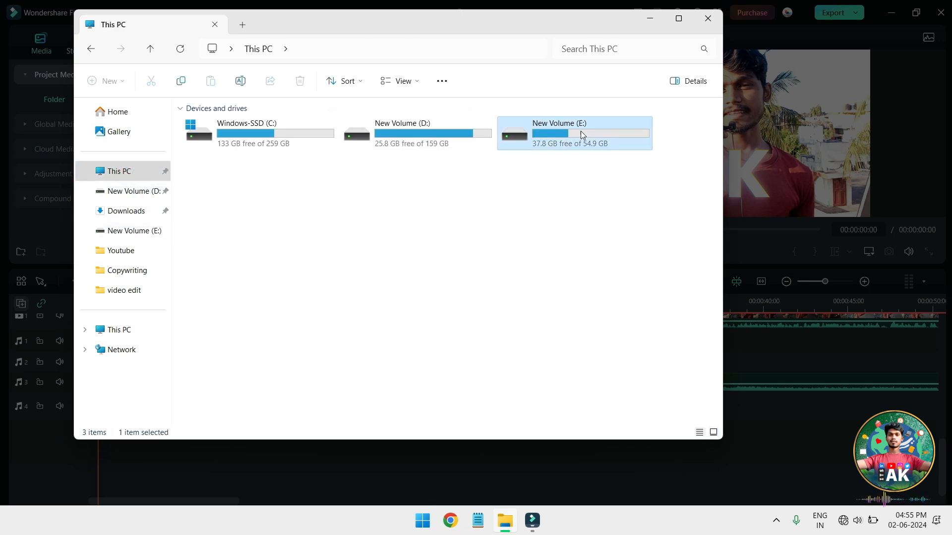
double_click(581, 131)
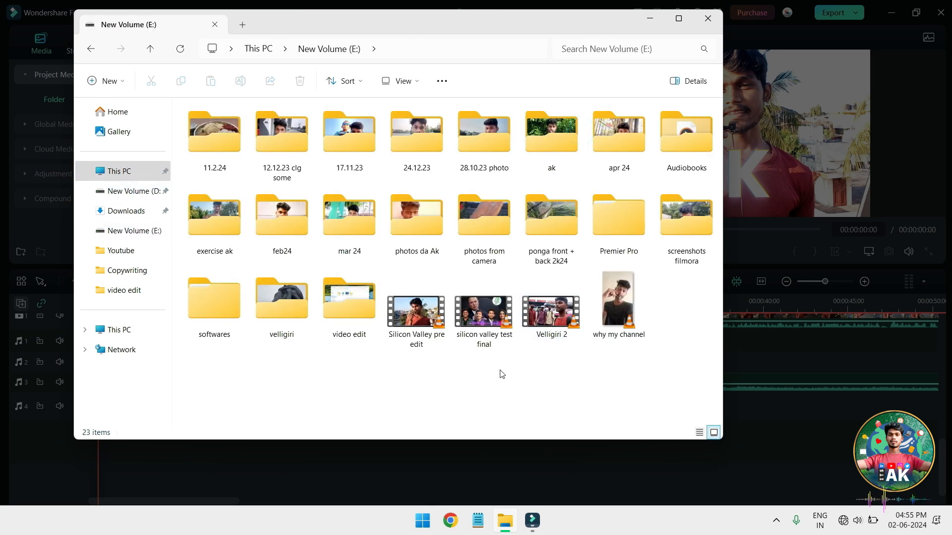
double_click(347, 313)
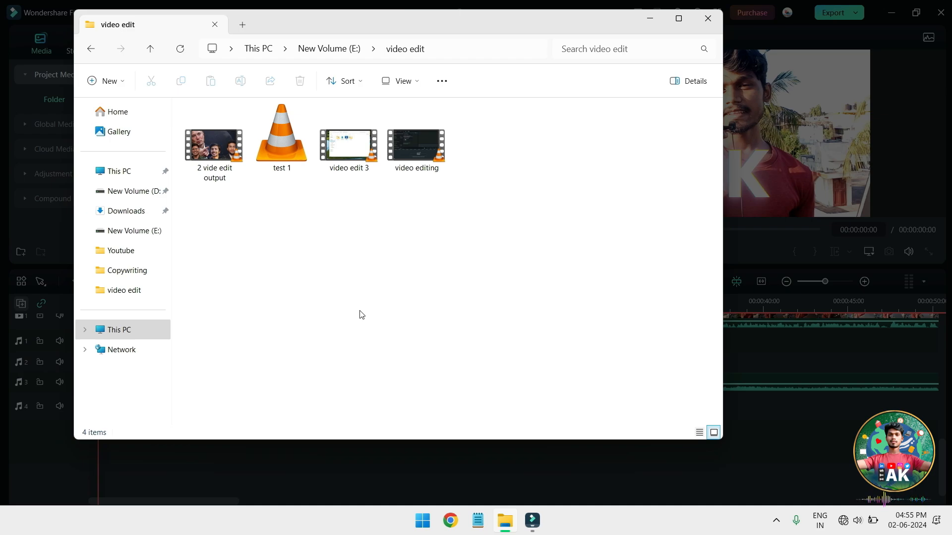
double_click(277, 142)
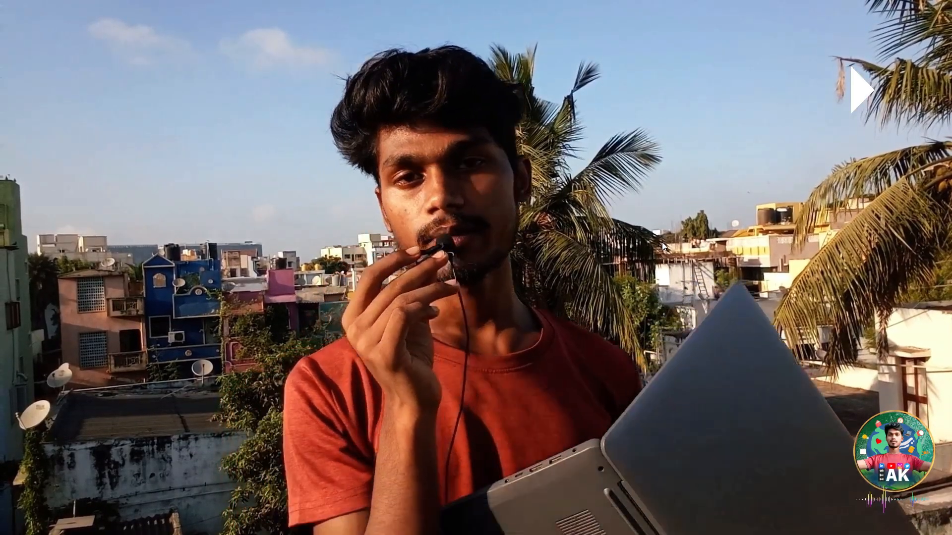
- Exit full-screen playback, shrink and reposition the VLC window, and close both File Explorer and the player
double_click(662, 241)
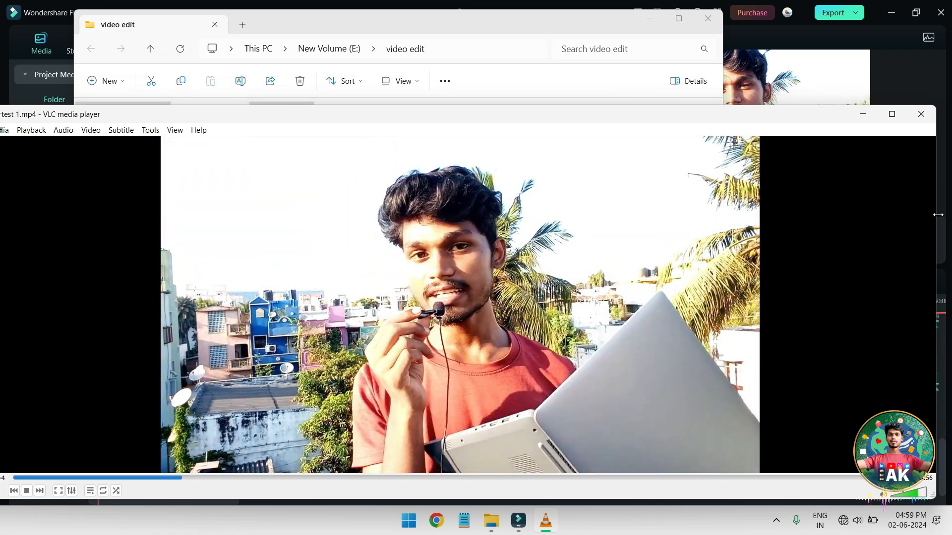
drag(935, 215, 575, 191)
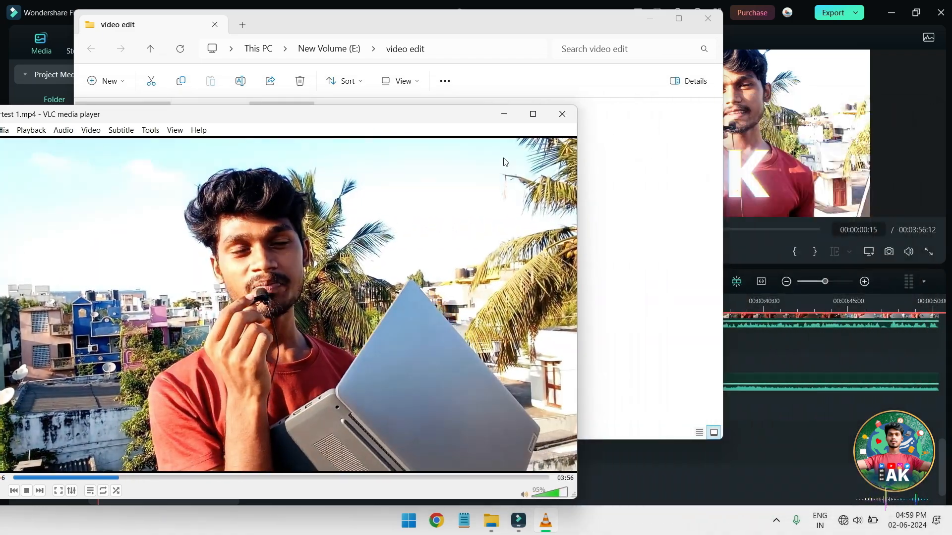
drag(472, 119, 620, 90)
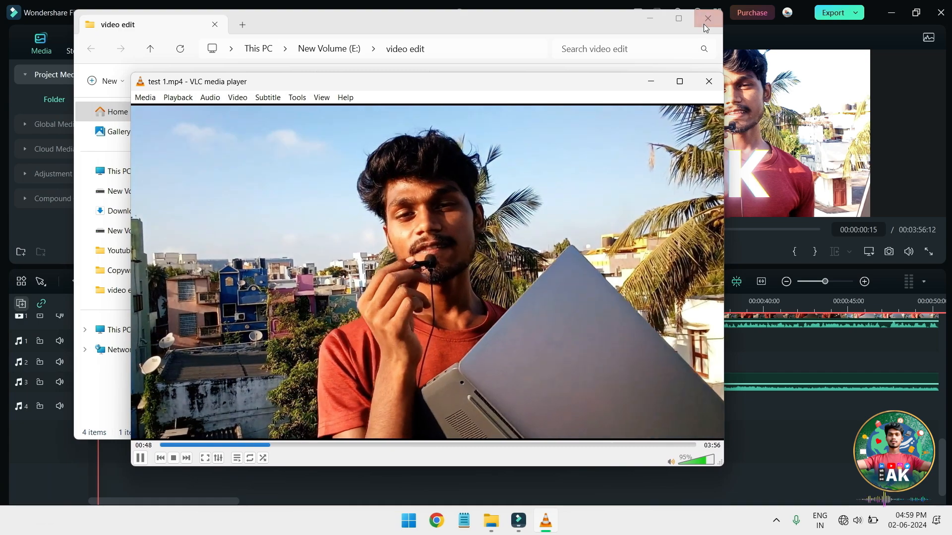
click(705, 21)
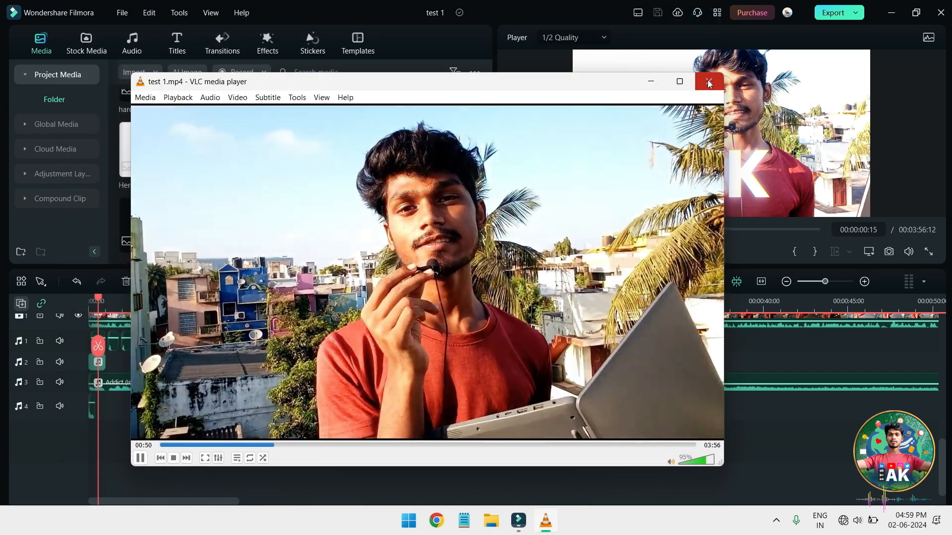
click(708, 81)
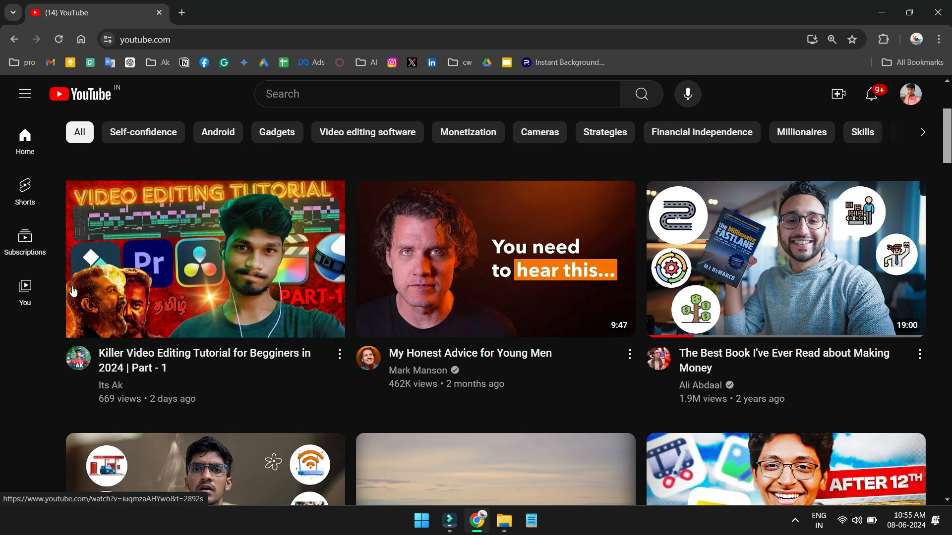
- Magnify the YouTube home page to examine the "Killer Video Editing Tutorial for Begginers in 2024 | Part - 1" video, and restore the zoom
key(ctrl+plus)
key(ctrl+plus)
key(ctrl+plus)
key(ctrl+plus)
scroll(34, 391, up, 1)
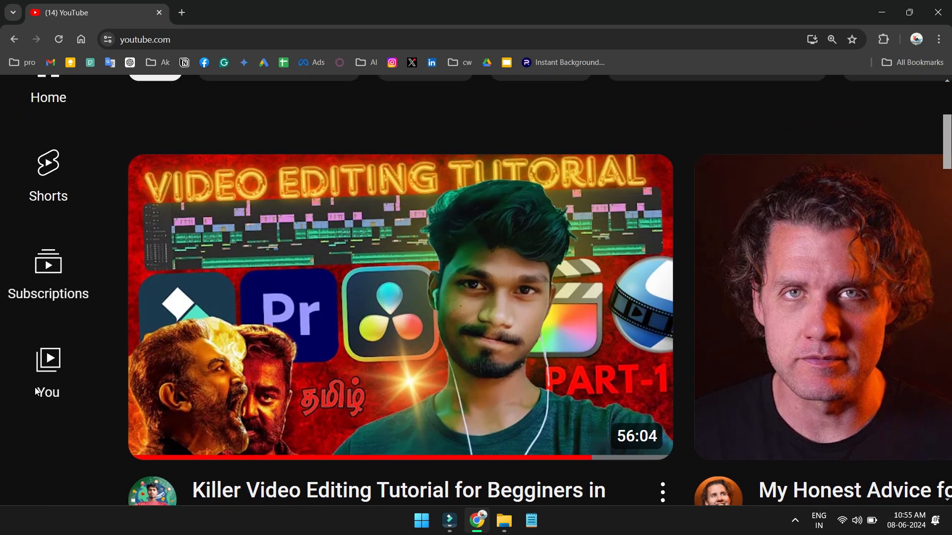
key(ctrl+plus)
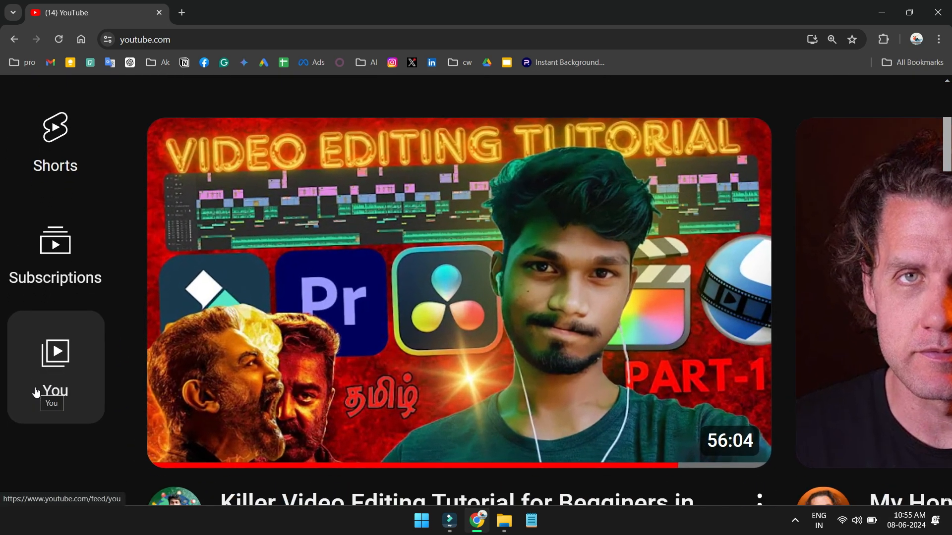
scroll(36, 392, down, 2)
key(ctrl+minus)
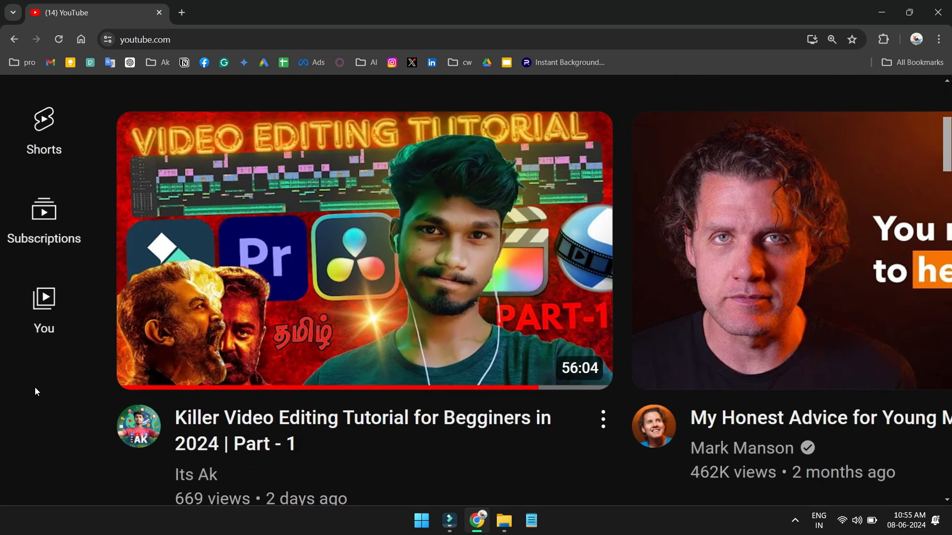
key(ctrl+minus)
key(ctrl+minus)
key(ctrl+minus)
key(ctrl+minus)
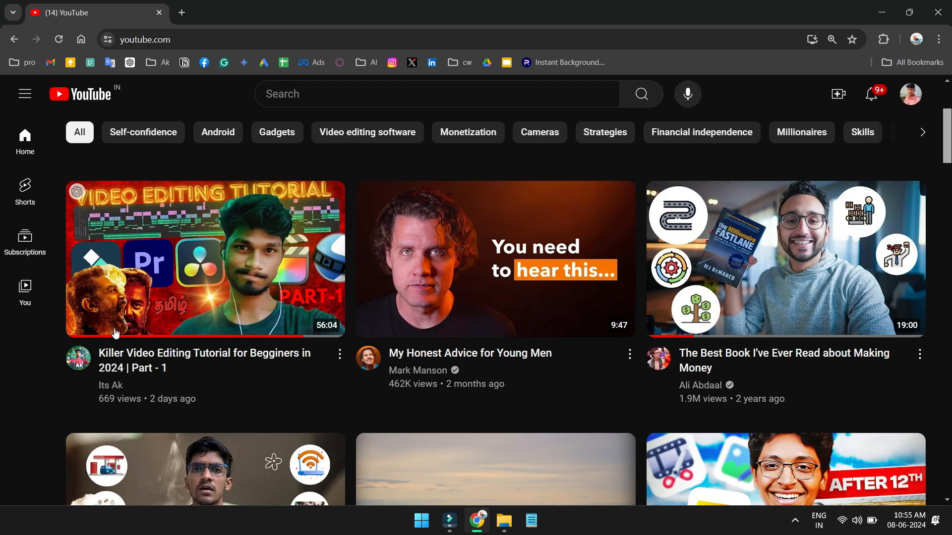
mouse_move(220, 361)
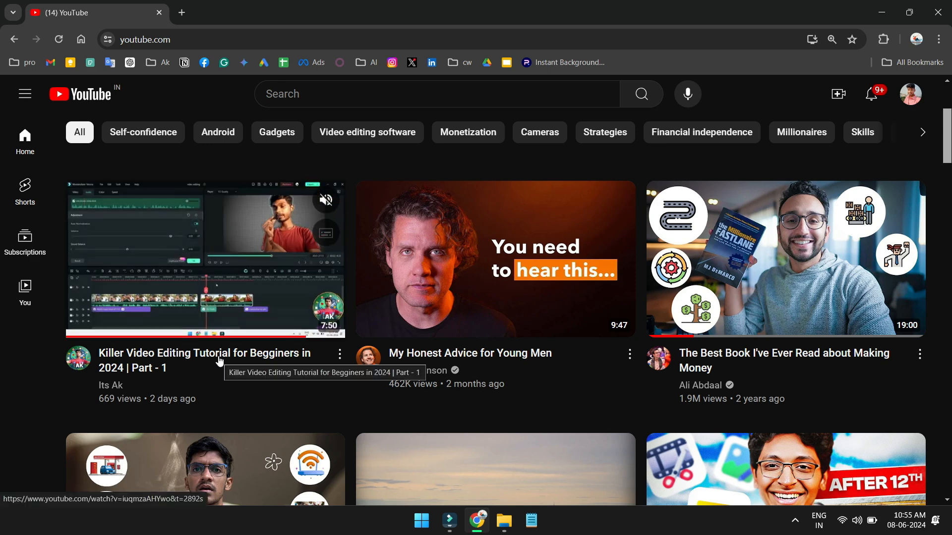